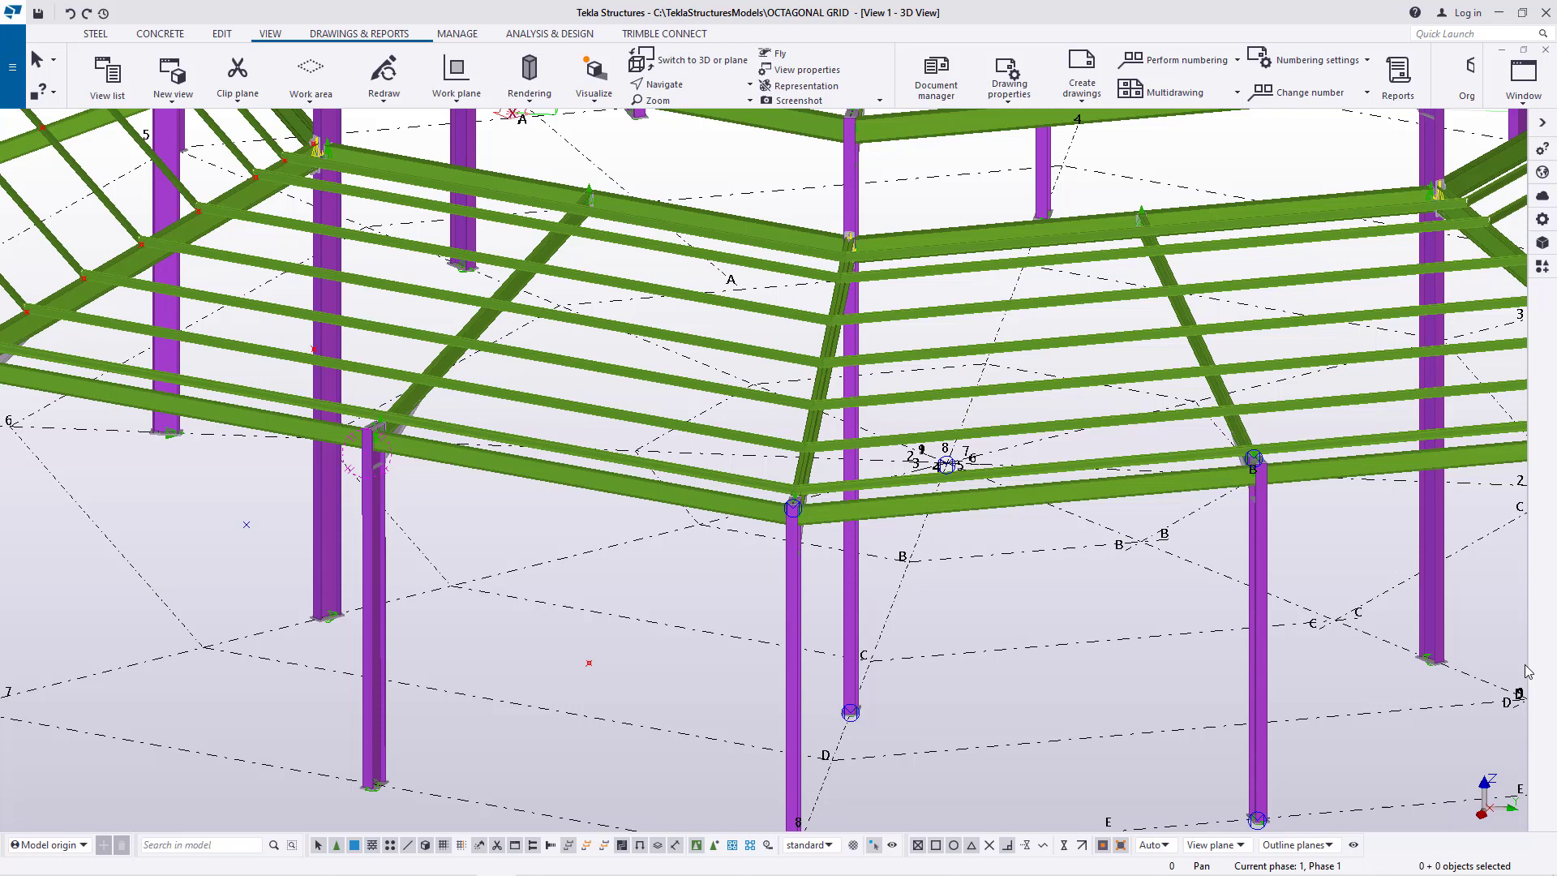
- Examine the octagonal mezzanine's columns, perimeter beams and floor joists around grid lines 7 and 8 from different angles and distances
scroll(349, 559, "down", 2)
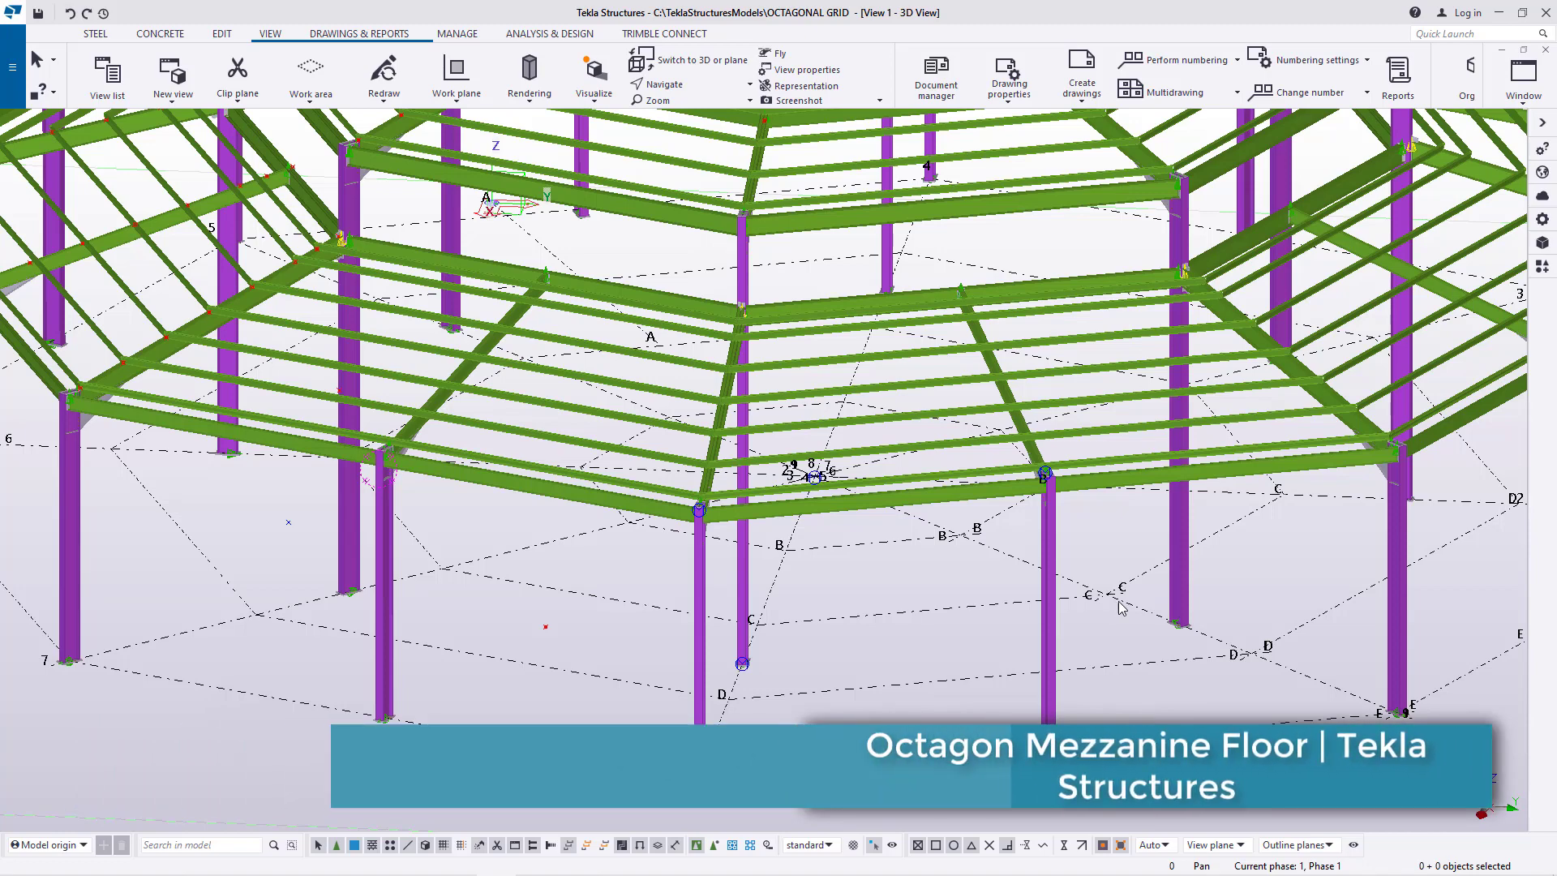
left_click(690, 85)
left_click(687, 112)
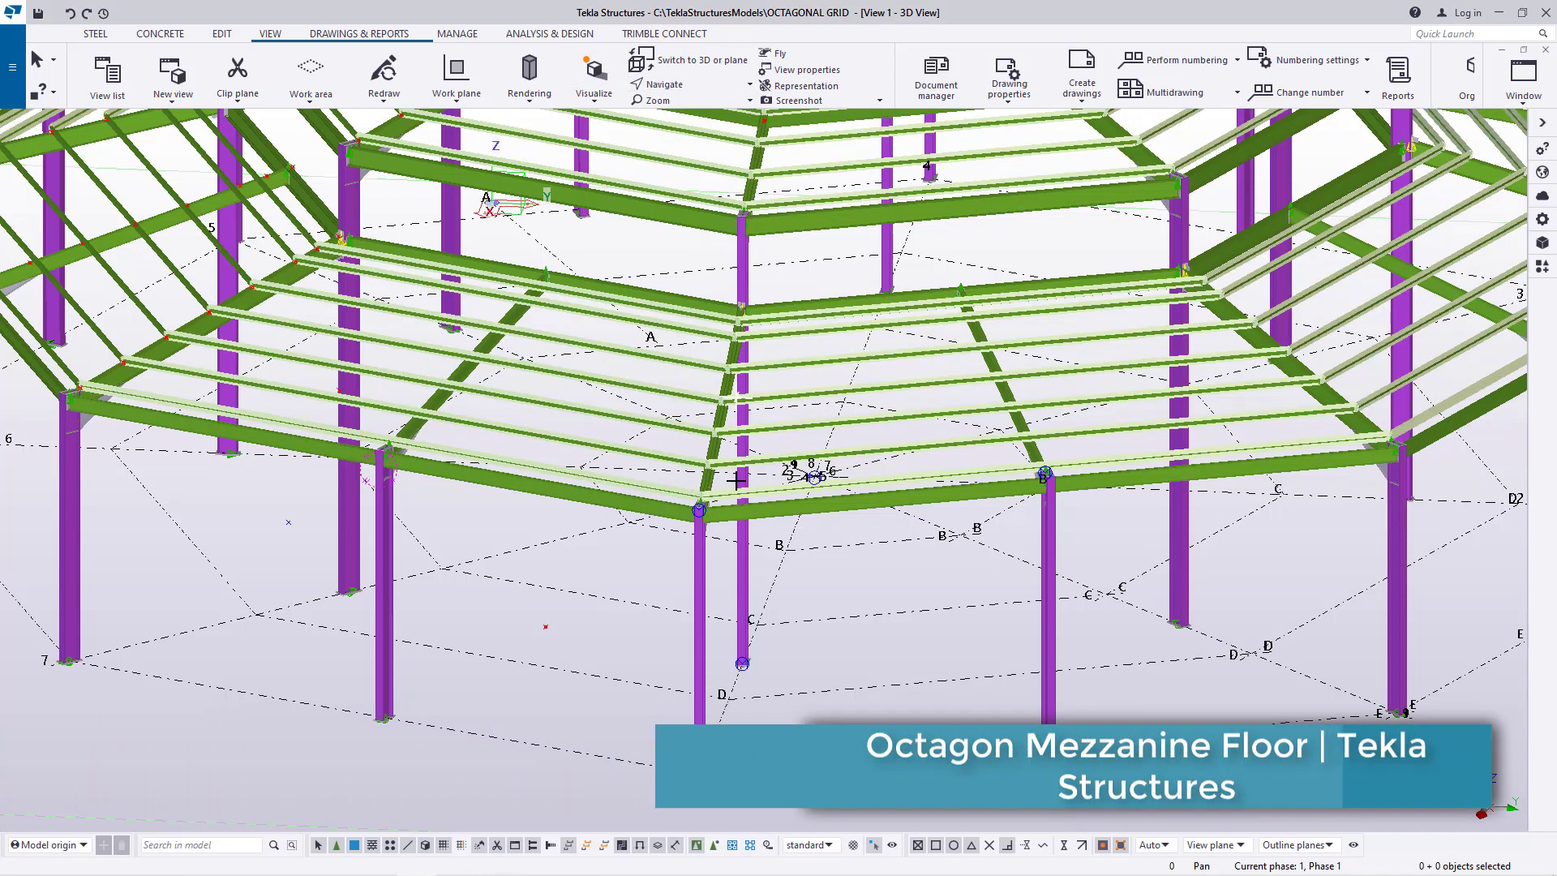
mouse_move(755, 492)
left_mouse_down()
mouse_move(590, 430)
mouse_move(704, 504)
mouse_move(907, 517)
mouse_move(1009, 496)
mouse_move(656, 498)
mouse_move(739, 476)
left_mouse_up()
right_click(756, 462)
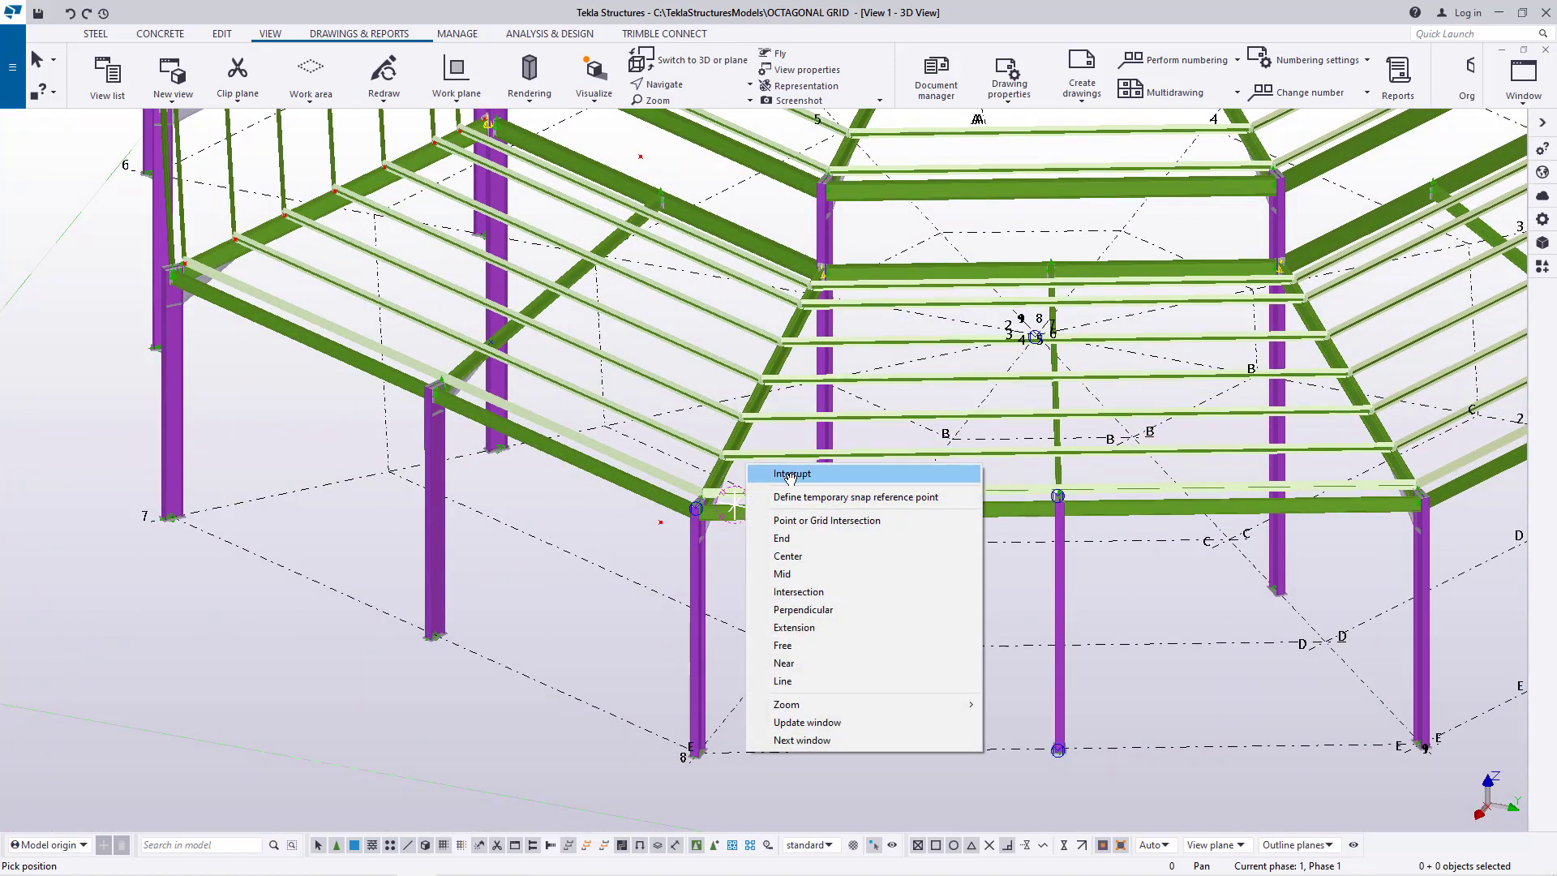
left_click(791, 474)
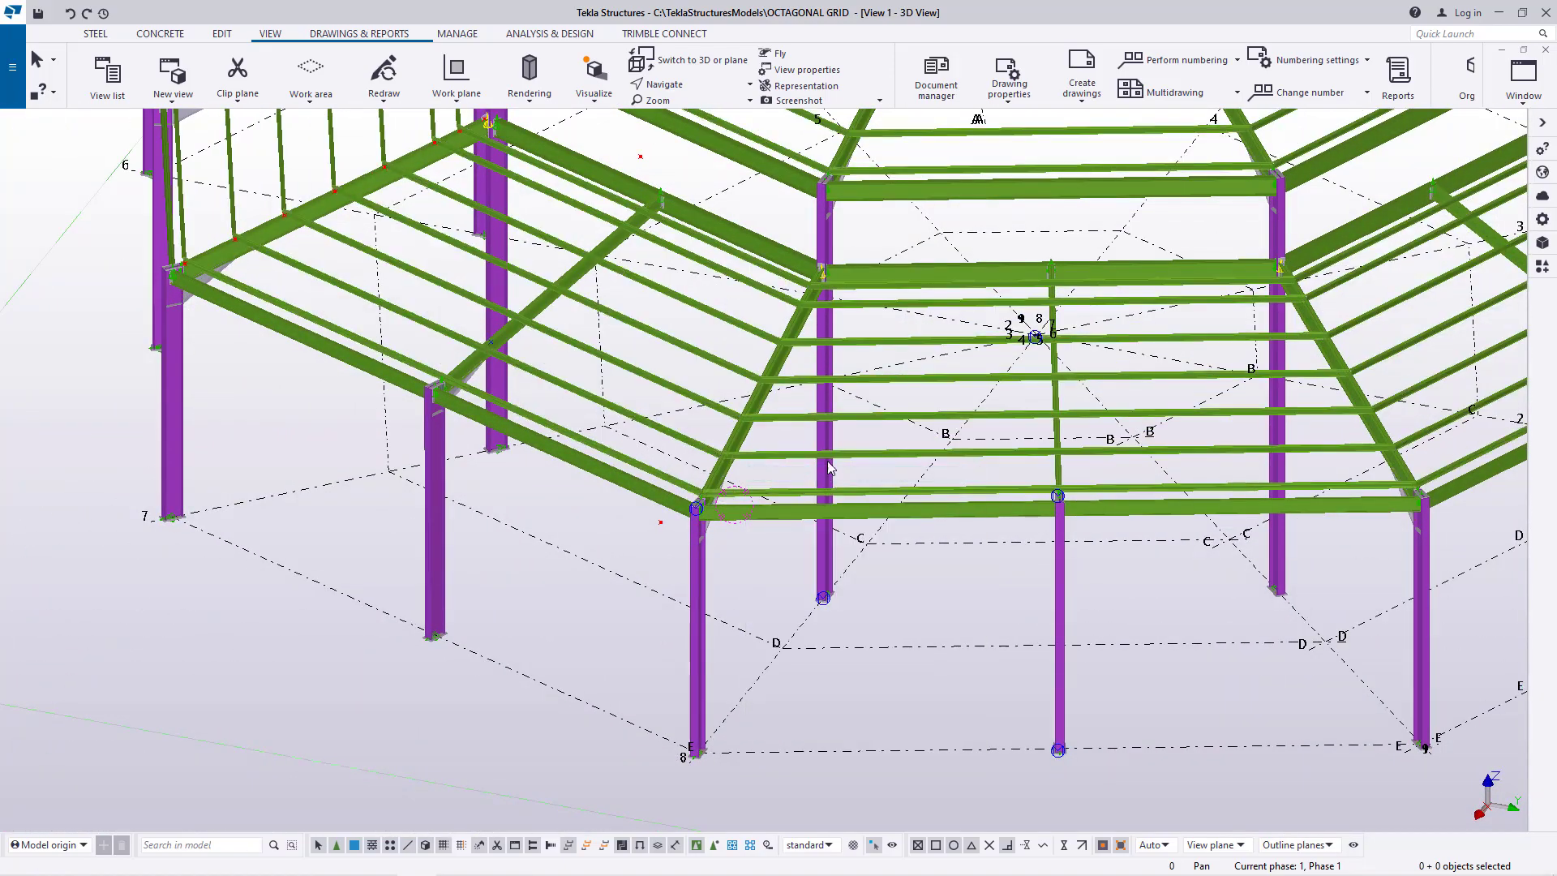
left_click(282, 37)
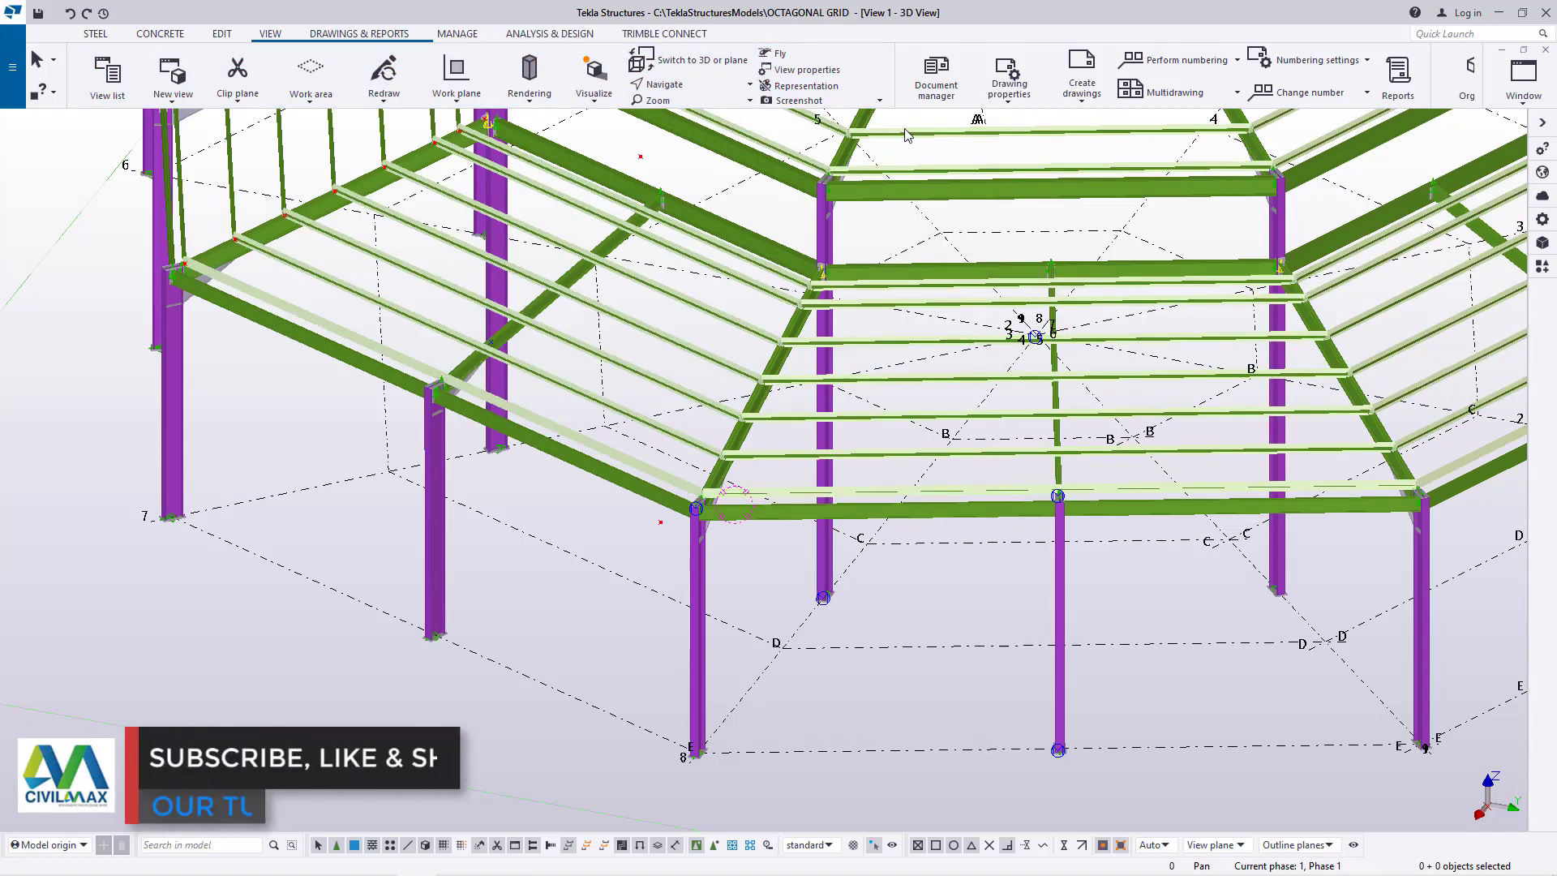
left_click(741, 86)
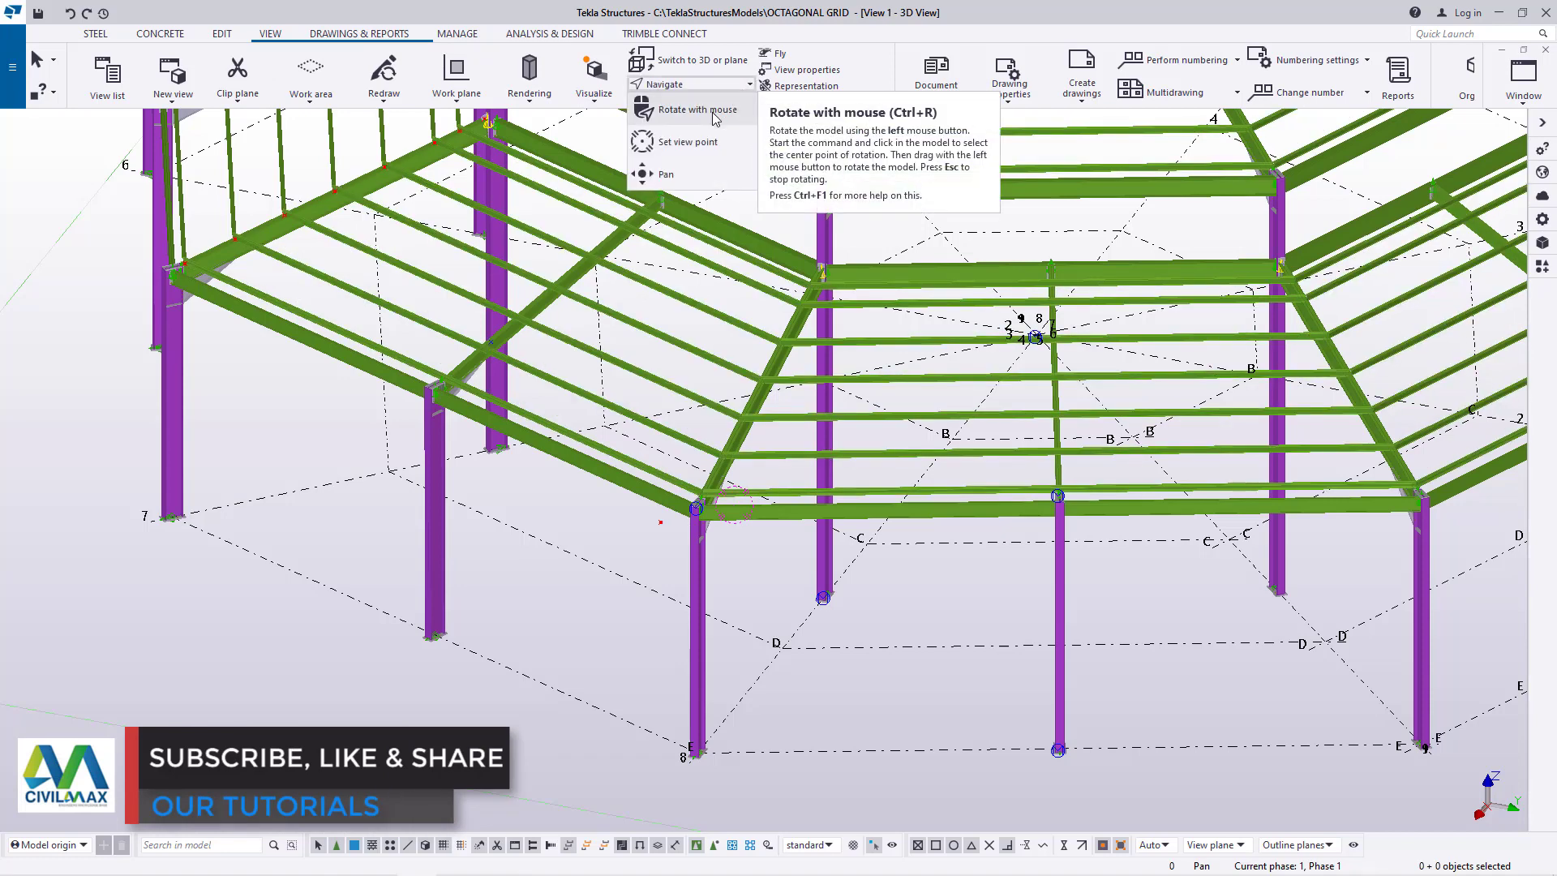
left_click(717, 118)
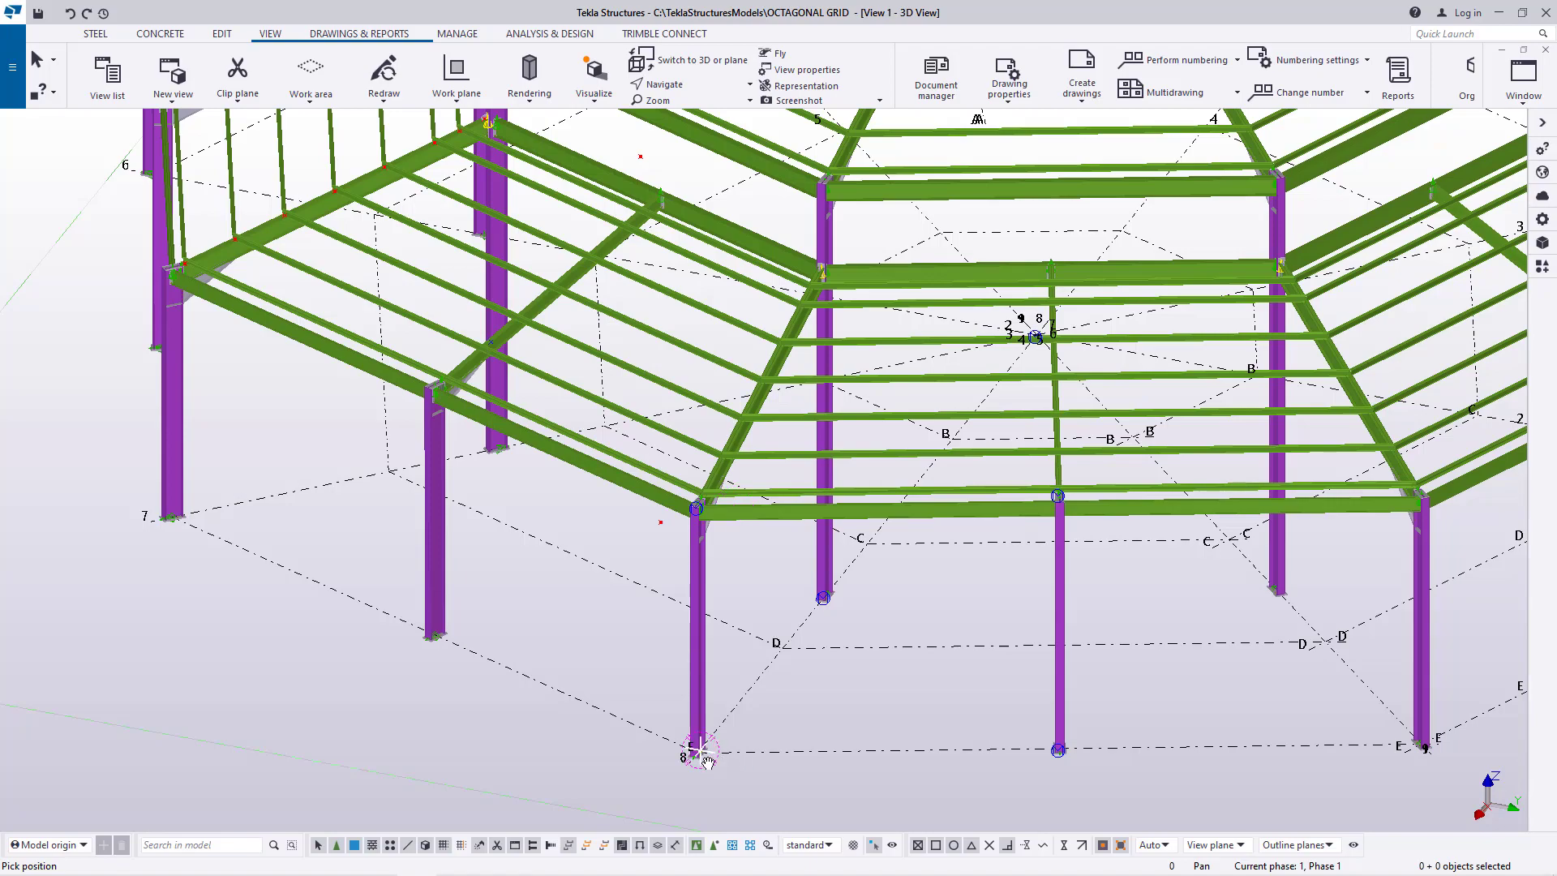
left_click_drag(707, 763, 831, 633)
right_click(836, 610)
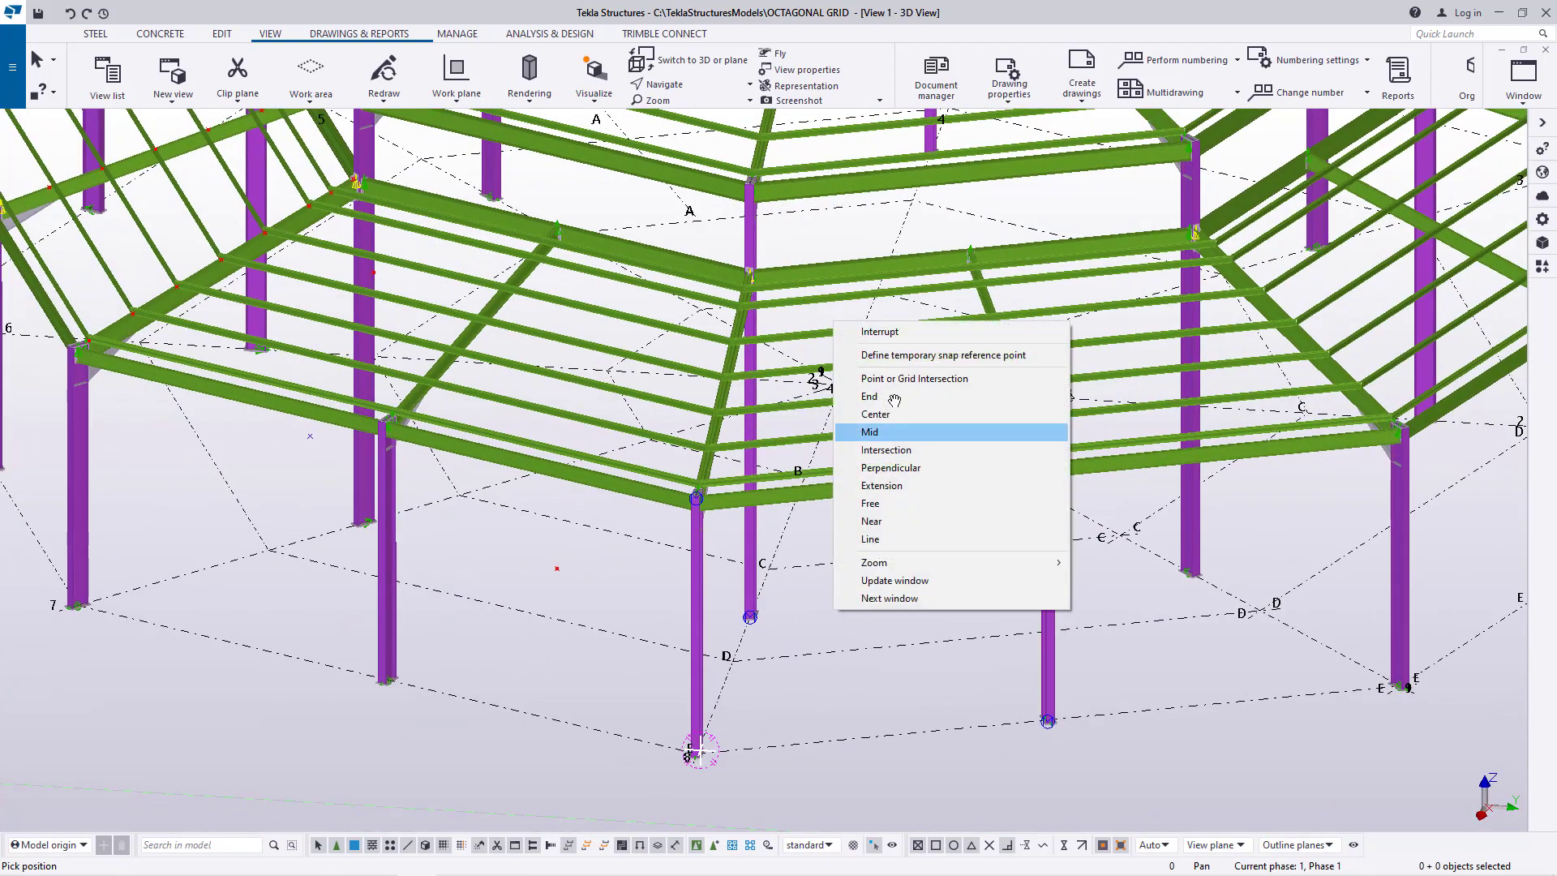
left_click(860, 328)
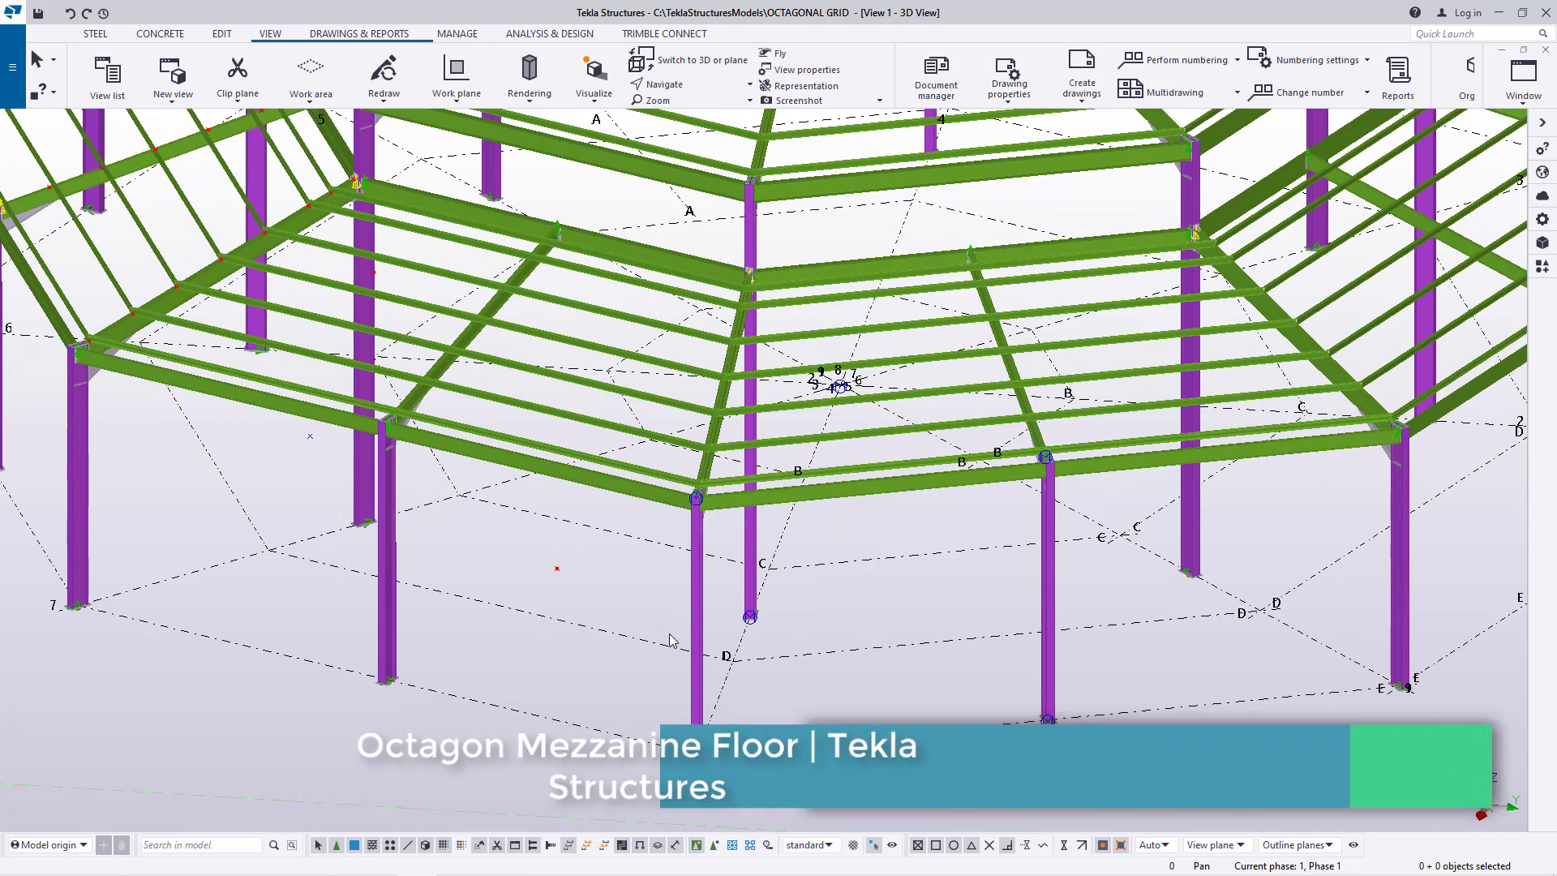
scroll(356, 525, "up", 4)
scroll(669, 647, "down", 2)
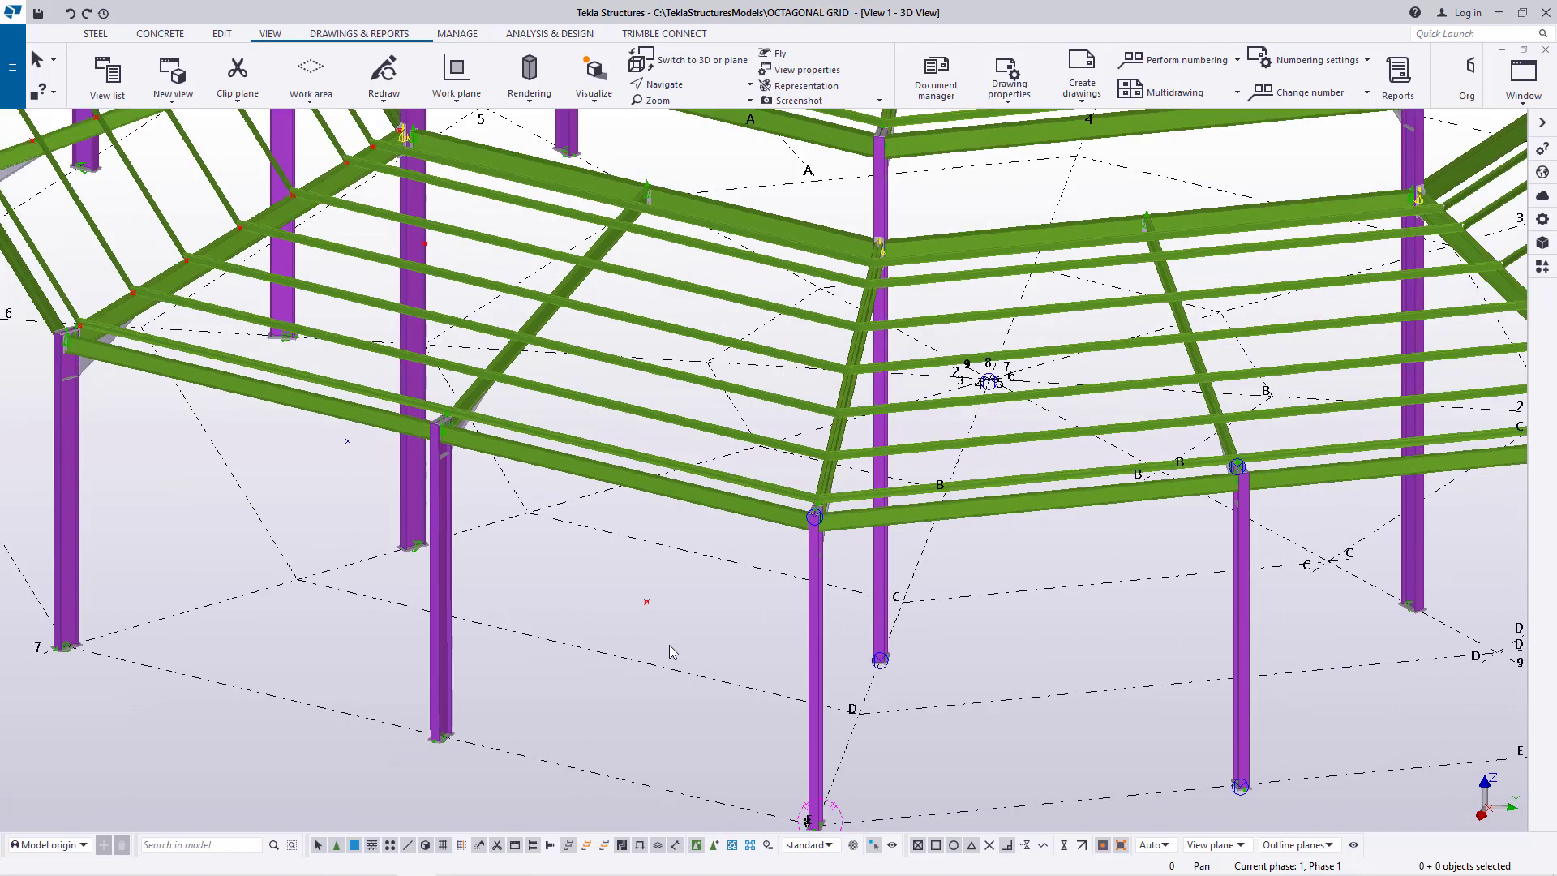
scroll(523, 596, "up", 3)
scroll(629, 619, "down", 4)
middle_click_drag(632, 623, 693, 640)
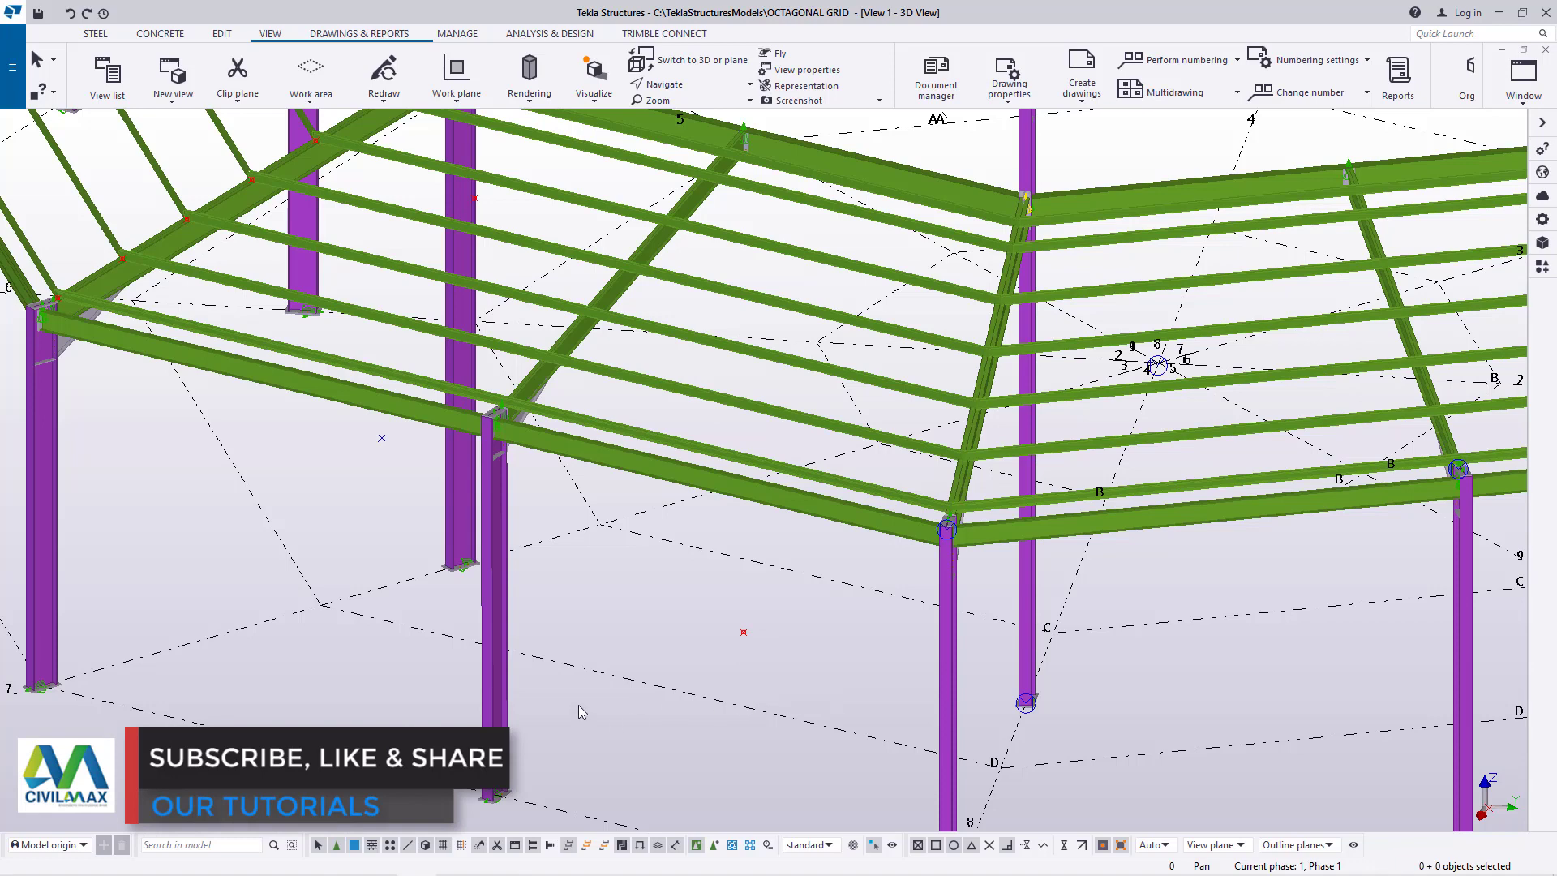
scroll(310, 635, "down", 2)
left_click(185, 572)
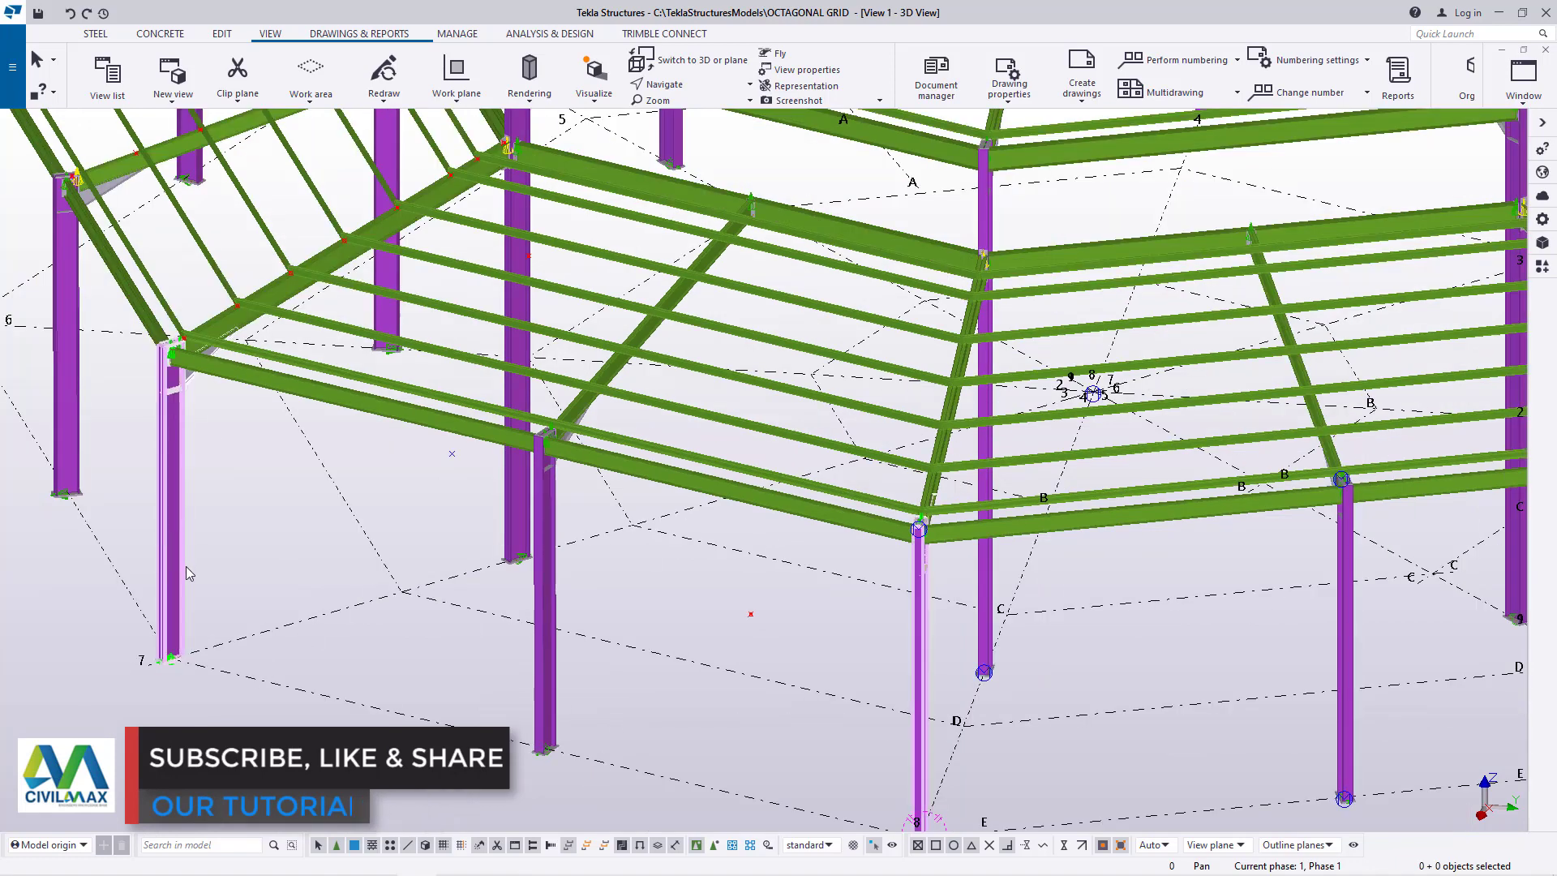
right_click(294, 506)
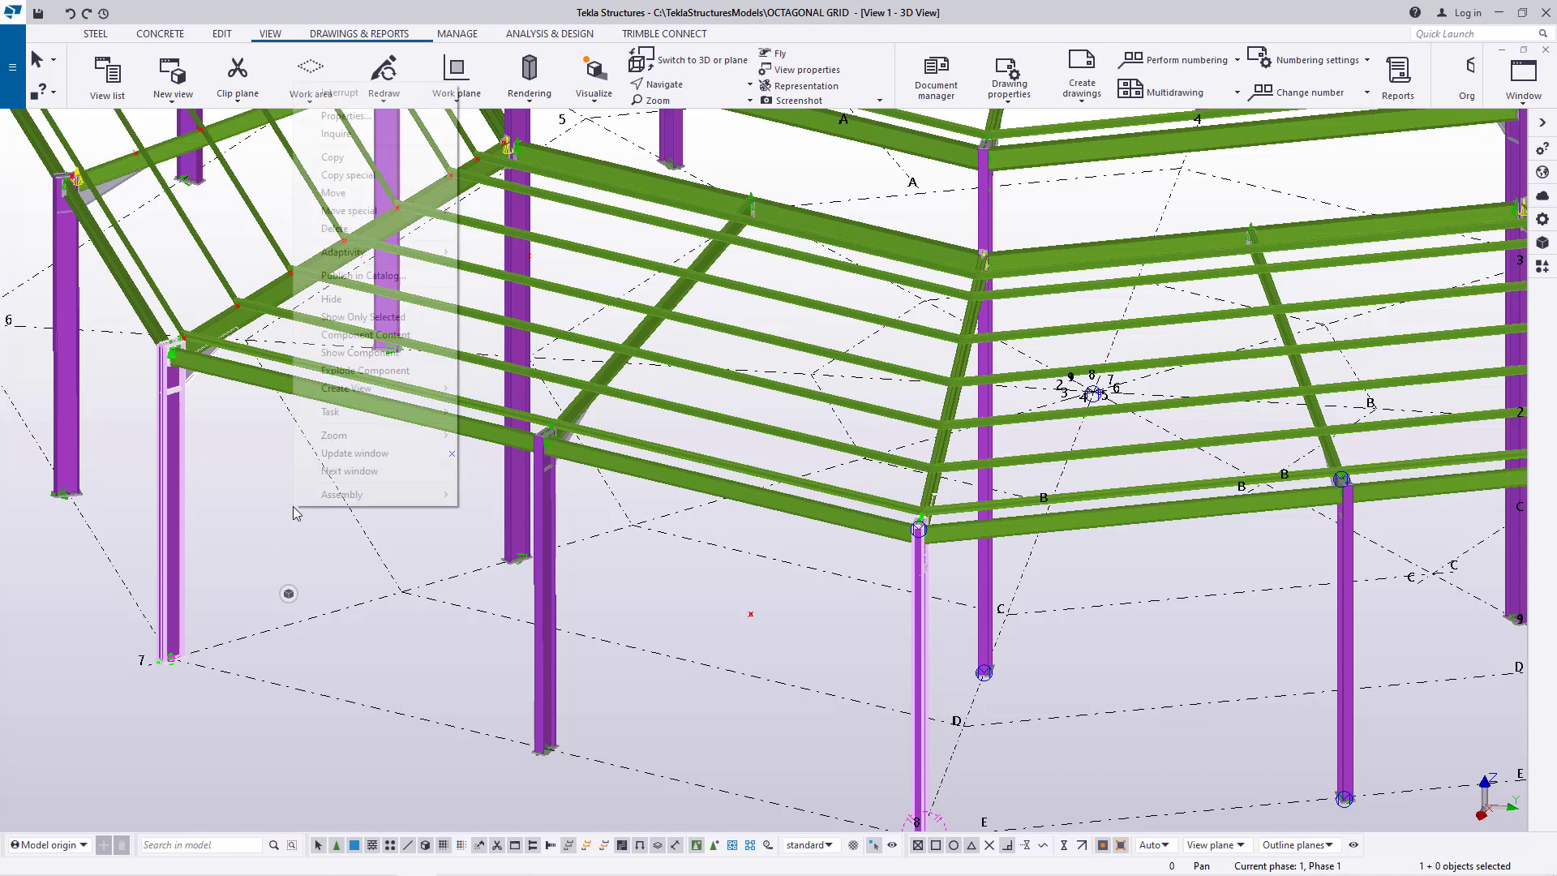
left_click(333, 157)
scroll(142, 659, "up", 5)
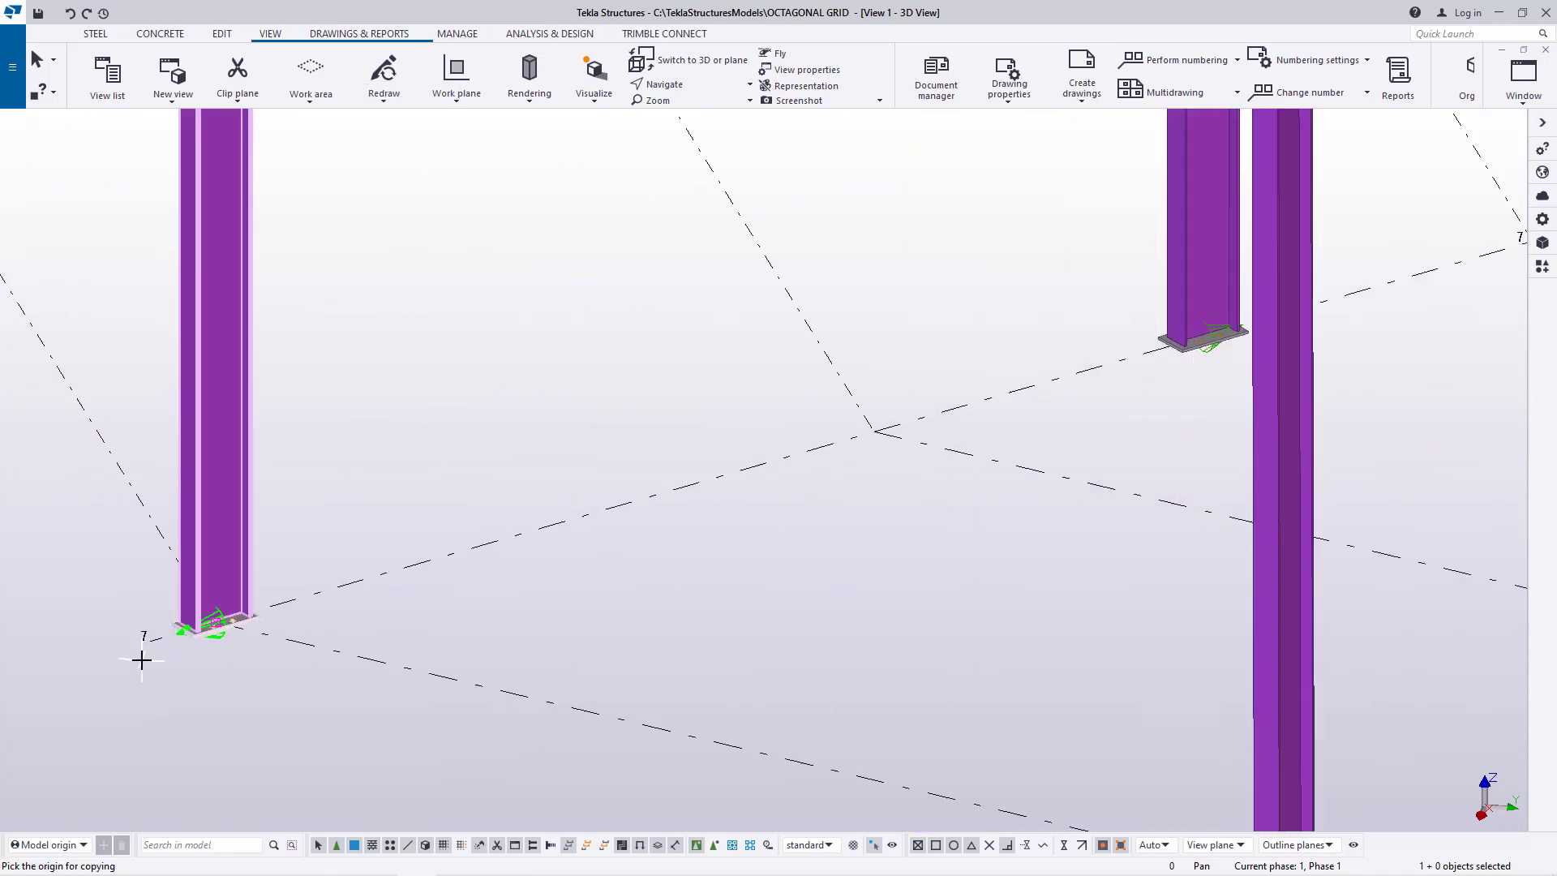
scroll(142, 659, "up", 5)
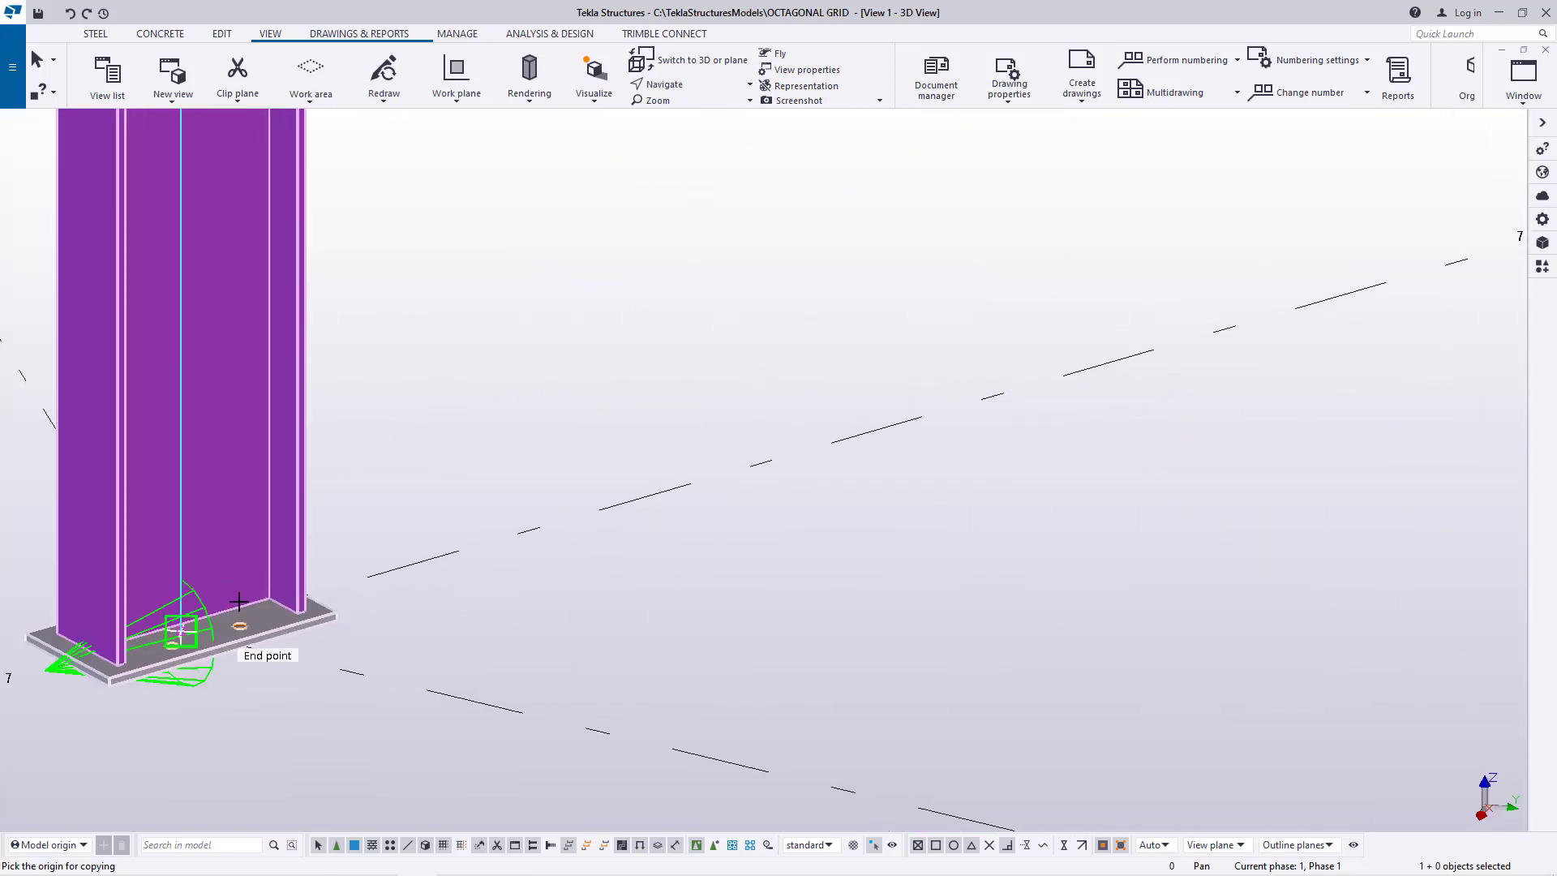
left_click(238, 601)
scroll(243, 616, "down", 10)
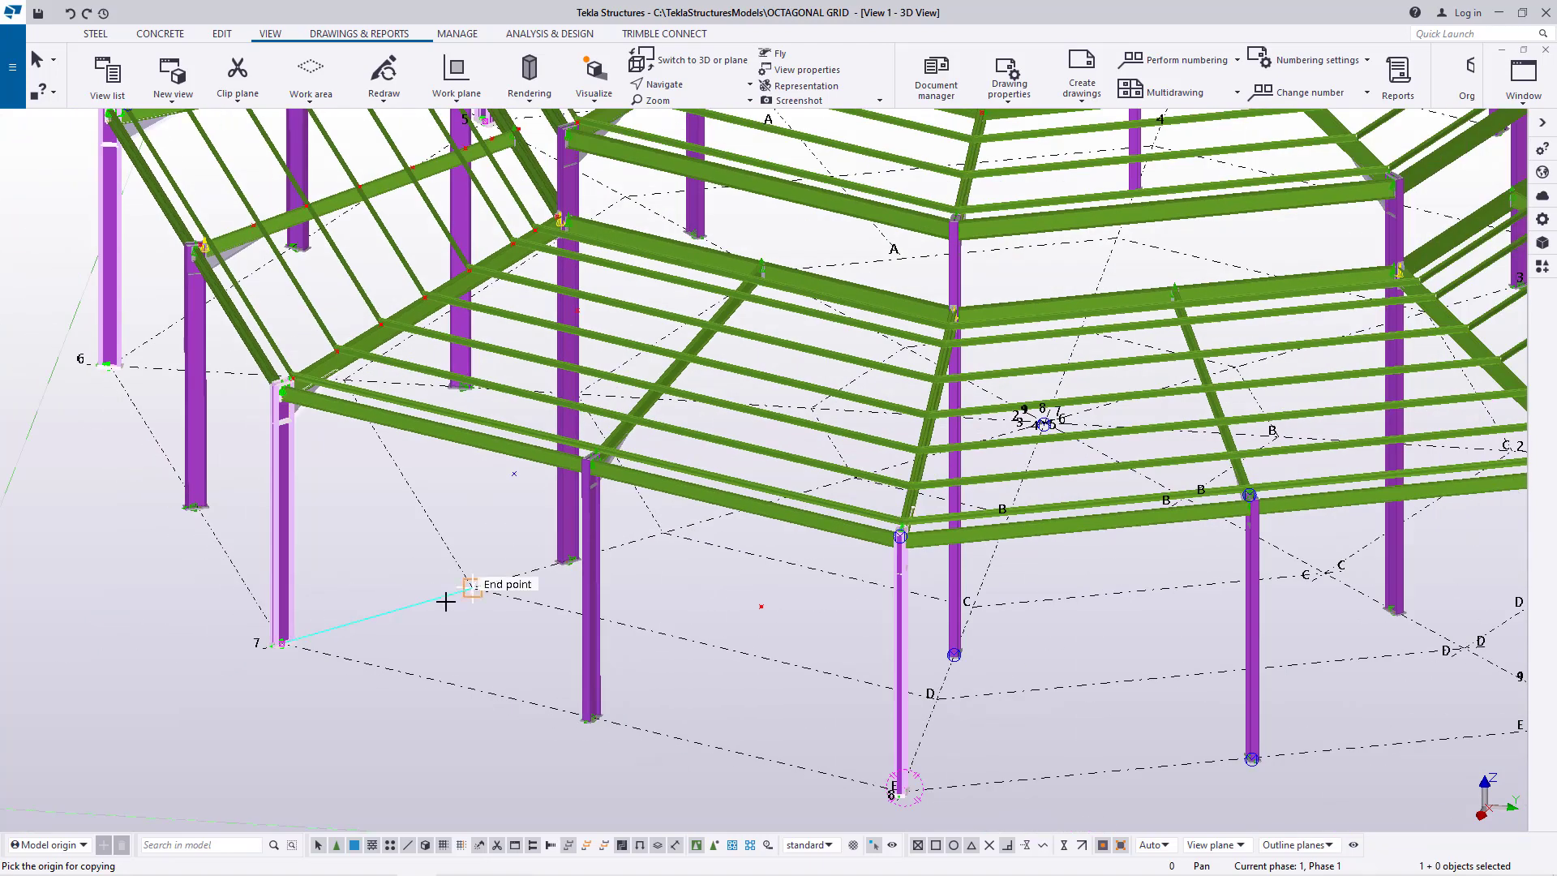
right_click(387, 519)
left_click(464, 604)
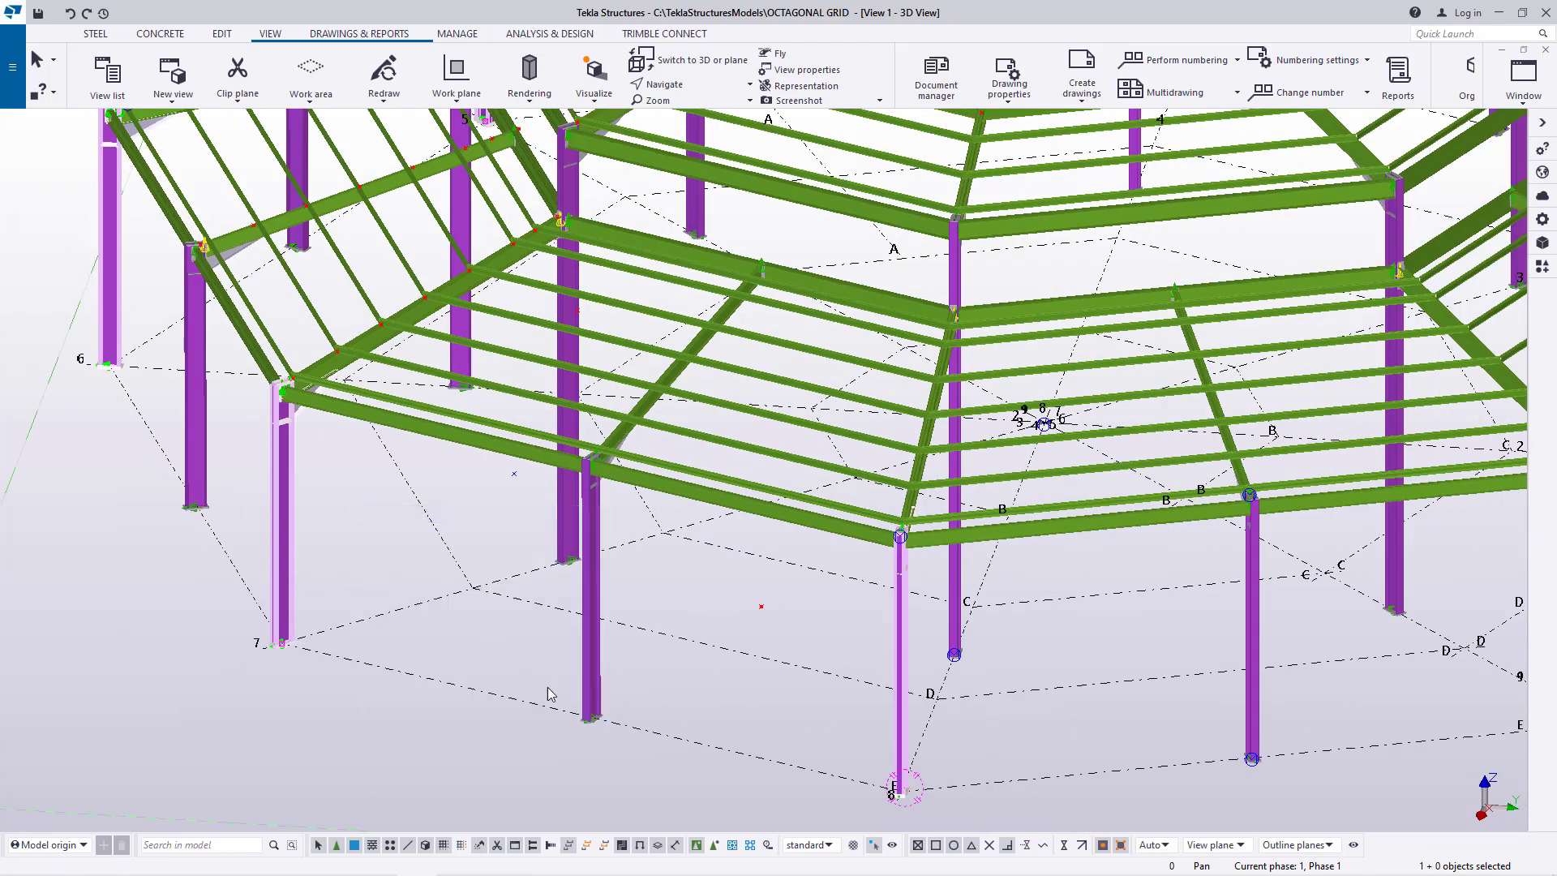
left_click(708, 684)
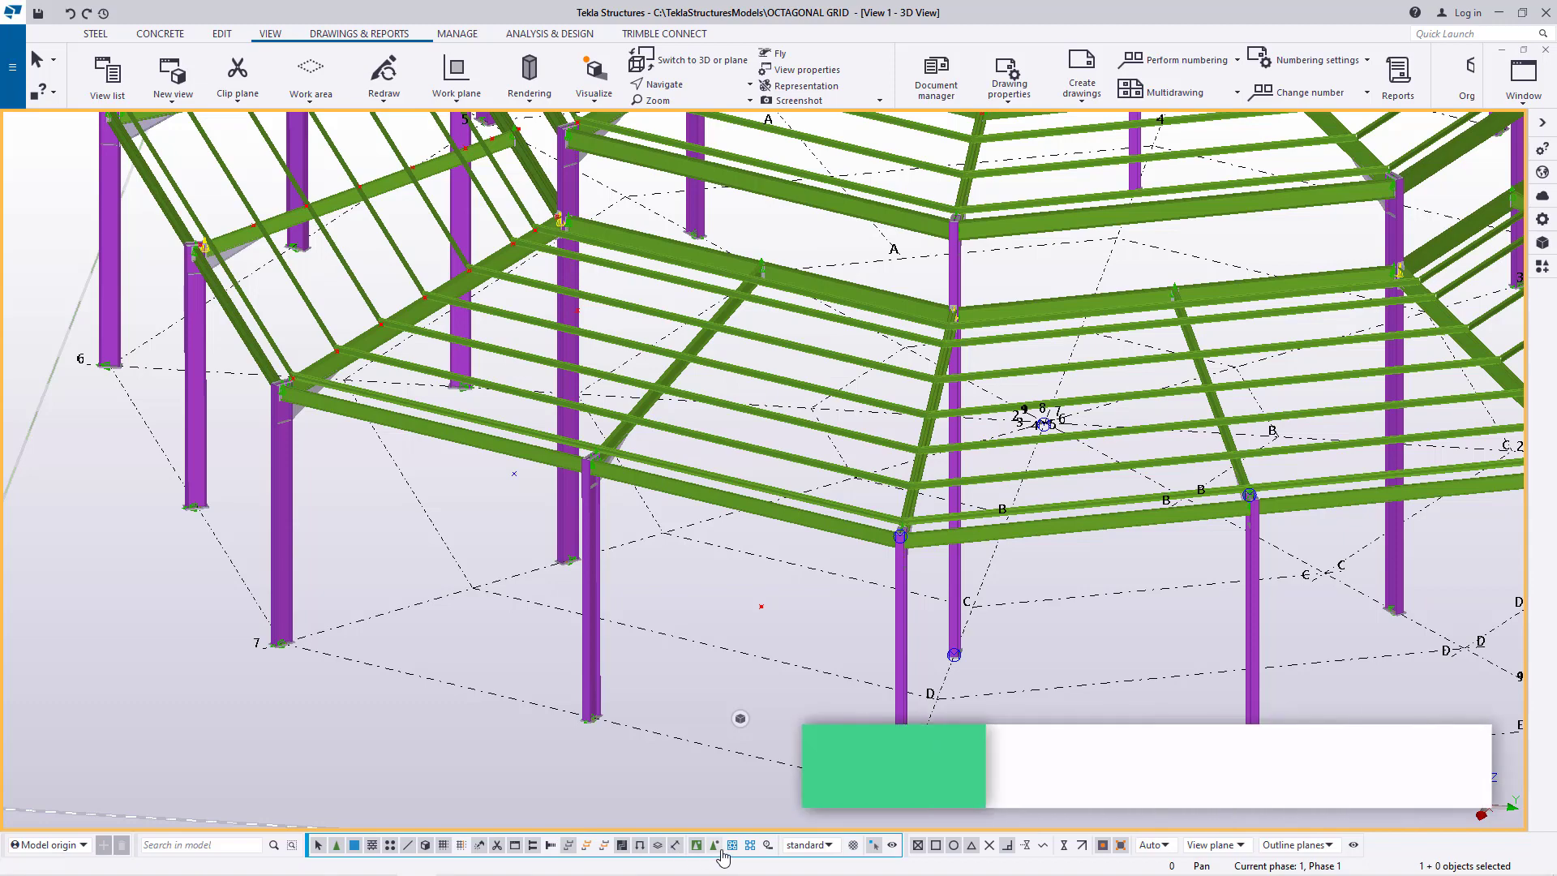
- Copy only the corner column at grid 7, without its connections, from the midpoint of its base to the red point inside the outer bay
scroll(247, 626, "up", 3)
scroll(247, 626, "up", 2)
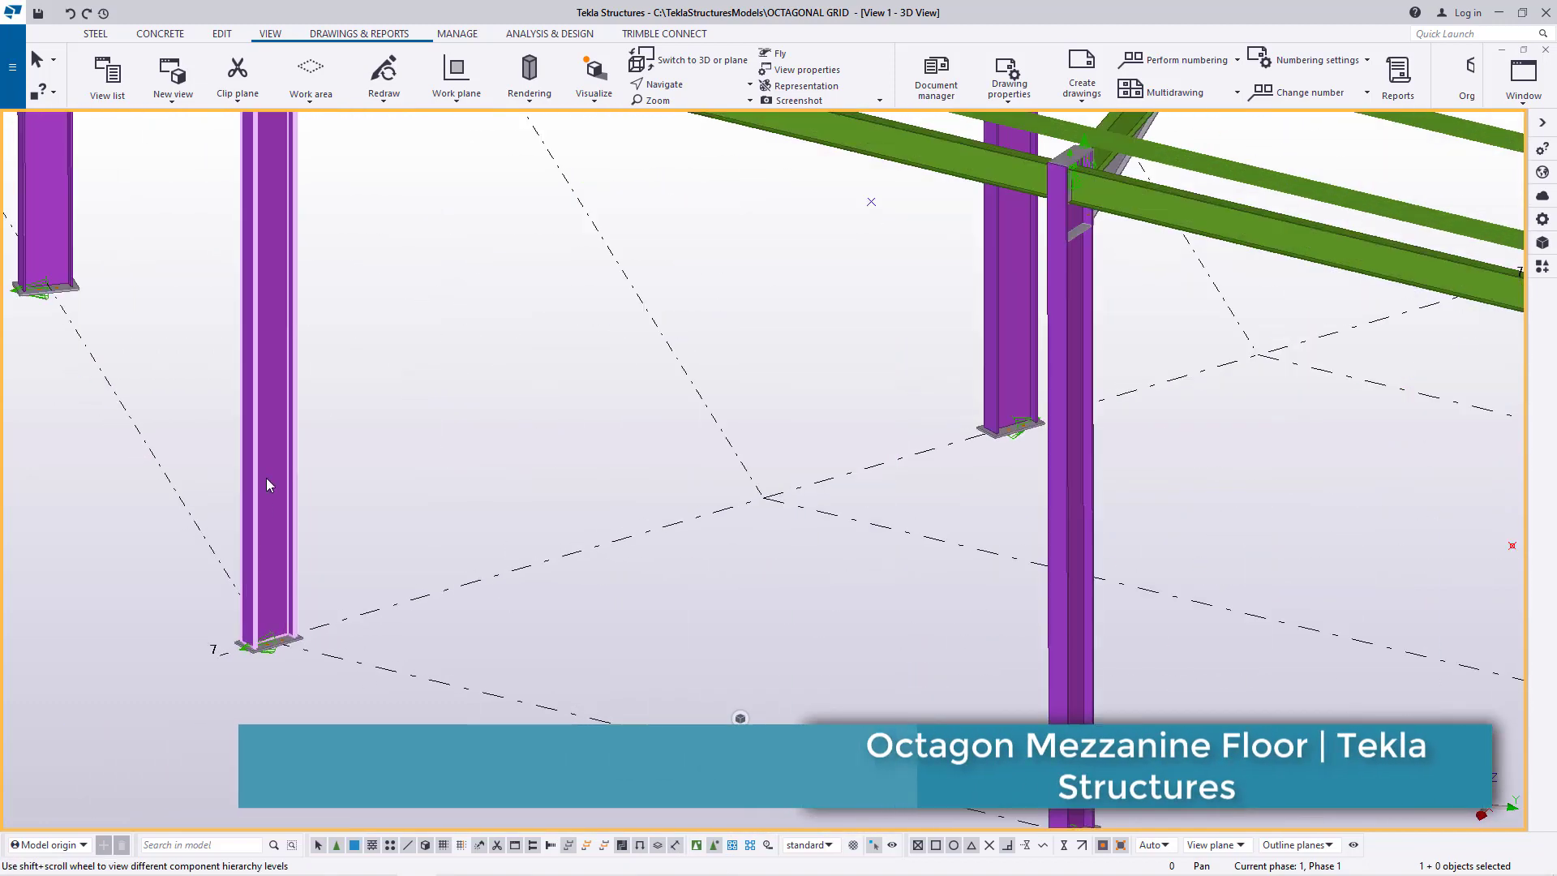
left_click(266, 479)
scroll(325, 581, "up", 3)
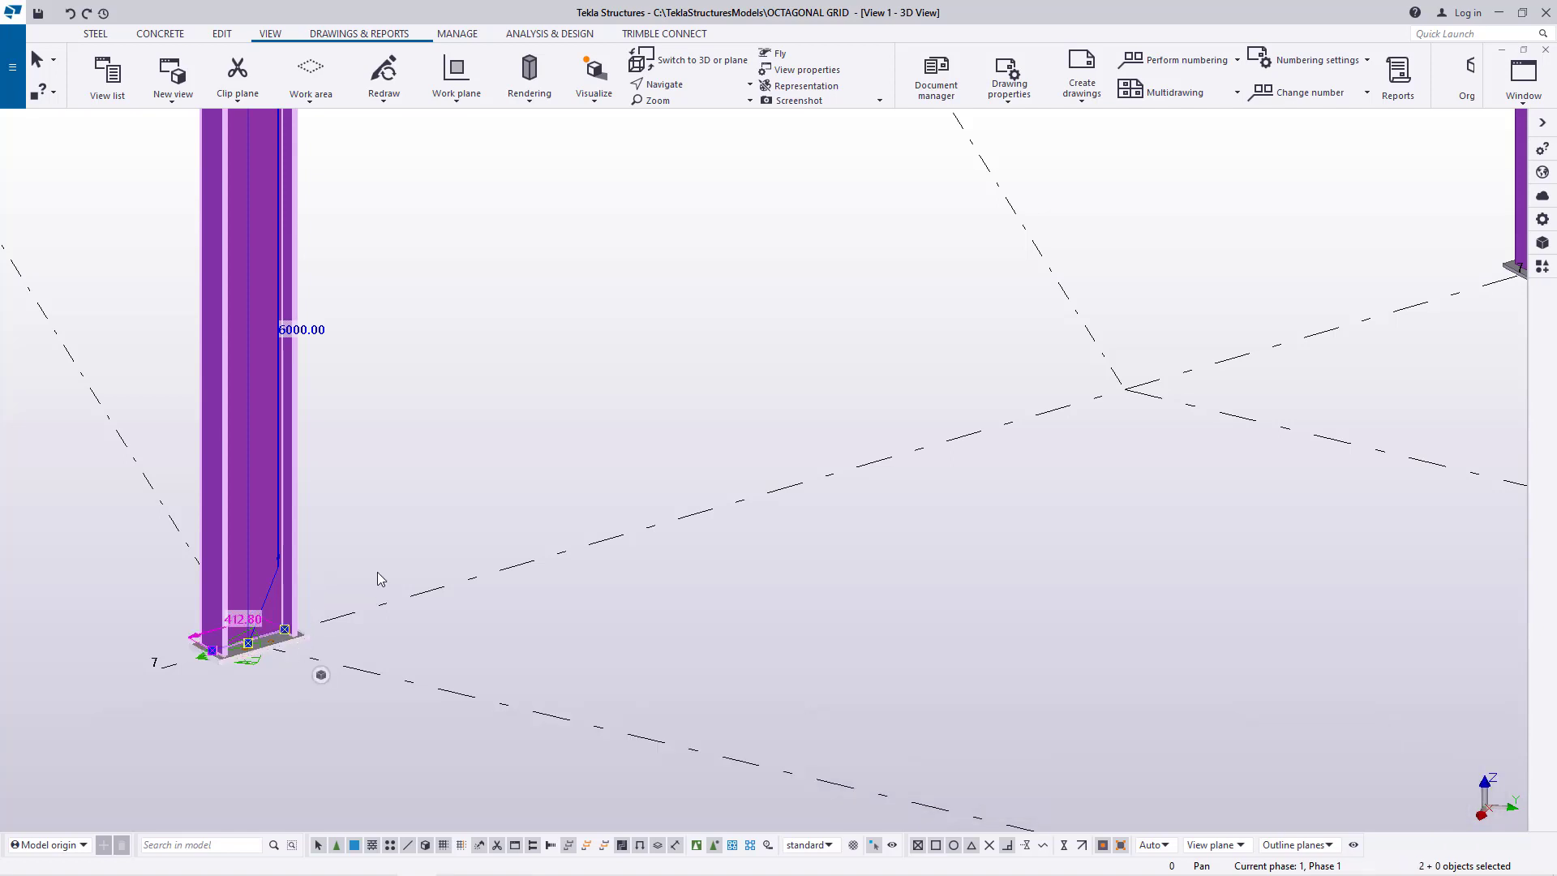
right_click(485, 361)
left_click(519, 392)
scroll(220, 683, "up", 2)
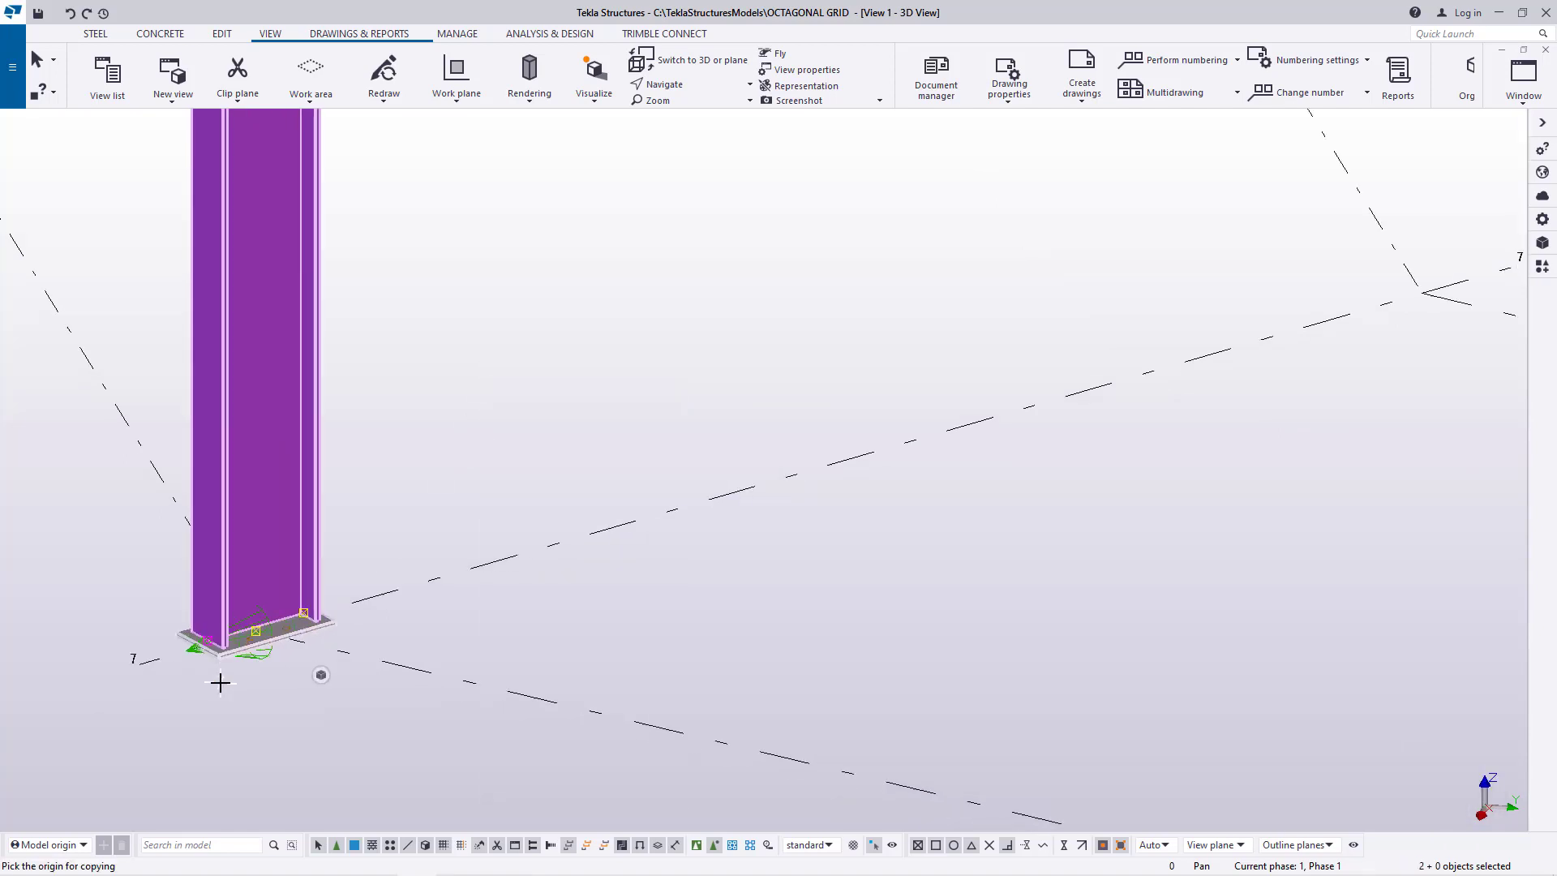
scroll(219, 683, "up", 5)
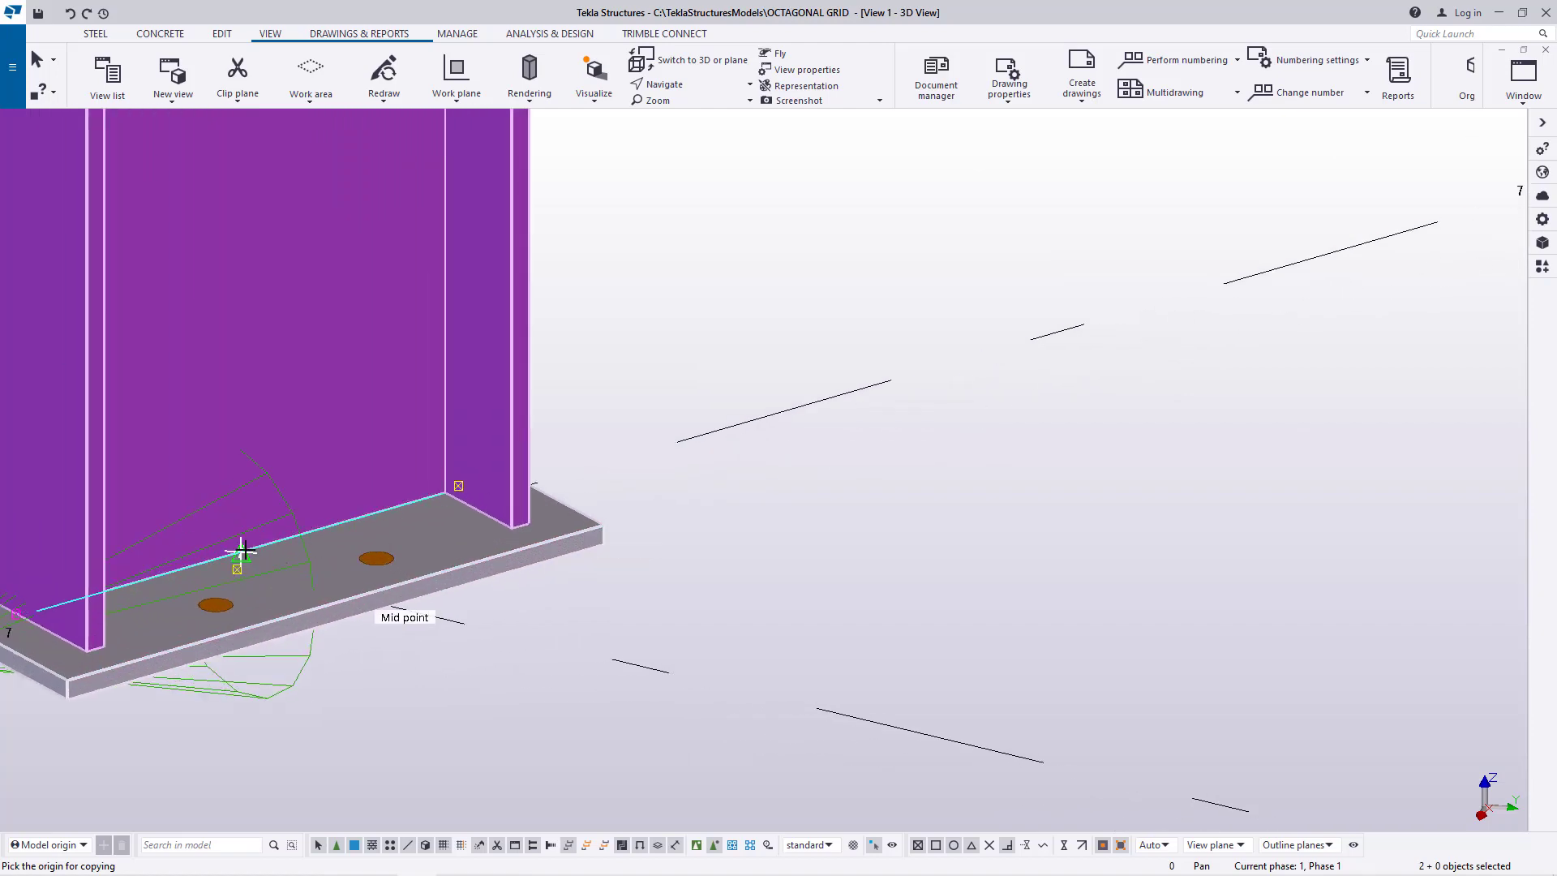
left_click(242, 552)
scroll(227, 560, "down", 10)
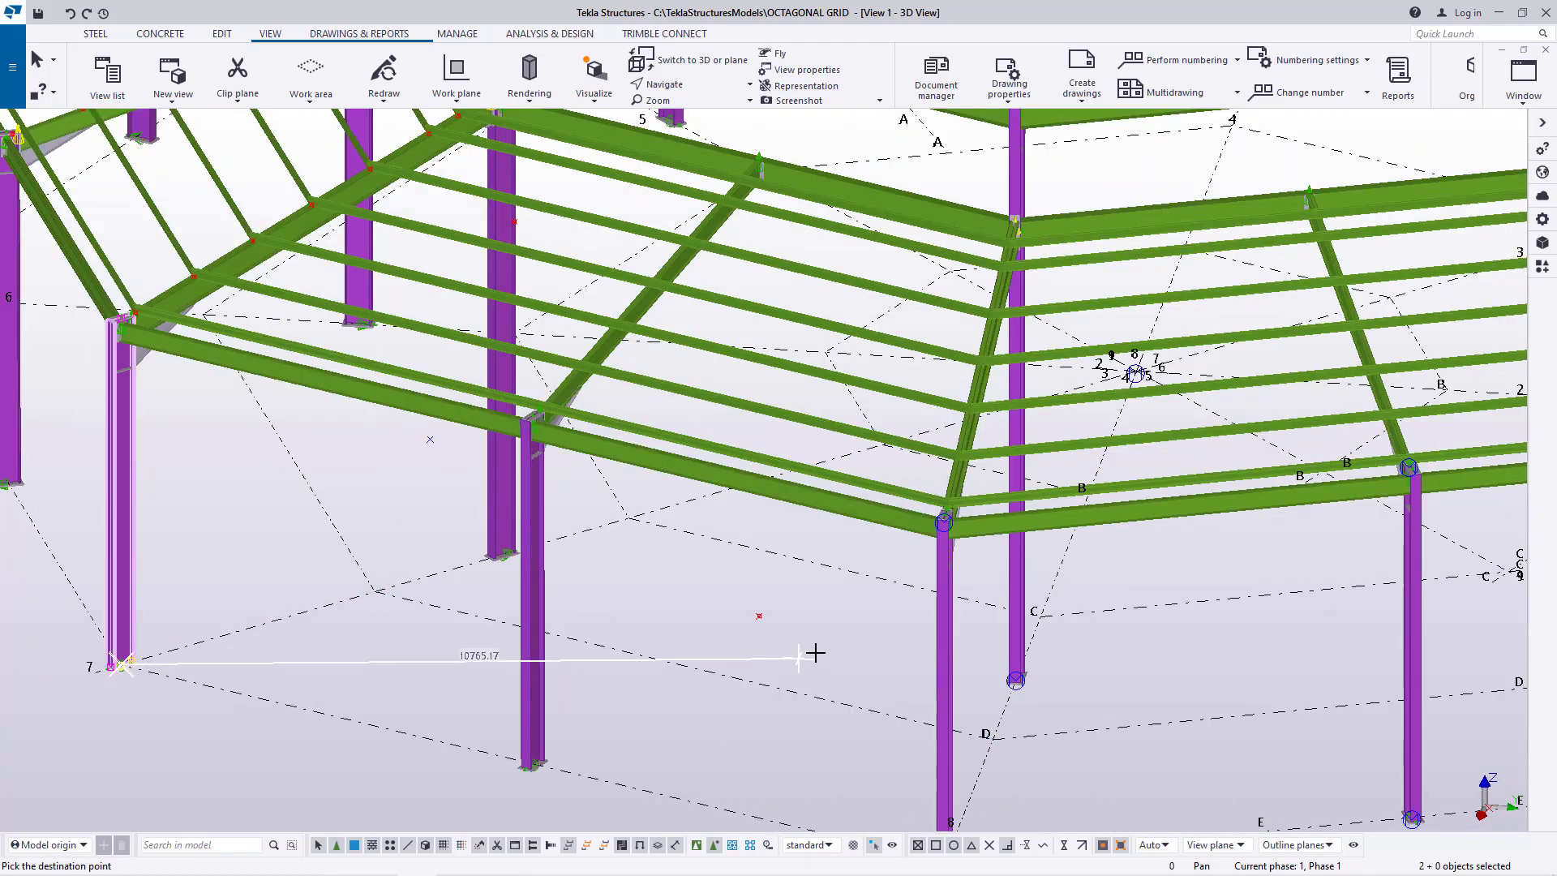
scroll(815, 653, "up", 5)
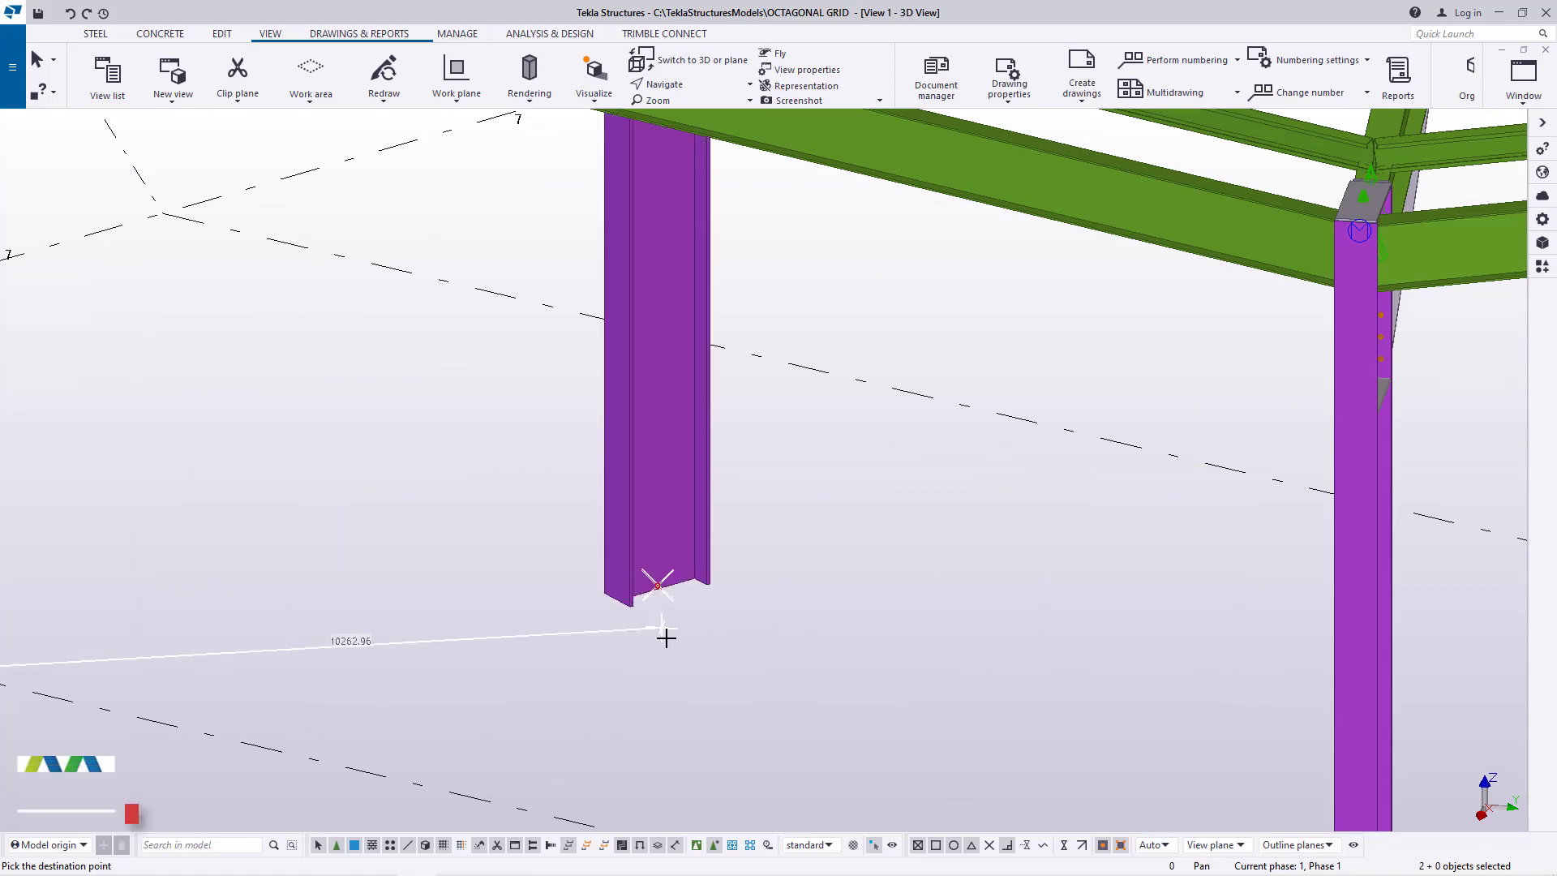
right_click(769, 529)
left_click(813, 539)
scroll(685, 634, "down", 6)
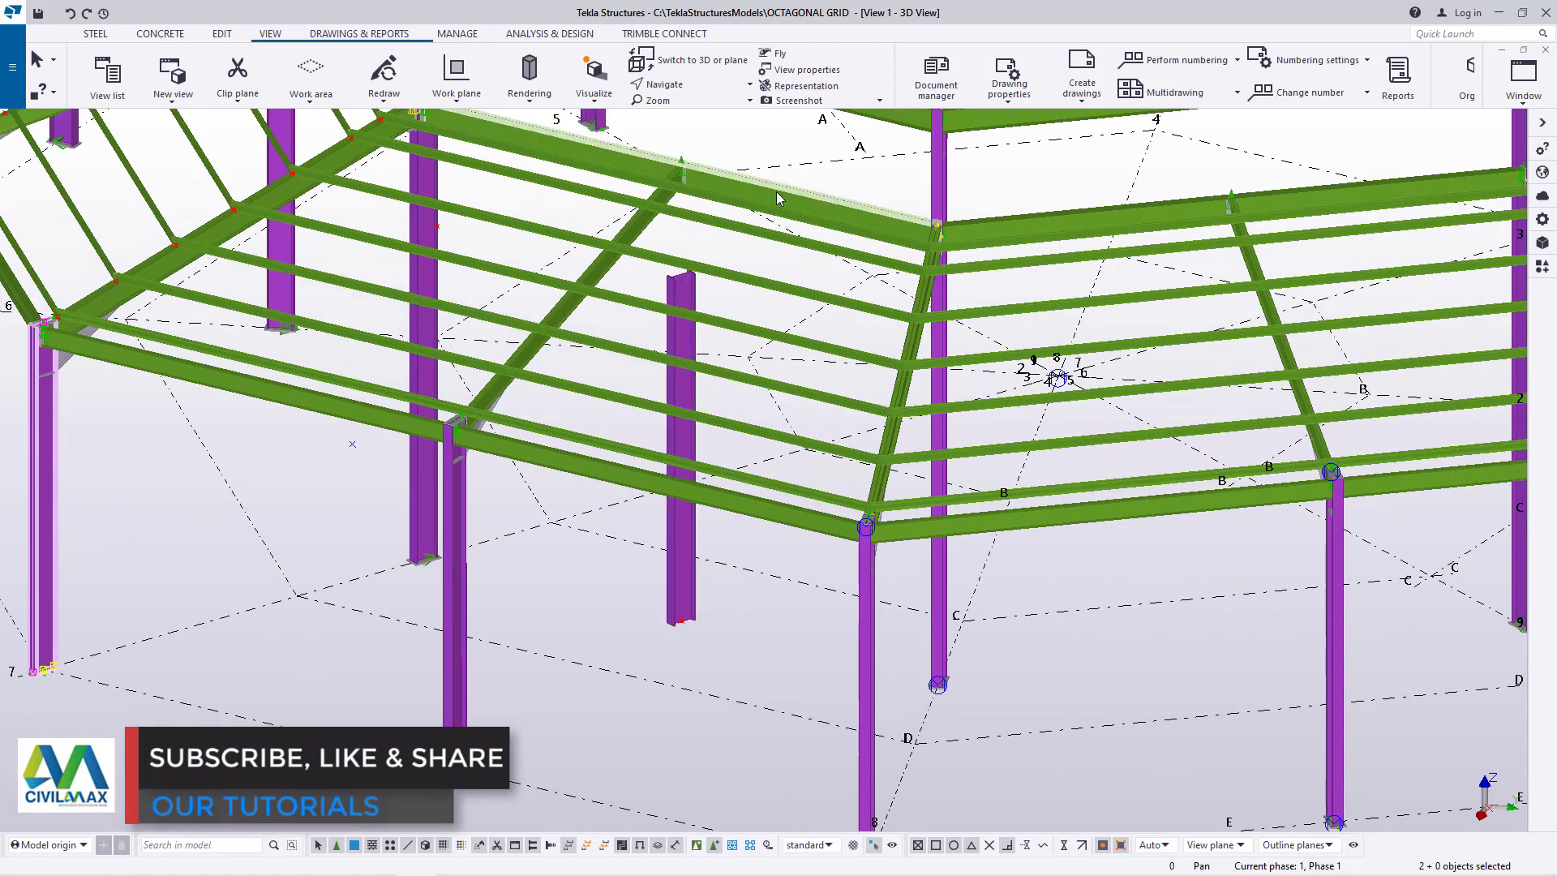
- Try rotation angles of 22.5 and 0 degrees on the copied column, keeping its rotation option at Back
middle_click_drag(676, 608, 790, 609, "ctrl")
scroll(703, 609, "up", 3)
right_click(790, 608)
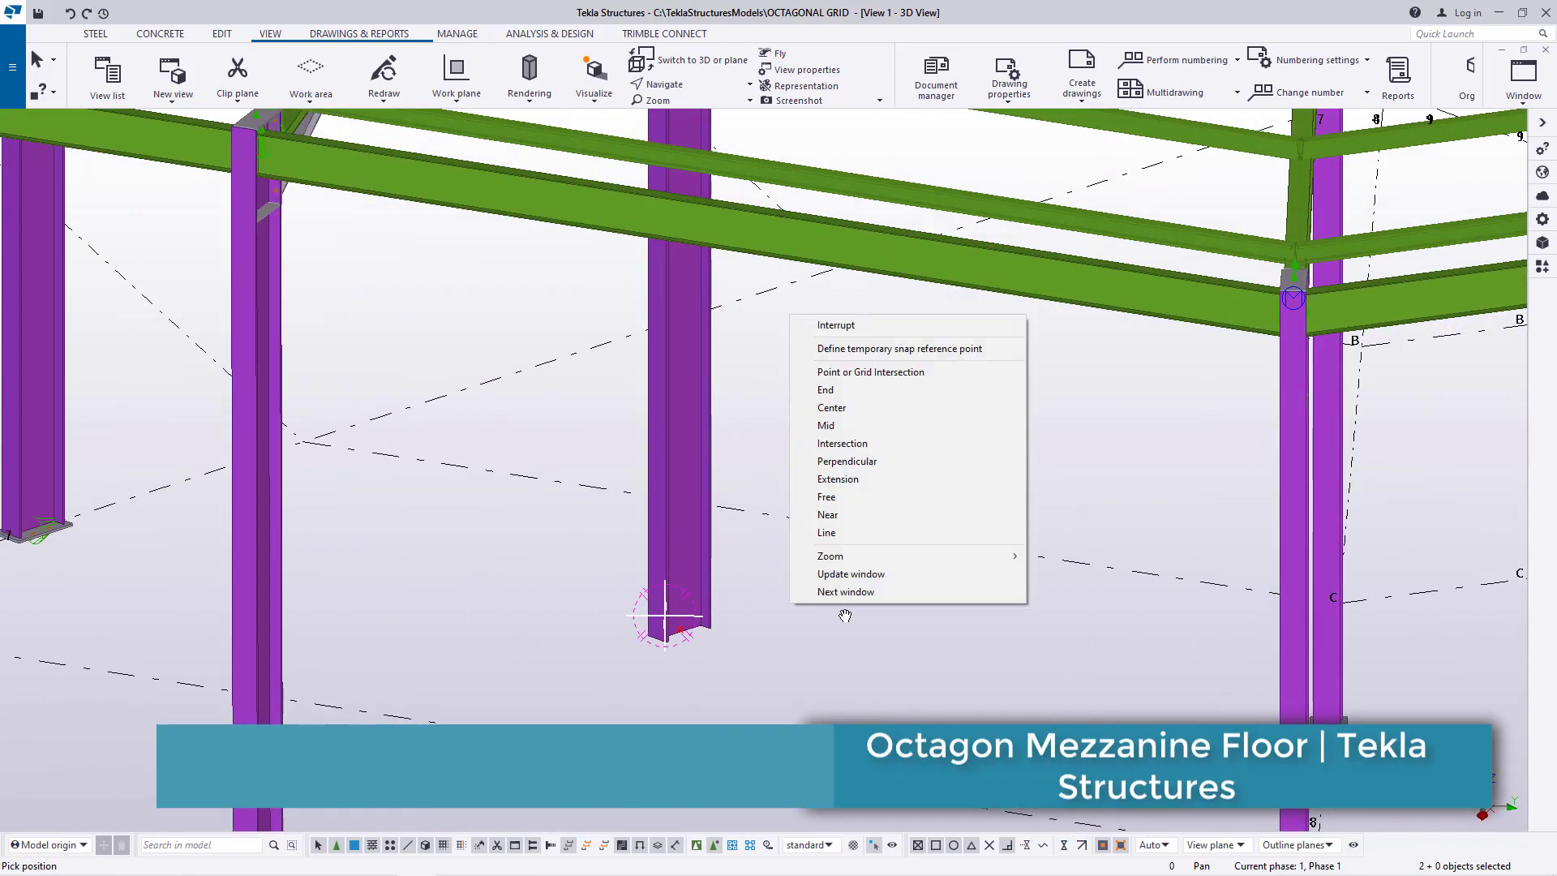
left_click(837, 327)
left_click(682, 522)
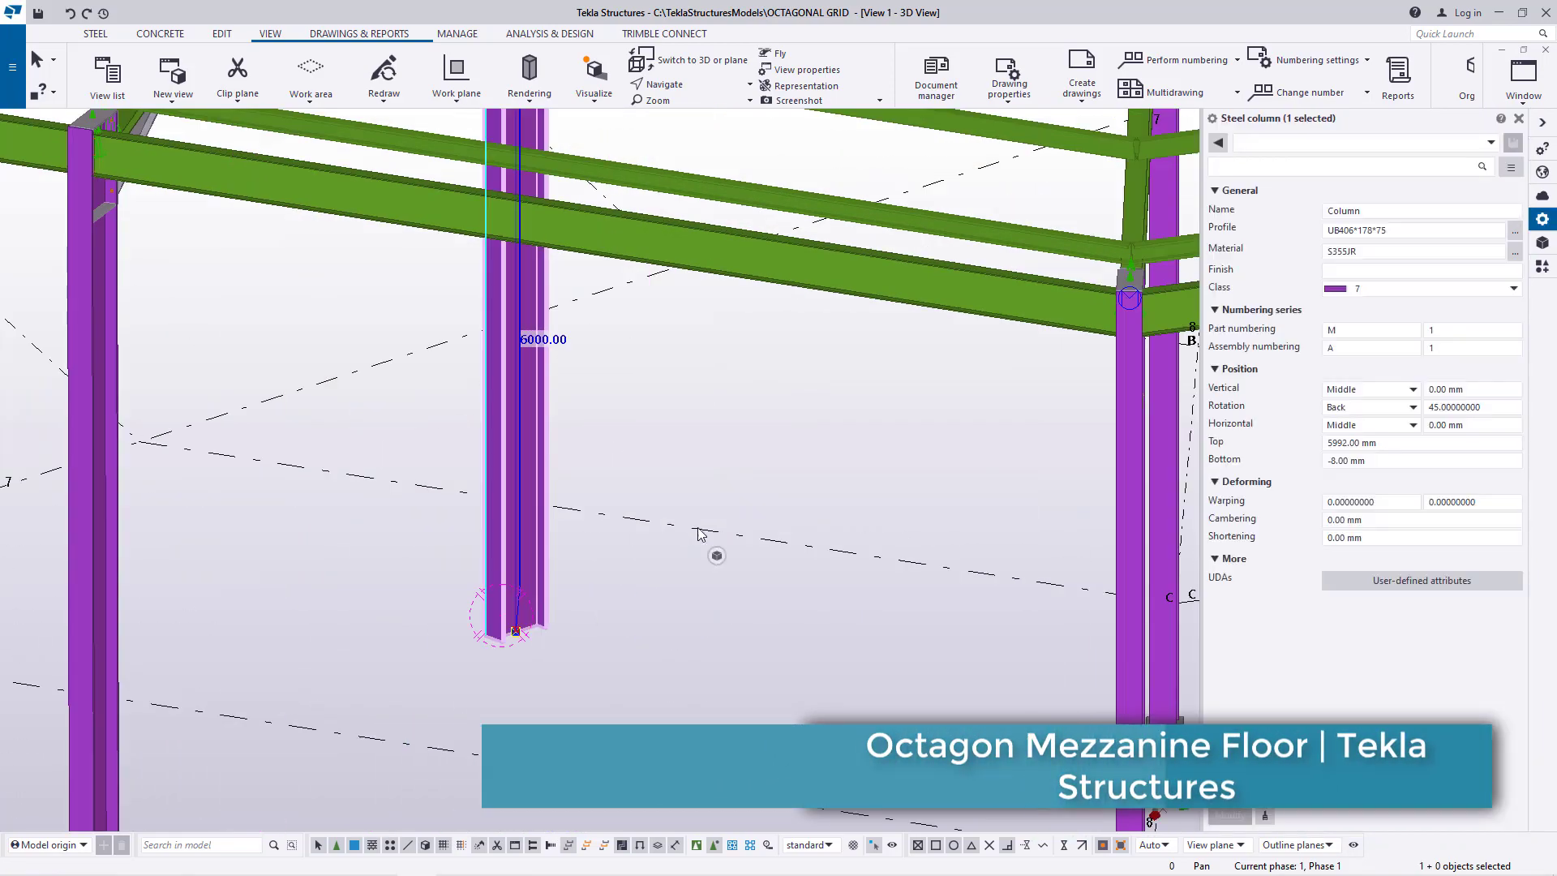
left_click_drag(1494, 407, 1379, 395)
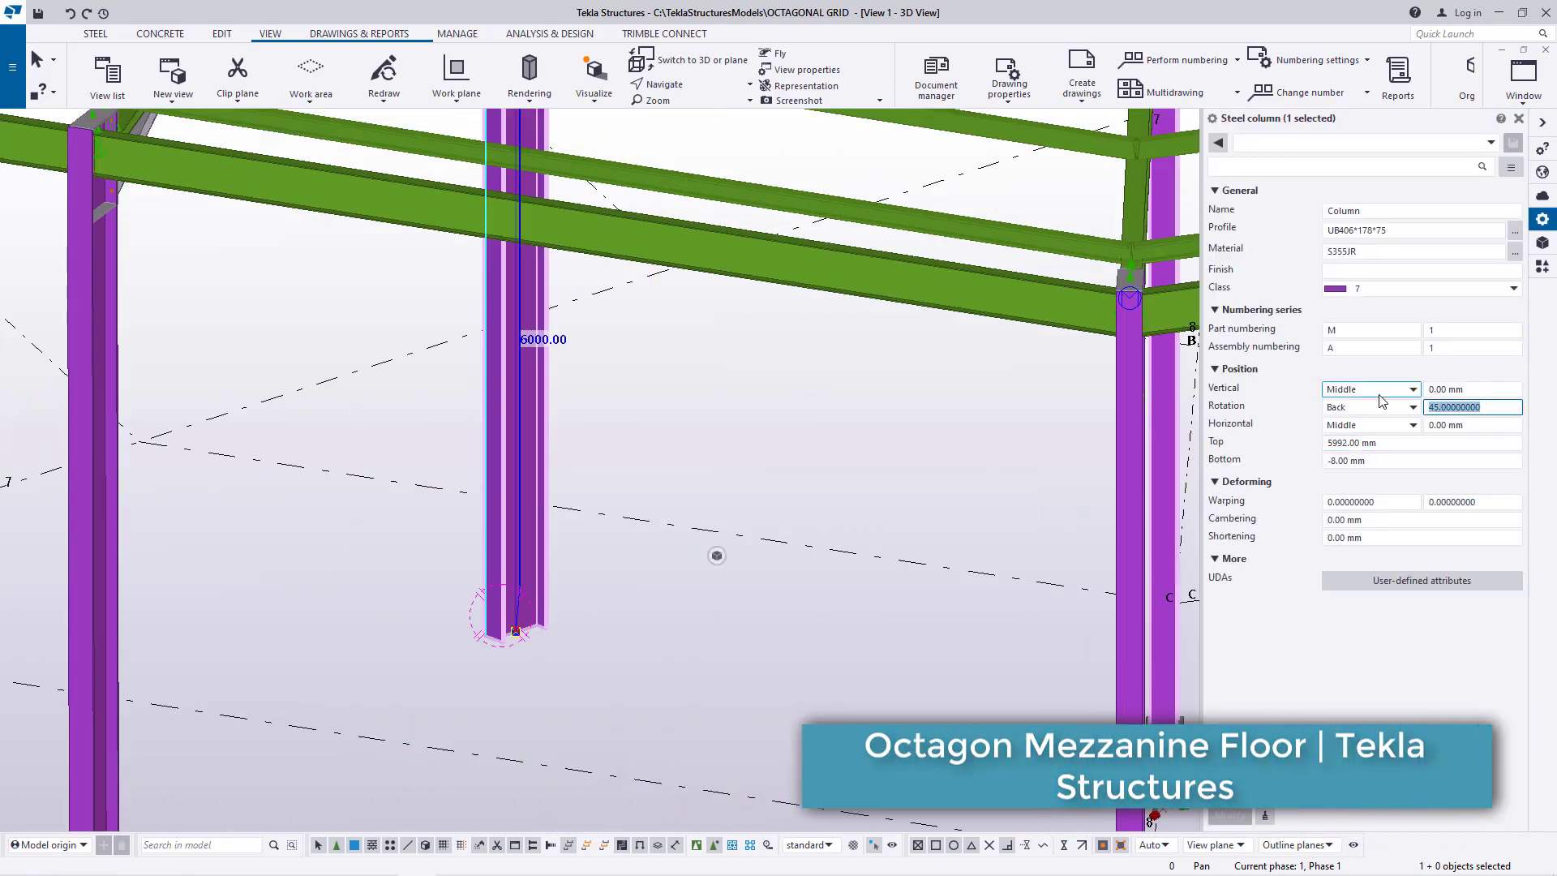
type("22.5")
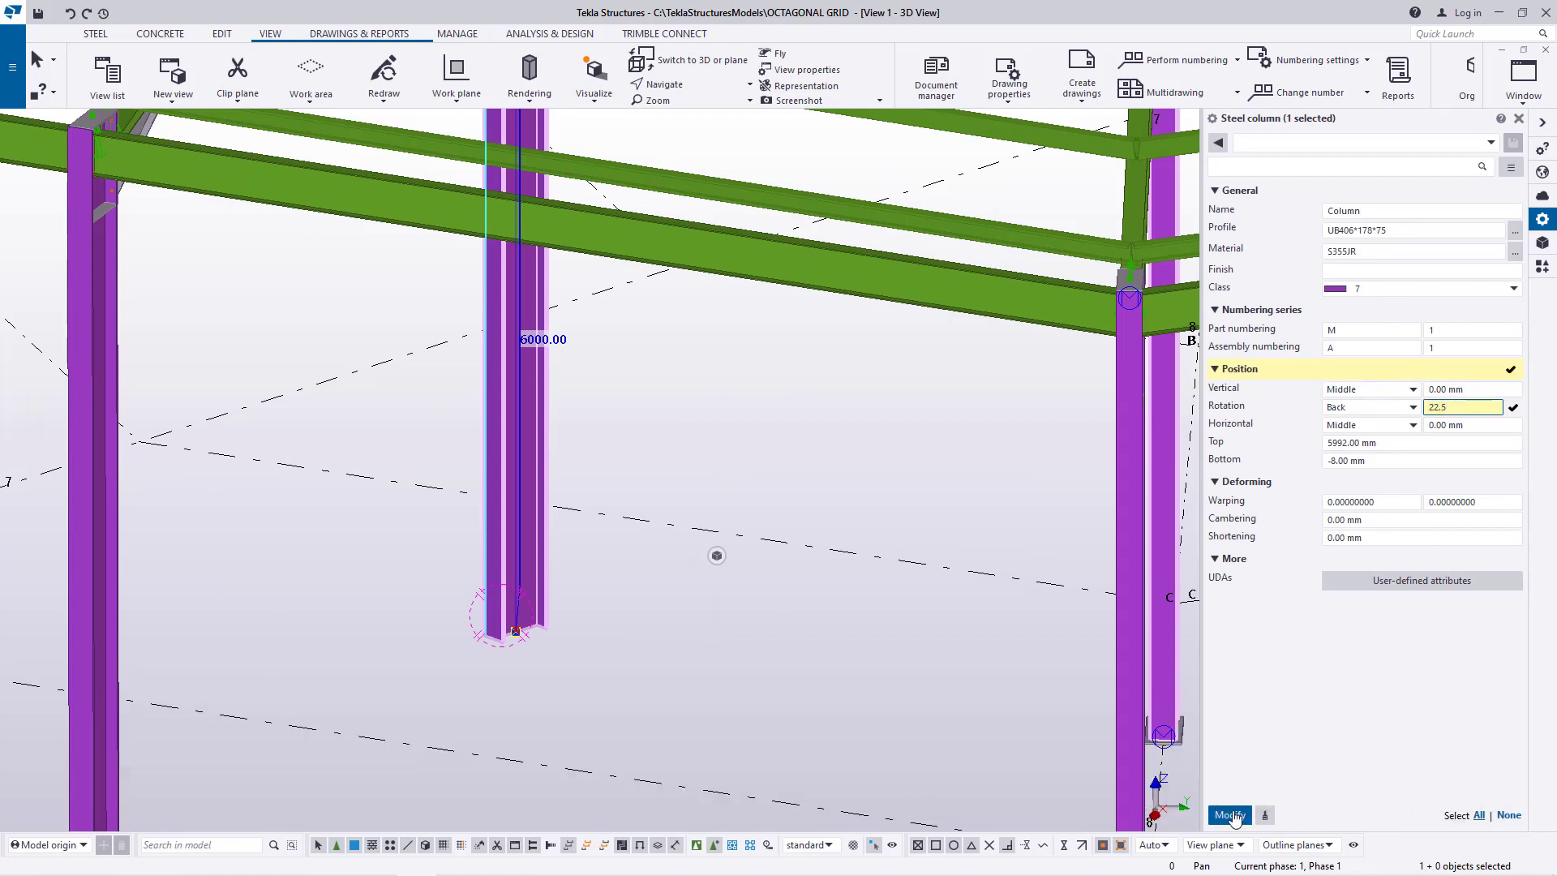
left_click(1230, 815)
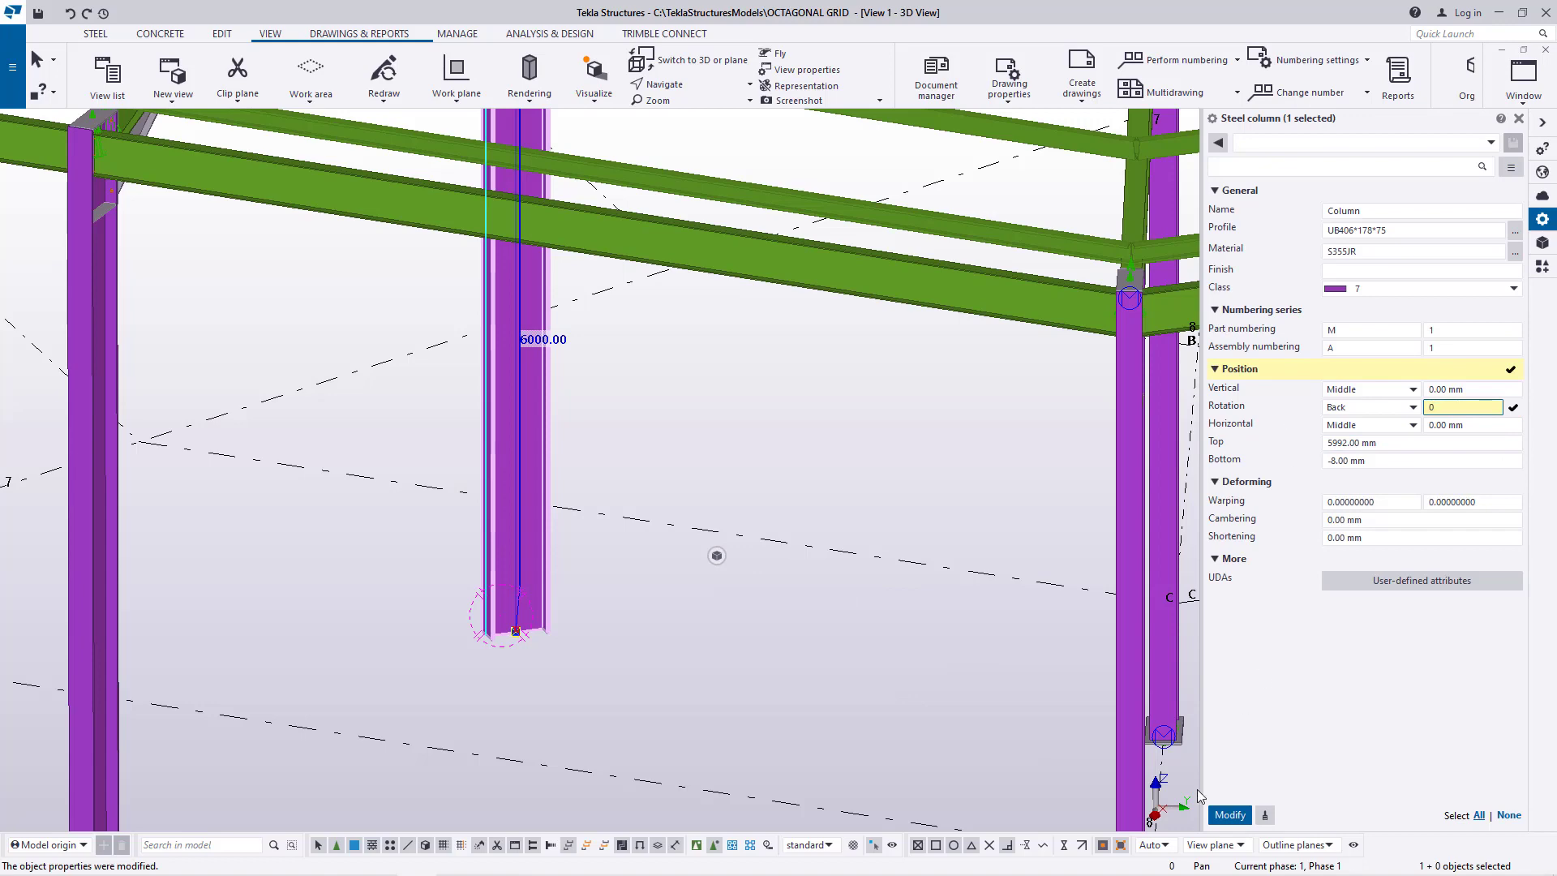
left_click(1230, 815)
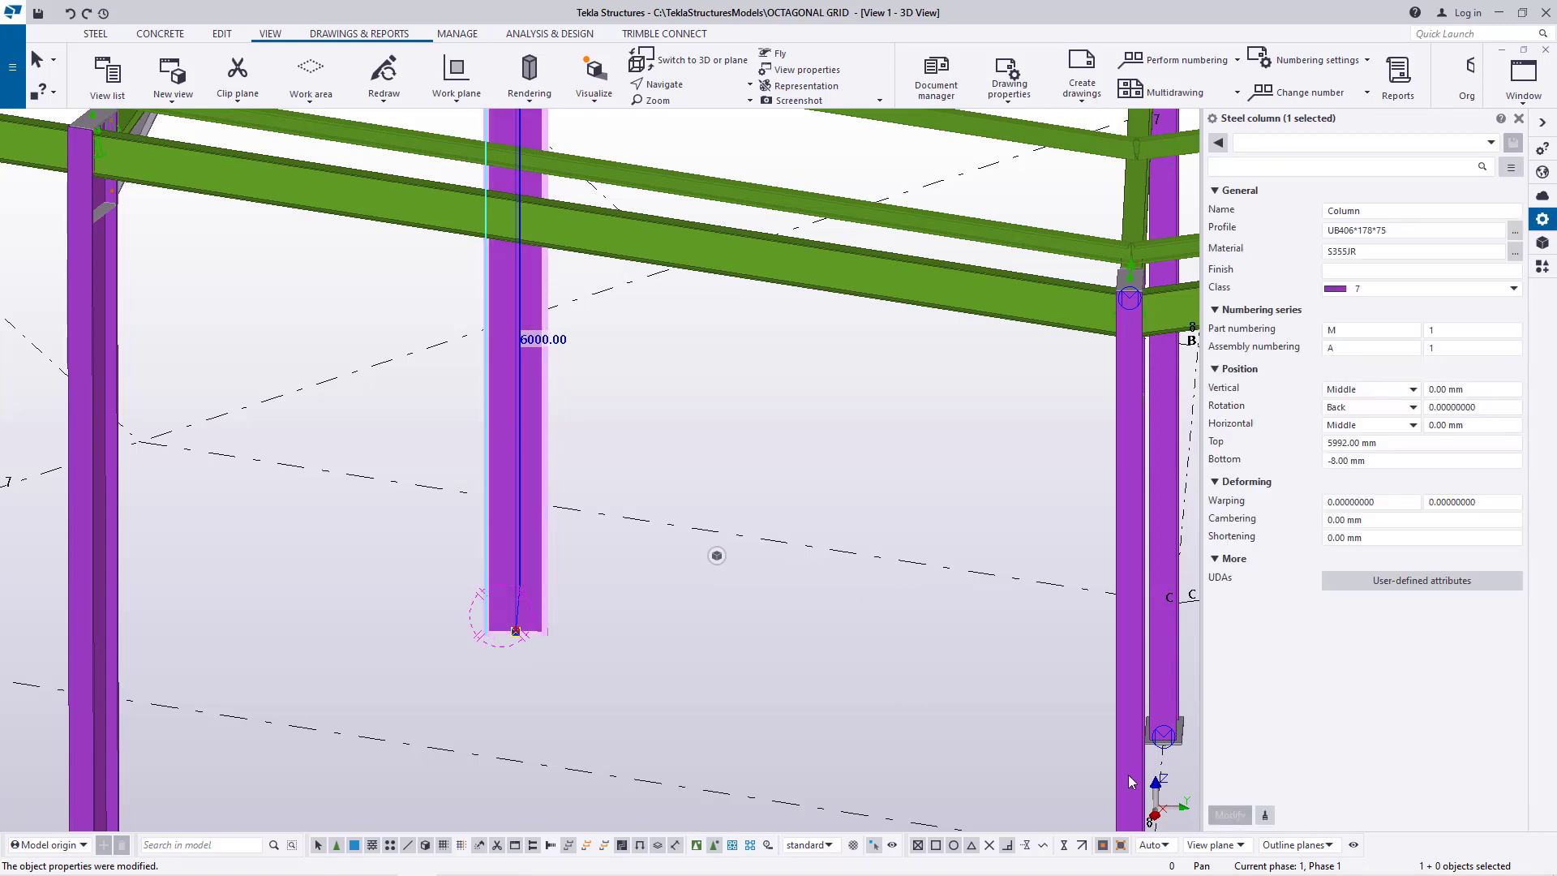
- Orbit around the copied column's base to check its orientation and set its rotation angle to -22.5 degrees
left_click(688, 88)
left_click(688, 109)
left_click_drag(532, 609, 620, 566)
right_click(620, 565)
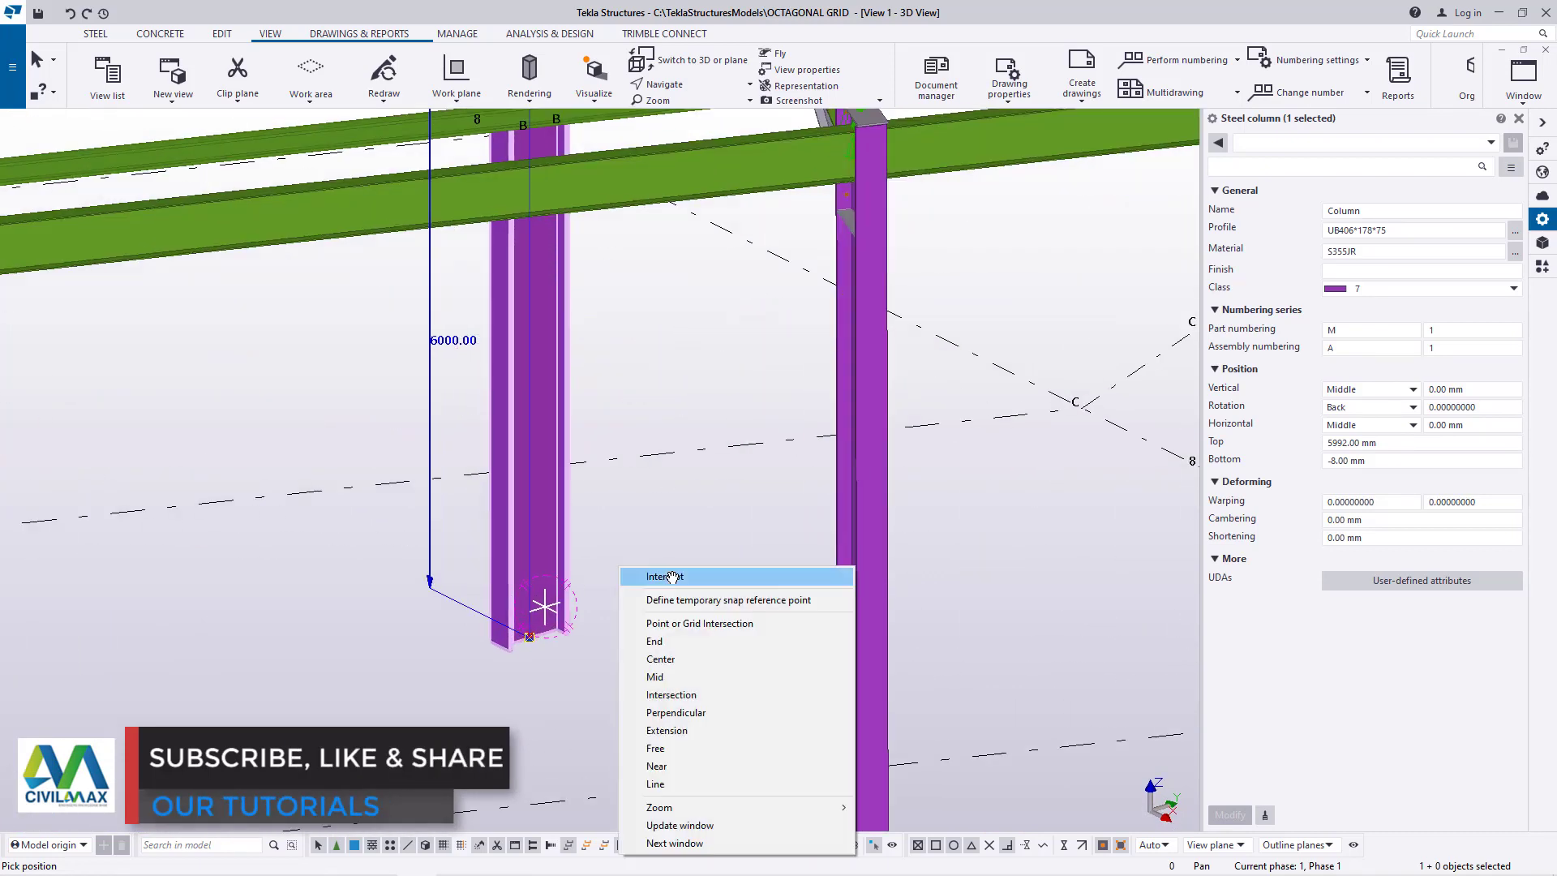
left_click(673, 577)
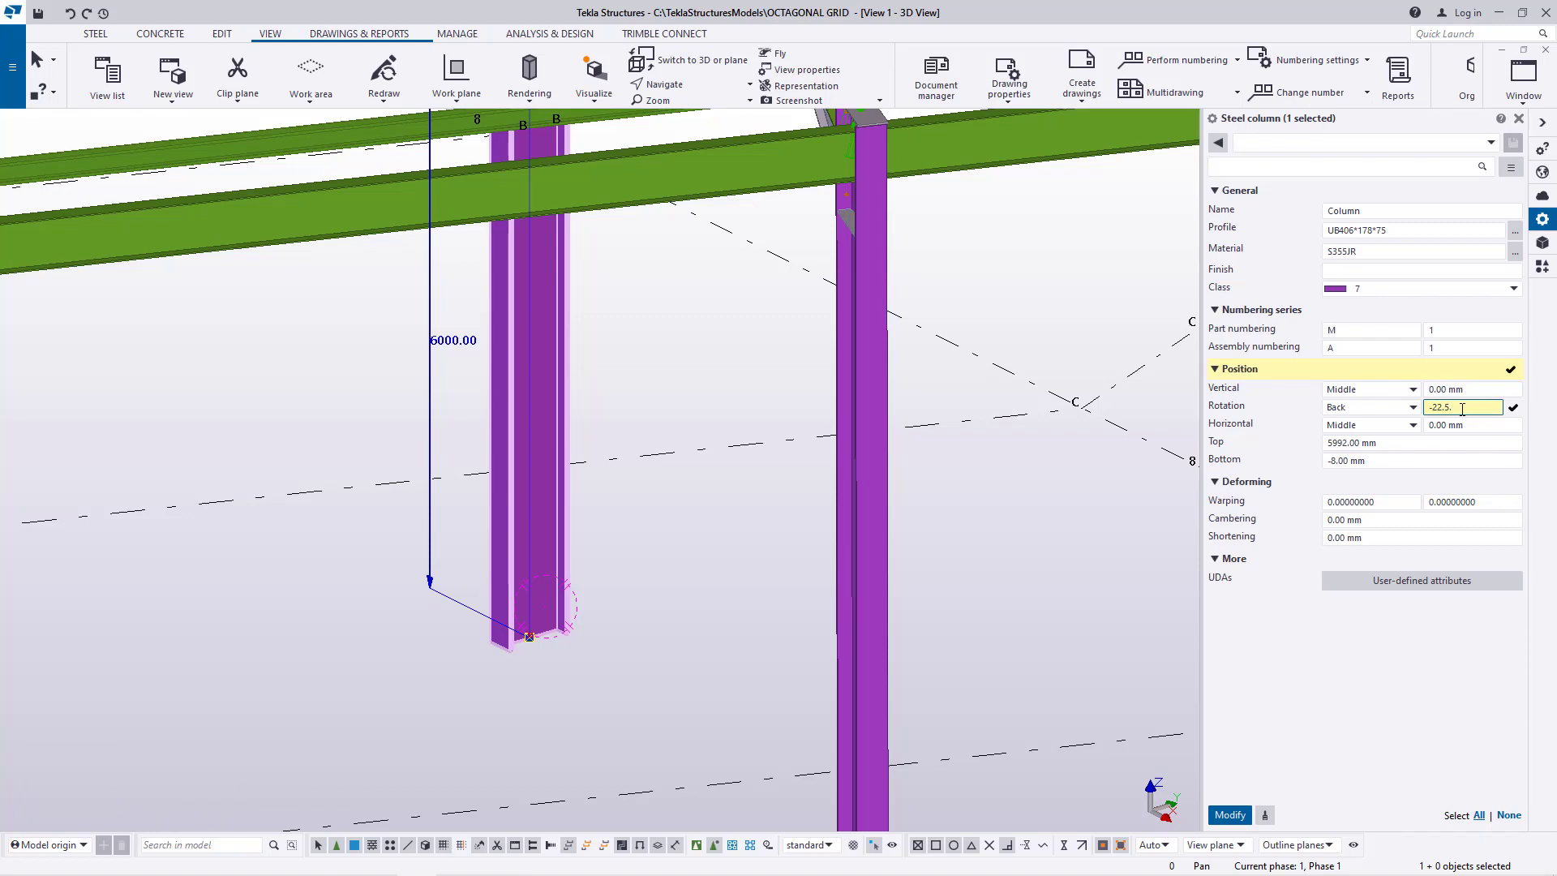
left_click(1230, 815)
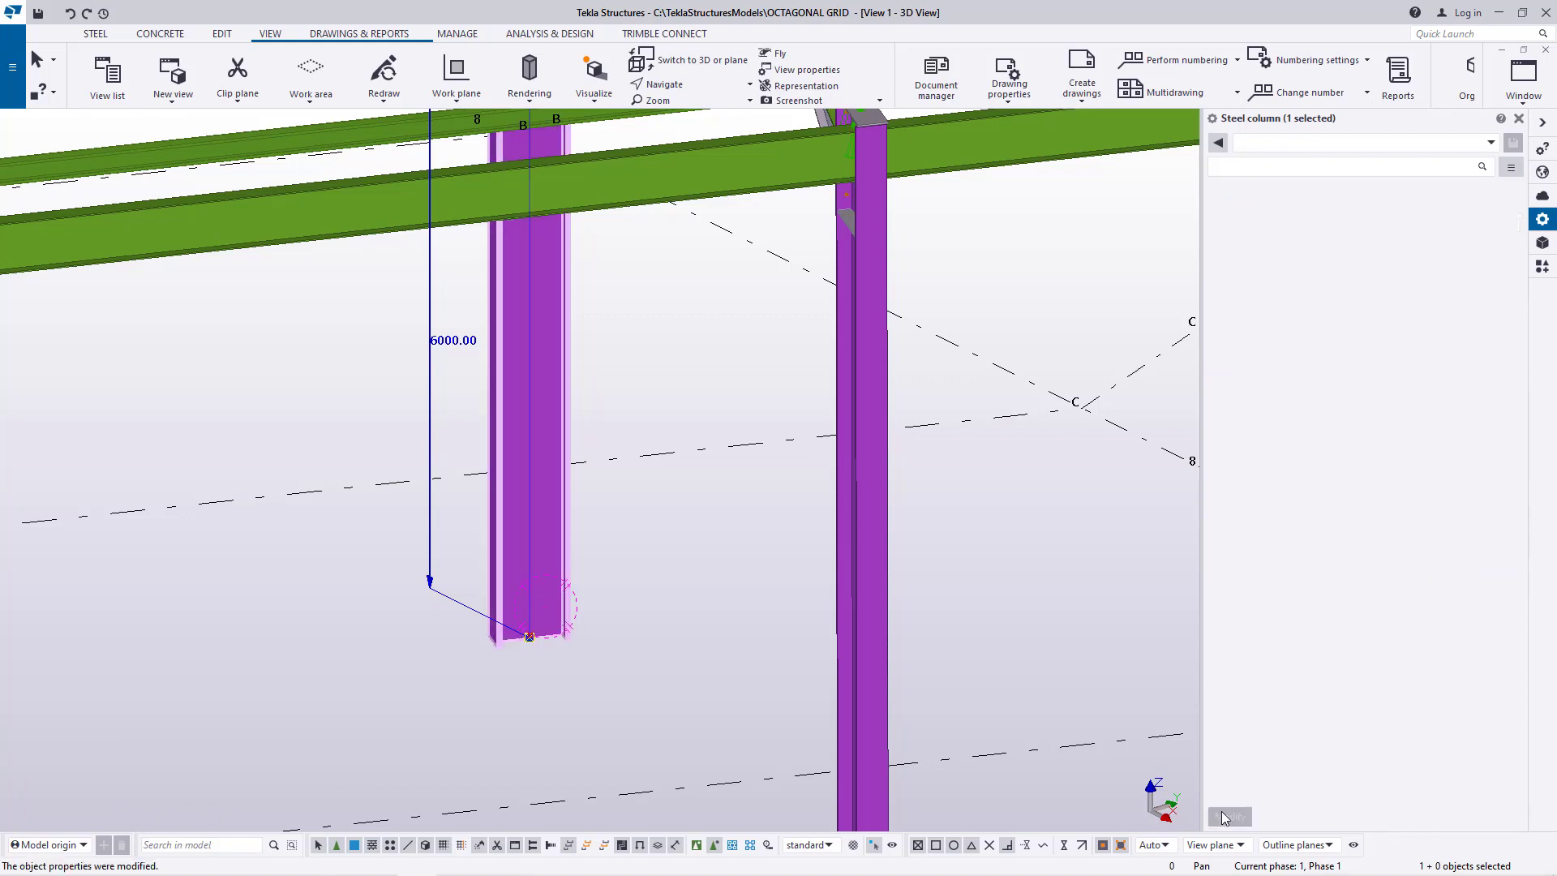
scroll(717, 541, "down", 2)
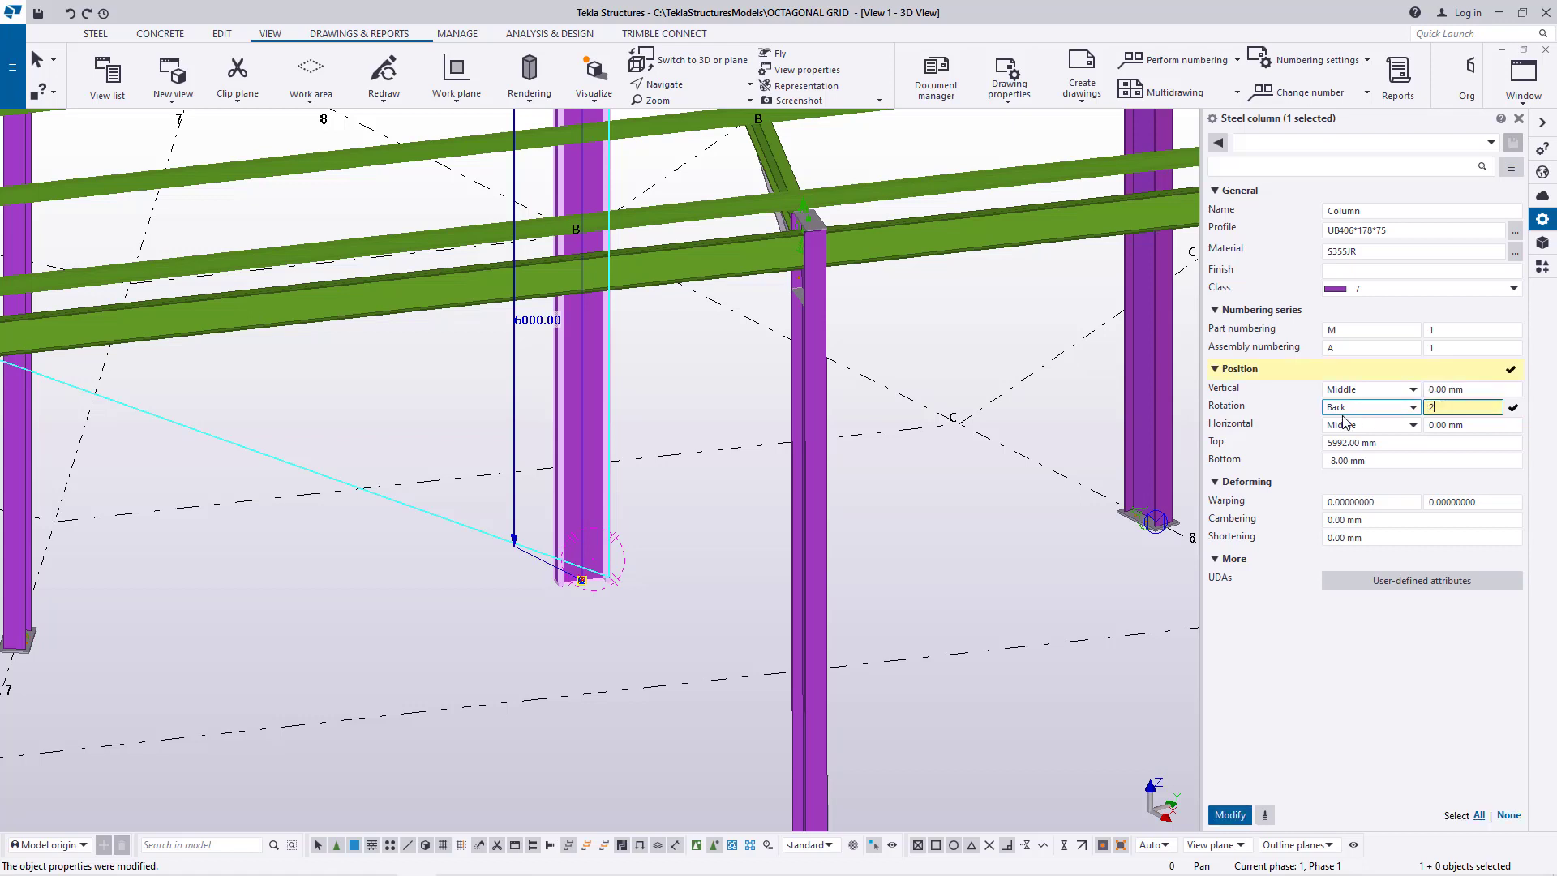
- Try 22.5 degrees once more as the copied column's rotation angle, and reset the angle to 0
left_click(1226, 814)
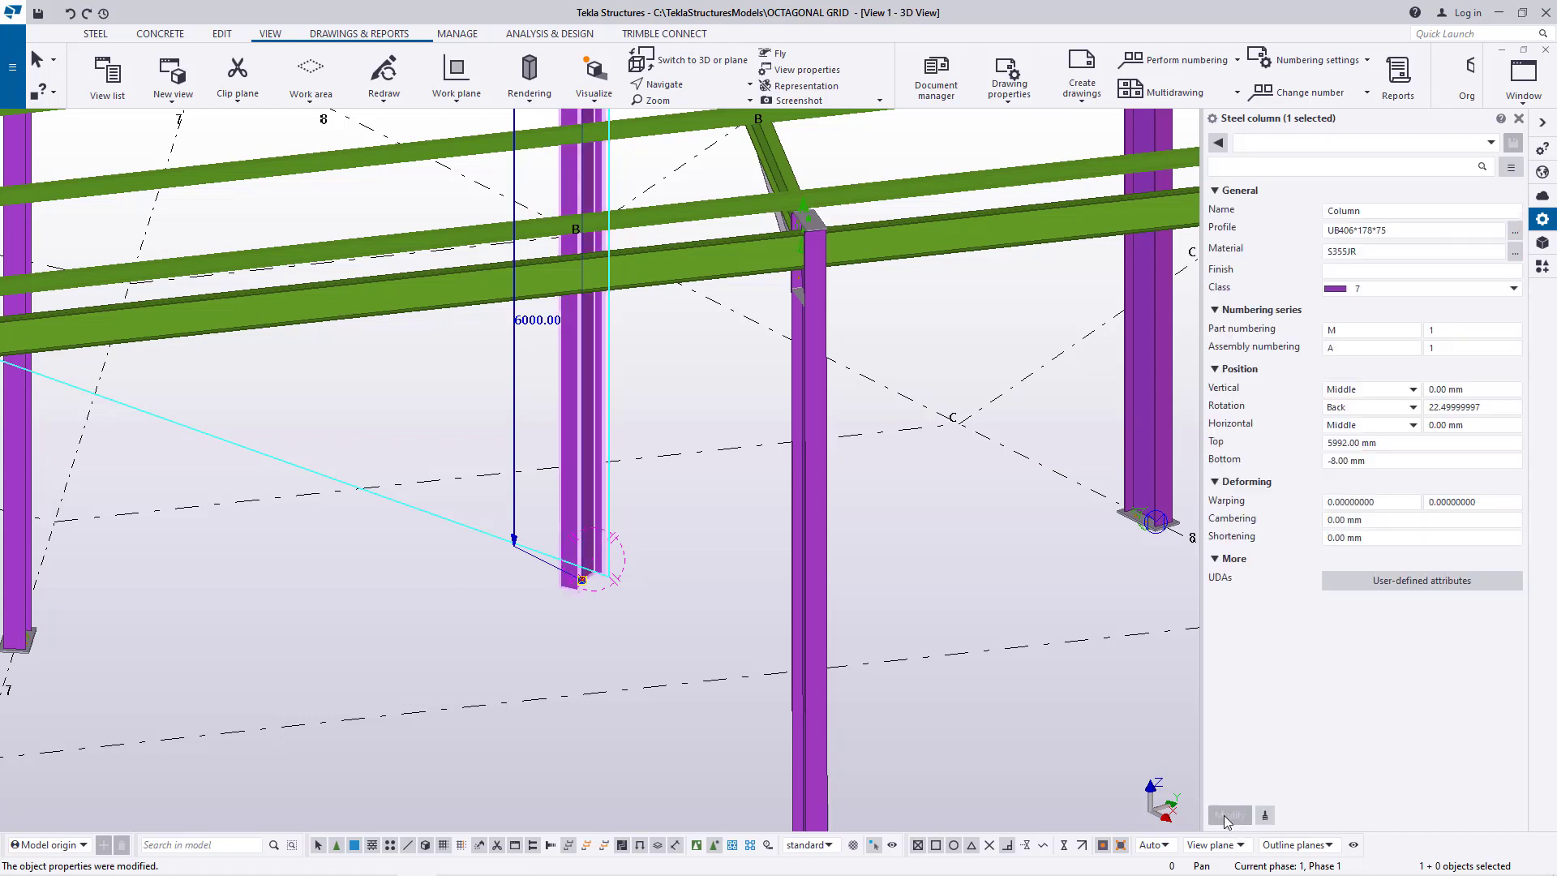
double_click(1468, 405)
type("0")
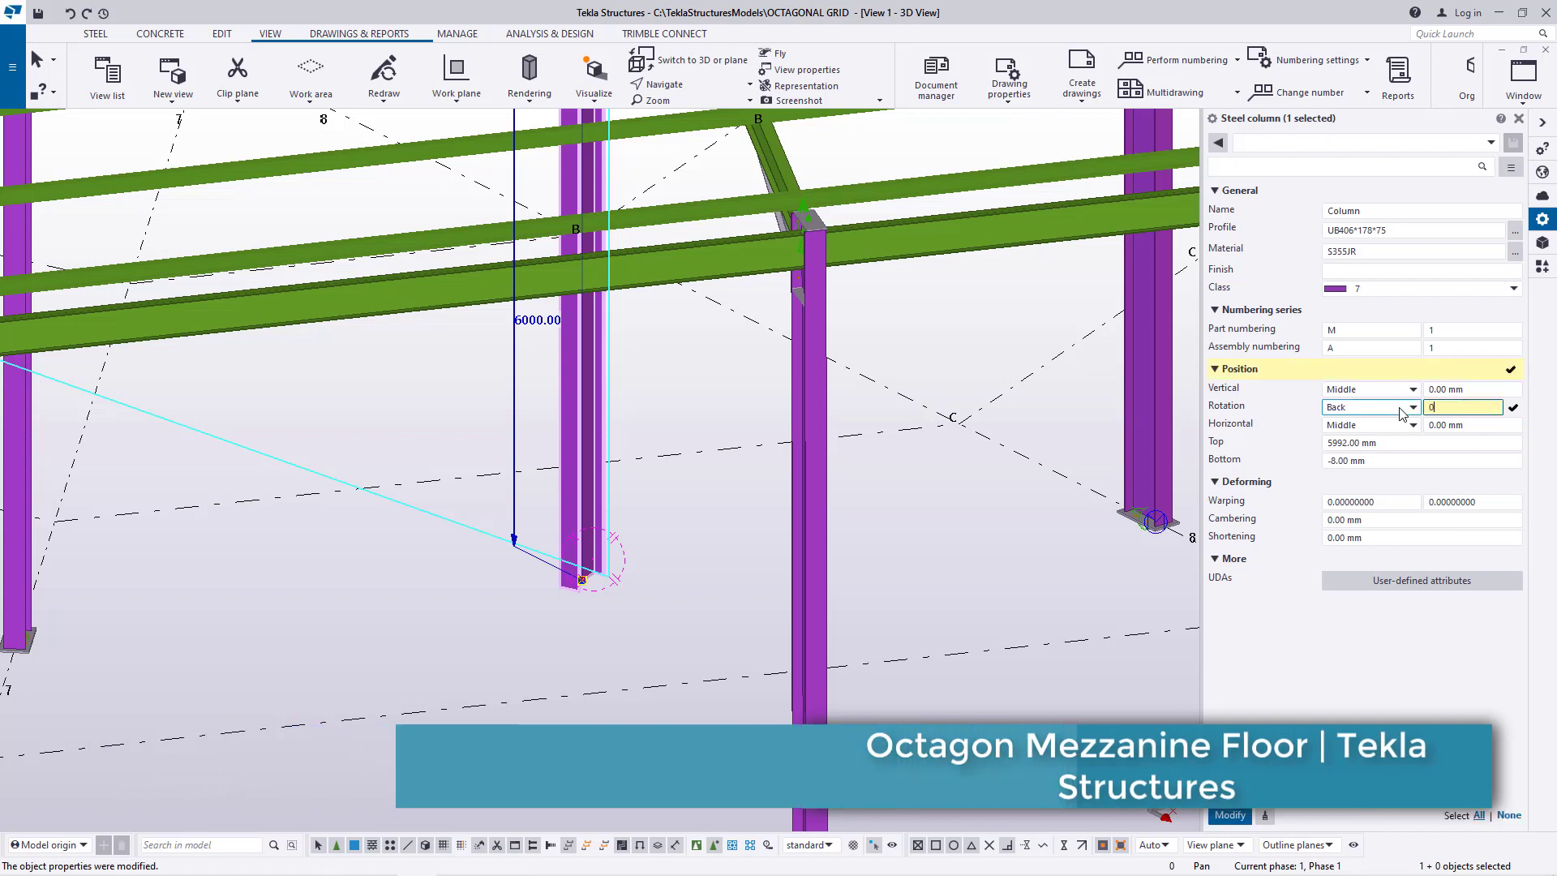
left_click(1230, 815)
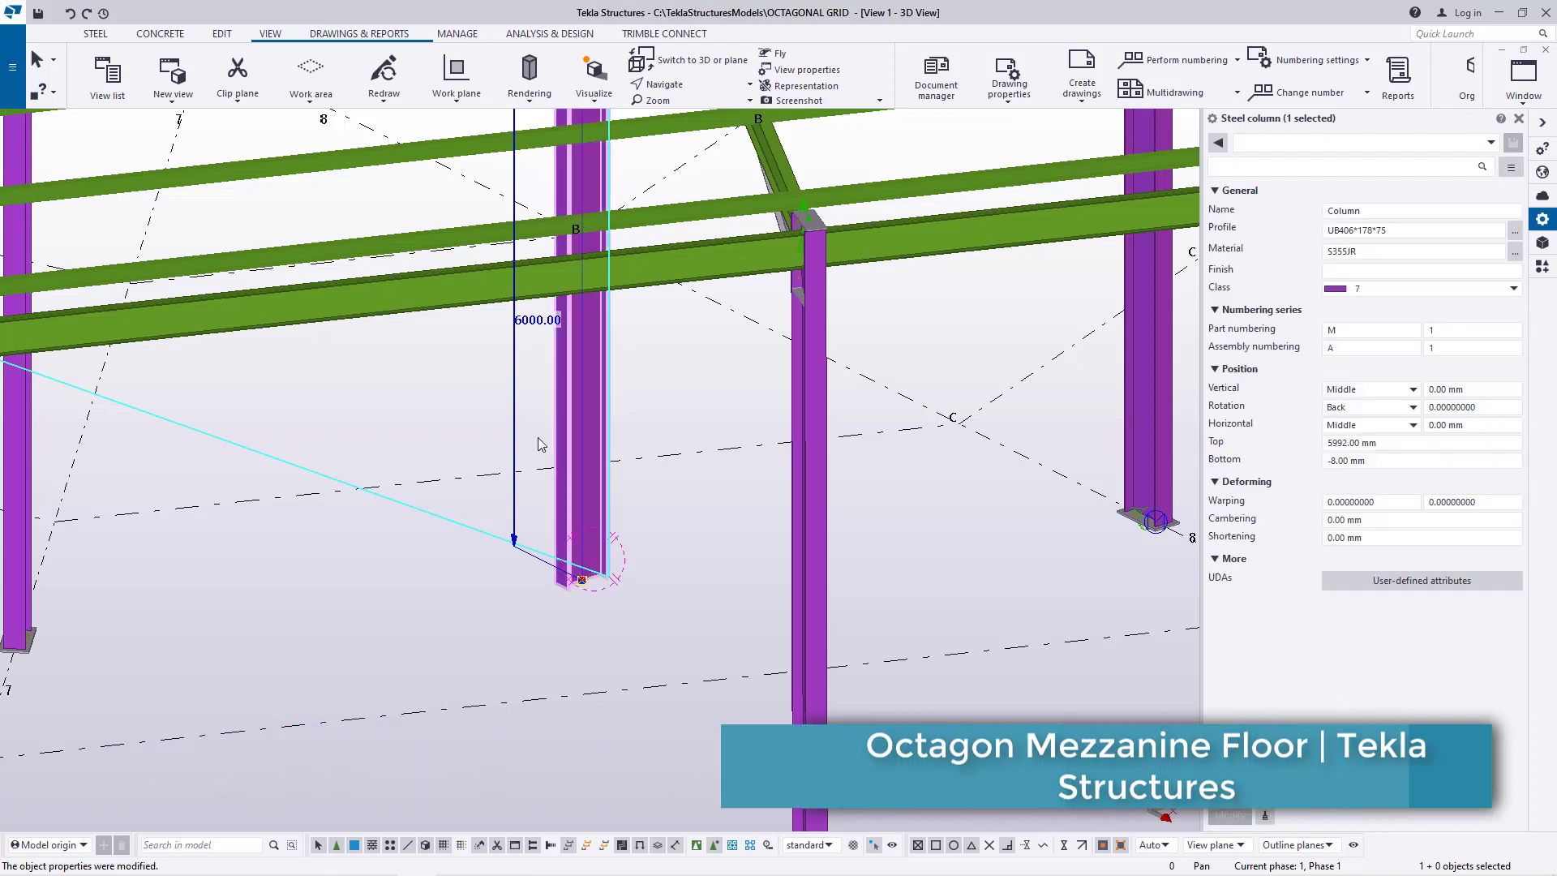
- Orbit around the copied column in the outer bay to check its orientation, and delete it
left_click(688, 84)
left_click(689, 121)
left_click_drag(107, 321, 659, 536)
right_click(659, 537)
left_click(667, 542)
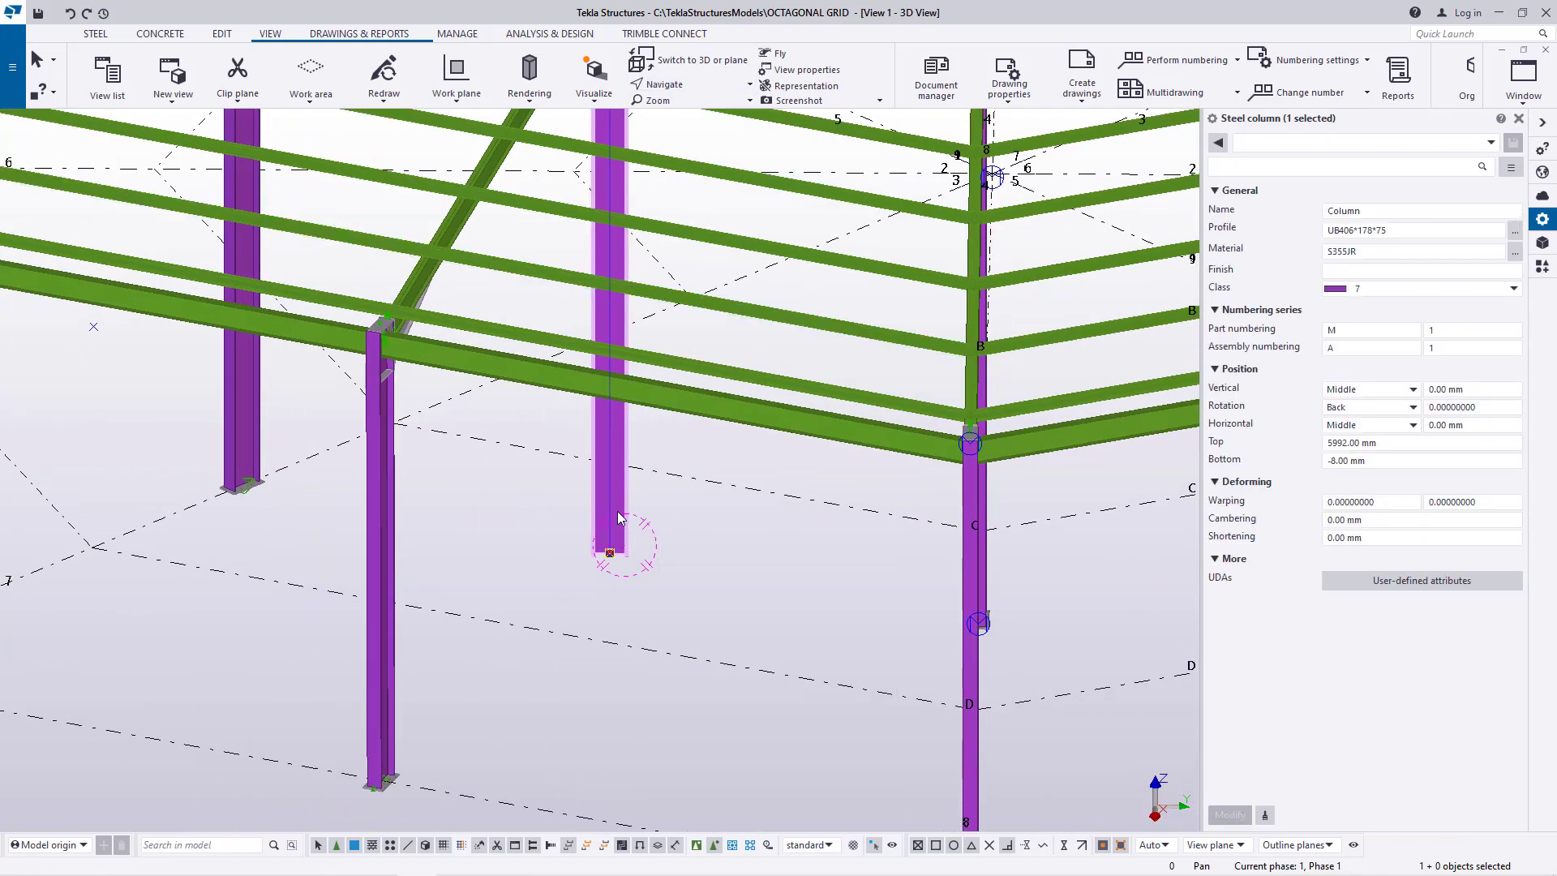
key("Delete")
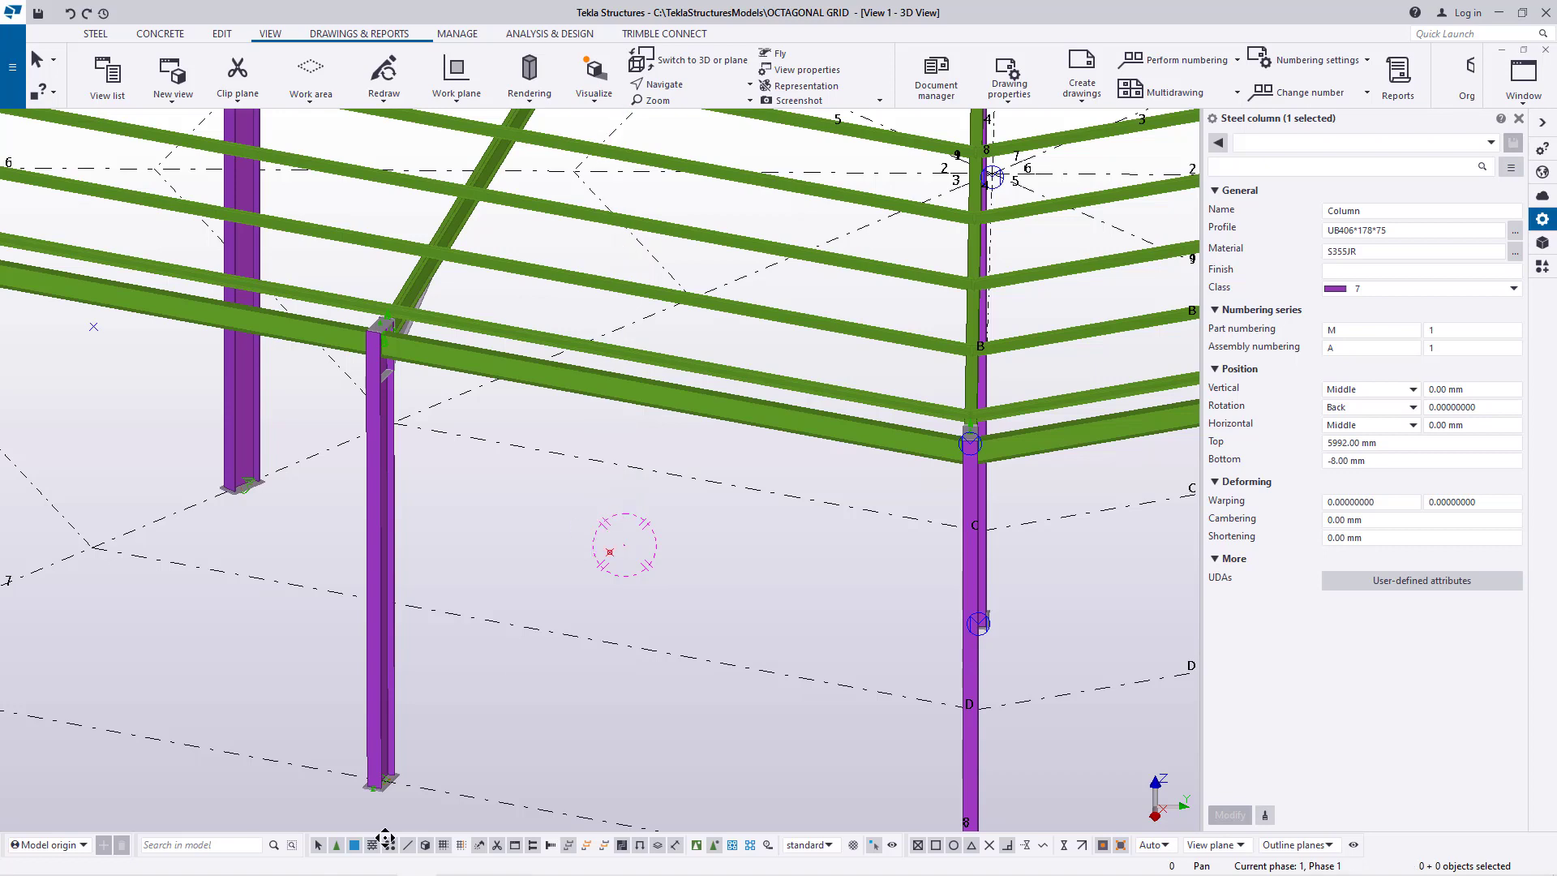
- Try copying the corner column from its base to the red point in the outer bay, and delete the copy
left_click(370, 712)
right_click(497, 679)
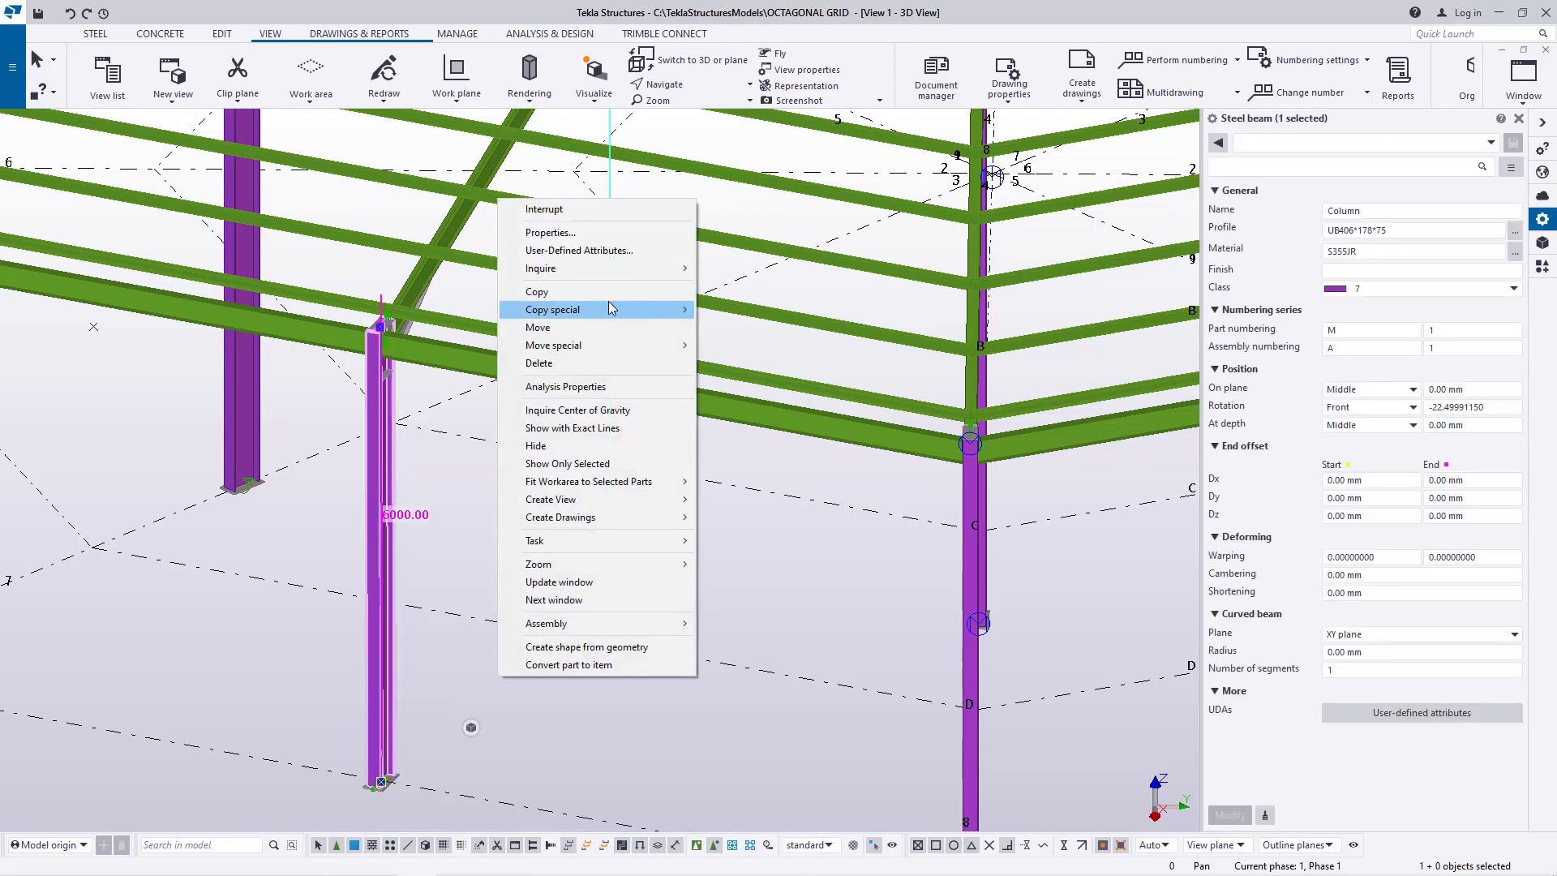
left_click(545, 292)
scroll(503, 477, "down", 3)
scroll(418, 707, "up", 5)
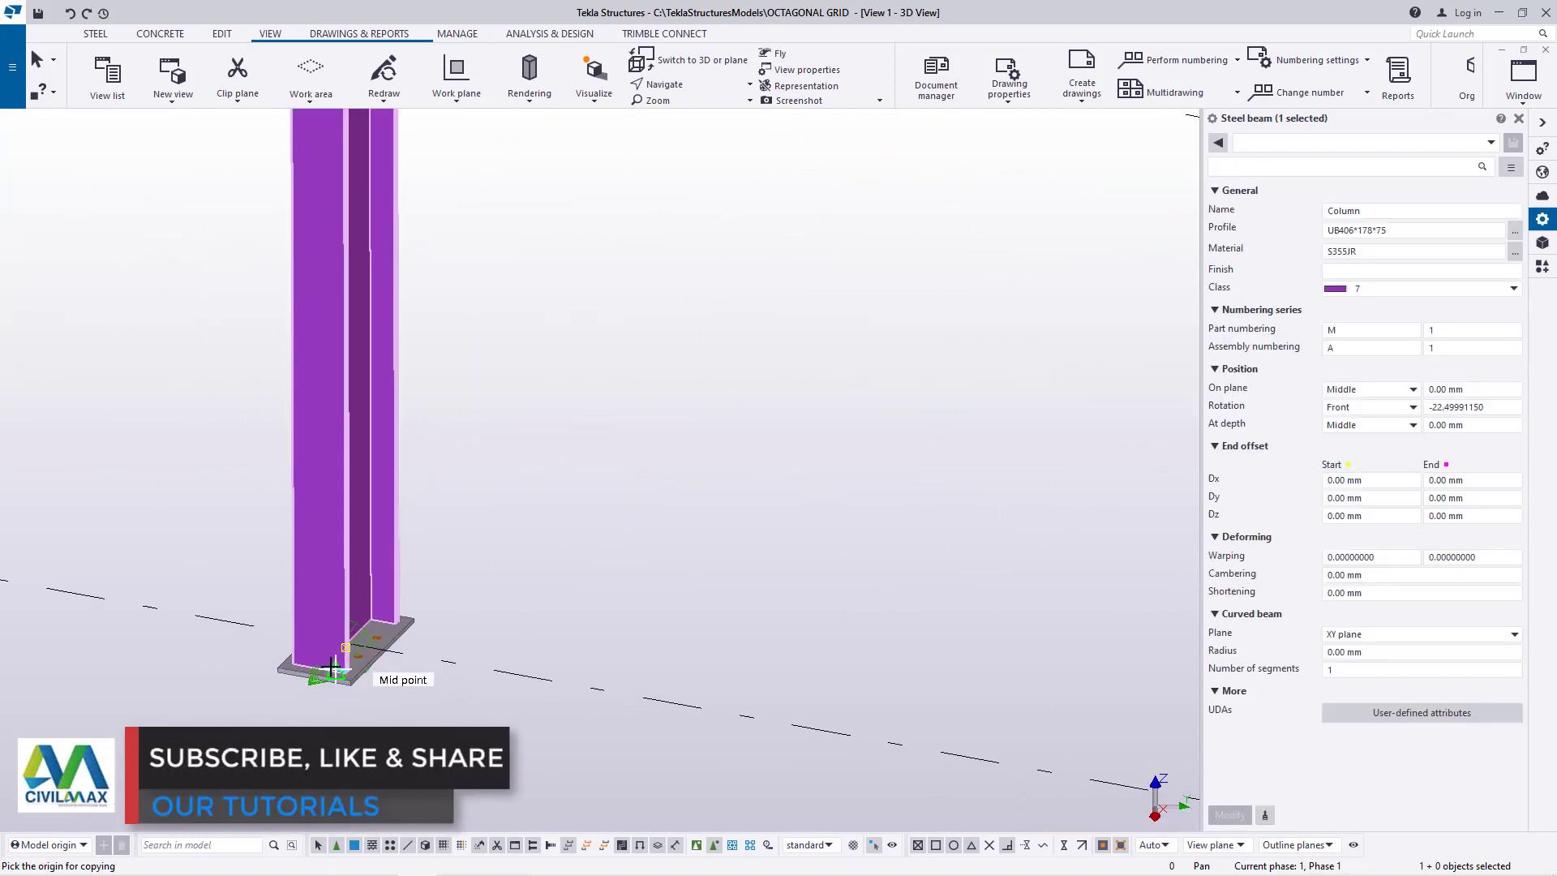
scroll(366, 686, "down", 5)
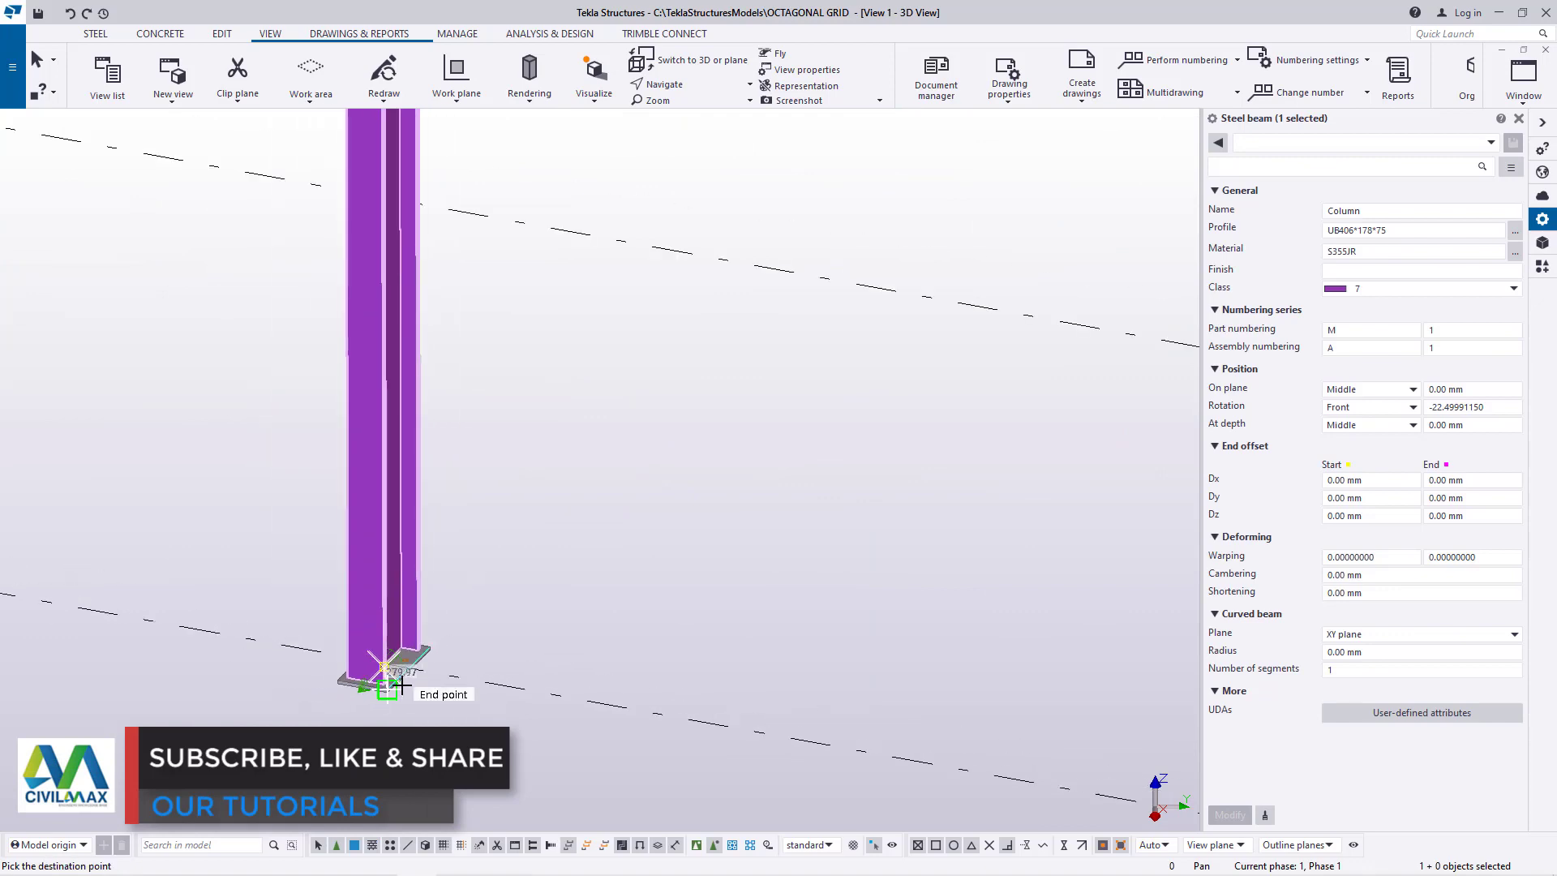
left_click(616, 479)
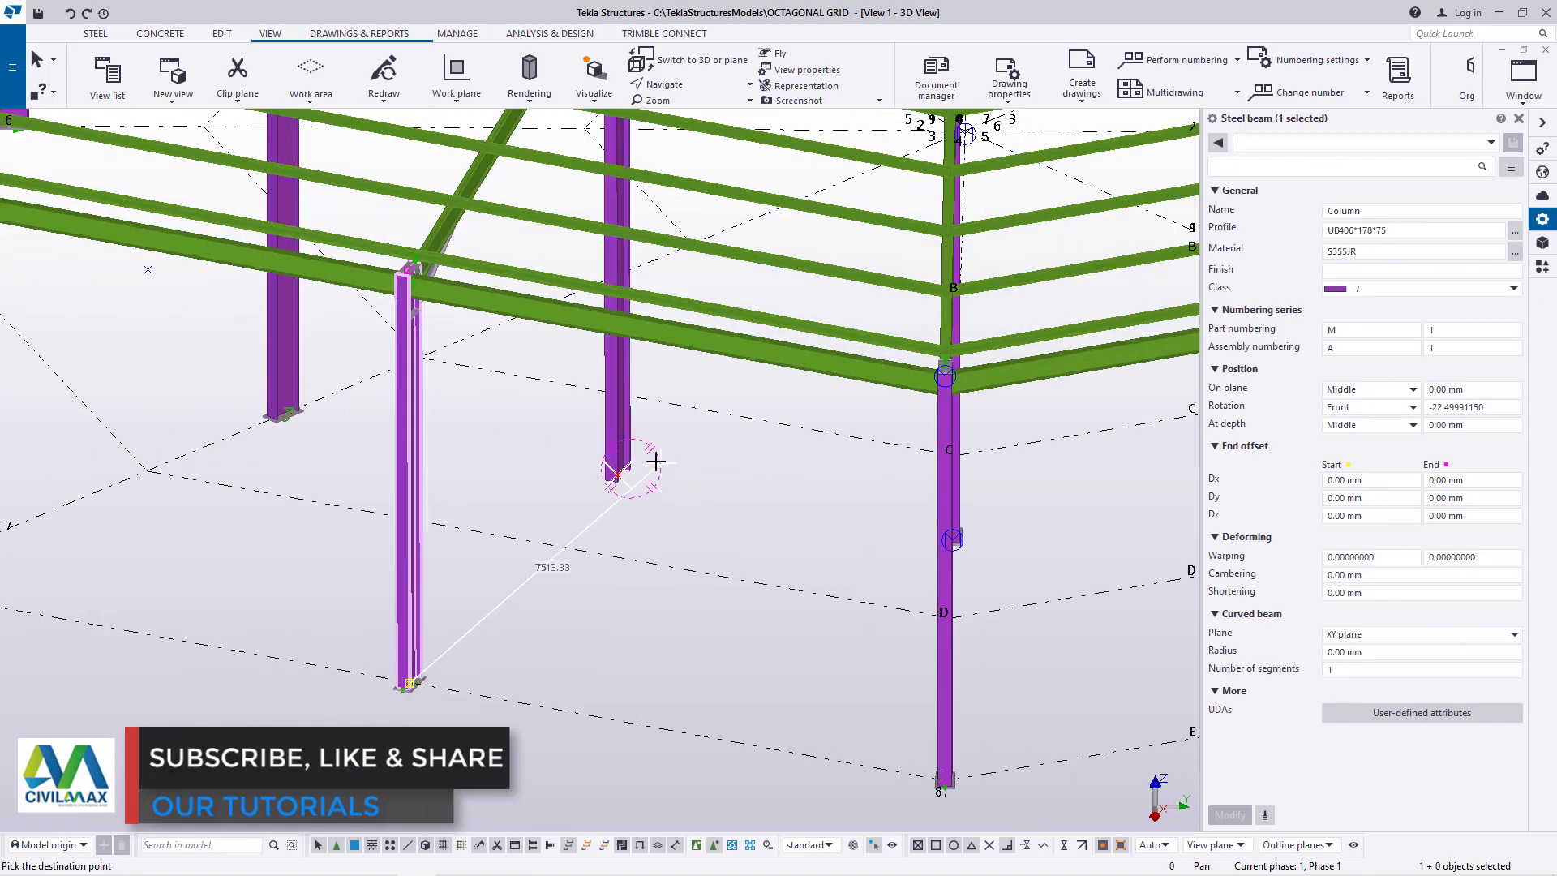
scroll(625, 476, "up", 4)
right_click(752, 461)
left_click(794, 473)
scroll(646, 762, "down", 4)
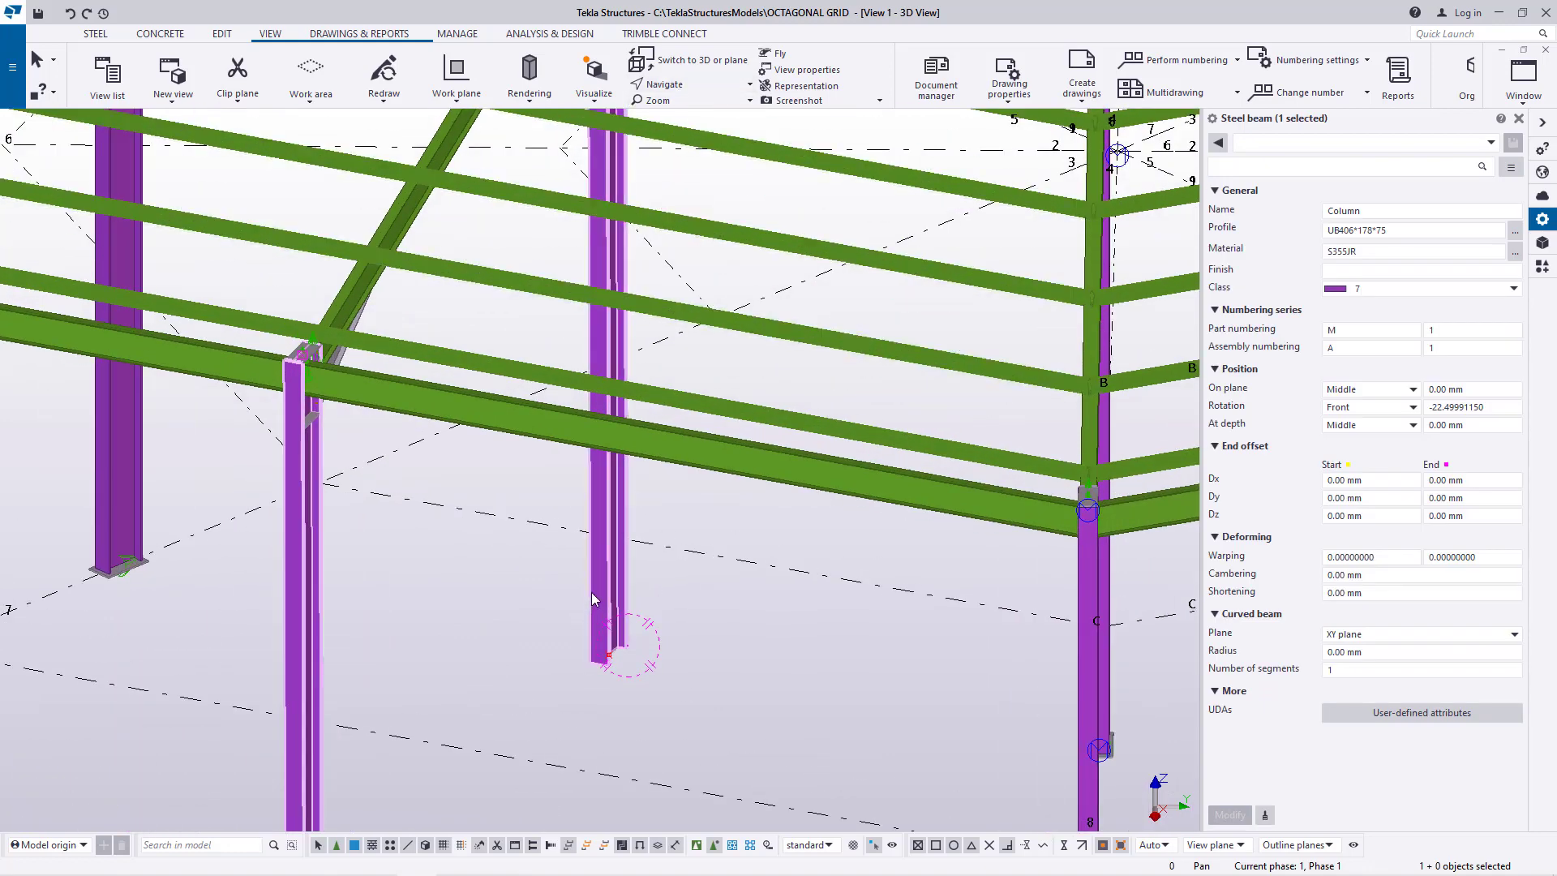
key("Delete")
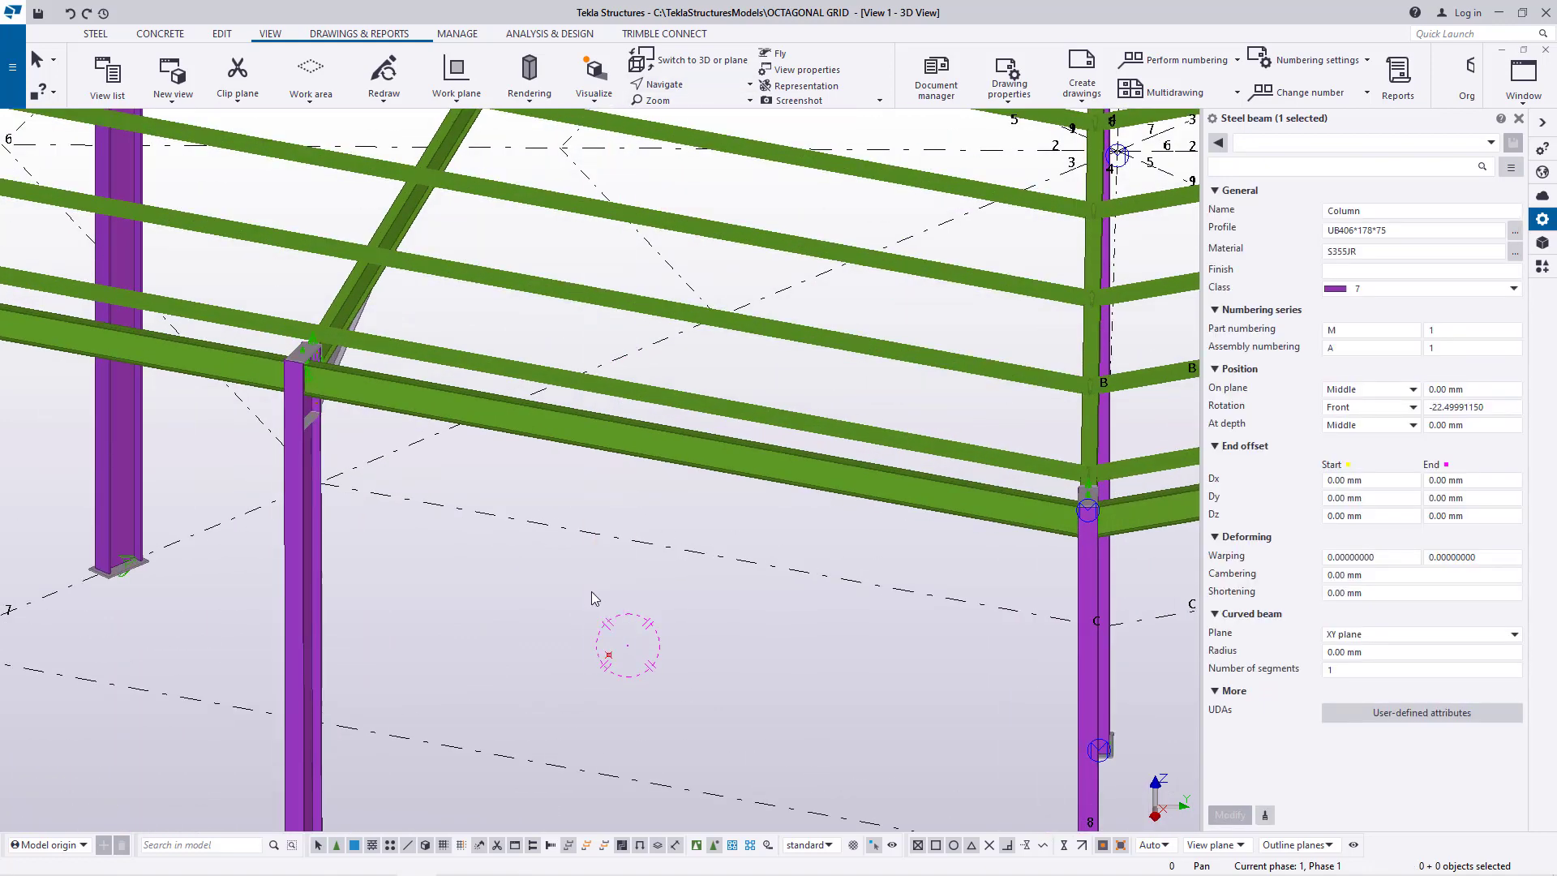
- Make one linear copy of the red point in the outer bay, 3000 mm higher in the Z direction
left_click(608, 654)
right_click(608, 656)
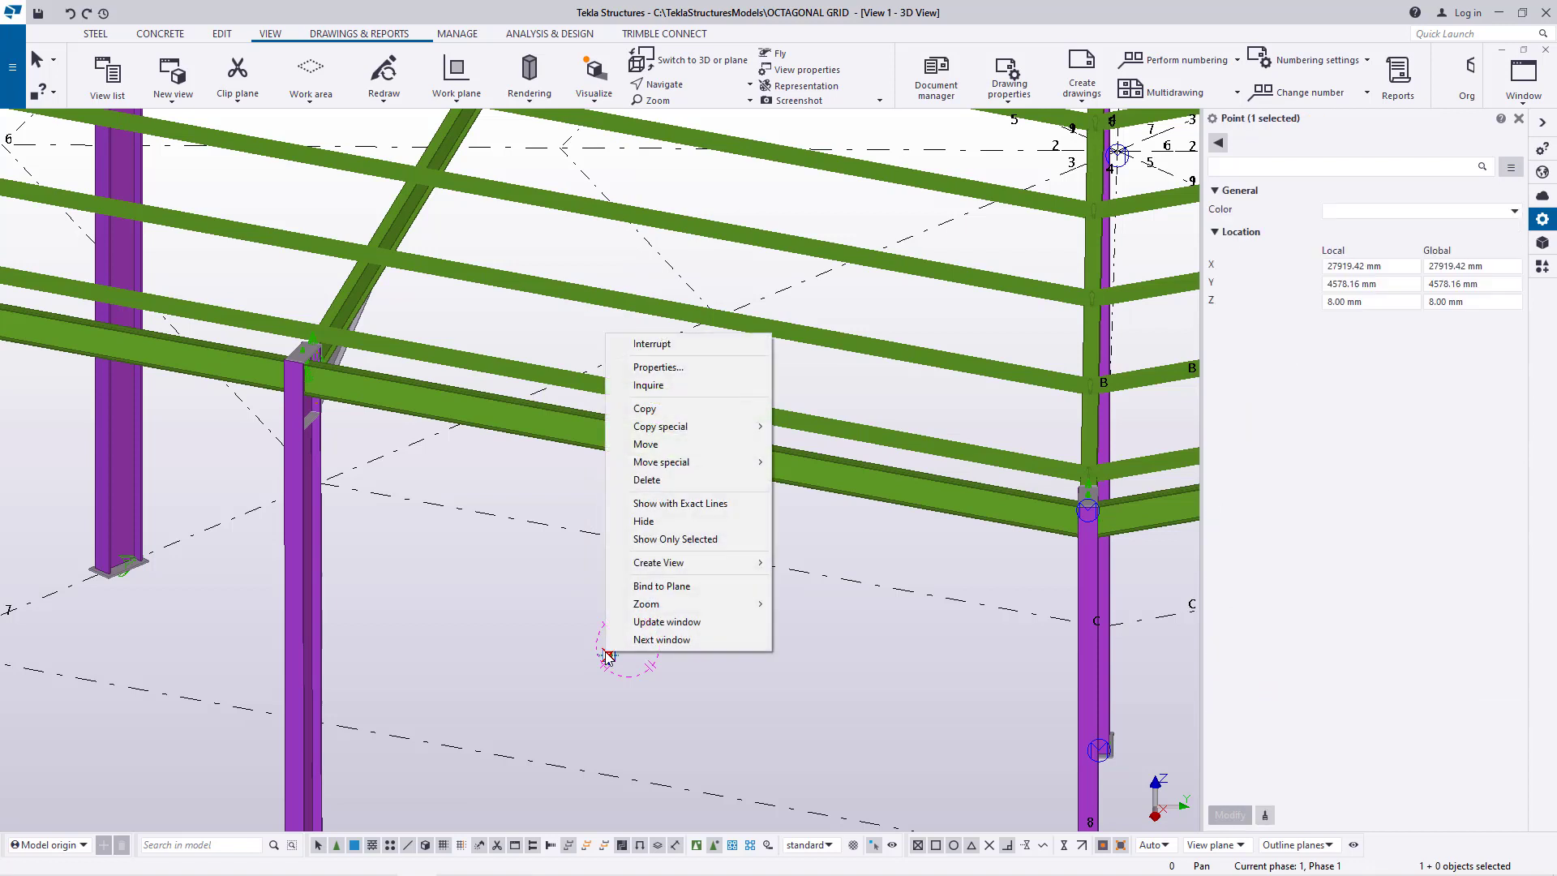
mouse_move(737, 428)
left_click(804, 427)
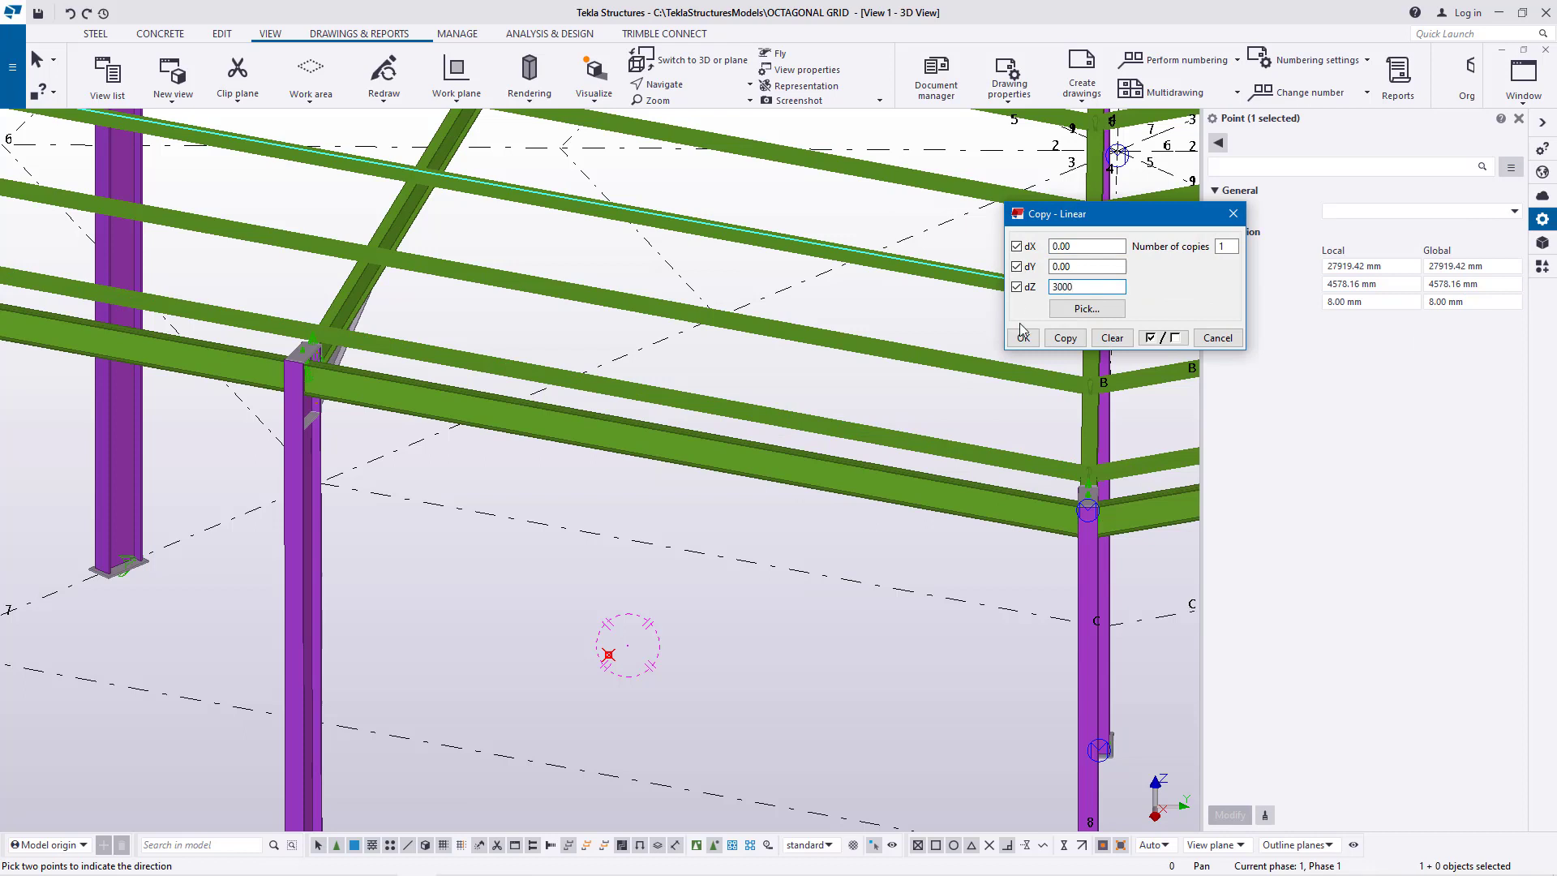
left_click(1030, 340)
right_click(820, 299)
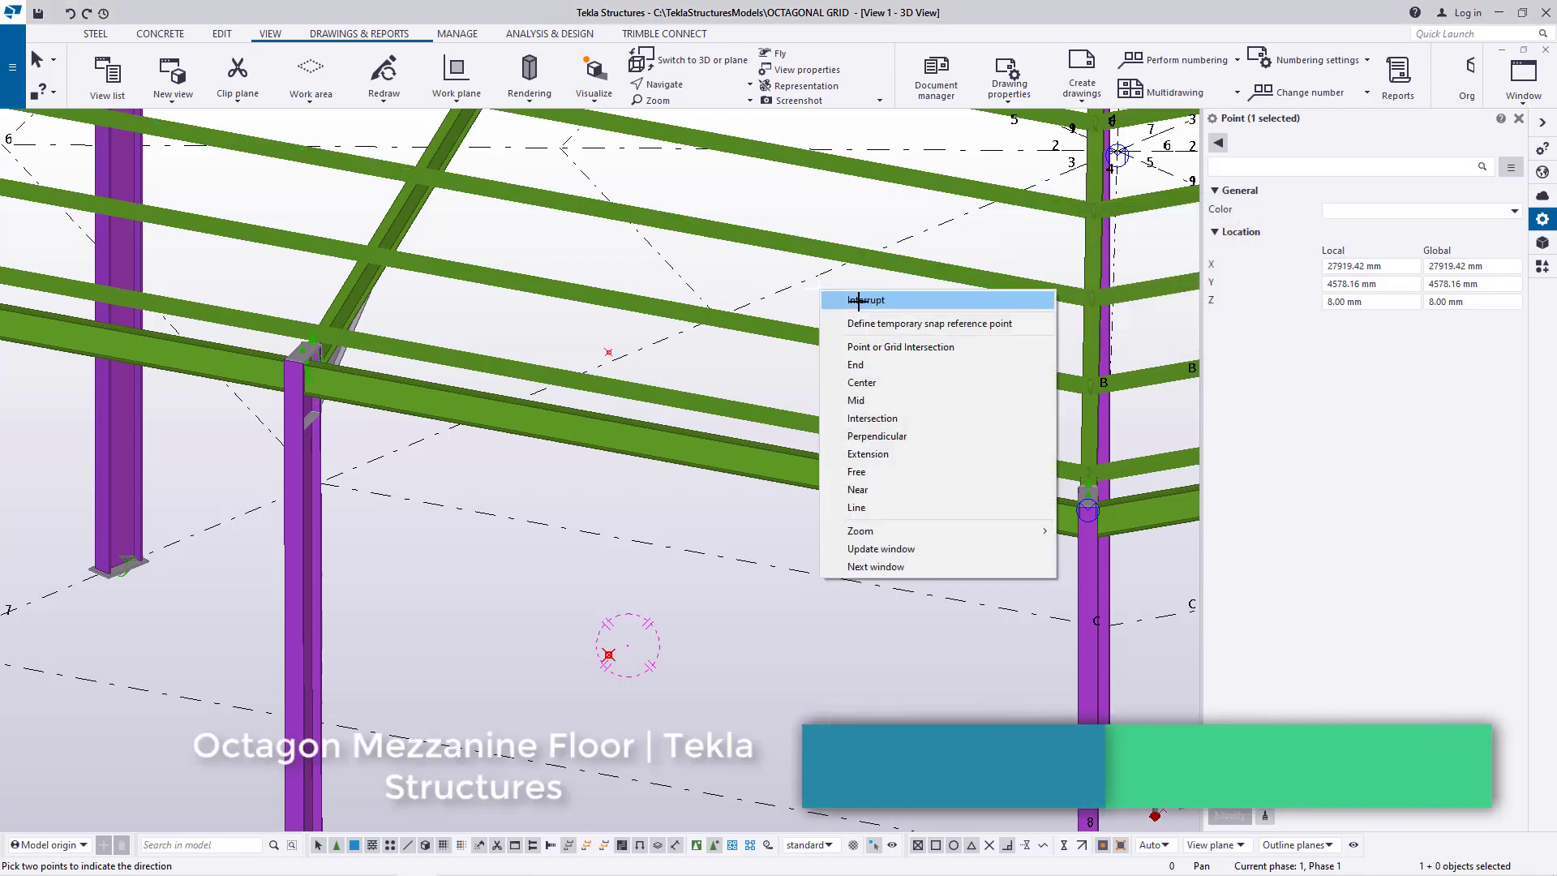
key("Escape")
- Model a UB406*178*75 column with the steel Beam command from the upper copied point down to the original red point
left_click(96, 34)
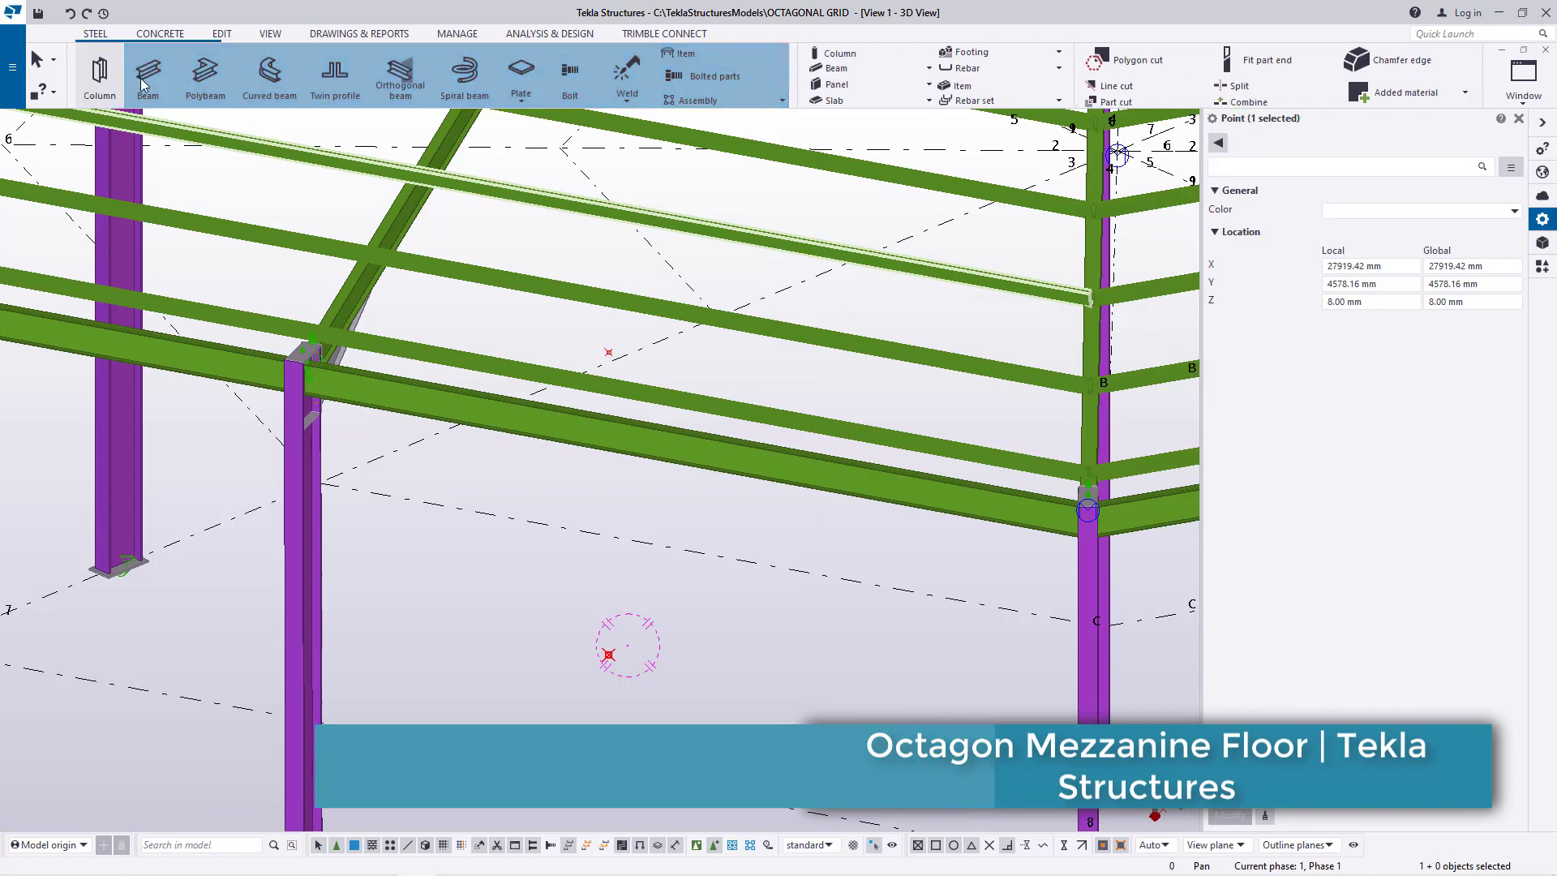
scroll(614, 382, "up", 2)
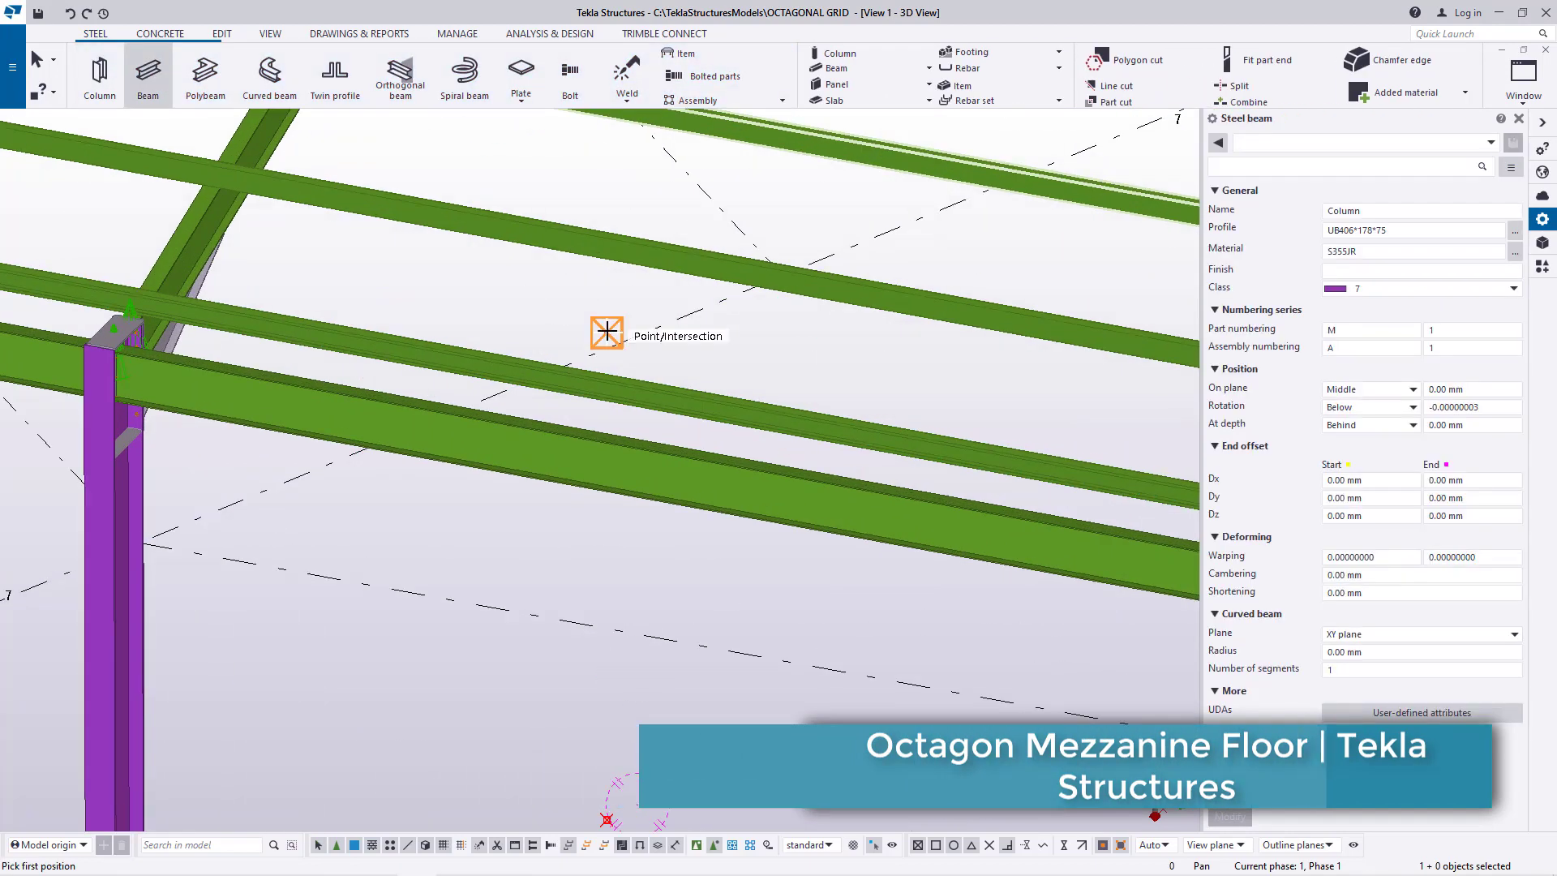
left_click(605, 334)
scroll(584, 279, "down", 2)
scroll(654, 674, "up", 1)
left_click(577, 637)
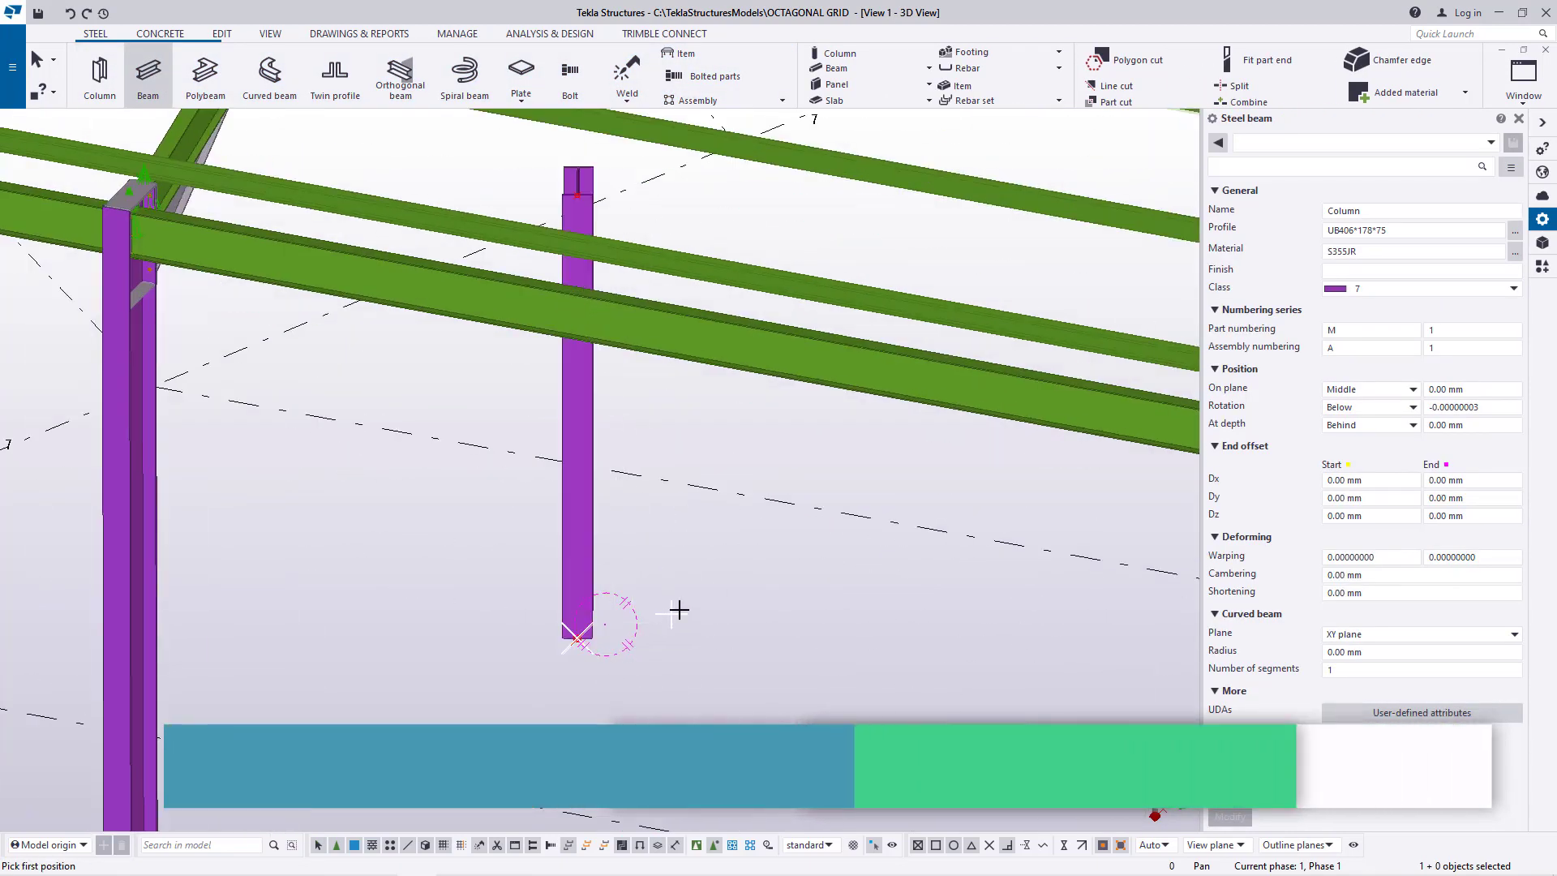
right_click(730, 565)
left_click(785, 577)
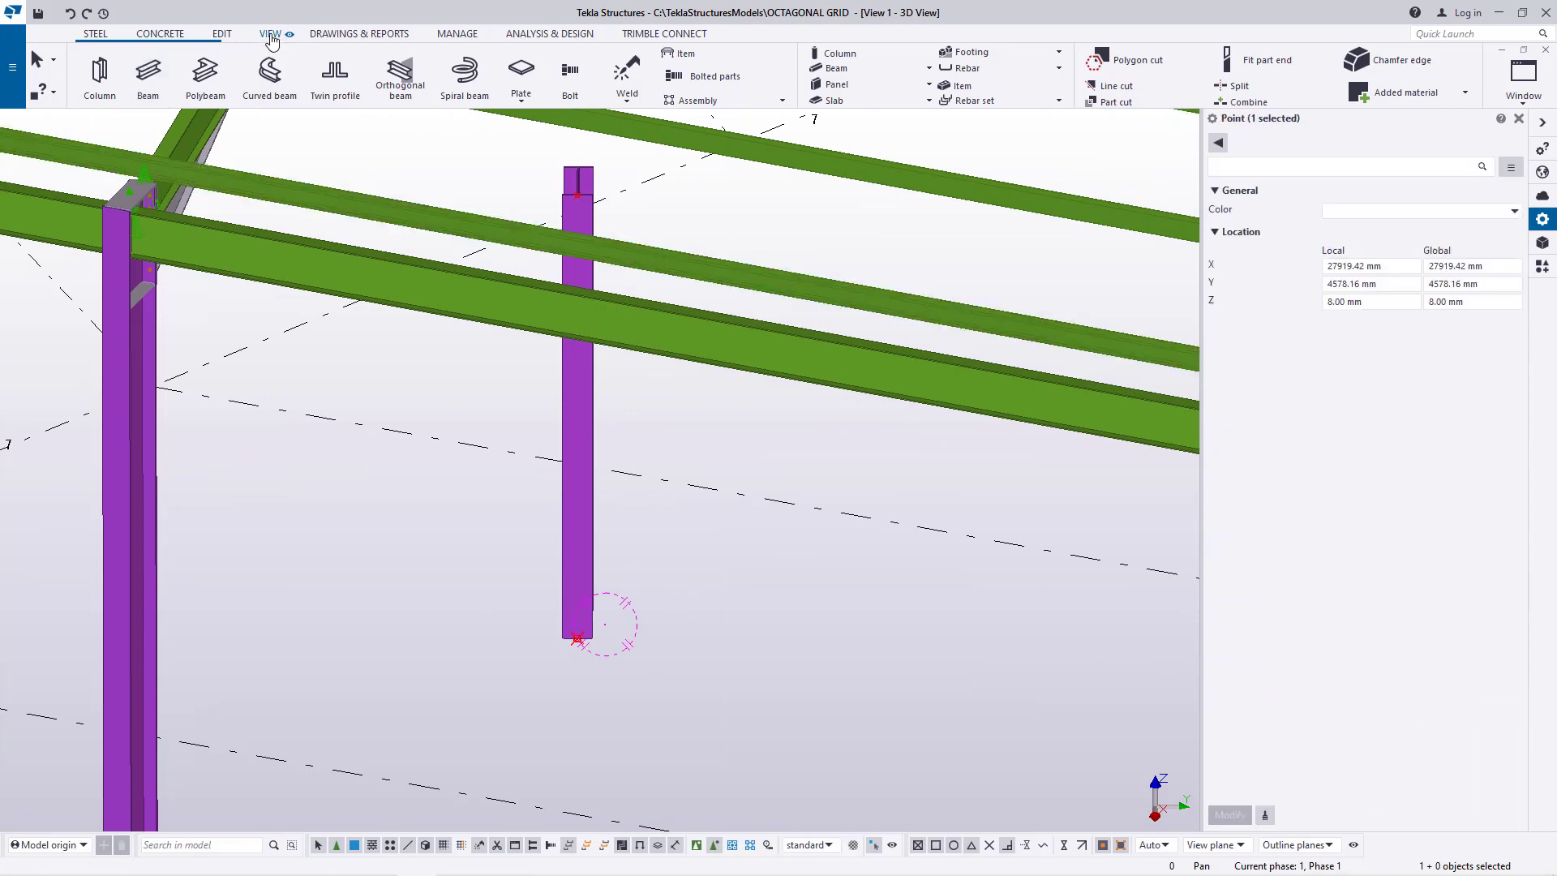
- Set the new short column's At depth position to Middle and its rotation angle to 22.5 degrees, keeping rotation at Below
left_click(270, 35)
left_click(710, 120)
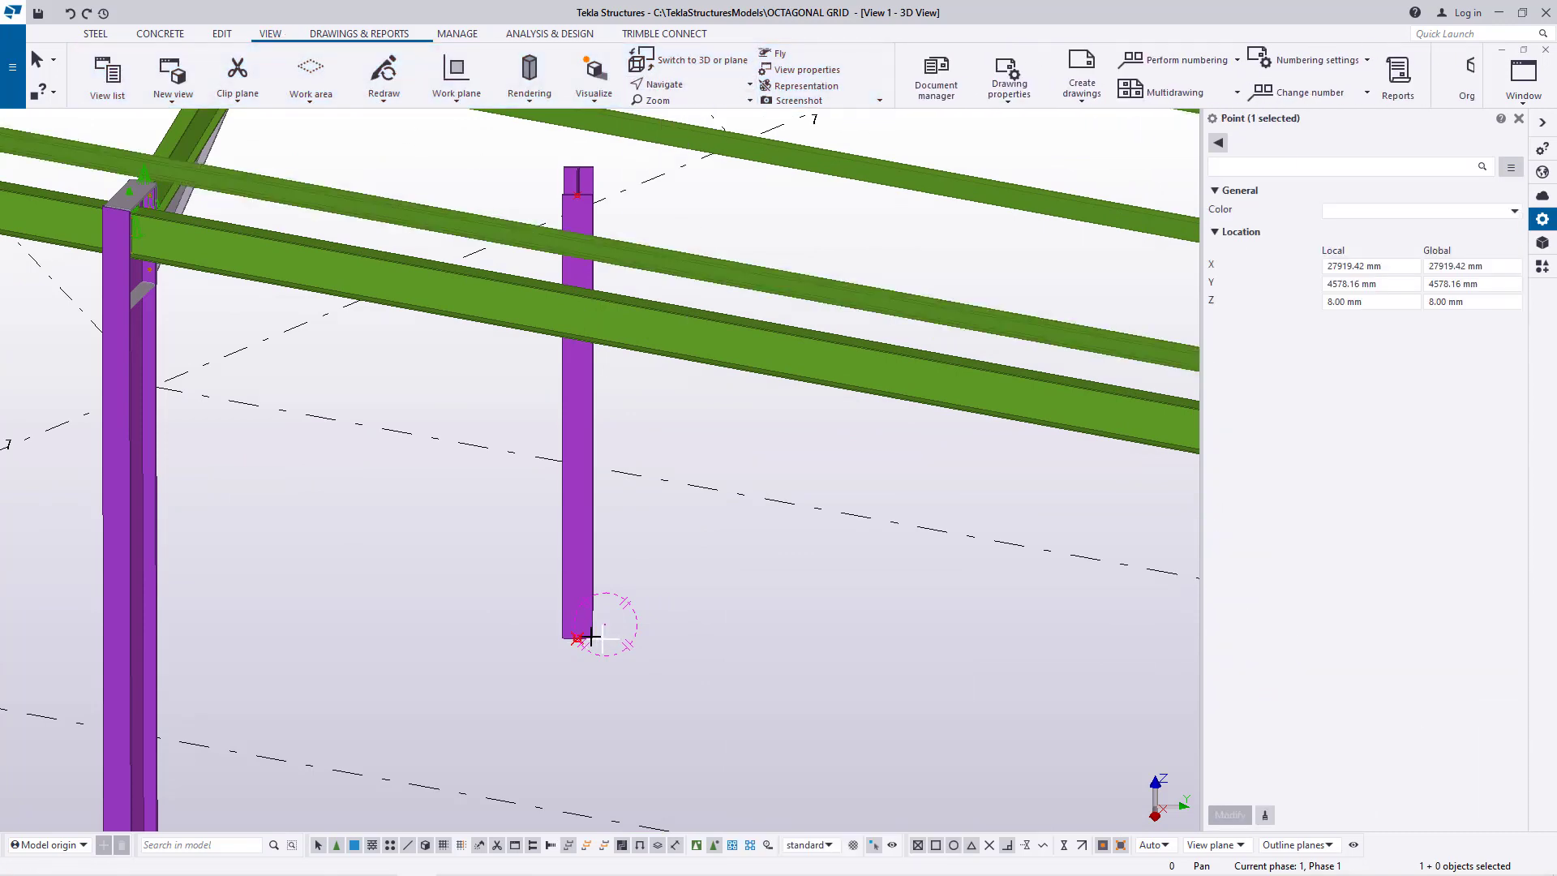
mouse_move(591, 636)
left_mouse_down()
mouse_move(573, 625)
mouse_move(824, 601)
mouse_move(596, 576)
mouse_move(514, 584)
mouse_move(546, 605)
mouse_move(497, 605)
mouse_move(620, 629)
left_mouse_up()
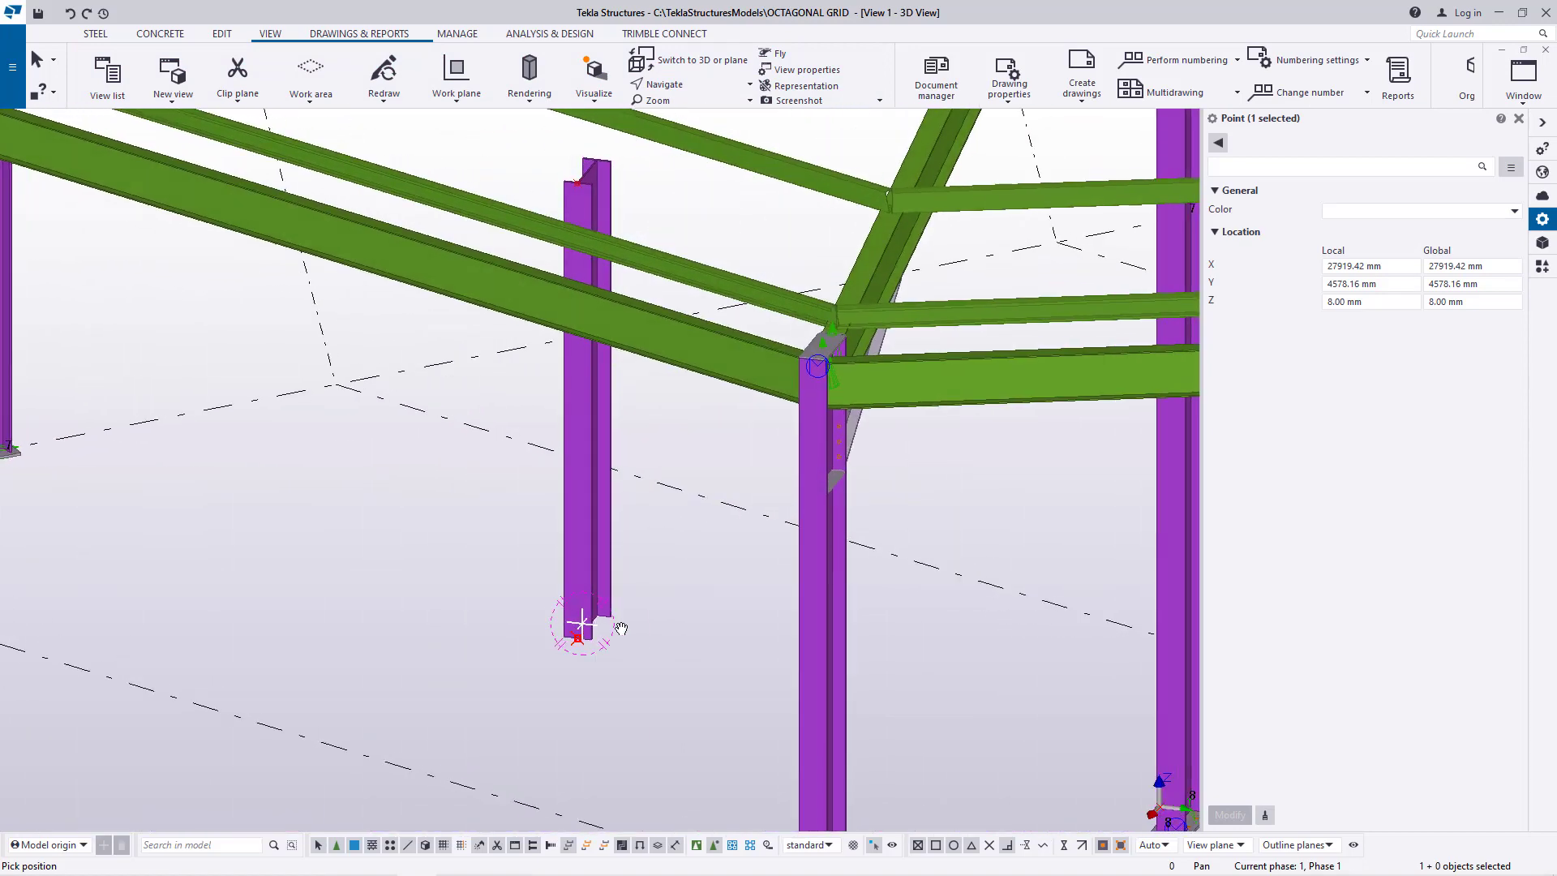
scroll(623, 628, "up", 2)
right_click(635, 506)
left_click(643, 515)
left_click(573, 504)
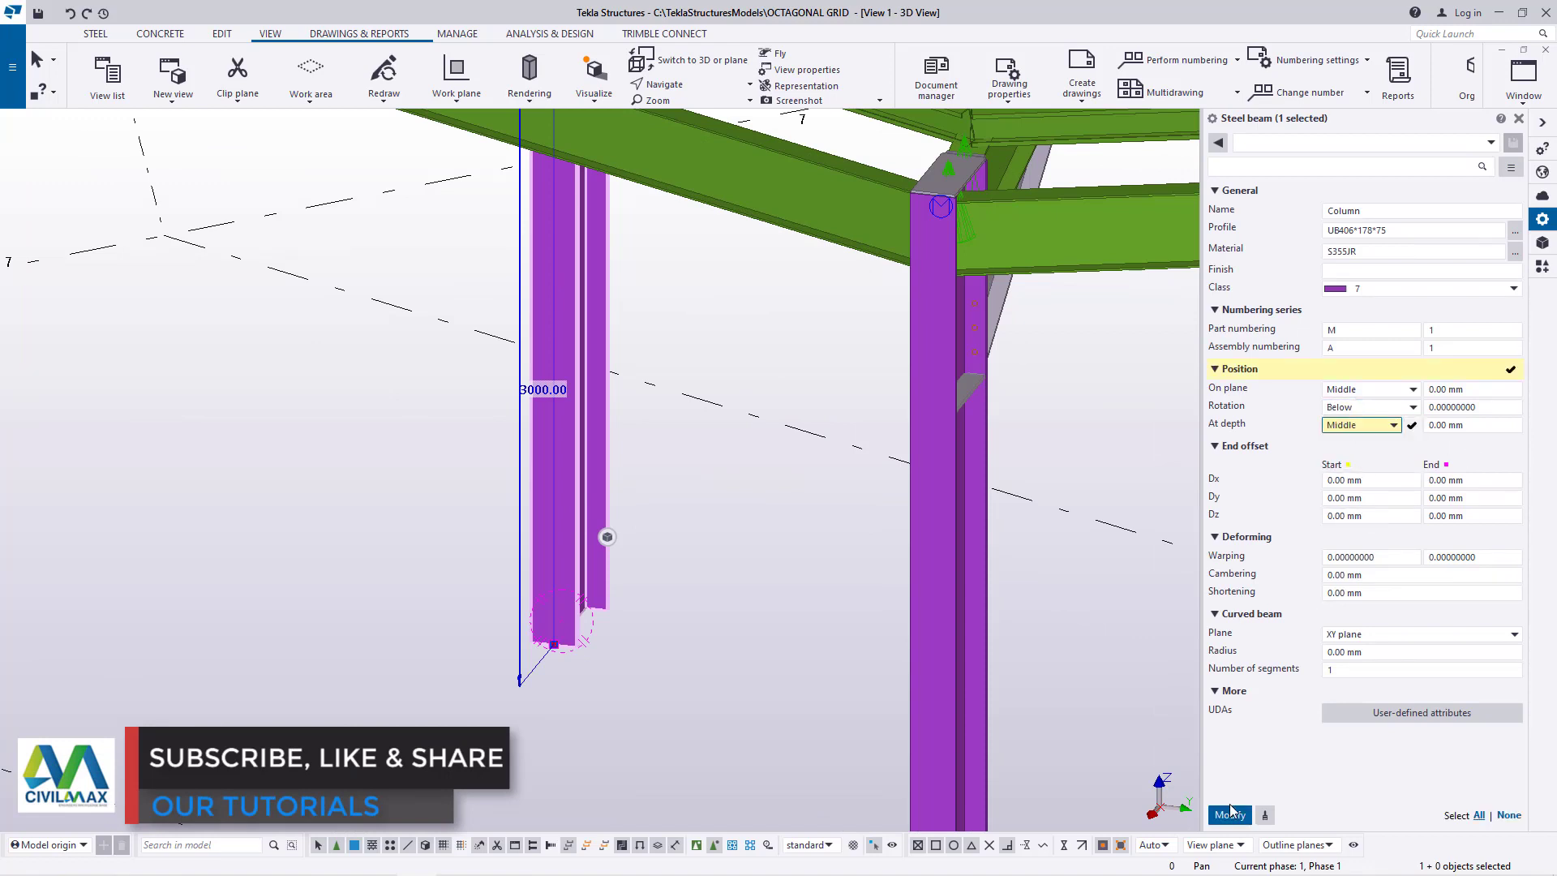
left_click(1230, 812)
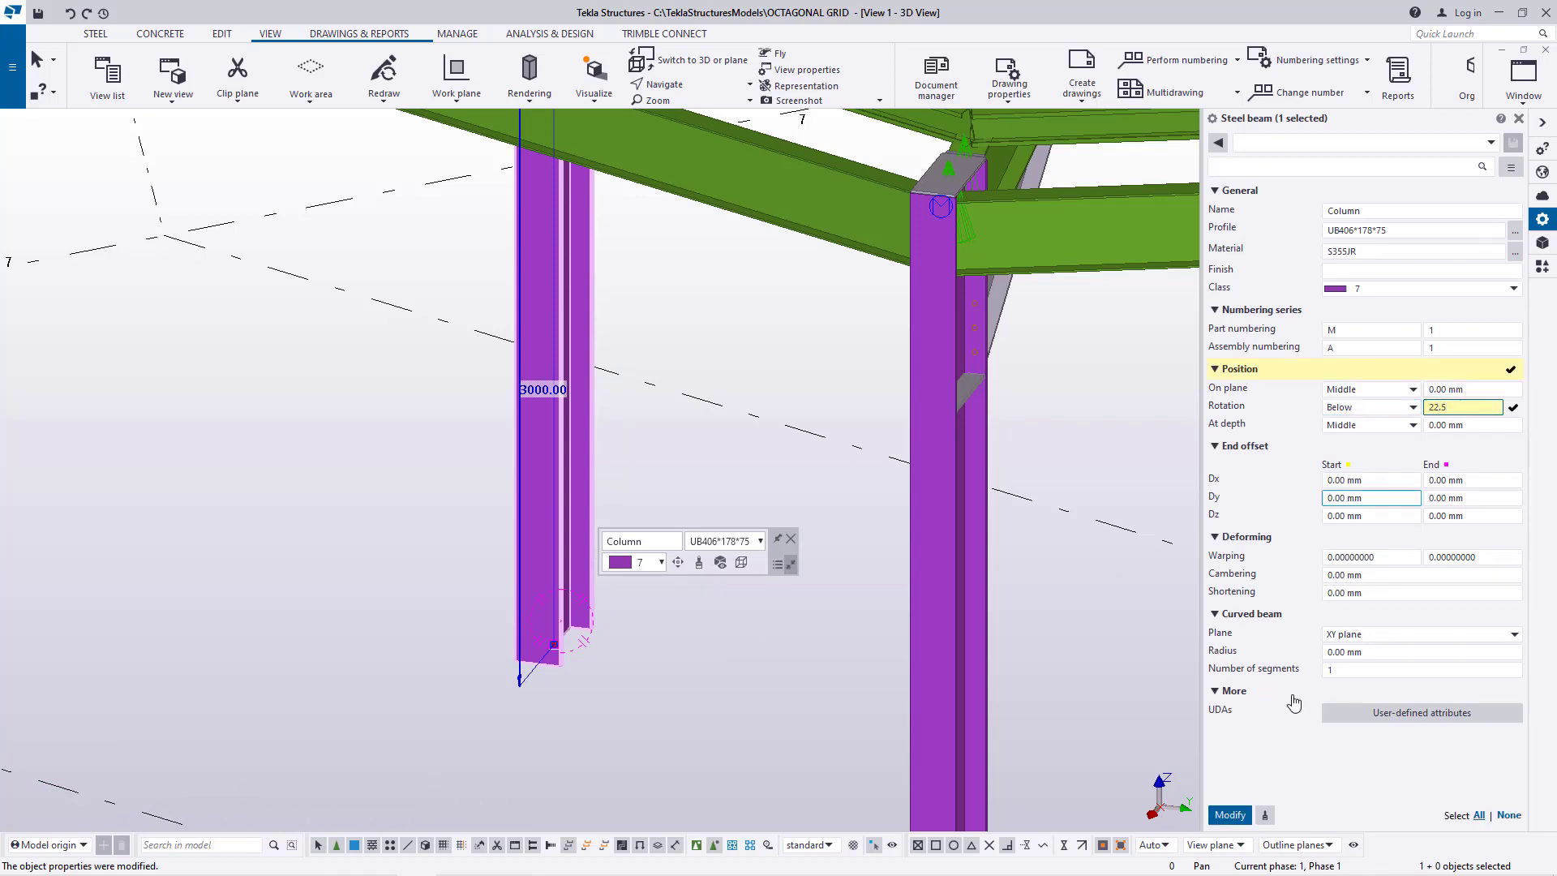
left_click(1230, 814)
left_click(705, 651)
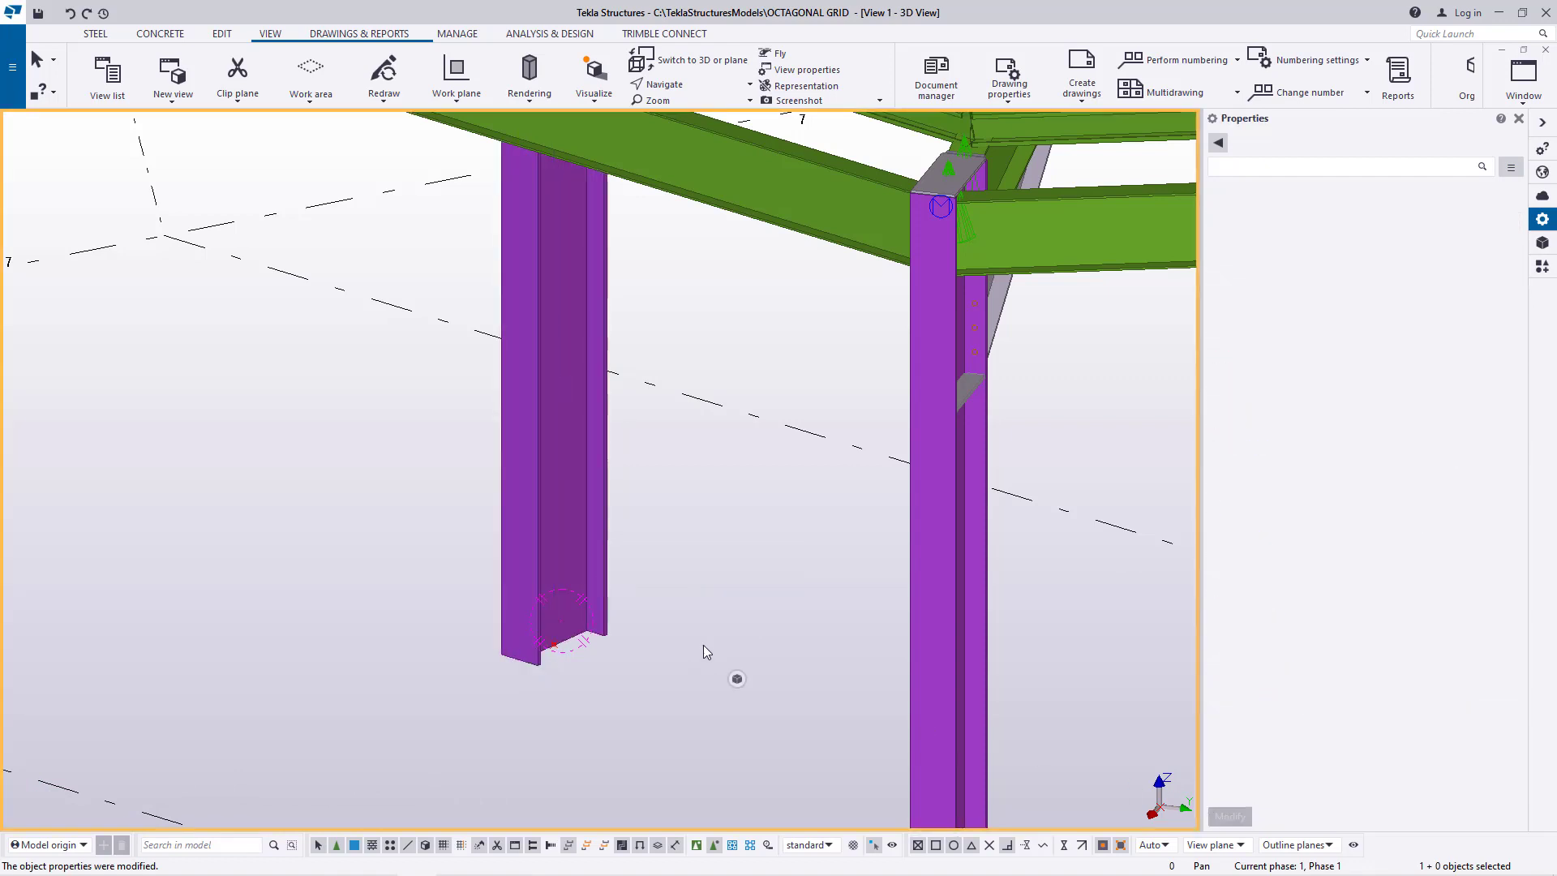
- Examine the short column's orientation from another angle and compare it with the corner column down to its base plate
left_click(693, 91)
left_click(684, 143)
left_click(560, 553)
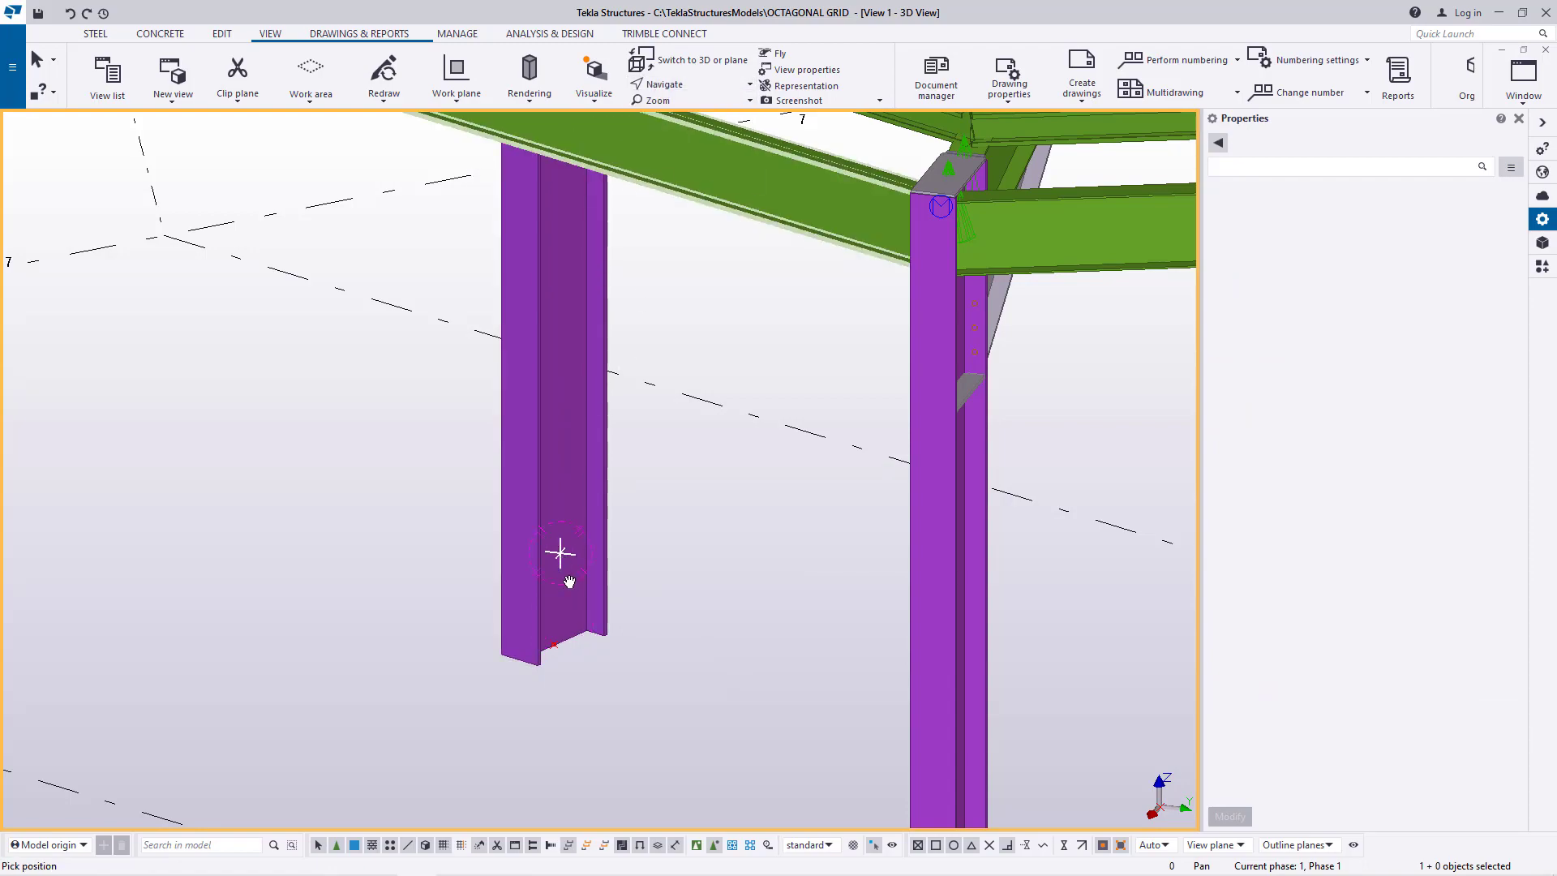
middle_click_drag(560, 553, 625, 555, "ctrl")
scroll(730, 553, "down", 3)
scroll(734, 550, "down", 1)
right_click(690, 545)
left_click(723, 558)
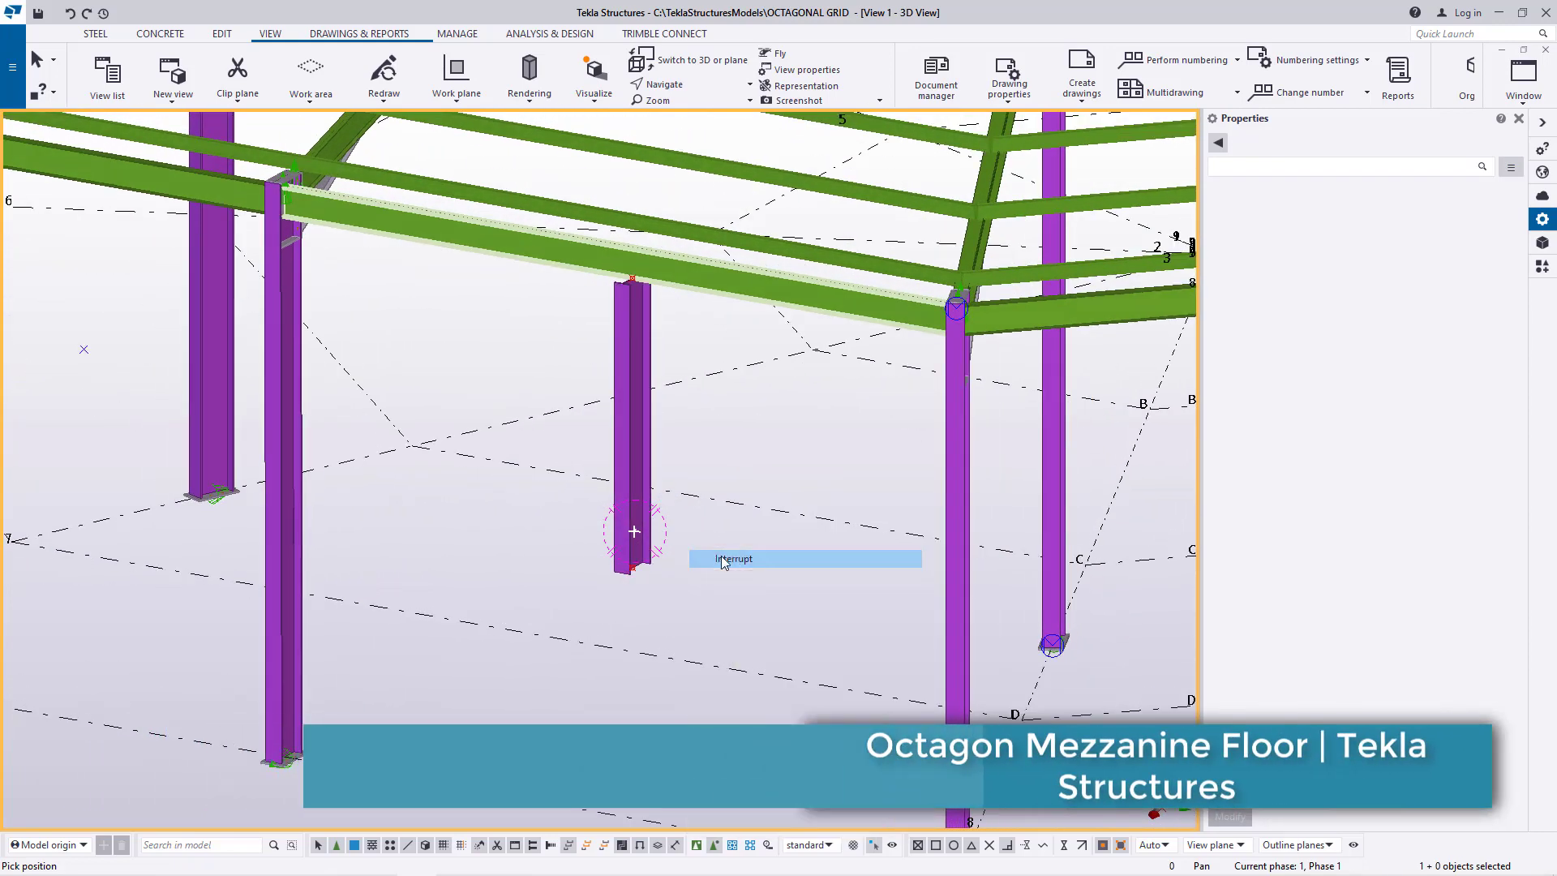
scroll(668, 565, "down", 1)
scroll(373, 675, "up", 5)
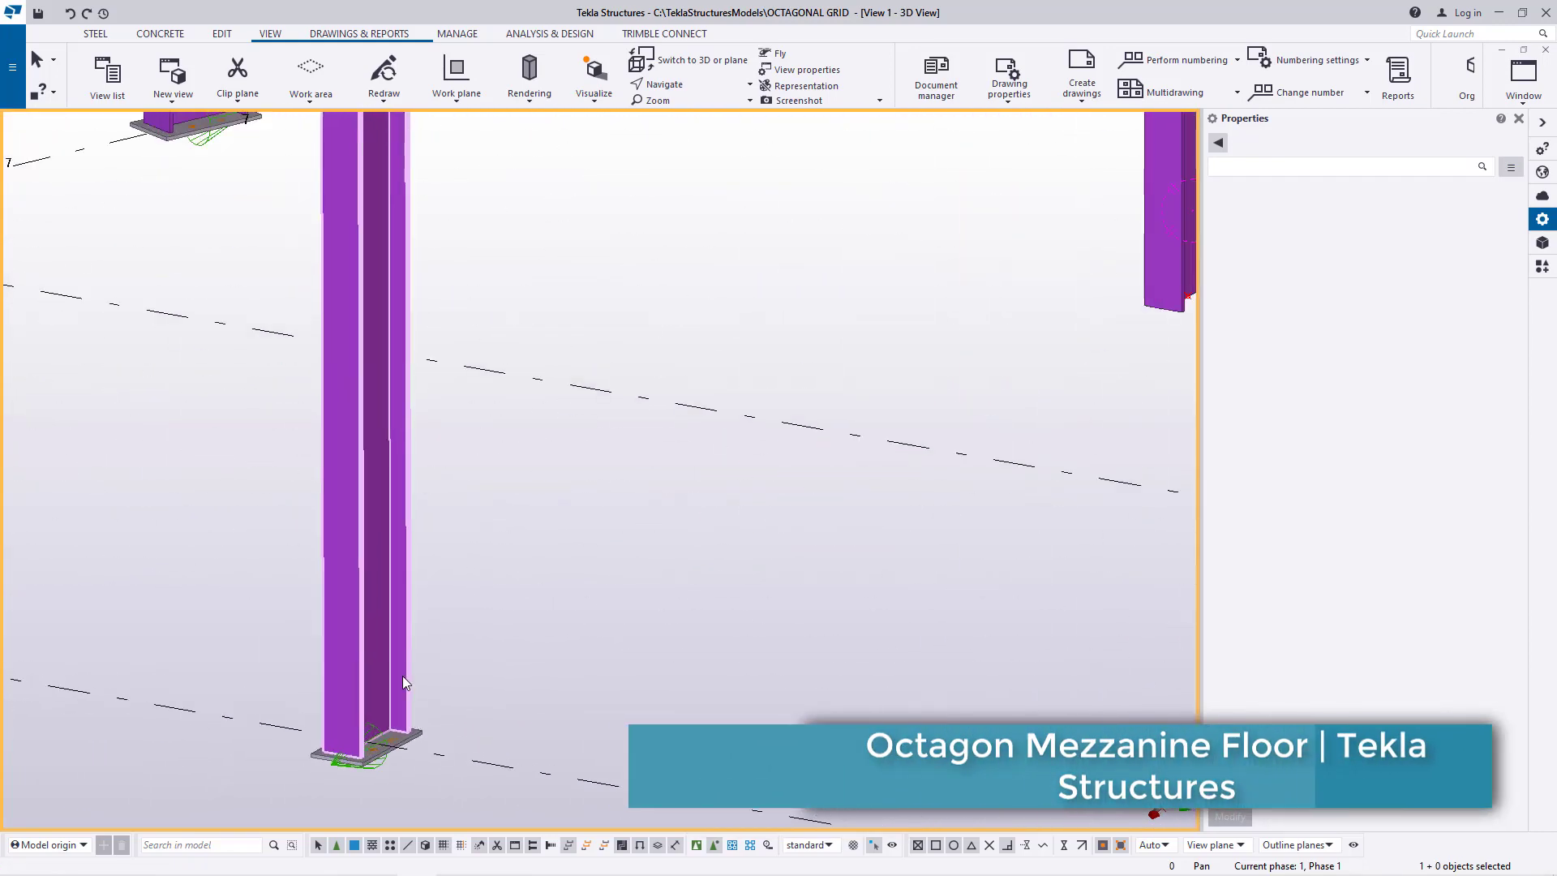
scroll(401, 664, "down", 5)
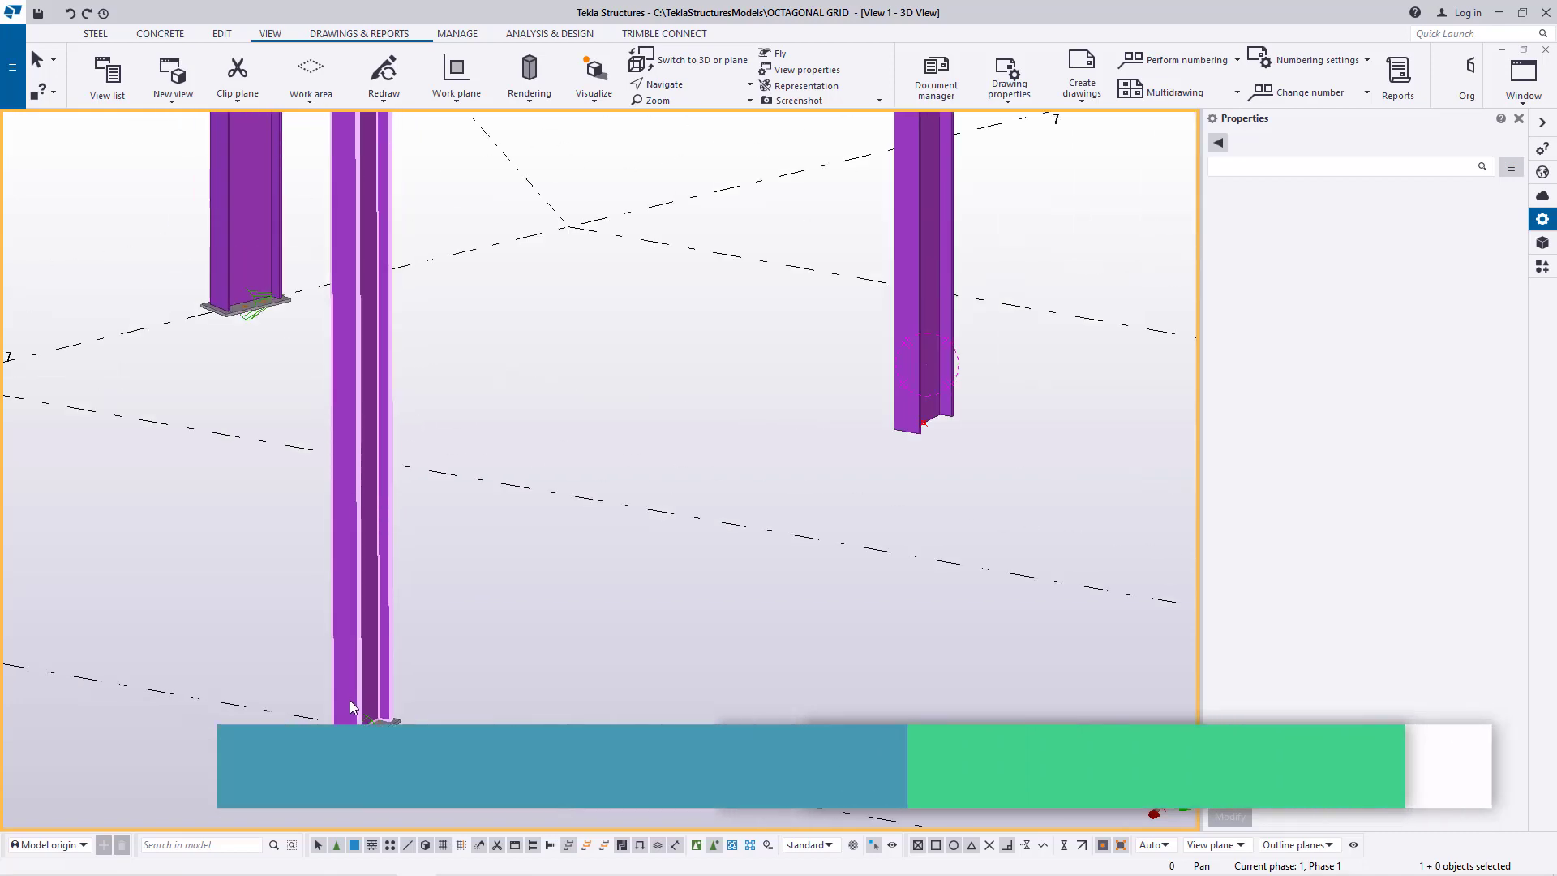
- Compare the position and rotation properties of the corner column with those of the new short column
left_click(368, 634)
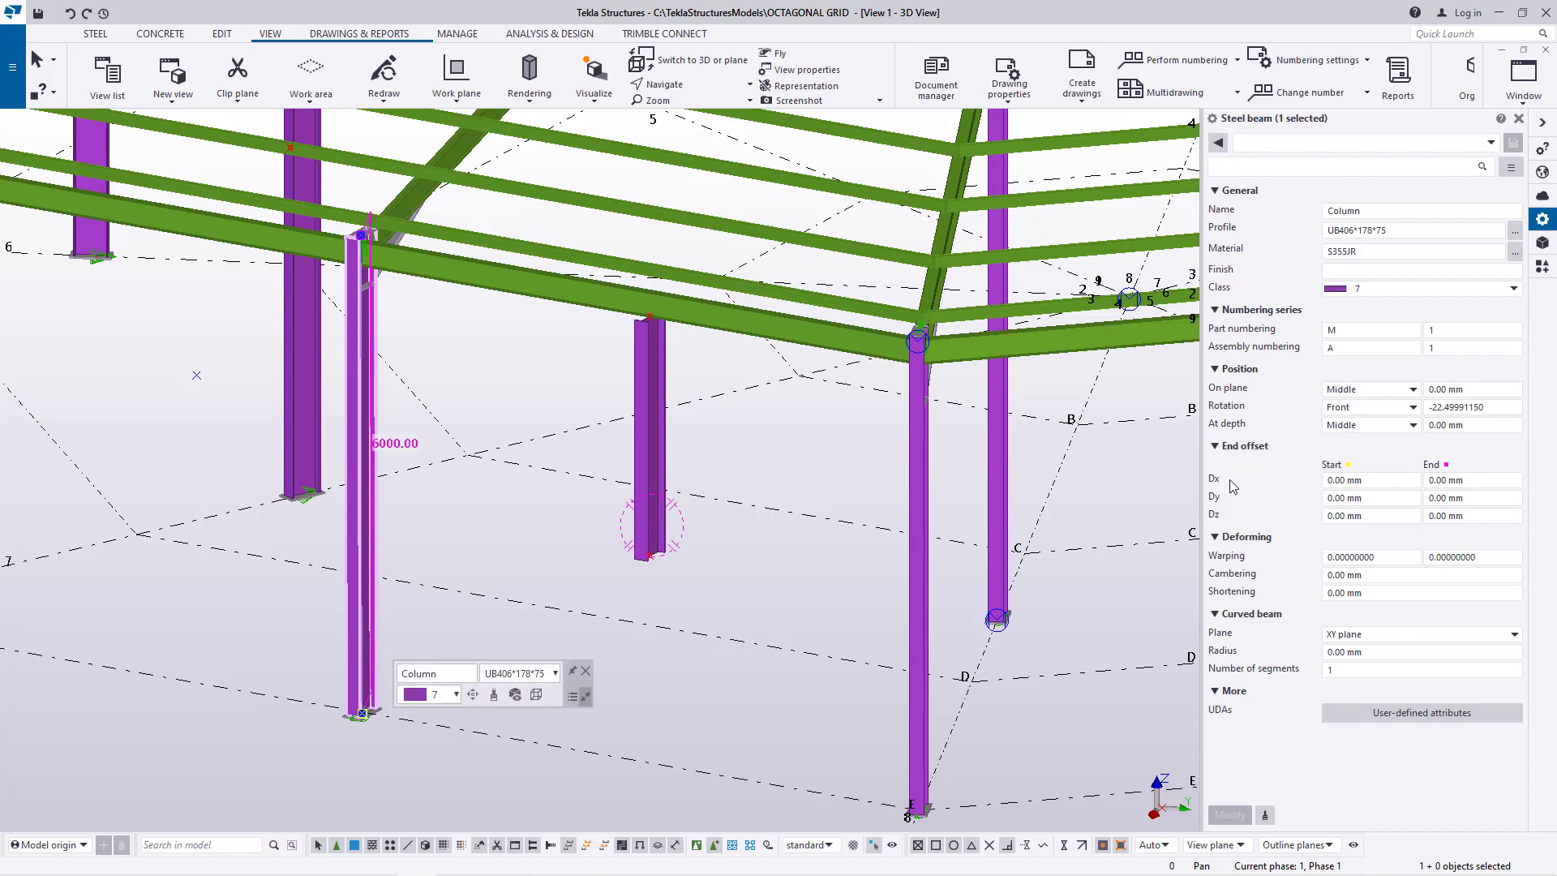
left_click(641, 460)
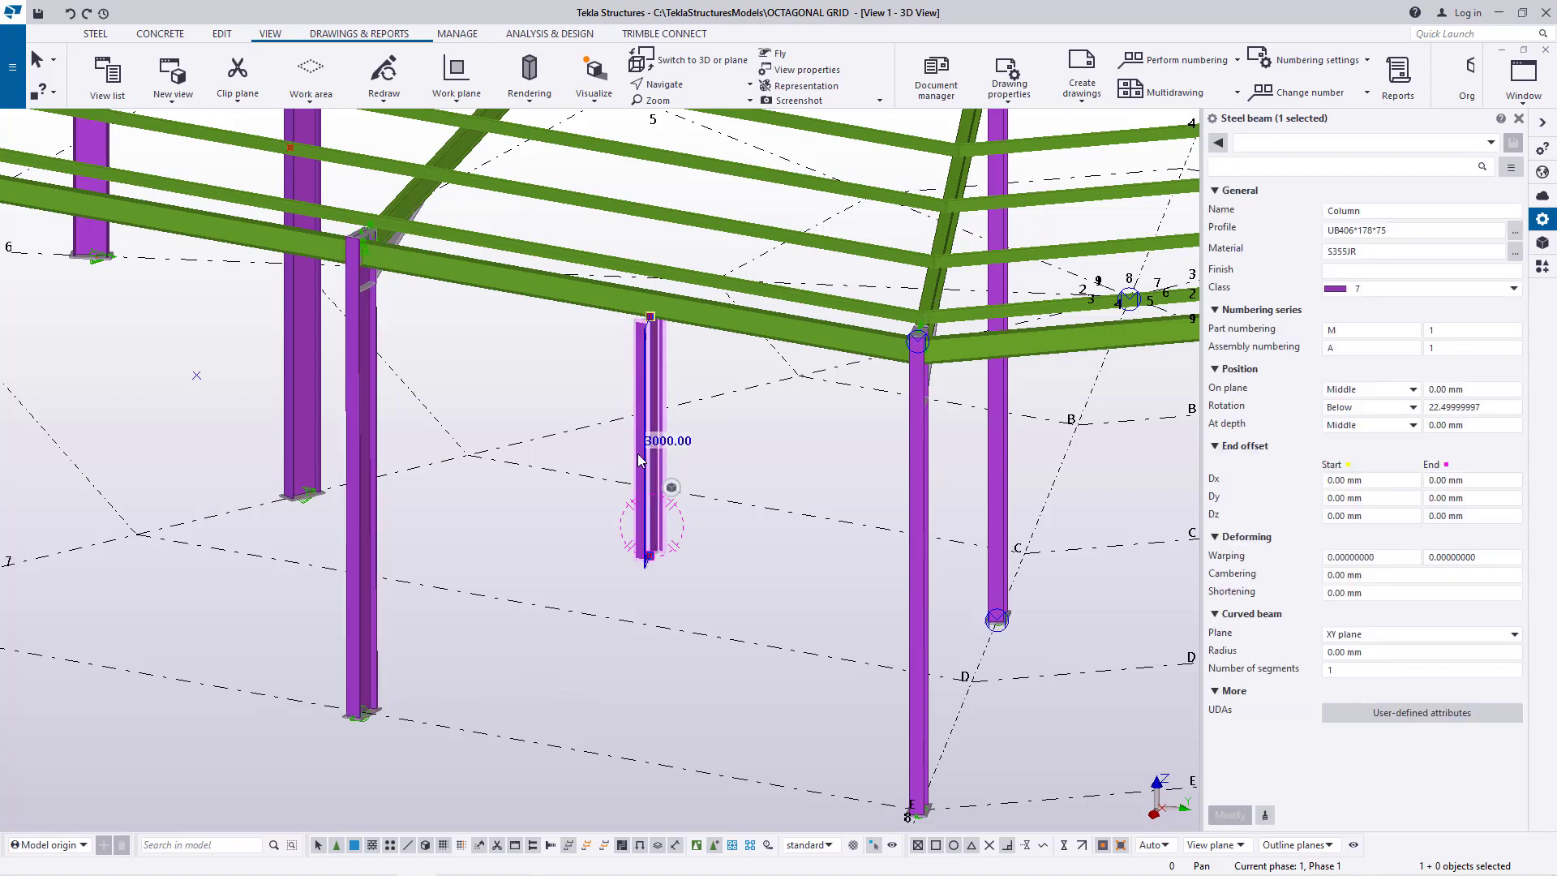
left_click(368, 518)
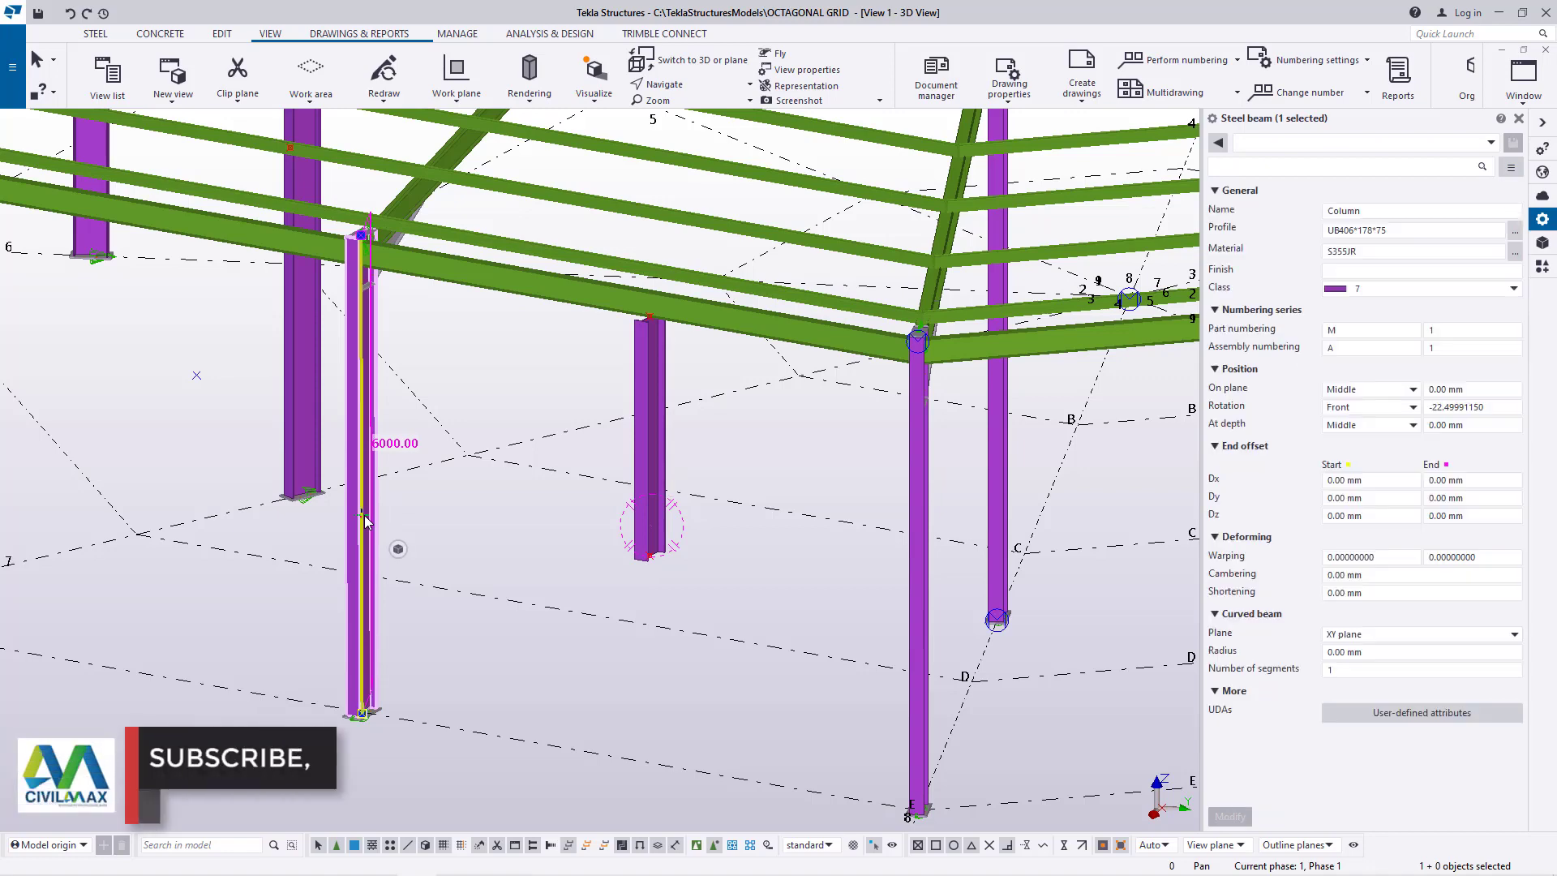
left_click(649, 464)
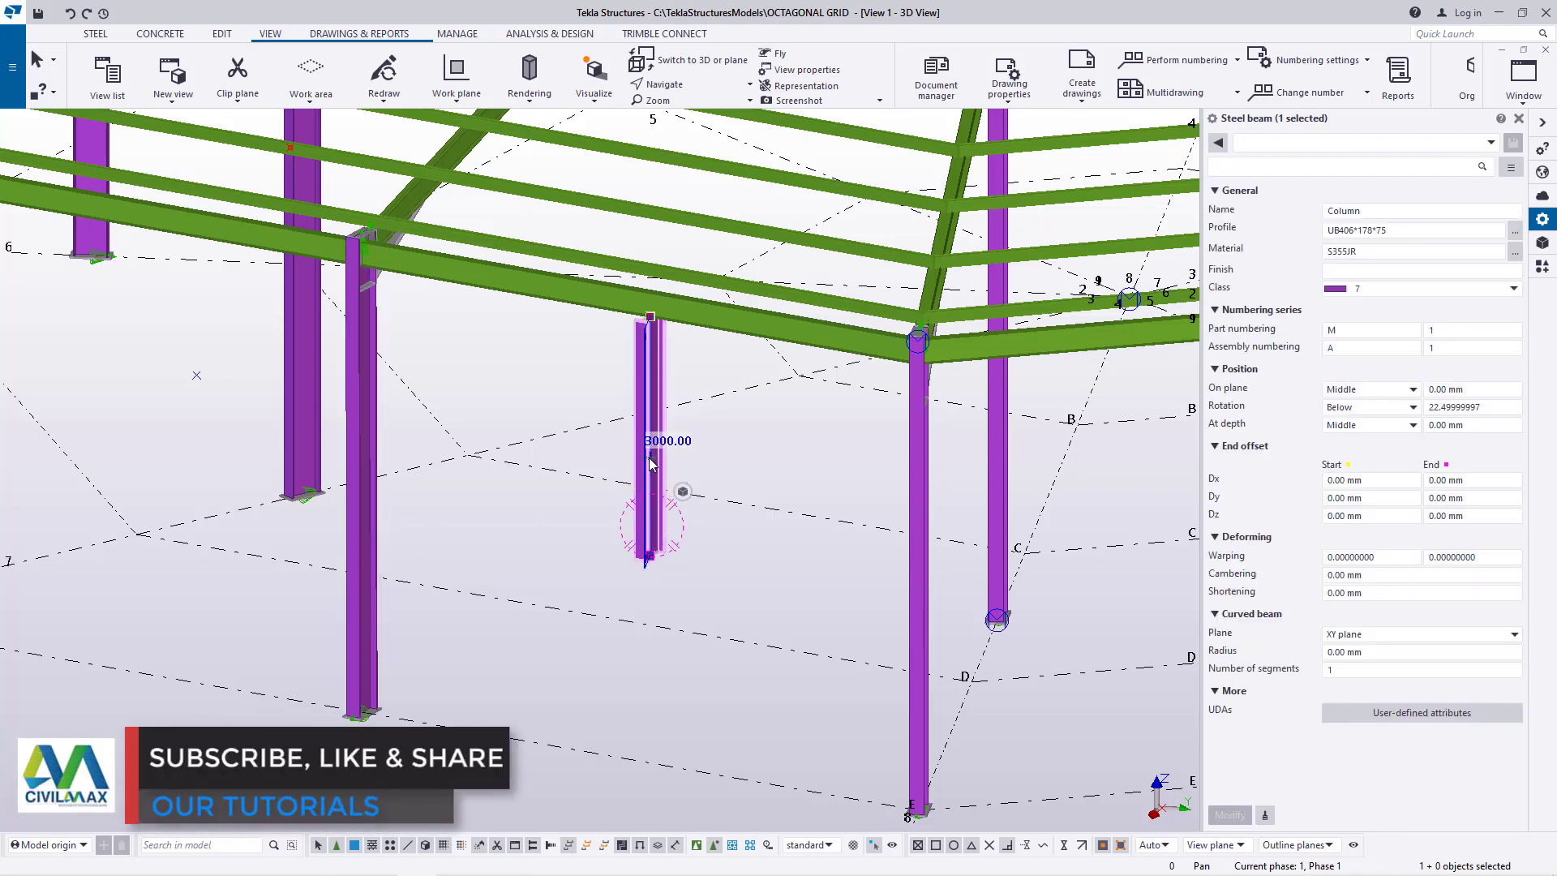
left_click(754, 566)
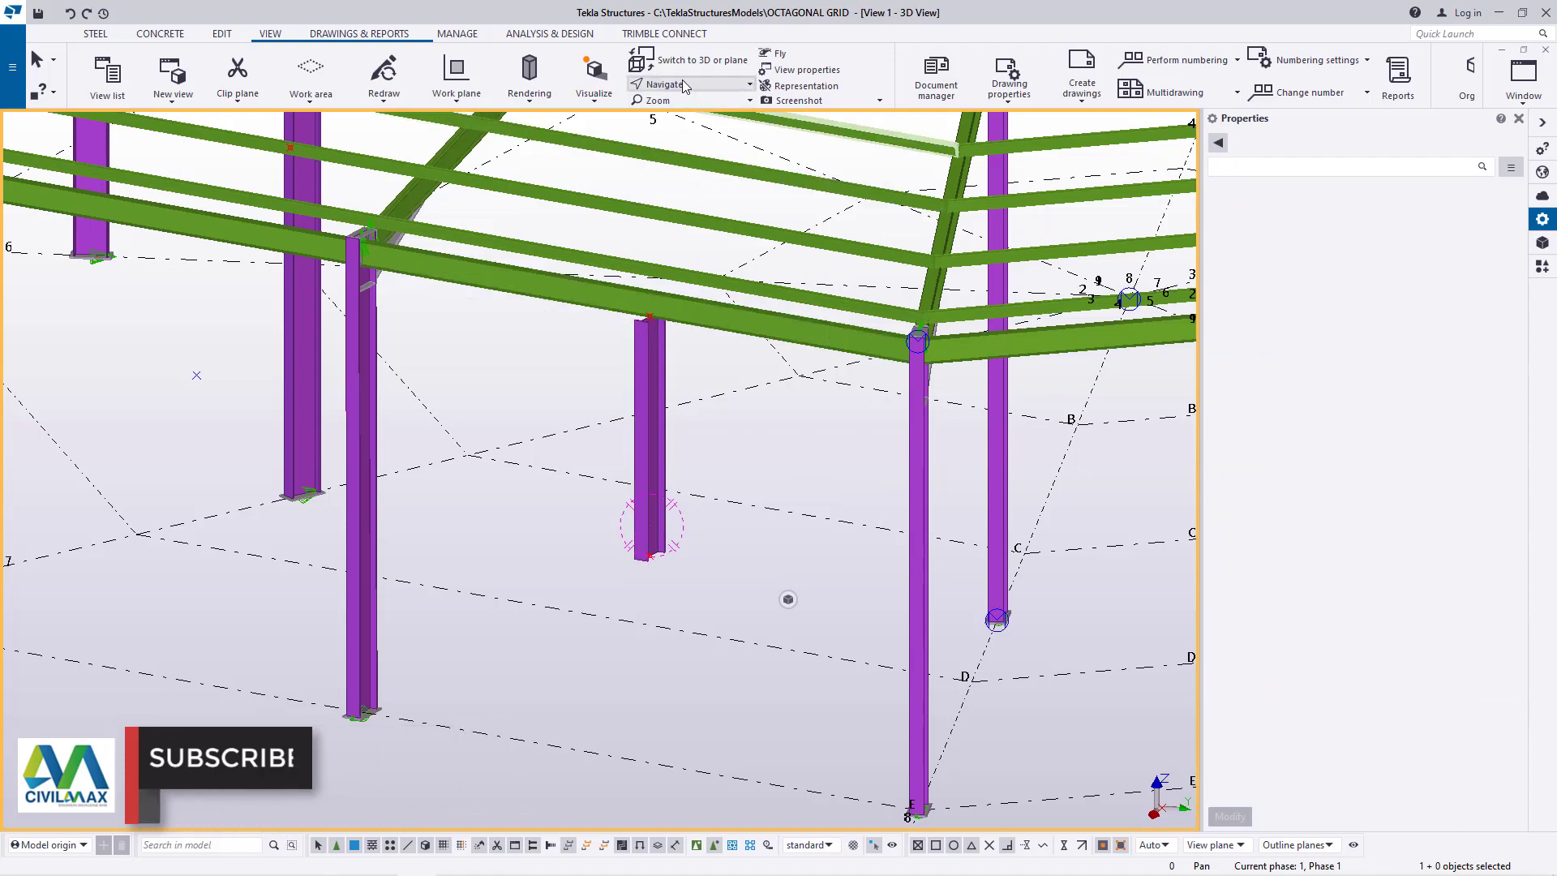
- Orbit to the column base on grid line 8 for a close look and collapse the properties pane
middle_click_drag(649, 480, 511, 505, "ctrl")
scroll(695, 525, "up", 6)
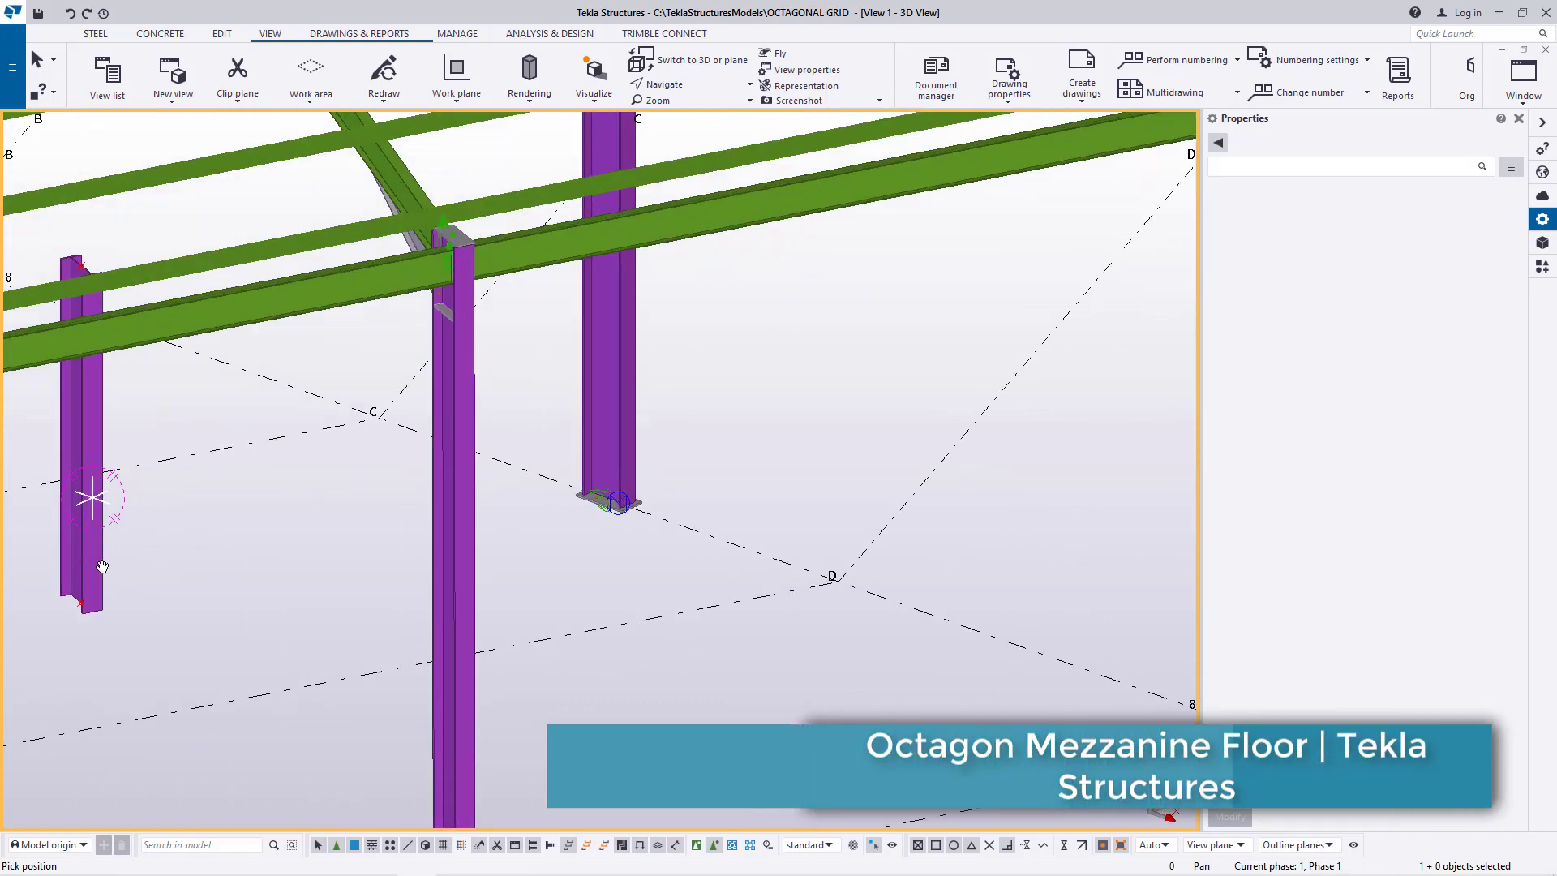
scroll(663, 472, "up", 4)
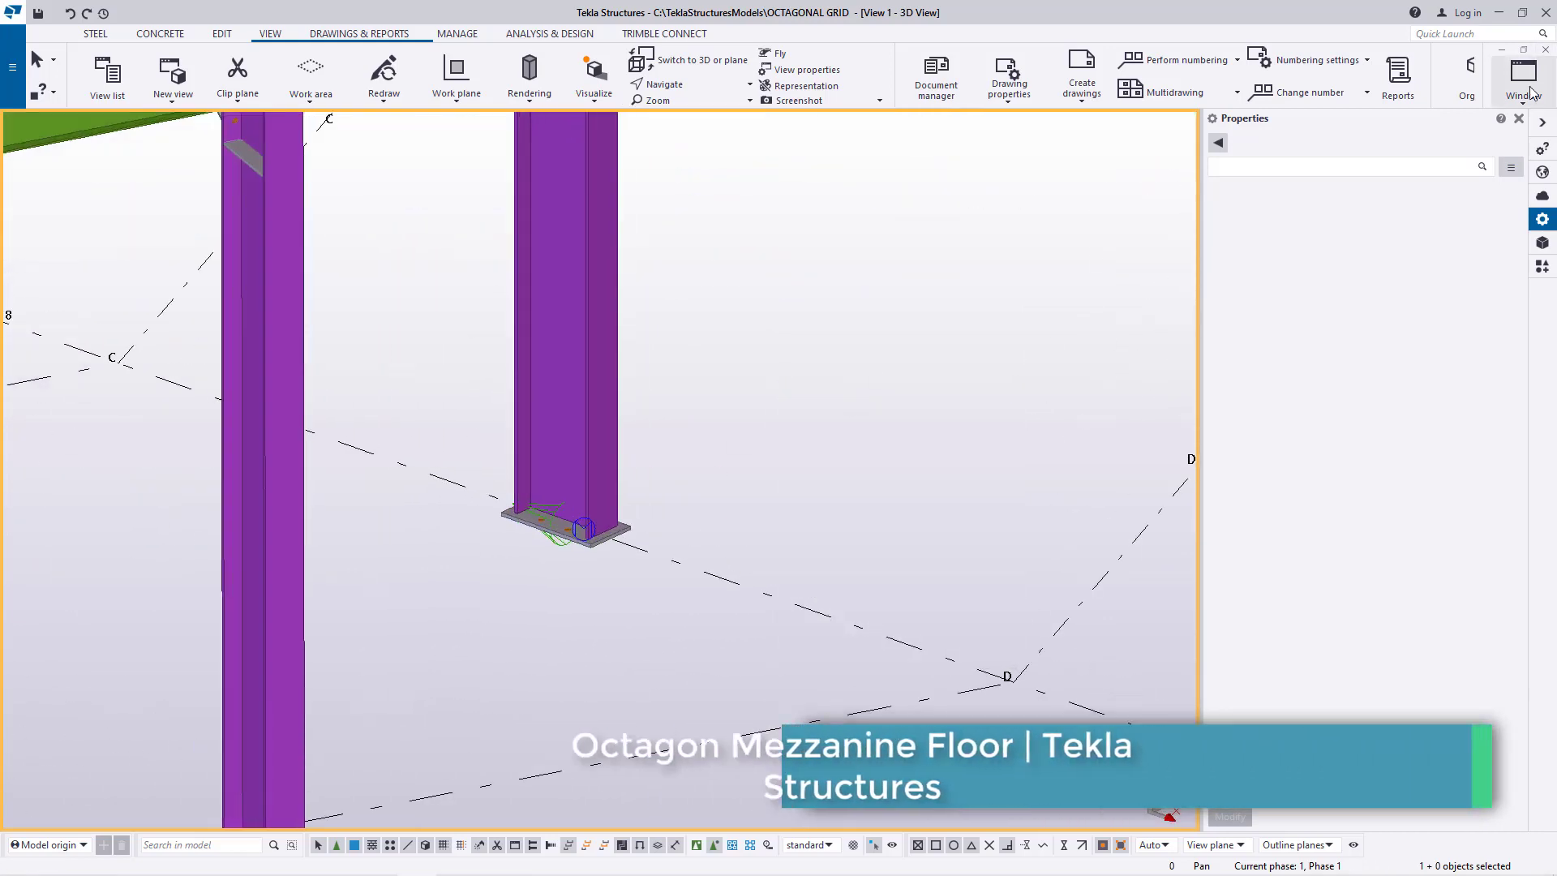
left_click(1543, 123)
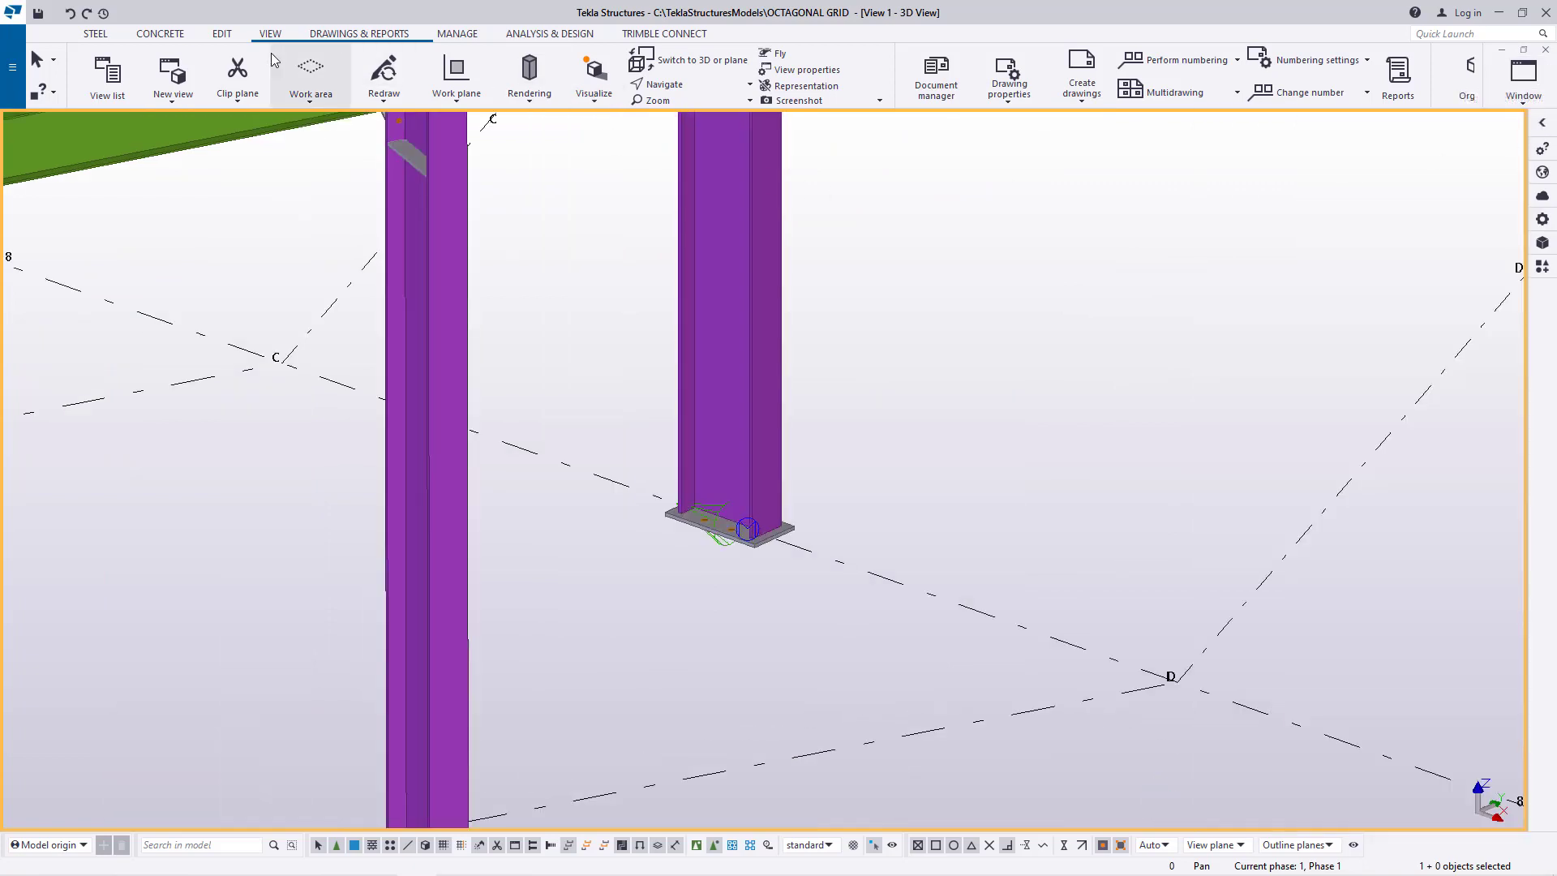
- Start a divided line with 1 point at the midpoint of the web's bottom edge on the column base along grid line 8
left_click(221, 33)
left_click(926, 77)
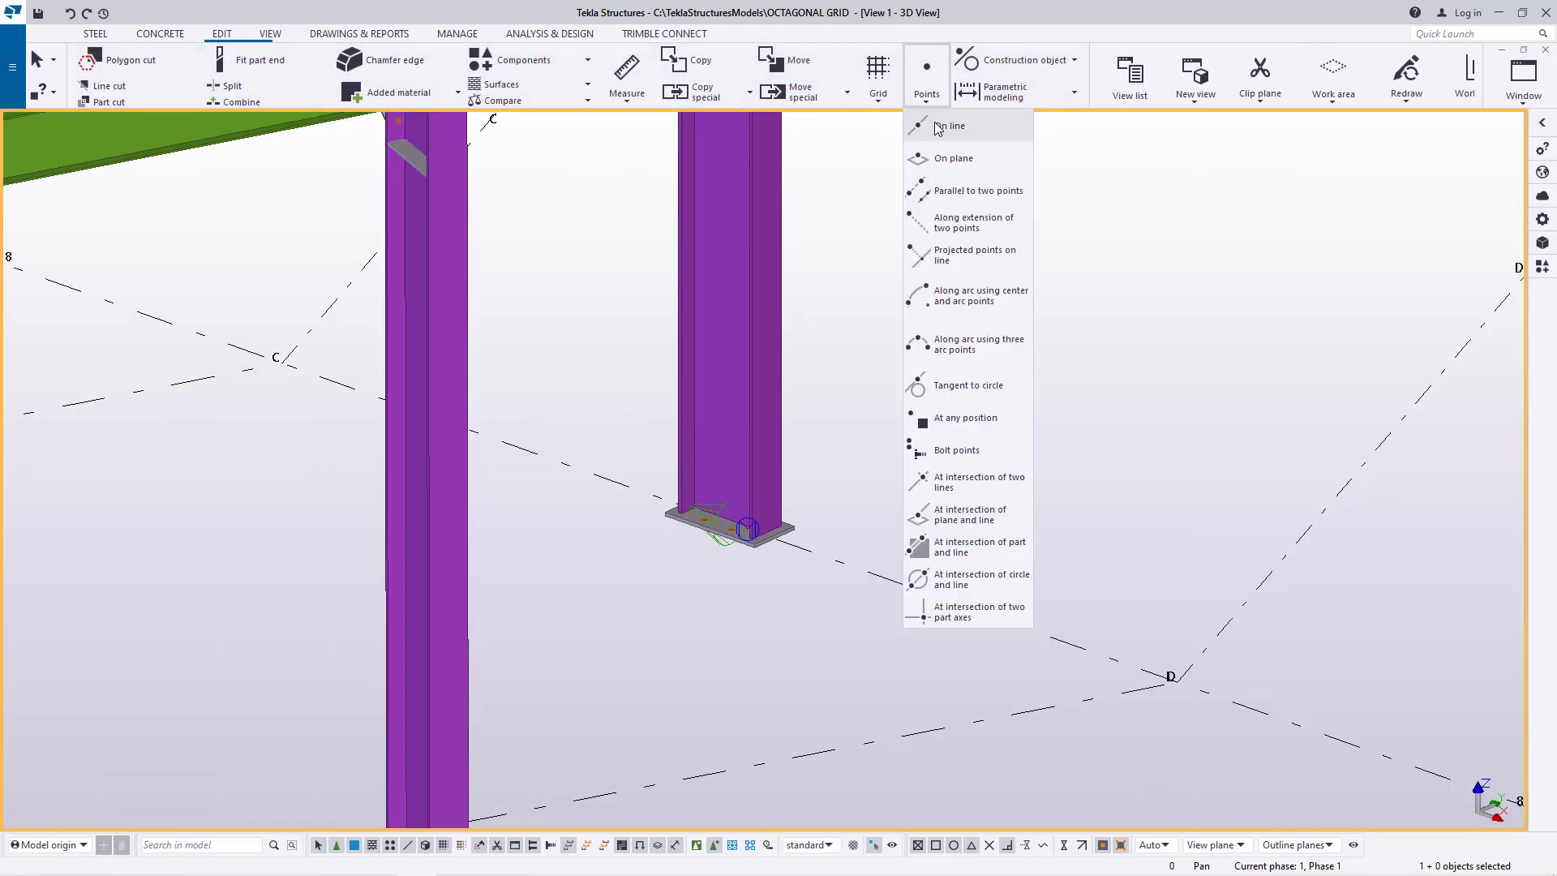
left_click(950, 126)
scroll(729, 527, "up", 6)
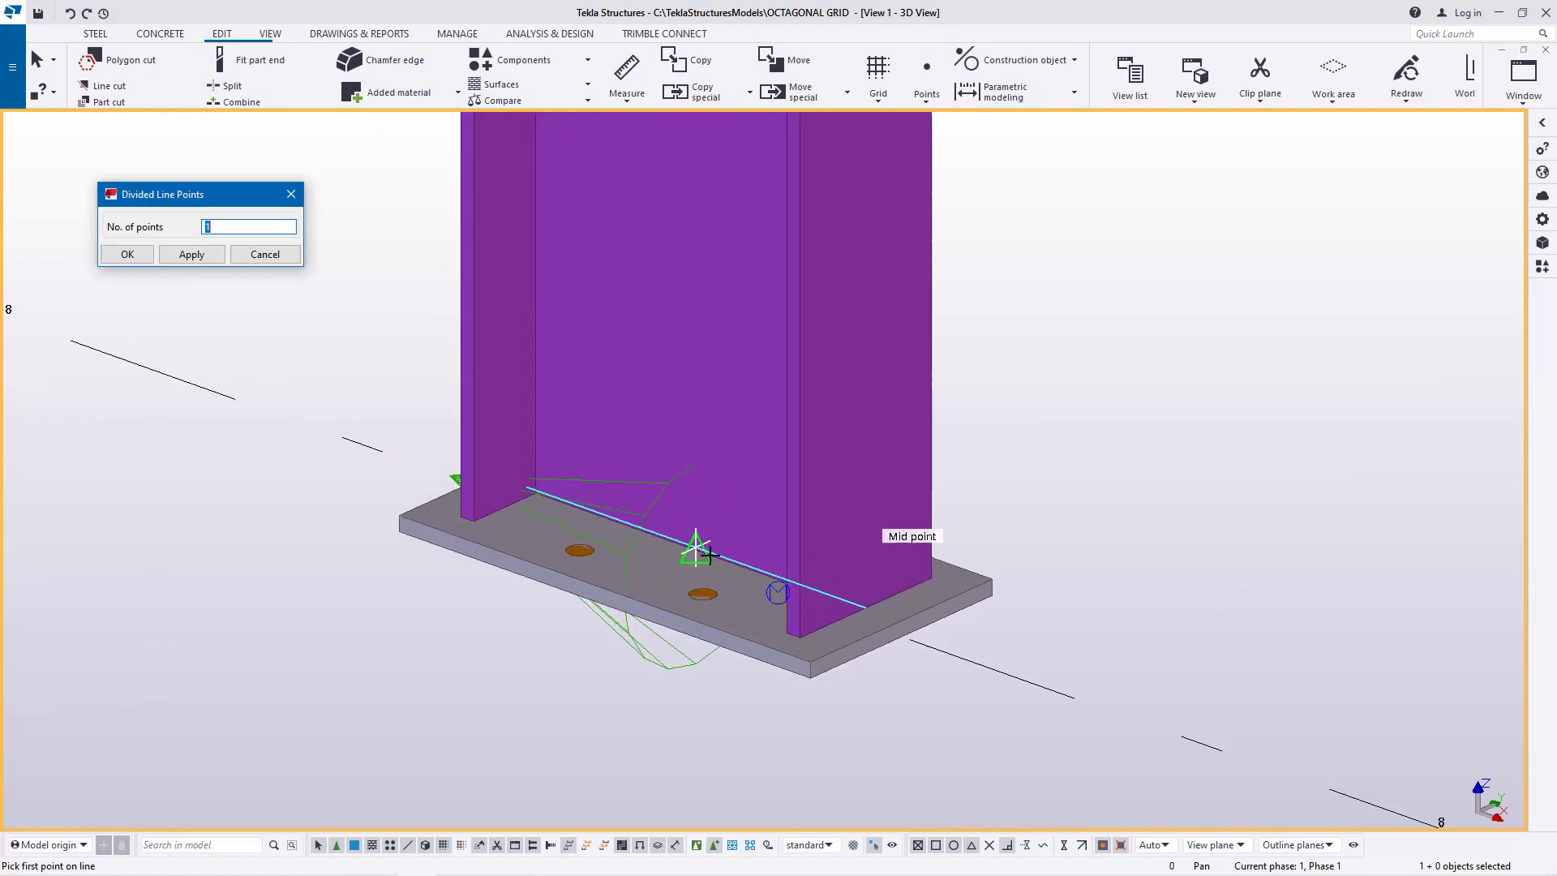
scroll(697, 547, "up", 2)
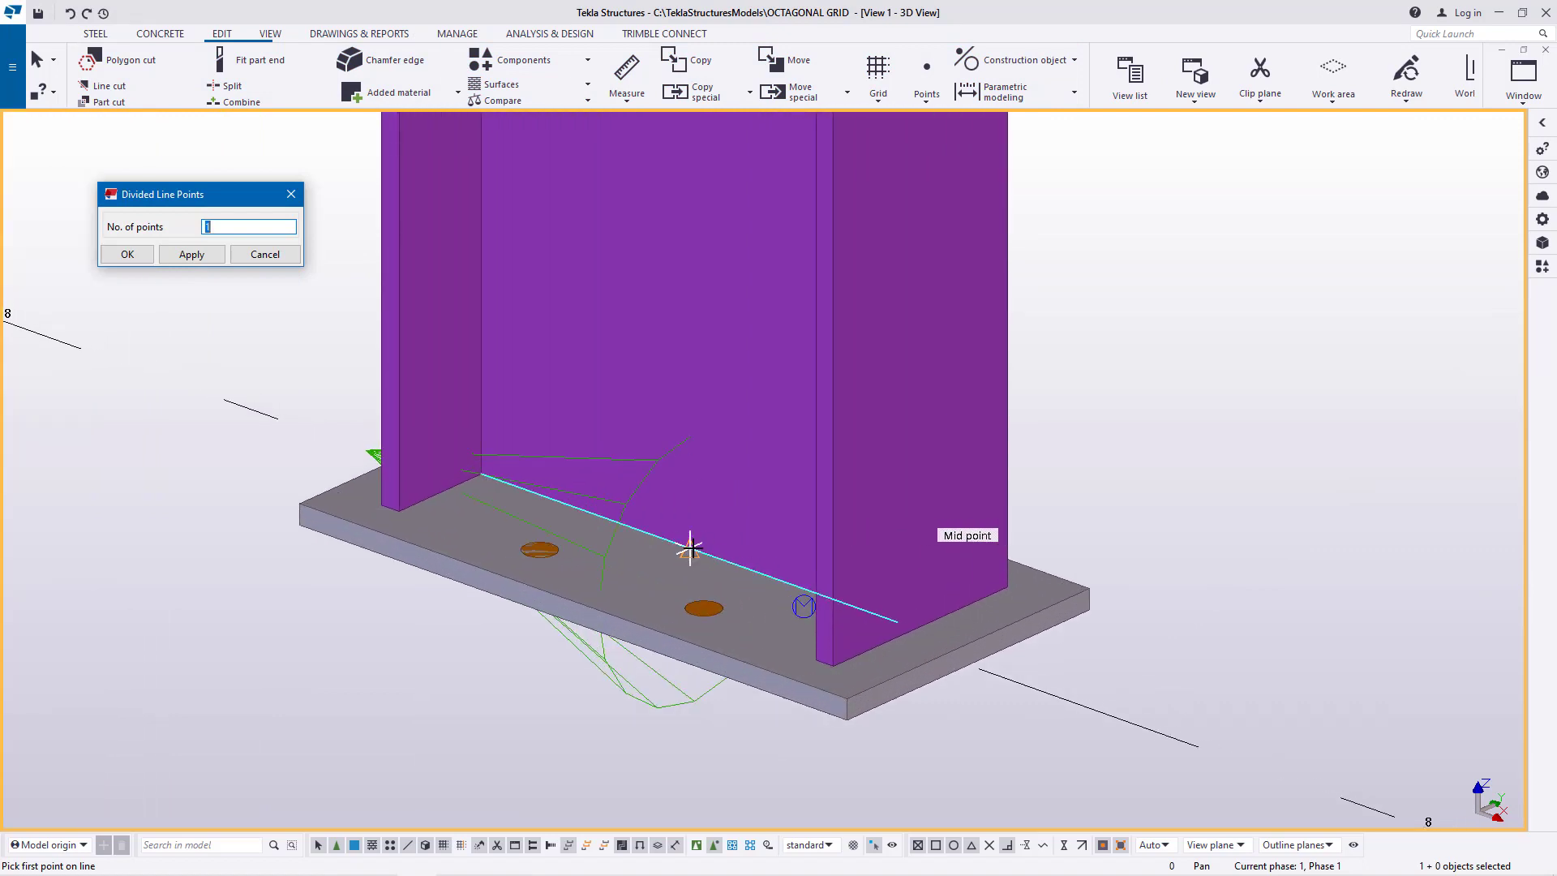
scroll(681, 540, "up", 2)
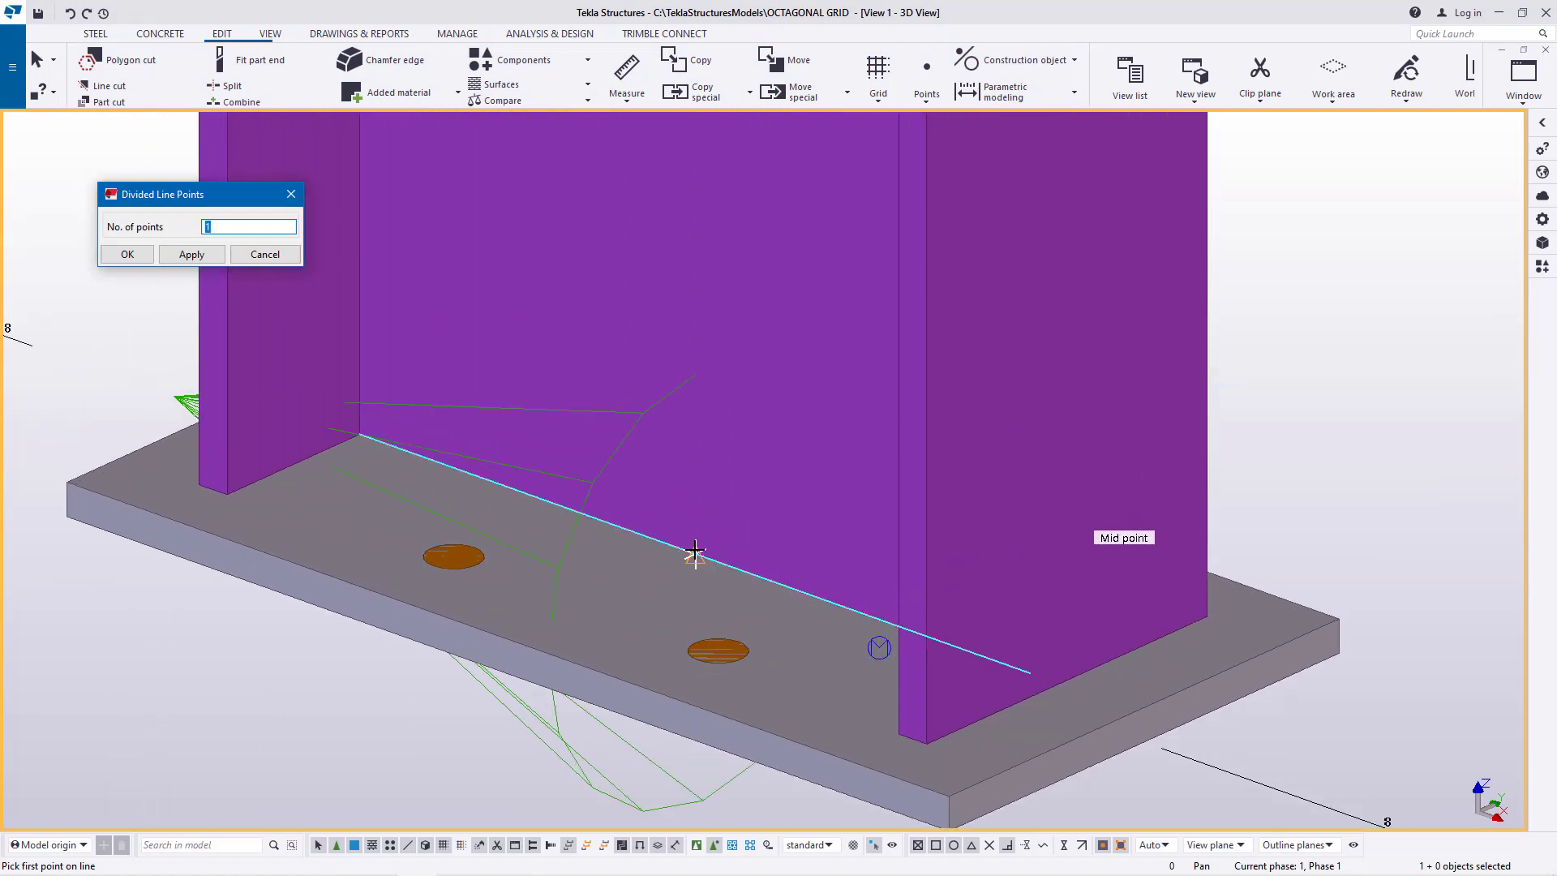
left_click(695, 553)
- End the divided line at the web-edge midpoint of the column base on grid line 9, placing the point between both columns
scroll(446, 608, "down", 6)
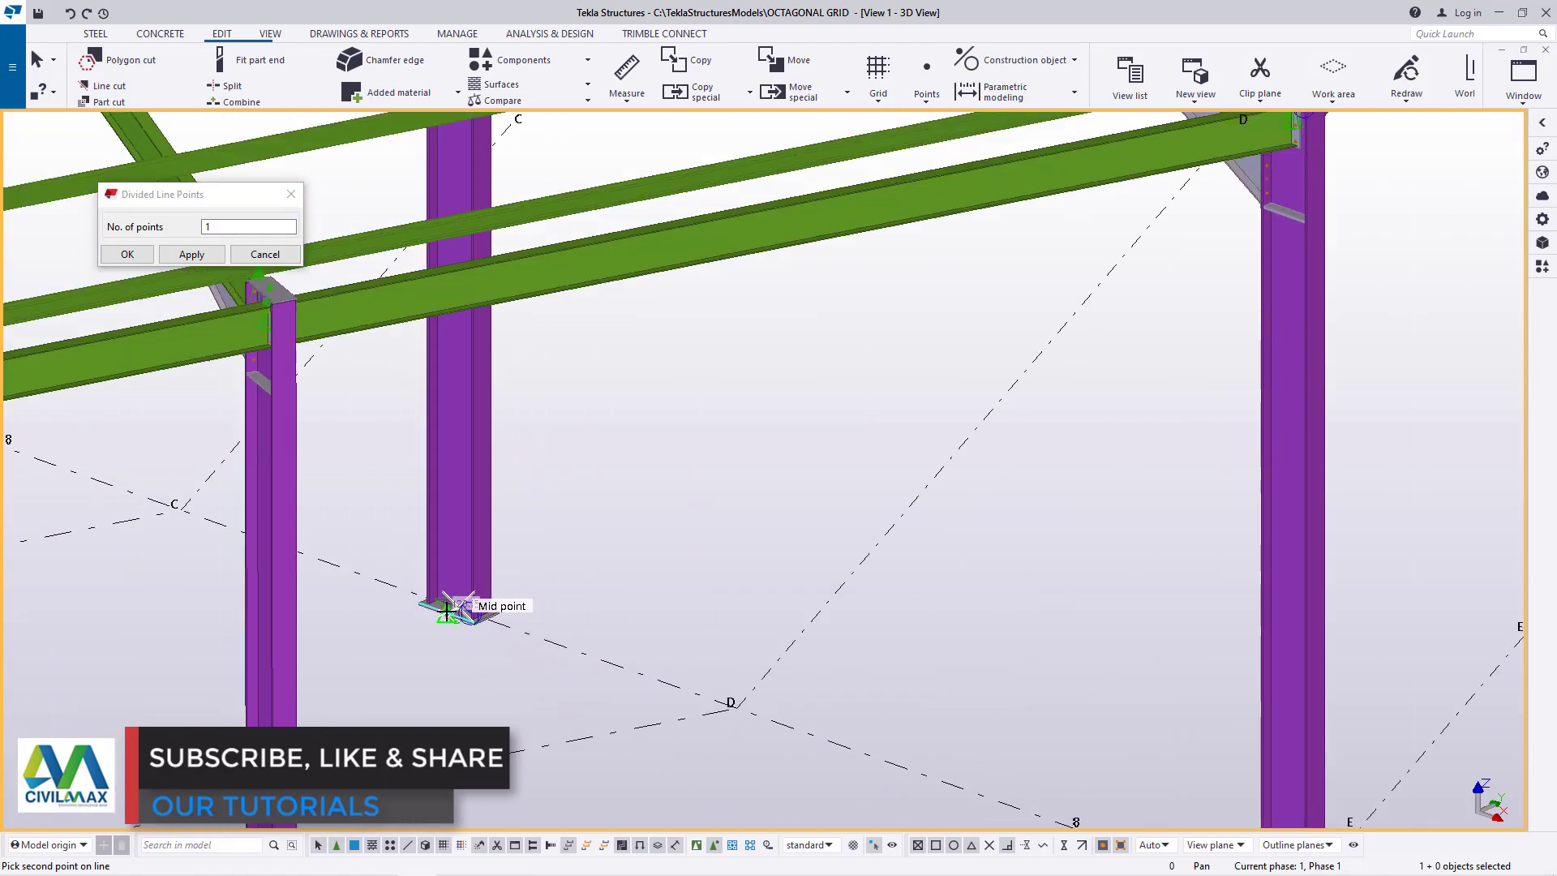
scroll(448, 609, "down", 3)
scroll(738, 280, "up", 6)
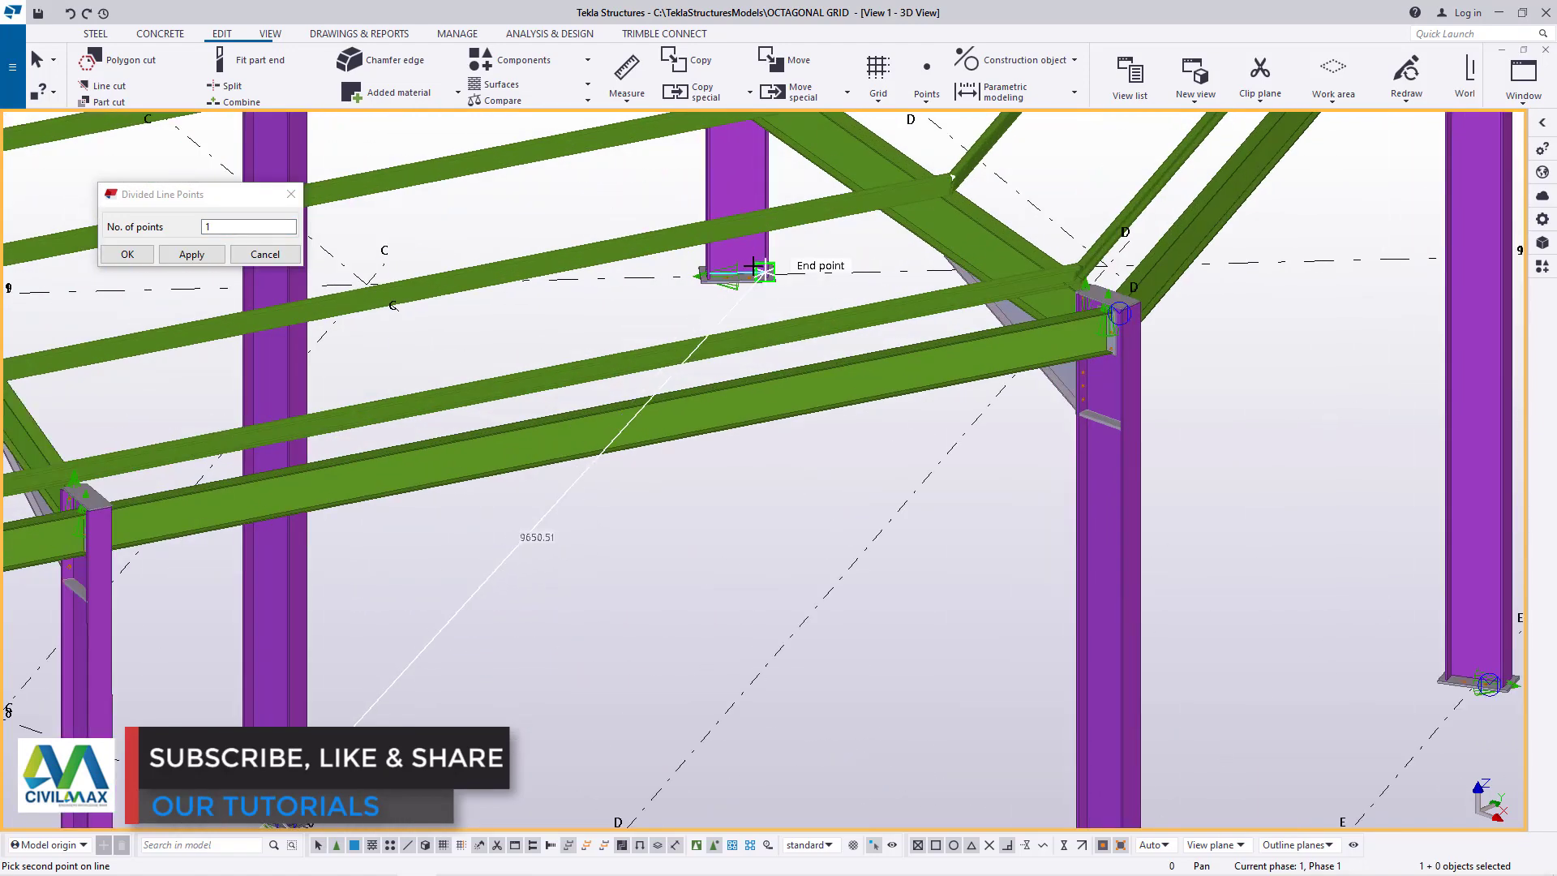
scroll(746, 305, "up", 8)
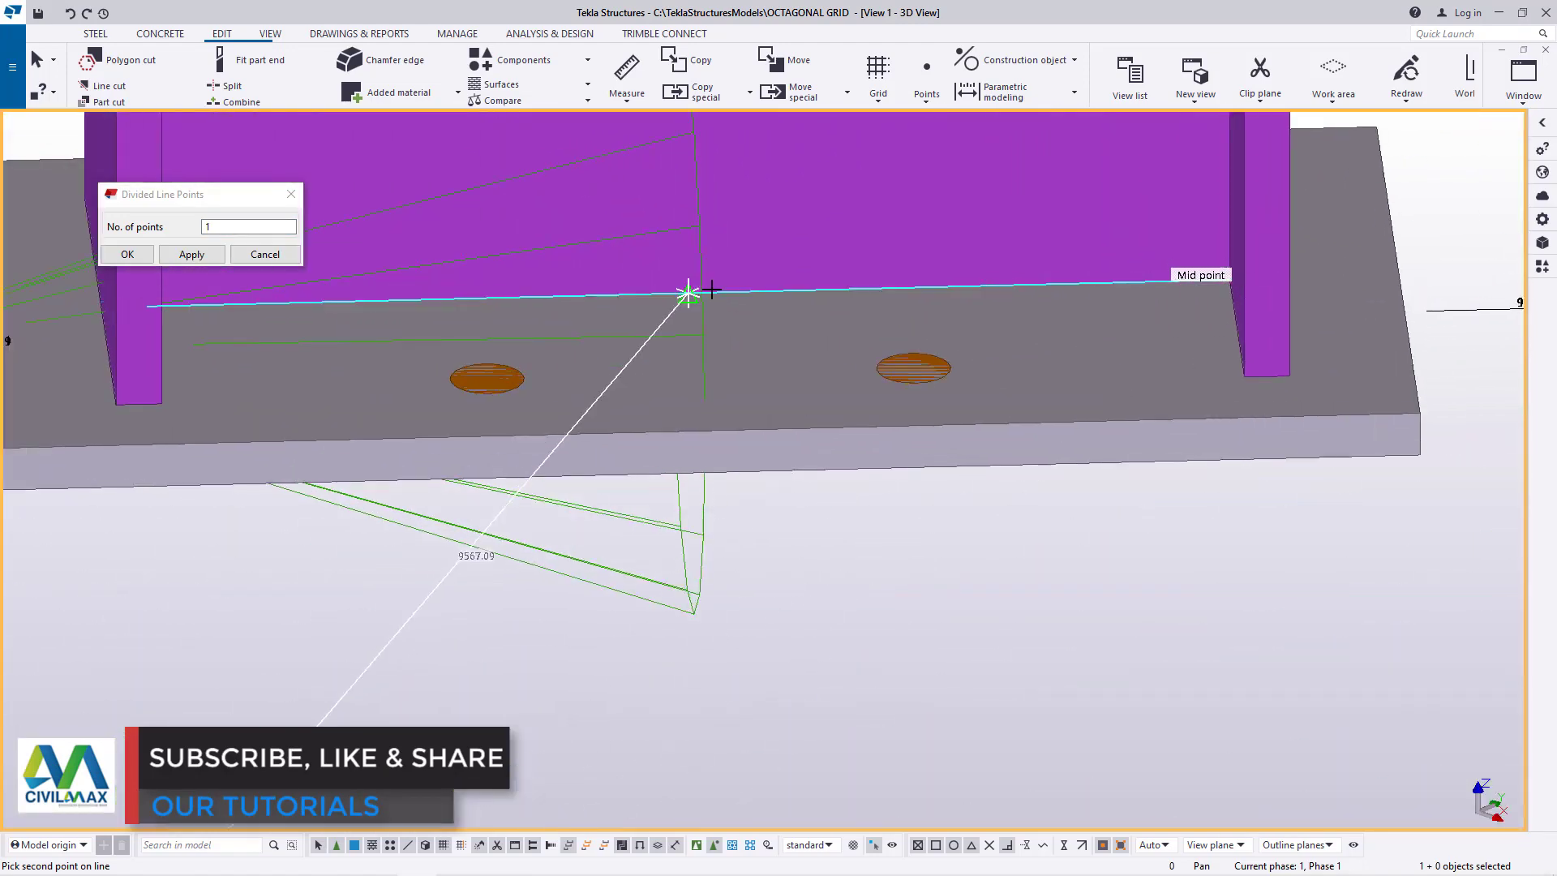
left_click(666, 297)
right_click(797, 262)
left_click(831, 274)
scroll(847, 331, "down", 2)
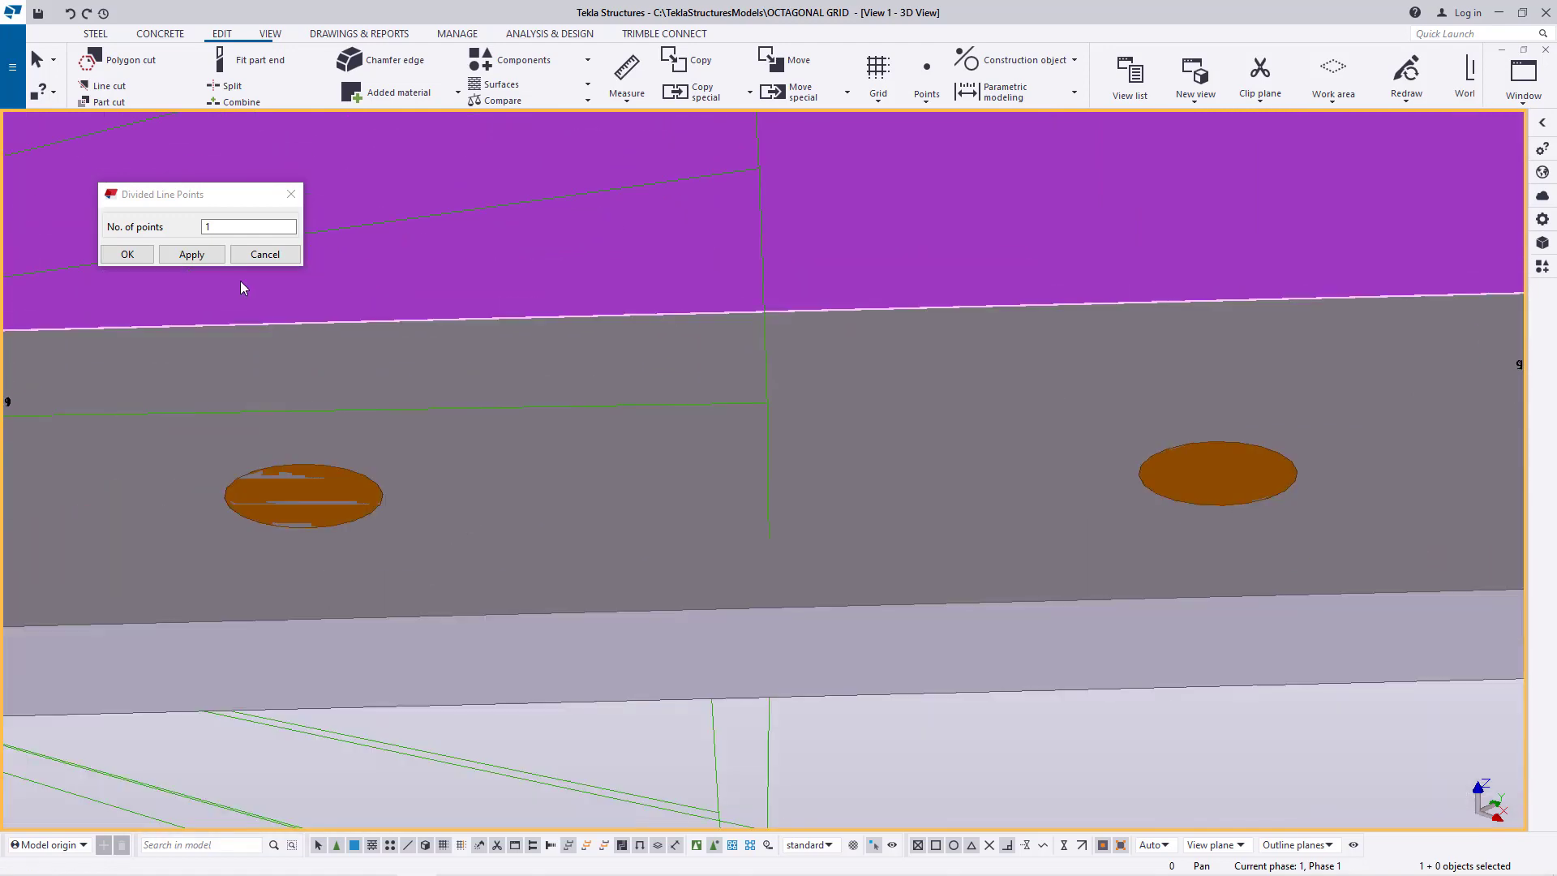
left_click(199, 257)
scroll(996, 446, "down", 10)
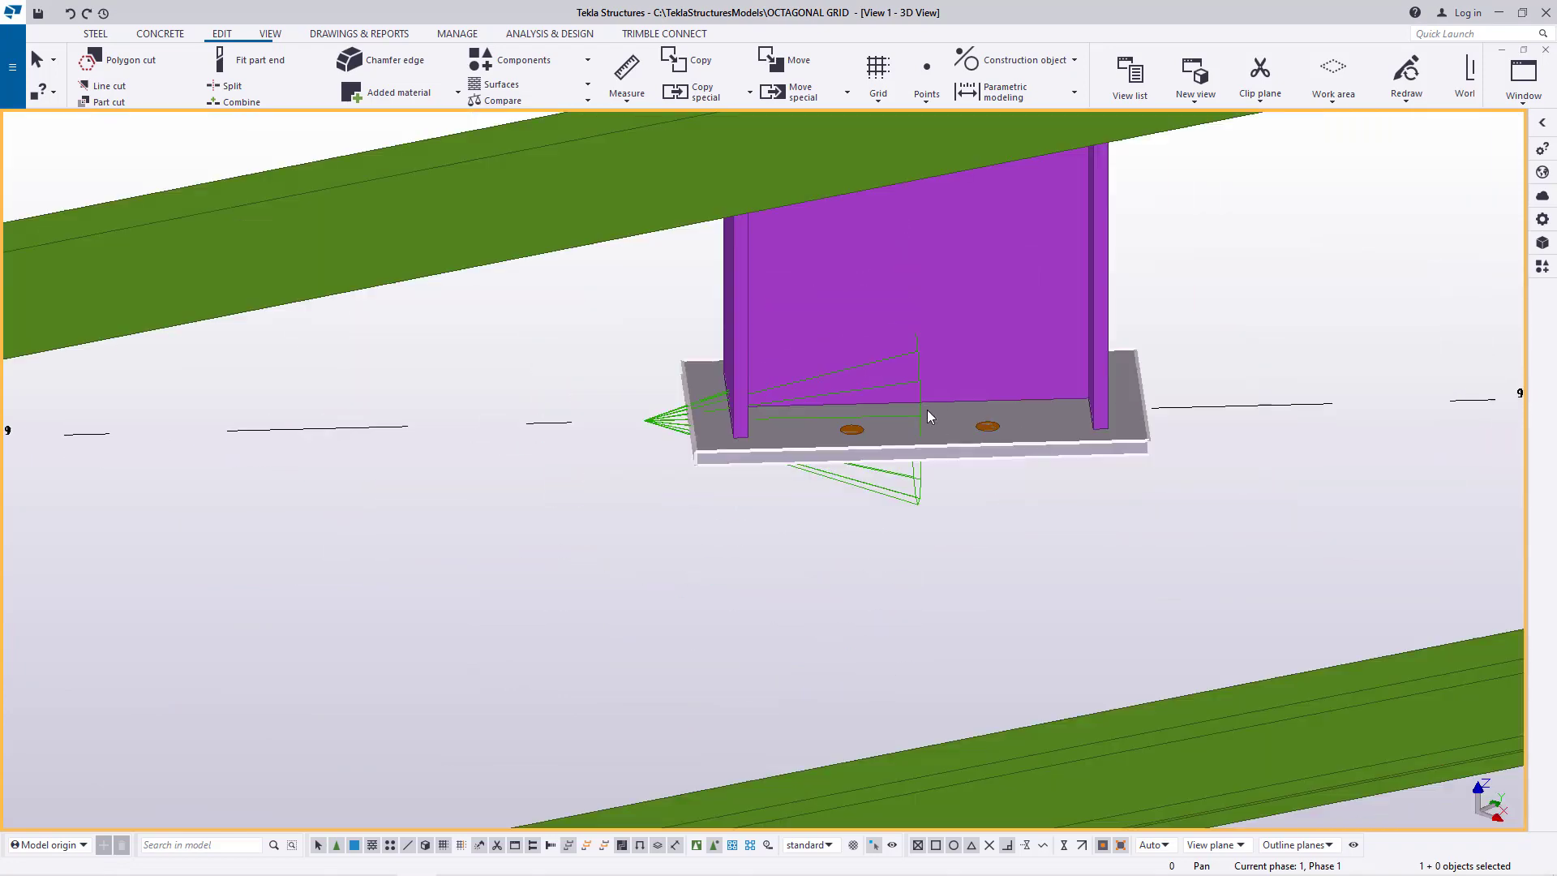
scroll(943, 417, "down", 3)
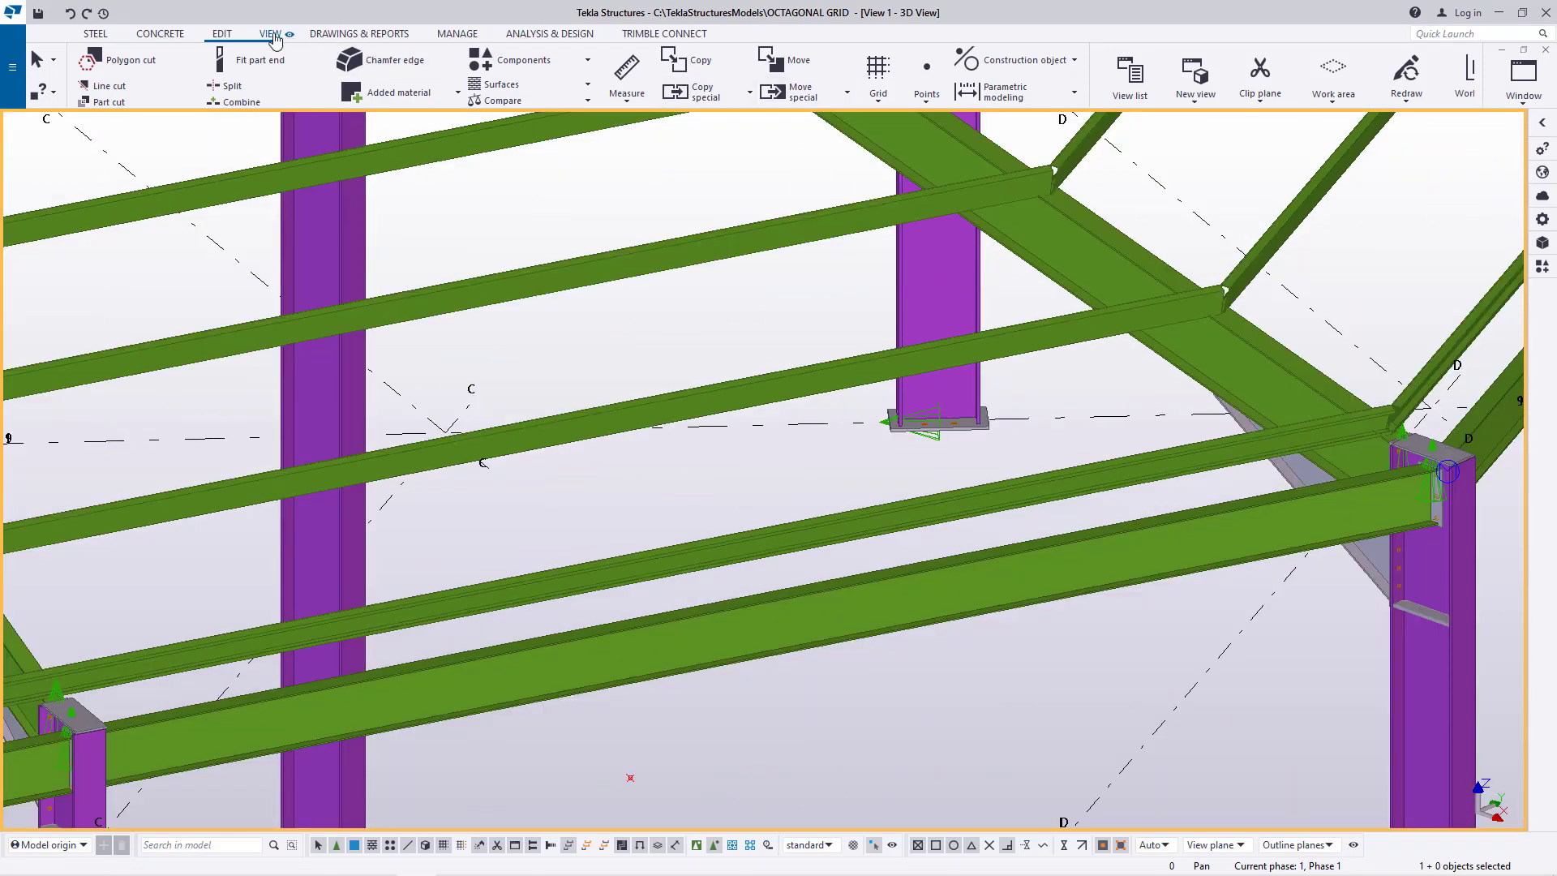
- Orbit around the frame to examine the short column between the columns on grid lines 7 and 8
left_click(273, 36)
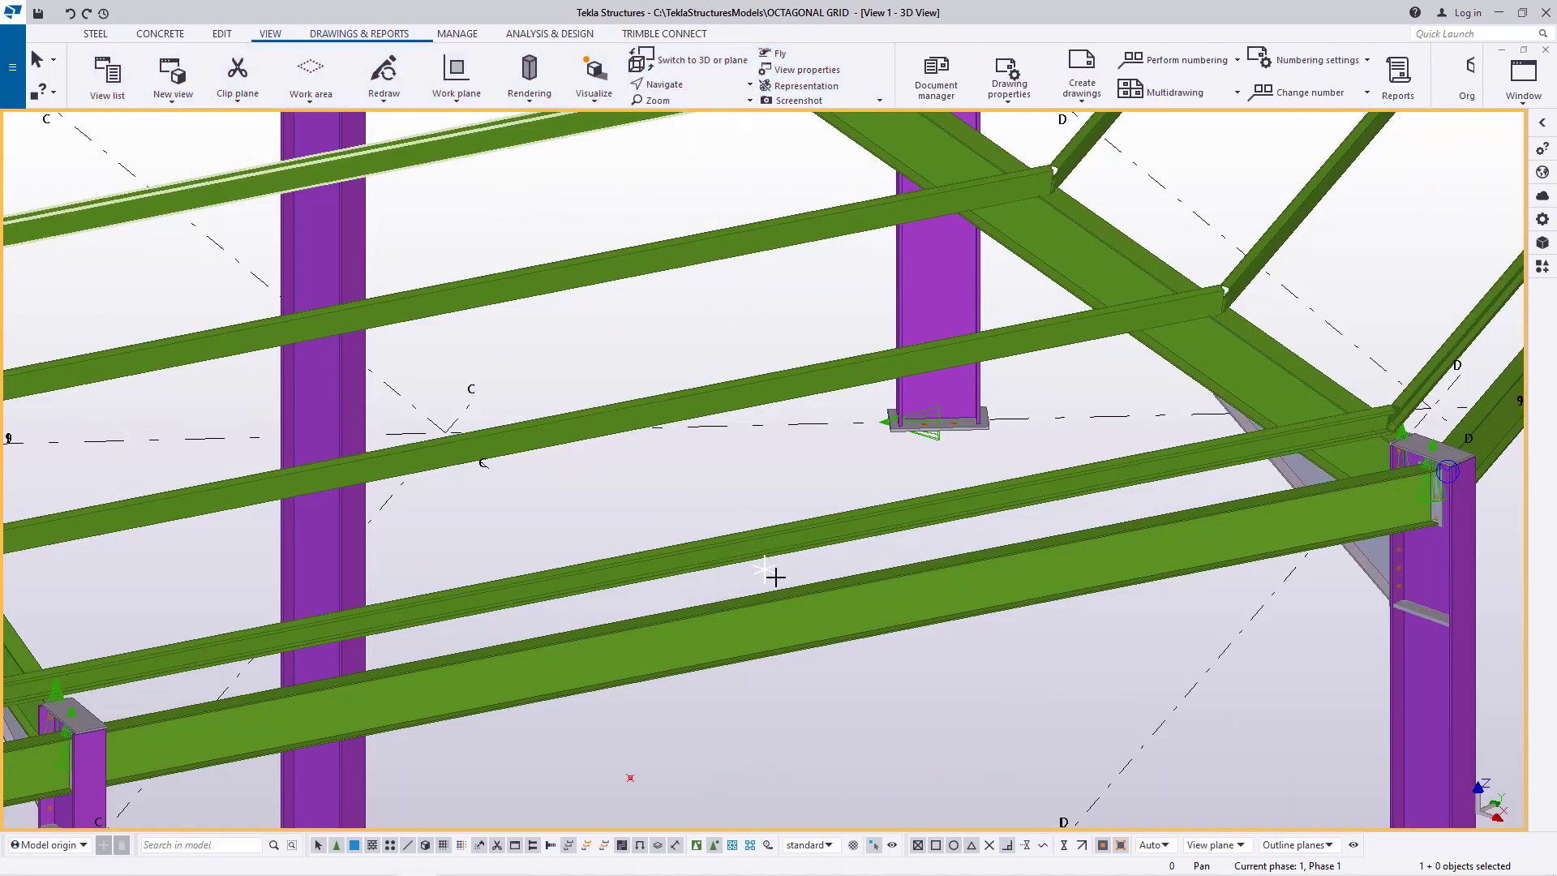
middle_click_drag(795, 573, 716, 567, "ctrl")
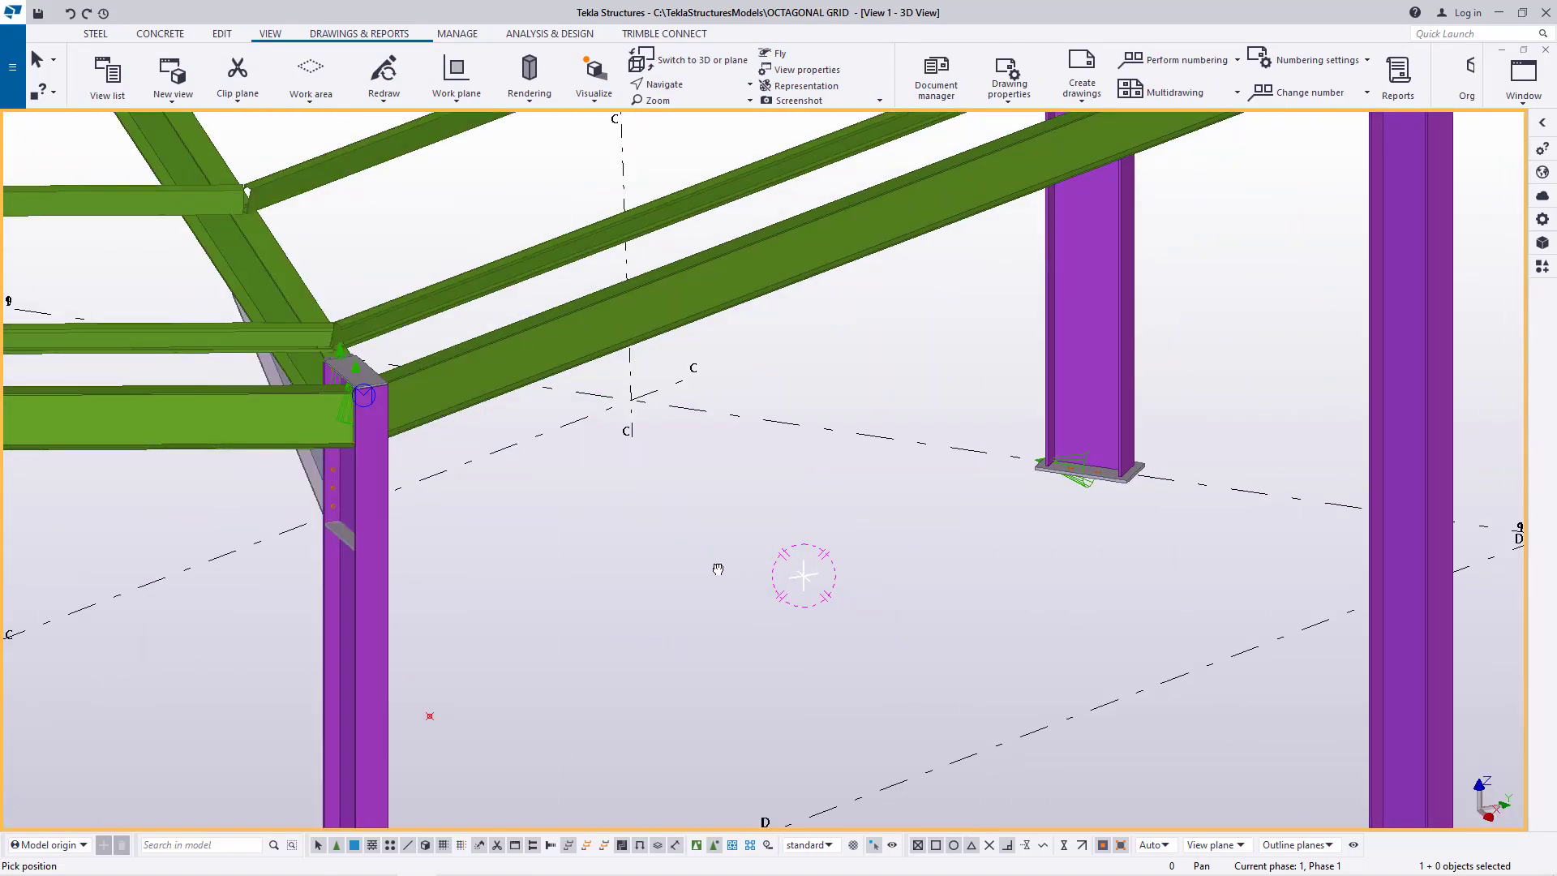
scroll(1081, 532, "down", 4)
middle_click_drag(1081, 532, 779, 551, "ctrl")
scroll(1184, 592, "down", 2)
scroll(1184, 593, "down", 2)
mouse_move(959, 545)
middle_mouse_down("ctrl")
mouse_move(973, 532)
mouse_move(952, 542)
middle_mouse_up("ctrl")
scroll(472, 586, "up", 2)
scroll(474, 586, "up", 3)
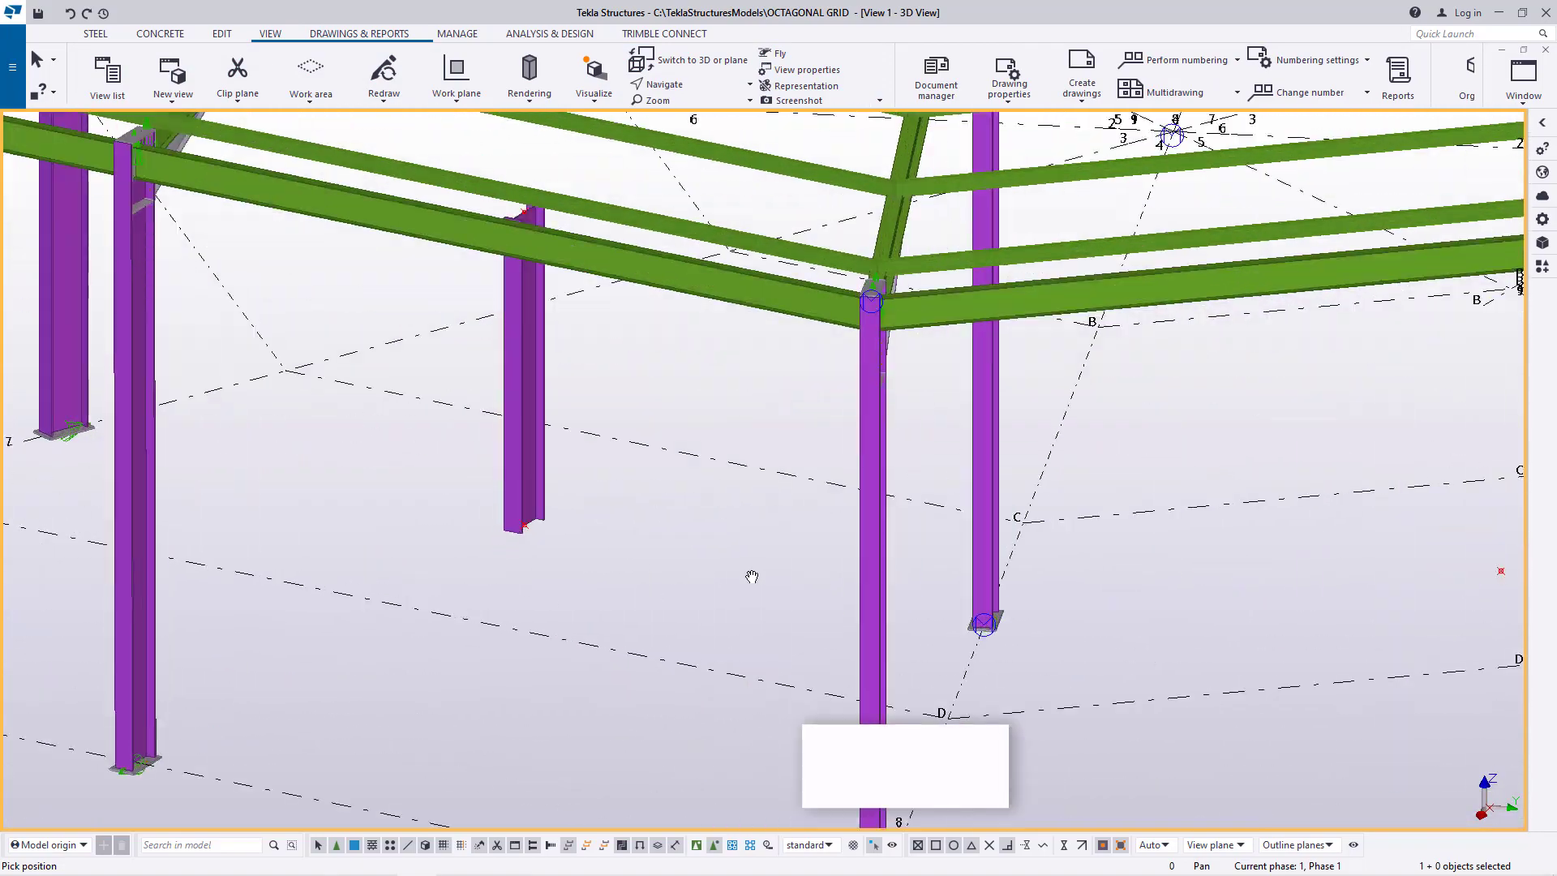
scroll(765, 572, "down", 4)
scroll(560, 580, "up", 3)
right_click(763, 509)
left_click(813, 518)
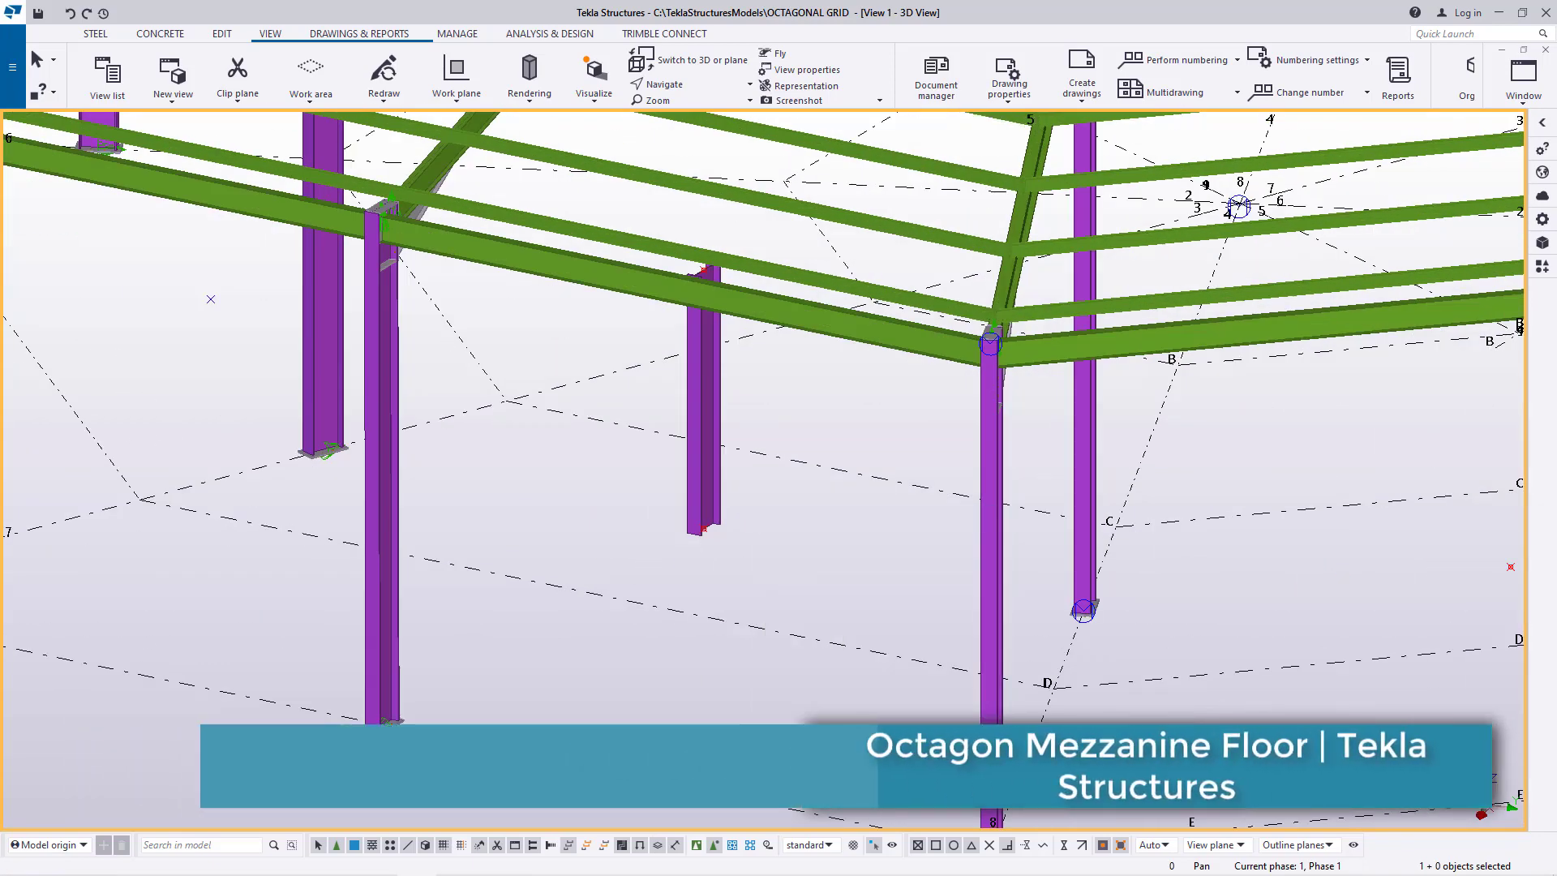
- Find the Base plate (1042) component and attach it to the short column at its bottom reference point
left_click(1542, 267)
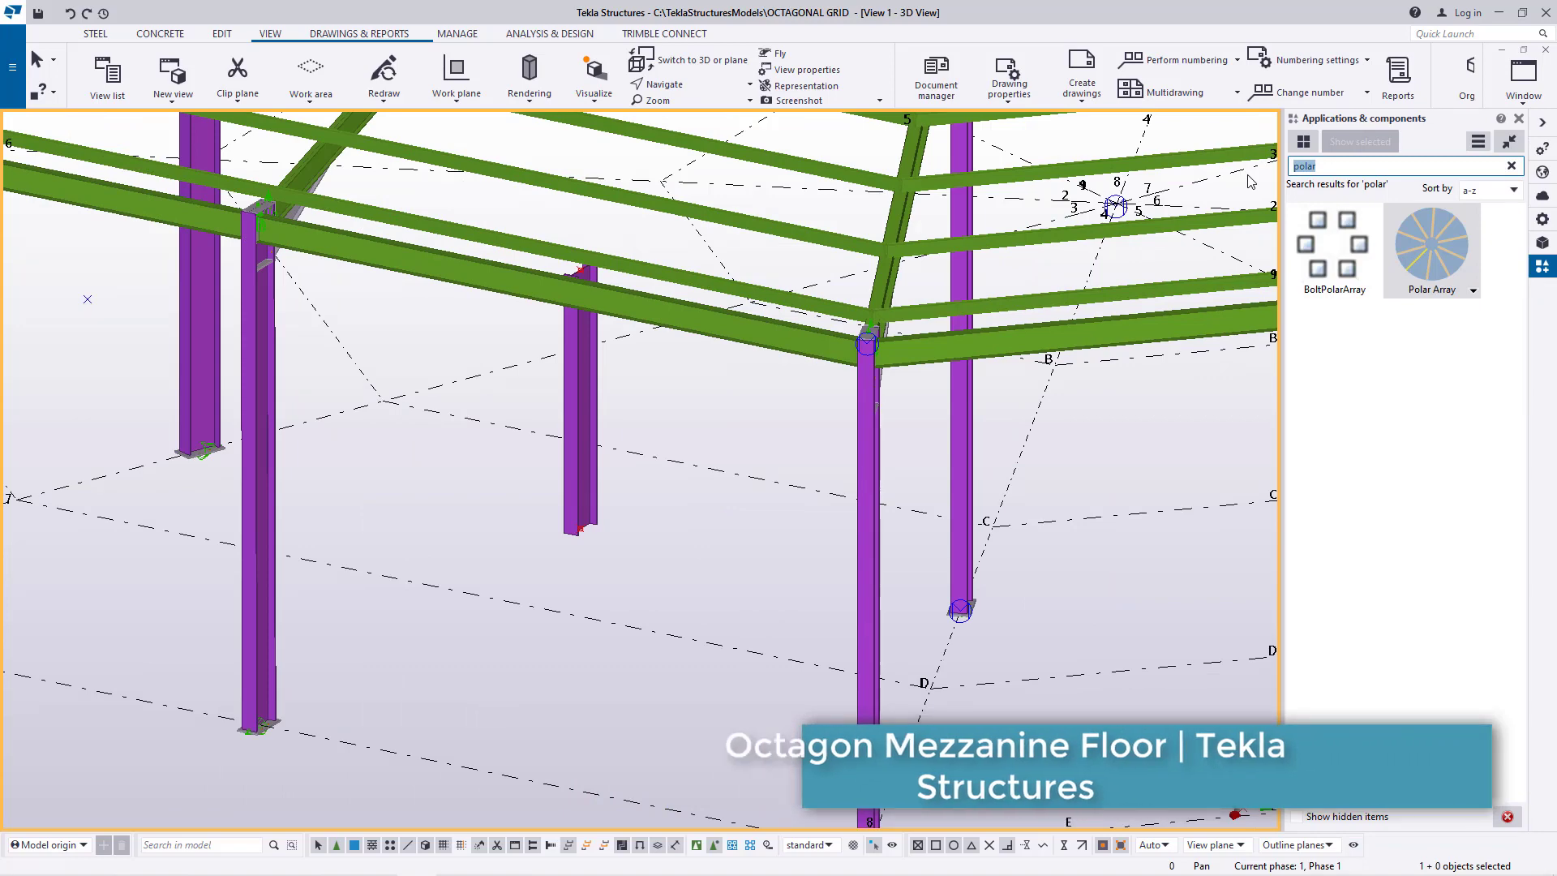
type("base")
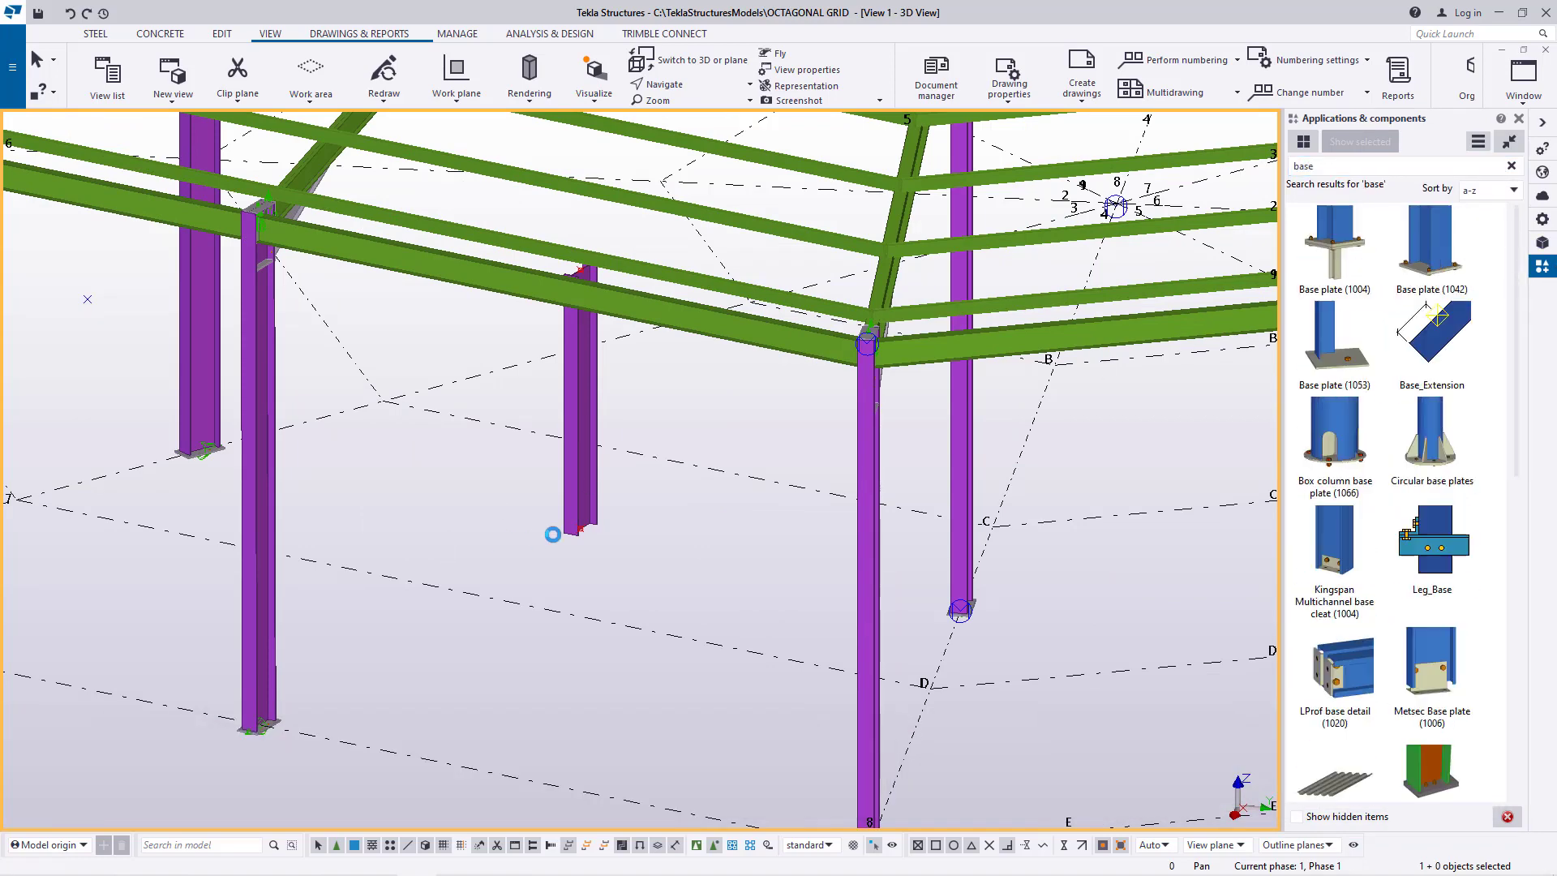
scroll(556, 527, "up", 5)
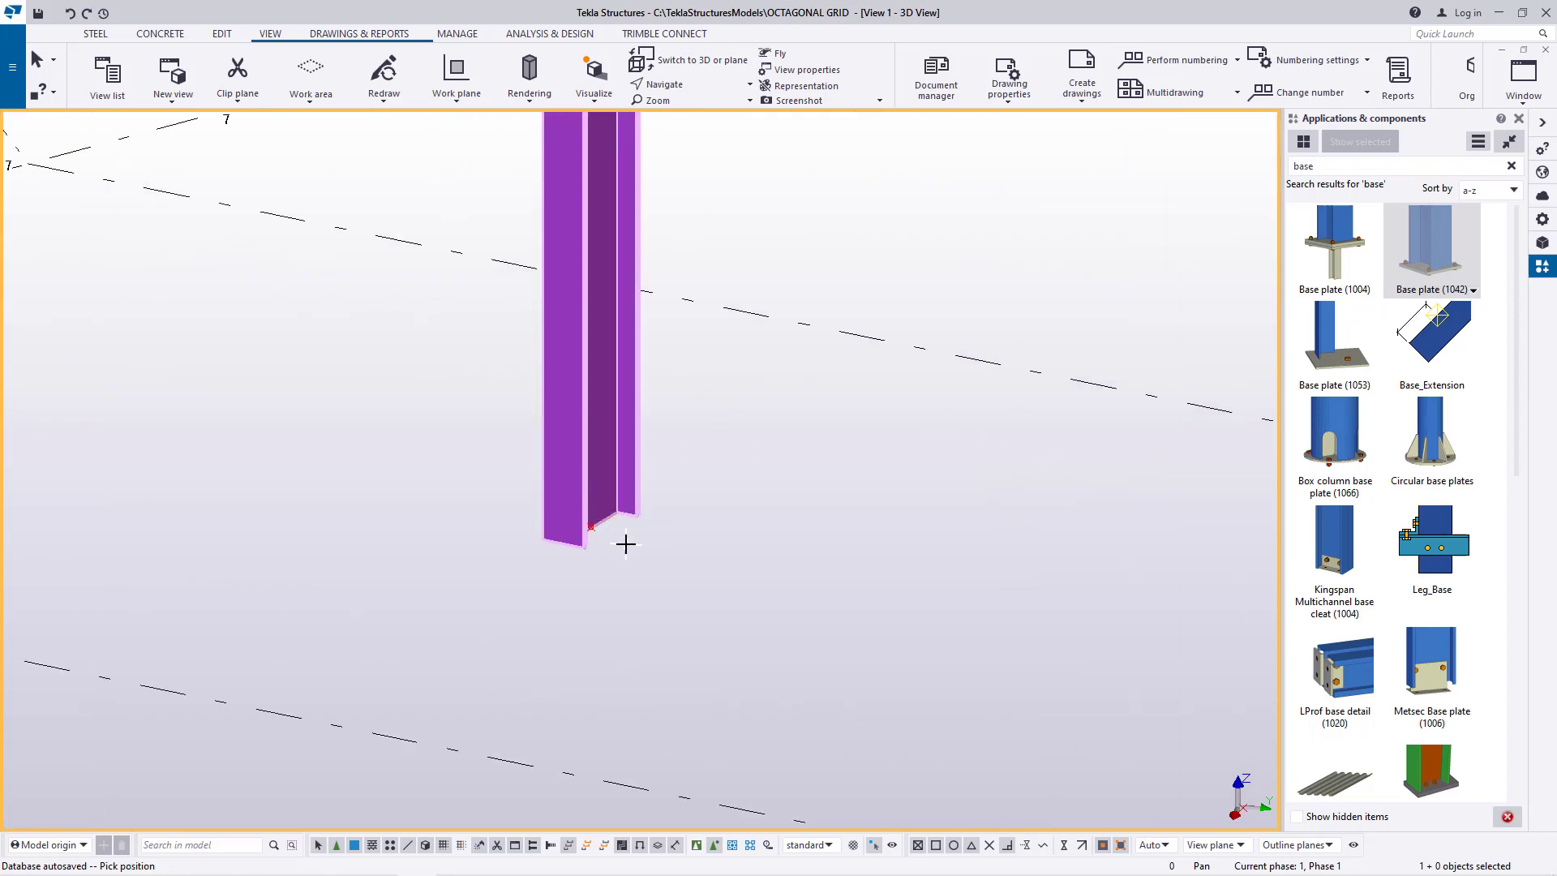
scroll(567, 525, "up", 3)
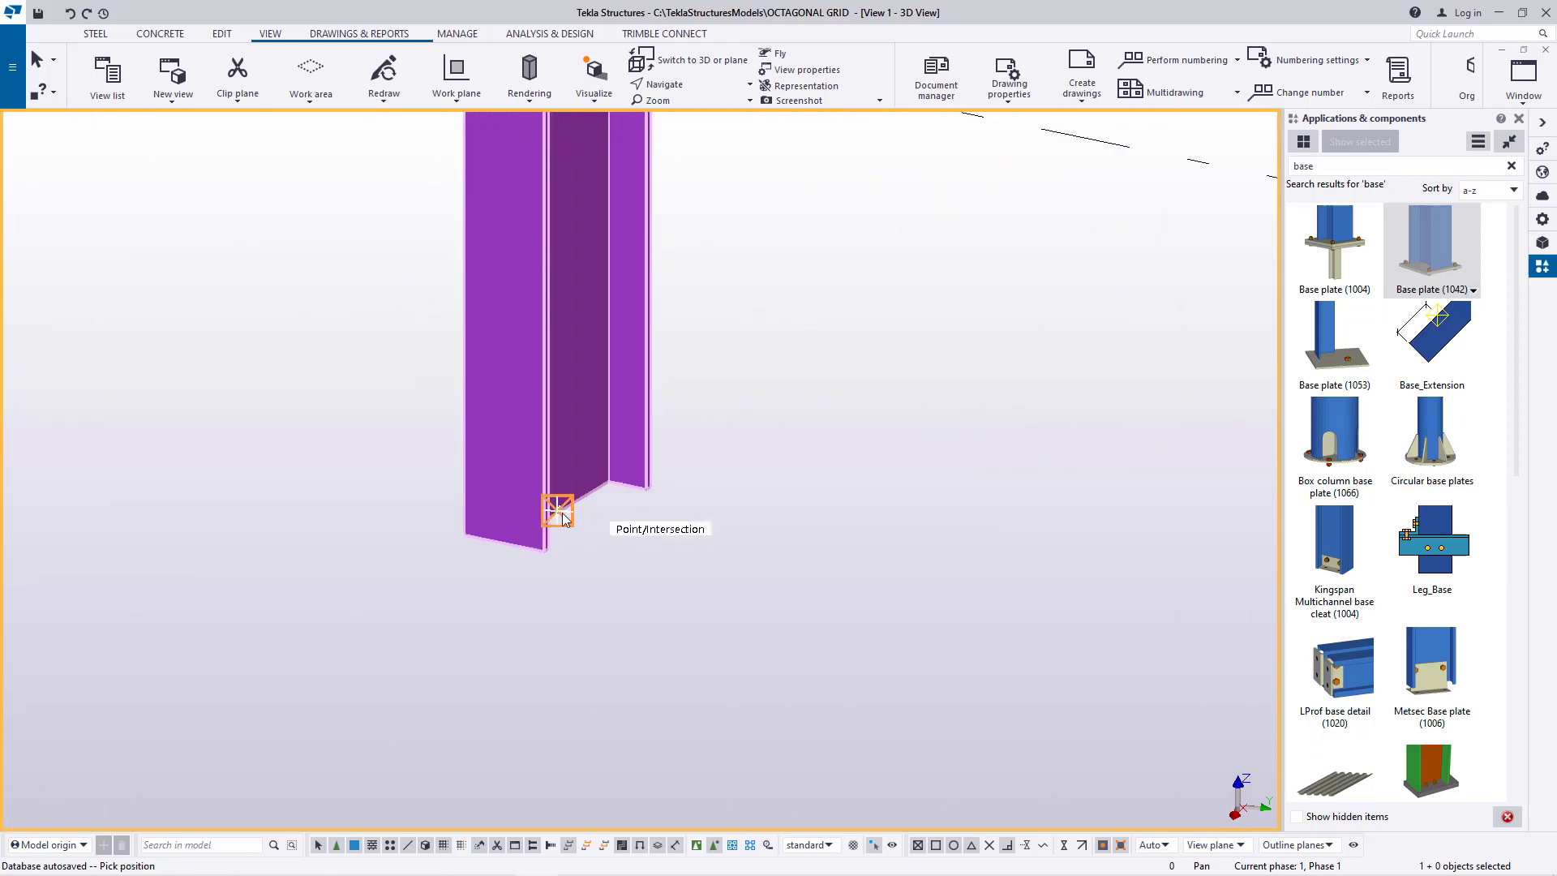
left_click(565, 519)
right_click(879, 348)
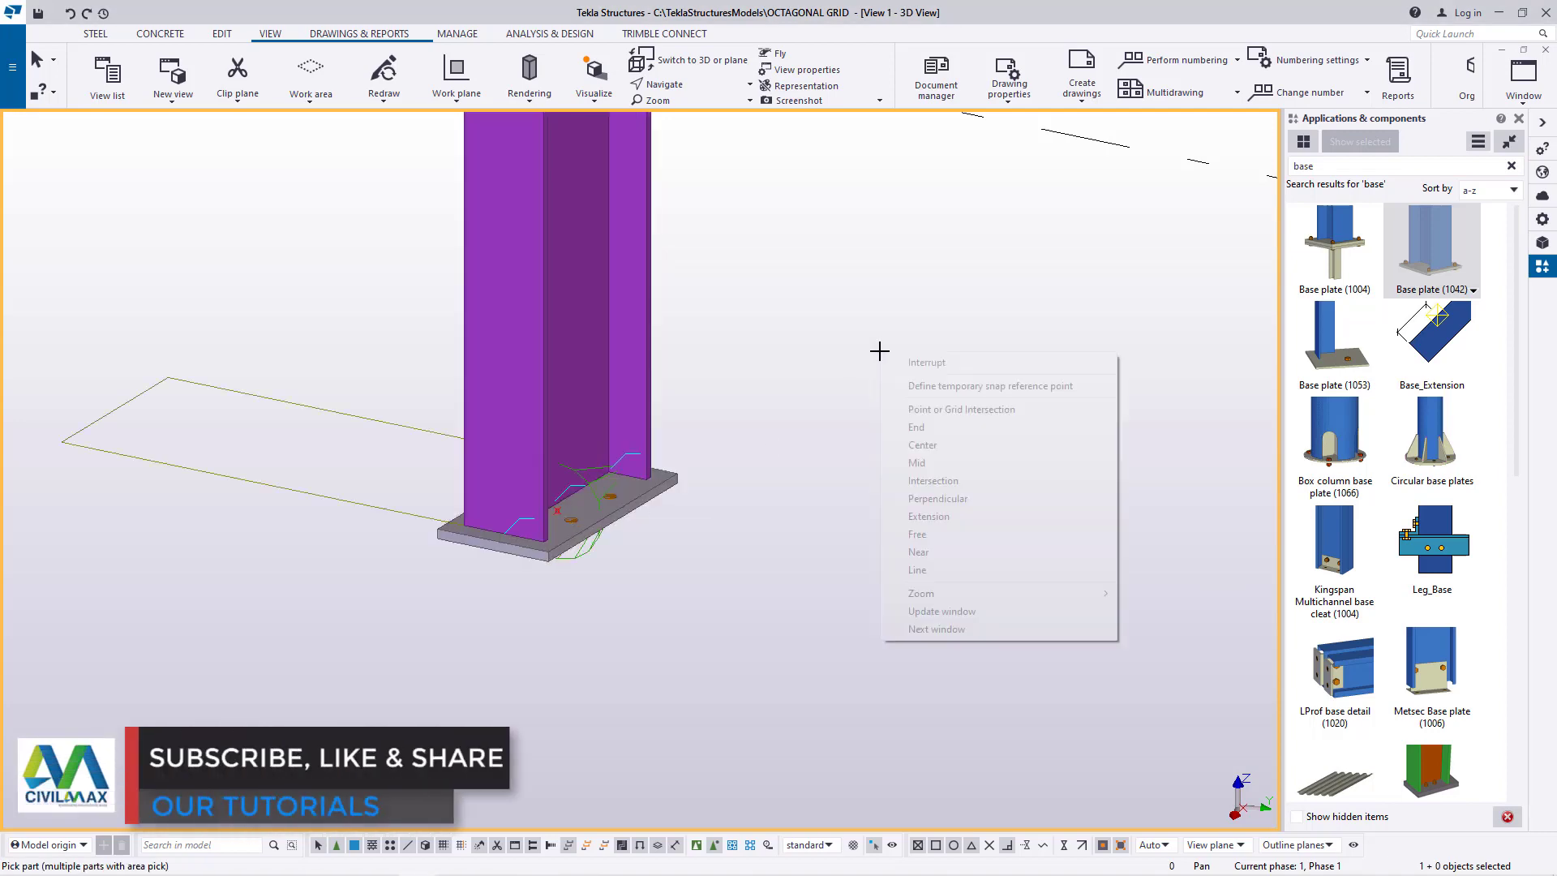
left_click(896, 354)
scroll(658, 499, "down", 3)
scroll(535, 553, "down", 5)
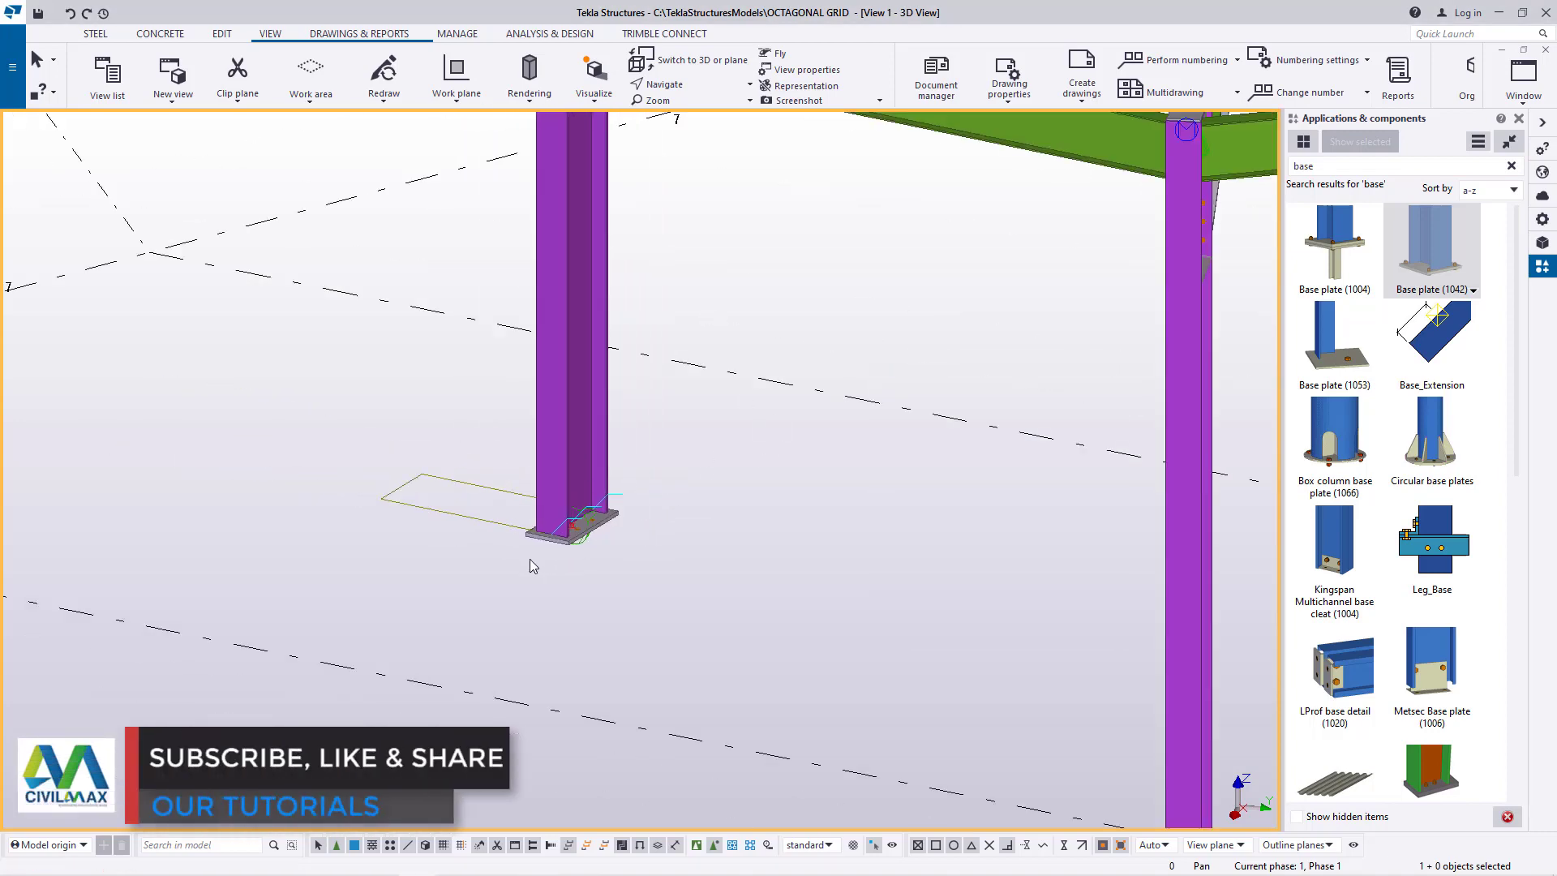
left_click(1539, 126)
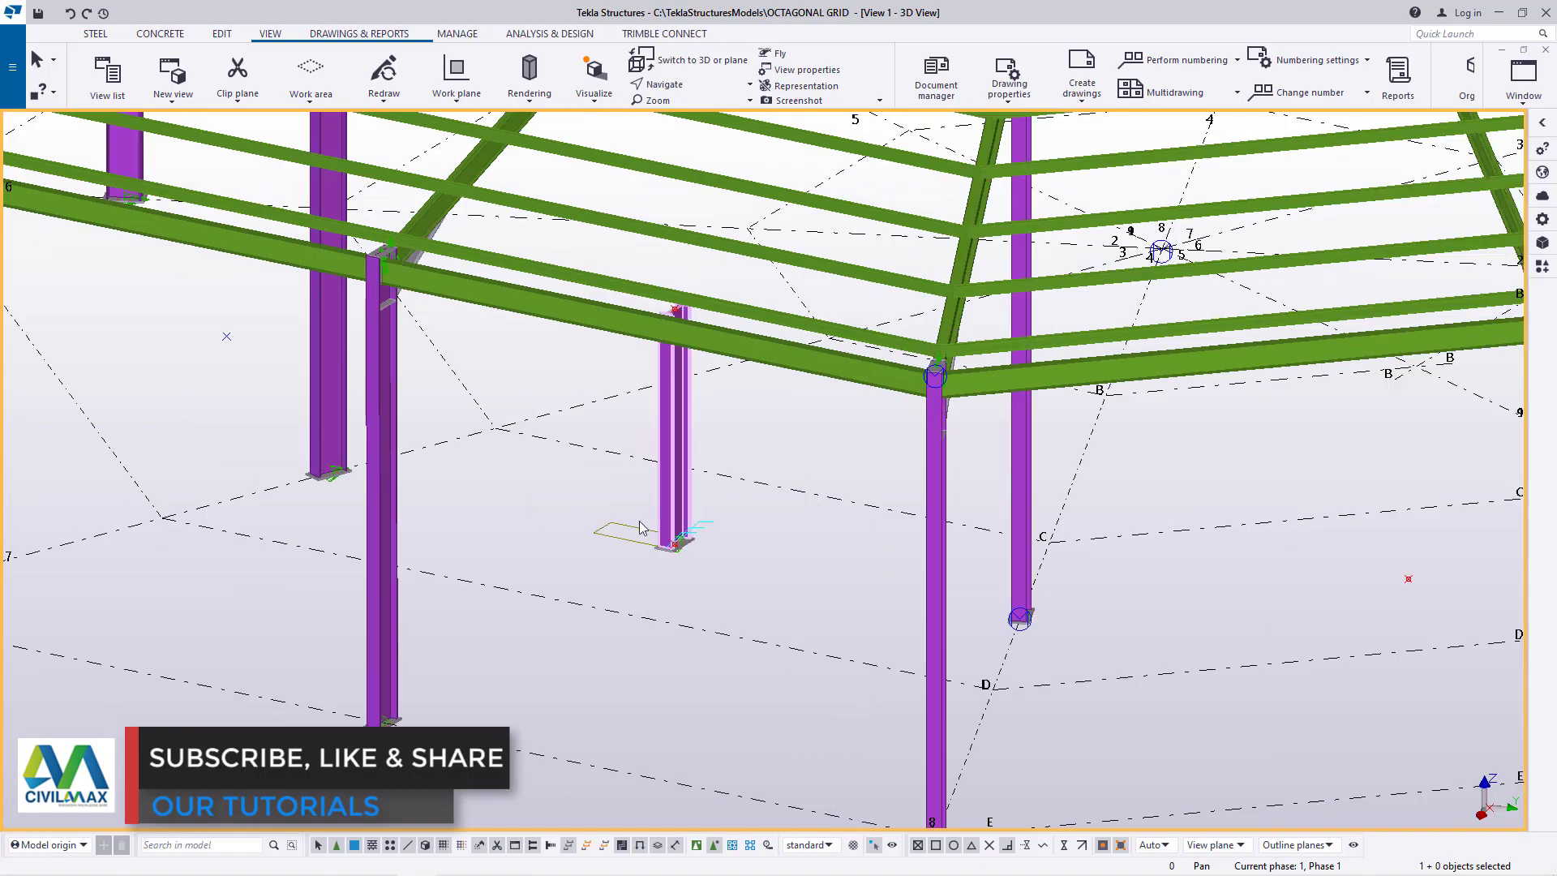
- Find and open the Polar Array component, and choose the short column with its base plate as the objects for it
scroll(704, 529, "down", 5)
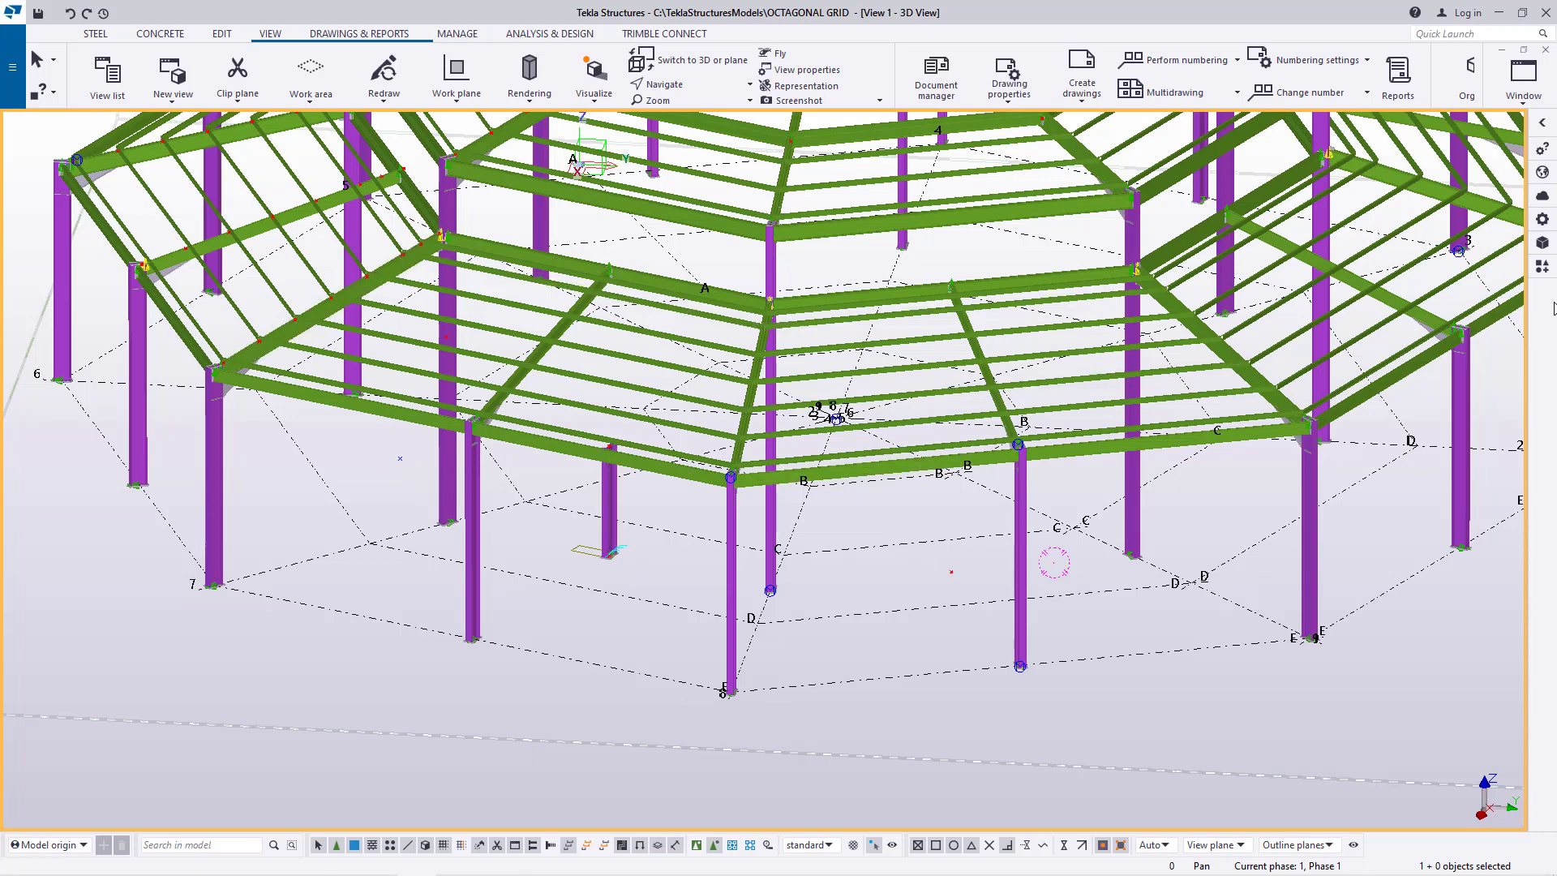
left_click(1542, 270)
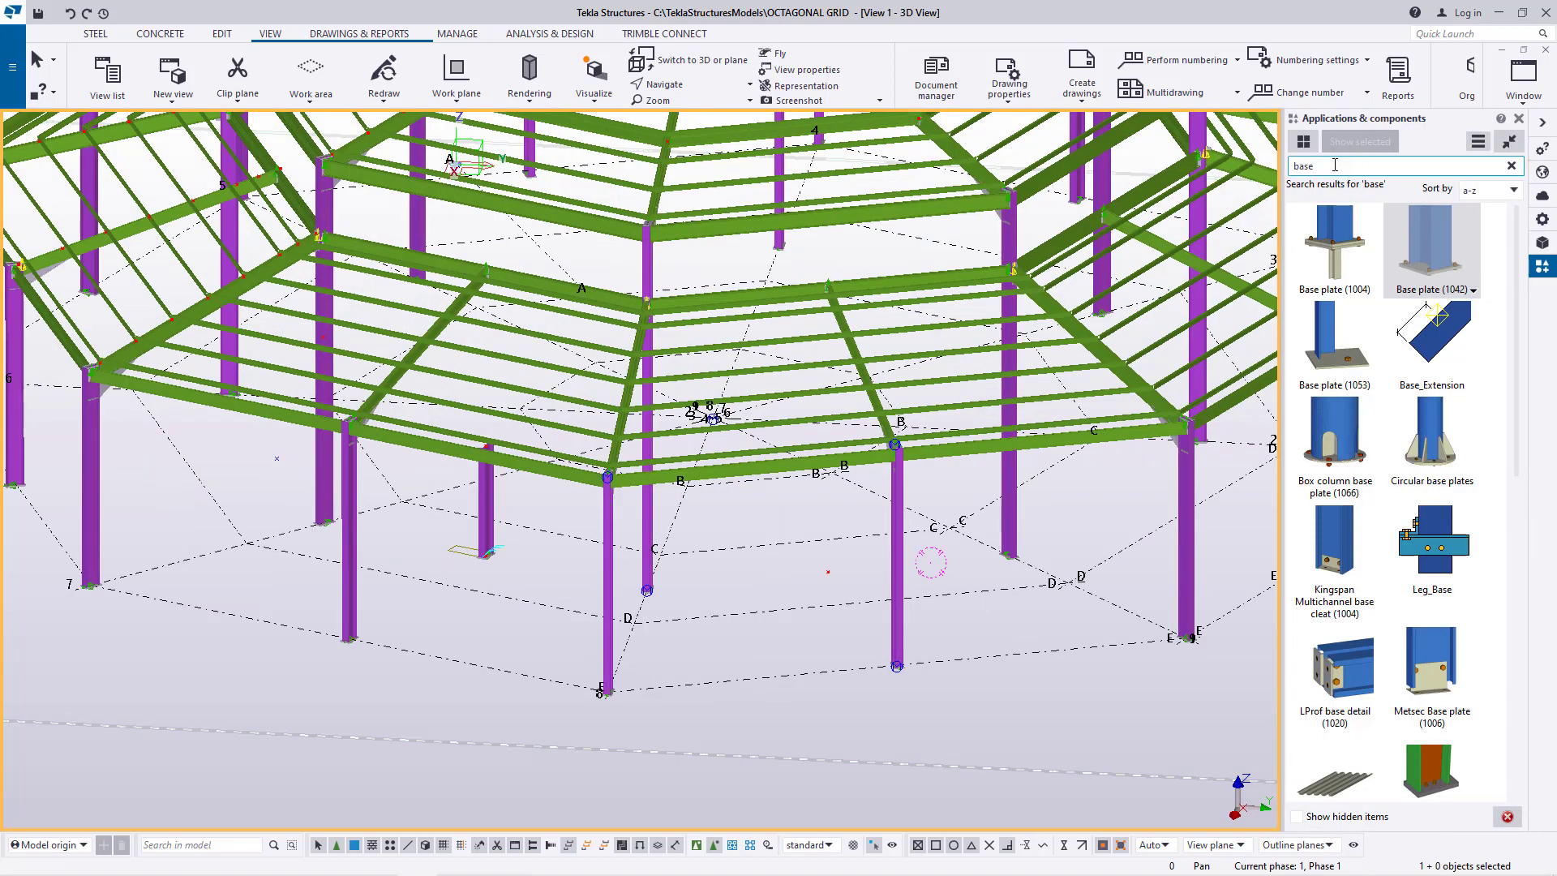
type("pol")
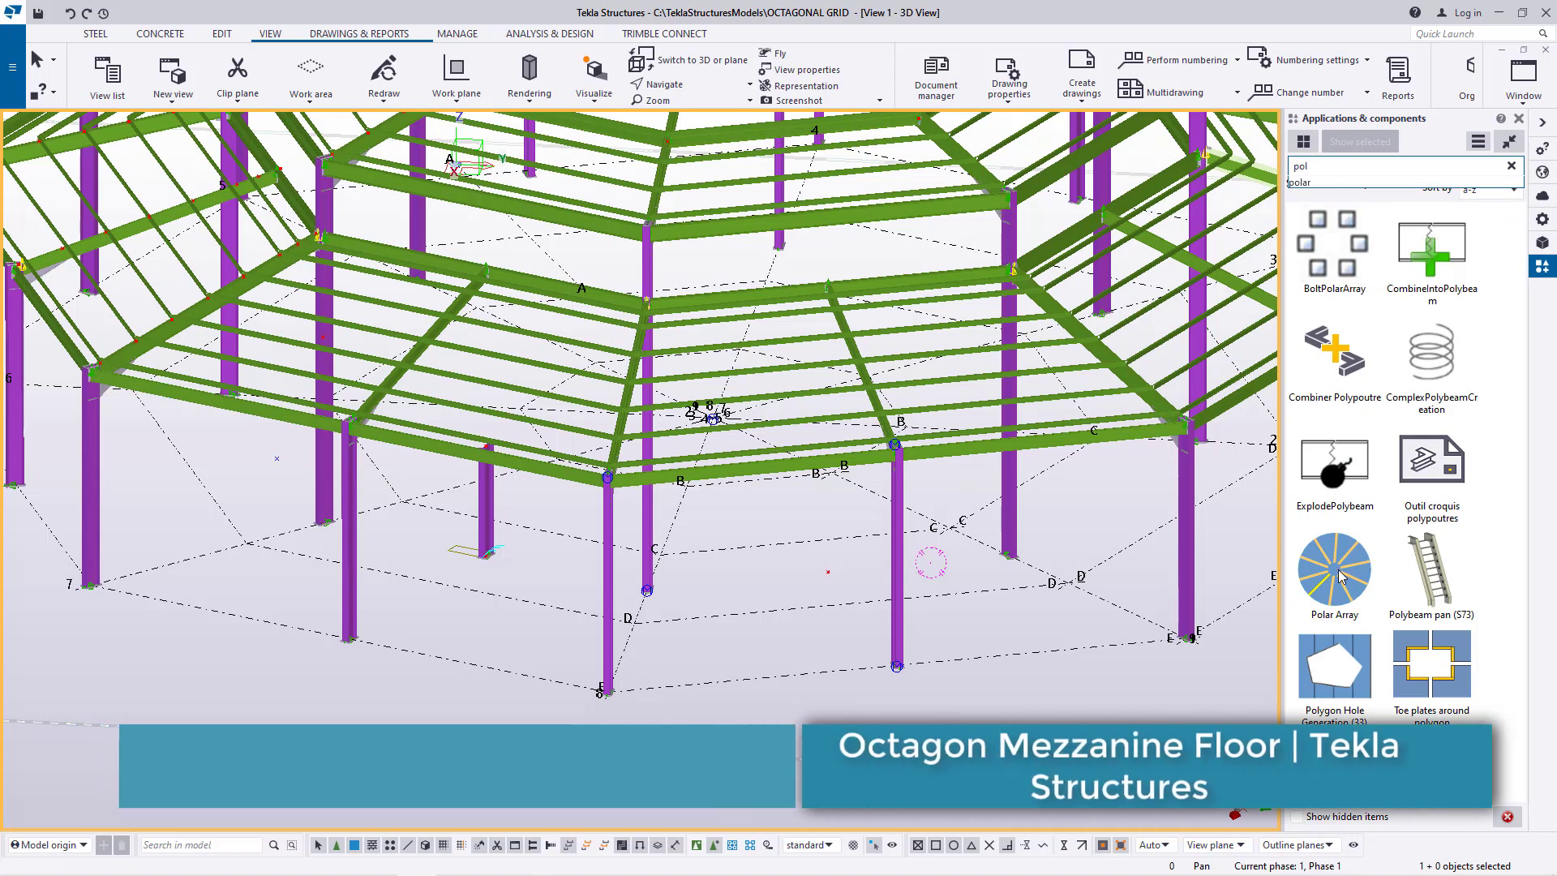
double_click(1330, 604)
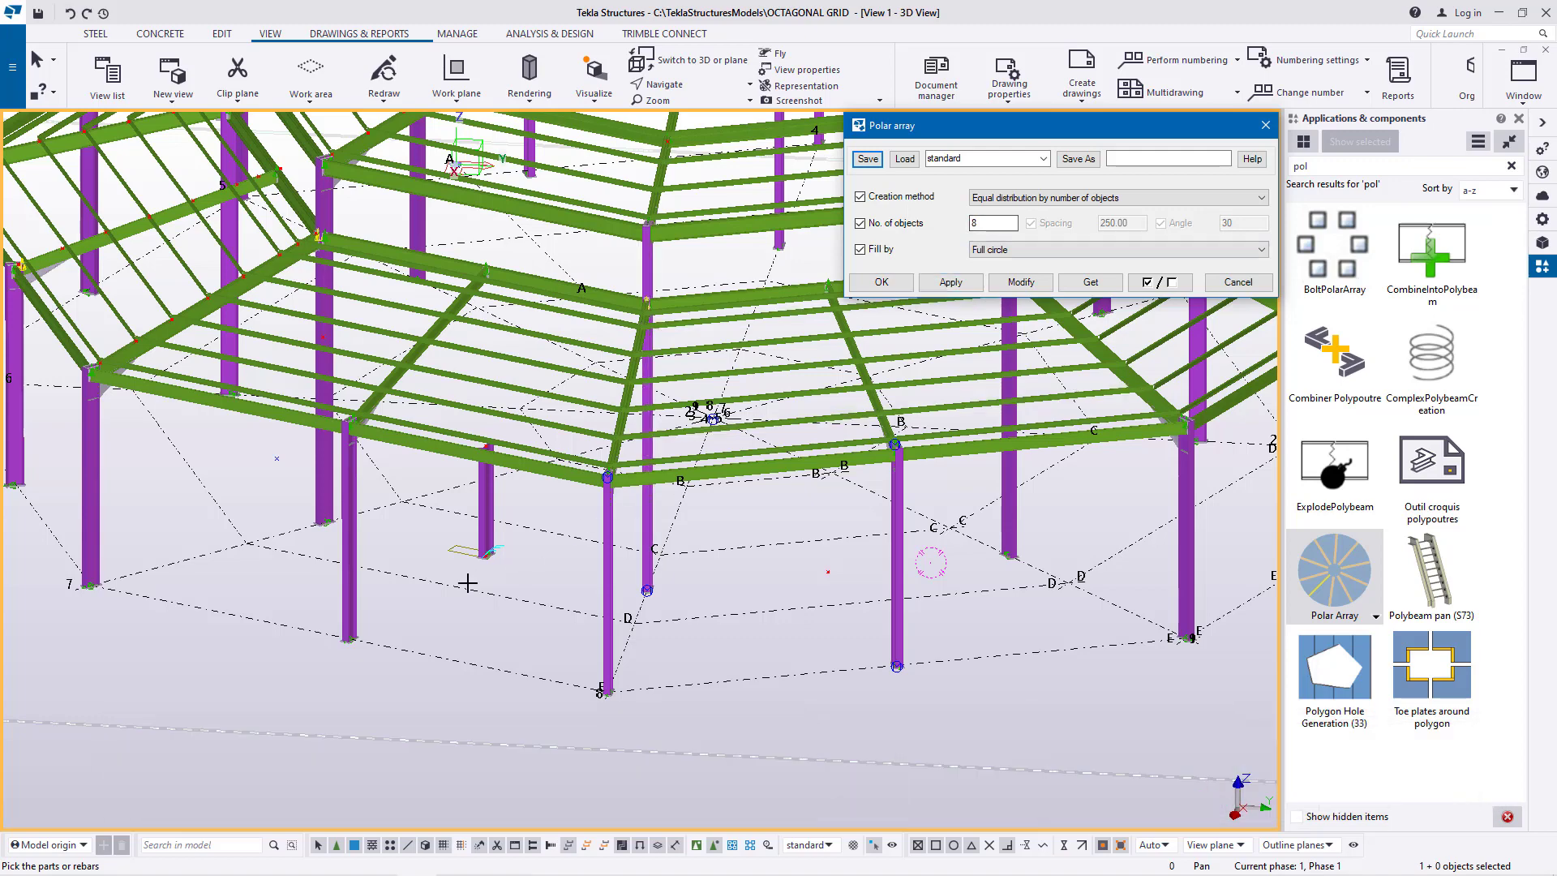
scroll(467, 582, "up", 6)
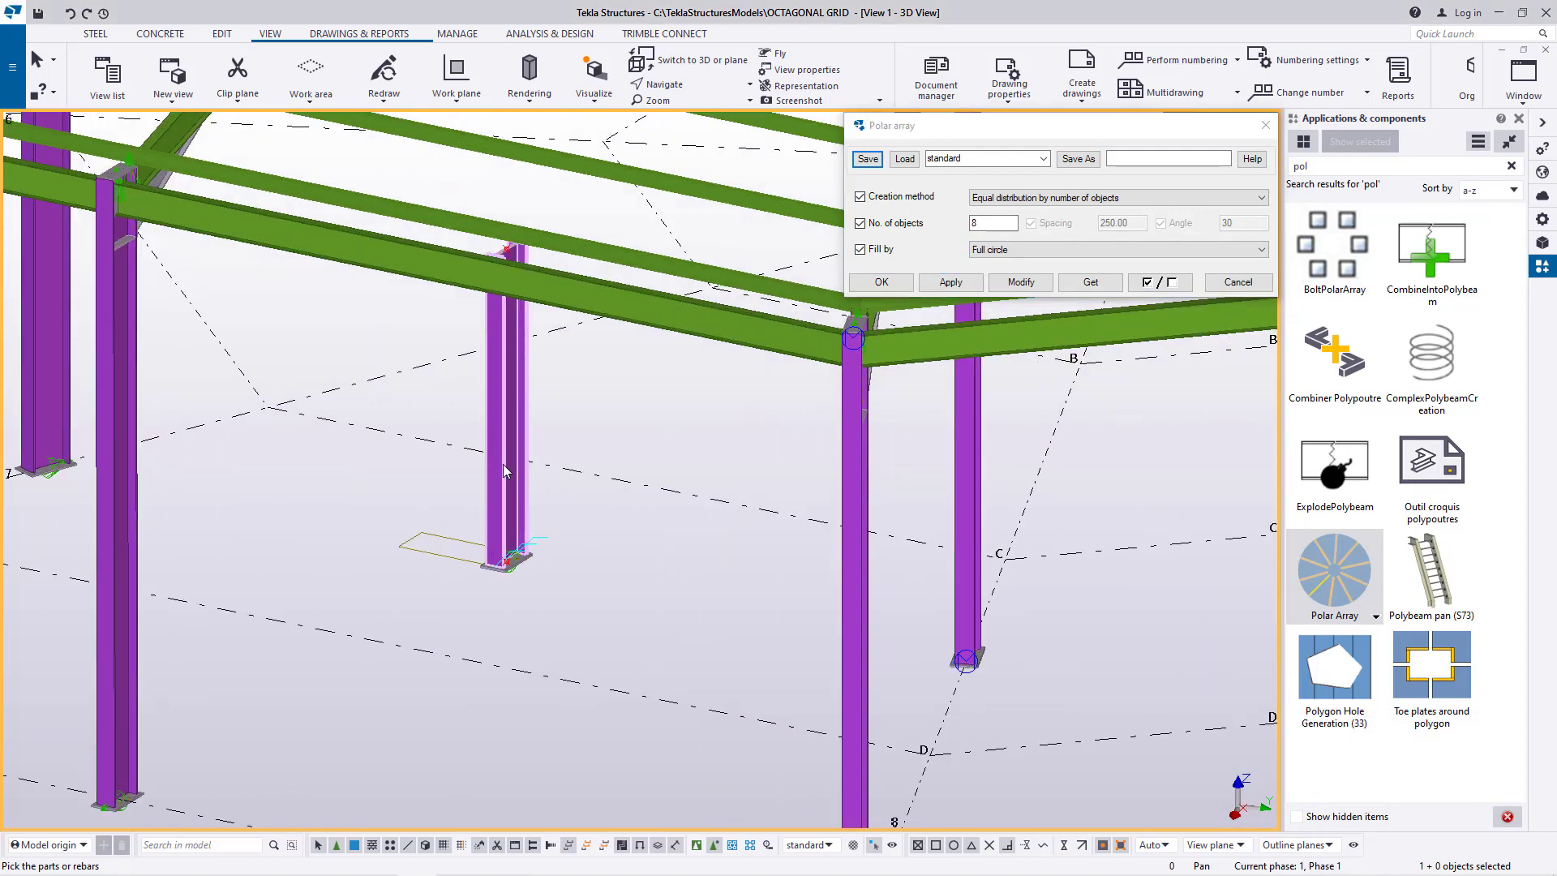
scroll(522, 548, "up", 4)
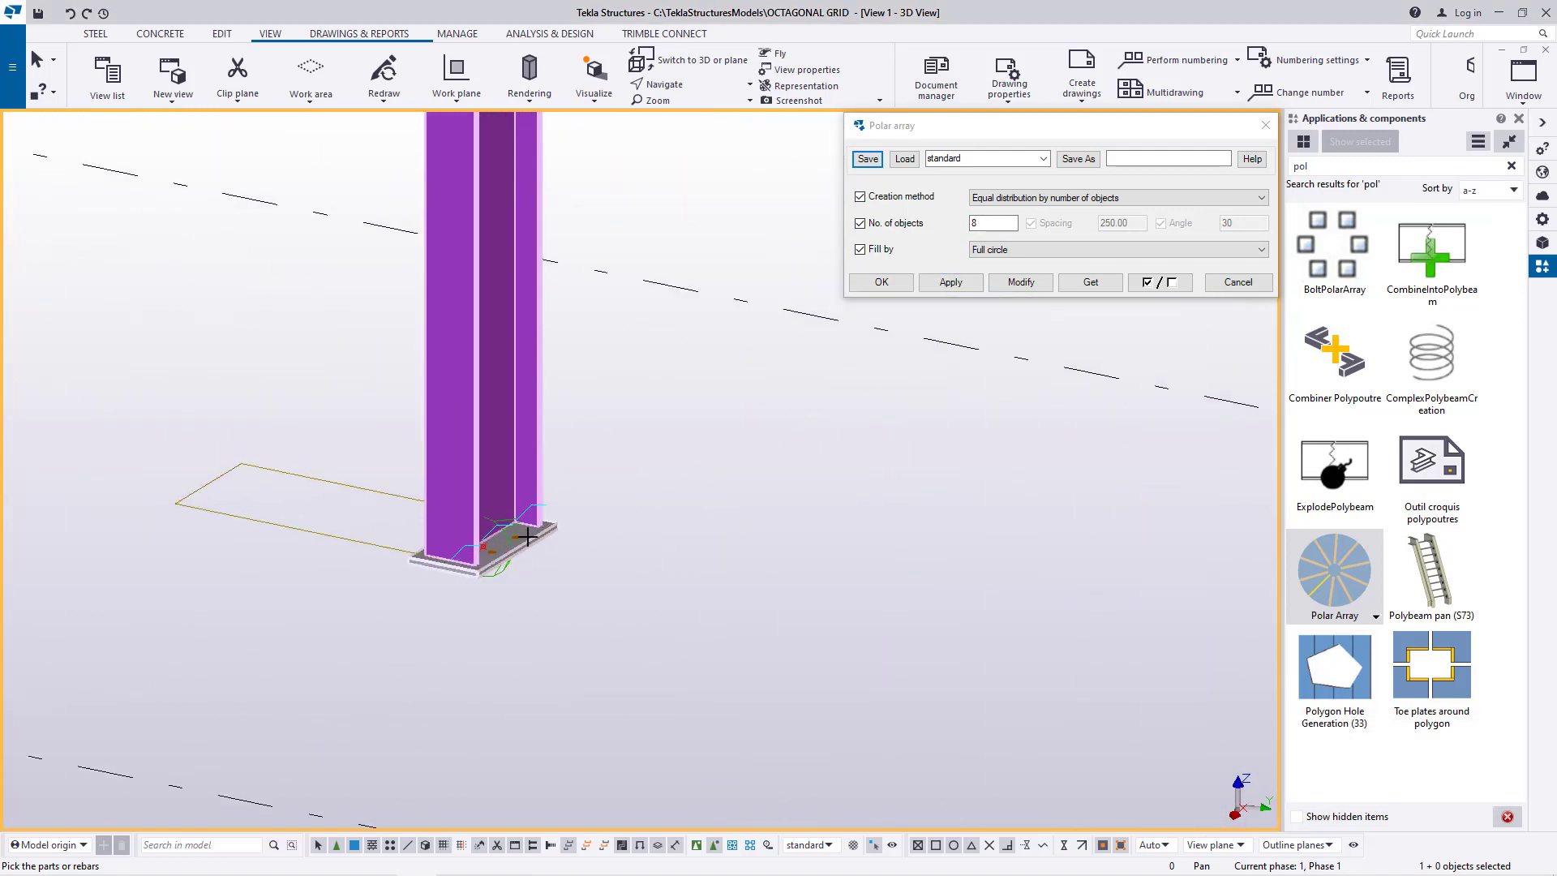
scroll(531, 531, "up", 3)
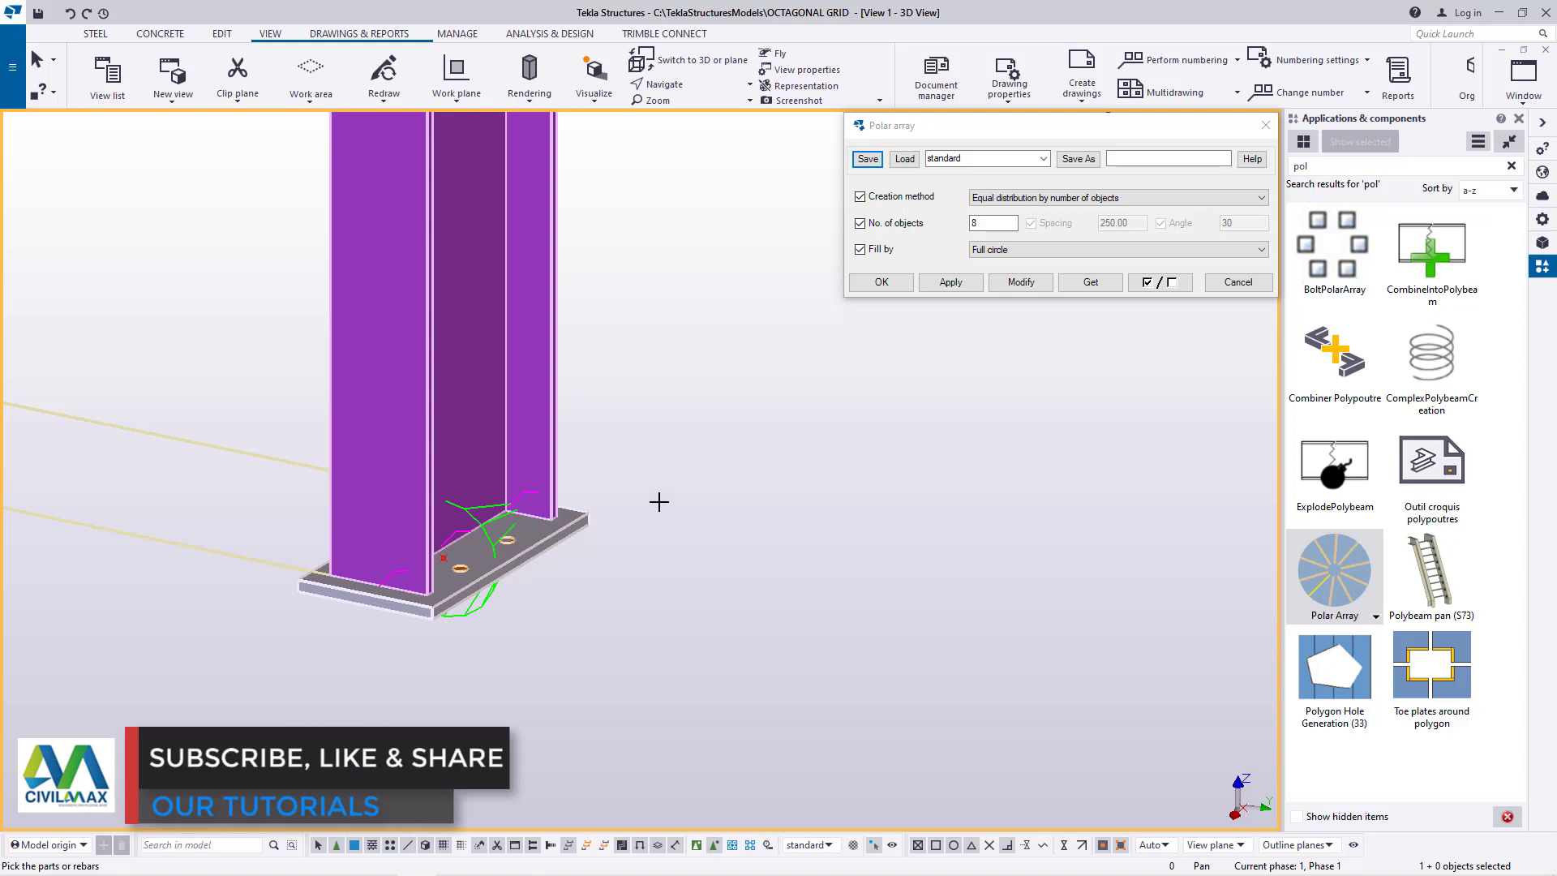
scroll(568, 506, "down", 2)
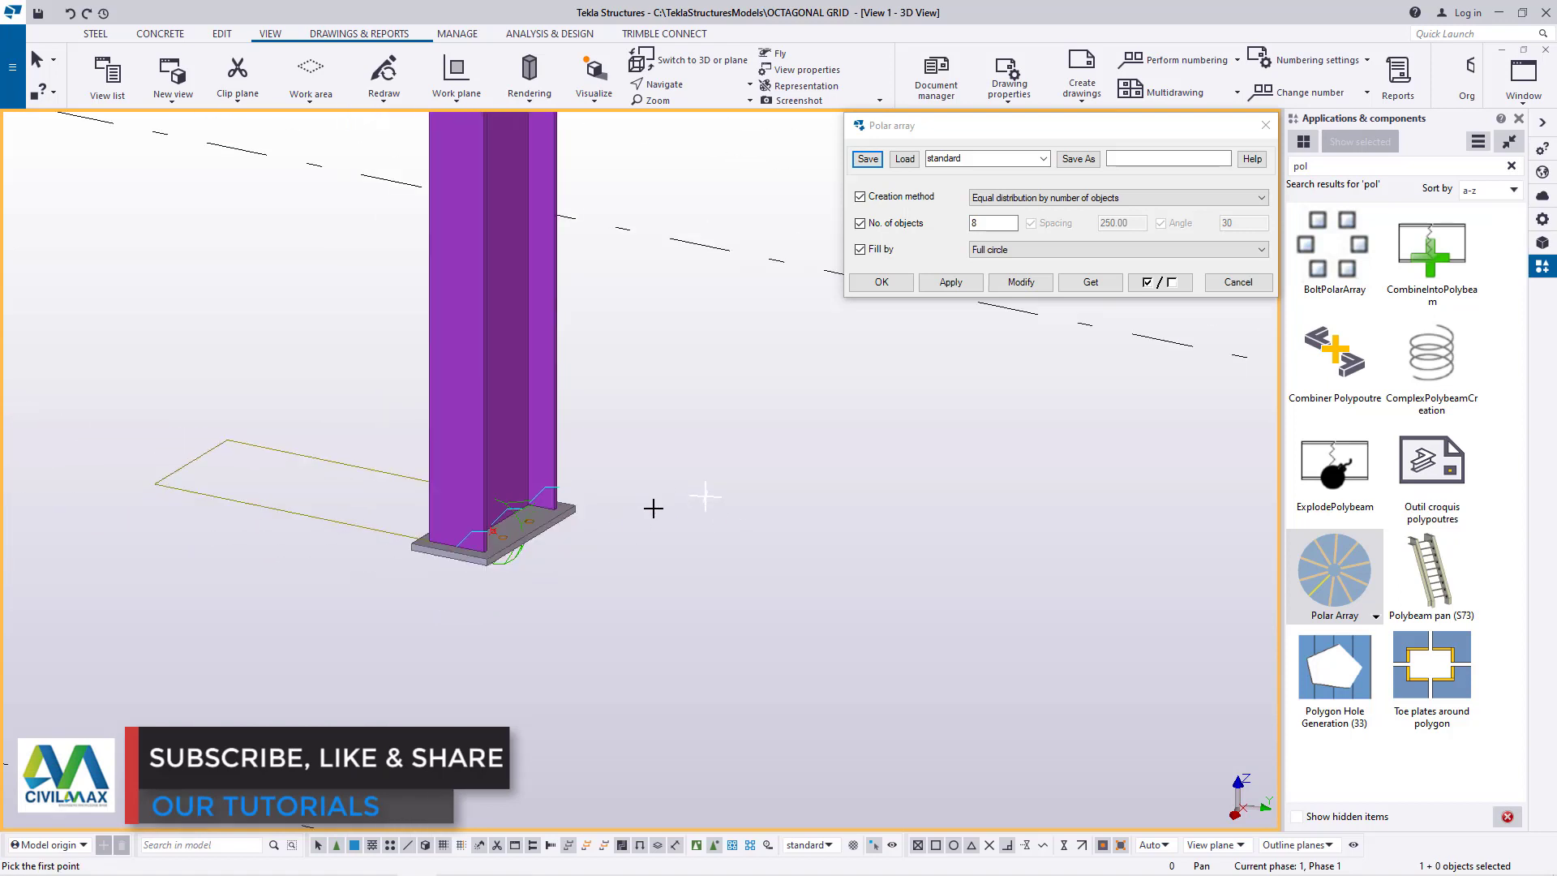
- Array the short column and base plate as 8 objects over a full circle through its base point and the neighbouring bays' midpoints
scroll(511, 542, "up", 5)
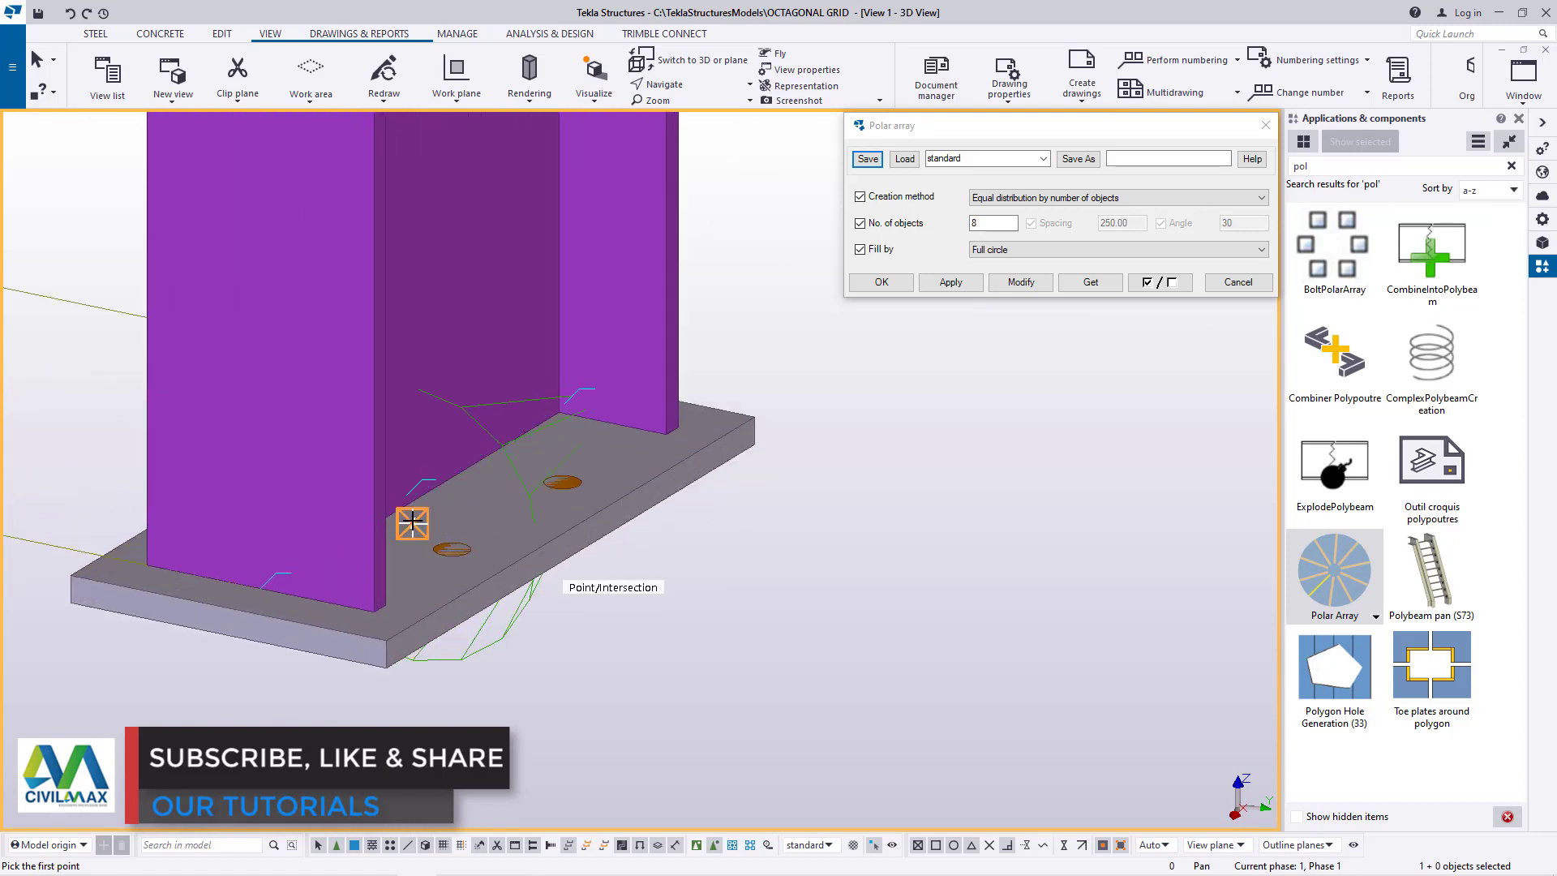
left_click(412, 524)
scroll(705, 563, "down", 8)
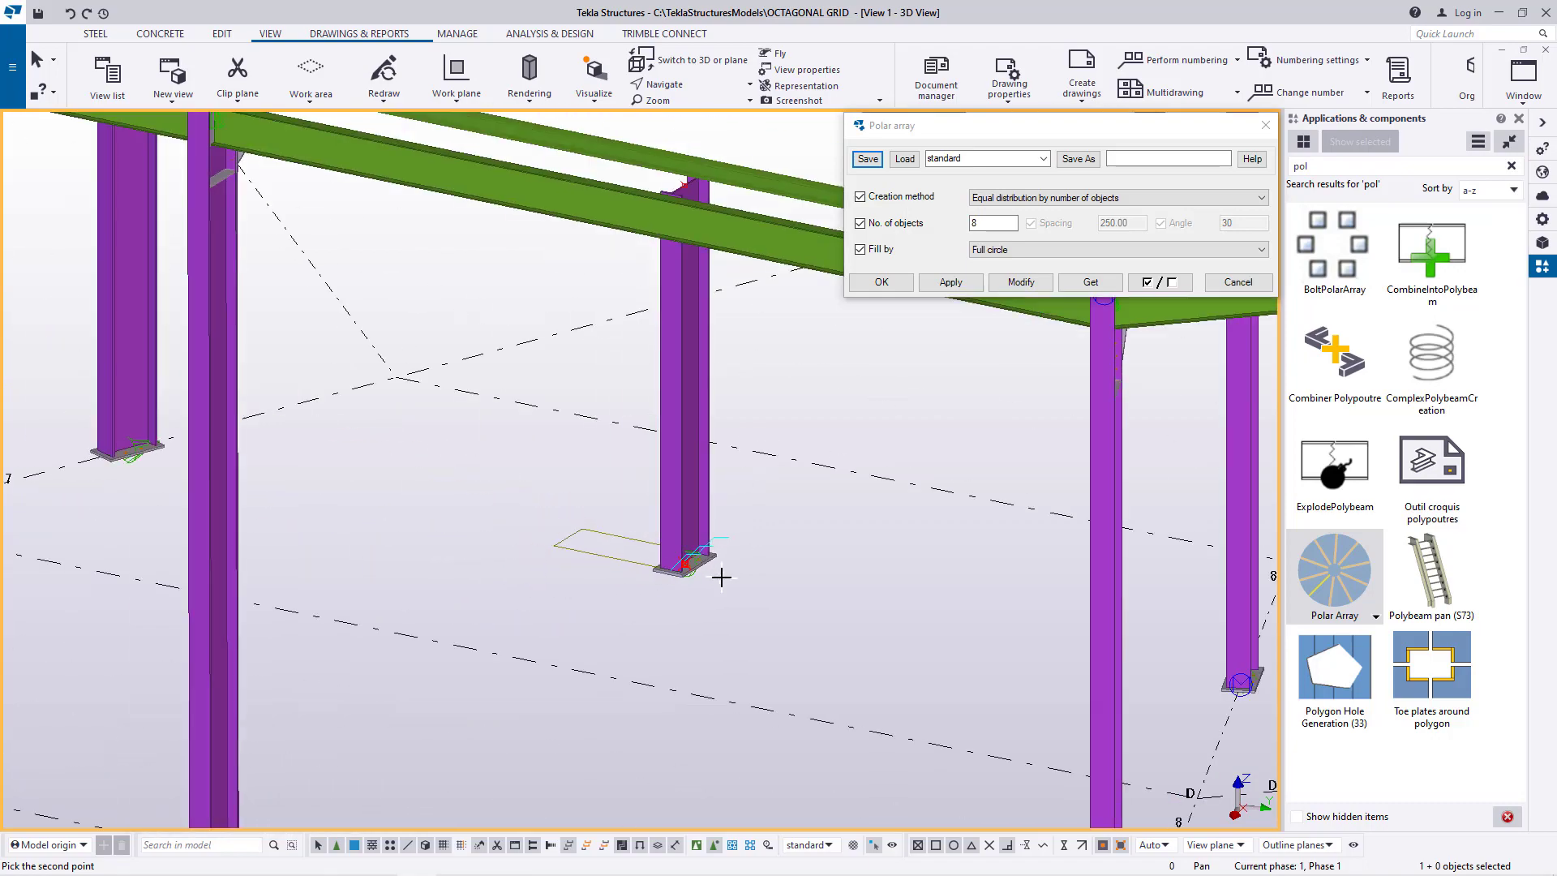
scroll(489, 466, "up", 5)
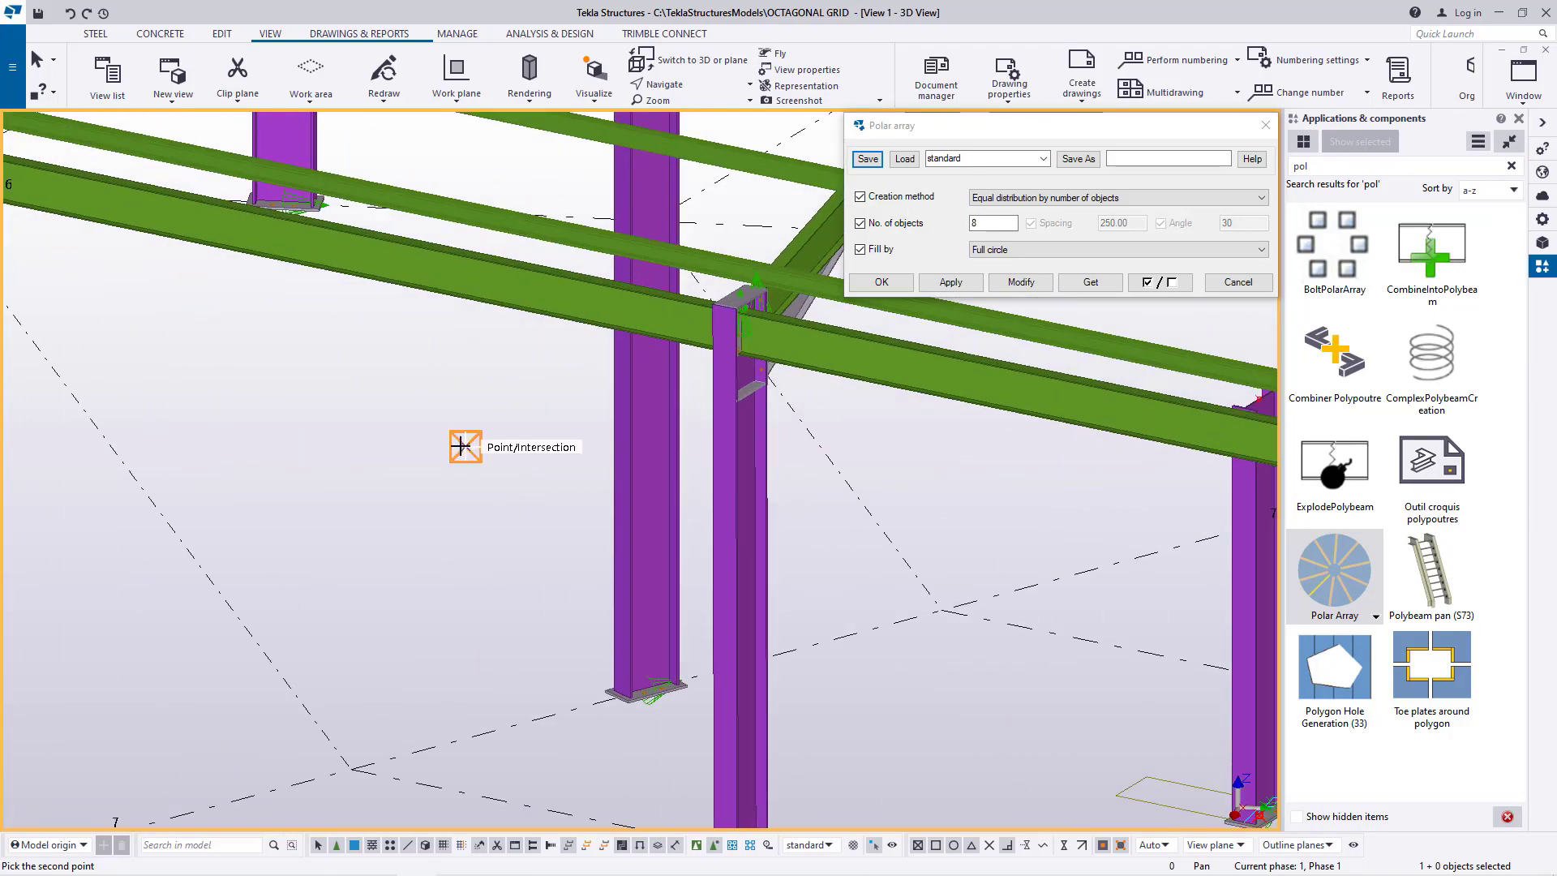
scroll(464, 448, "down", 6)
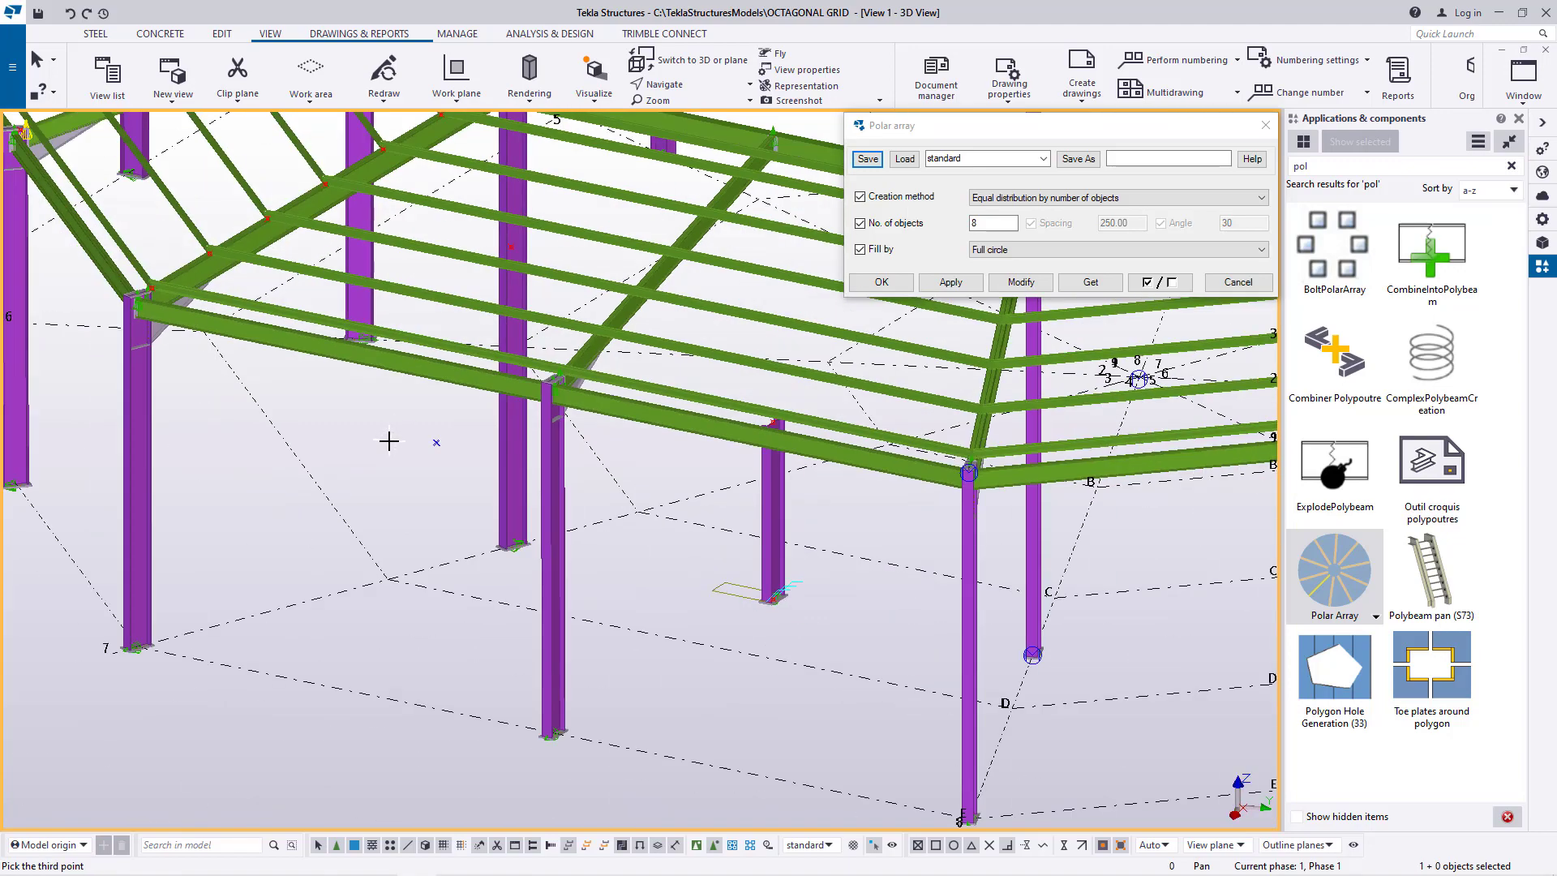
scroll(1002, 572, "up", 3)
scroll(999, 568, "up", 2)
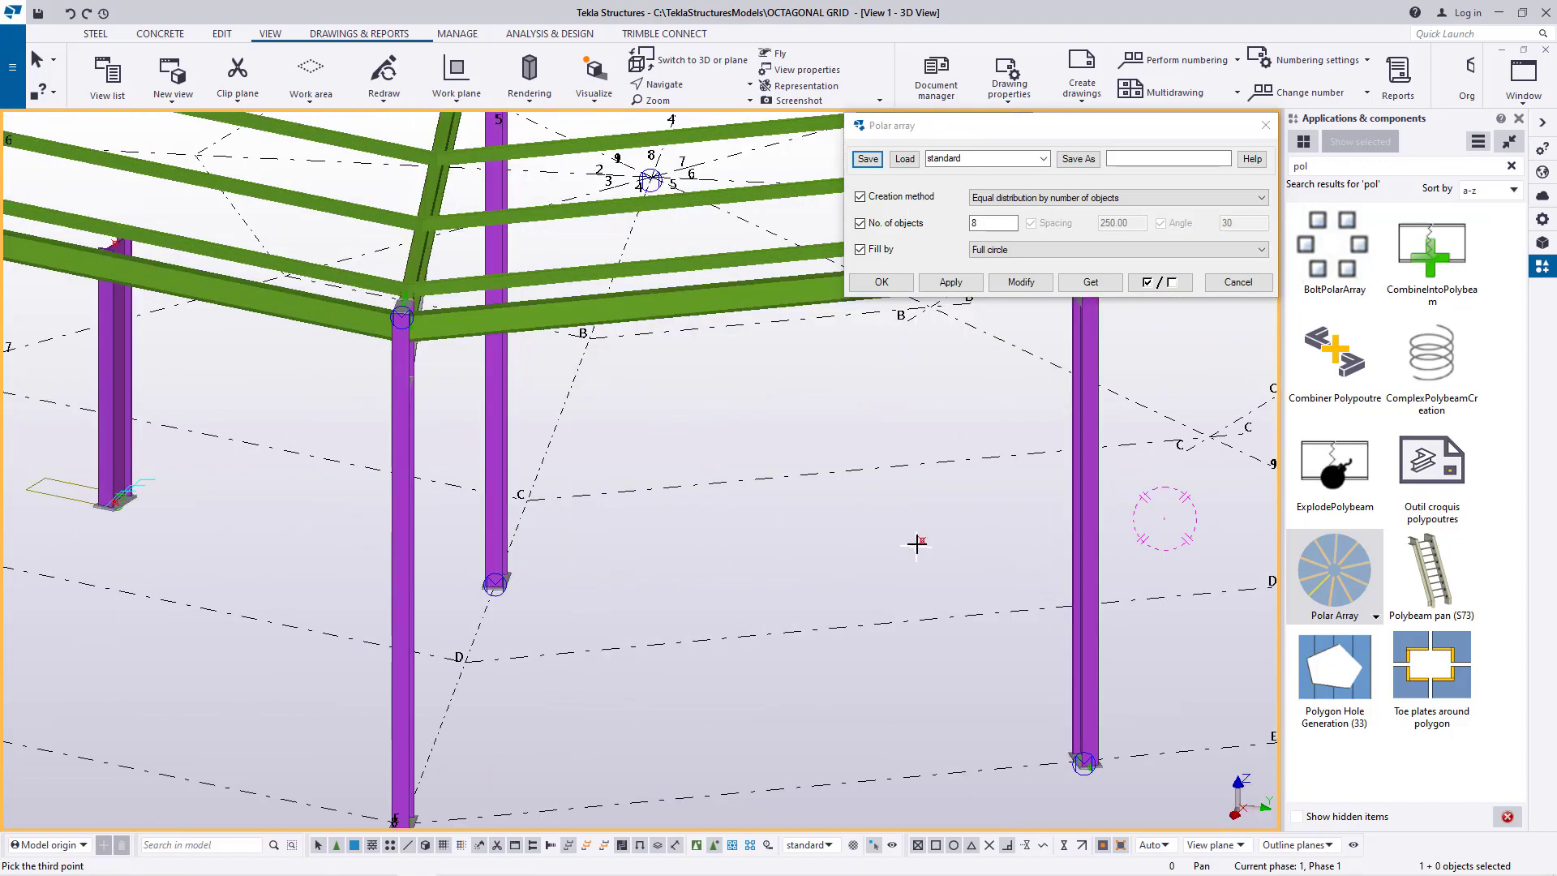
left_click(922, 540)
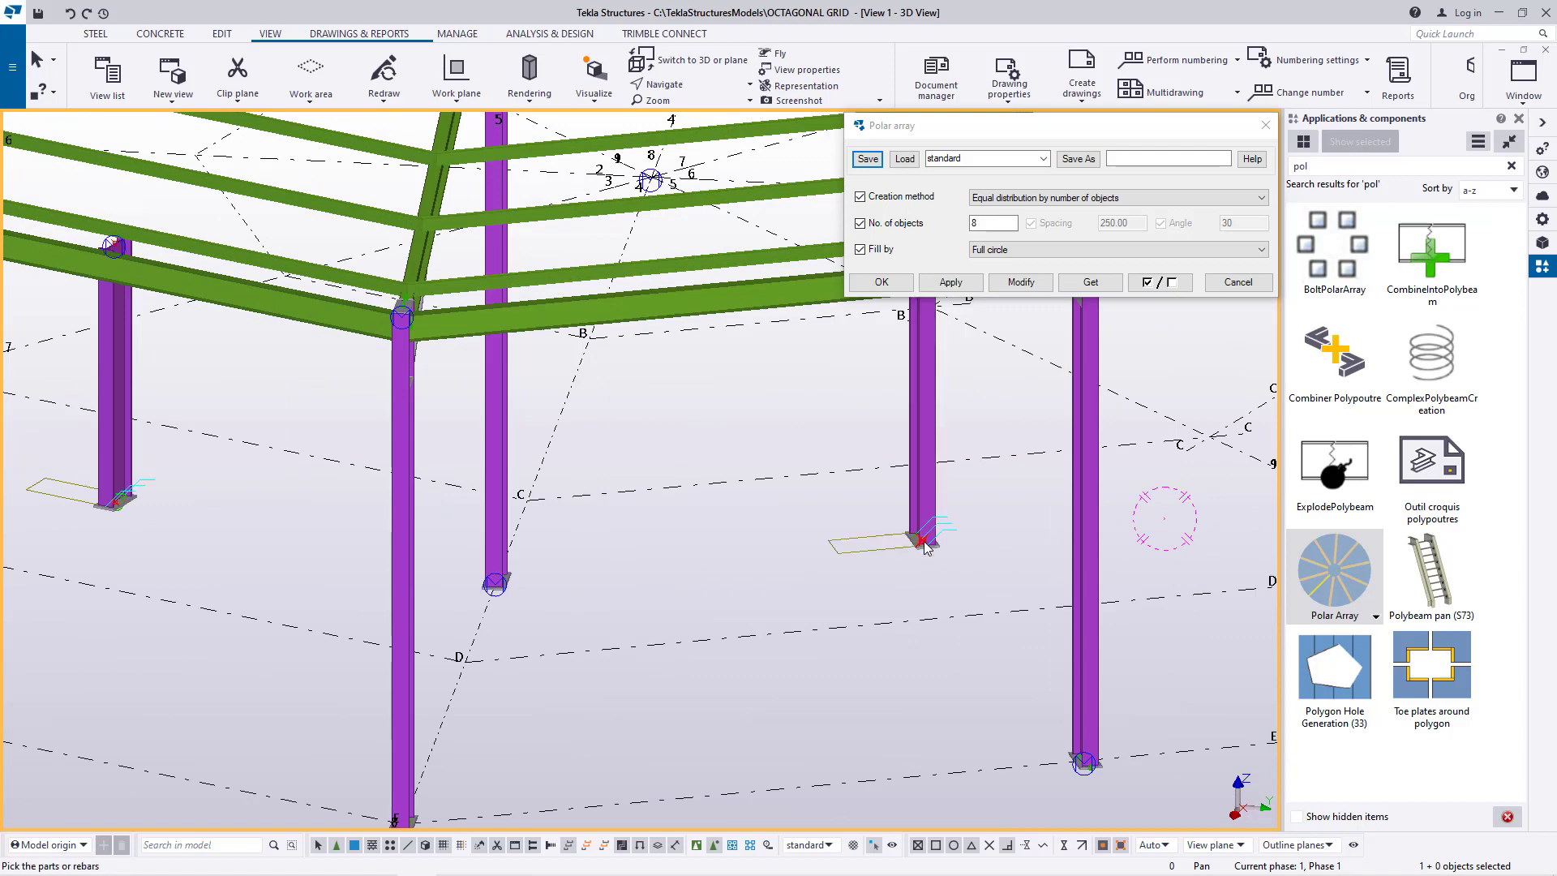
- End the Polar Array command, close its settings dialog and collapse the Applications & components pane
right_click(739, 519)
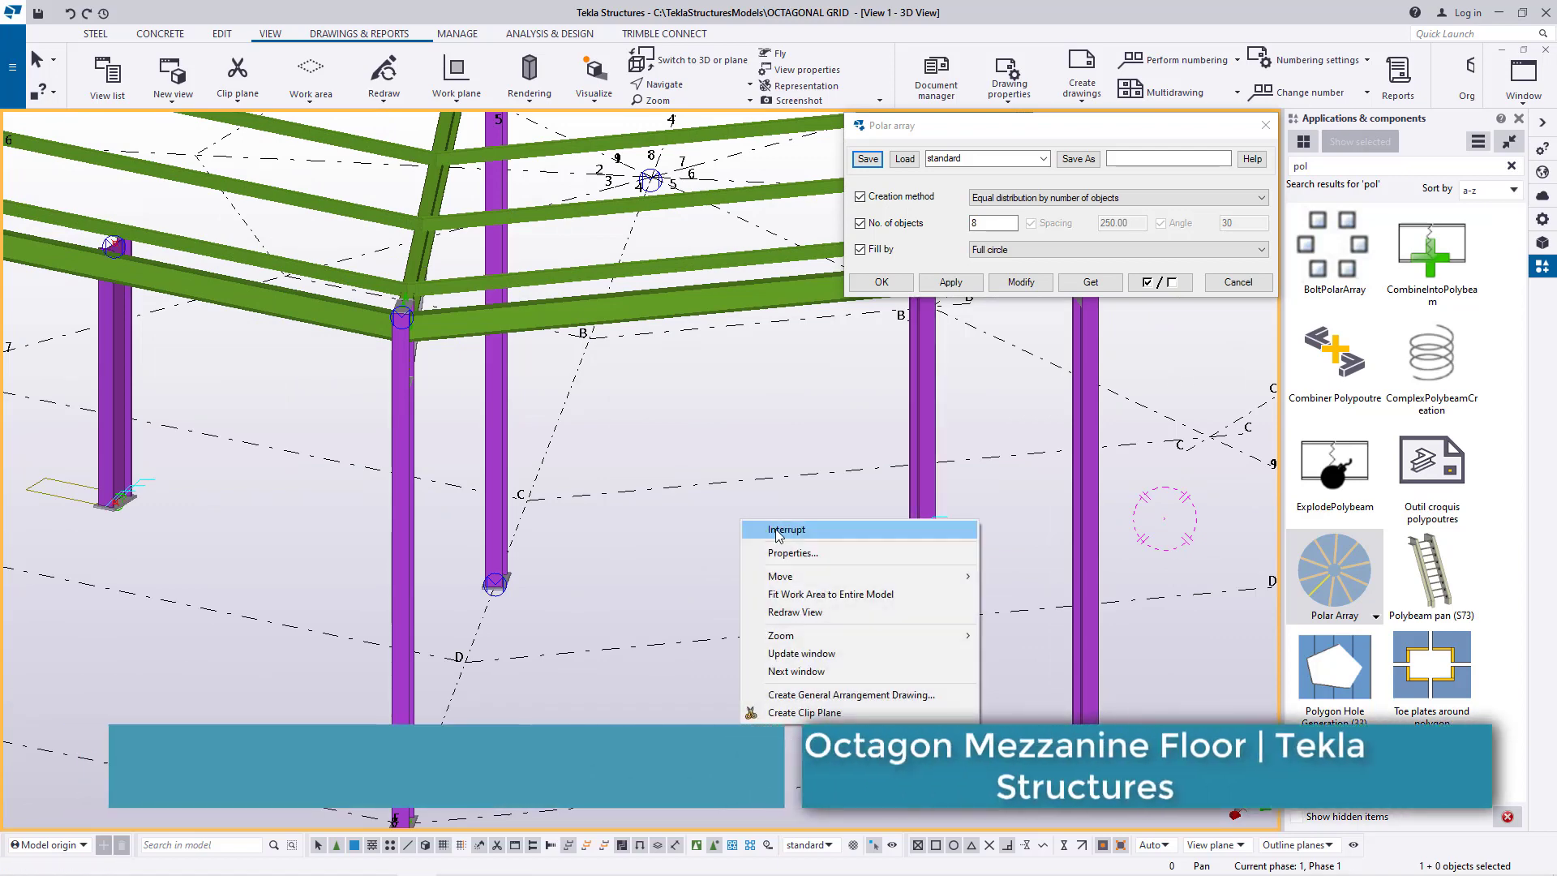
left_click(762, 529)
scroll(779, 674, "down", 5)
left_click(899, 287)
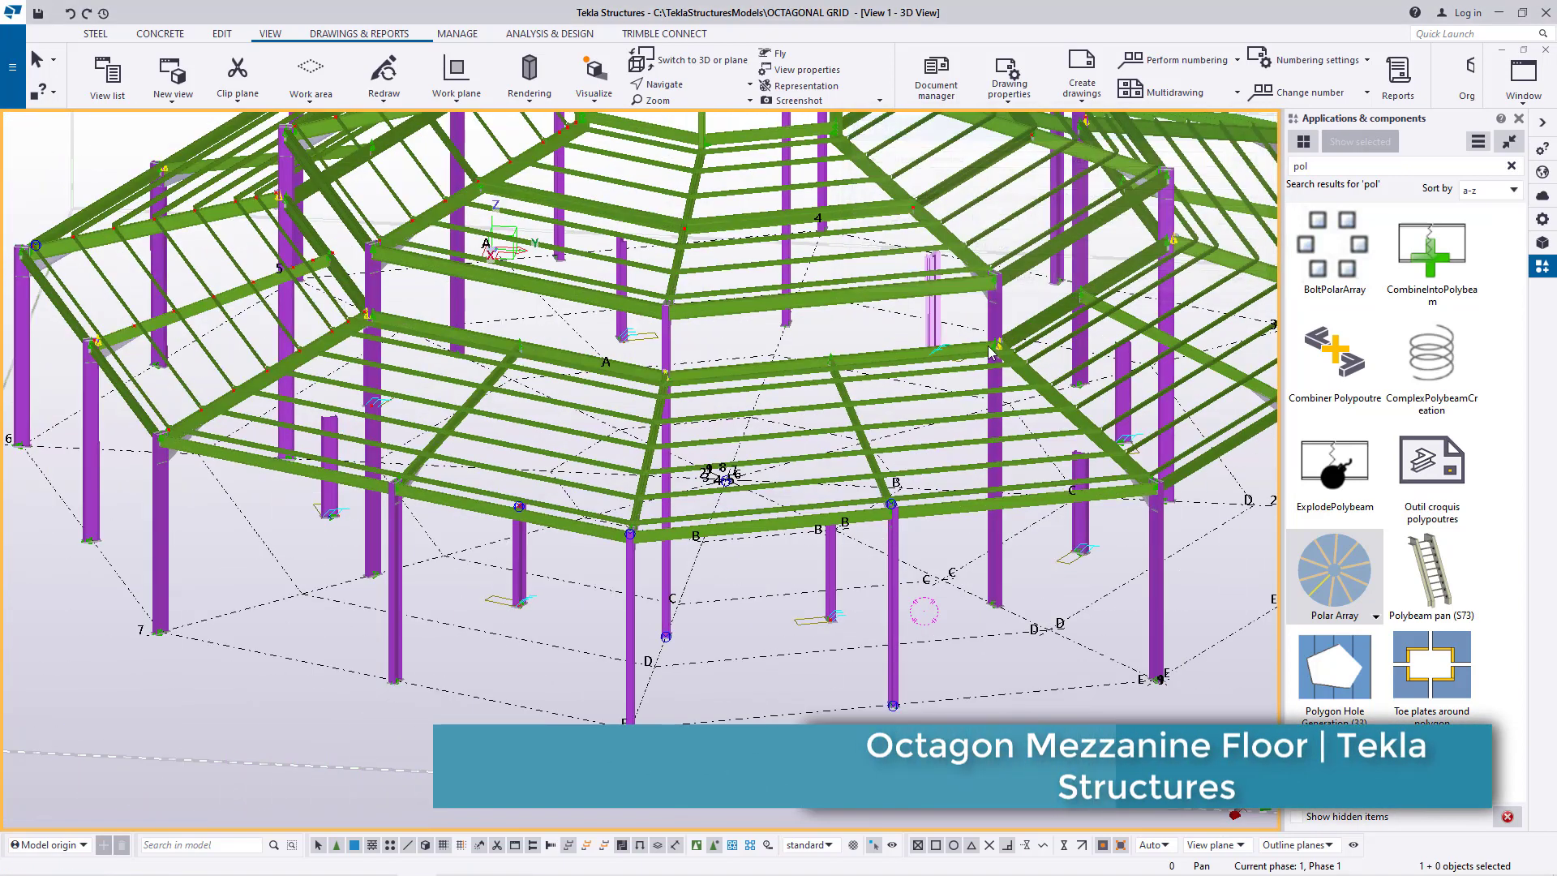
left_click(1544, 123)
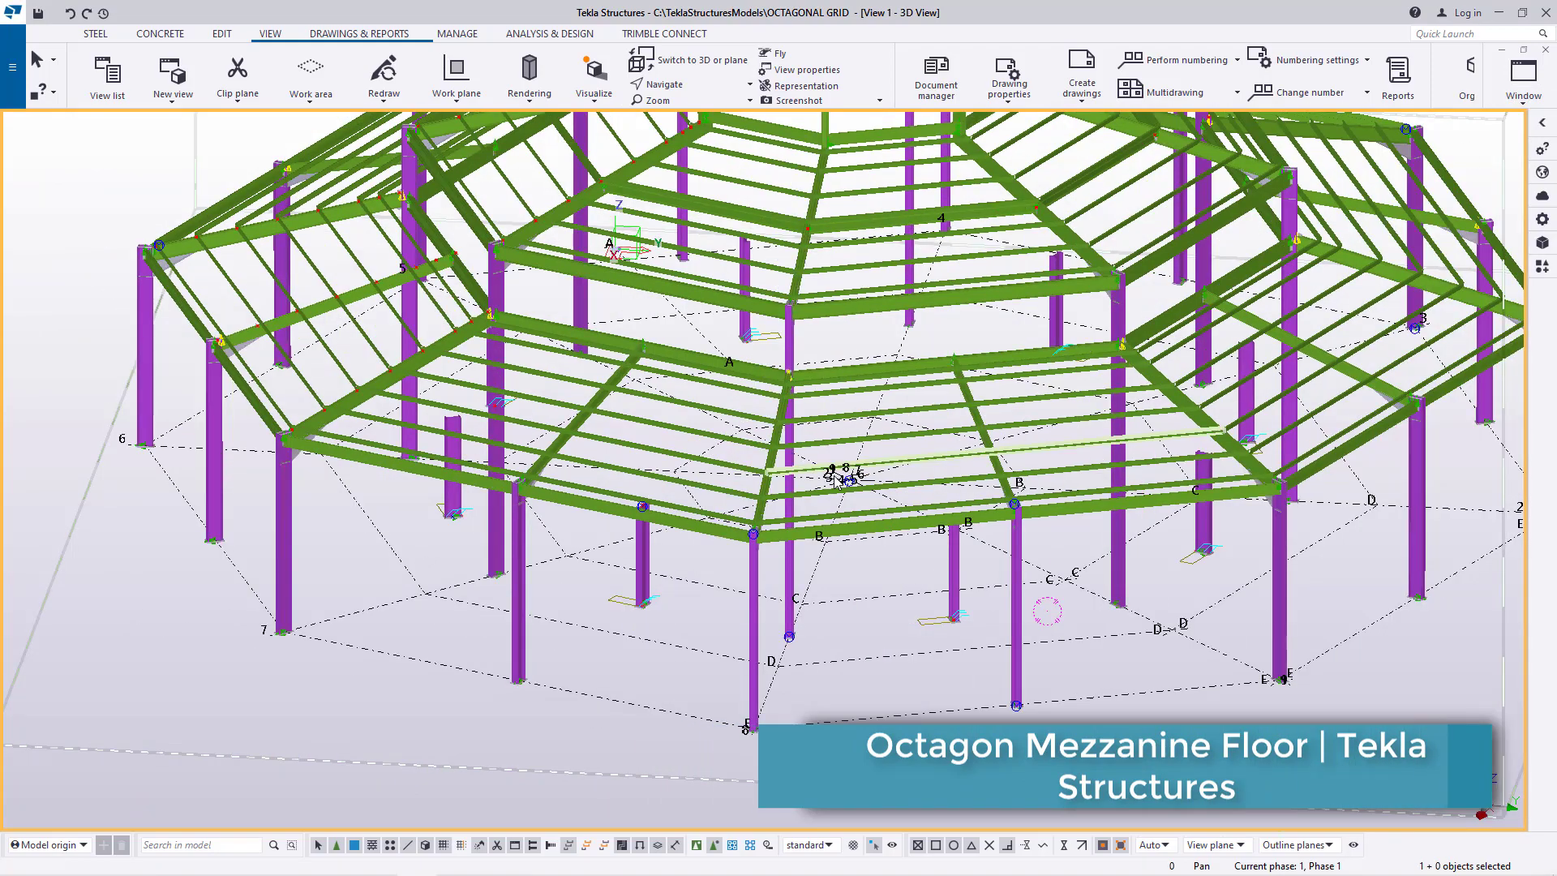
- Examine the arrayed short columns and their base plates around the octagonal frame from several angles
scroll(840, 479, "up", 3)
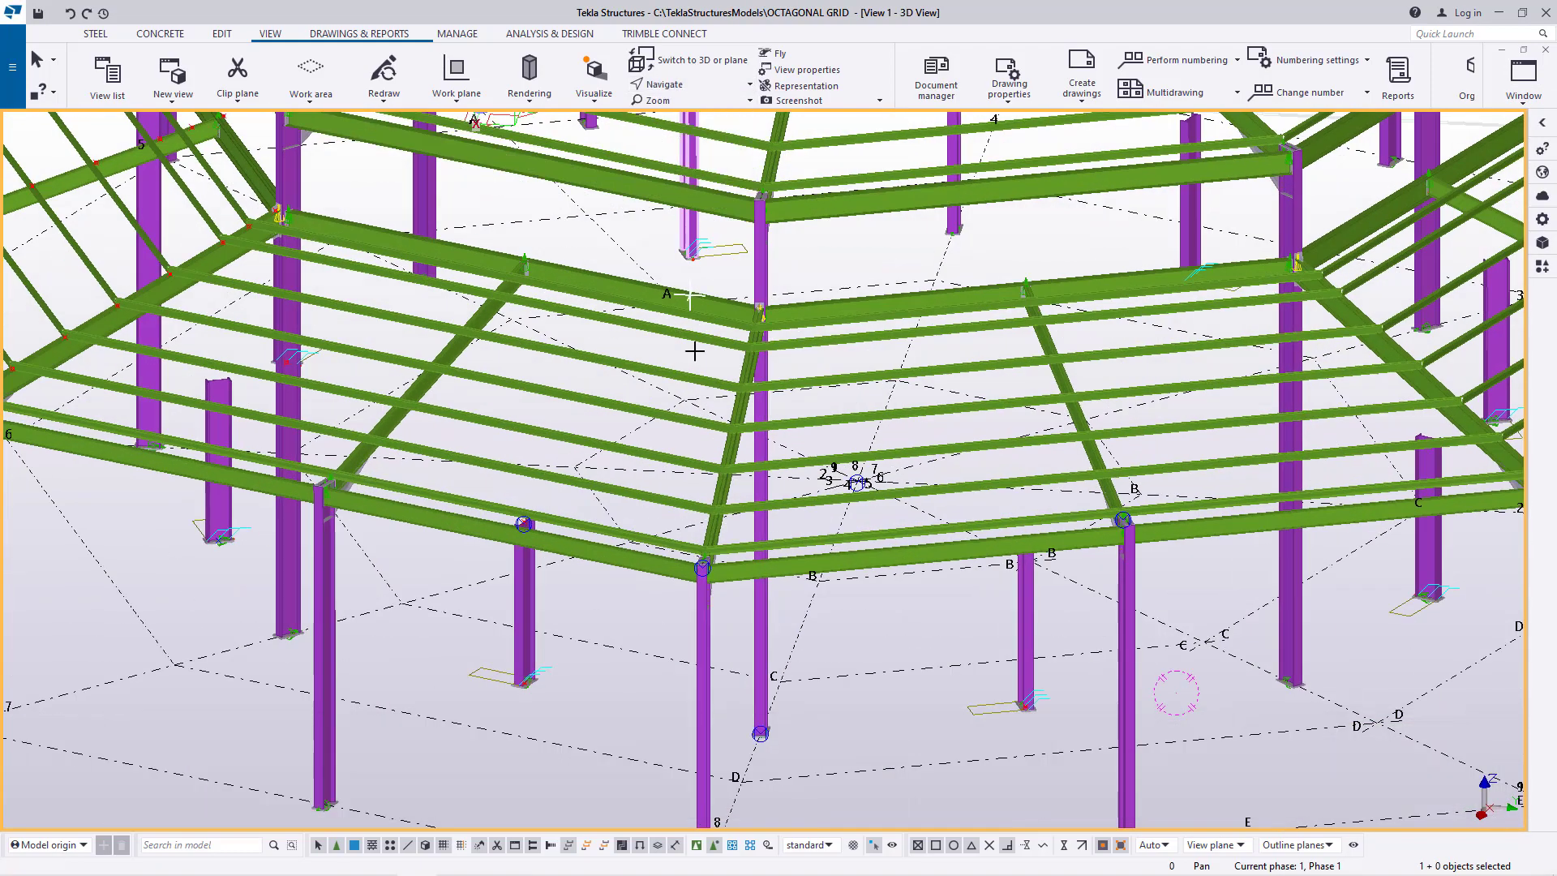
middle_click_drag(722, 546, 849, 653, "ctrl")
scroll(849, 652, "down", 3)
middle_click_drag(737, 537, 665, 498, "ctrl")
scroll(685, 533, "up", 10)
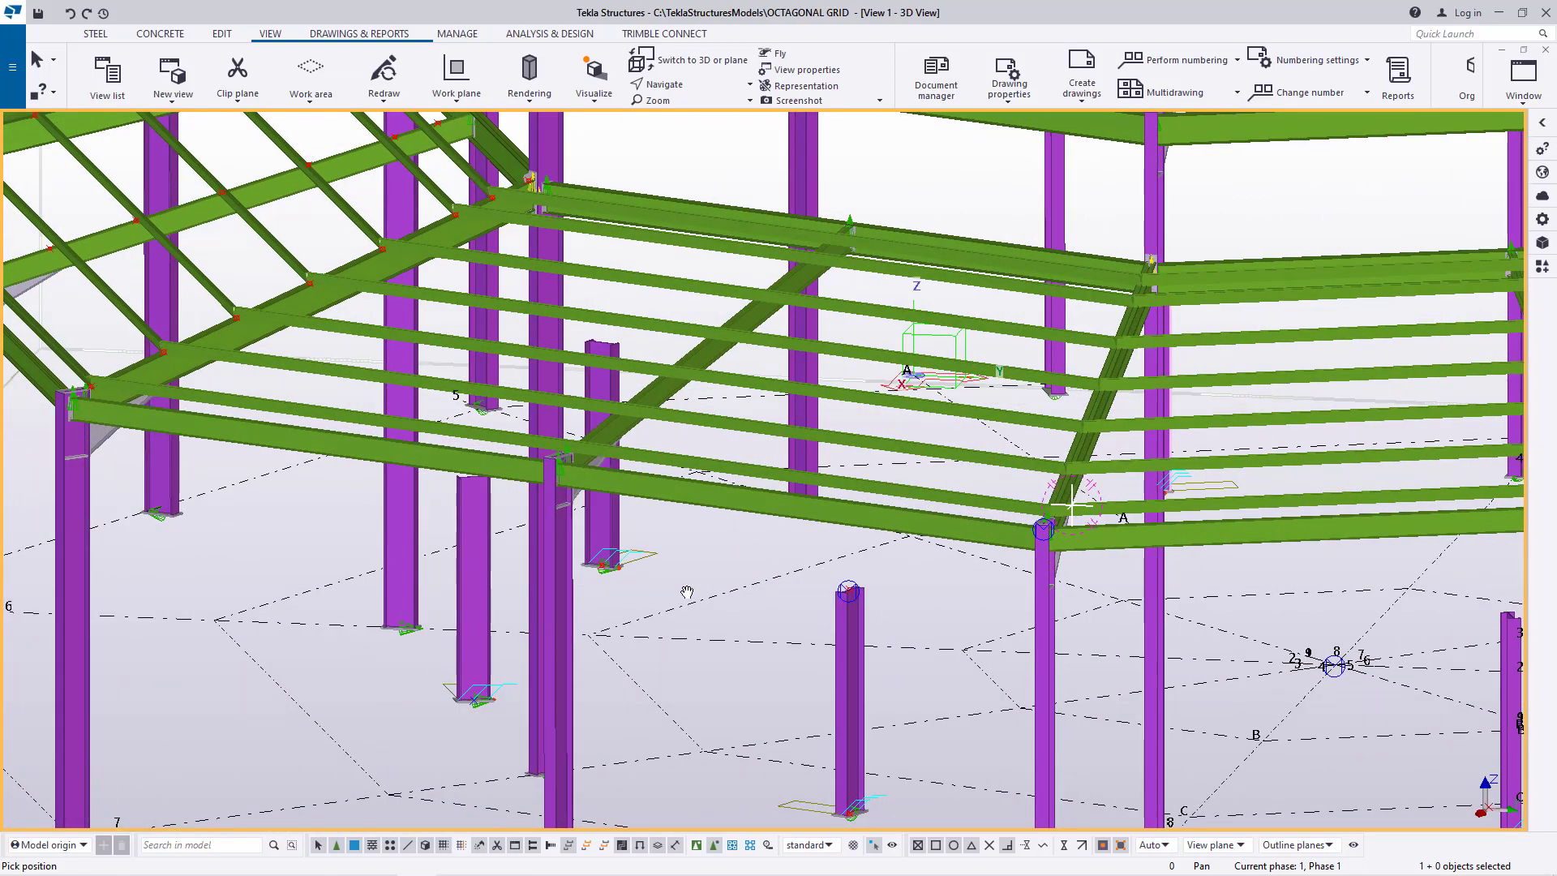
scroll(687, 592, "down", 2)
middle_click_drag(680, 603, 495, 588, "ctrl")
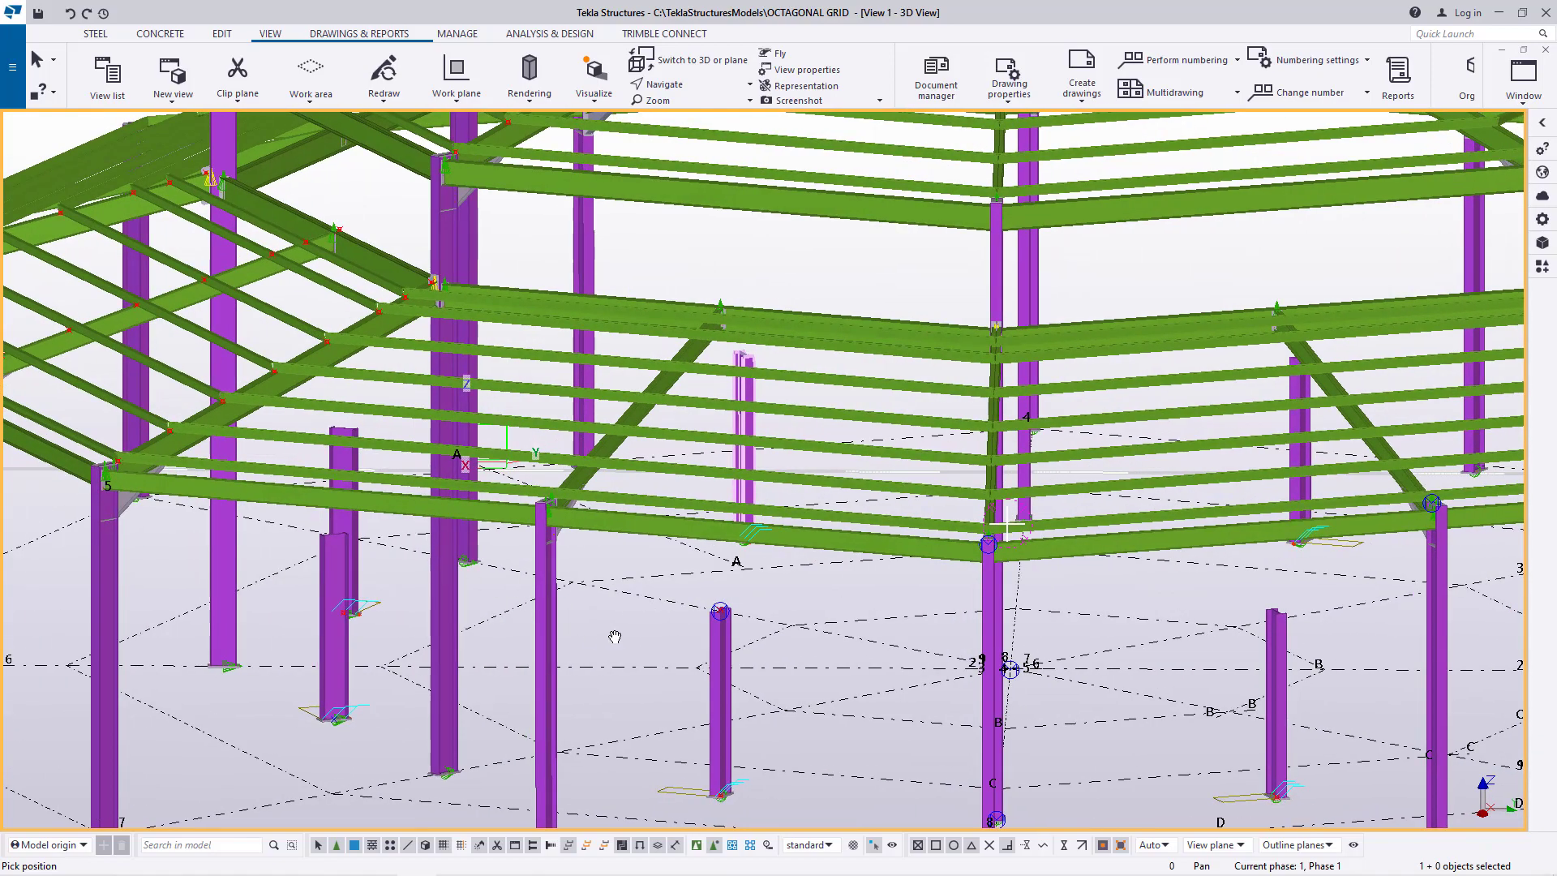
middle_click_drag(732, 678, 676, 697, "ctrl")
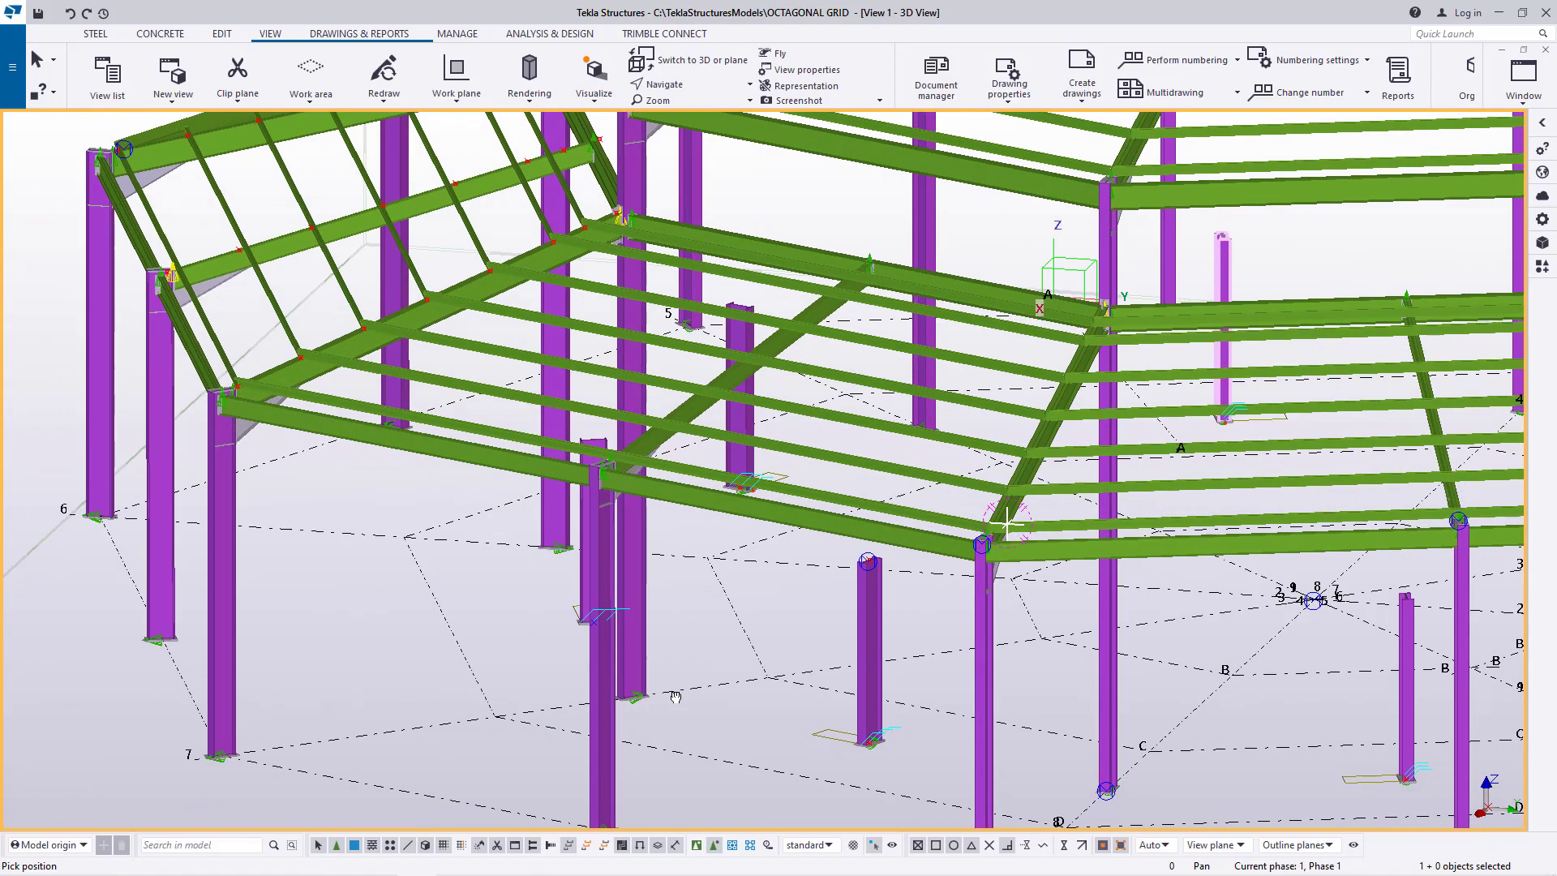
scroll(661, 702, "down", 2)
middle_click_drag(729, 677, 716, 688, "ctrl")
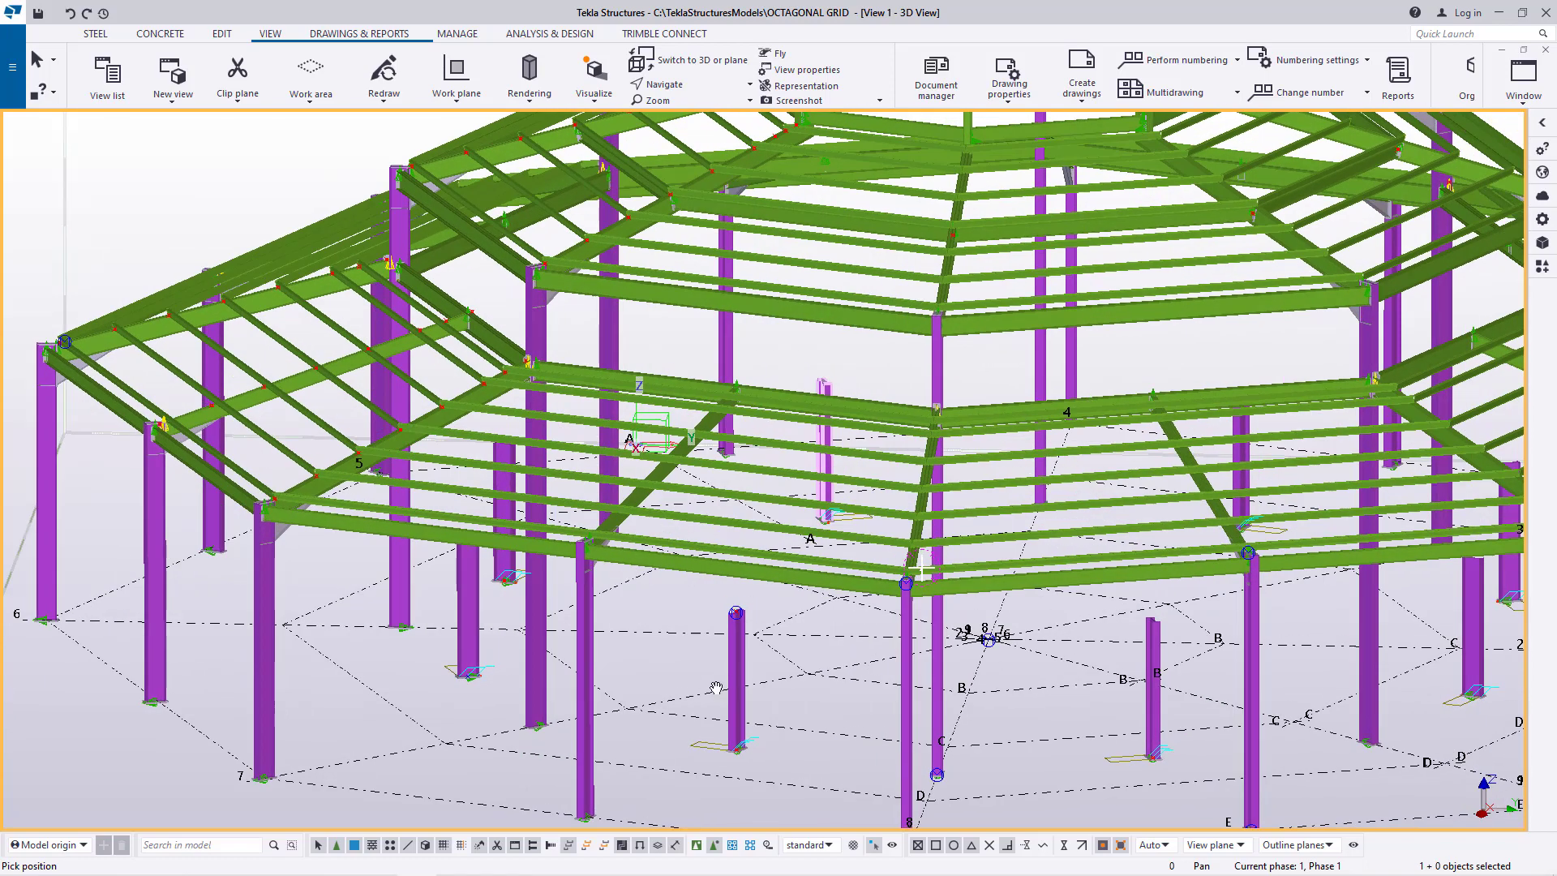
scroll(665, 682, "down", 1)
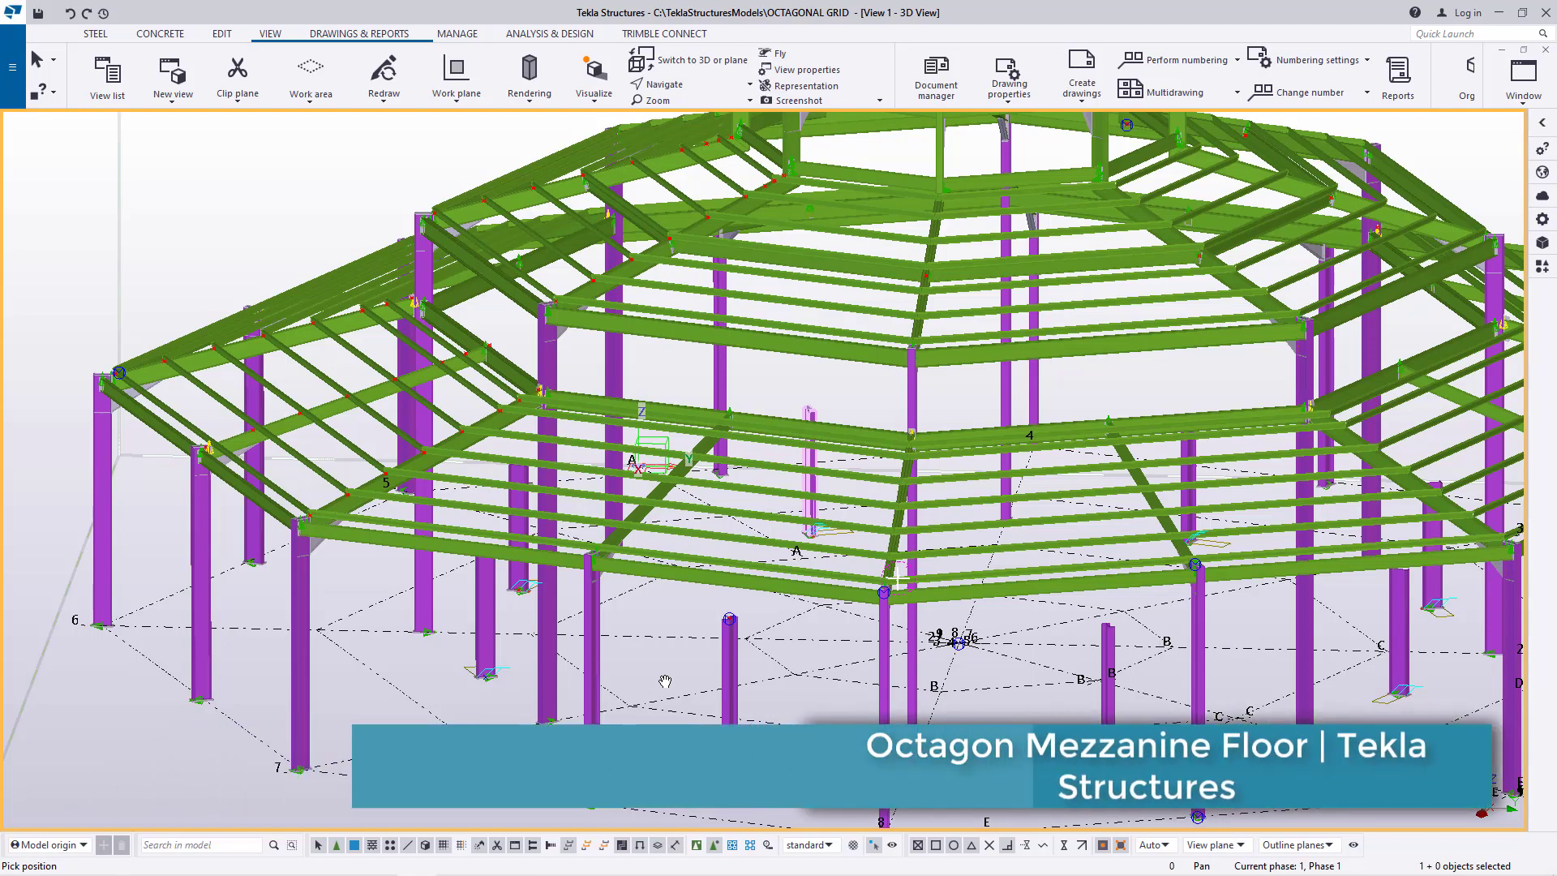
middle_click_drag(731, 699, 679, 610, "ctrl")
scroll(678, 611, "up", 4)
scroll(679, 610, "up", 2)
middle_click_drag(771, 649, 777, 736, "ctrl")
scroll(718, 677, "down", 4)
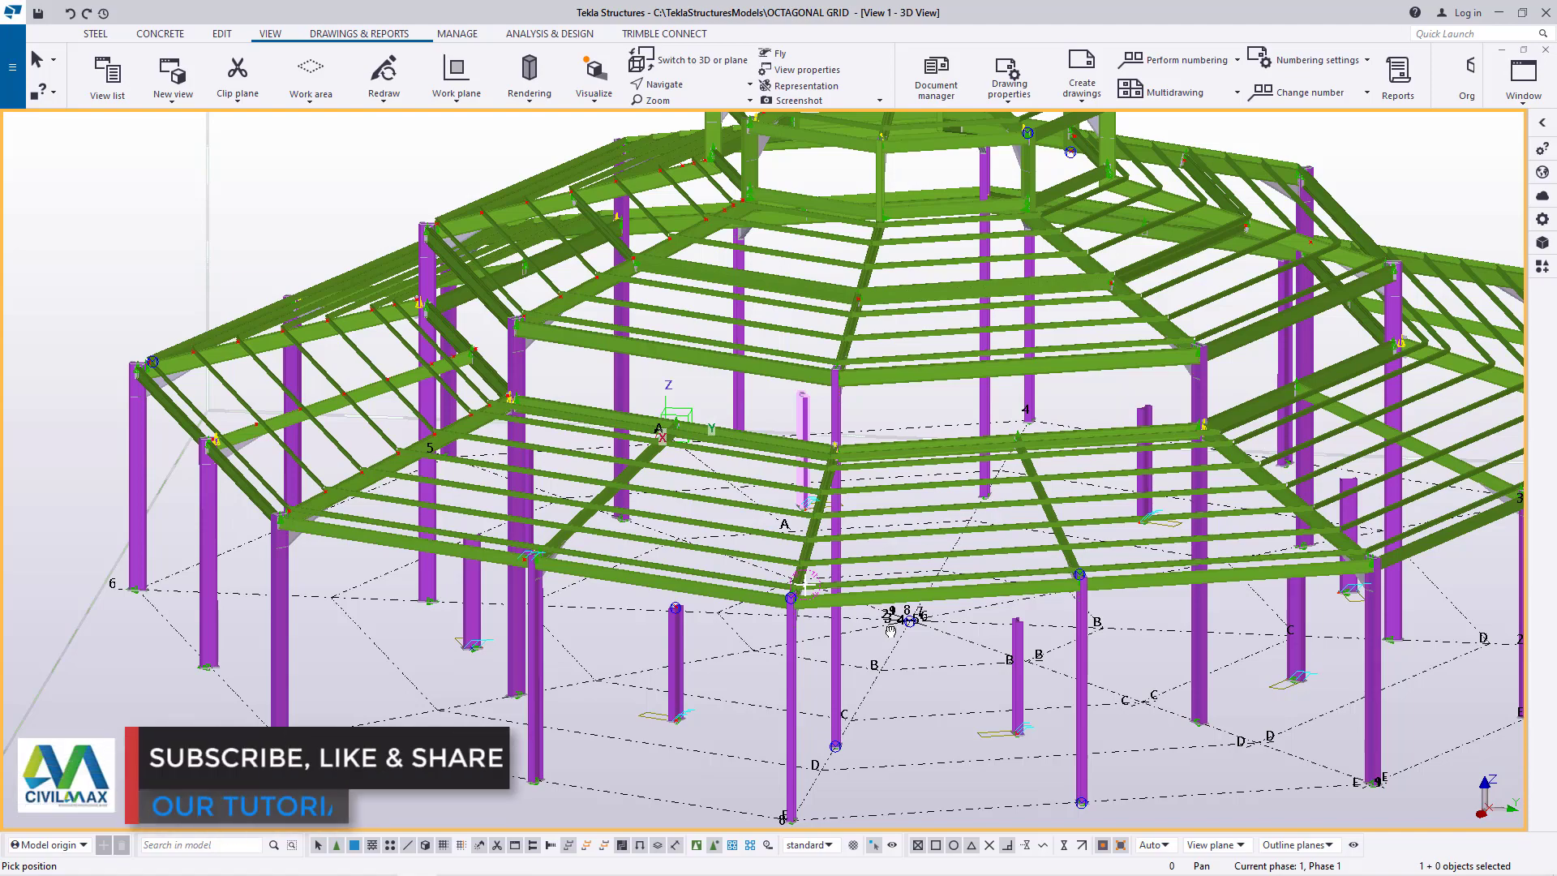
middle_click_drag(890, 631, 876, 645, "ctrl")
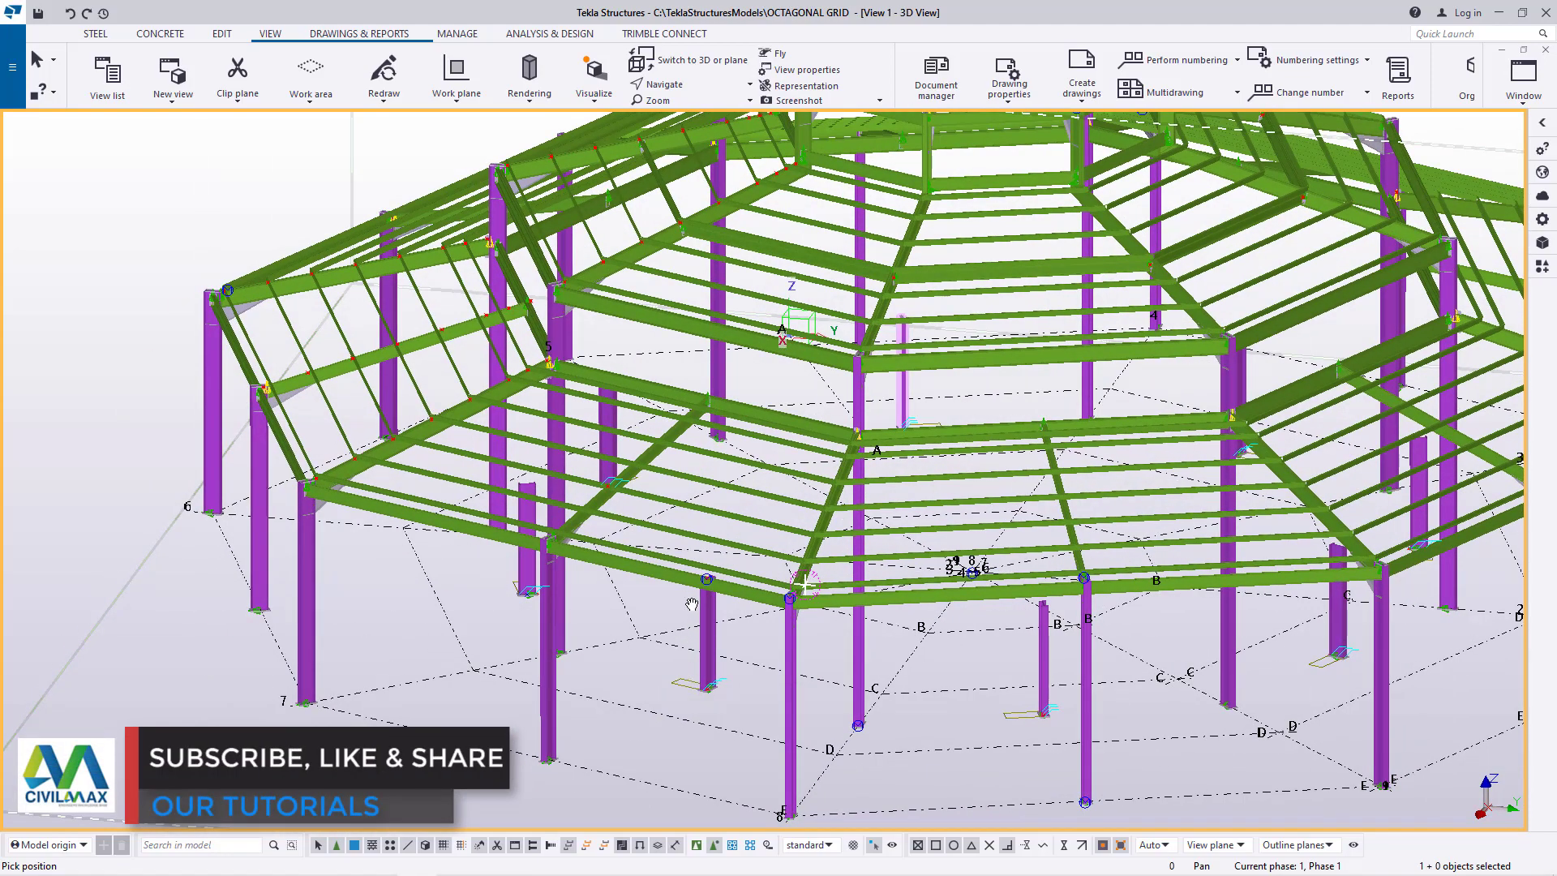
scroll(691, 604, "up", 2)
mouse_move(730, 637)
middle_mouse_down("ctrl")
mouse_move(734, 621)
mouse_move(694, 611)
mouse_move(746, 632)
mouse_move(736, 651)
middle_mouse_up("ctrl")
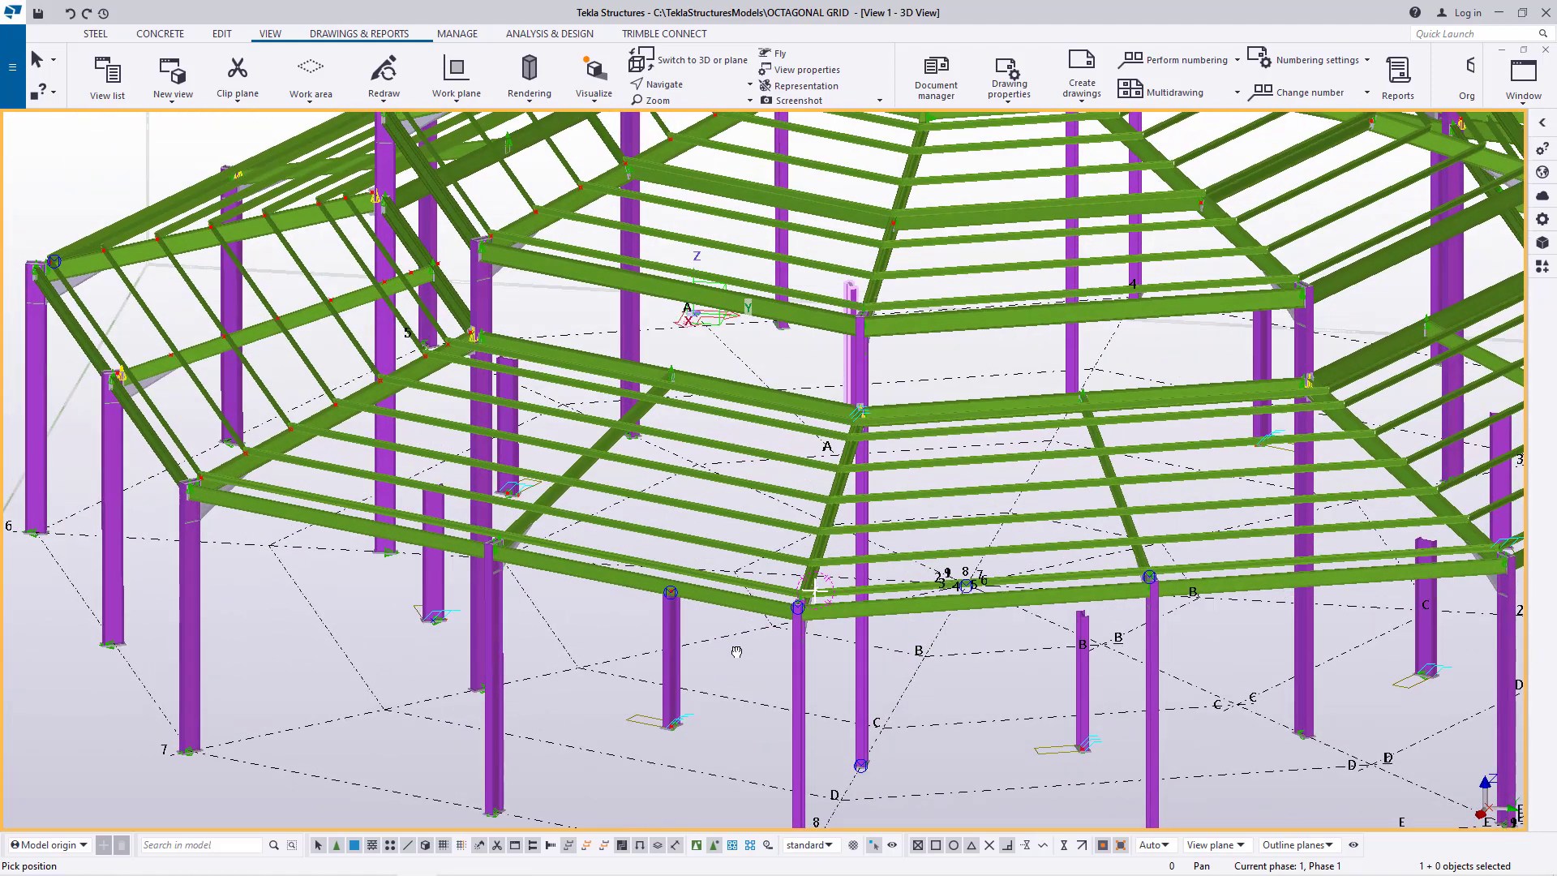
mouse_move(557, 630)
middle_mouse_down("ctrl")
mouse_move(627, 650)
mouse_move(581, 649)
middle_mouse_up("ctrl")
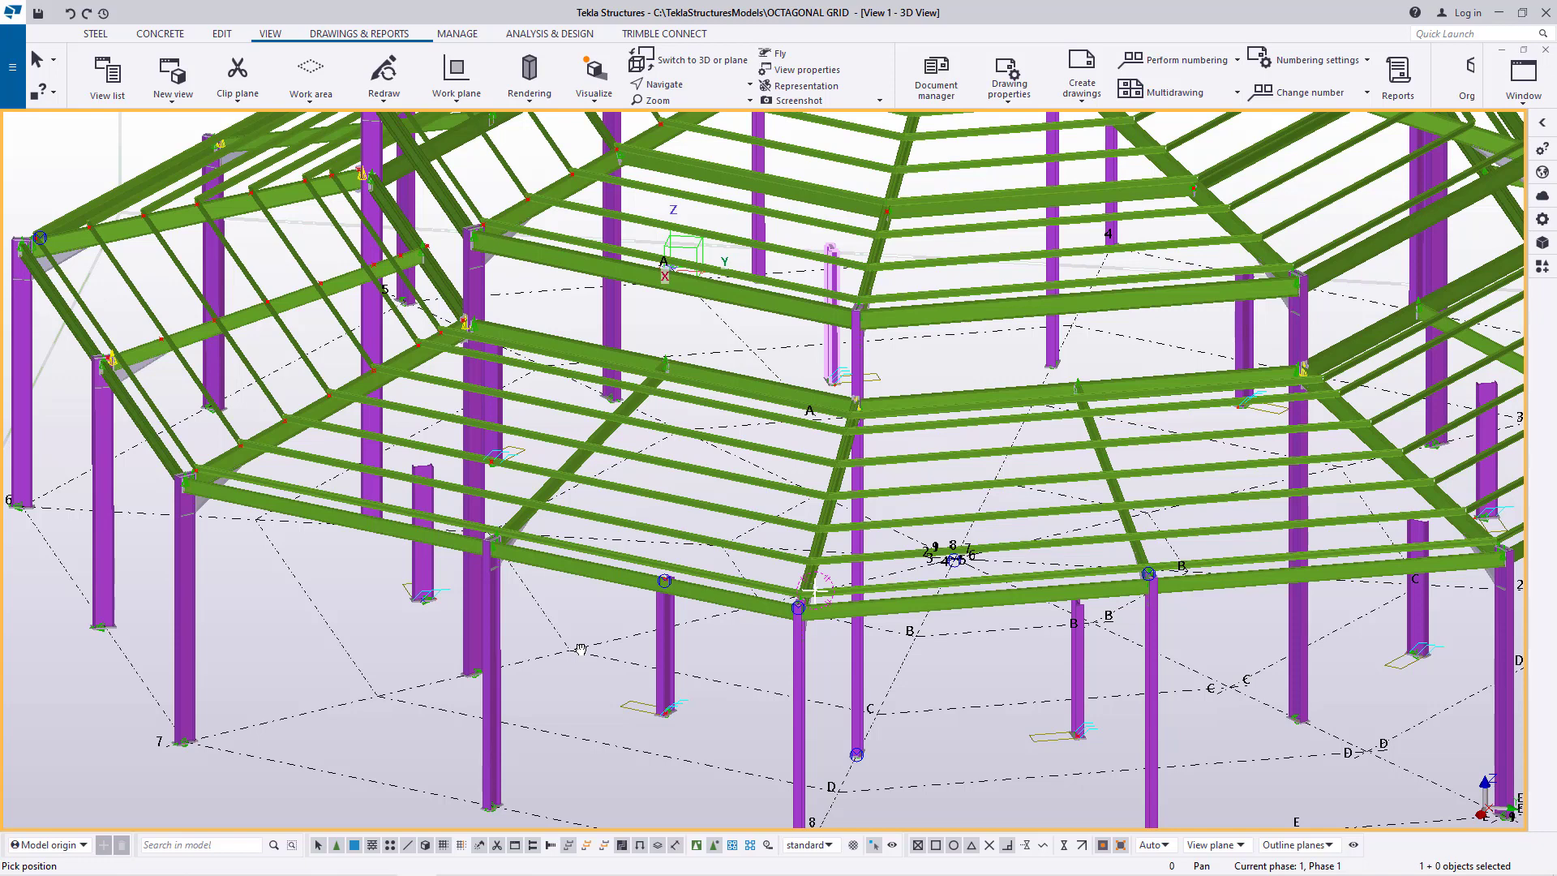
scroll(685, 660, "up", 6)
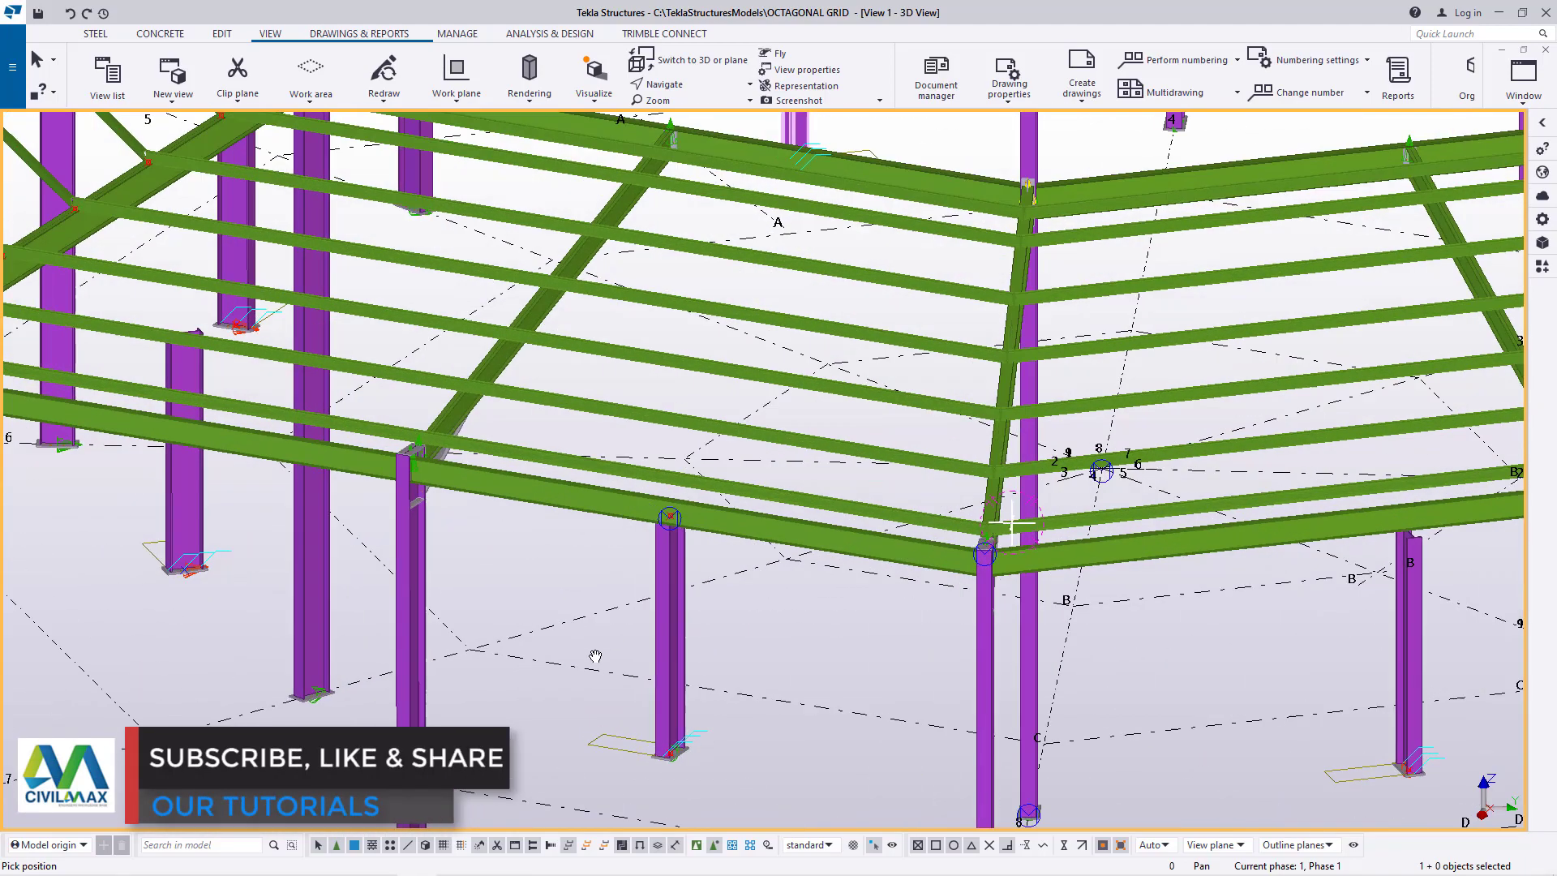
- Start a steel beam at the midpoint of the flange's bottom edge on the outer column between grid lines 7 and 8
middle_click_drag(618, 640, 573, 587, "ctrl")
scroll(573, 587, "down", 4)
middle_click_drag(681, 706, 811, 692, "ctrl")
scroll(811, 693, "up", 10)
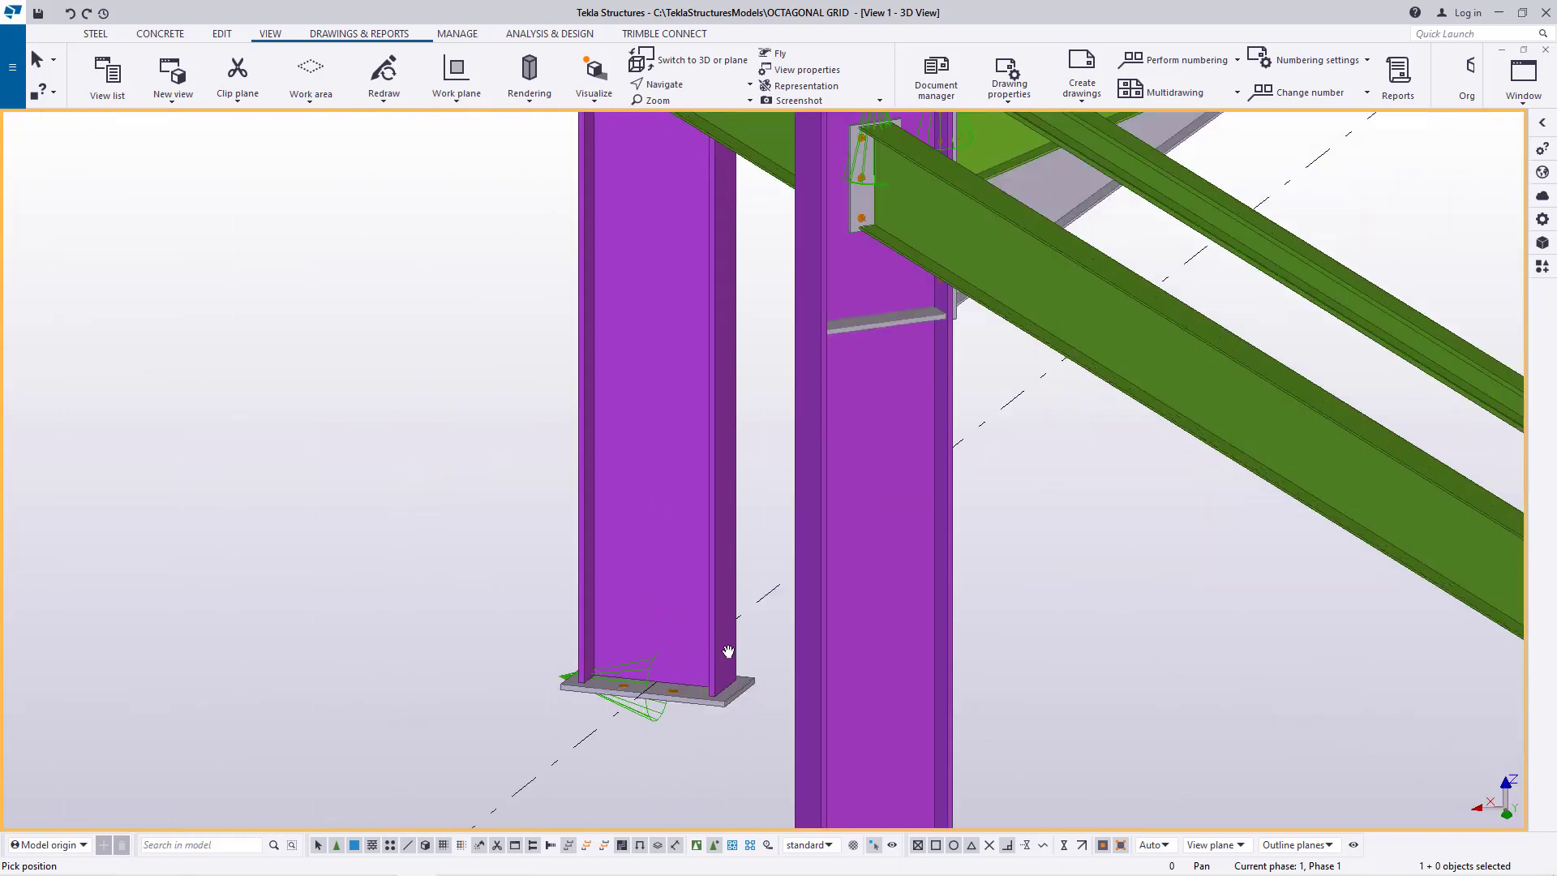
right_click(741, 536)
left_click(786, 543)
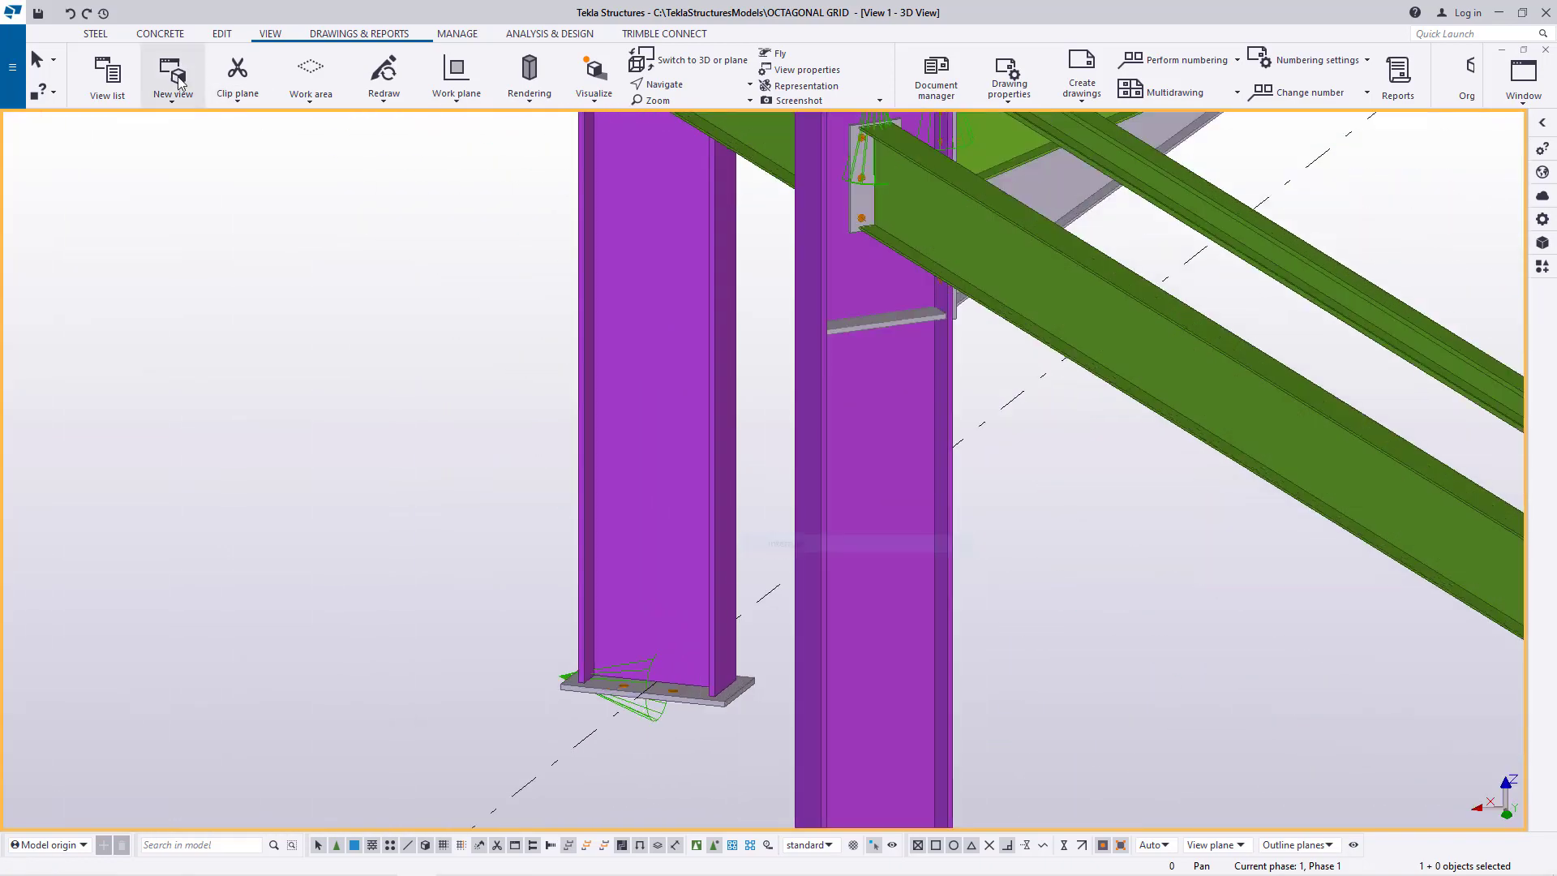
left_click(94, 33)
left_click(148, 74)
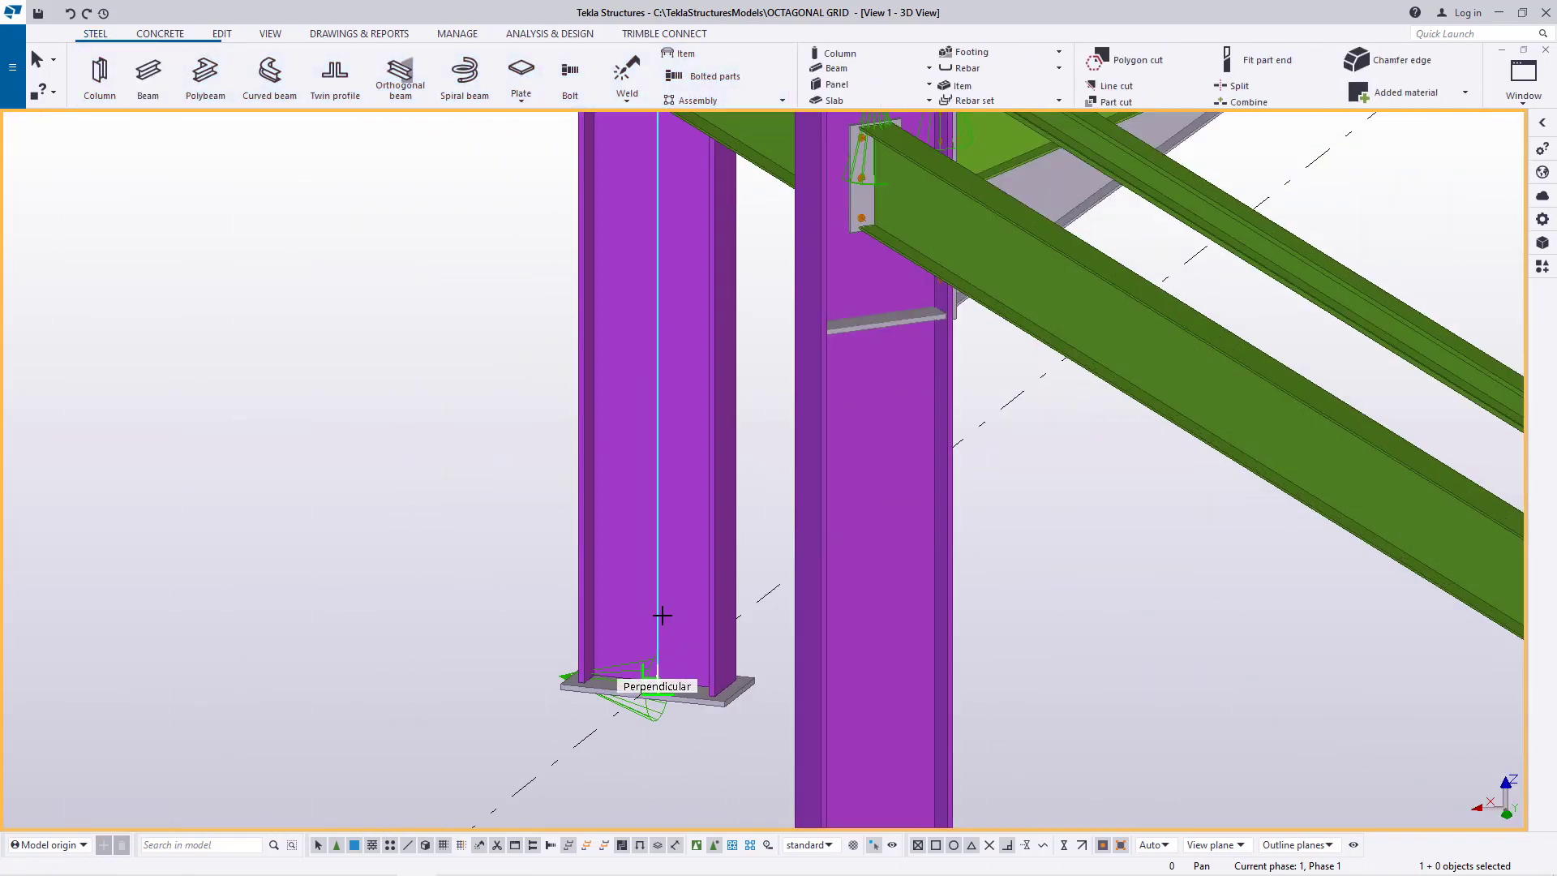
scroll(697, 661, "up", 2)
scroll(730, 703, "up", 5)
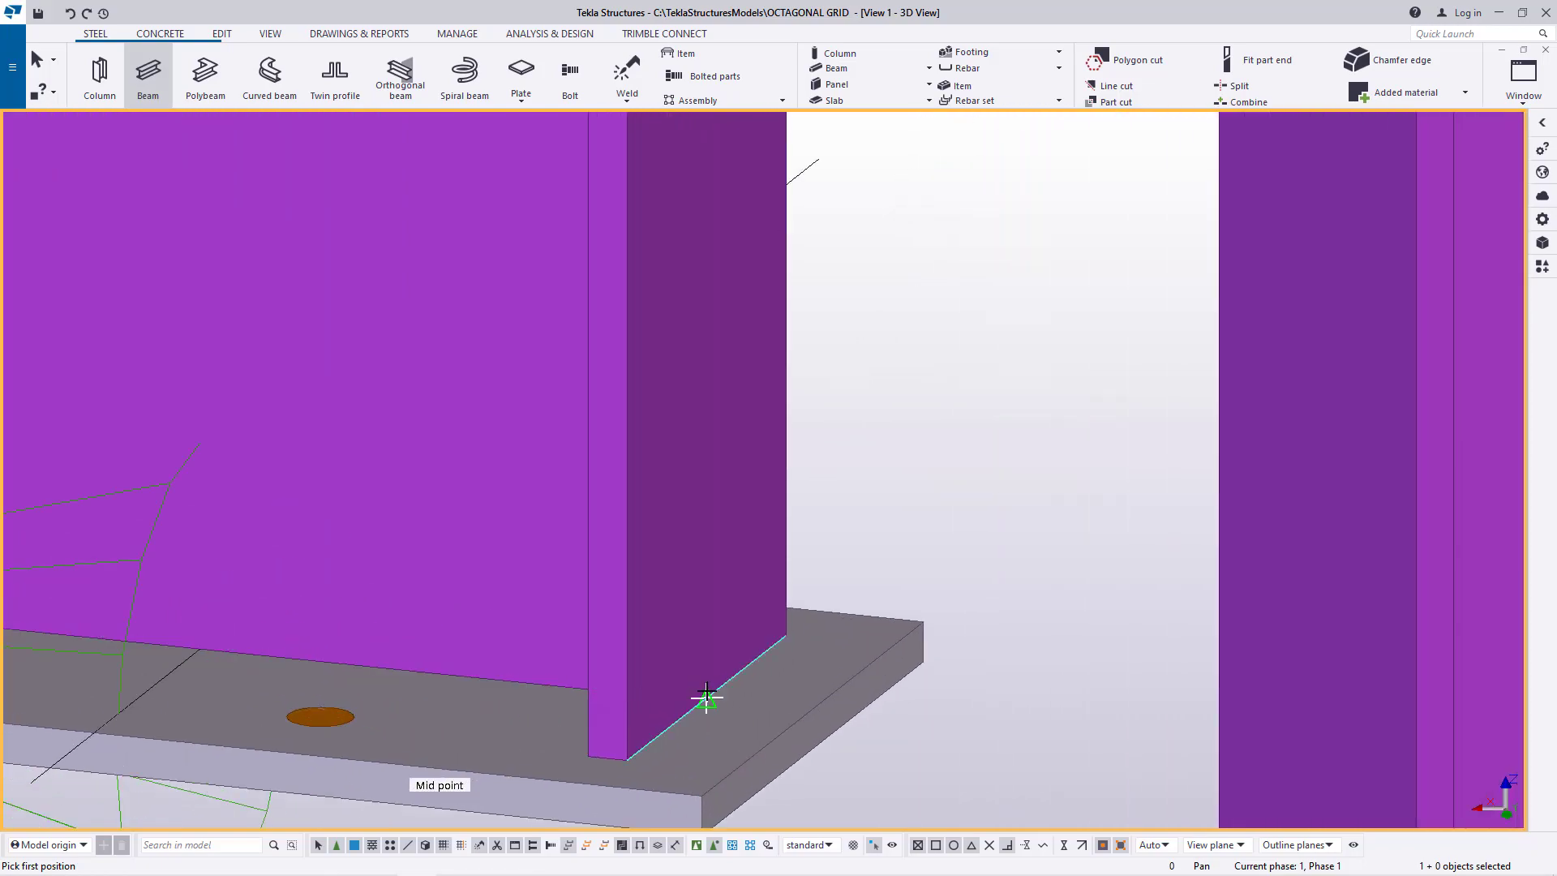
left_click(748, 688)
- End the beam at the midpoint of the facing flange's bottom edge on the short column, and finish the Beam command
scroll(305, 476, "down", 10)
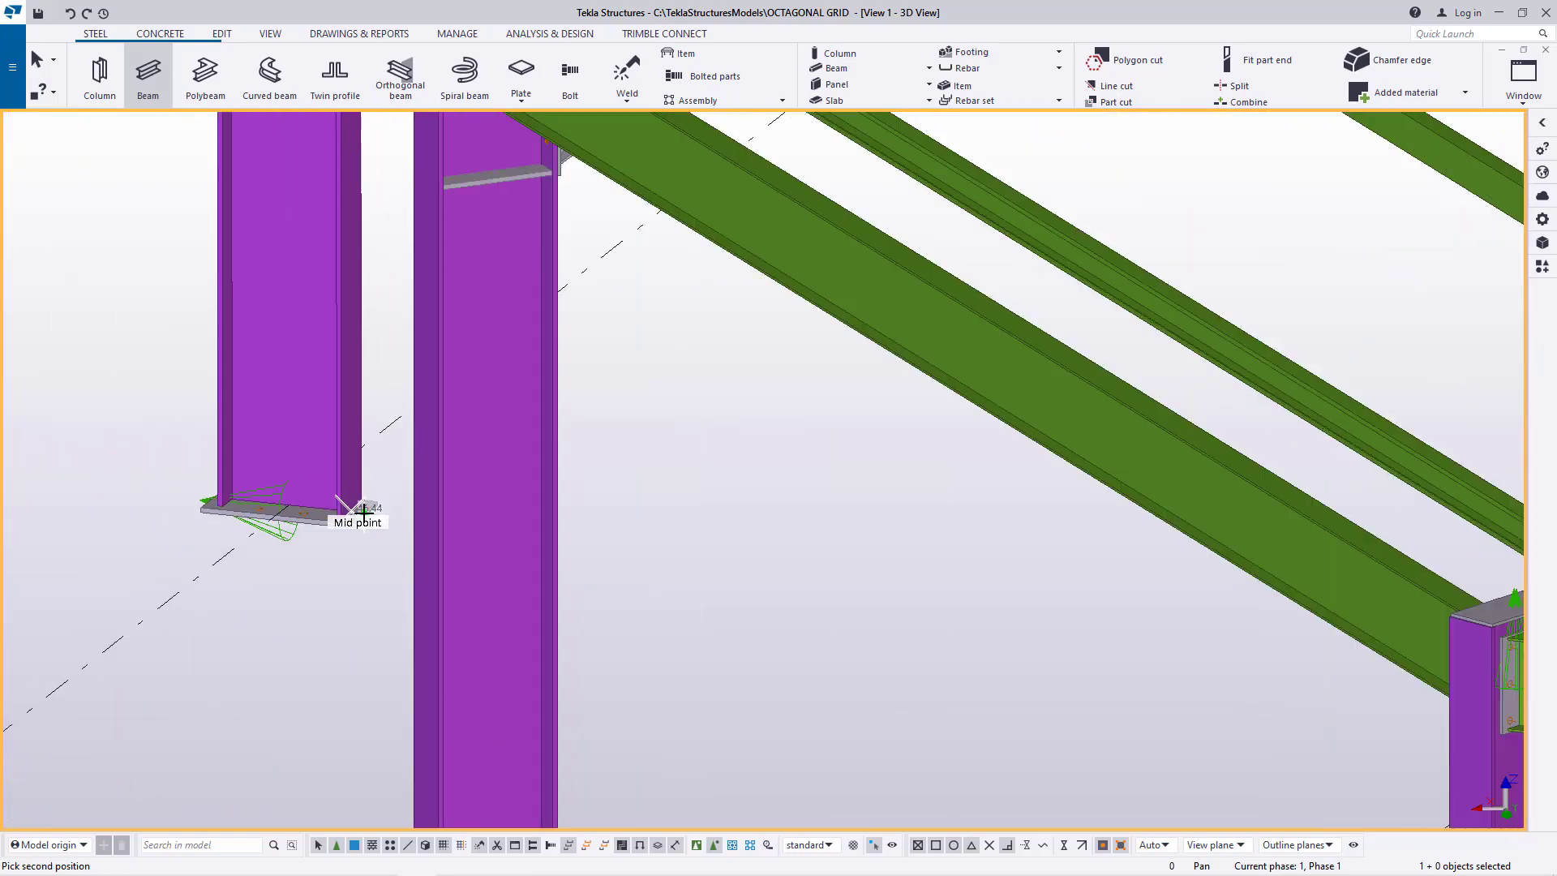
scroll(996, 565, "up", 6)
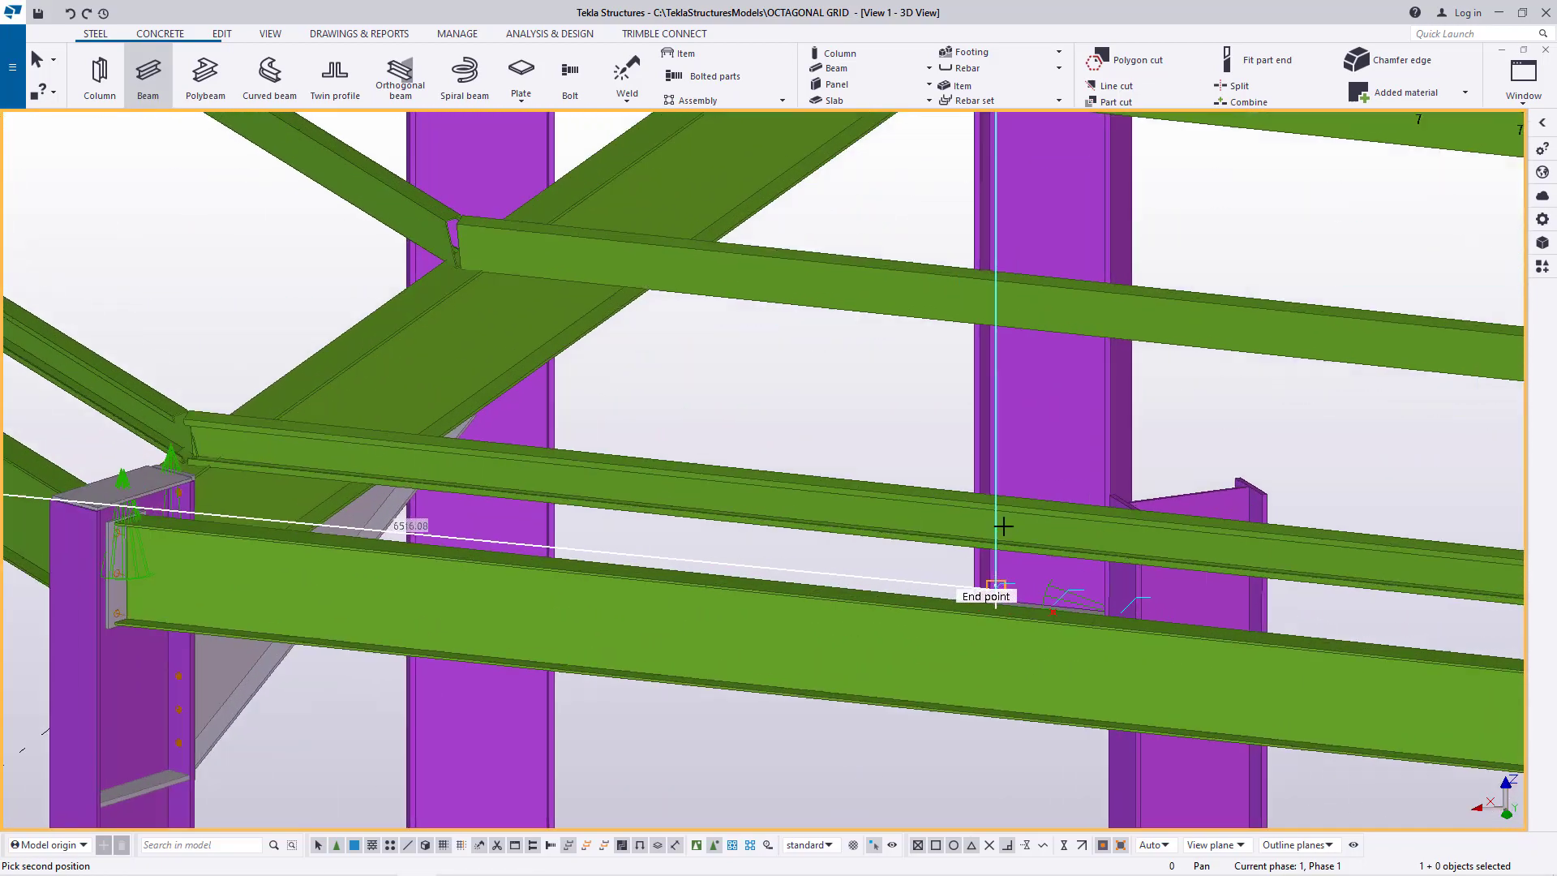
left_click(271, 36)
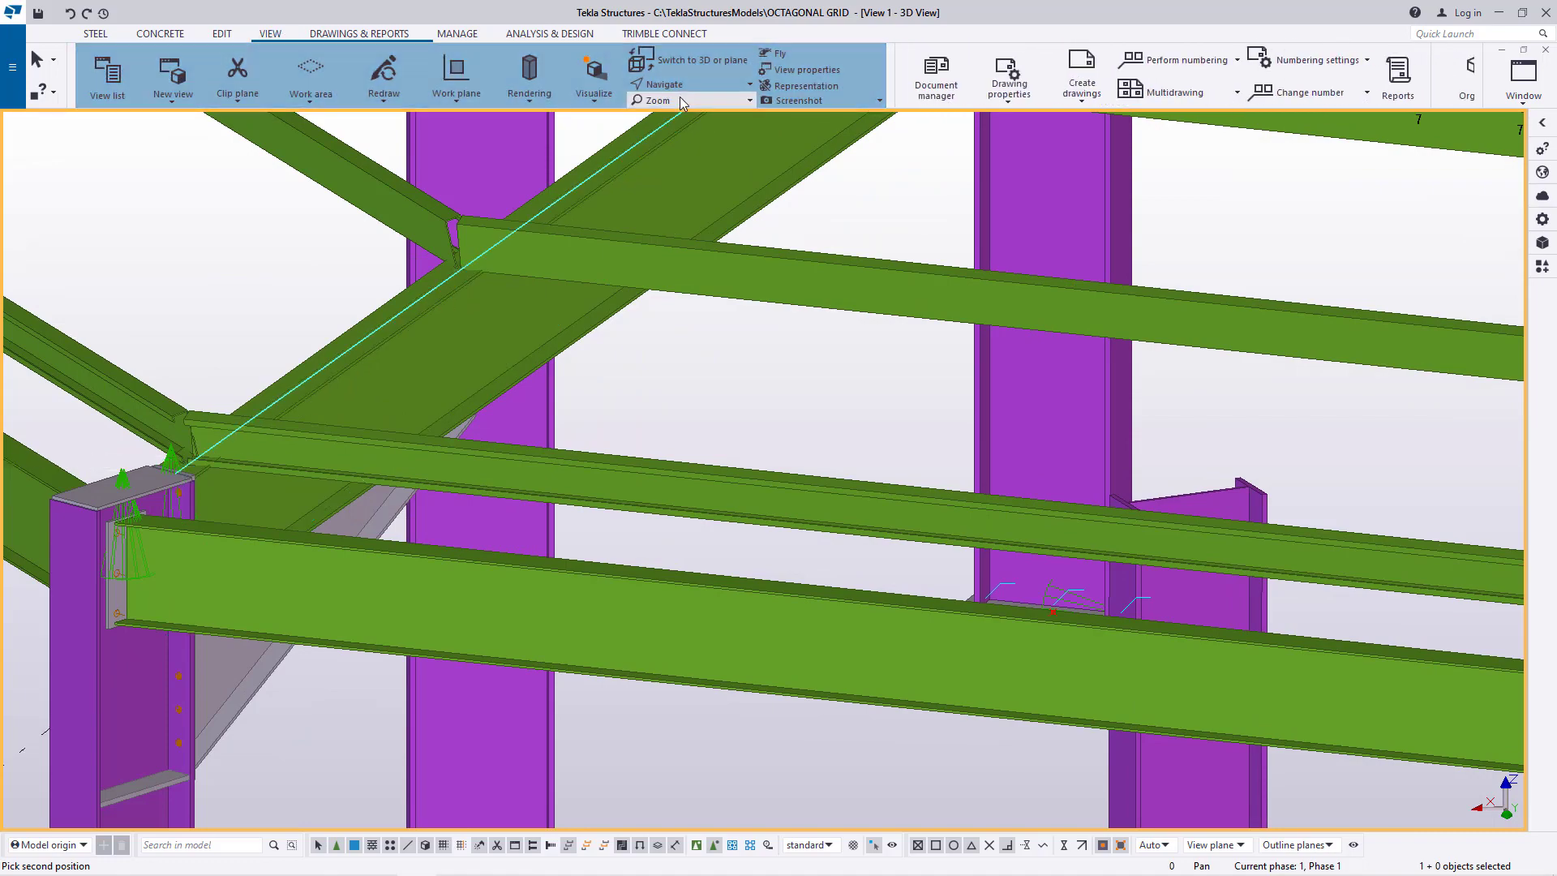
middle_click_drag(981, 590, 873, 488)
scroll(872, 487, "down", 5)
scroll(891, 485, "up", 8)
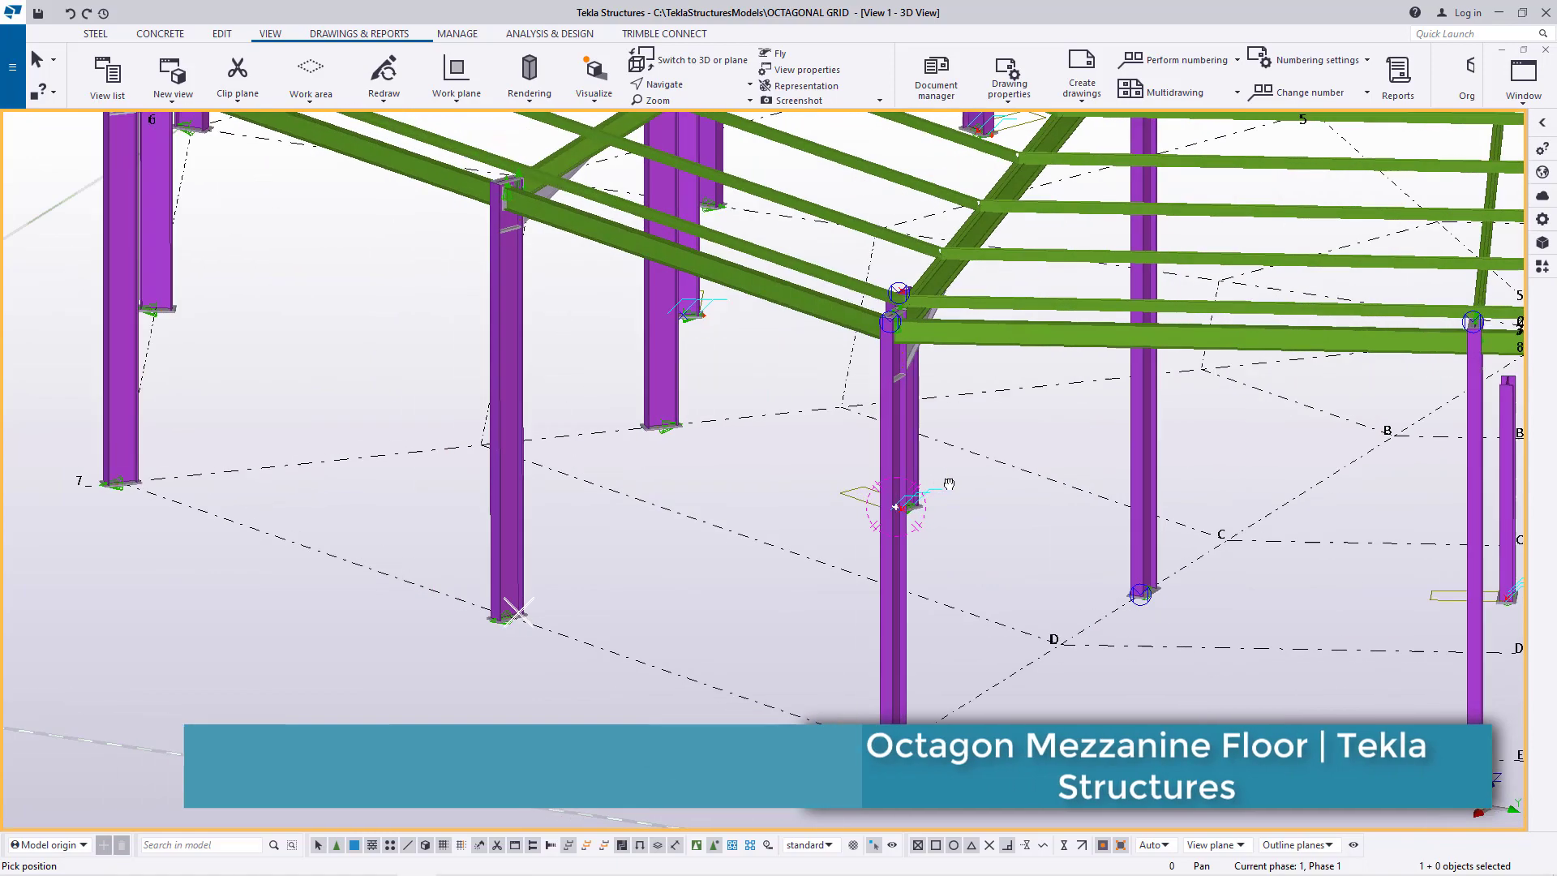
scroll(951, 492, "up", 2)
right_click(999, 464)
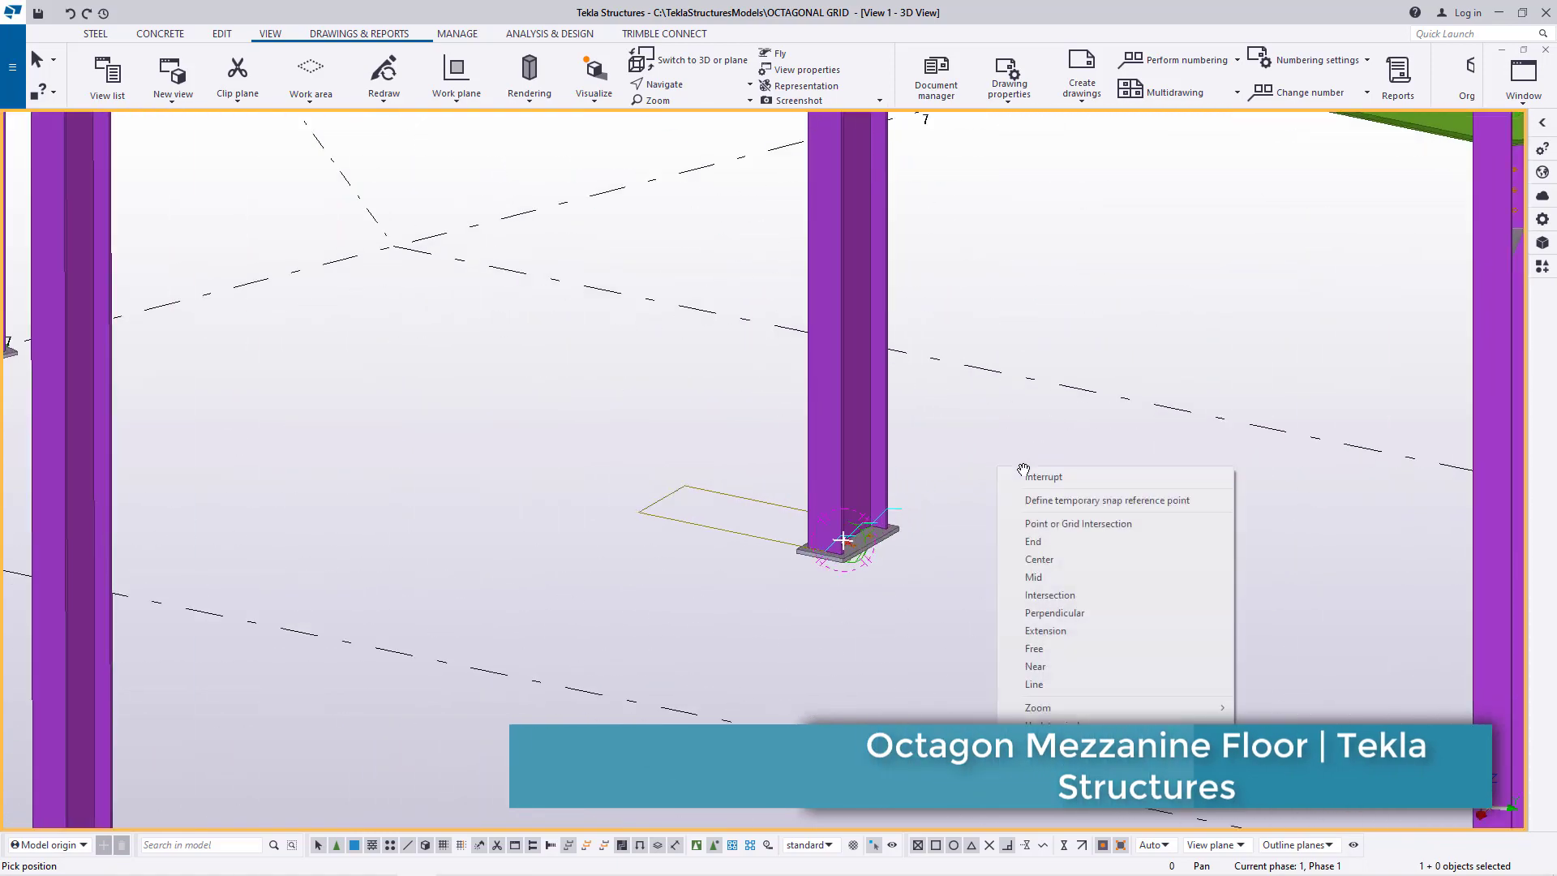
left_click(1014, 475)
scroll(821, 554, "up", 7)
scroll(835, 529, "up", 5)
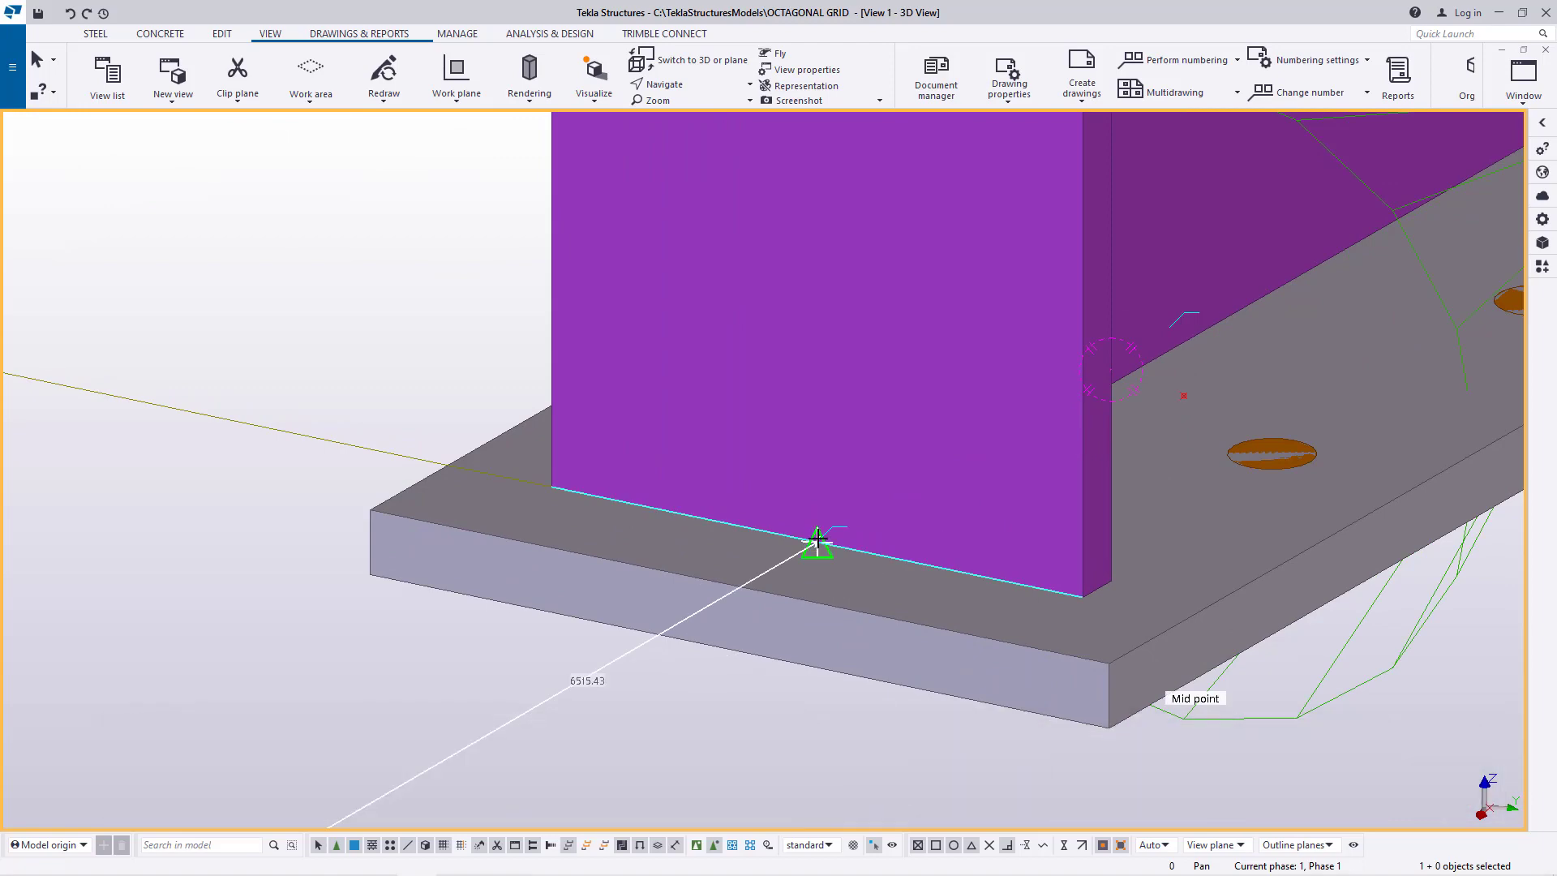
left_click(817, 538)
right_click(720, 314)
left_click(764, 326)
- Set the new beam's rotation to Below with an angle of 0
scroll(831, 389, "down", 9)
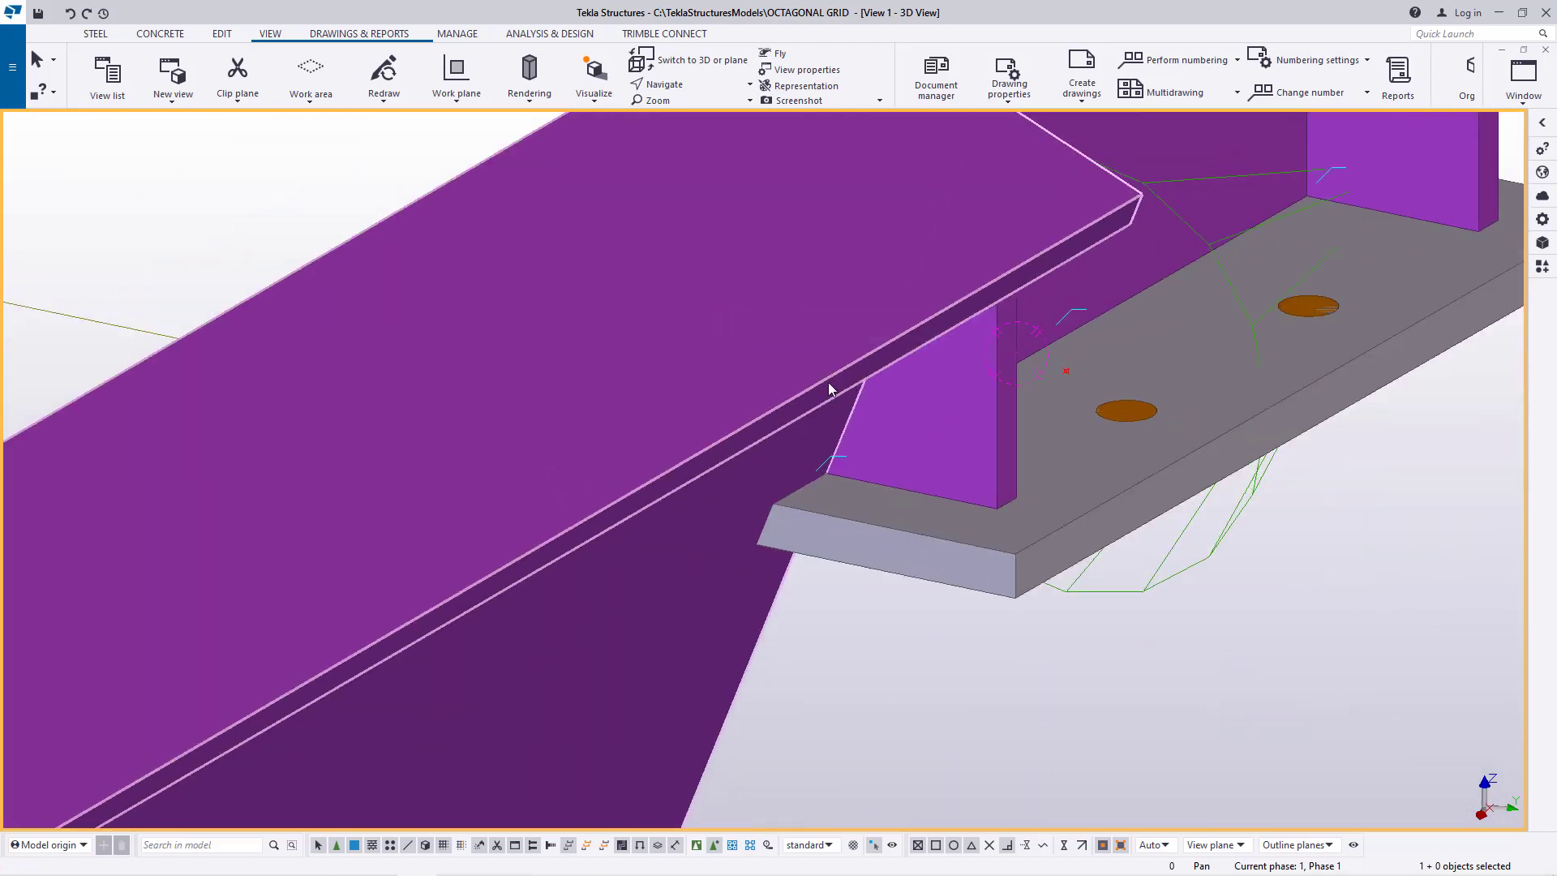
scroll(898, 454, "down", 5)
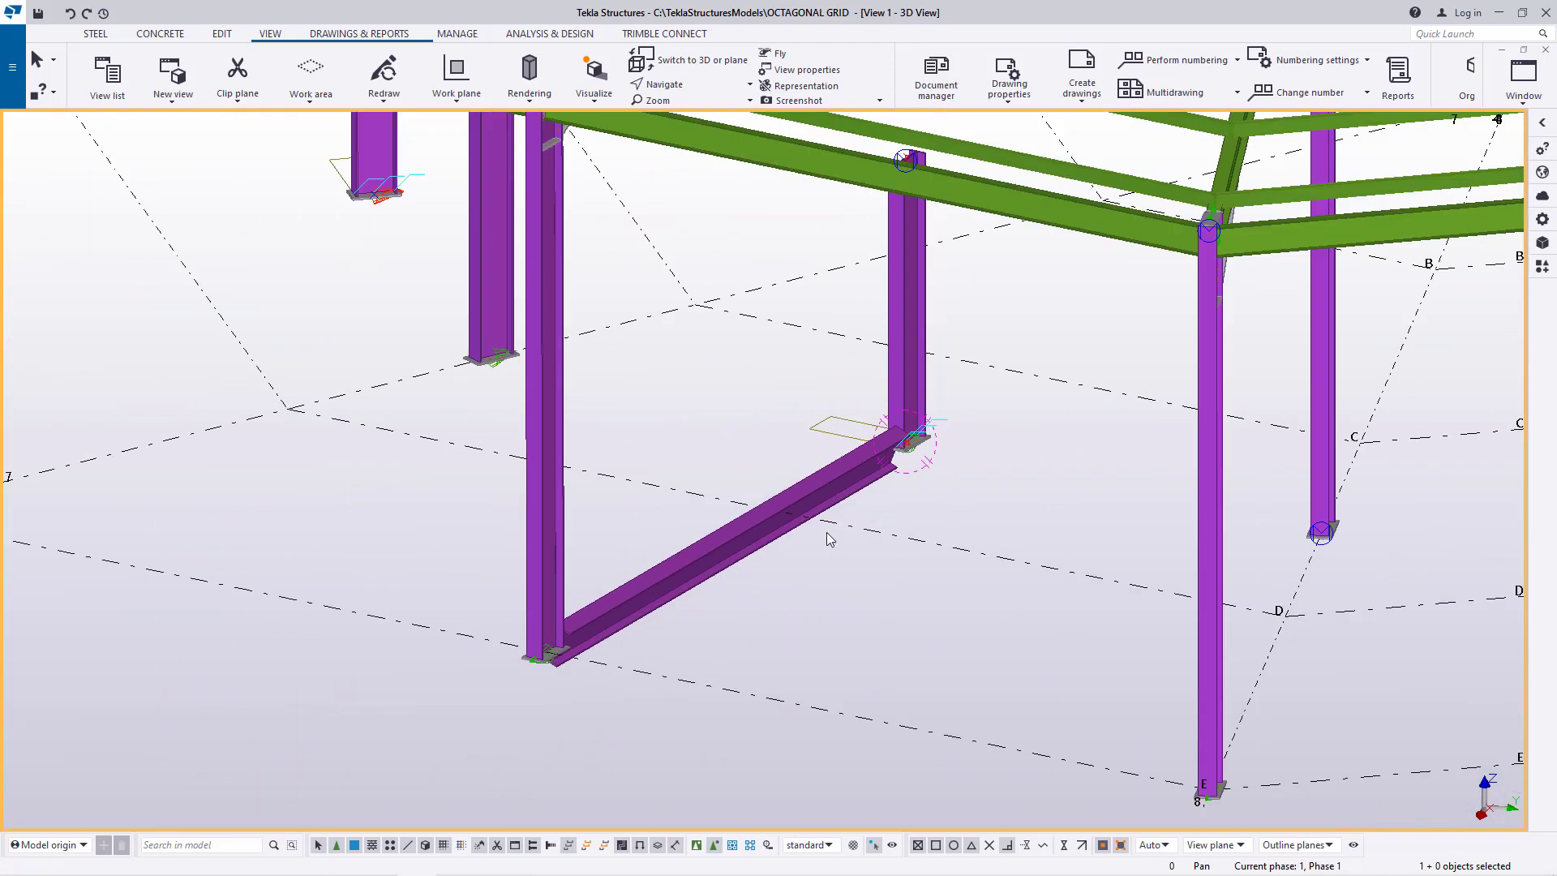
scroll(826, 532, "up", 4)
scroll(959, 386, "up", 3)
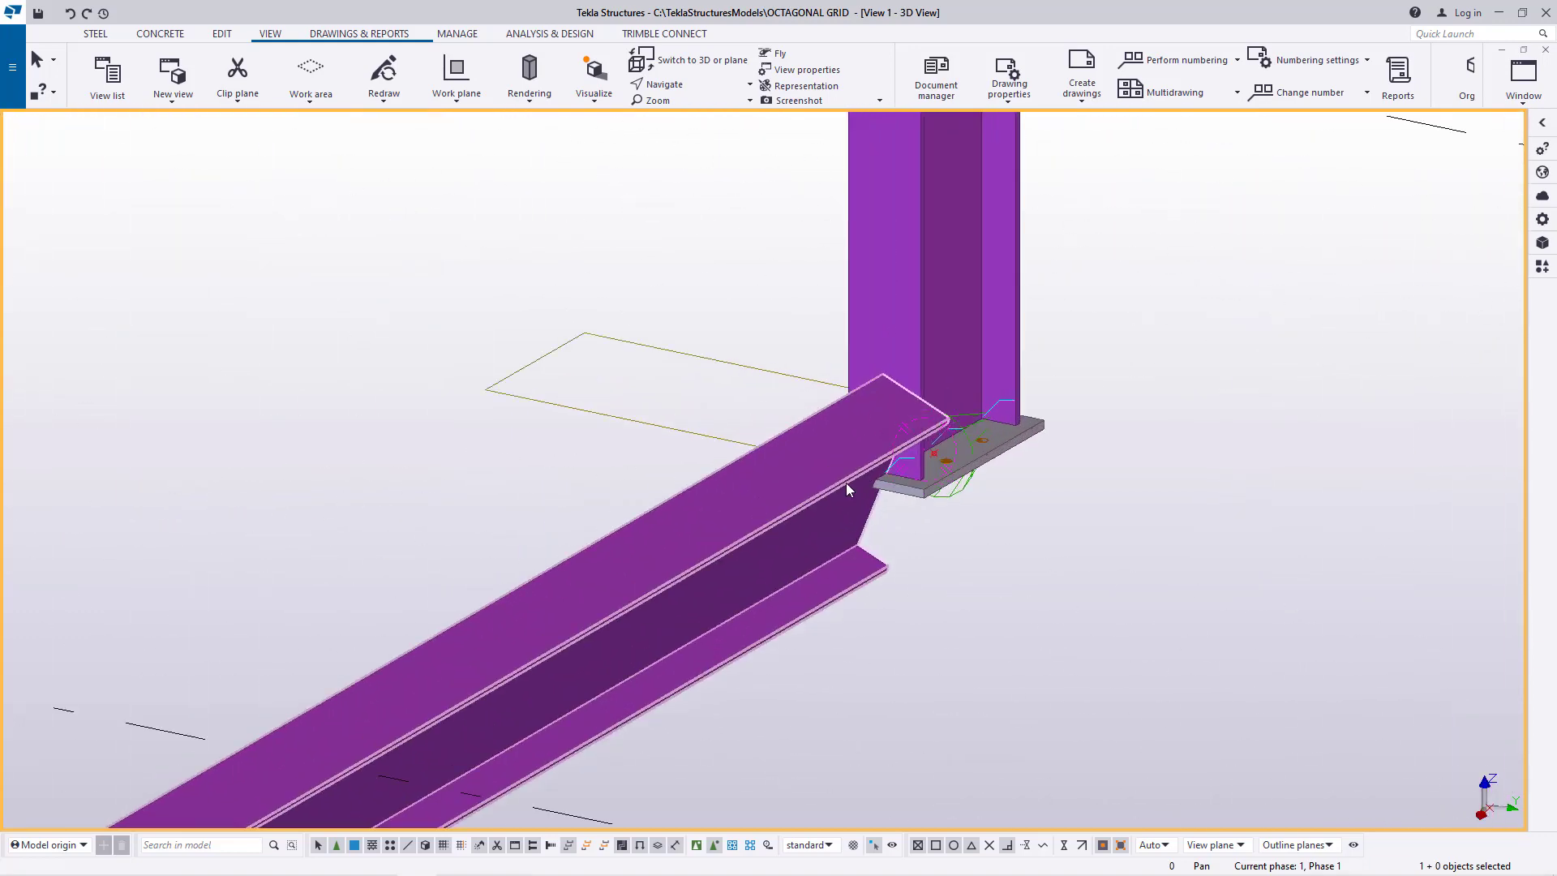
double_click(698, 560)
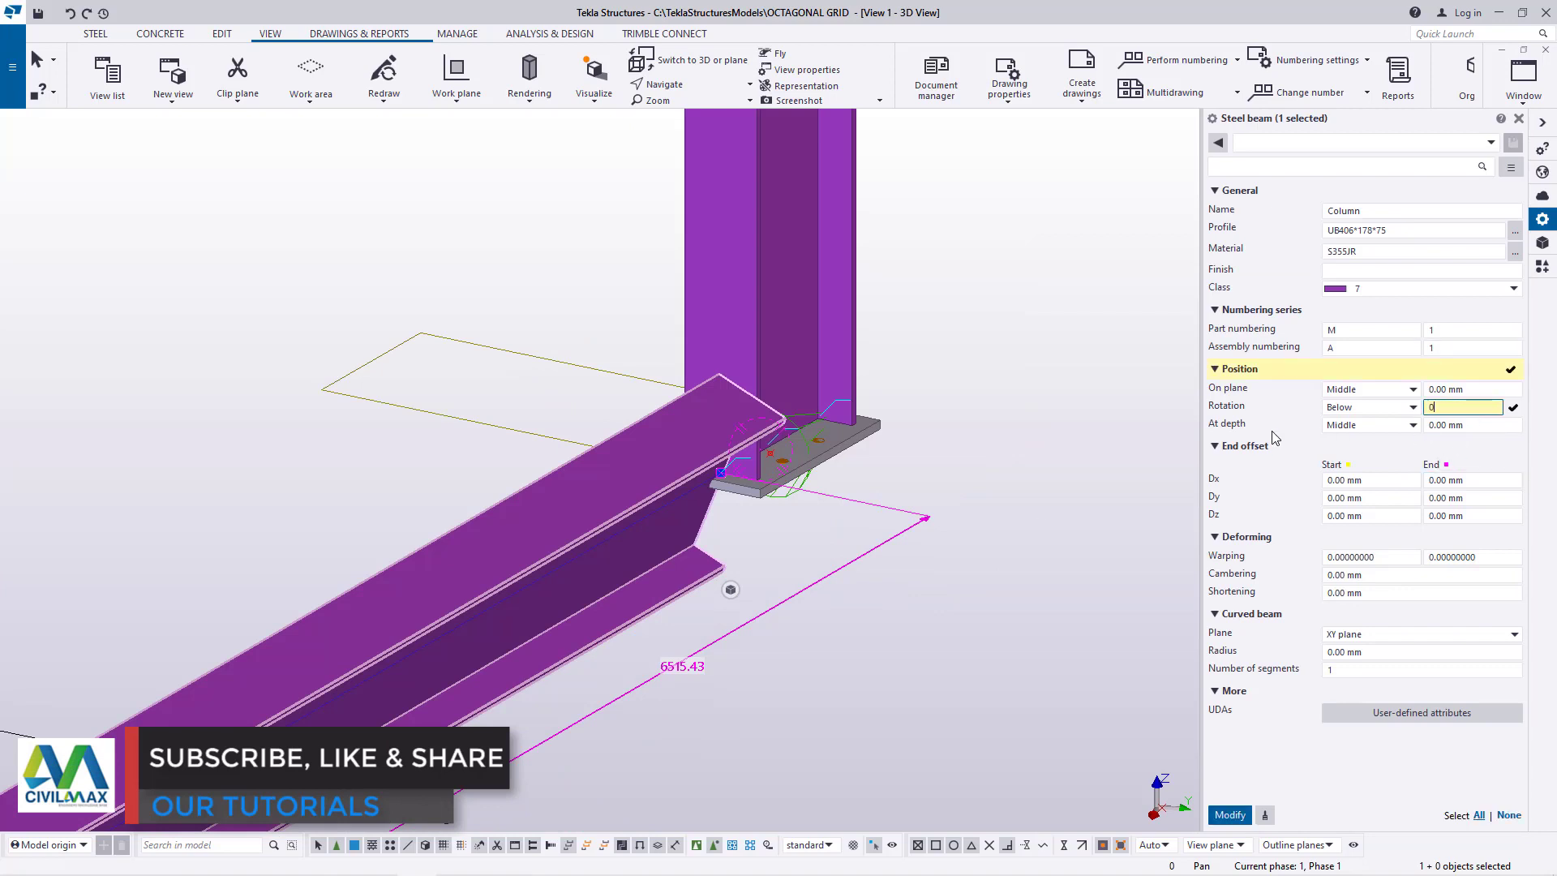
left_click(1230, 815)
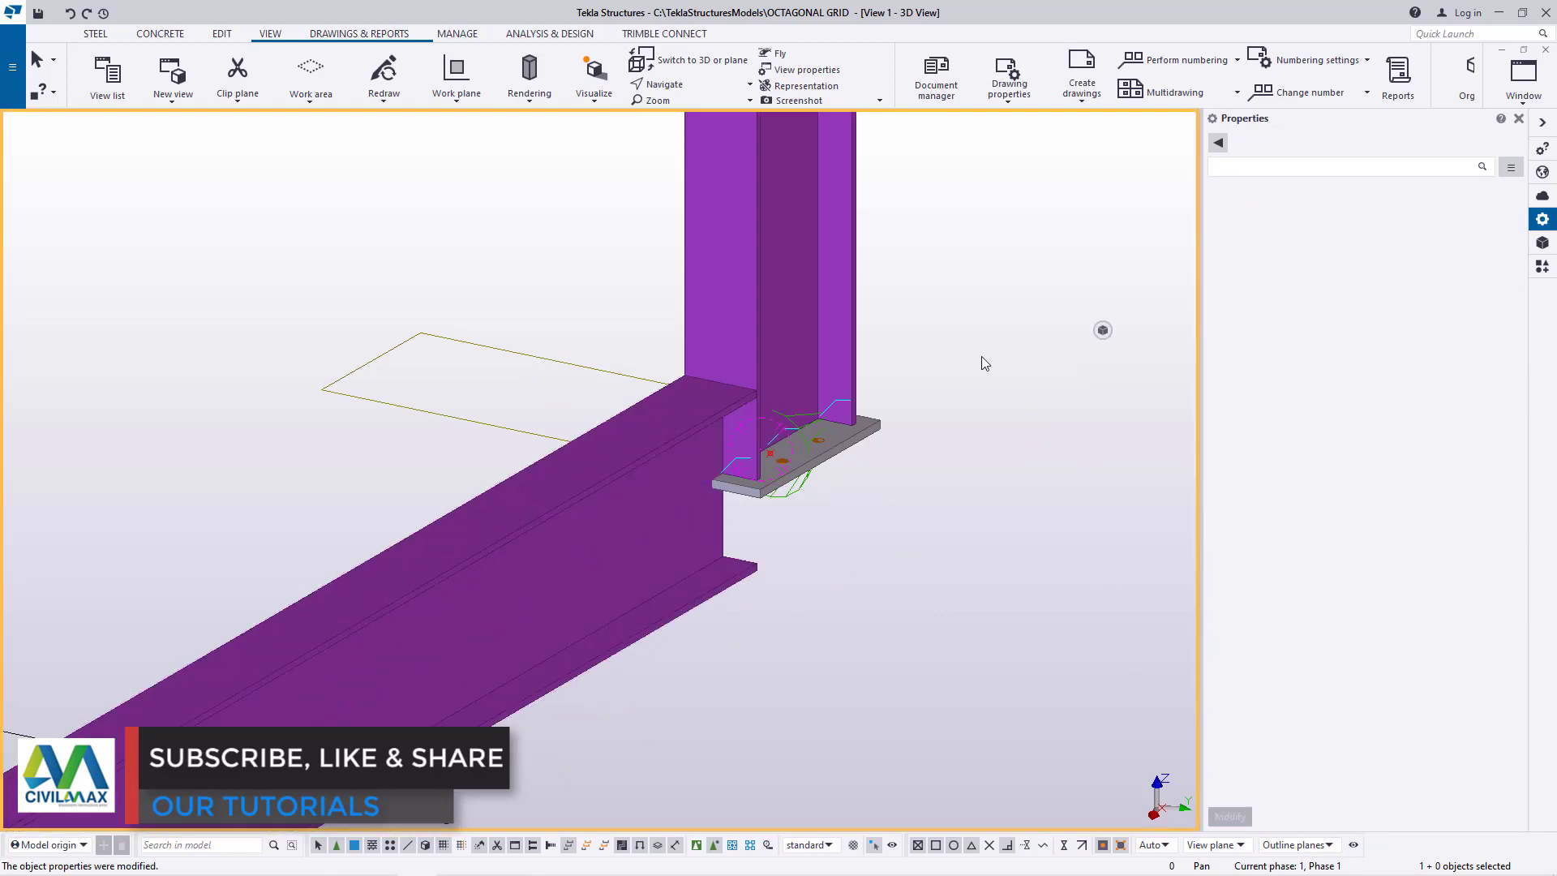
- Set the beam's at-depth position to Behind
scroll(821, 466, "down", 3)
scroll(820, 466, "up", 5)
left_click(820, 466)
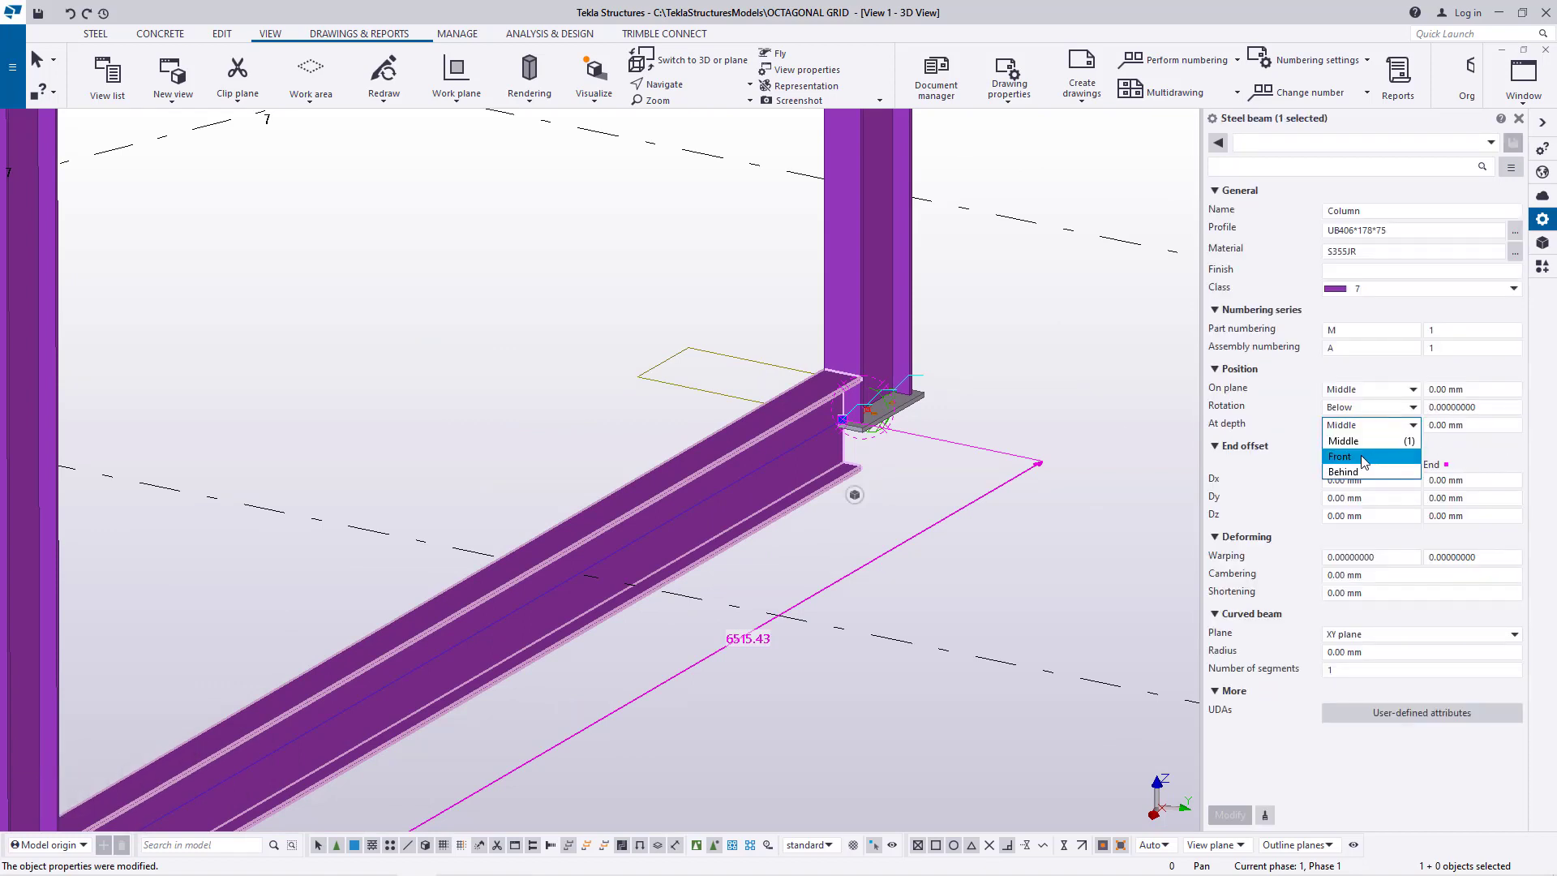
left_click(1229, 814)
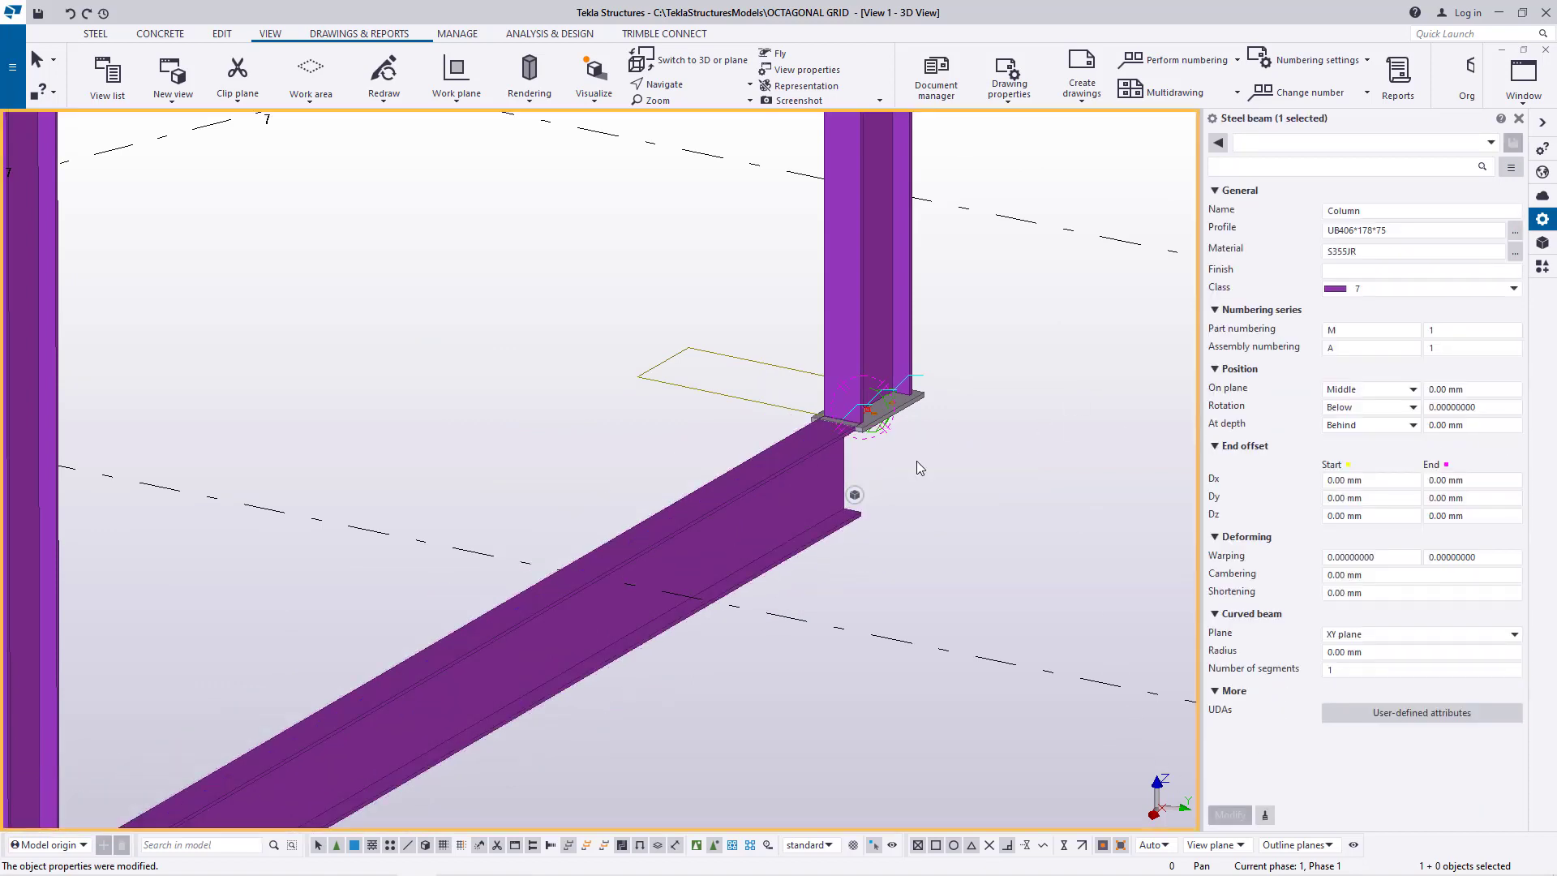
- Make one linear copy of the beam 3000 mm up in Z, and delete the original at base level
right_click(1020, 262)
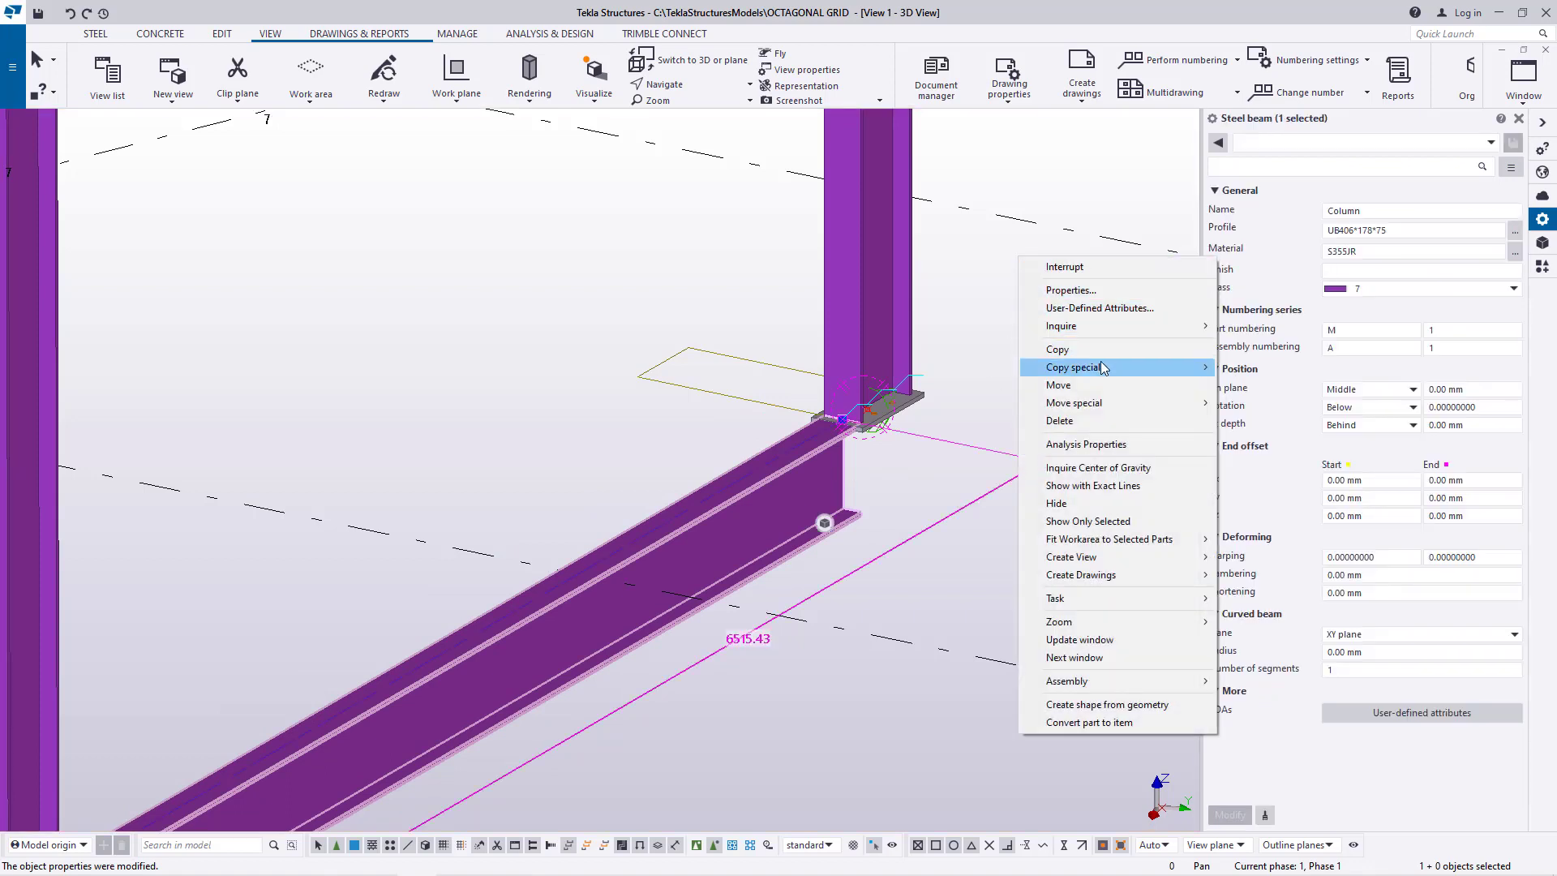
left_click(1253, 372)
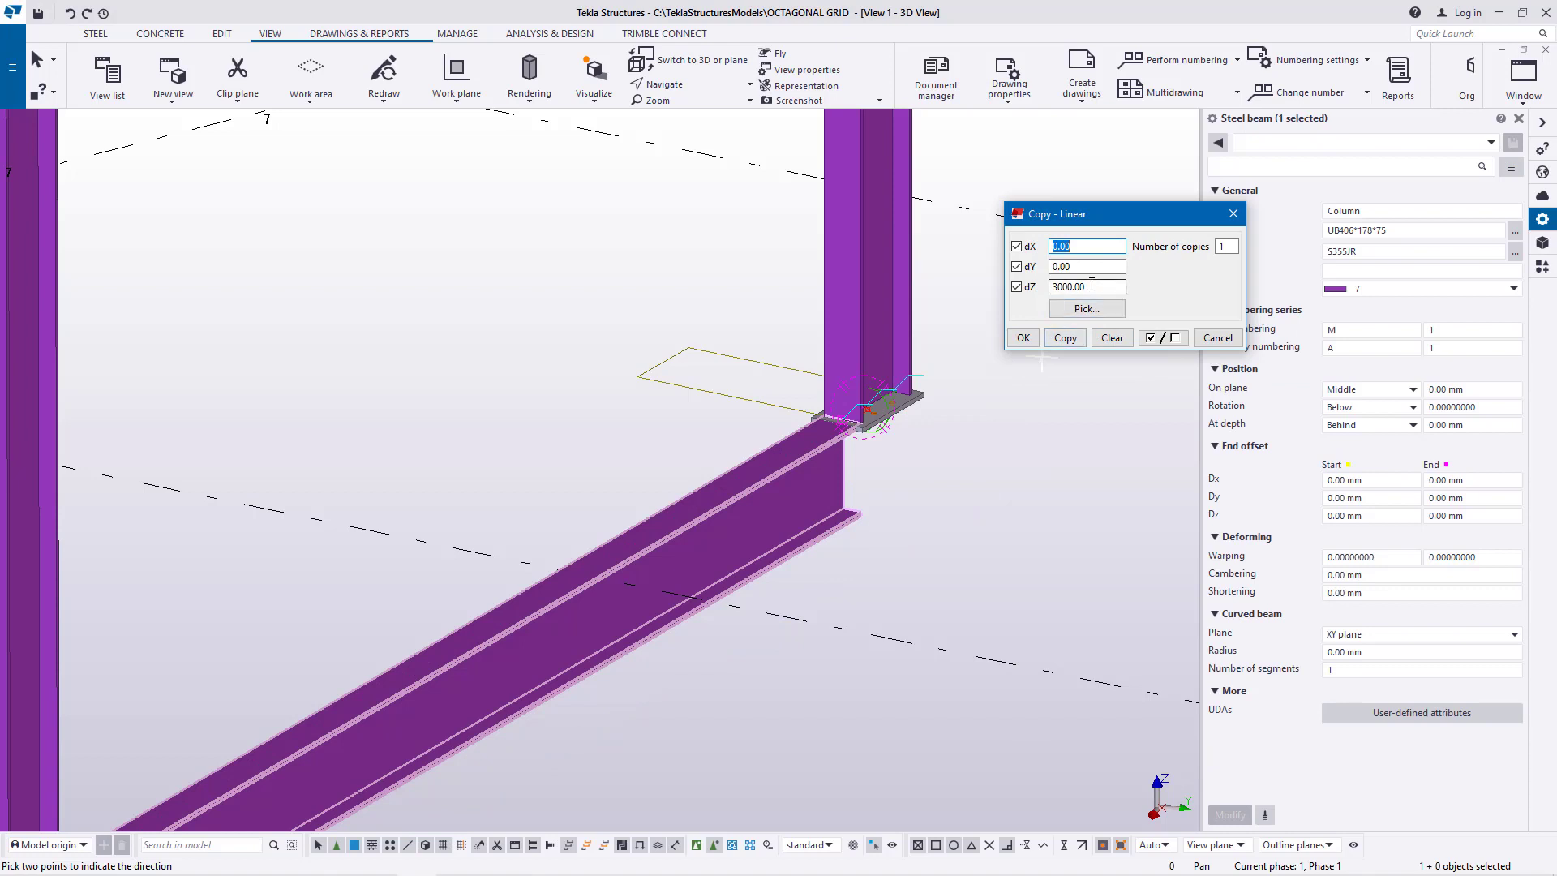
left_click(1065, 341)
left_click(1025, 342)
right_click(1019, 318)
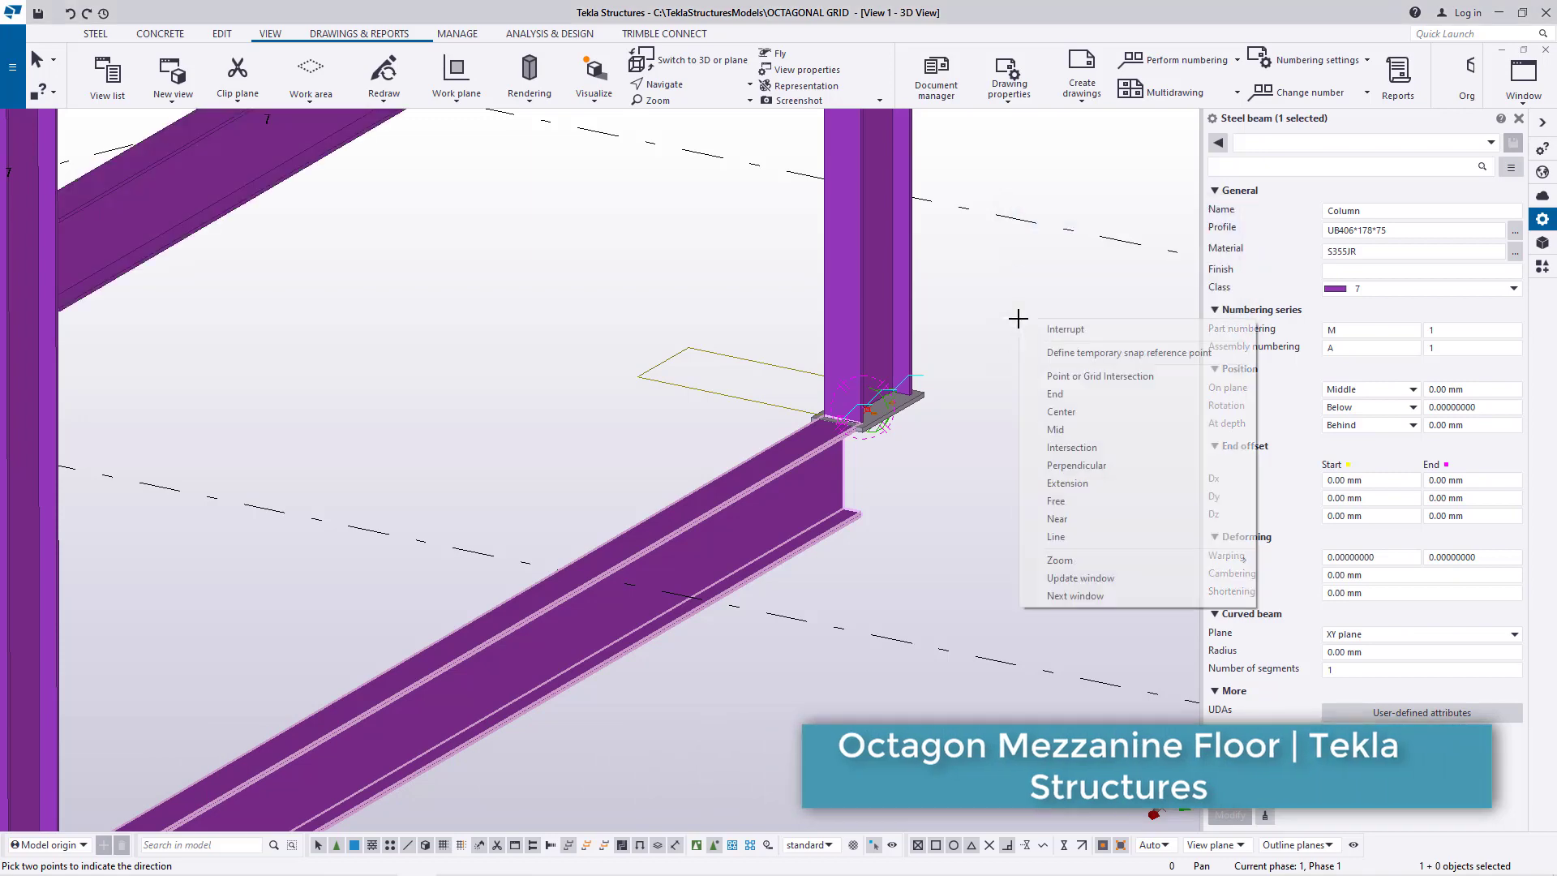
left_click(1042, 330)
scroll(857, 454, "down", 2)
key("Delete")
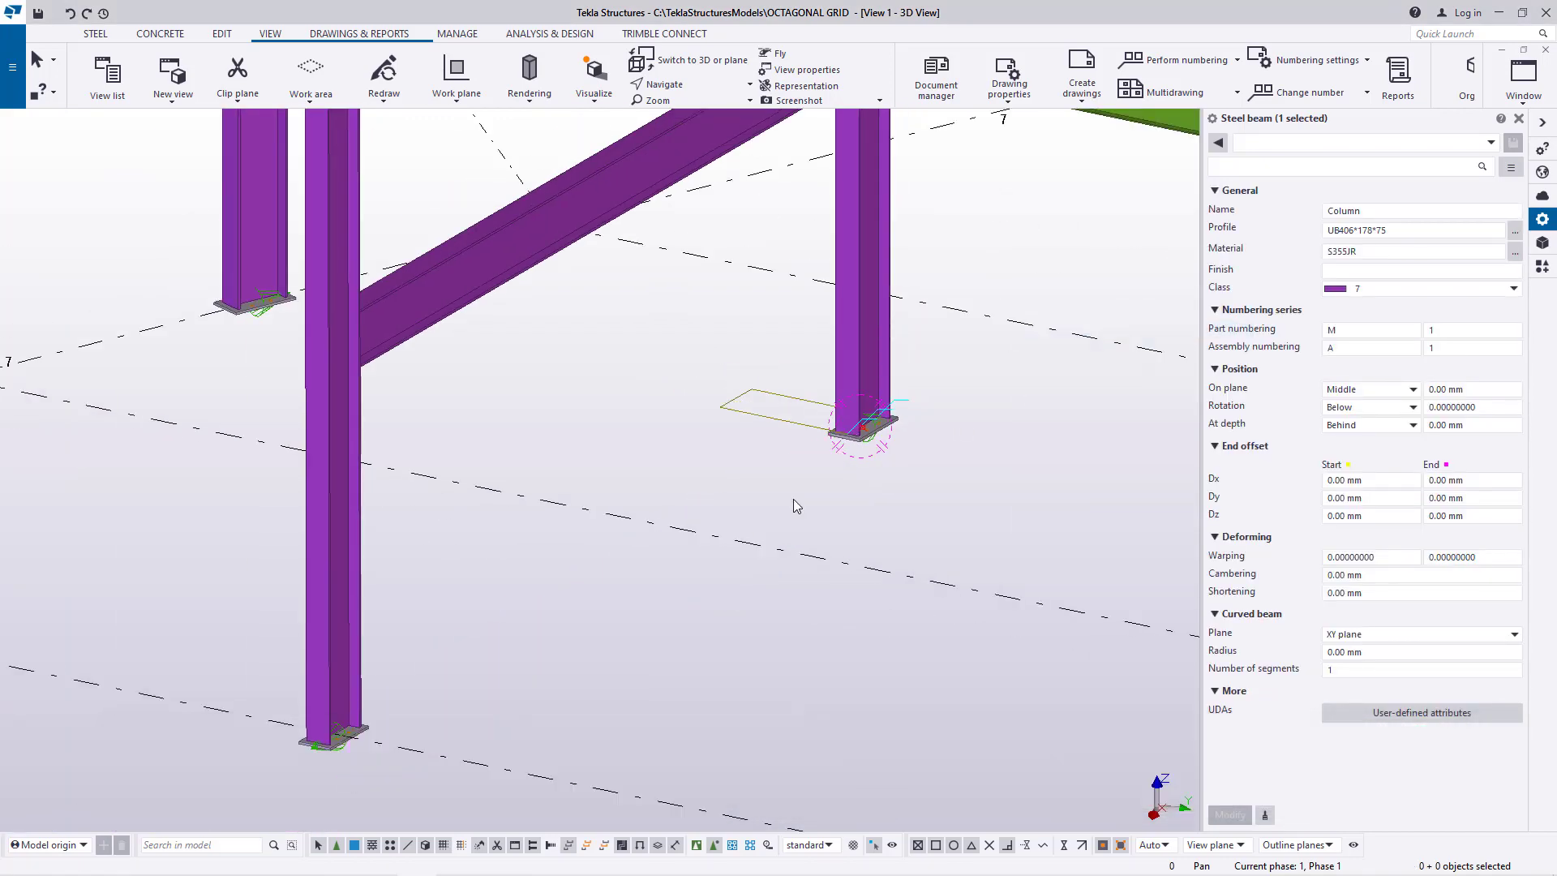
- Move the raised beam between the outer and short columns linearly by -80 mm in Z
scroll(793, 499, "down", 3)
scroll(798, 359, "up", 4)
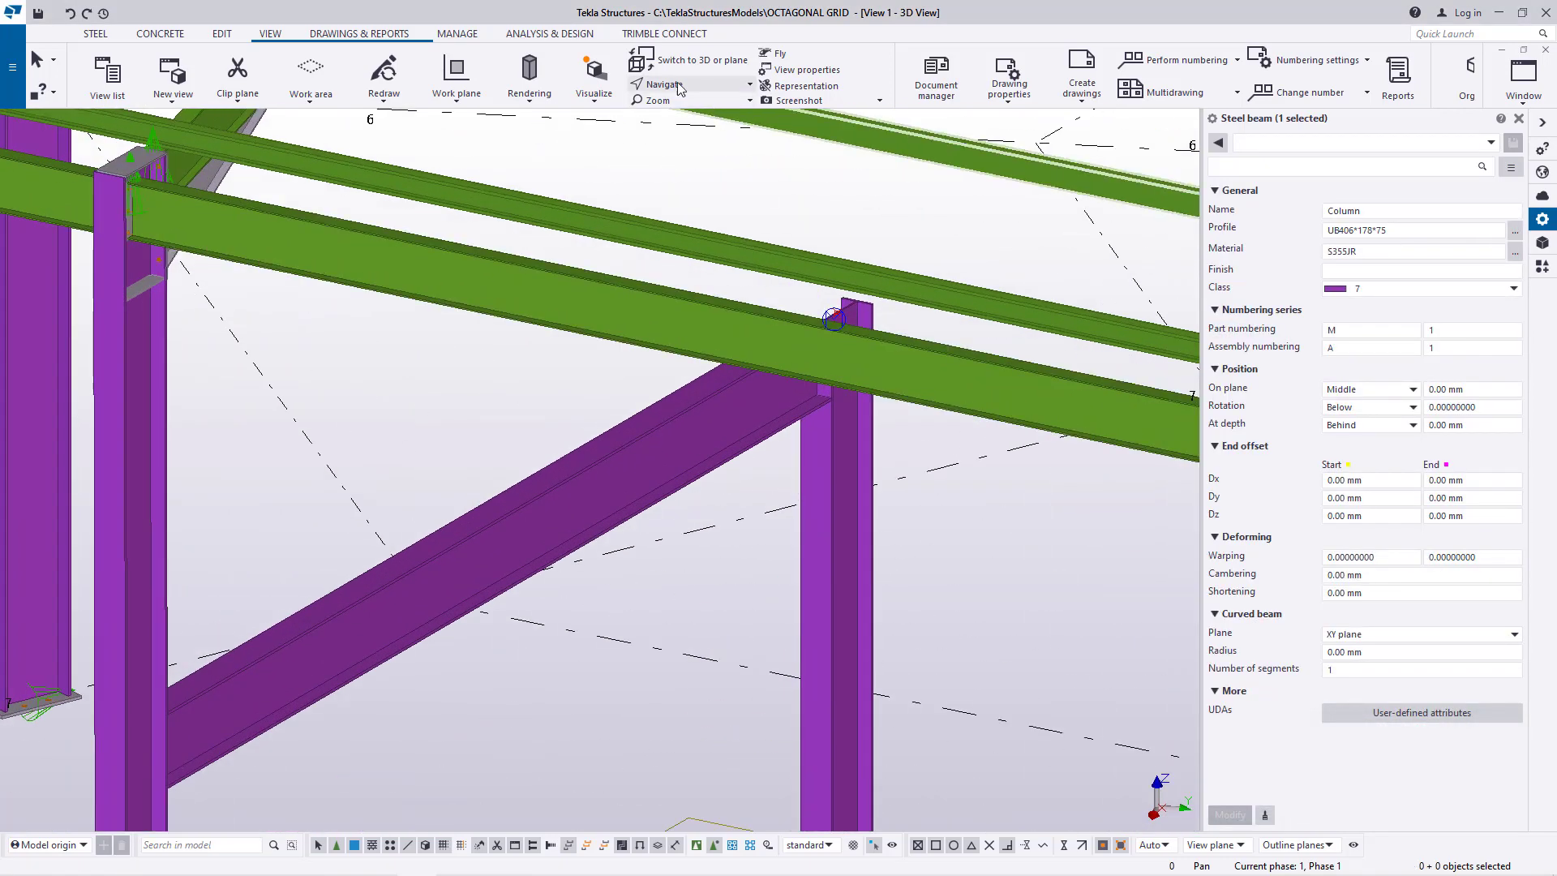
scroll(824, 400, "up", 5)
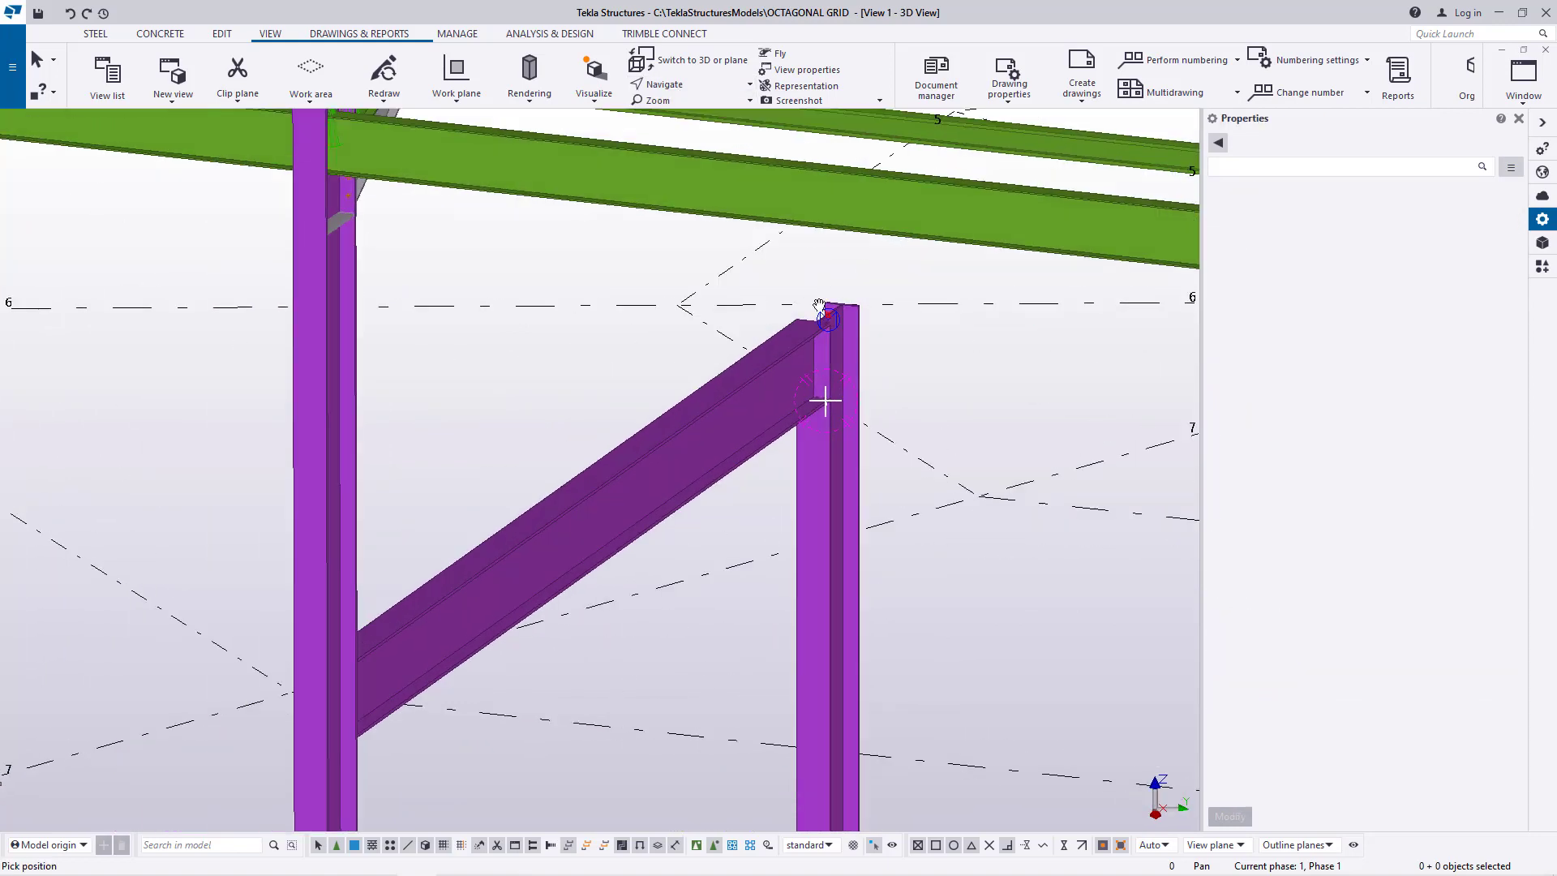
mouse_move(811, 346)
middle_mouse_down("ctrl")
mouse_move(738, 318)
mouse_move(763, 315)
mouse_move(728, 321)
mouse_move(769, 329)
mouse_move(804, 377)
middle_mouse_up("ctrl")
right_click(590, 264)
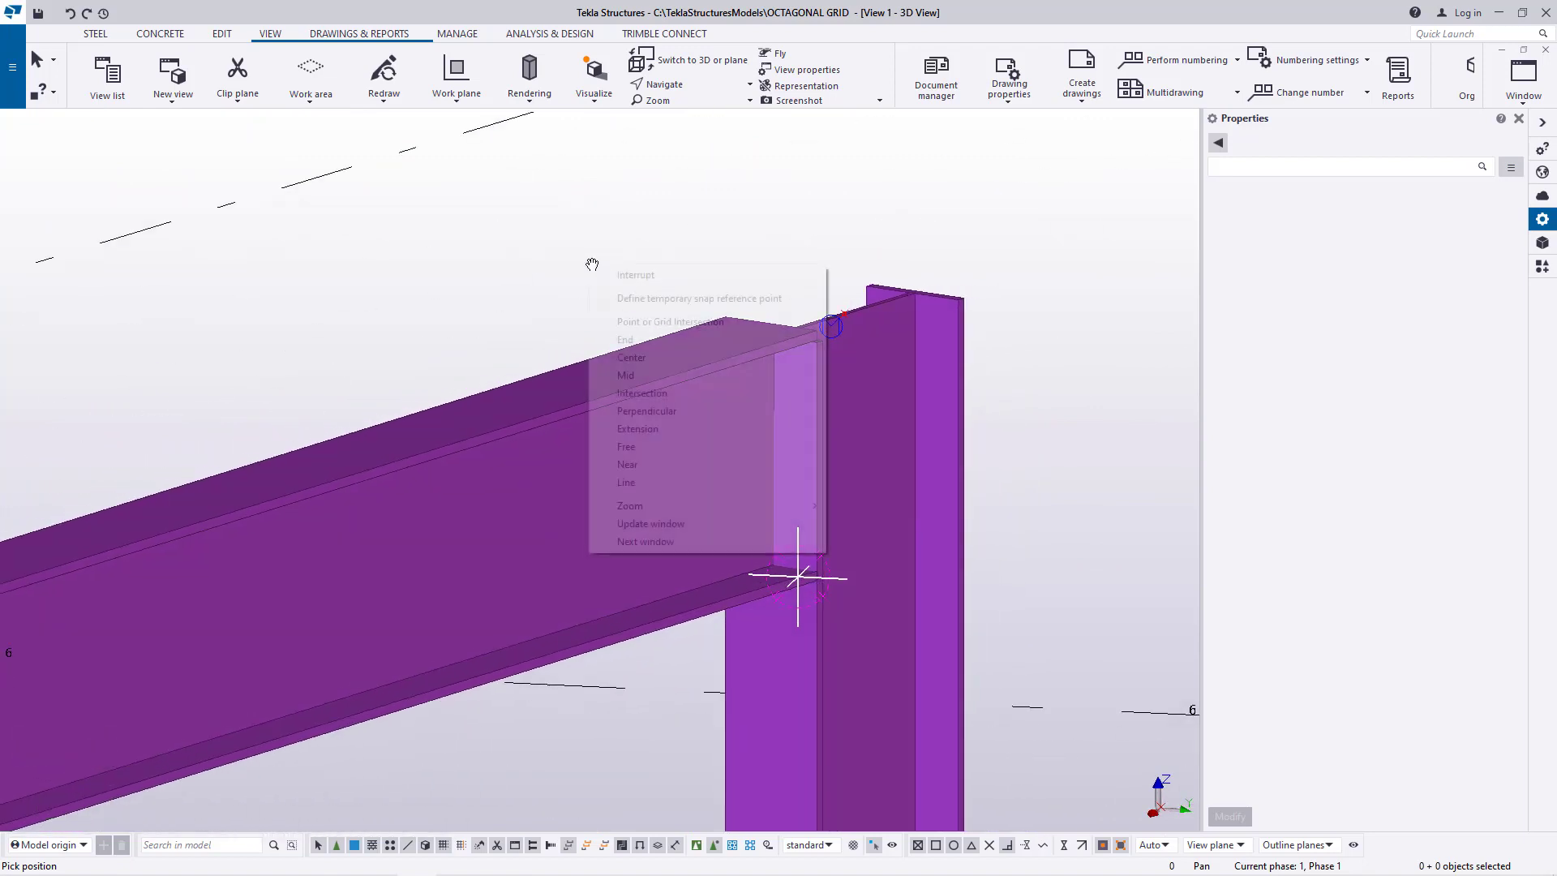
left_click(643, 280)
left_click(700, 407)
right_click(616, 205)
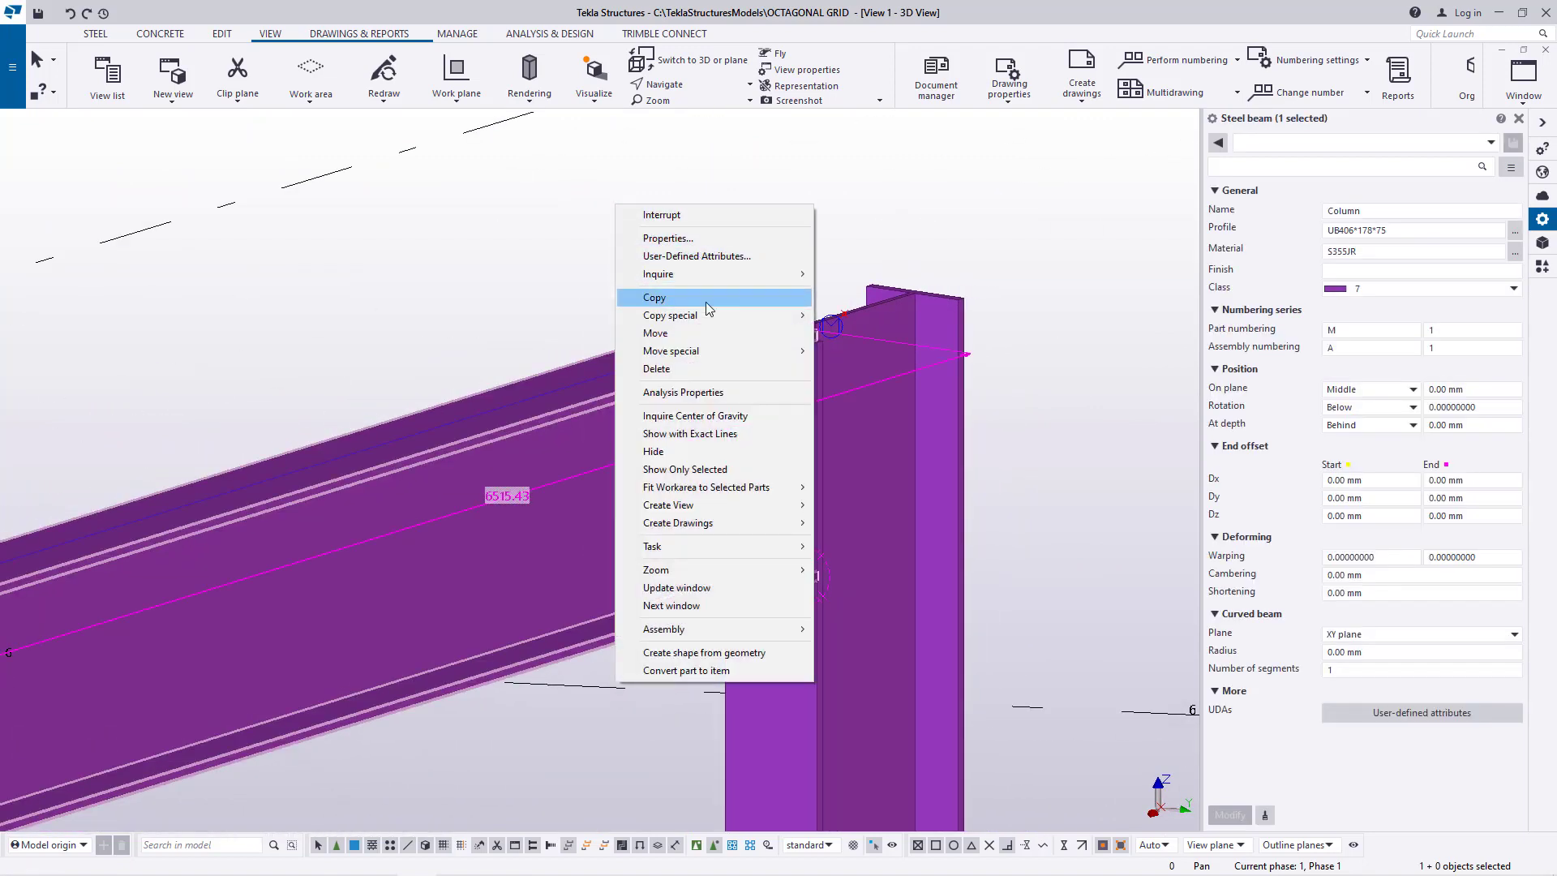
left_click(854, 350)
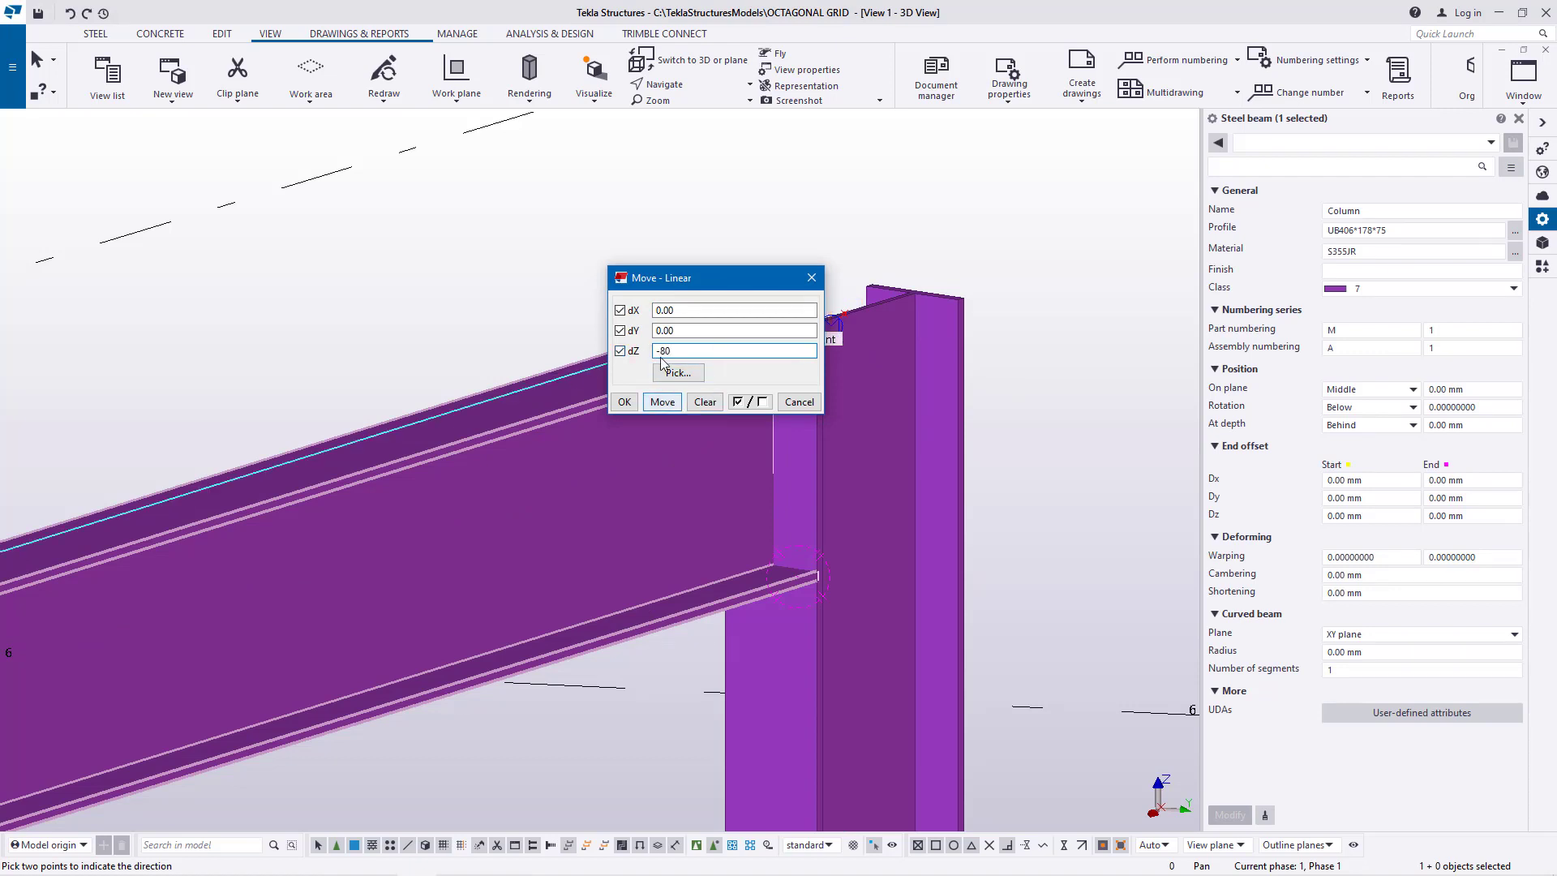
left_click(662, 401)
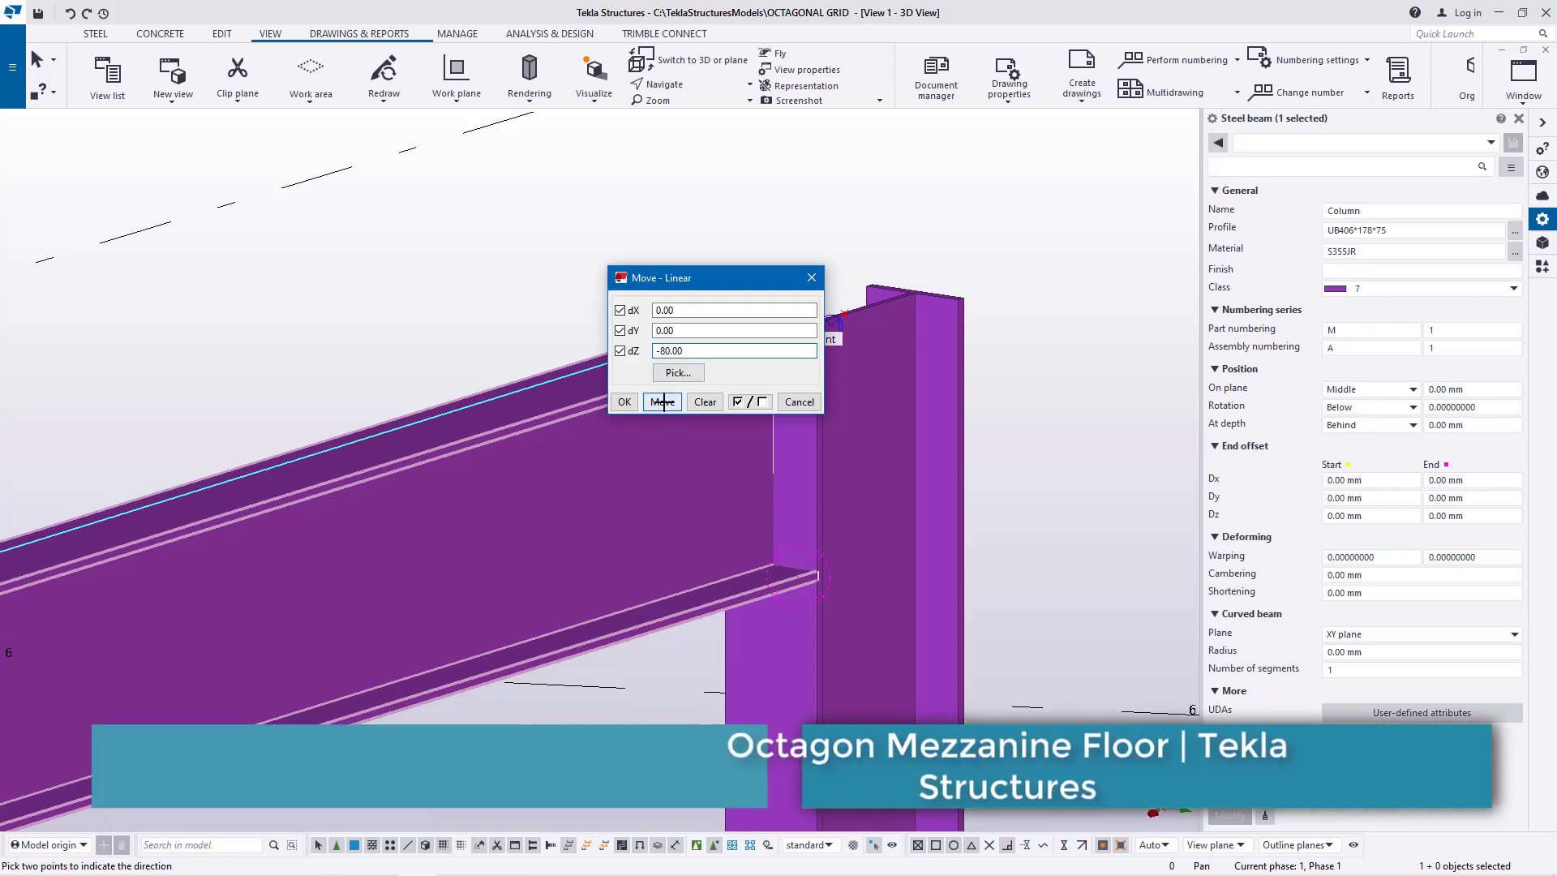
left_click(627, 404)
right_click(1069, 255)
left_click(1103, 267)
- Start a new beam at the midpoint of the web's bottom edge on the neighbouring outer column on grid line 7
scroll(981, 331, "down", 5)
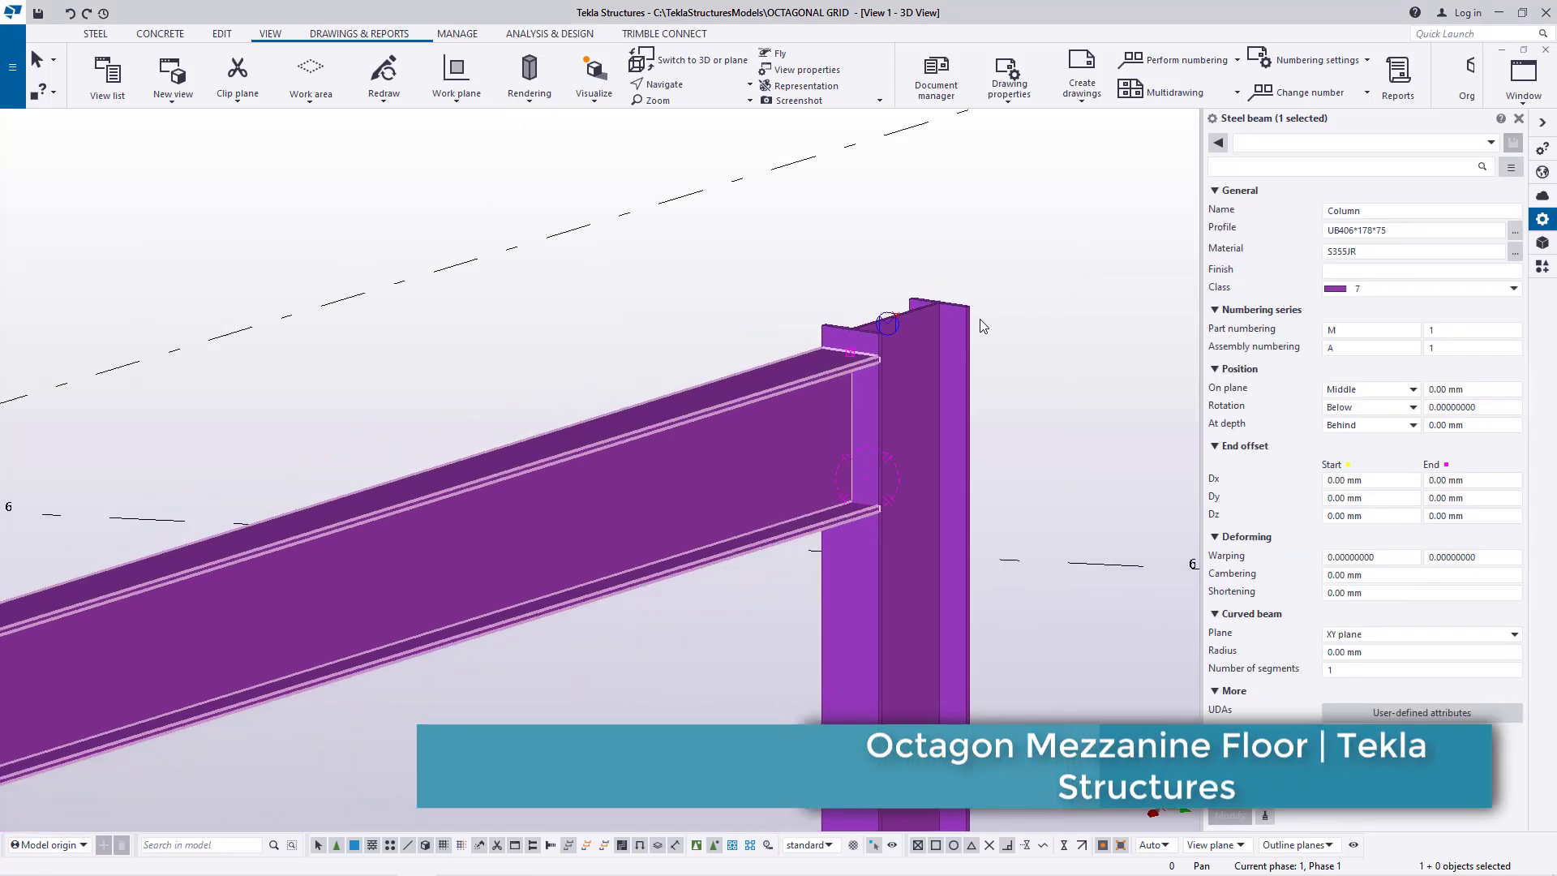
scroll(981, 333, "down", 2)
left_click(689, 84)
left_click(707, 166)
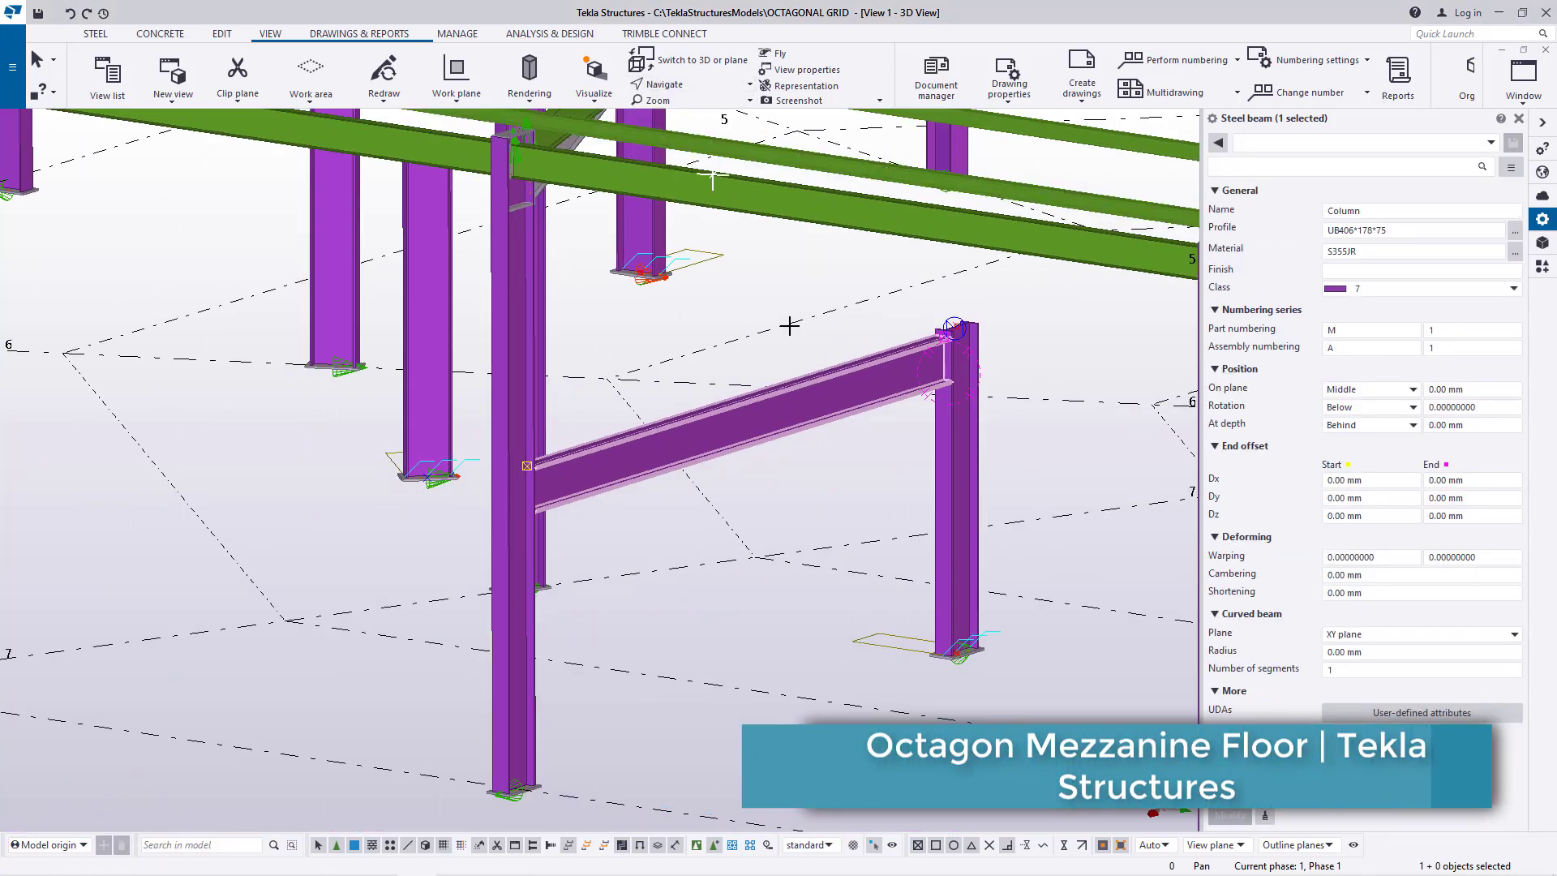
left_click_drag(819, 406, 902, 425)
middle_click_drag(903, 424, 798, 428, "ctrl")
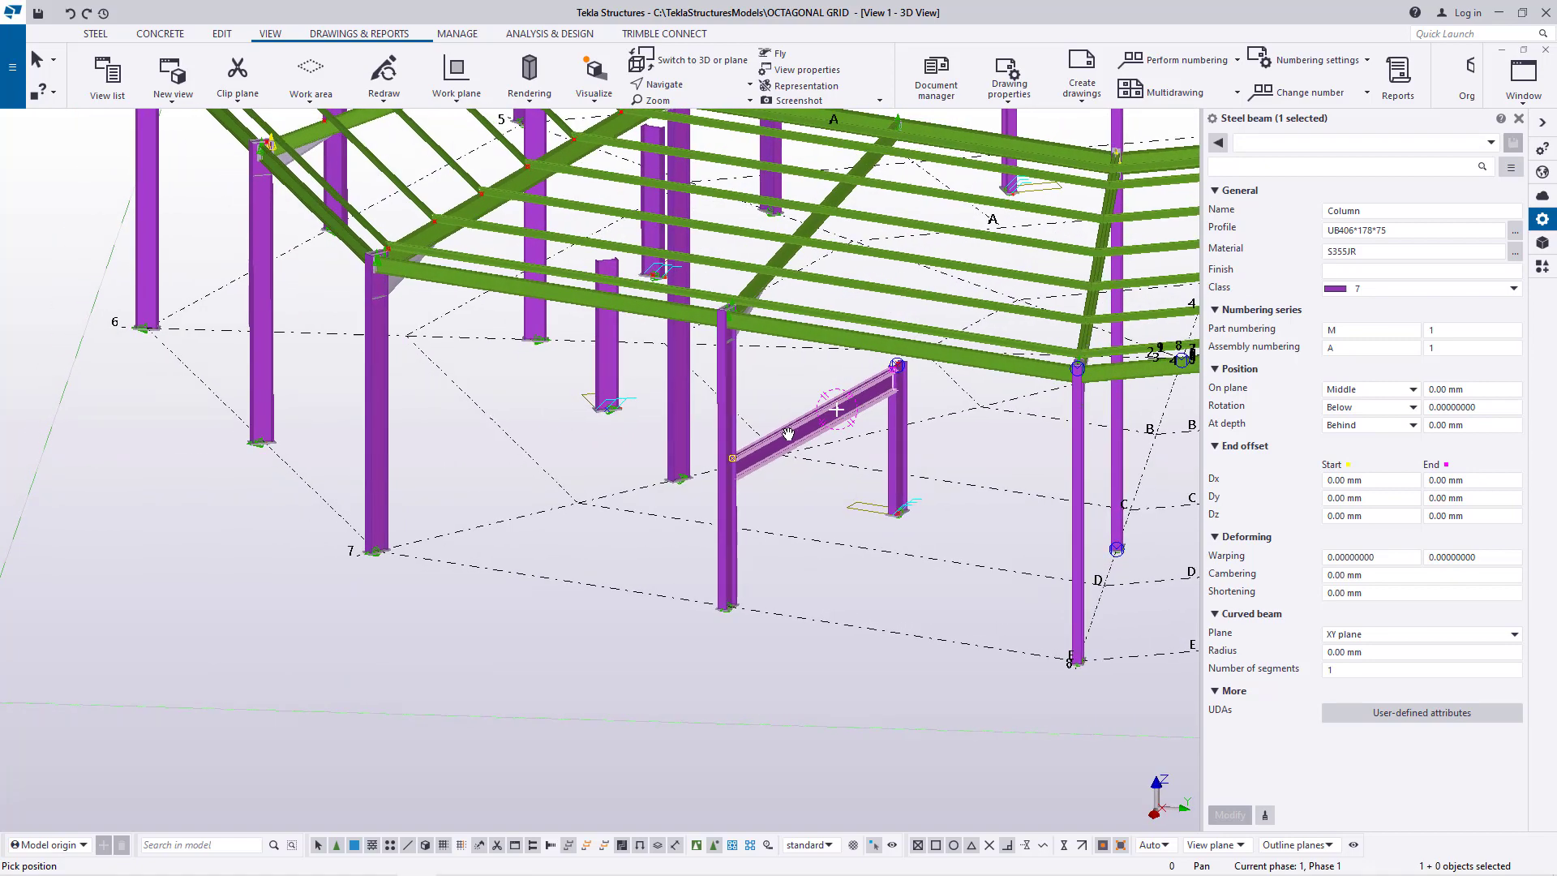
scroll(737, 458, "up", 10)
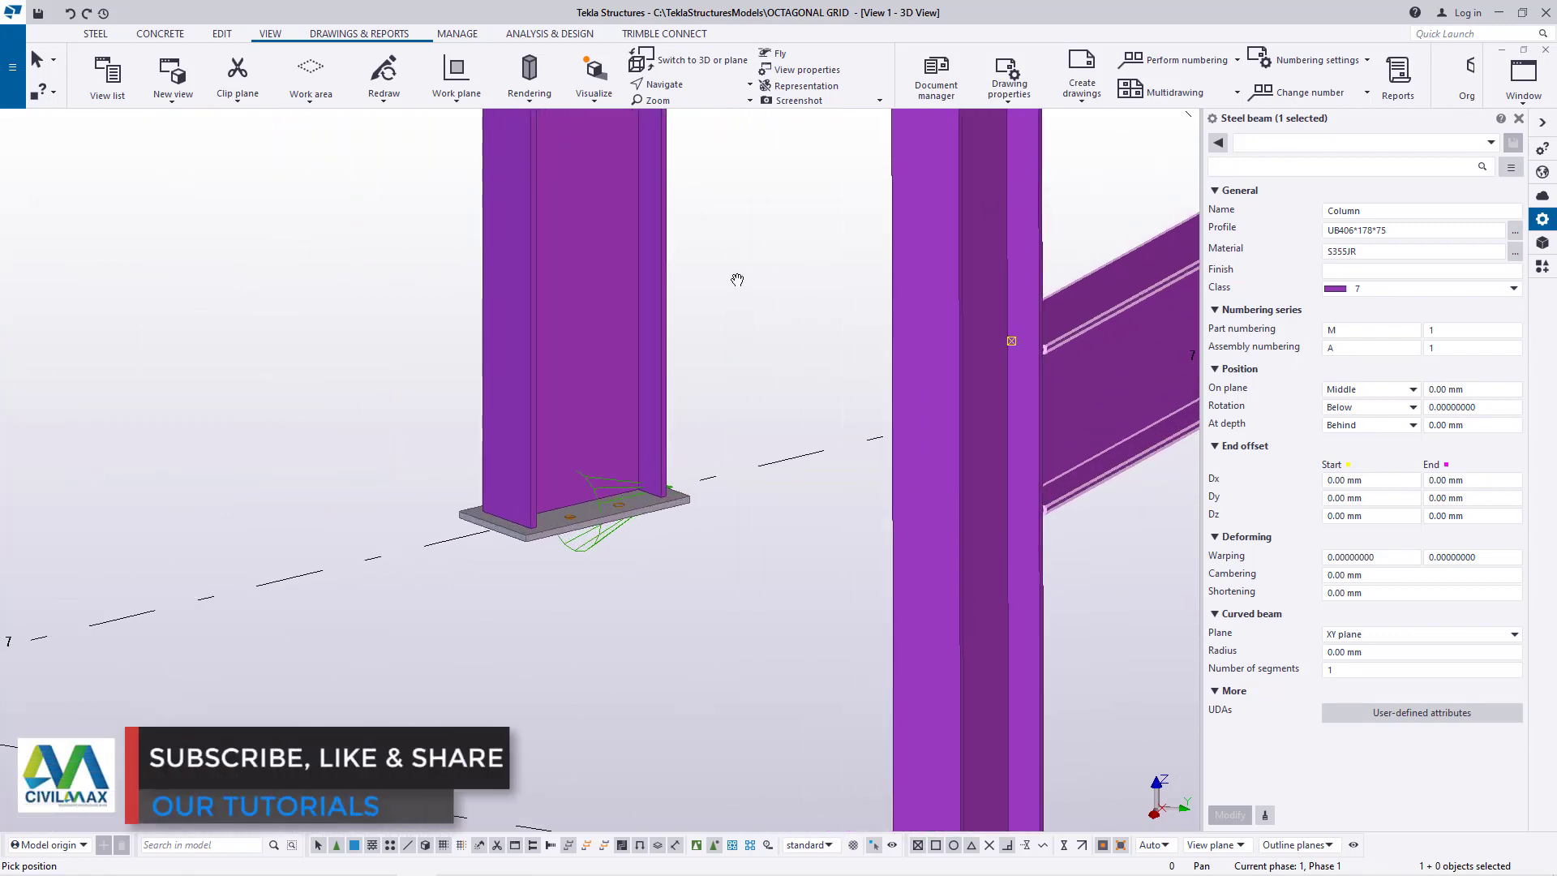
right_click(737, 280)
left_click(774, 291)
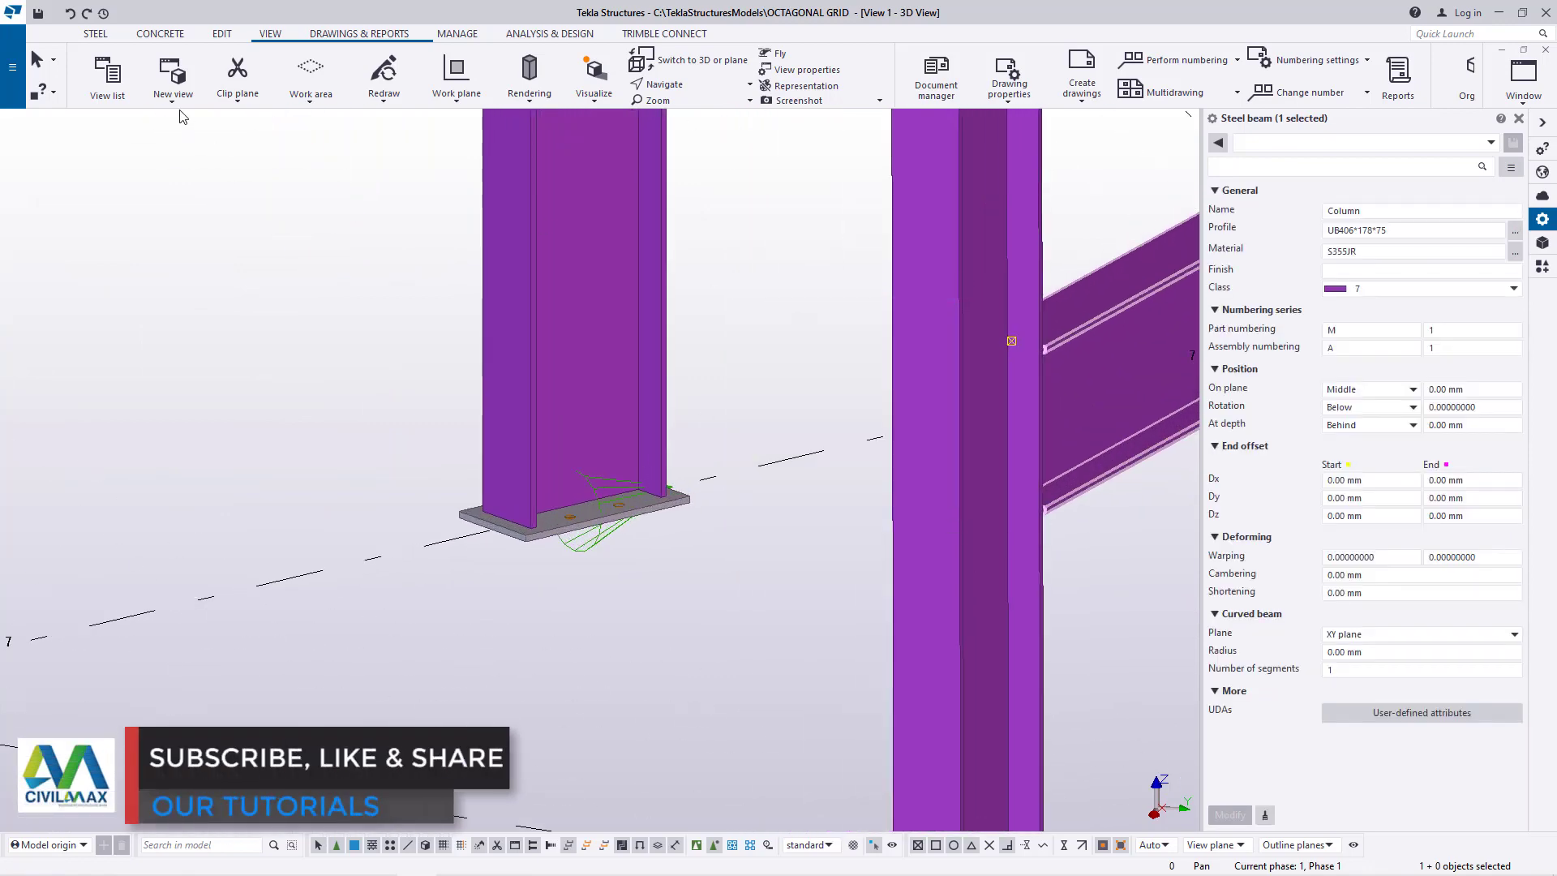
left_click(96, 33)
left_click(147, 77)
scroll(617, 523, "up", 2)
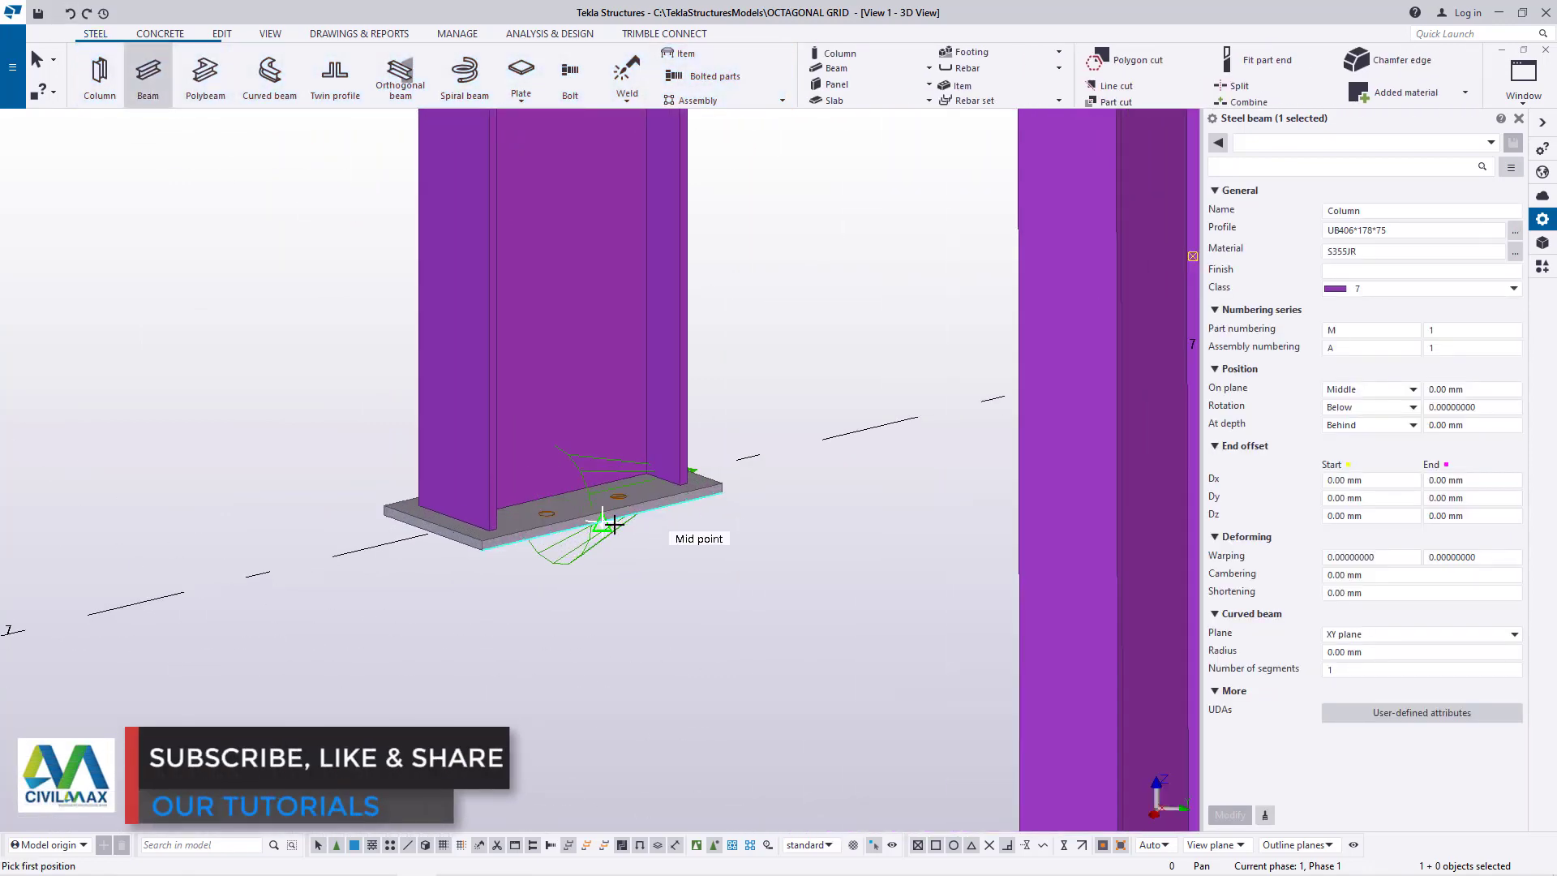
scroll(614, 525, "up", 5)
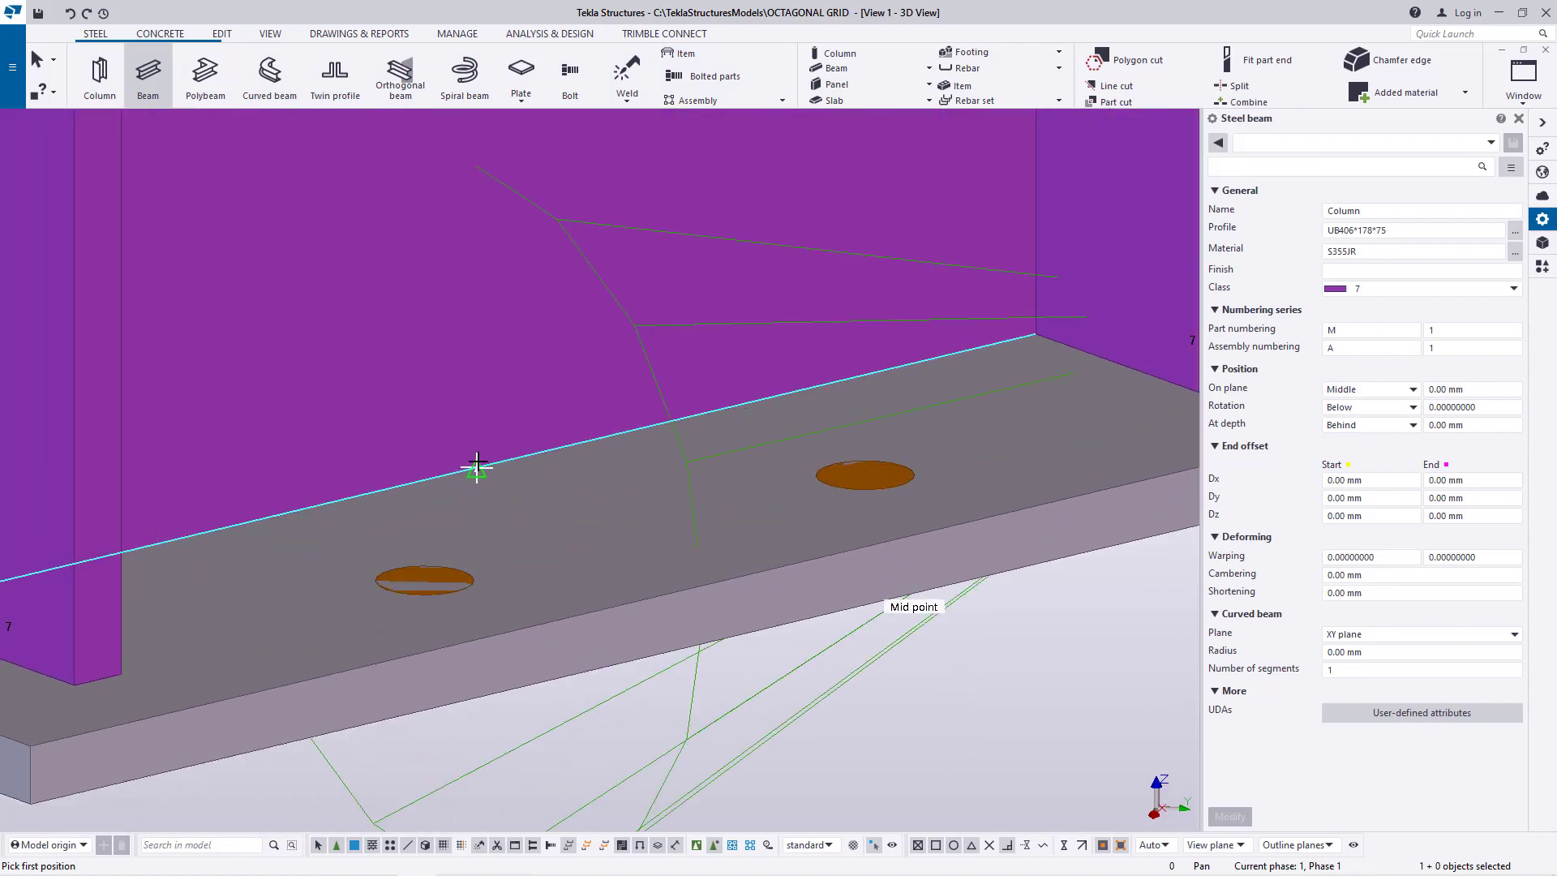
scroll(477, 468, "up", 2)
- End the beam at the midpoint of the web's bottom edge on the short column, and finish the Beam command
scroll(362, 408, "down", 8)
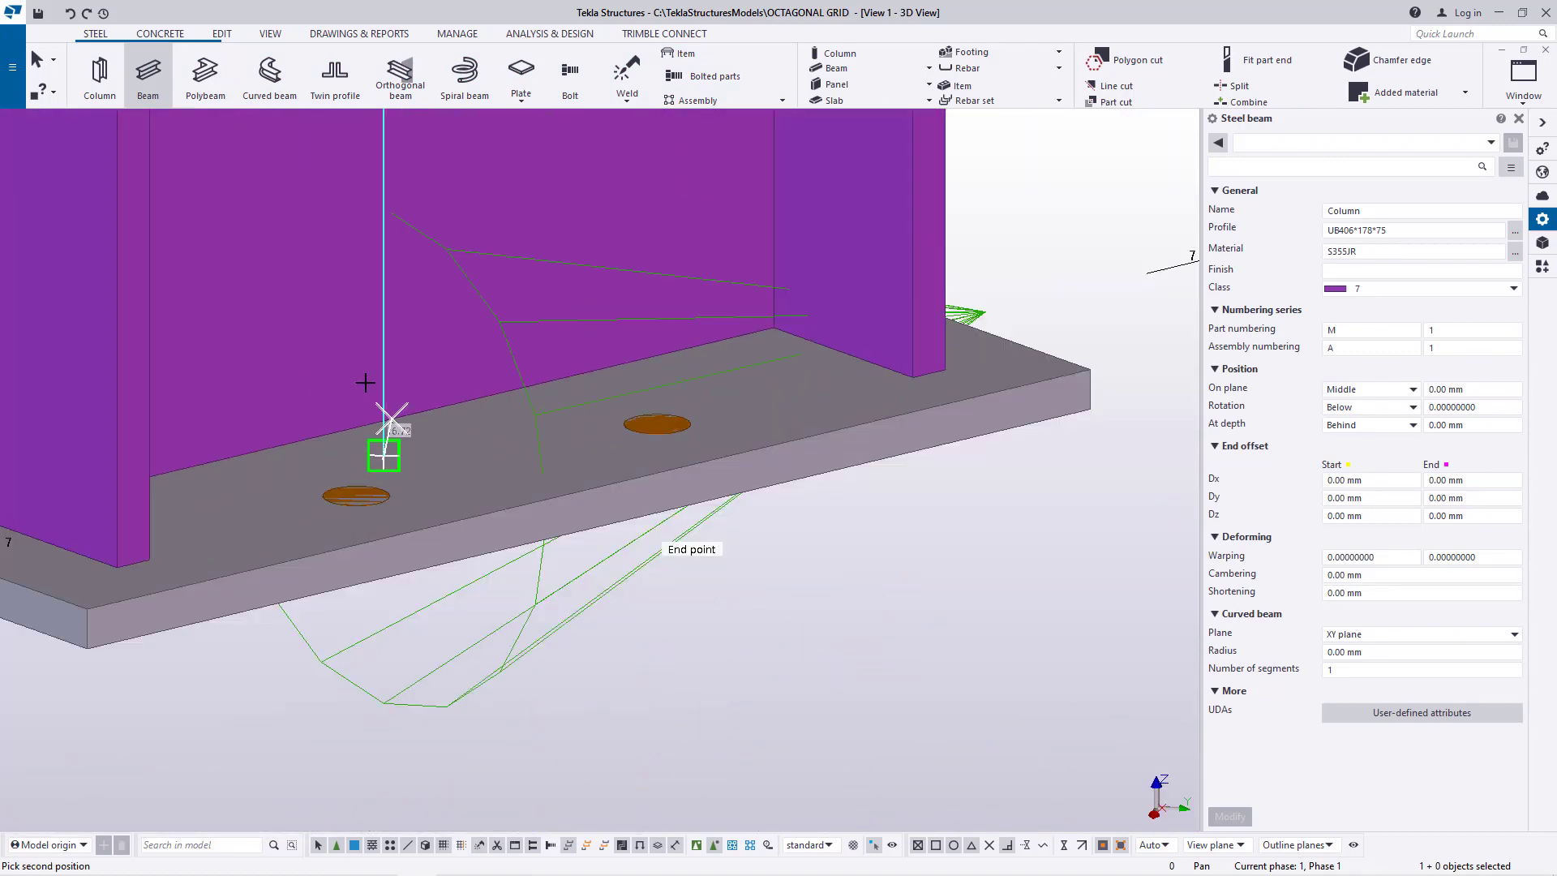
scroll(803, 500, "up", 8)
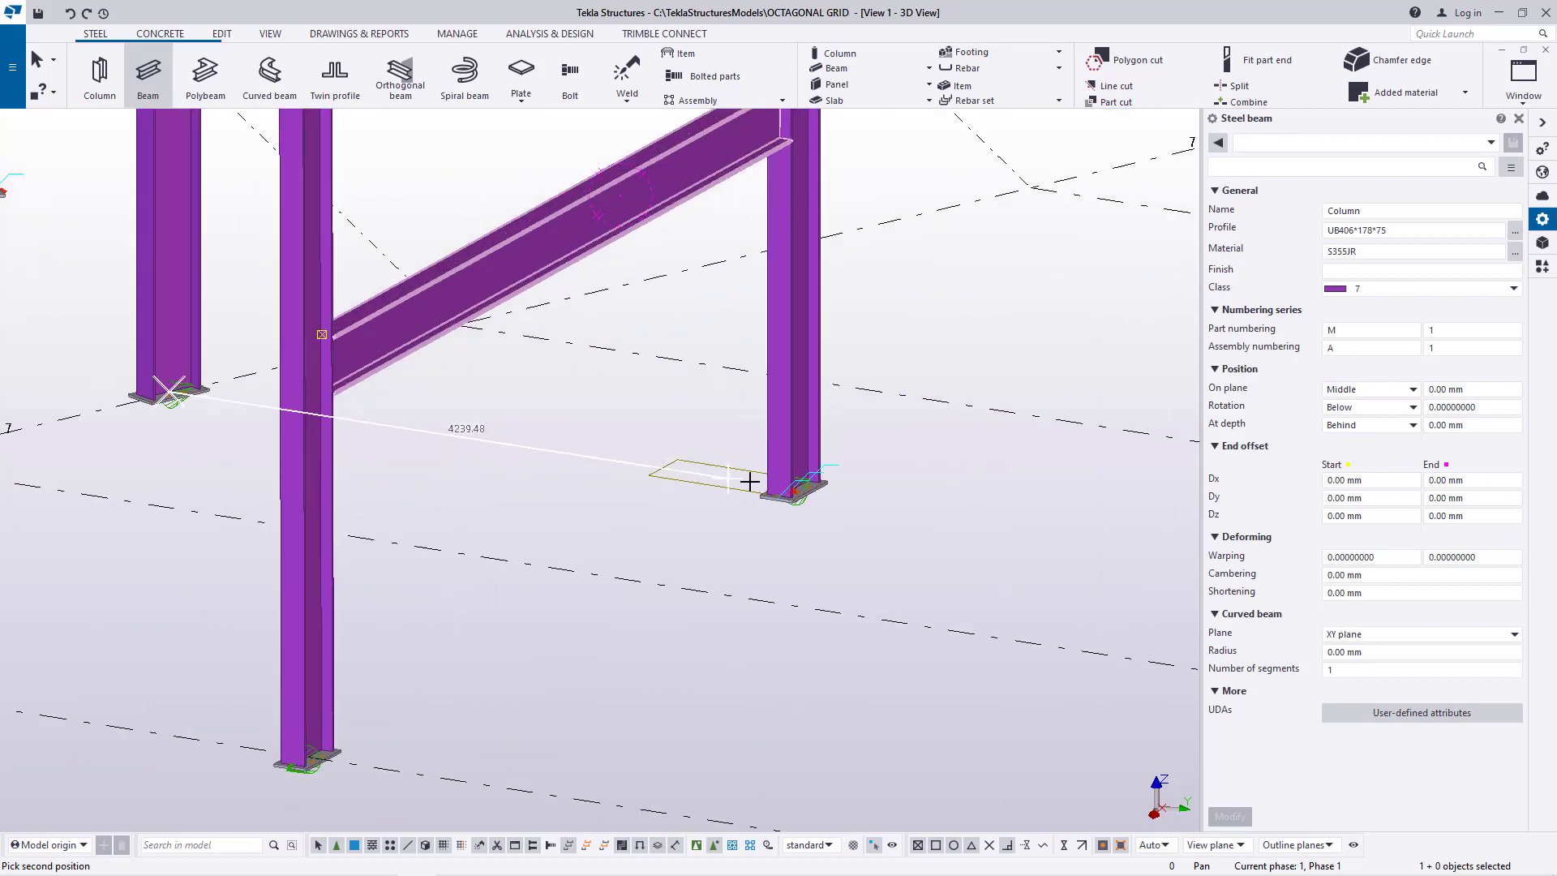
left_click(270, 33)
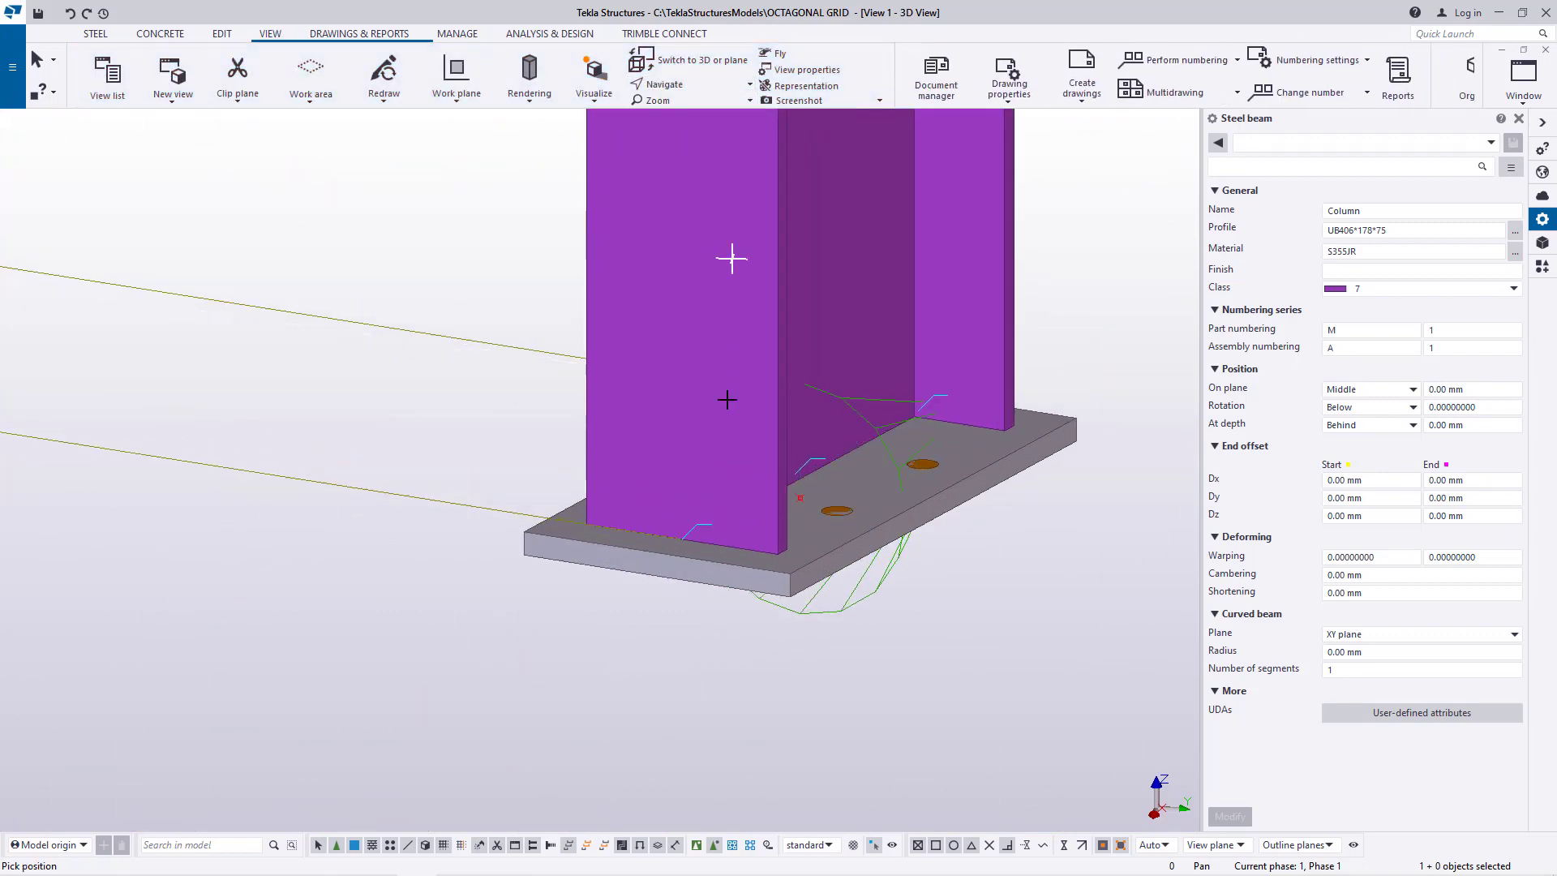
middle_click_drag(722, 426, 983, 438, "ctrl")
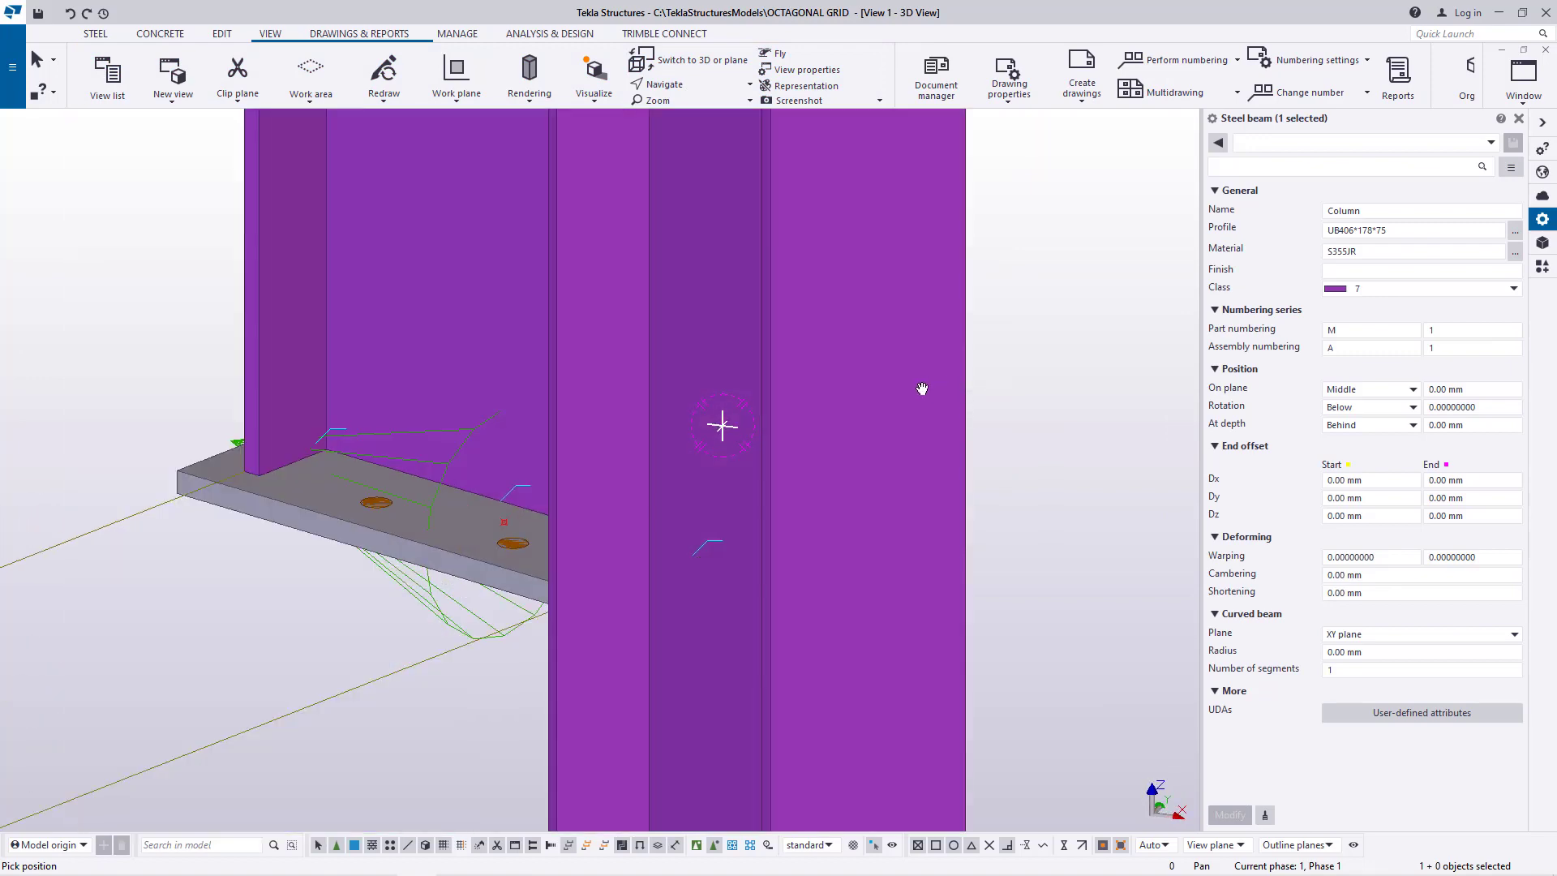
middle_click_drag(922, 388, 890, 382, "ctrl")
right_click(743, 334)
left_click(792, 347)
scroll(446, 502, "up", 5)
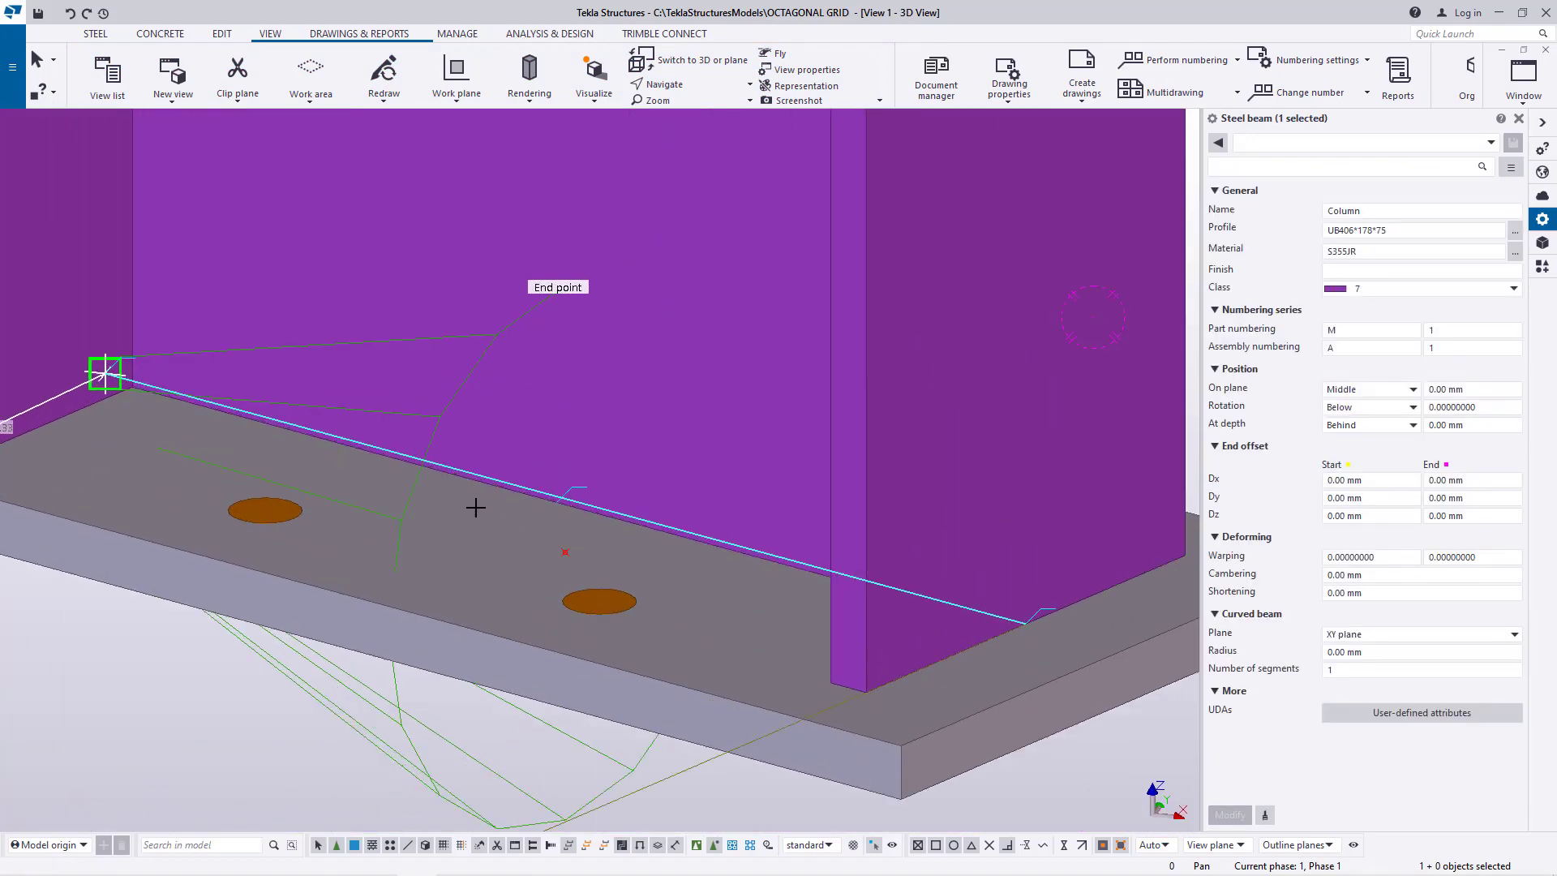
scroll(476, 507, "up", 2)
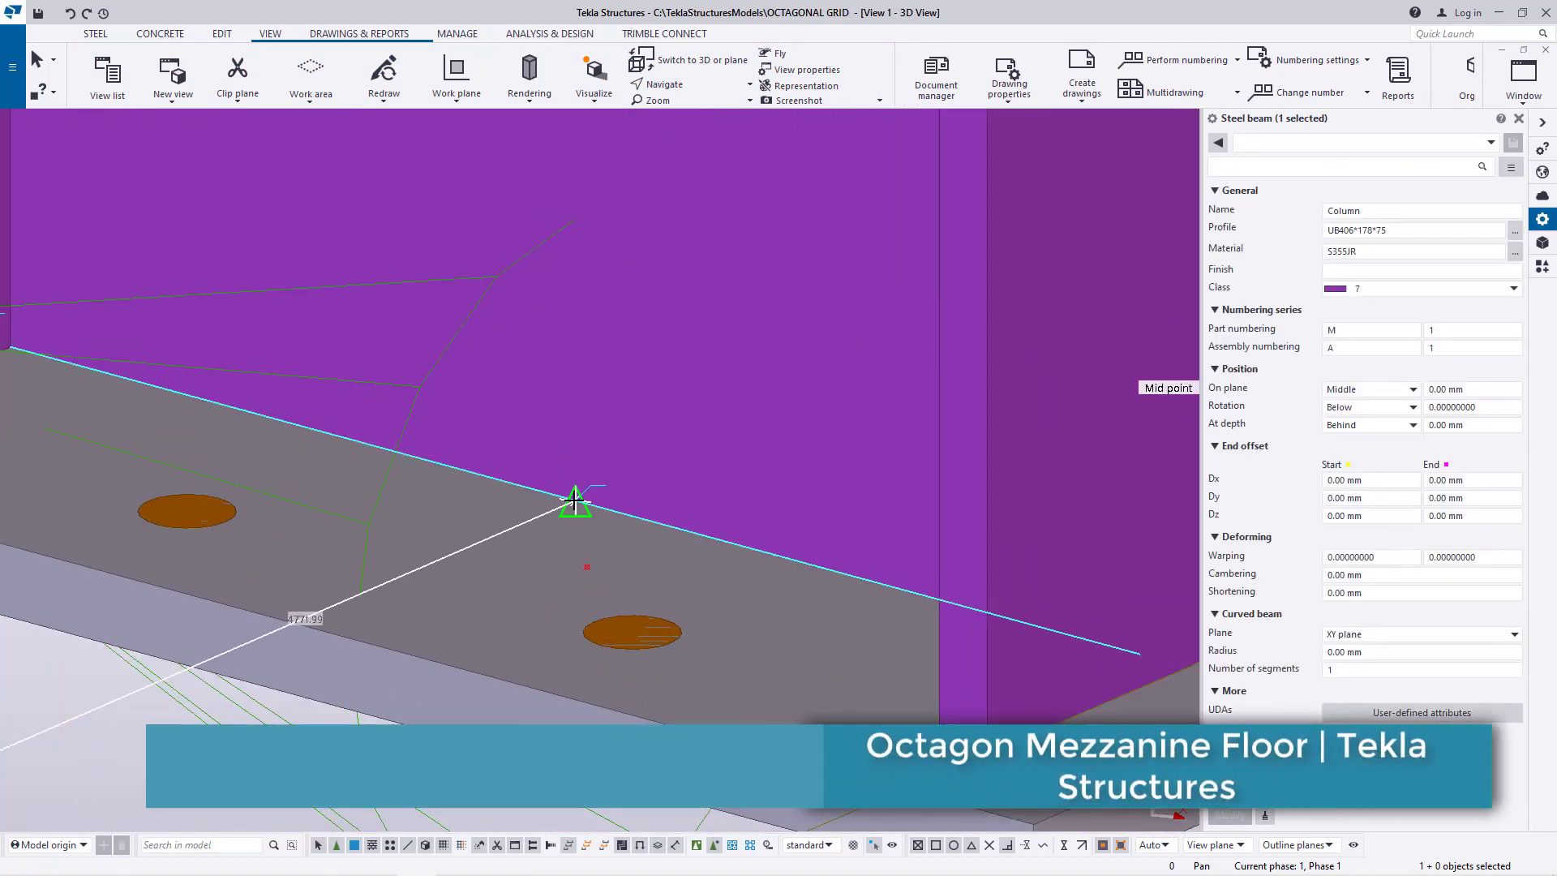
left_click(575, 502)
right_click(602, 401)
left_click(667, 414)
- Start another beam at the midpoint of the web's bottom edge on the short column's opposite side
scroll(667, 418, "down", 5)
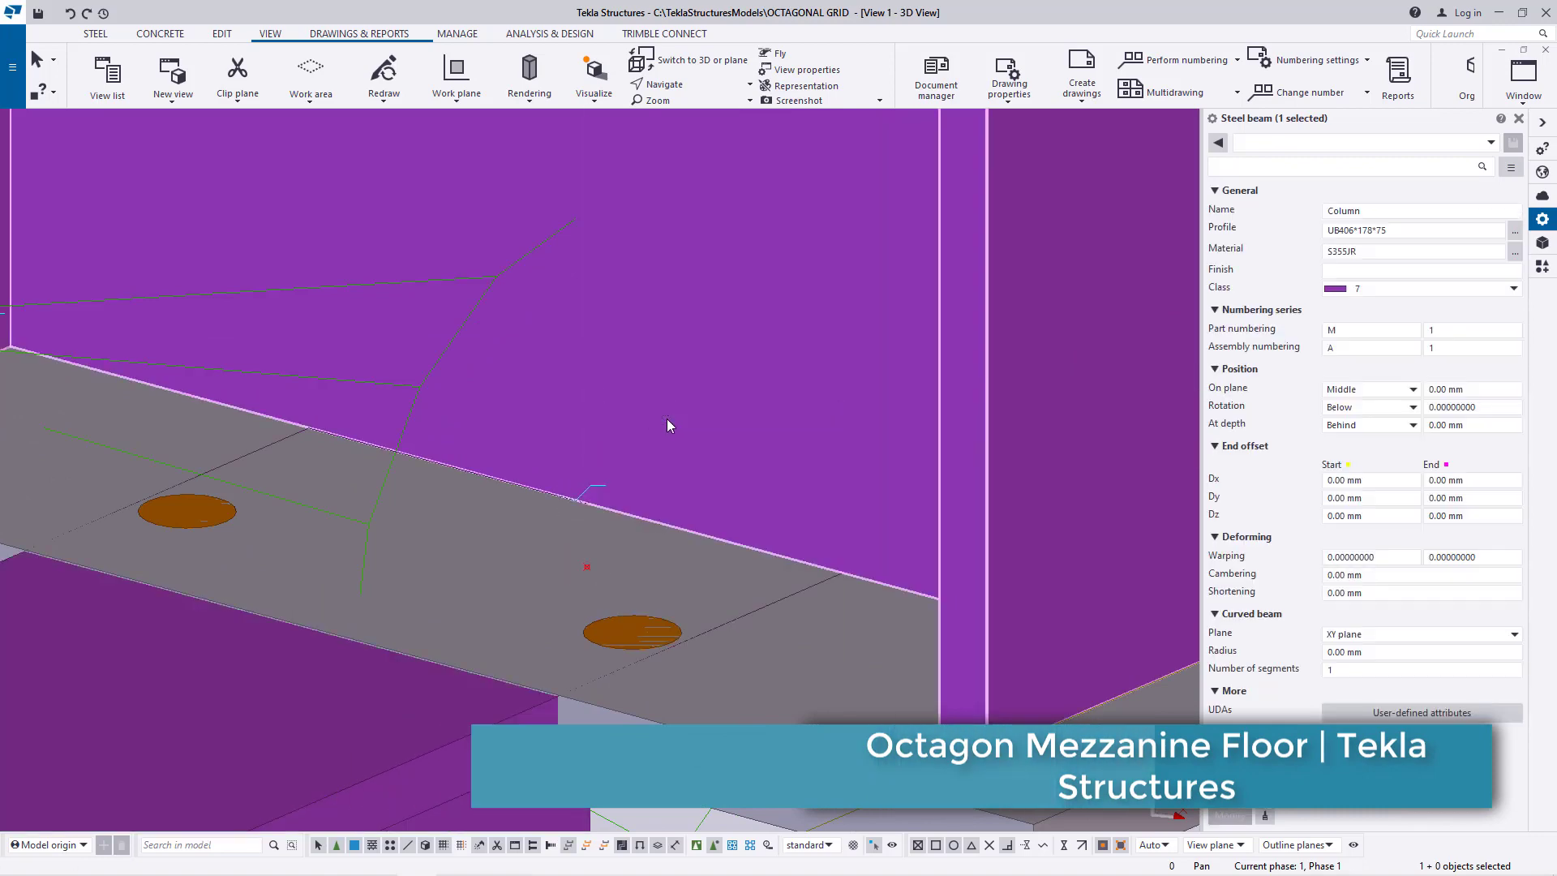
left_click(275, 41)
left_click(101, 37)
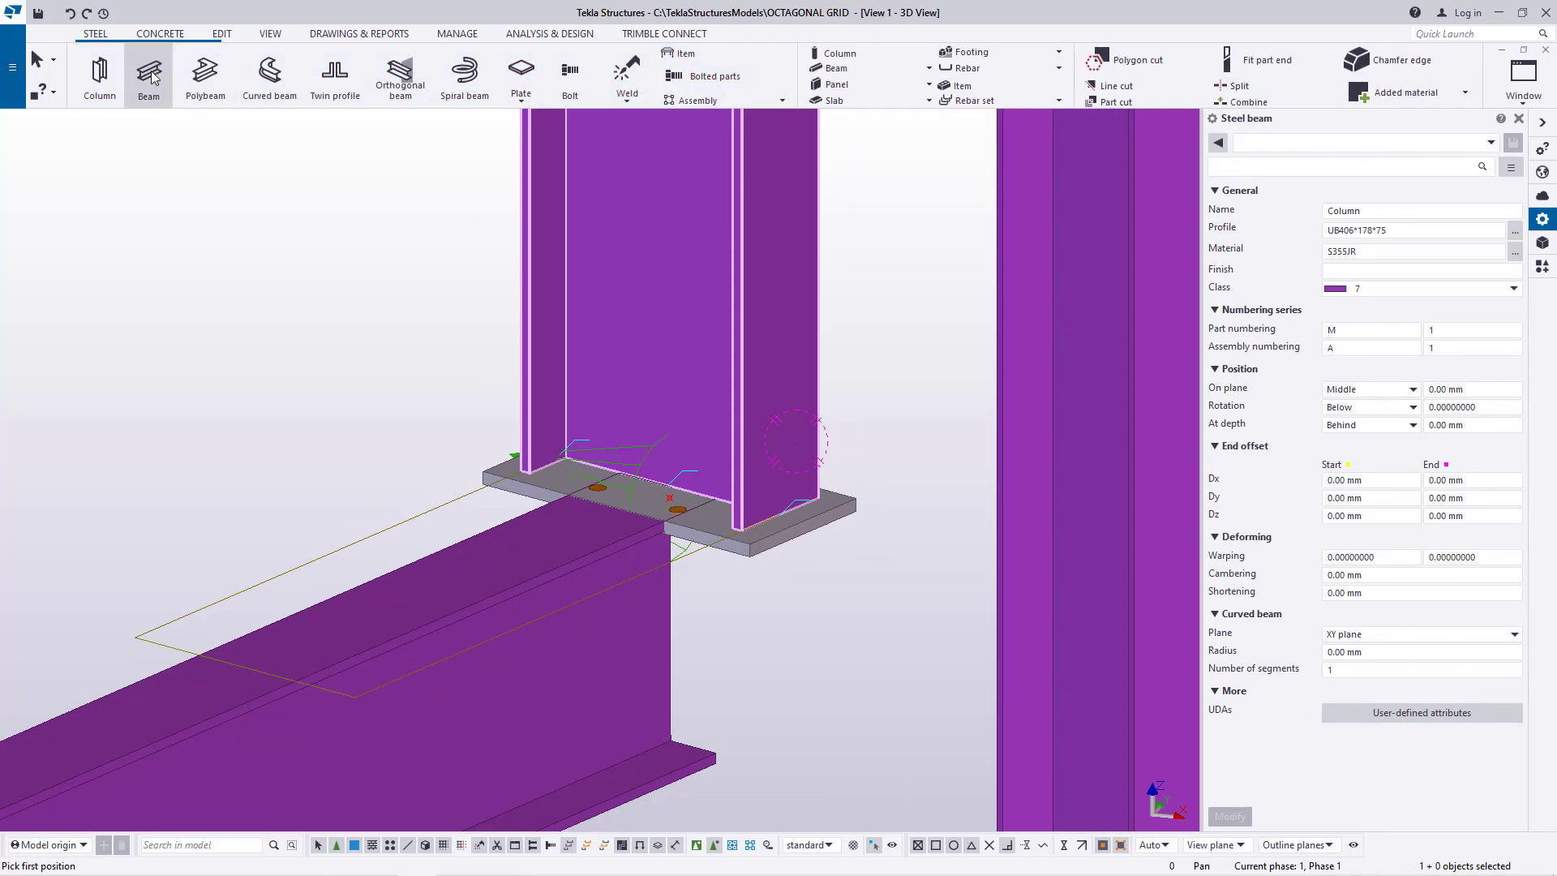
left_click(150, 75)
left_click(272, 35)
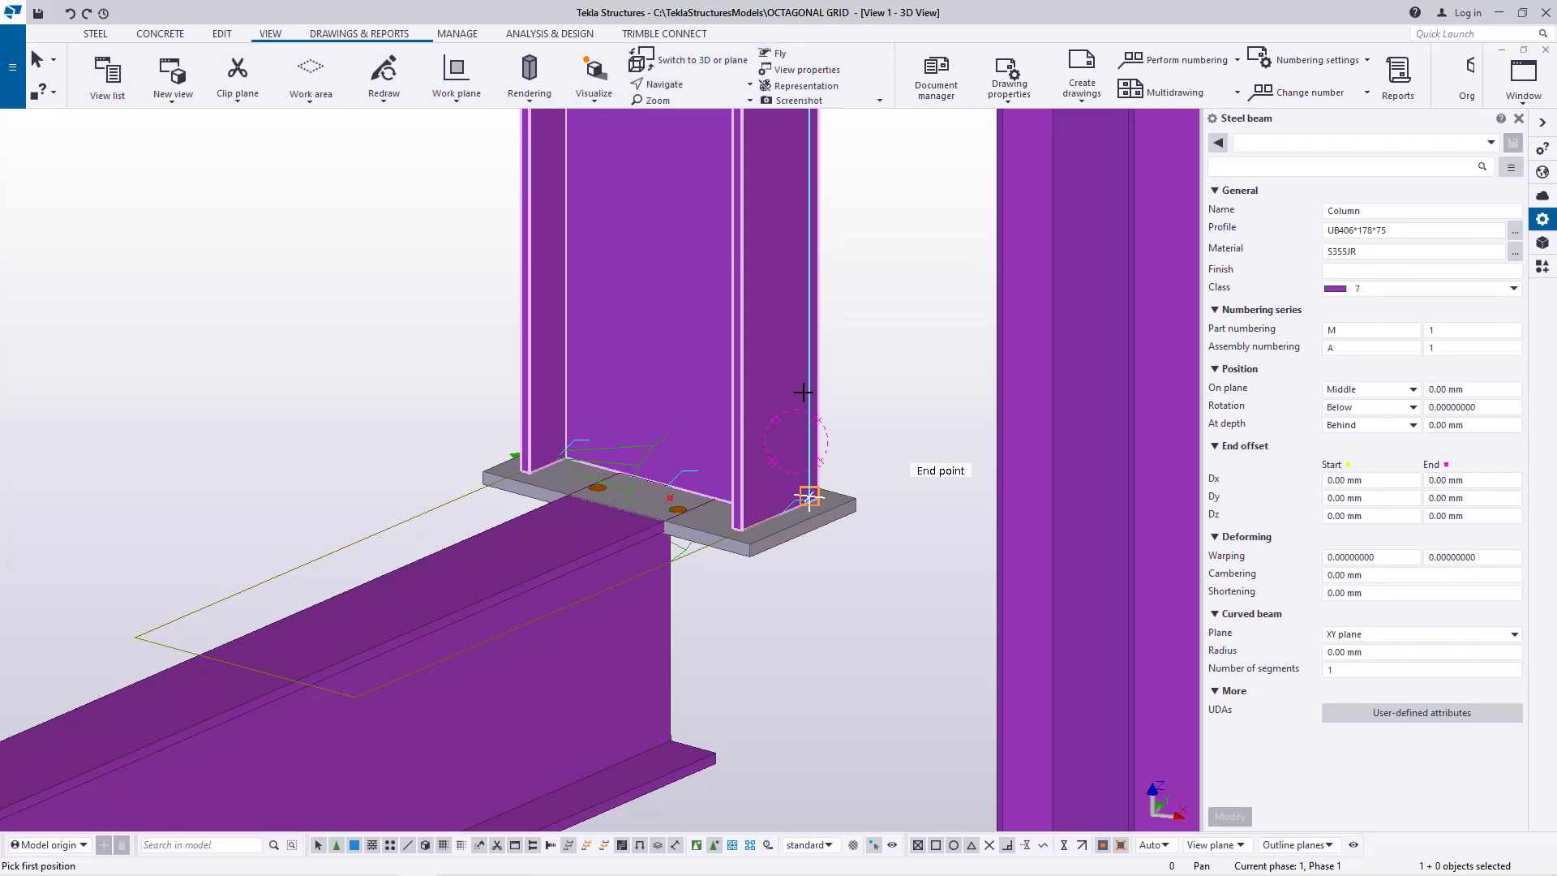
left_click(672, 86)
left_click(692, 116)
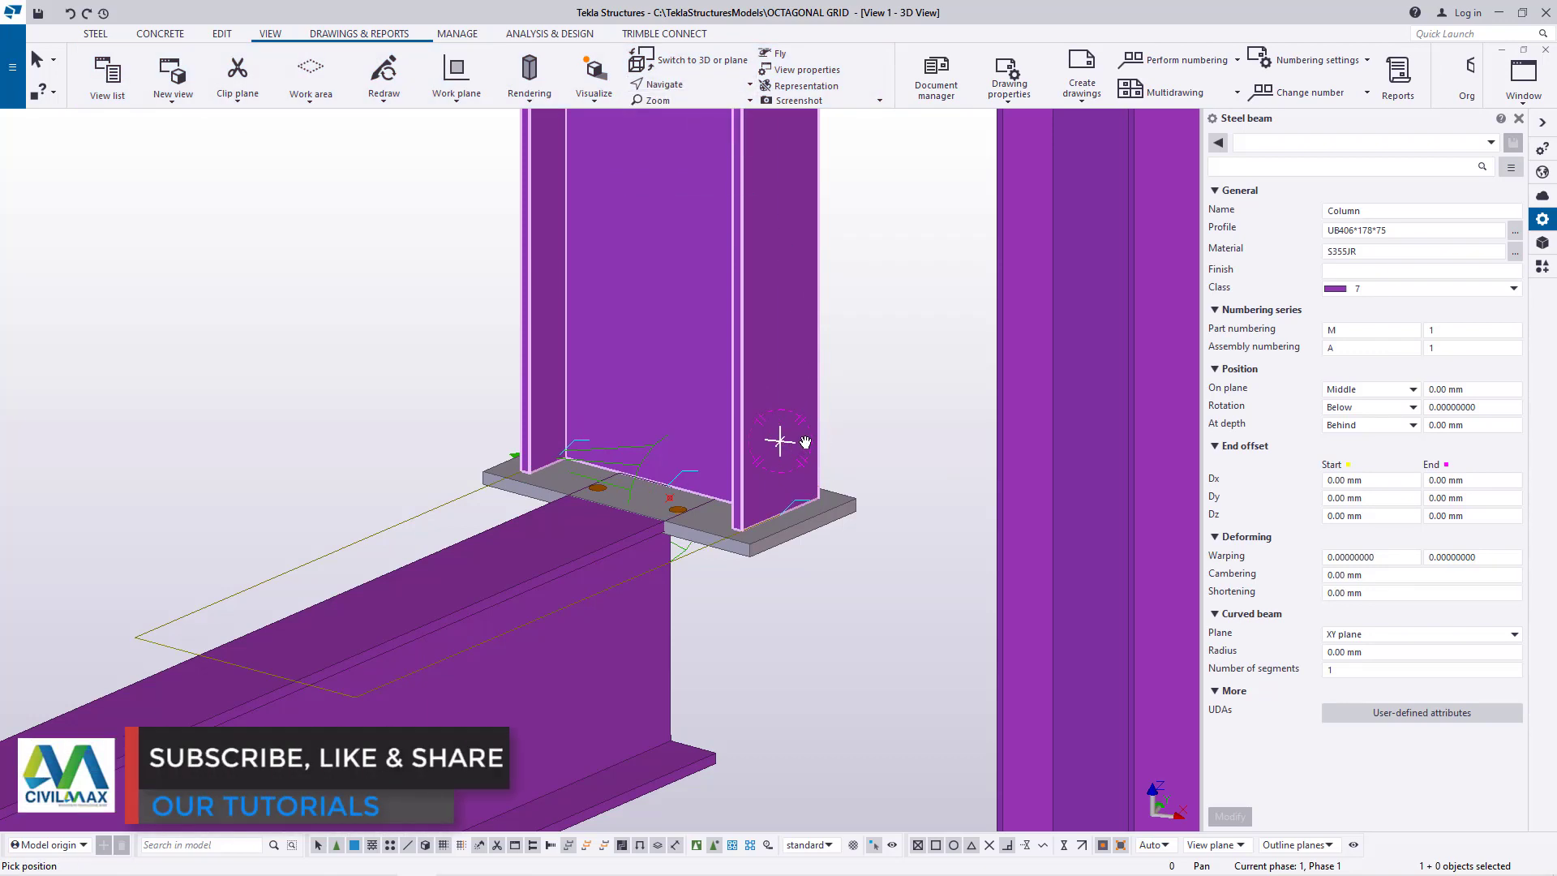
left_click_drag(805, 441, 514, 456)
scroll(358, 441, "down", 2)
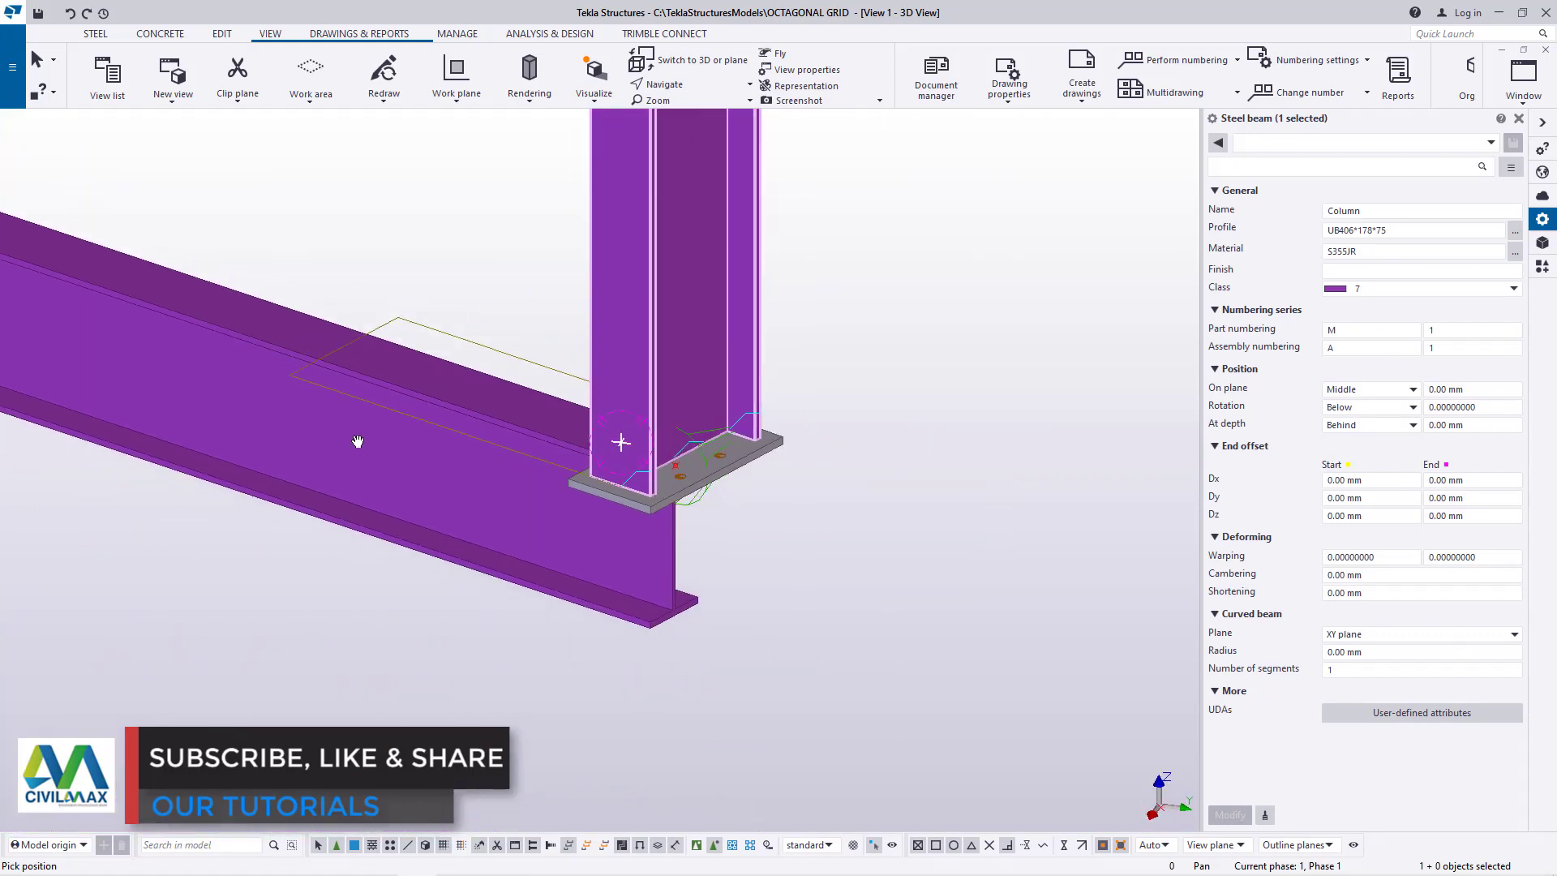
middle_click_drag(357, 441, 592, 159, "ctrl")
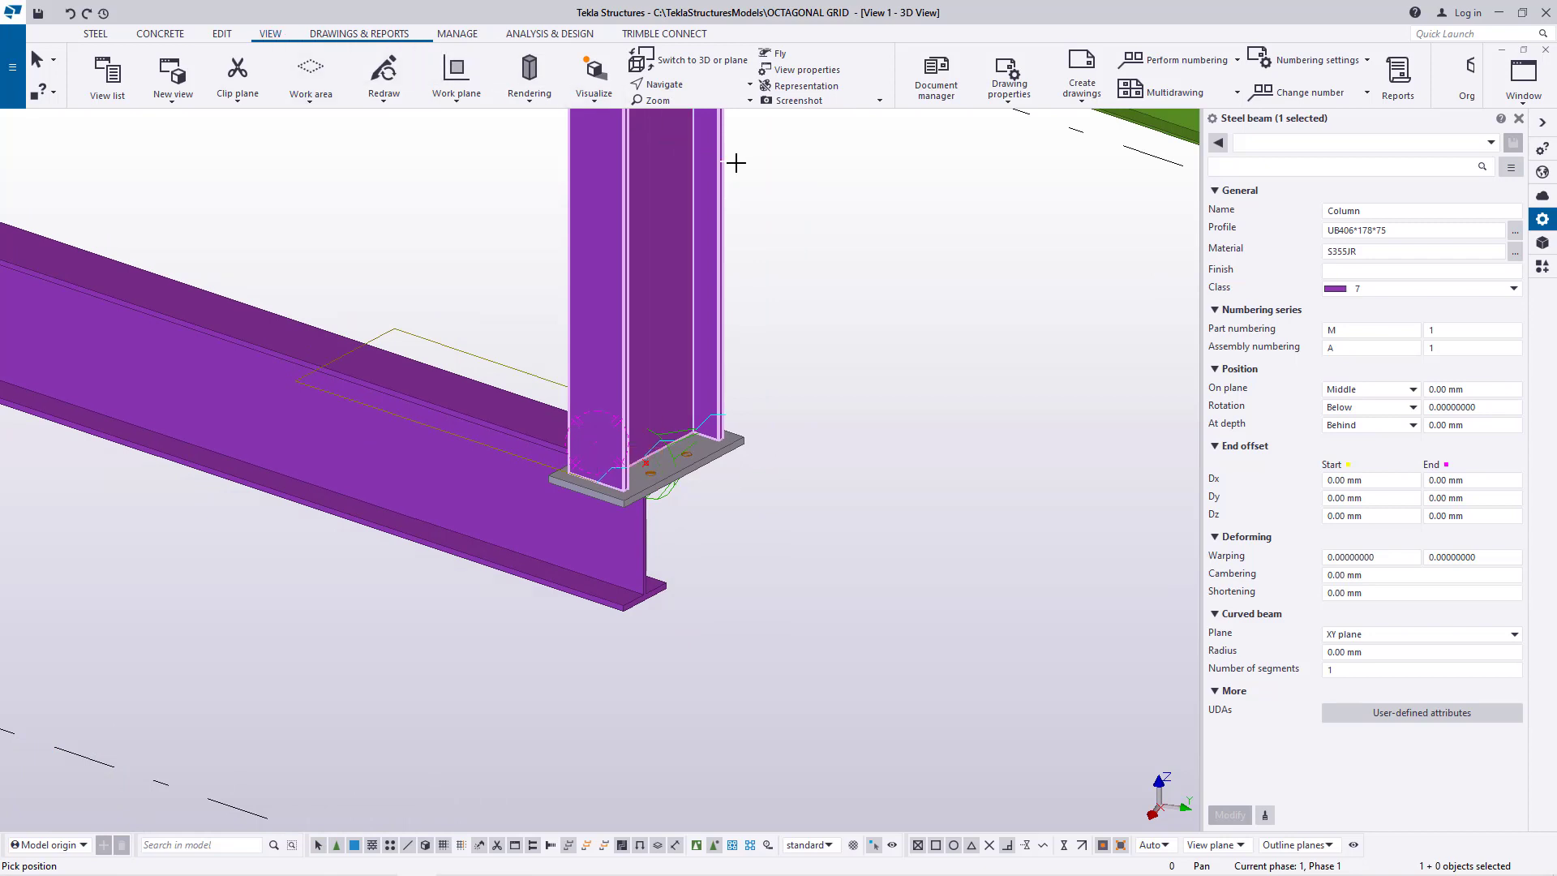
left_click(690, 88)
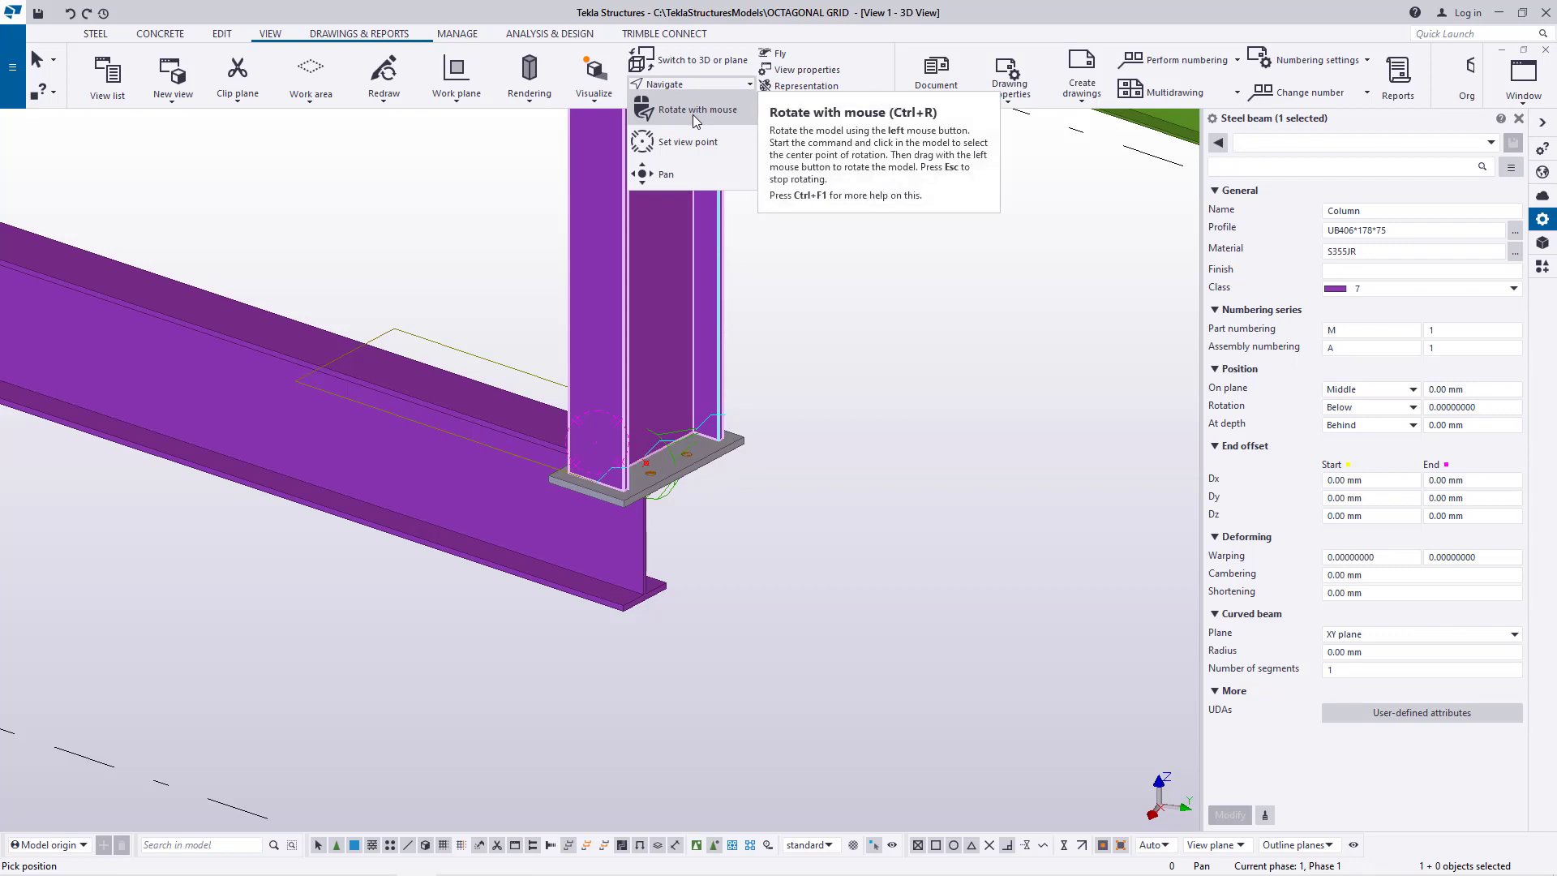
left_click(692, 111)
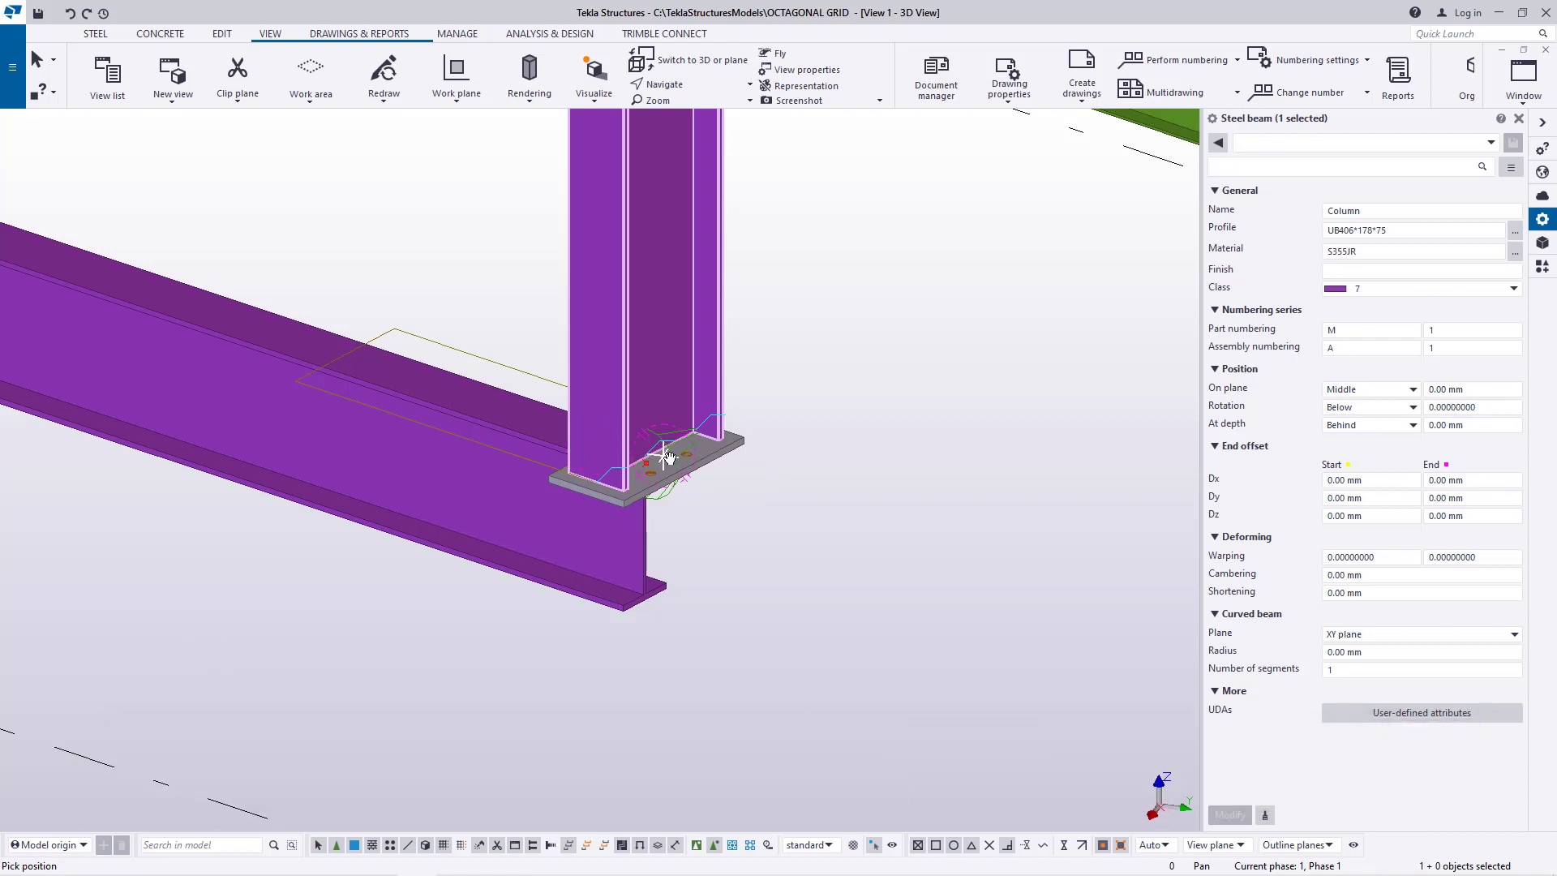
scroll(665, 456, "down", 5)
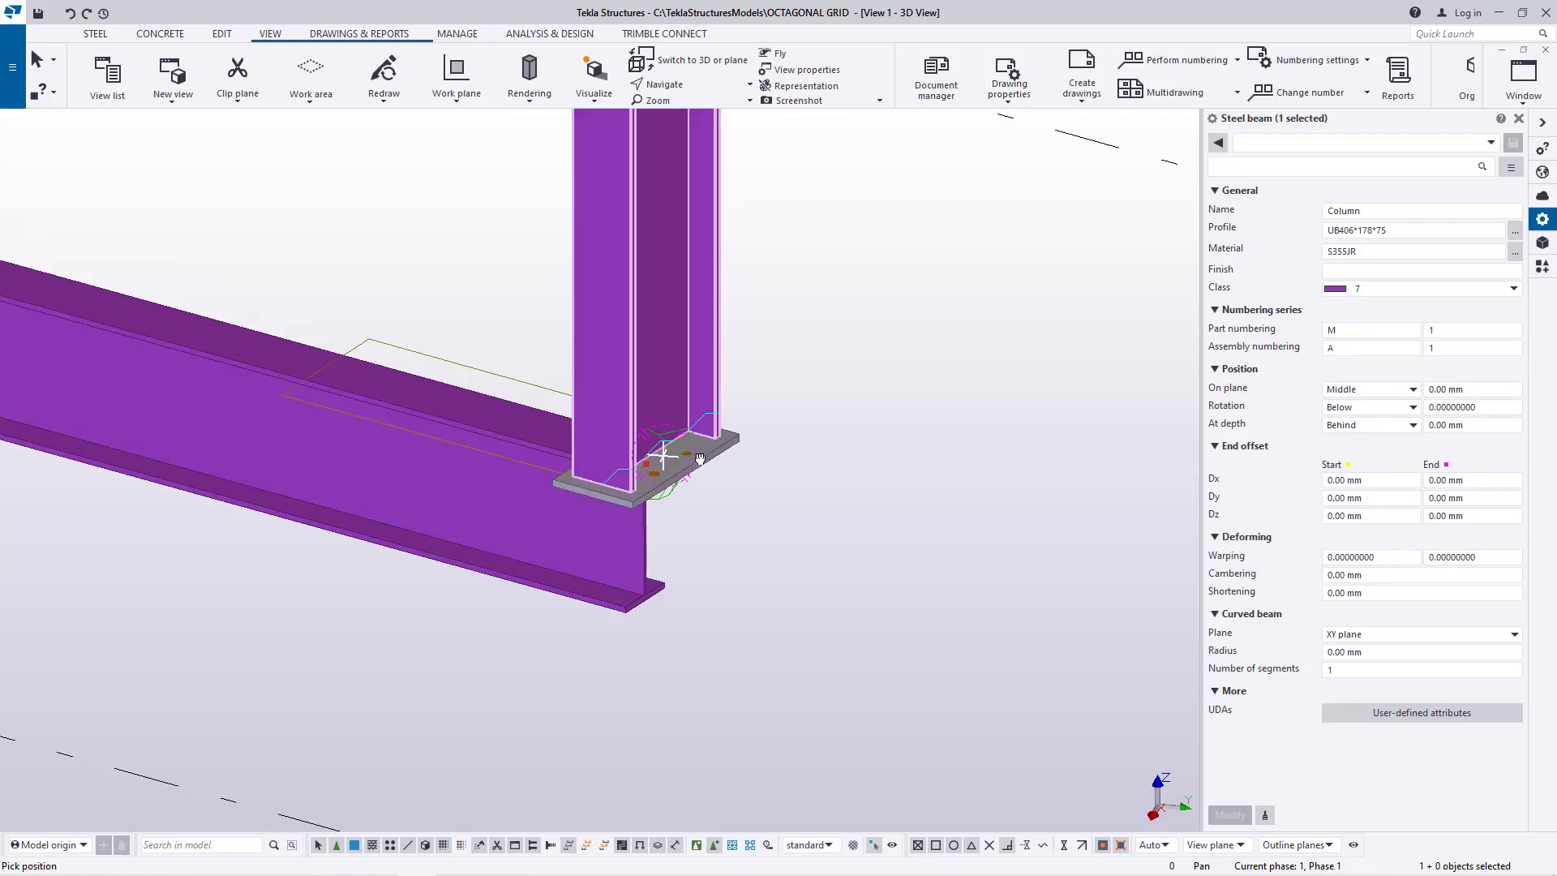
scroll(641, 470, "up", 5)
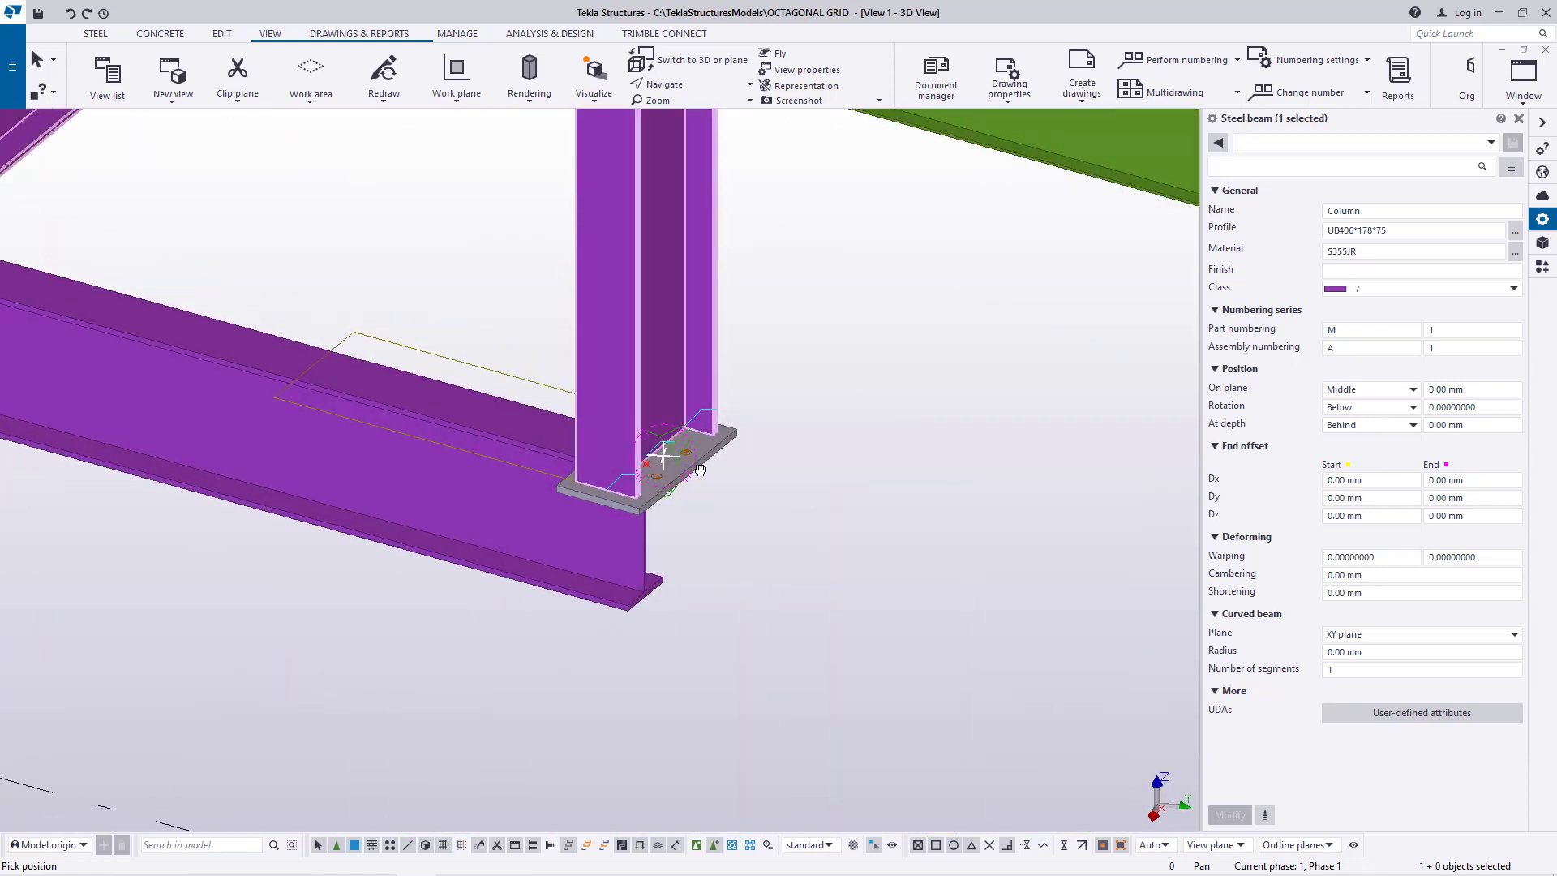
scroll(695, 460, "up", 3)
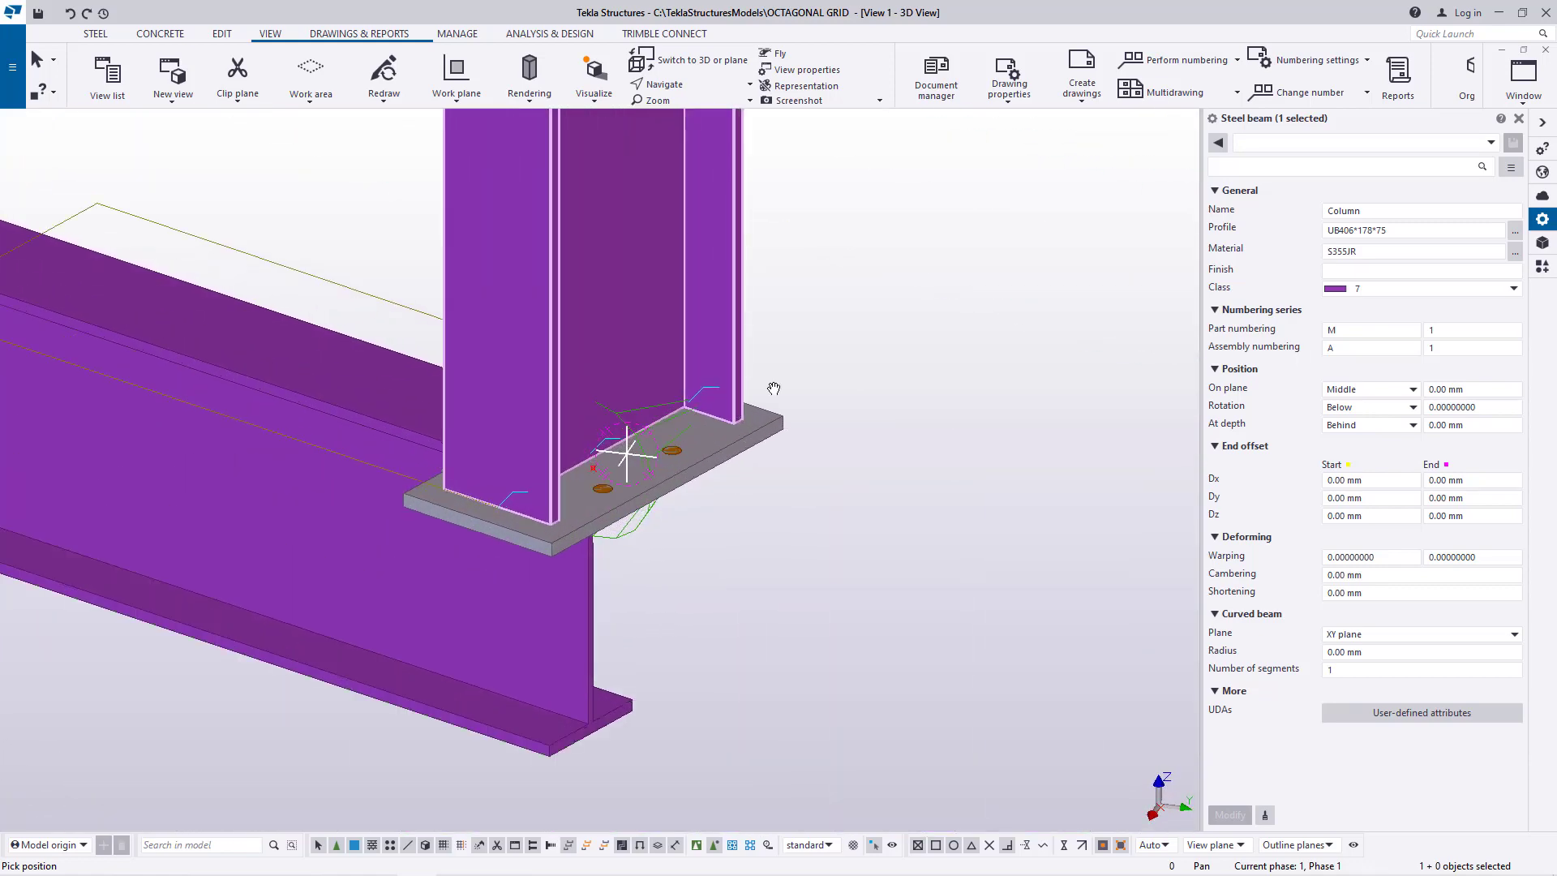
right_click(812, 313)
left_click(850, 321)
scroll(649, 441, "up", 3)
scroll(580, 459, "up", 4)
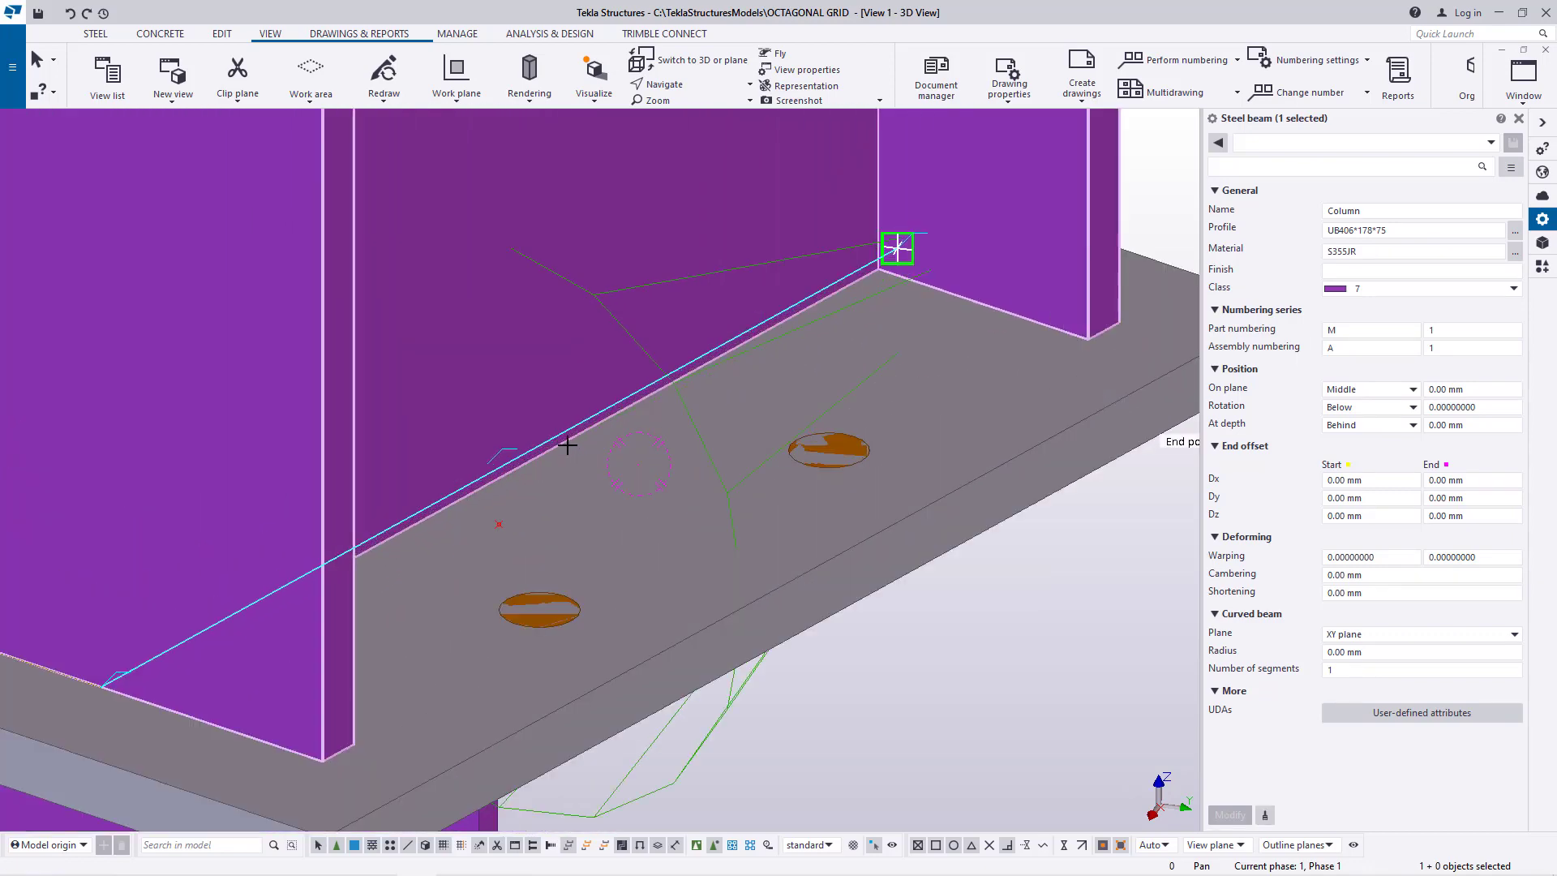
left_click(493, 481)
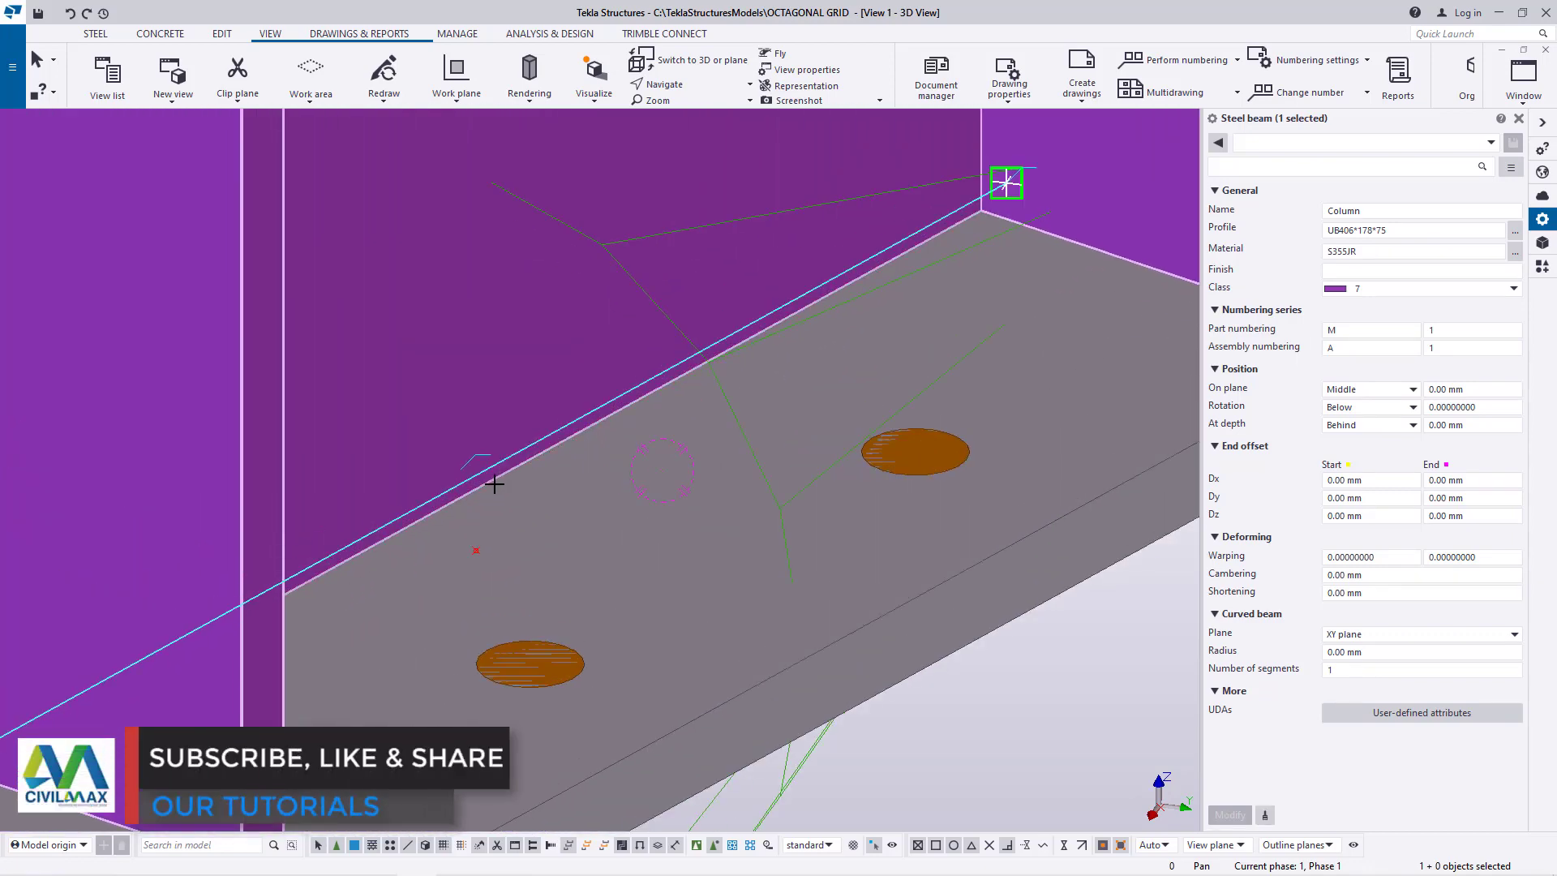
- End the beam at the midpoint of the web's bottom edge on the neighbouring outer column on grid line 8, and finish the Beam command
scroll(492, 480, "down", 6)
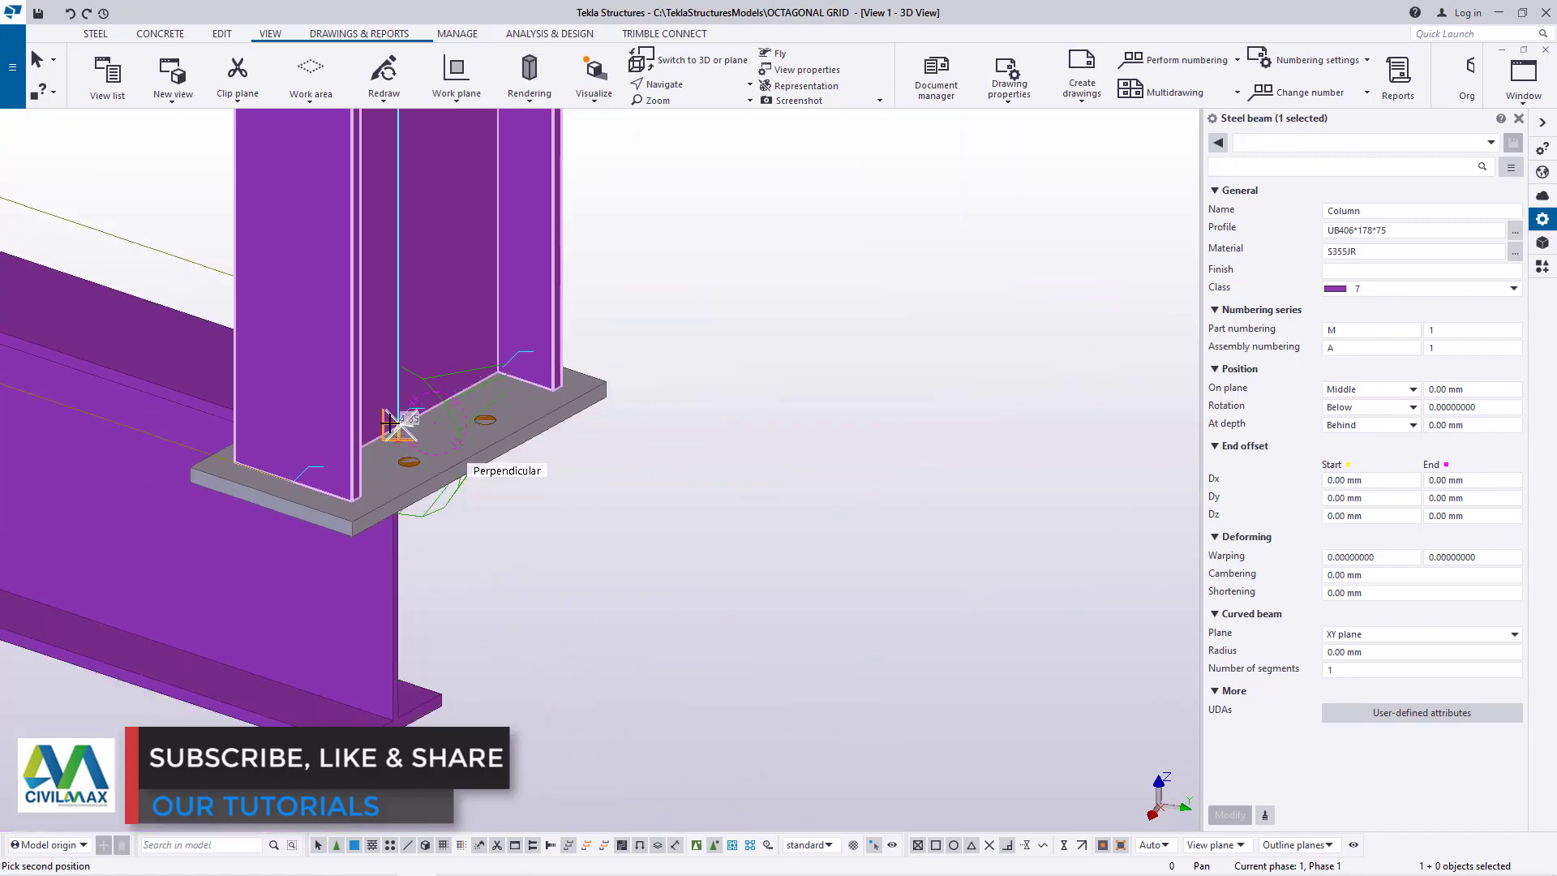
scroll(398, 423, "down", 6)
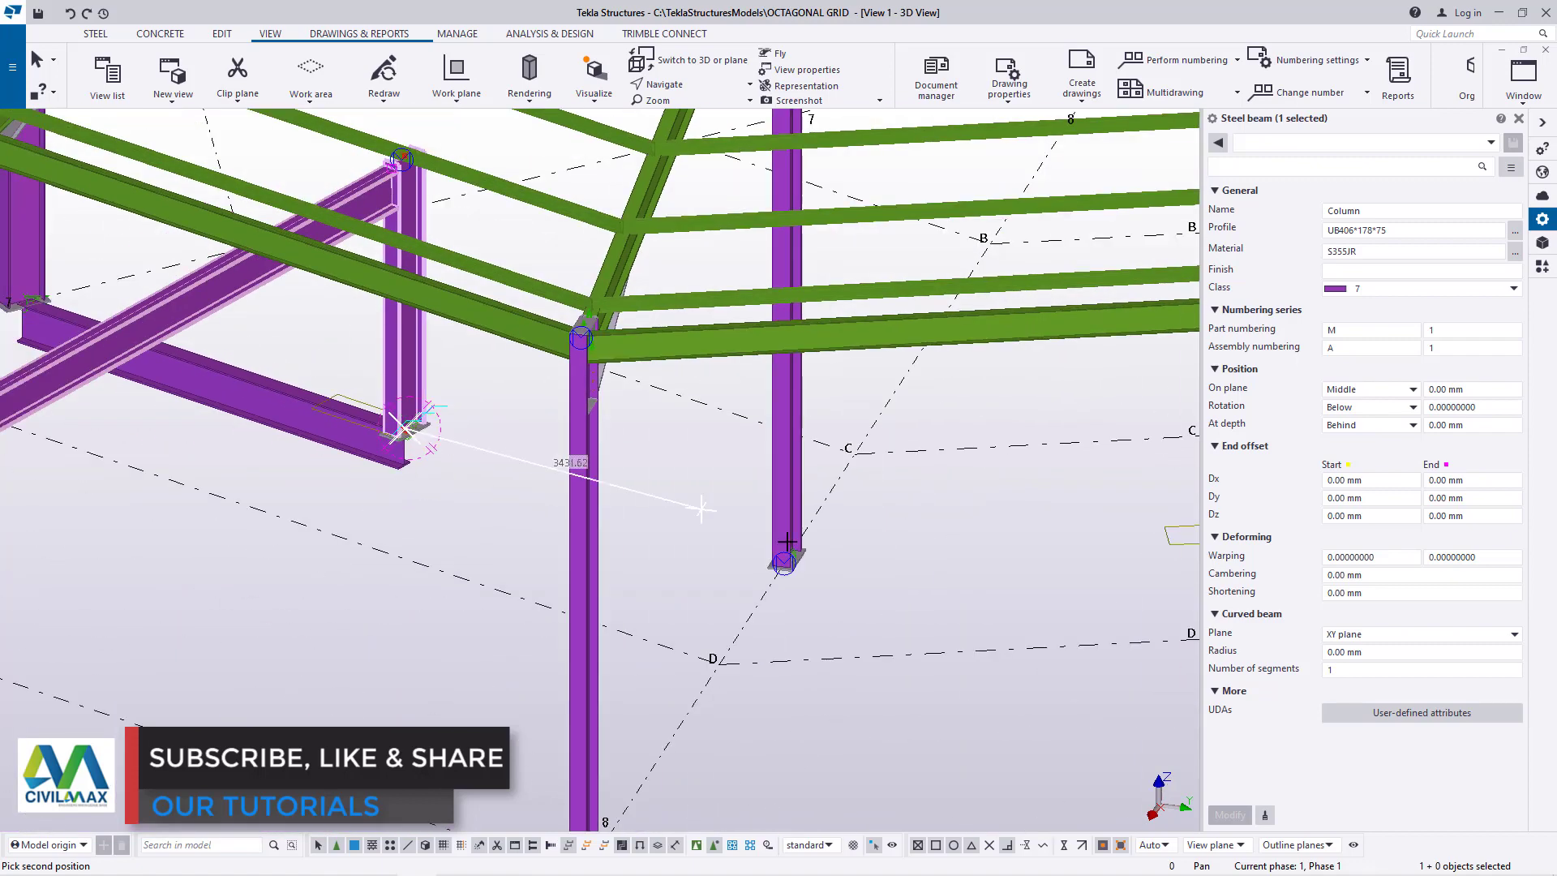
scroll(791, 555, "up", 3)
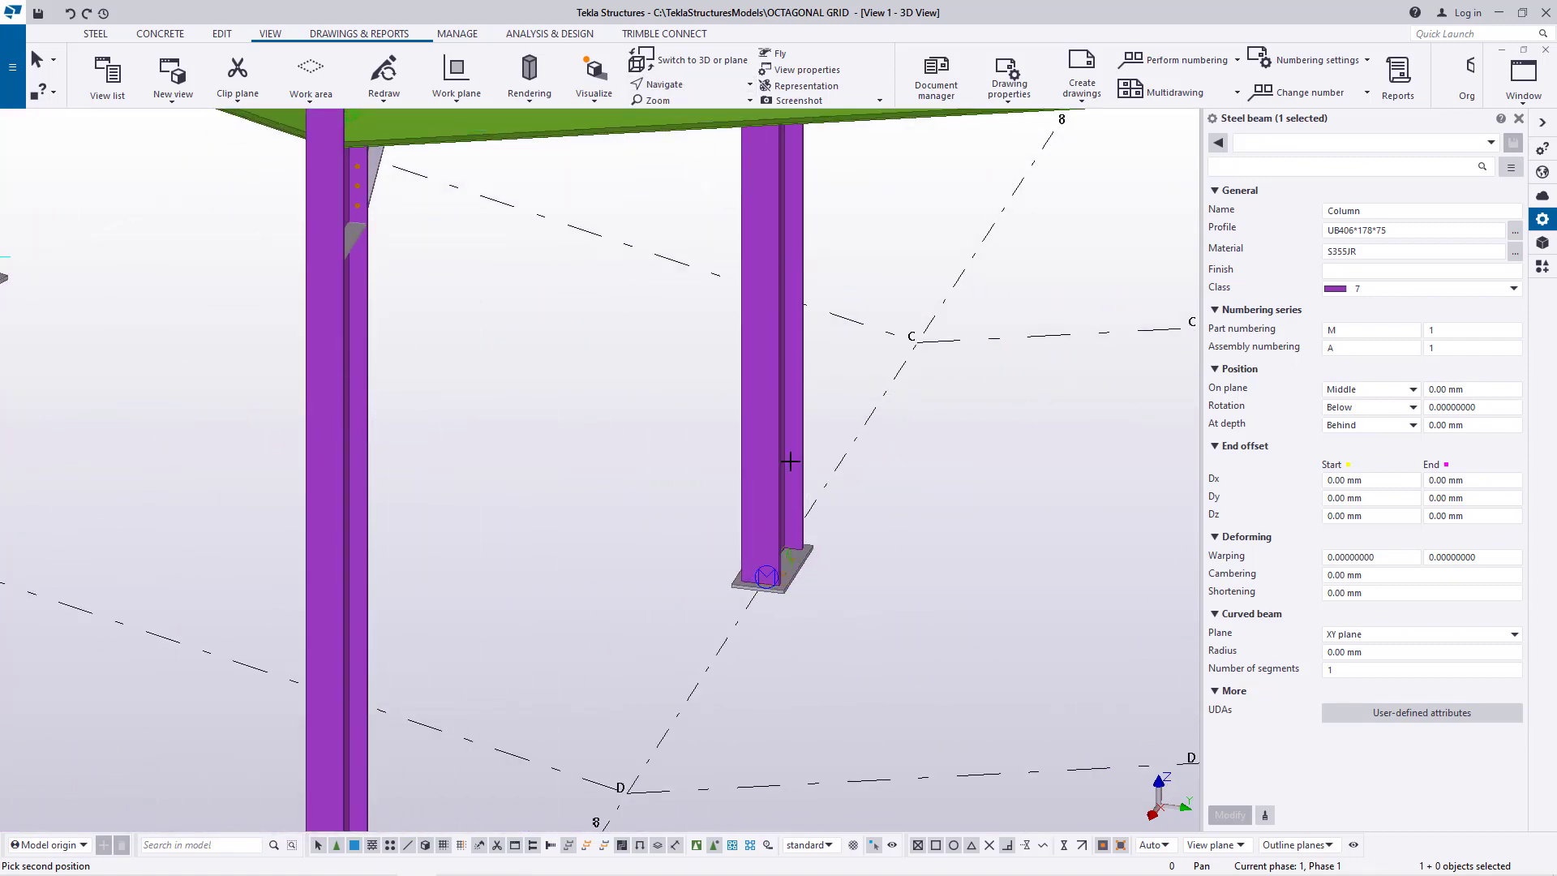
middle_click_drag(771, 552, 980, 547, "ctrl")
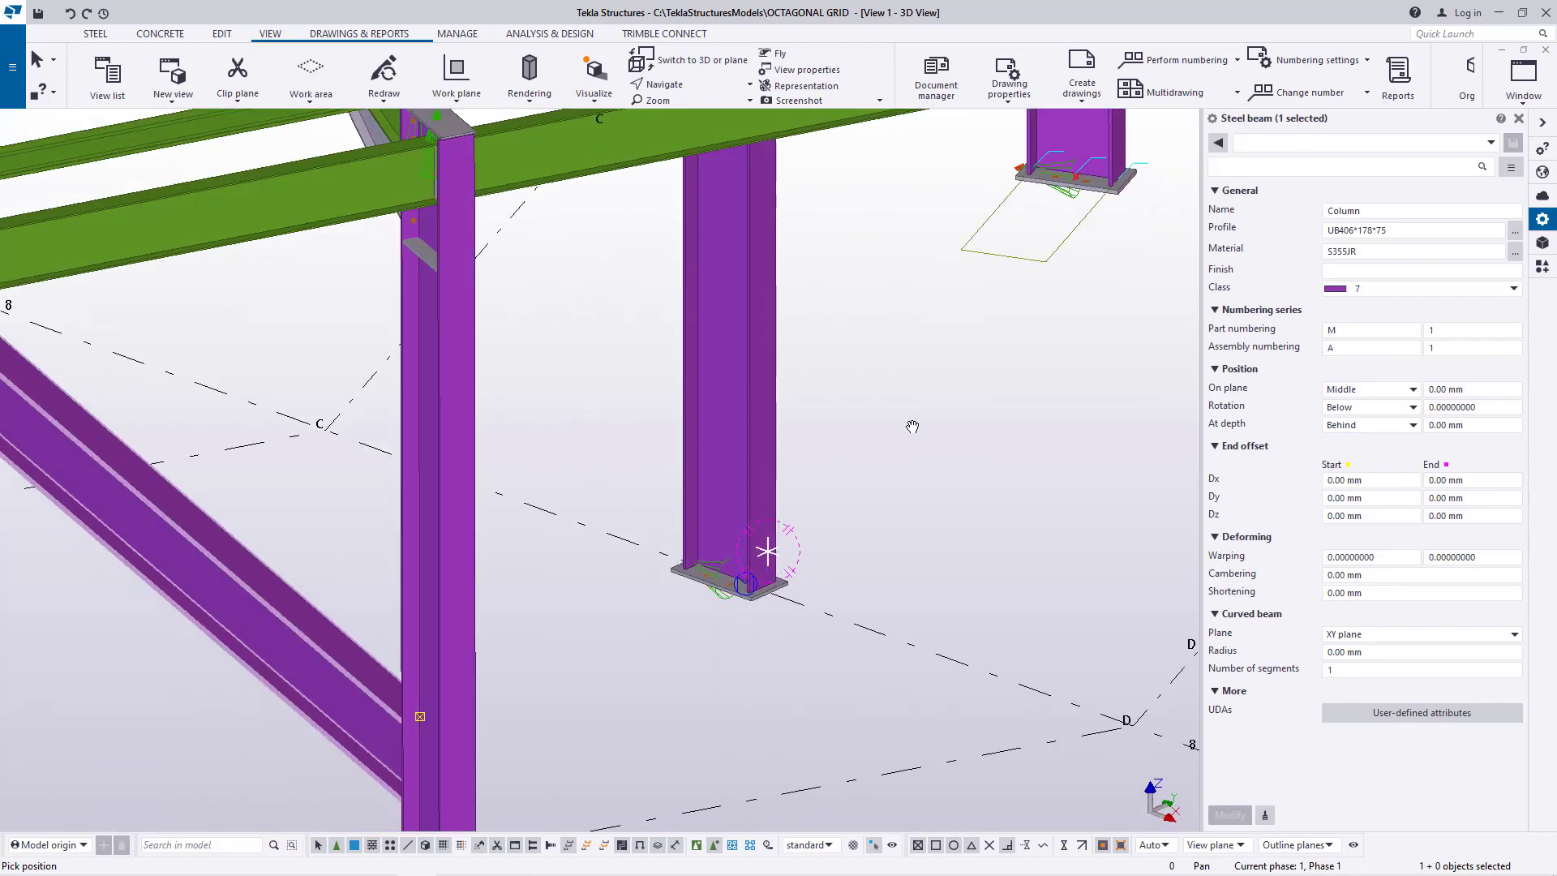
right_click(911, 426)
left_click(956, 437)
scroll(733, 560, "up", 6)
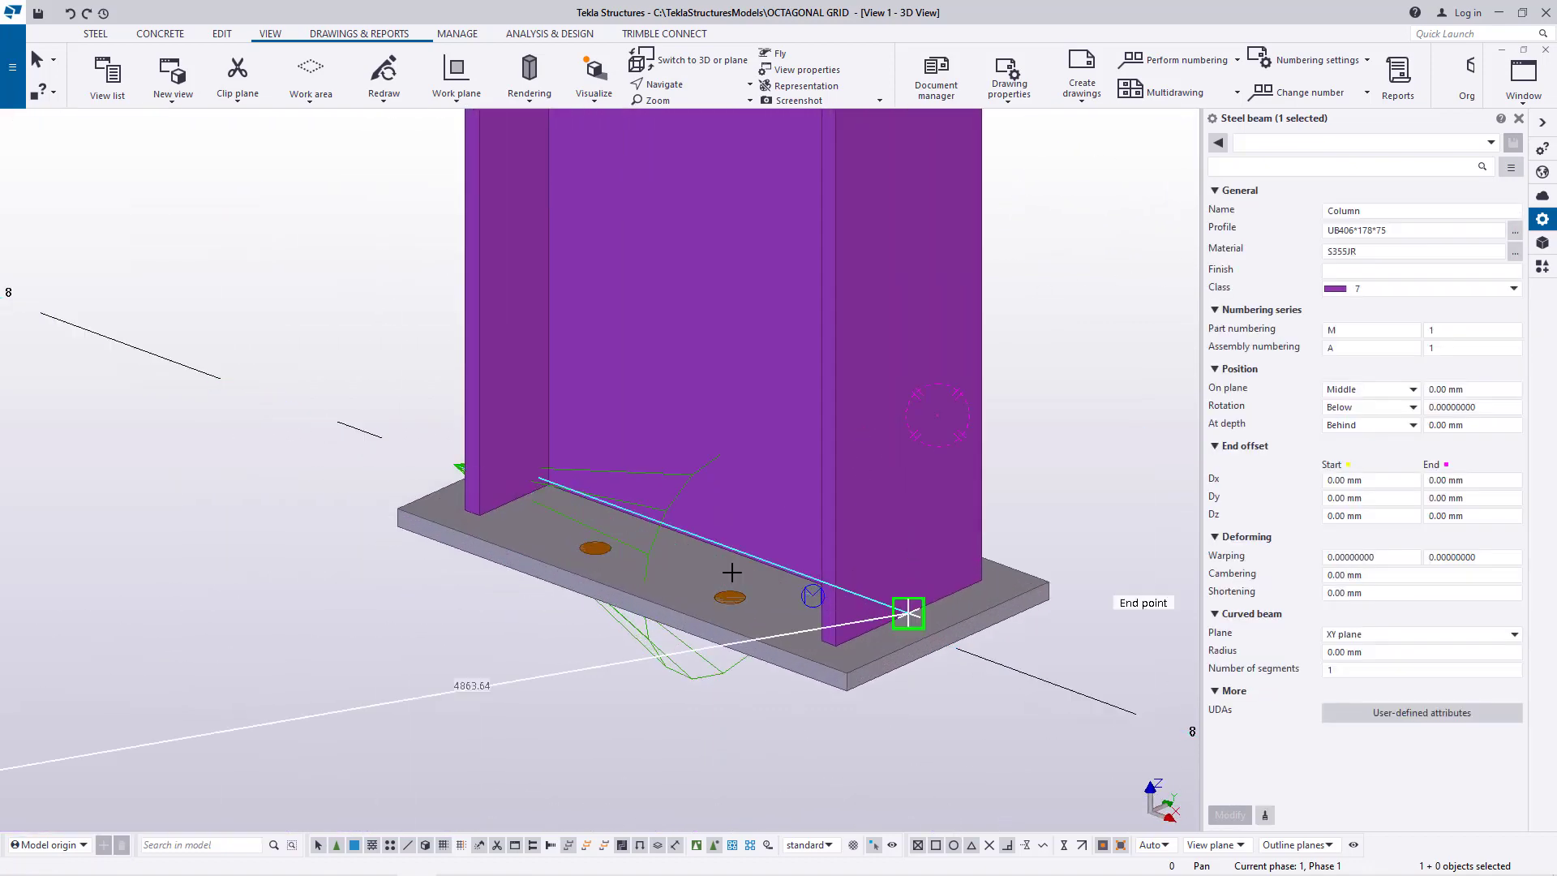
scroll(733, 551, "up", 2)
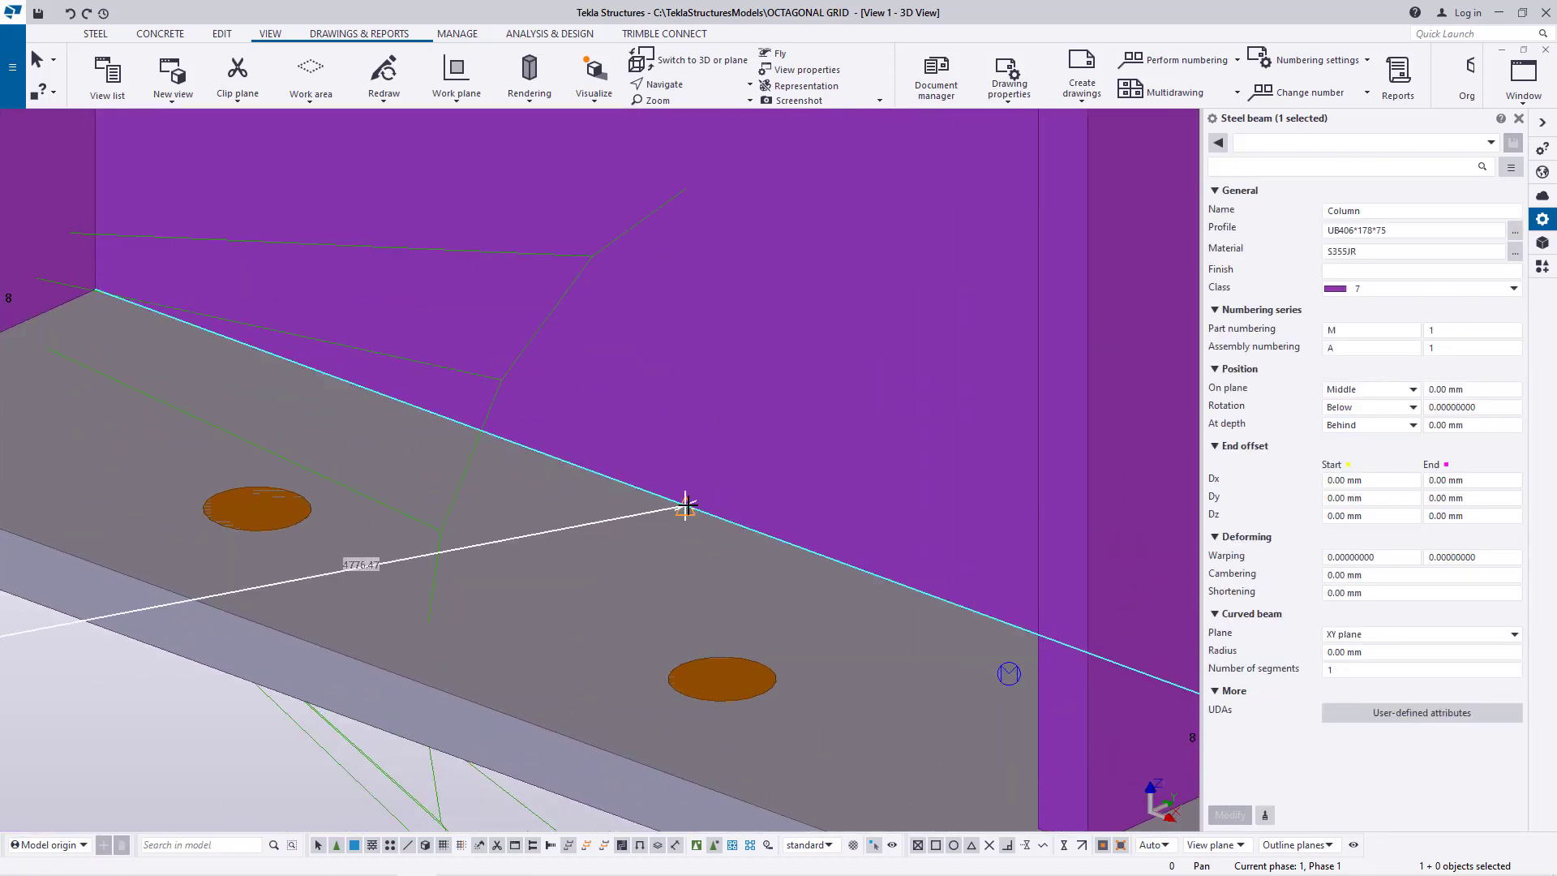
left_click(686, 505)
right_click(728, 386)
left_click(821, 397)
- Copy the two base-level beams on either side of the short column linearly by 3000 mm in Z, and end the copy command
scroll(835, 404, "down", 5)
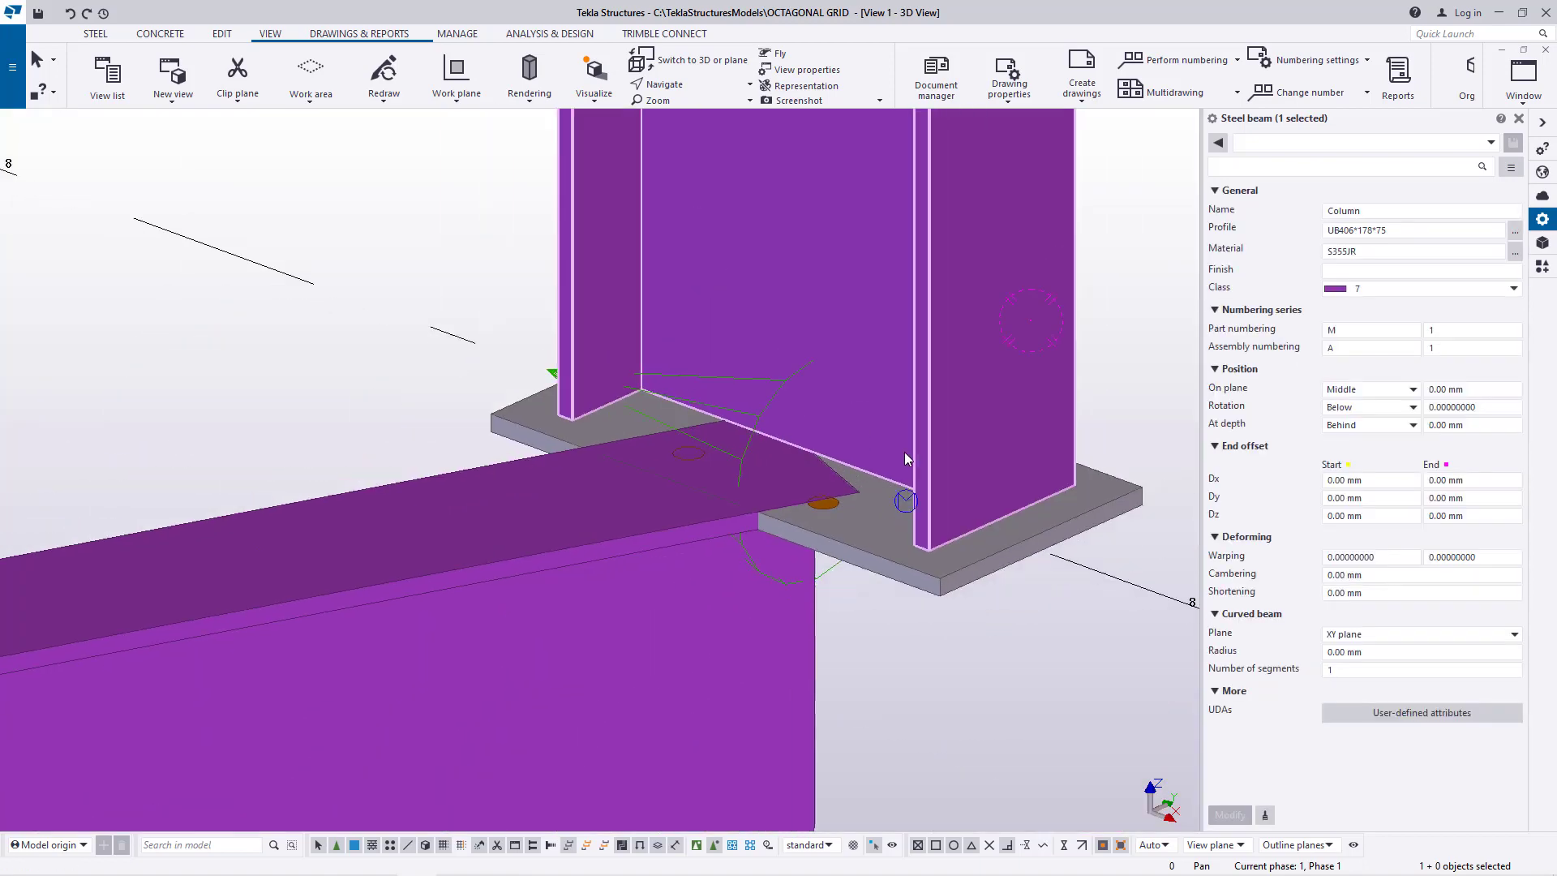
scroll(904, 451, "down", 8)
scroll(664, 479, "up", 2)
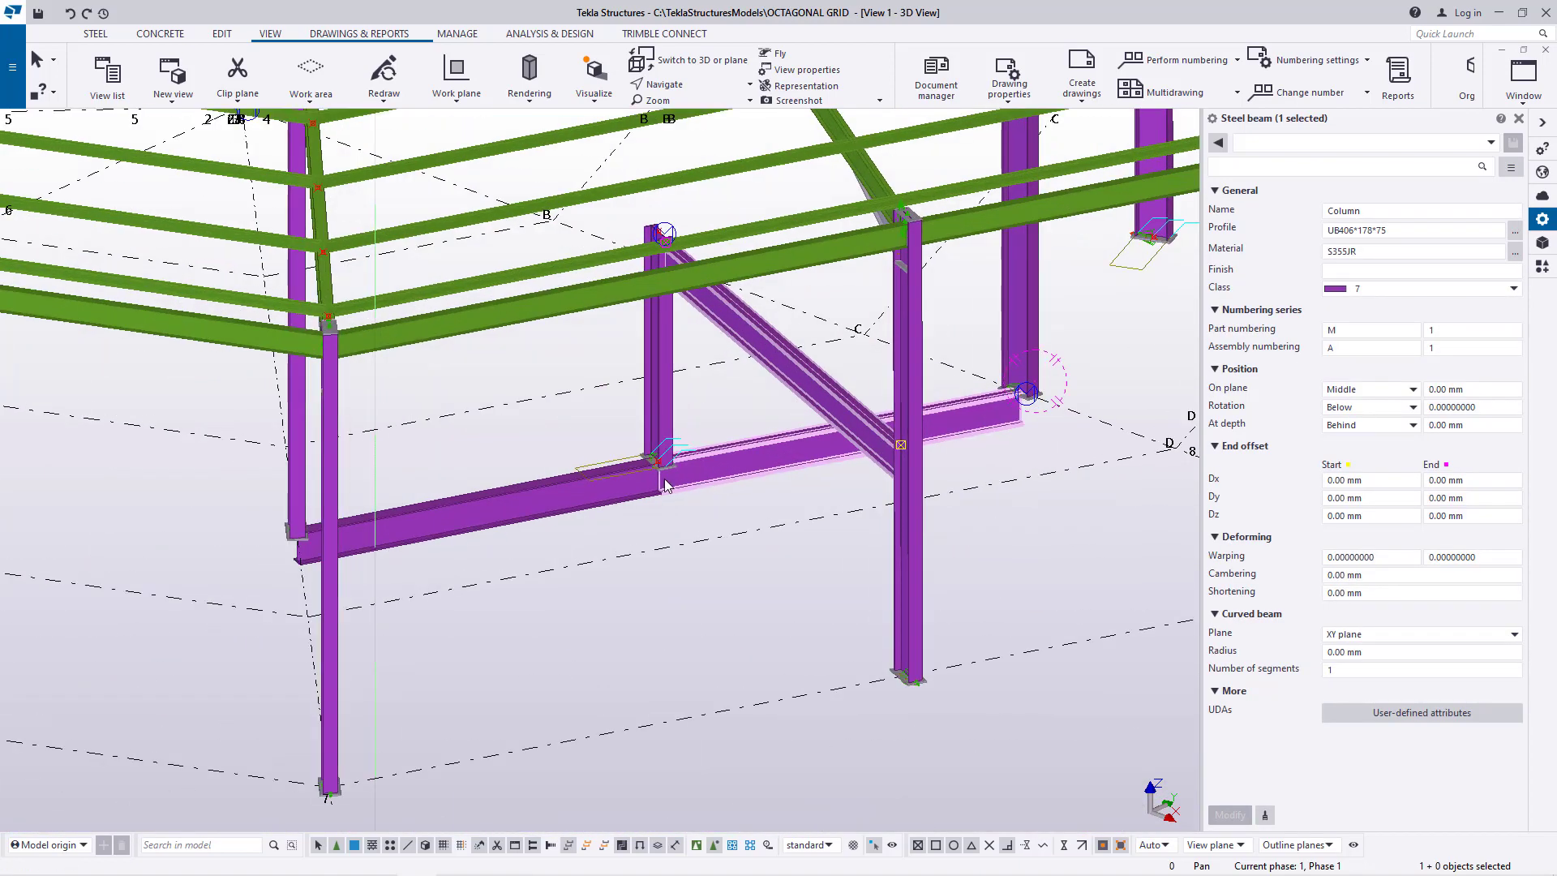
scroll(664, 479, "up", 3)
scroll(684, 491, "up", 1)
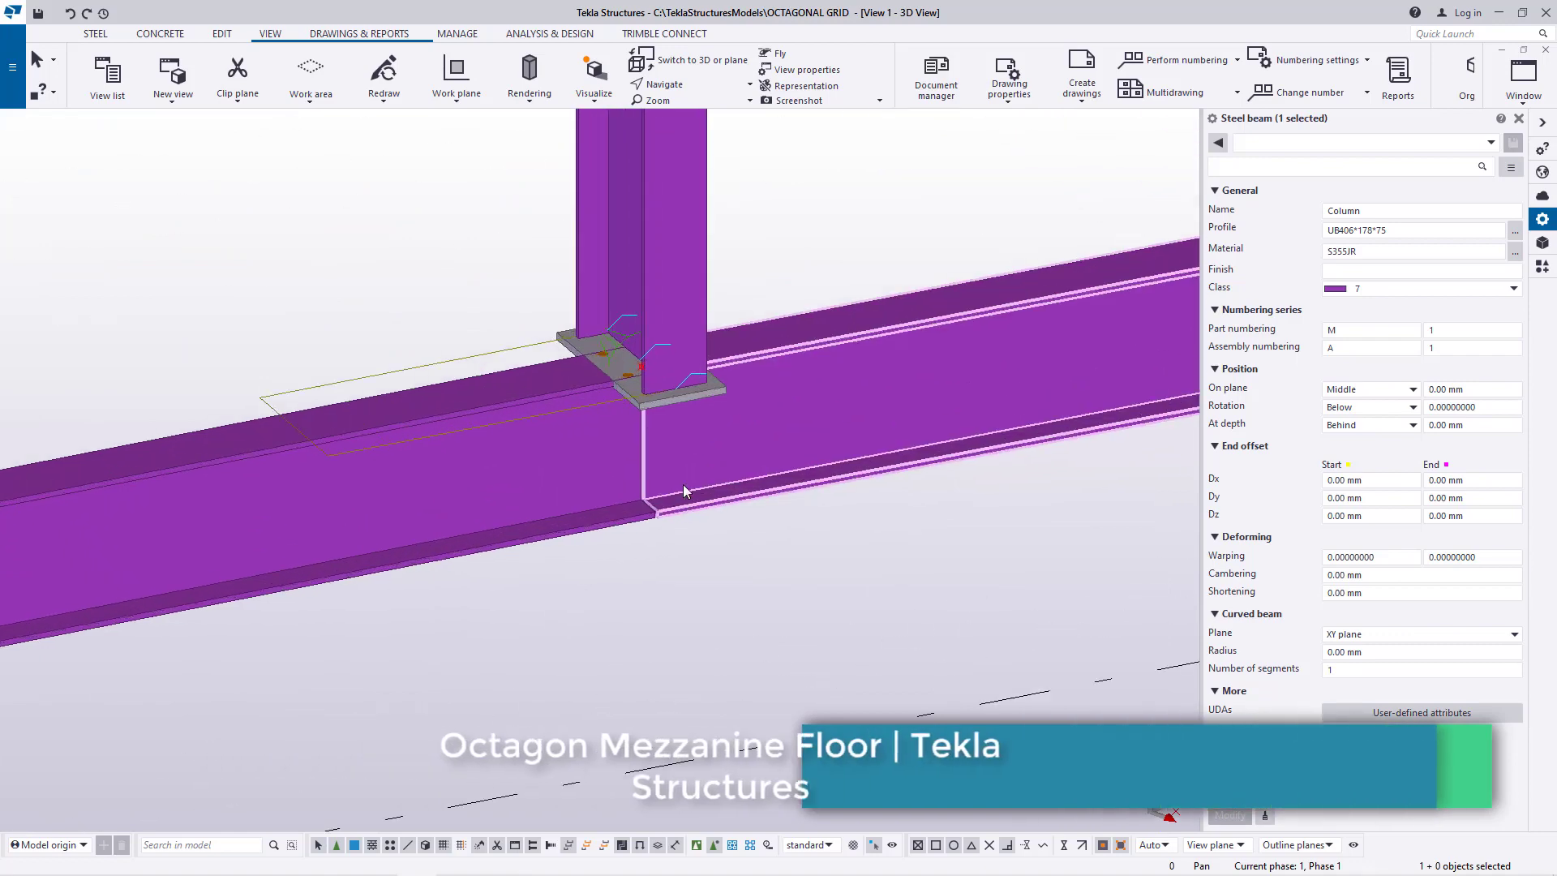
scroll(651, 501, "down", 3)
left_click(822, 420)
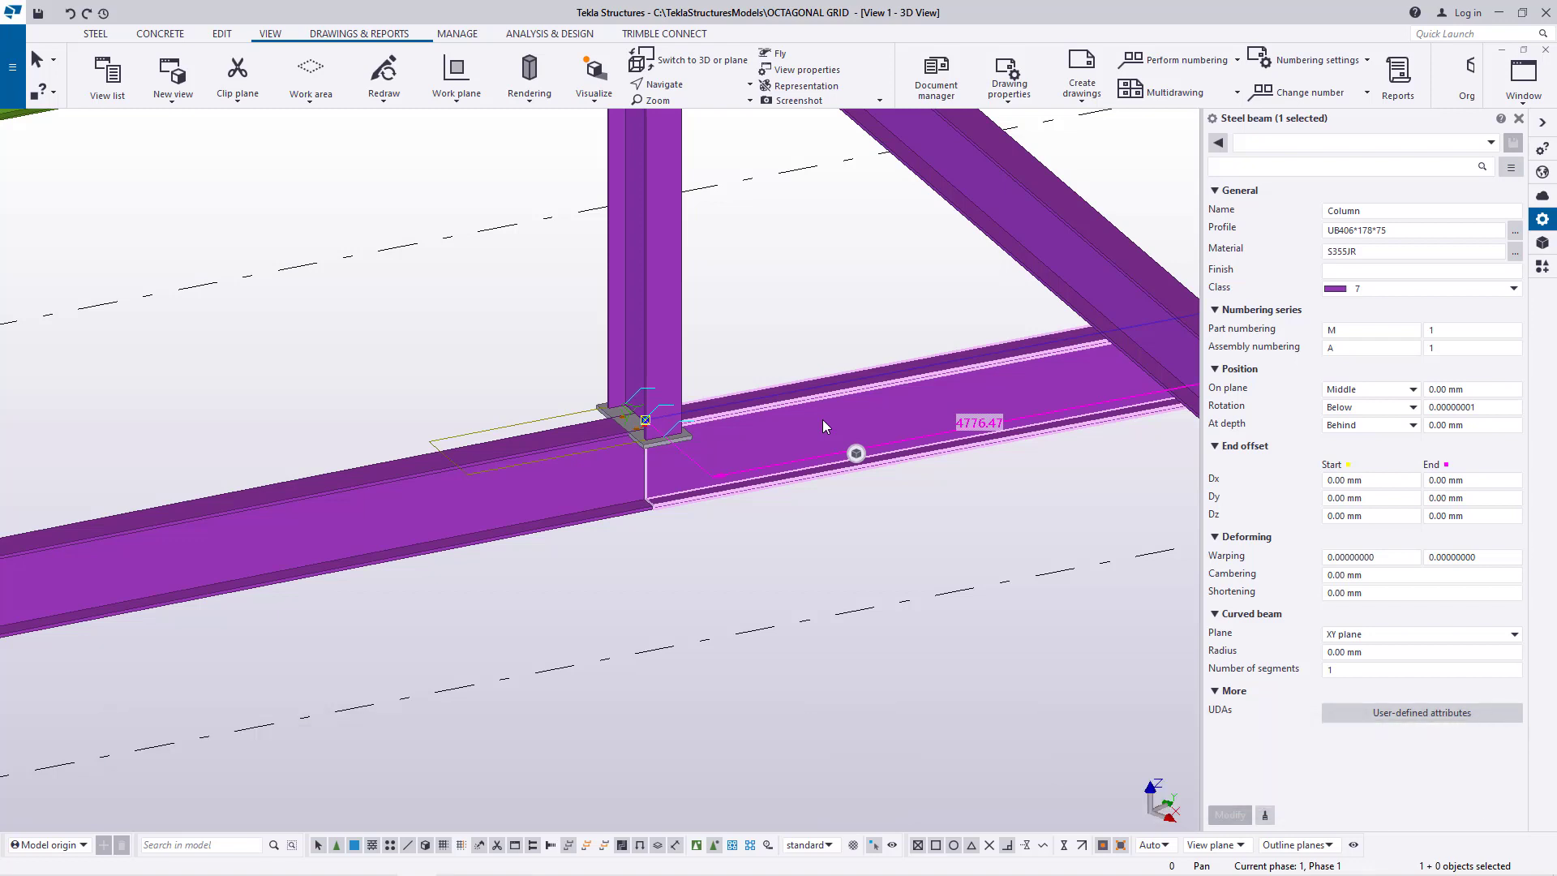
left_click(560, 496, "ctrl")
right_click(750, 271)
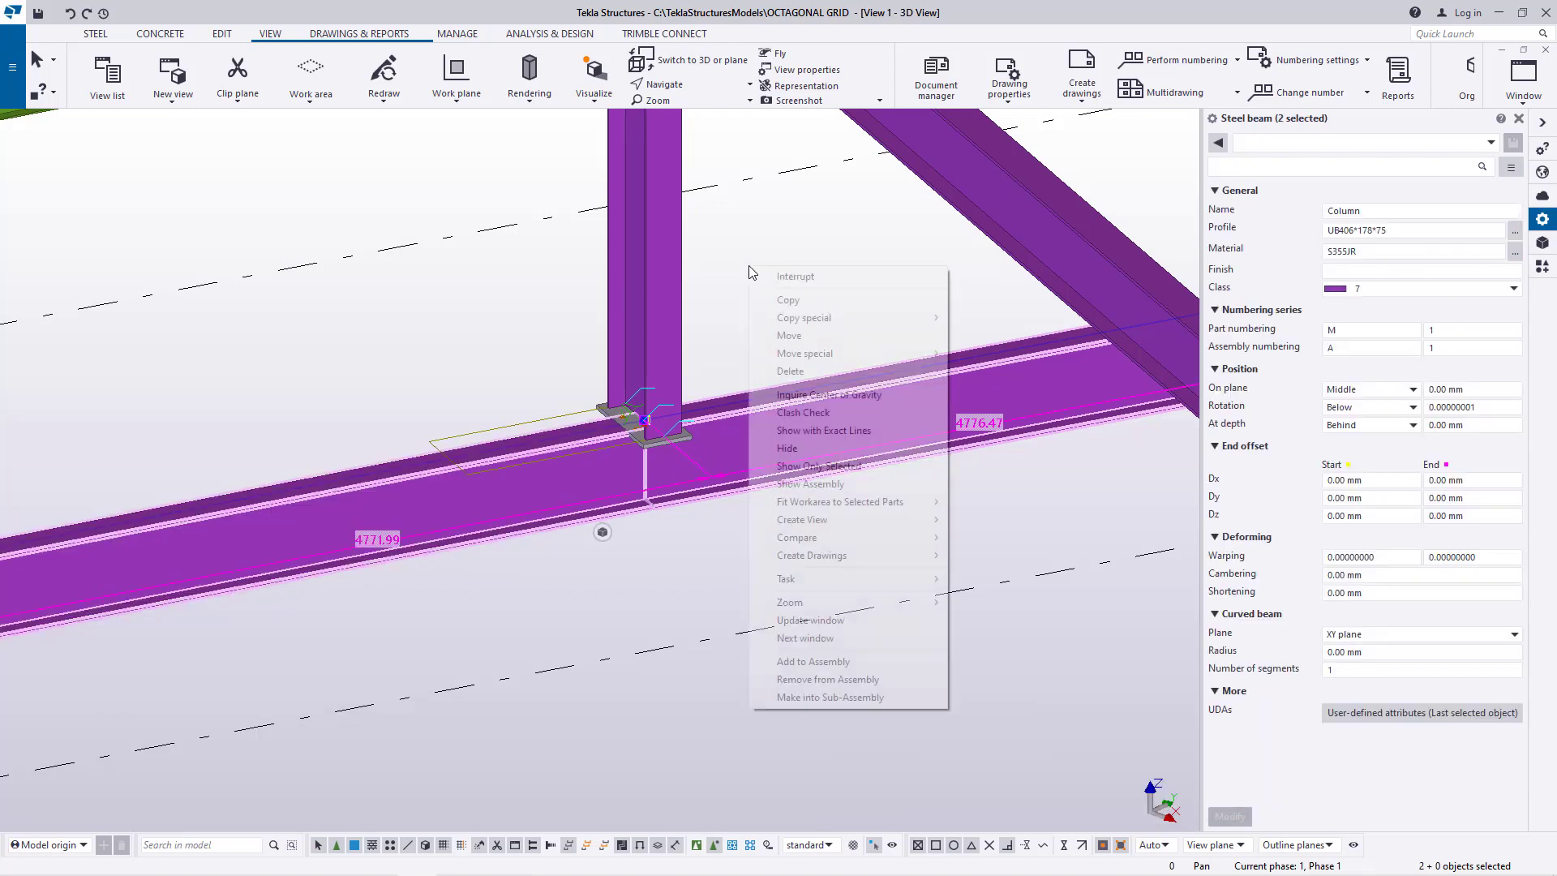
mouse_move(825, 322)
left_click(987, 317)
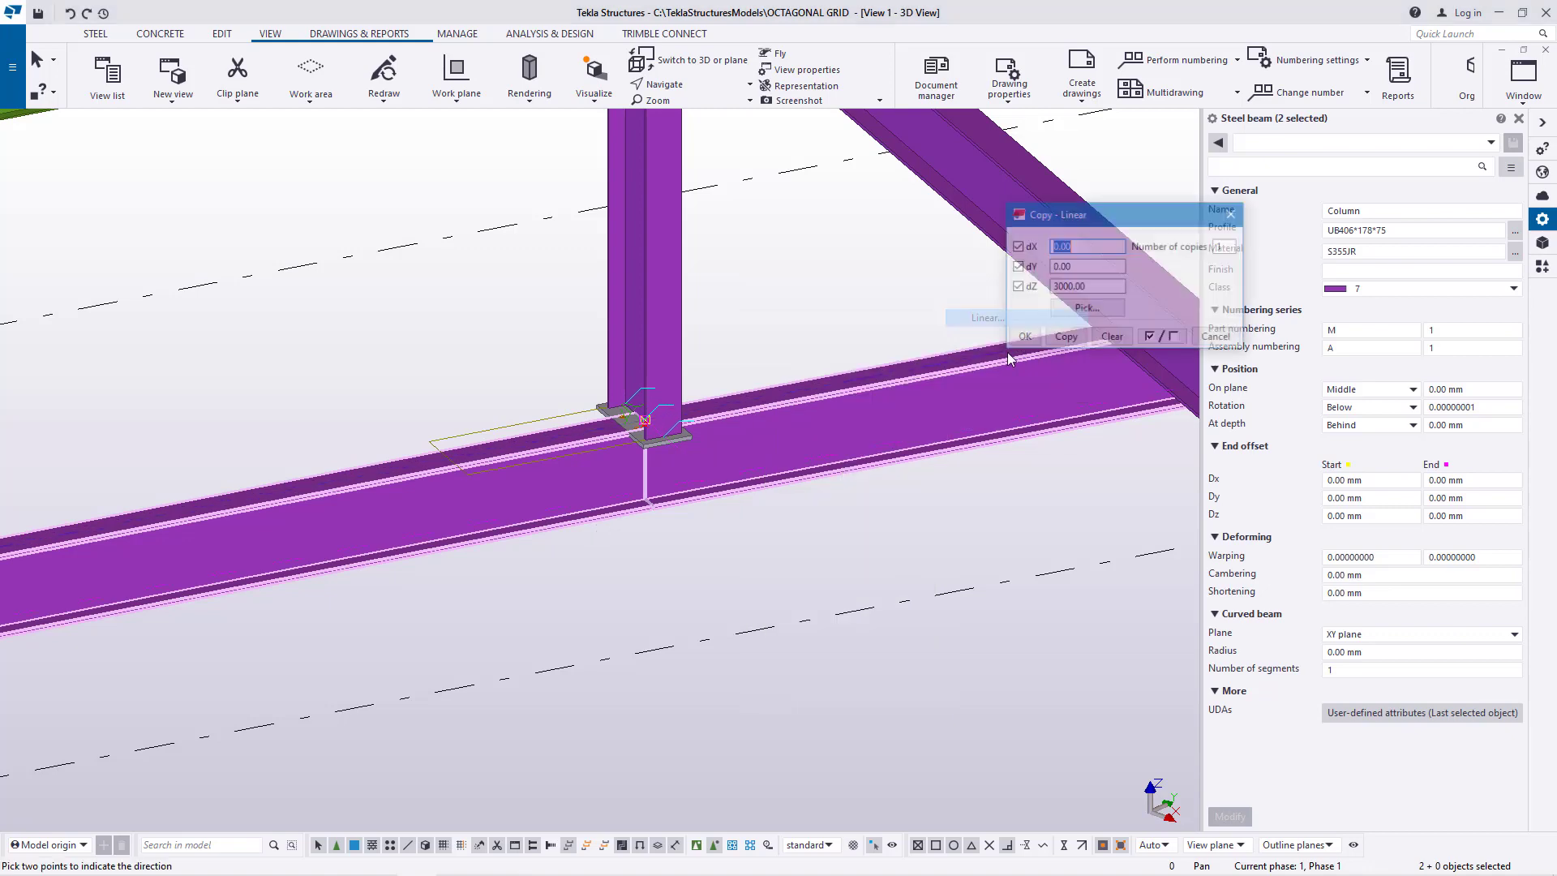
left_click(1023, 338)
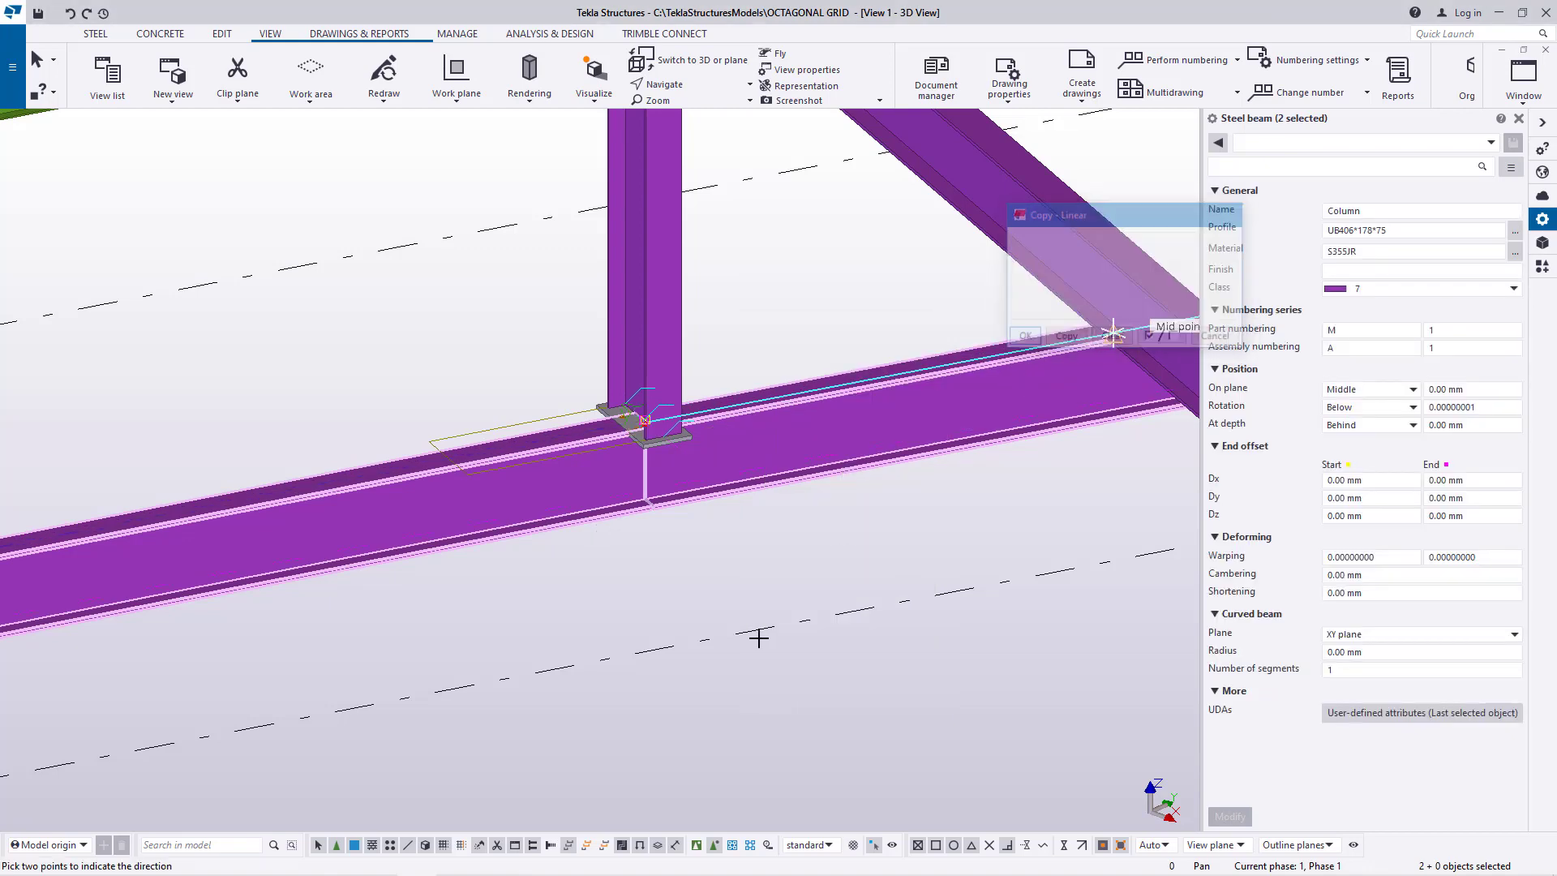
scroll(684, 692, "down", 3)
right_click(863, 420)
left_click(897, 430)
- Move the two raised beam copies linearly by -80 mm in Z, and end the move command
scroll(686, 320, "up", 6)
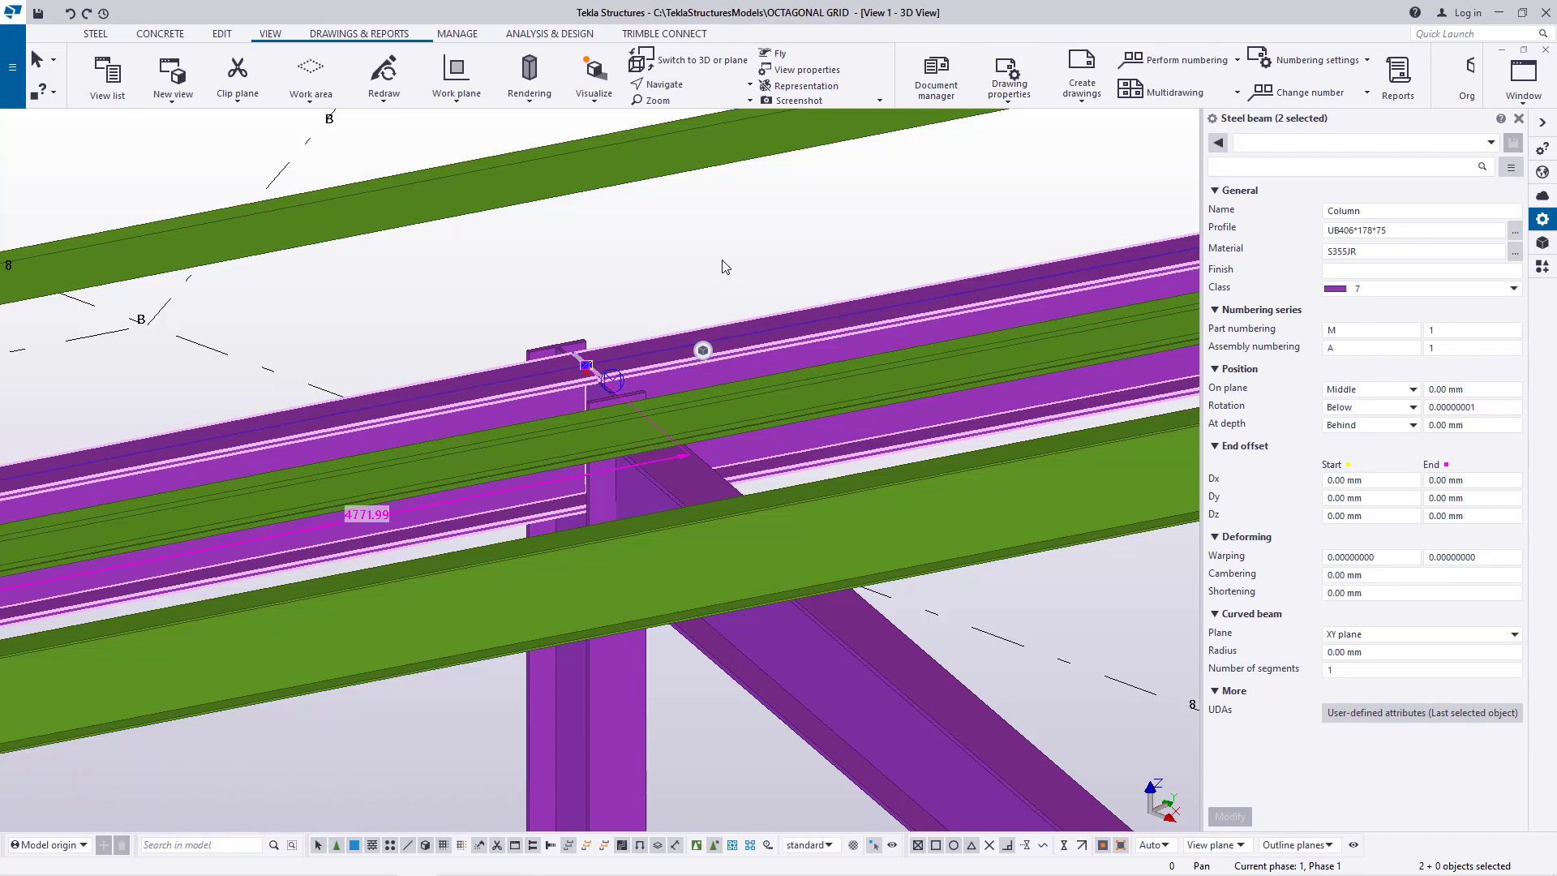
right_click(759, 225)
mouse_move(839, 308)
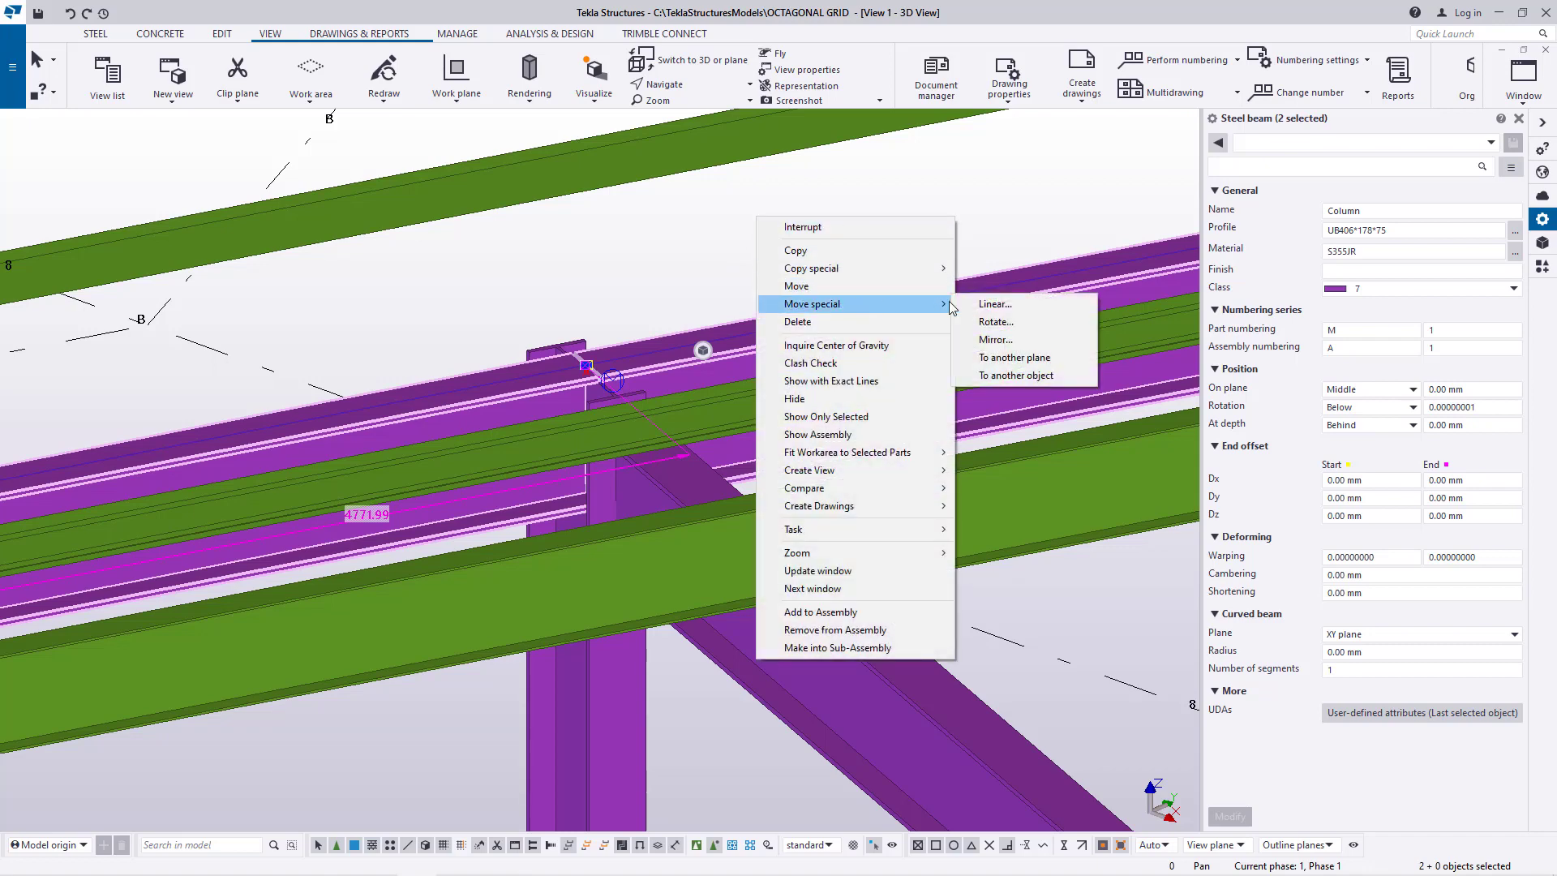
left_click(974, 303)
left_click(662, 402)
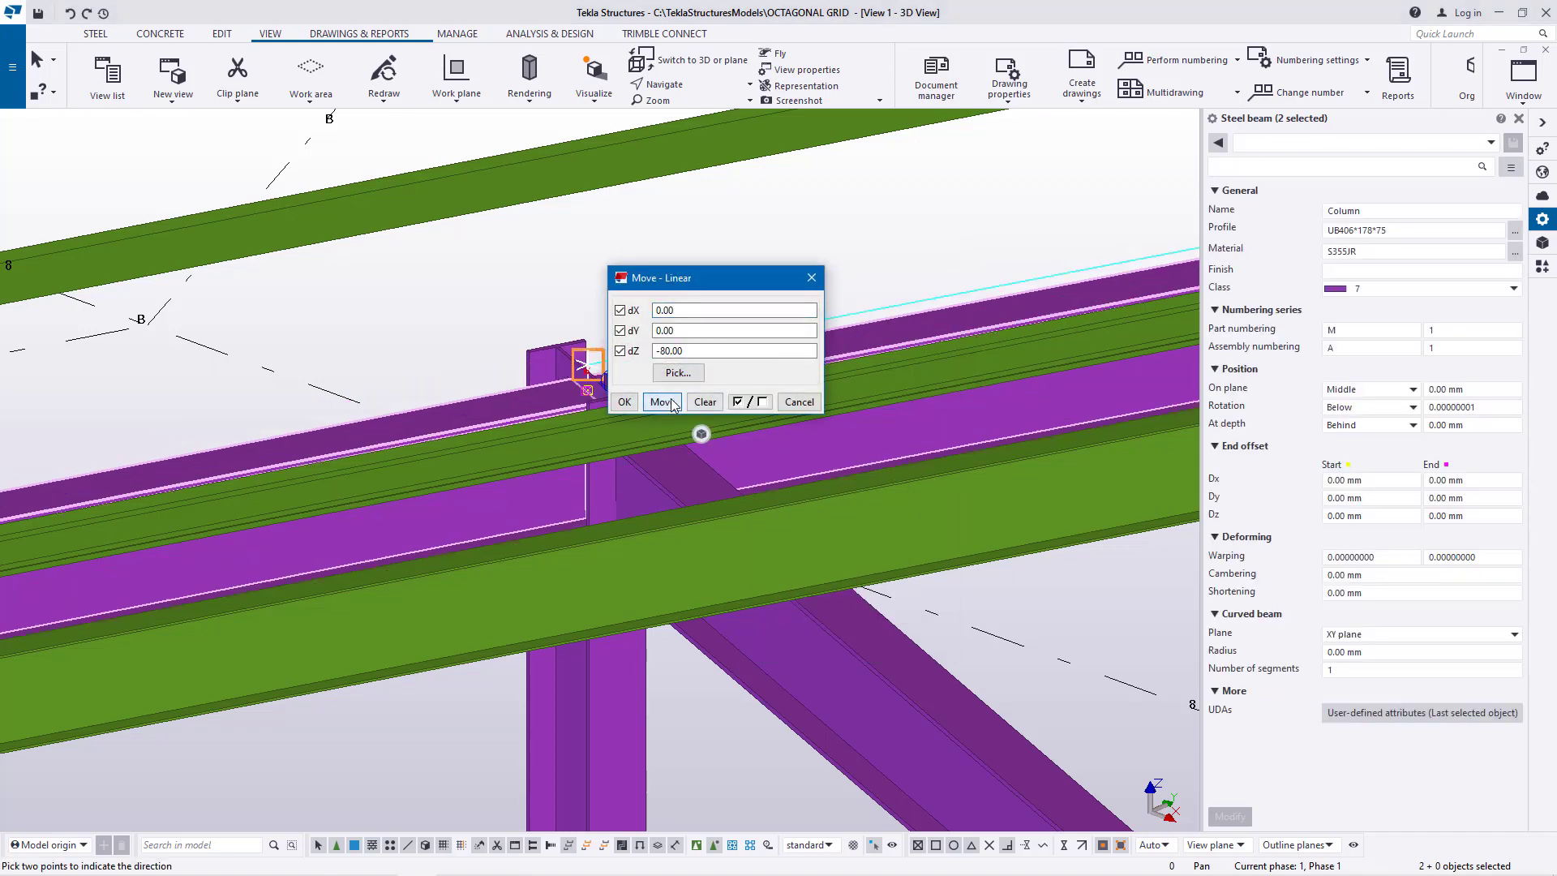
left_click(625, 402)
right_click(811, 243)
left_click(851, 248)
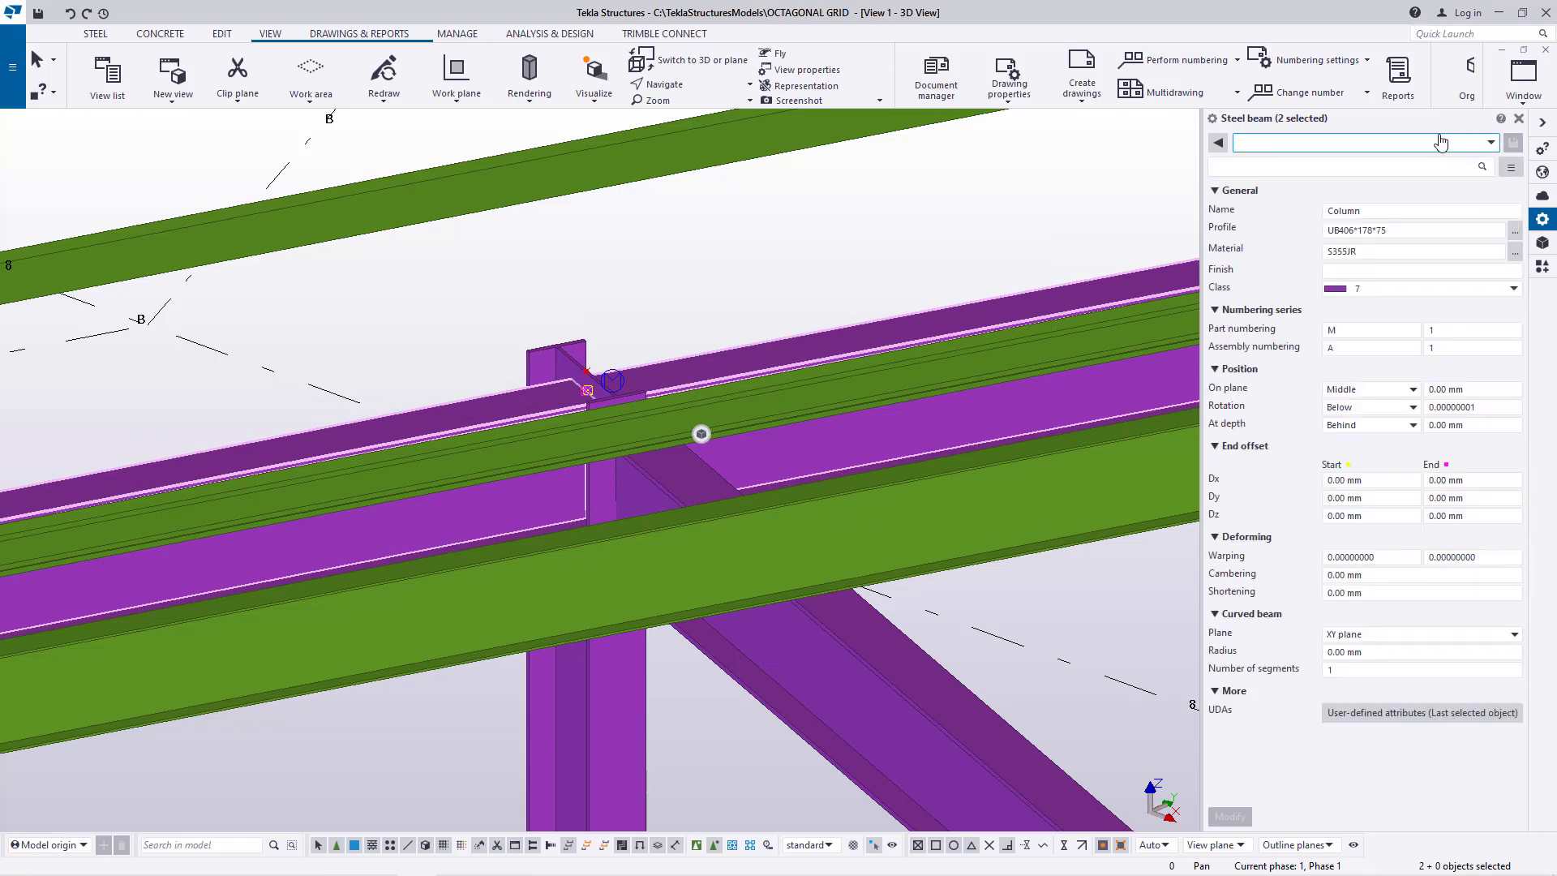
- Close the beam properties and delete the two original base-level beams below the raised copies
left_click(1518, 119)
scroll(932, 685, "down", 5)
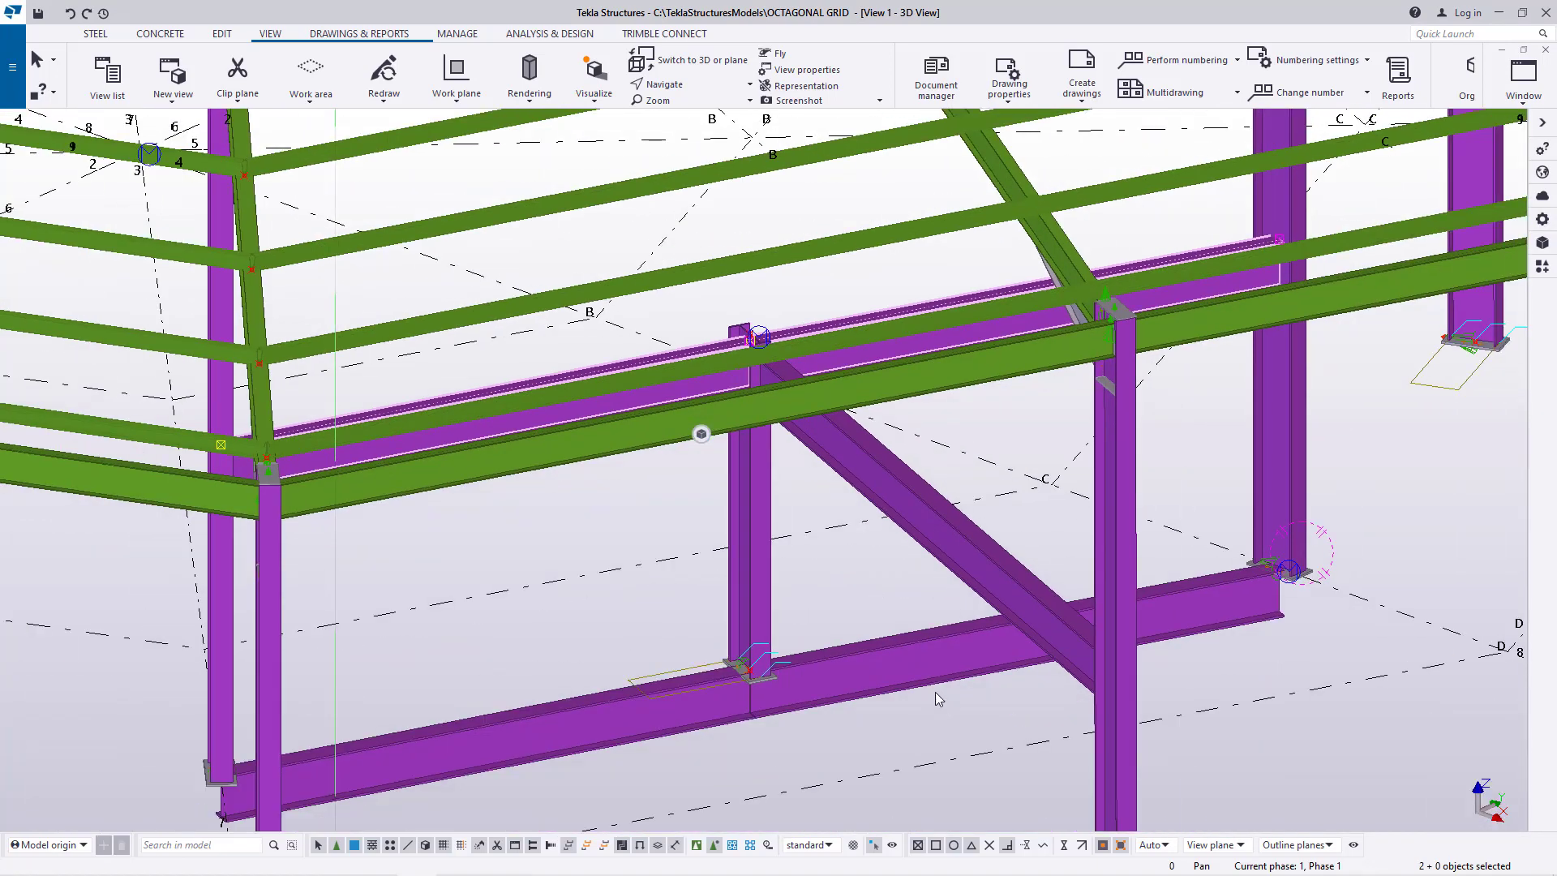
key("Delete")
left_click(715, 720)
key("Delete")
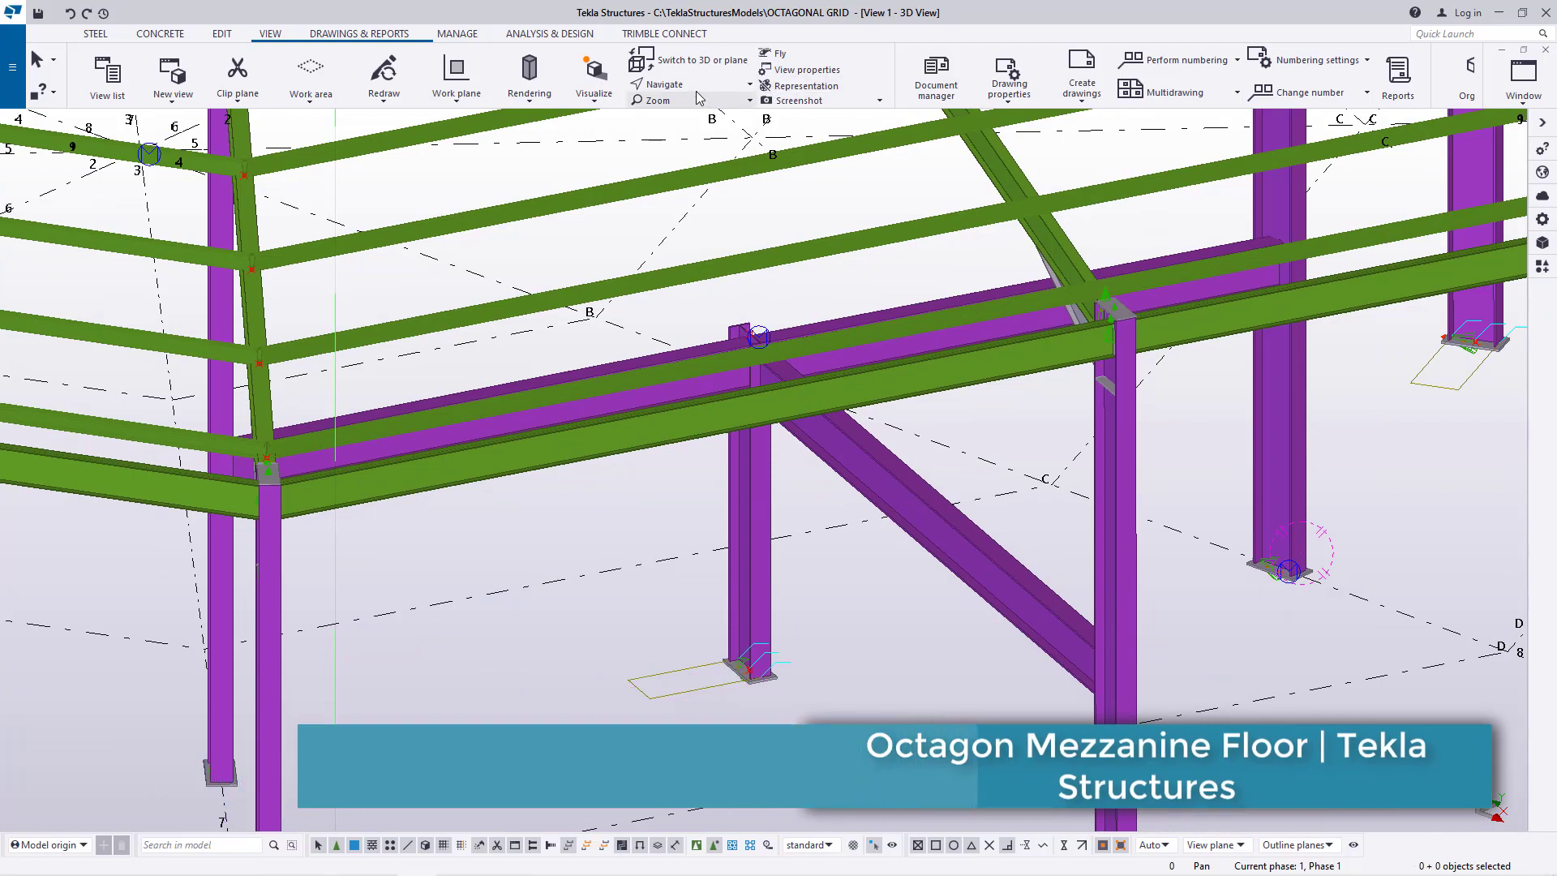
- Examine the raised beams and the columns along grid line 7 from a rotated view
key("v")
left_click(729, 480)
middle_click_drag(729, 480, 559, 446, "ctrl")
scroll(898, 455, "down", 4)
middle_click_drag(842, 432, 376, 605, "ctrl")
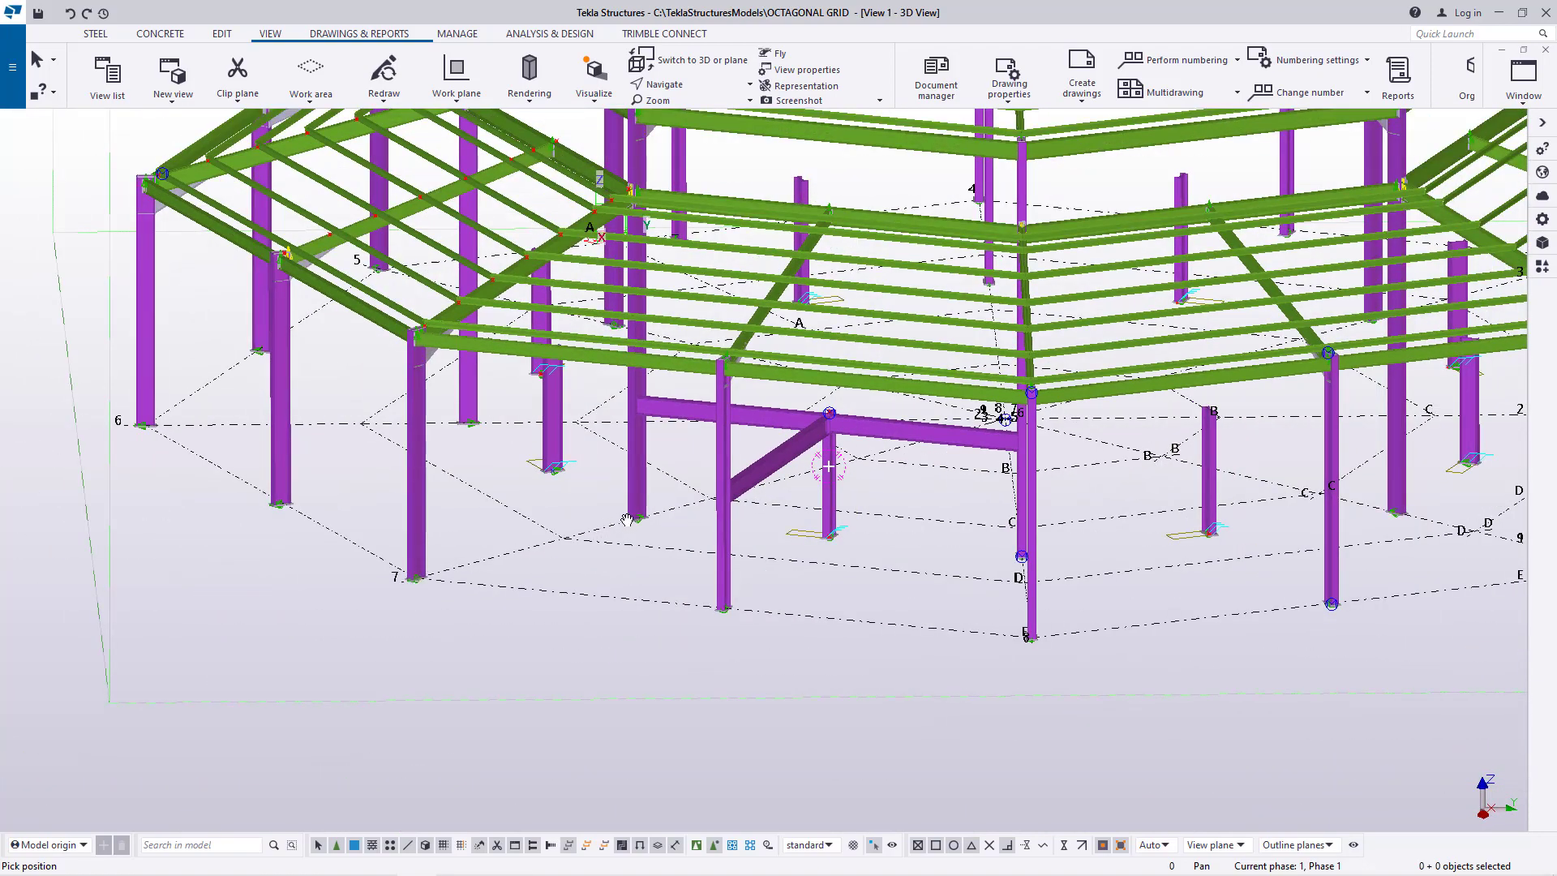
scroll(422, 575, "up", 10)
right_click(535, 373)
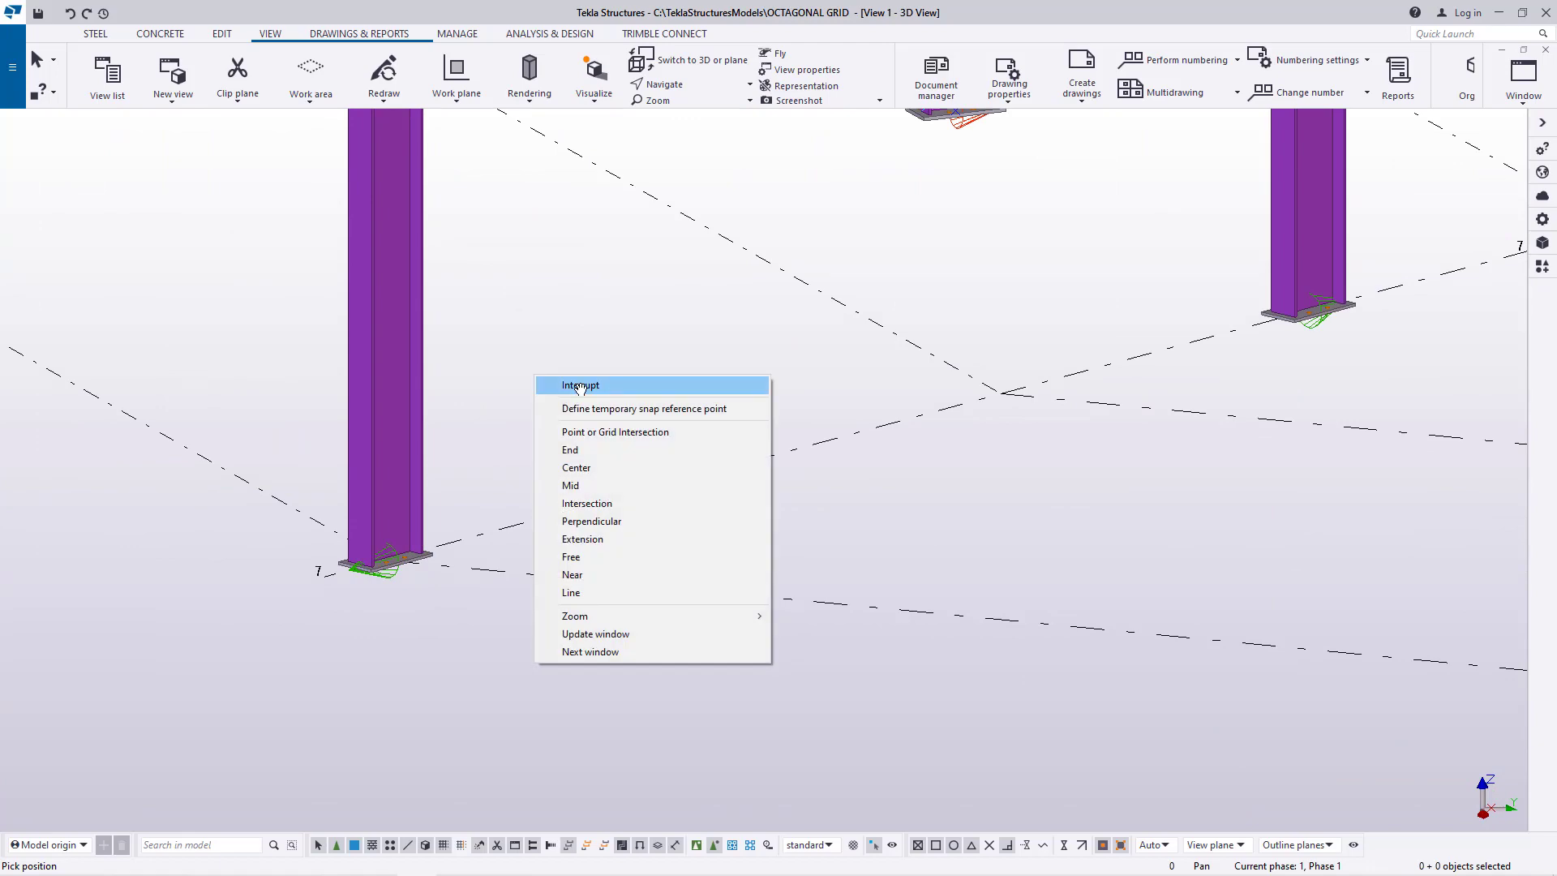
left_click(581, 386)
scroll(357, 597, "down", 6)
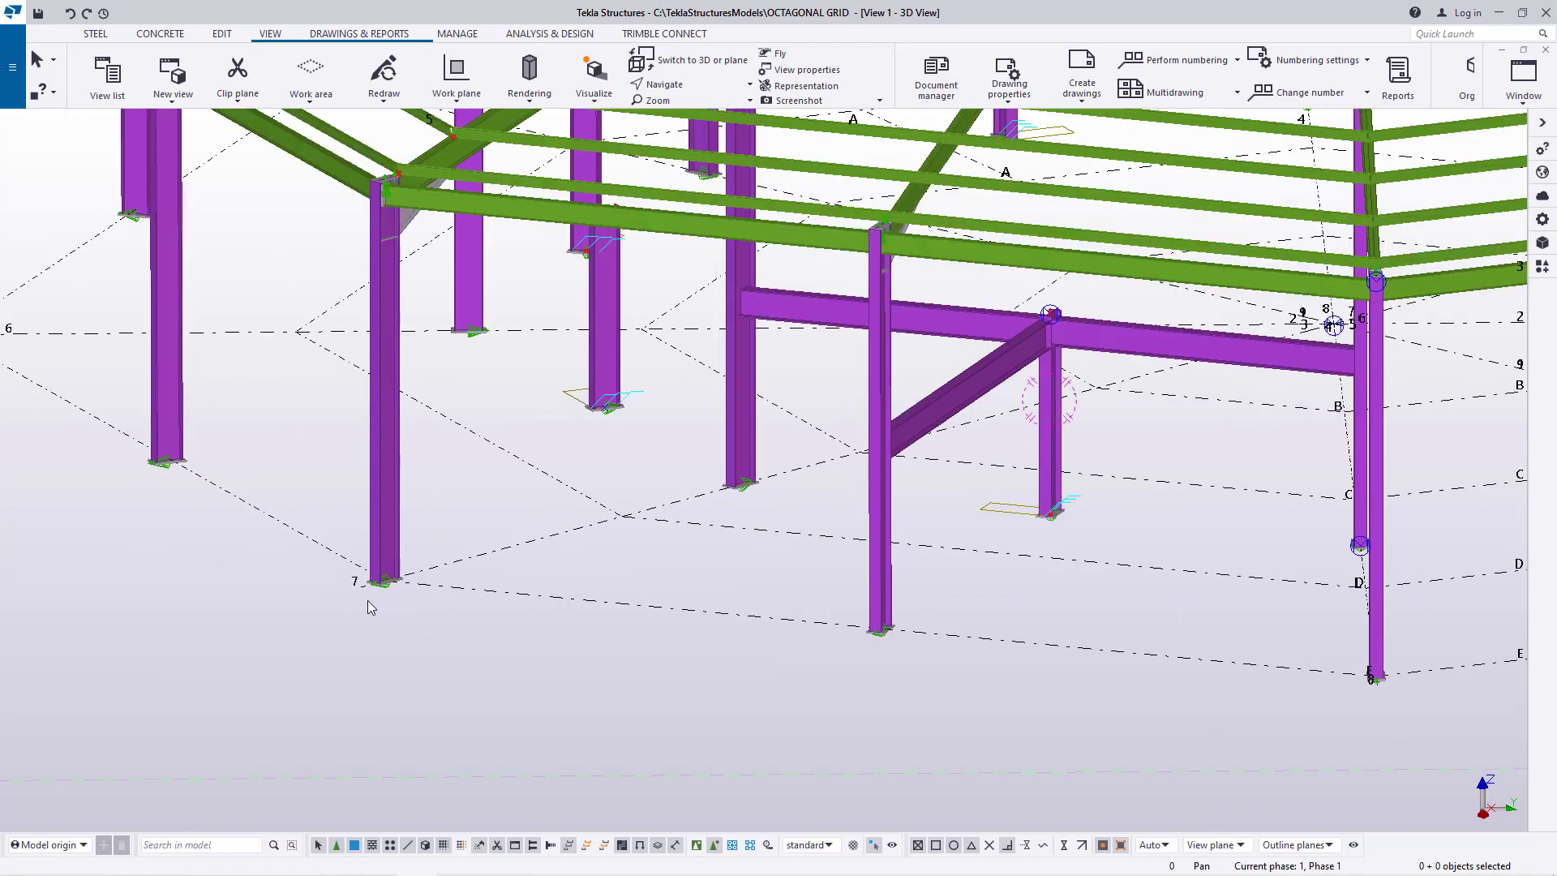
scroll(300, 624, "down", 3)
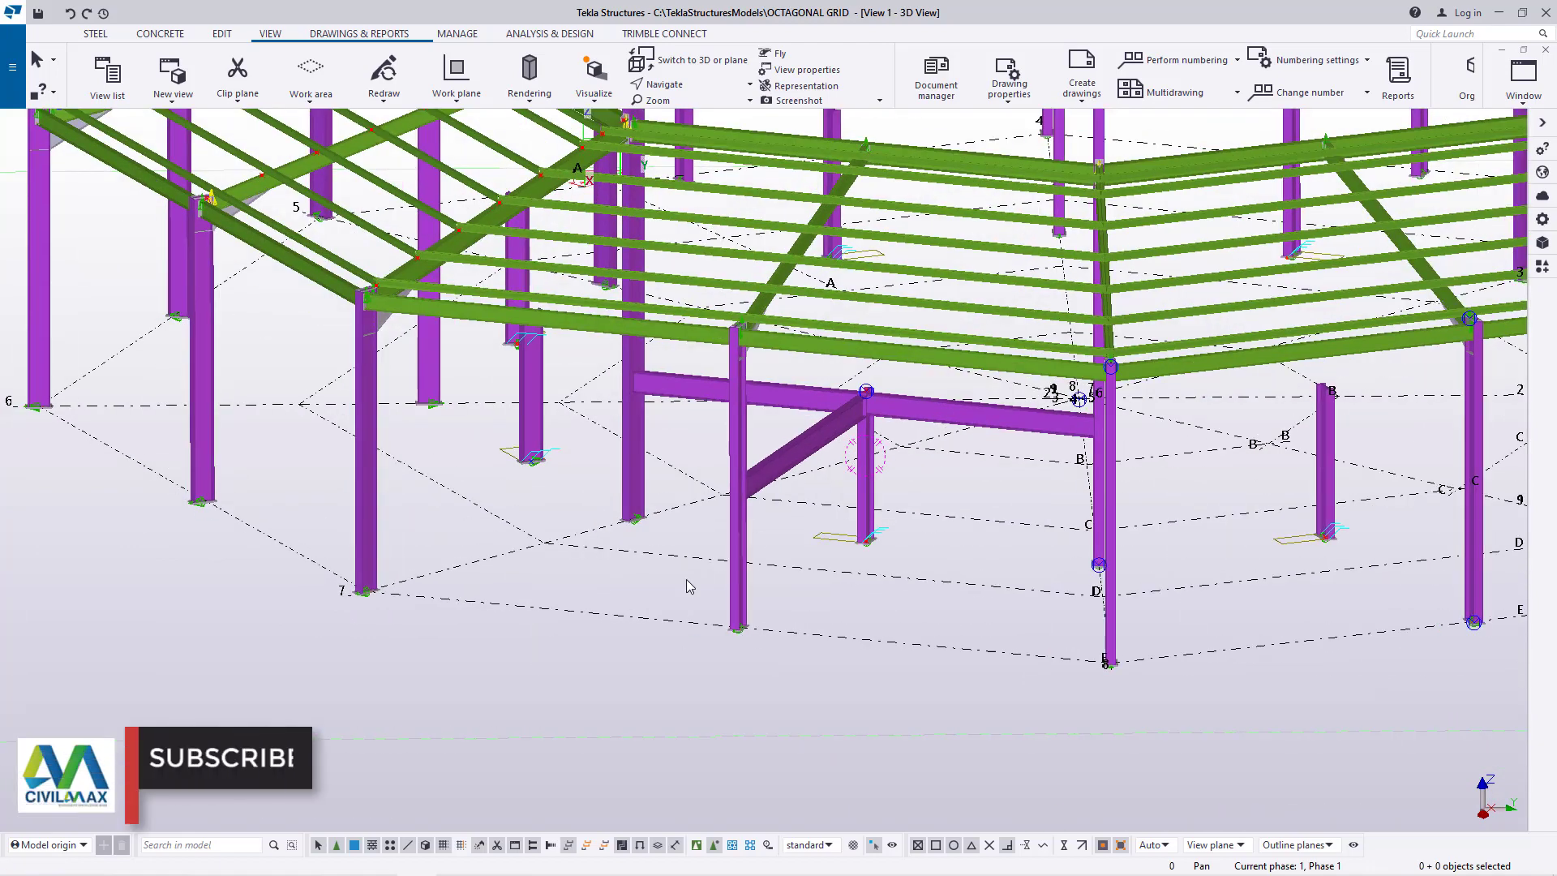
scroll(703, 512, "down", 2)
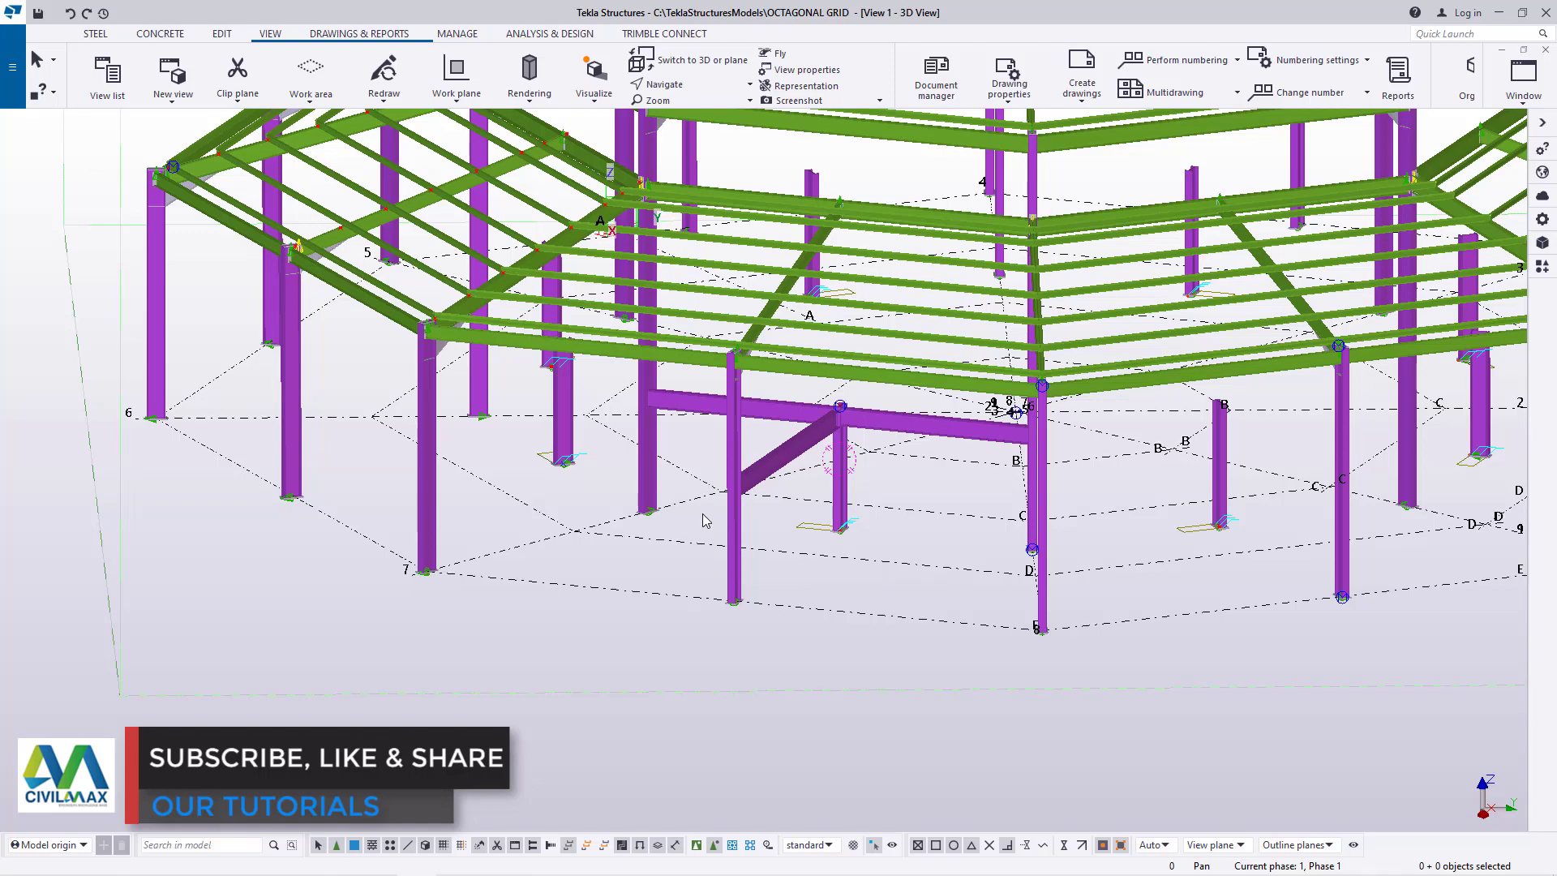
scroll(629, 495, "up", 5)
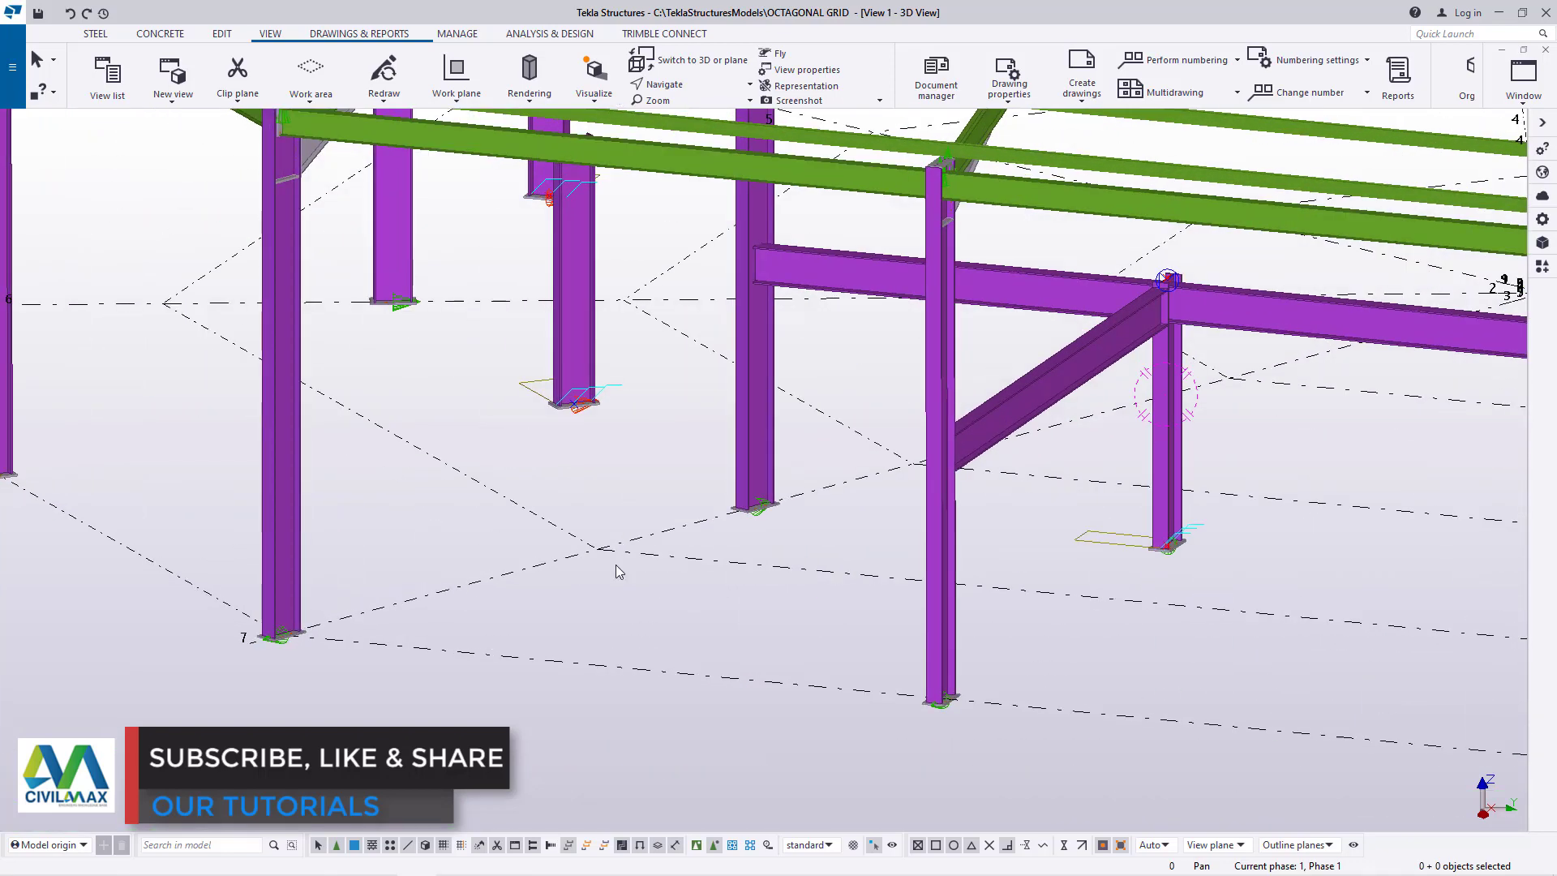
- Start a new beam at the midpoint of the flange's bottom edge on the grid line 7 column that supports the raised beam
left_click(95, 33)
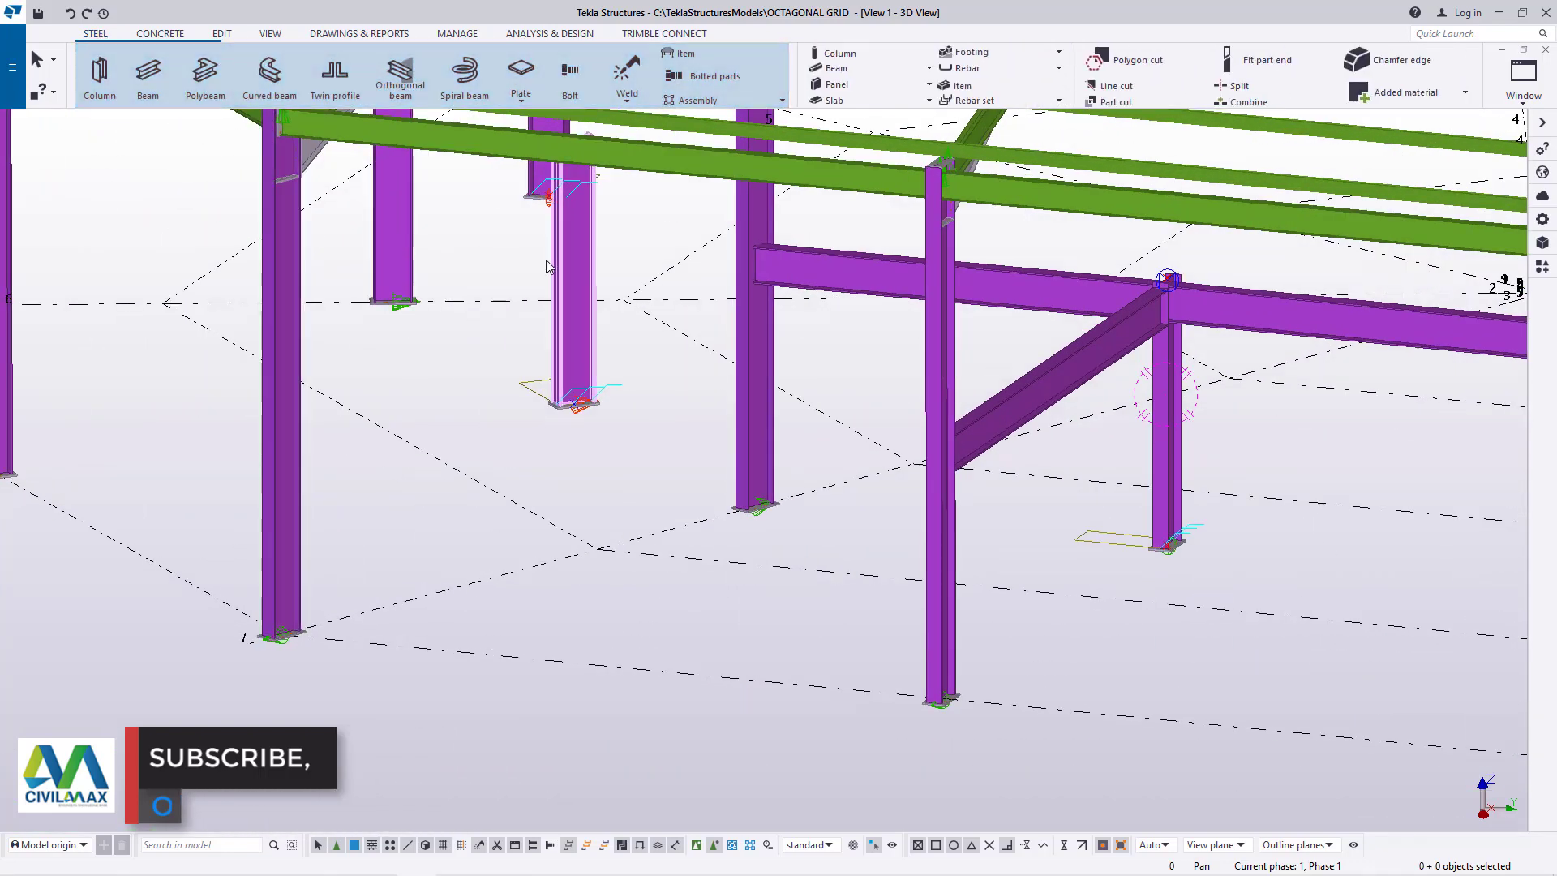
left_click(148, 74)
scroll(729, 509, "up", 8)
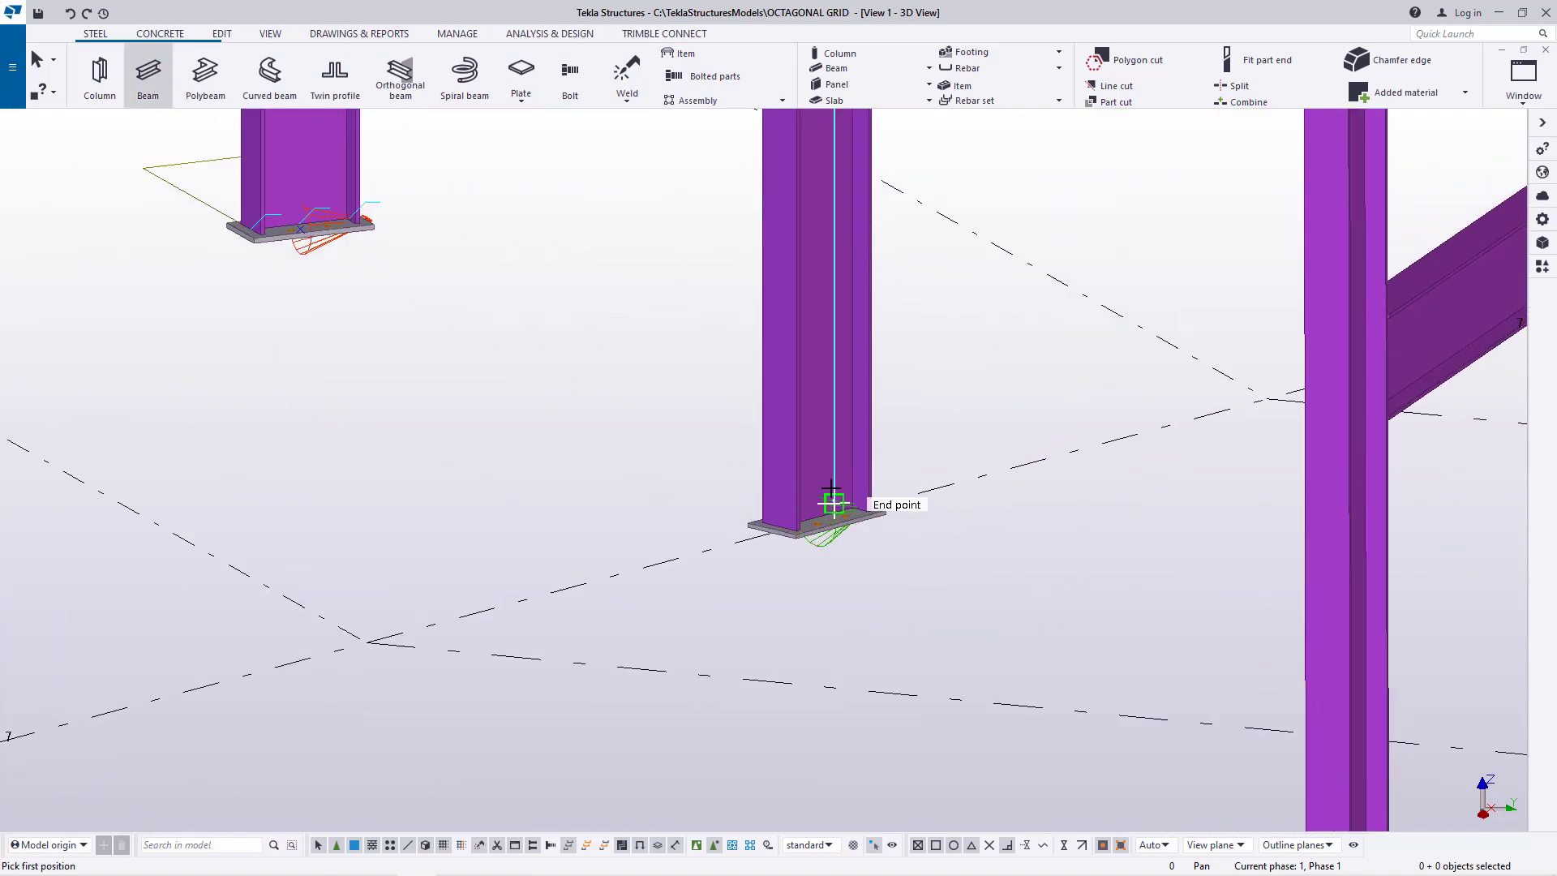
scroll(738, 541, "up", 3)
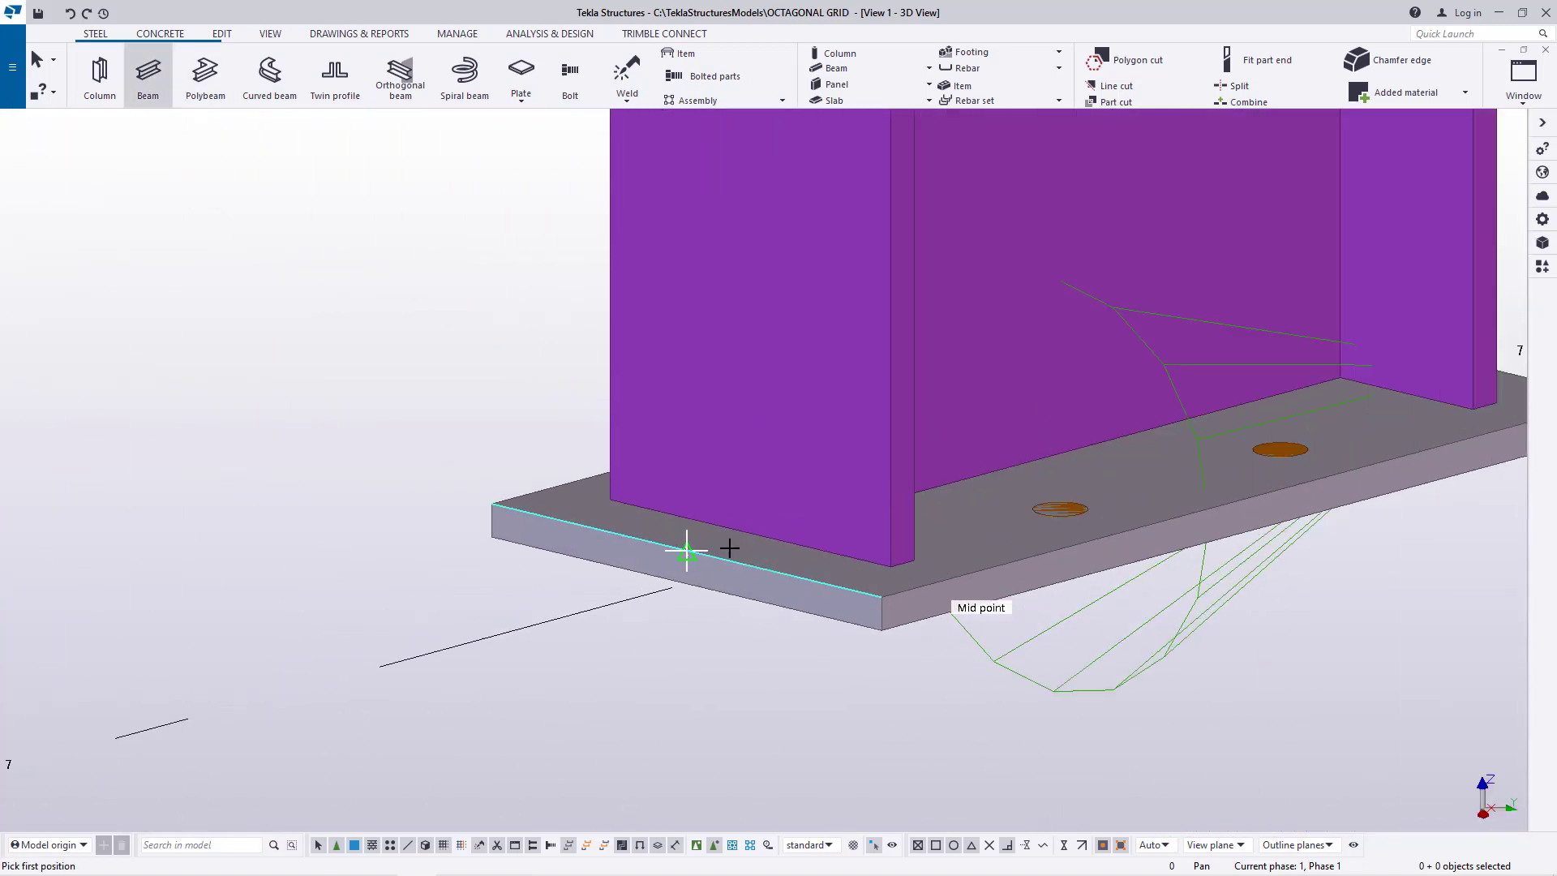
left_click(750, 534)
- End the beam at the base of the outermost column on grid line 7
scroll(924, 438, "down", 10)
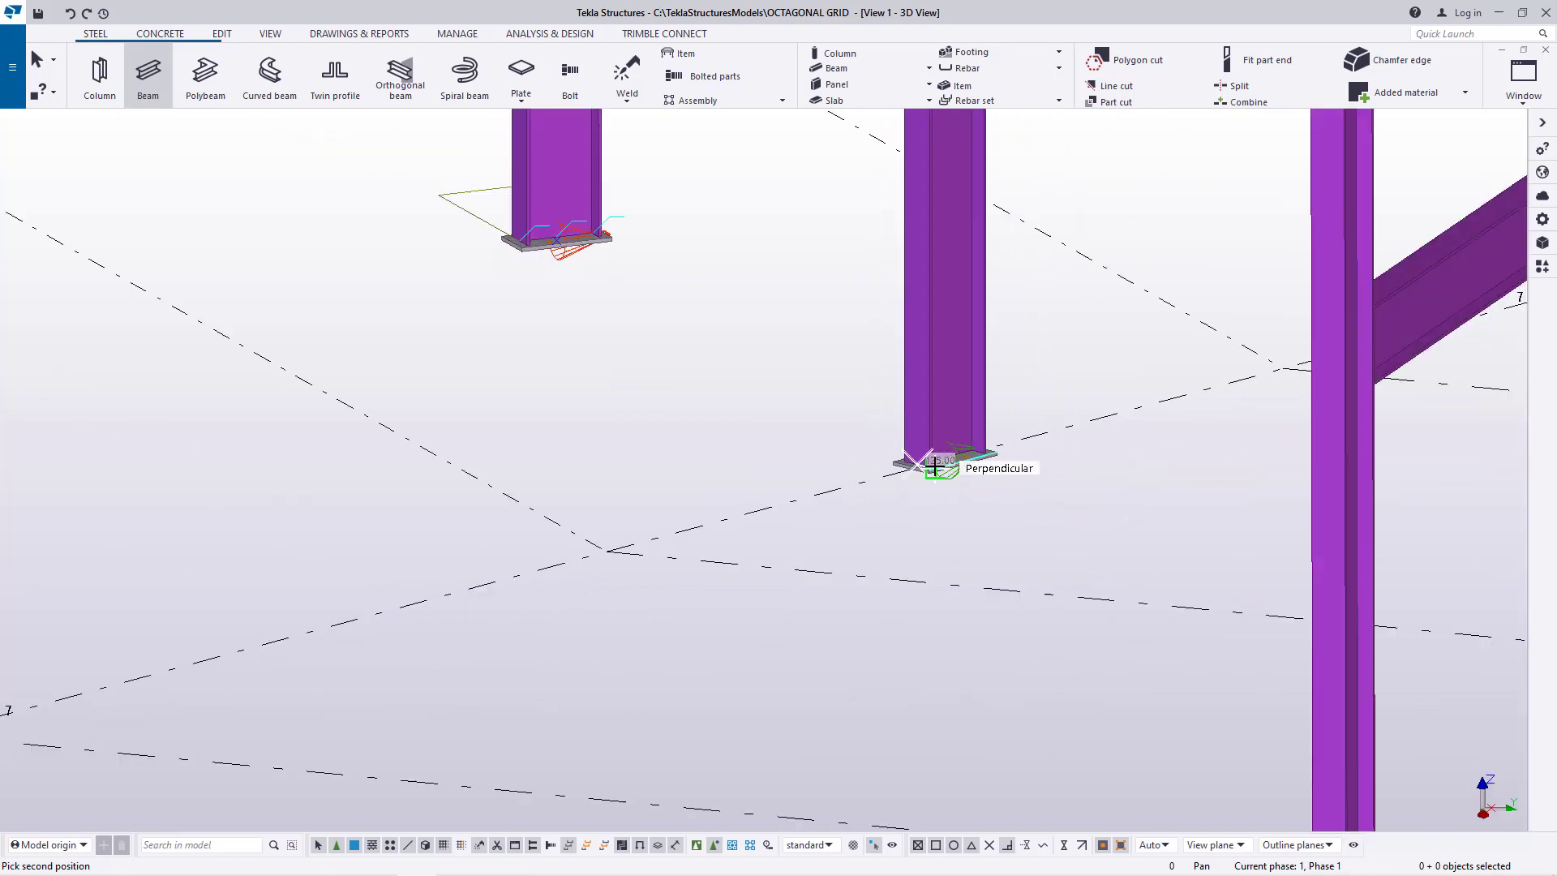
scroll(470, 586, "up", 10)
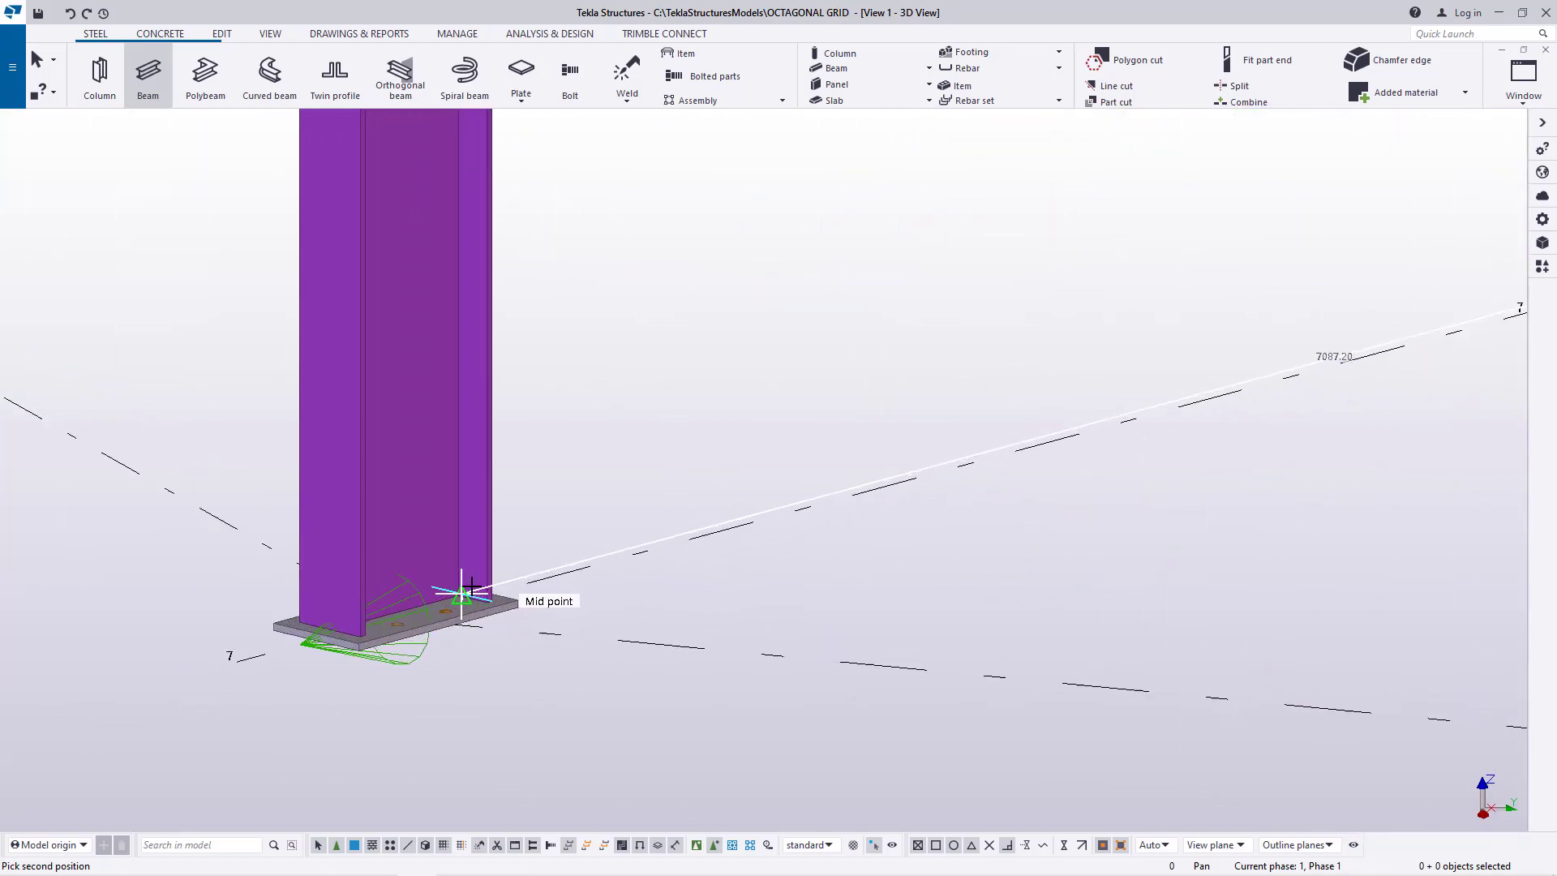
scroll(470, 585, "up", 5)
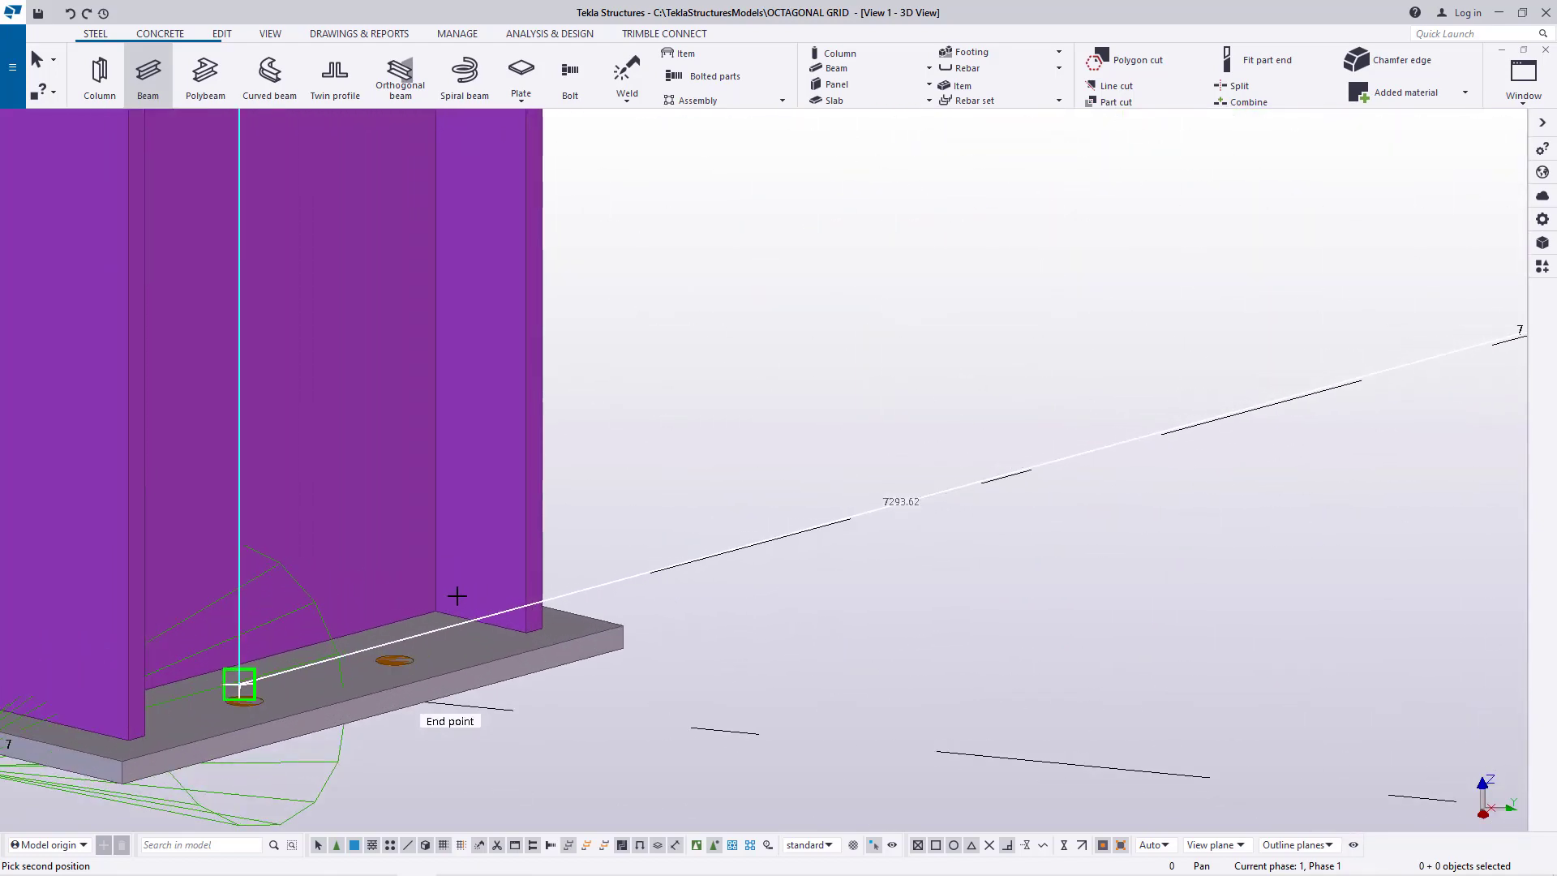
left_click(274, 34)
left_click(696, 84)
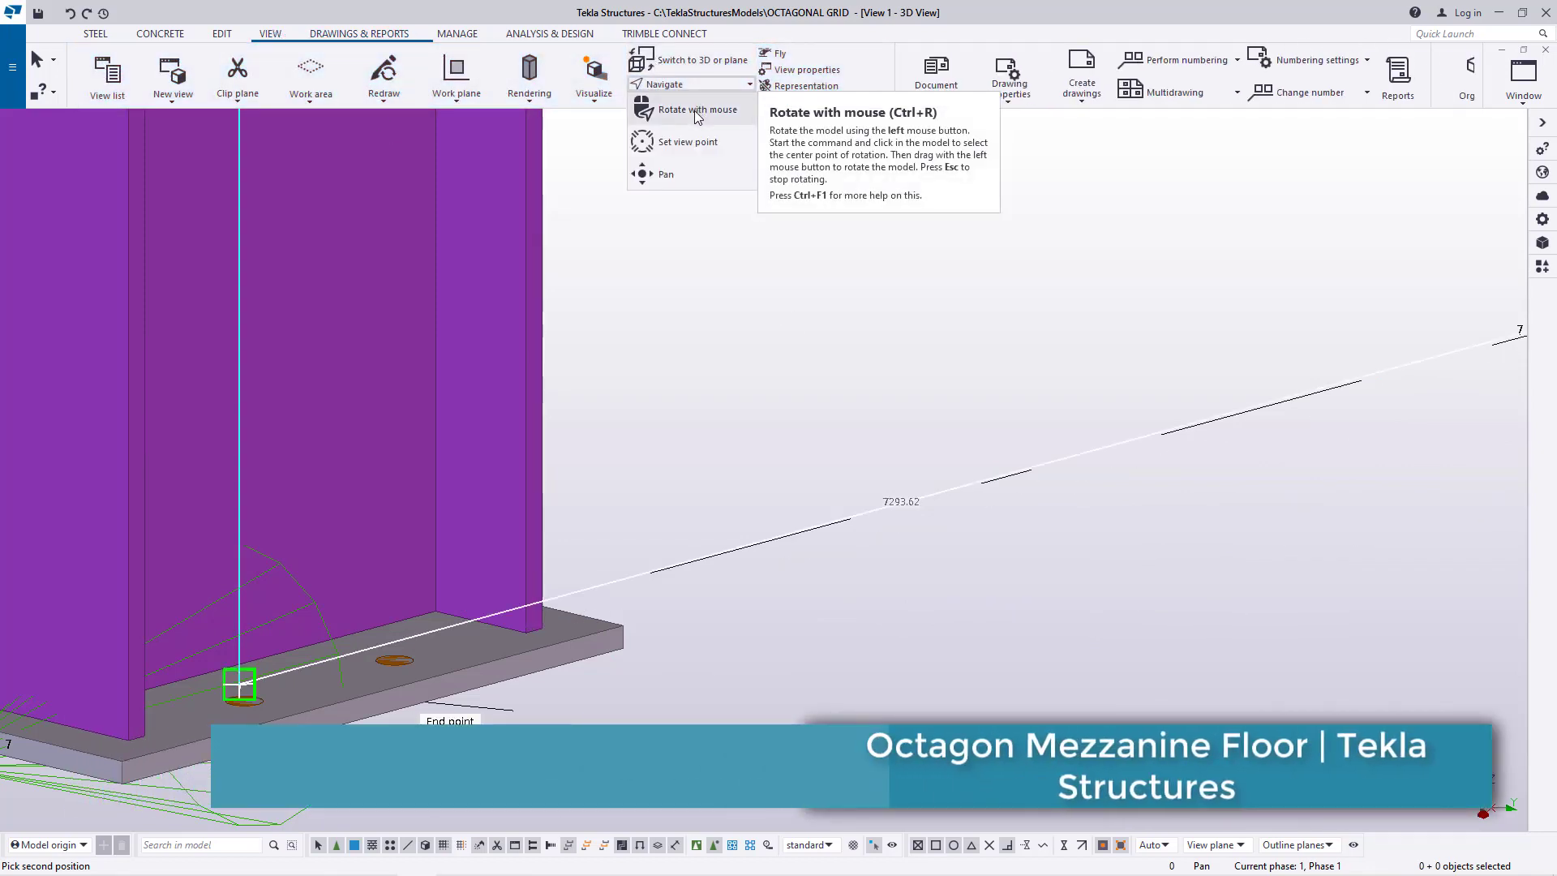
- Complete the base-level beam on grid line 7 by picking the middle of the column flange's bottom edge as its end, and select the beam
left_click(696, 111)
left_click_drag(518, 600, 285, 600)
scroll(284, 600, "down", 5)
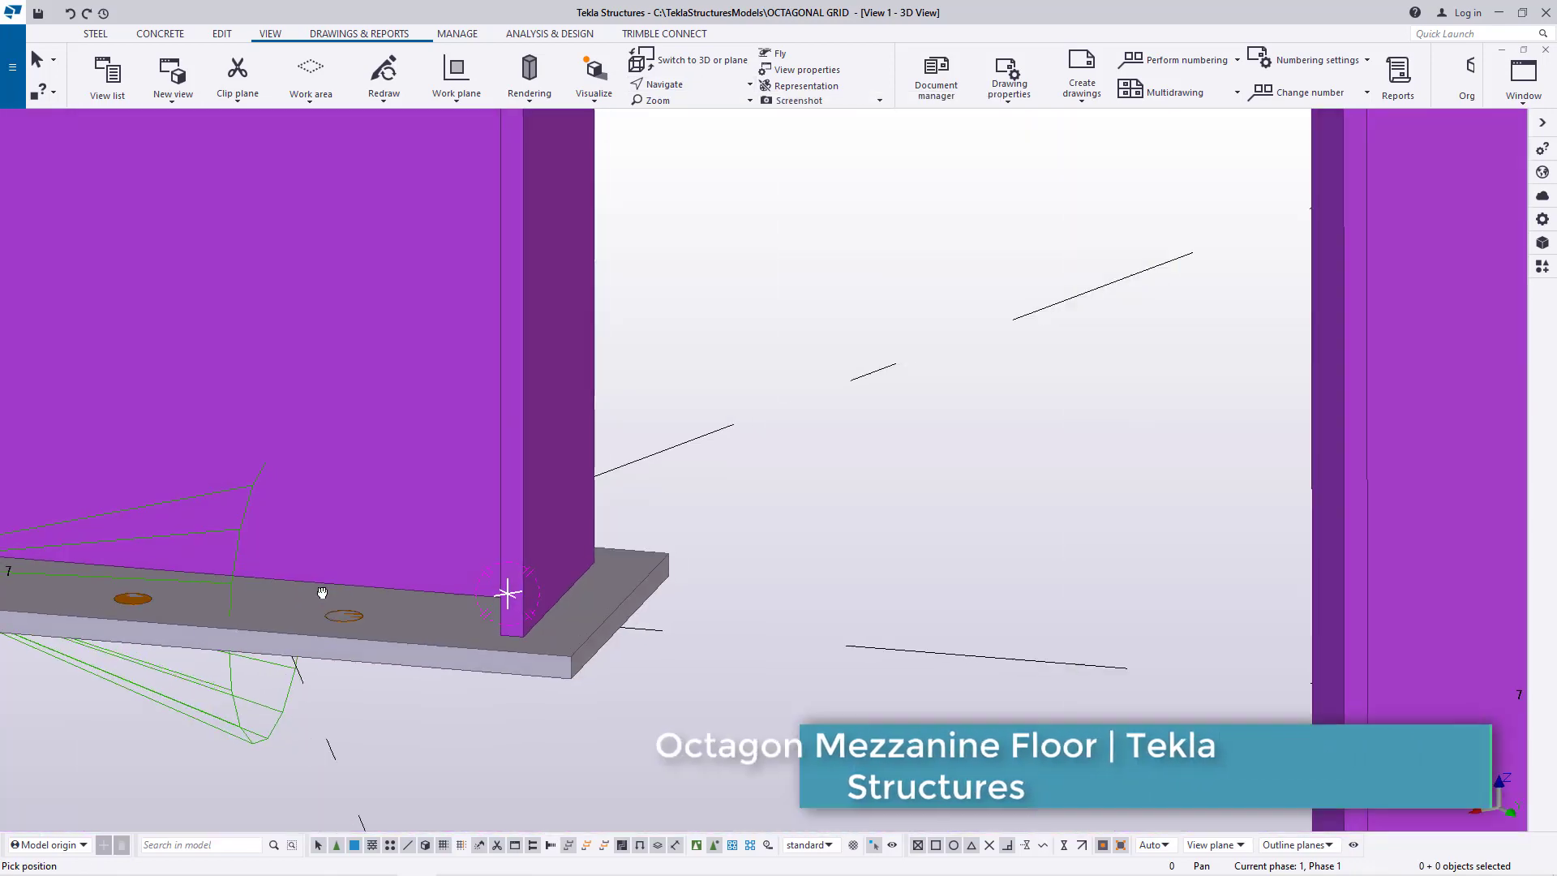
right_click(683, 258)
left_click(726, 269)
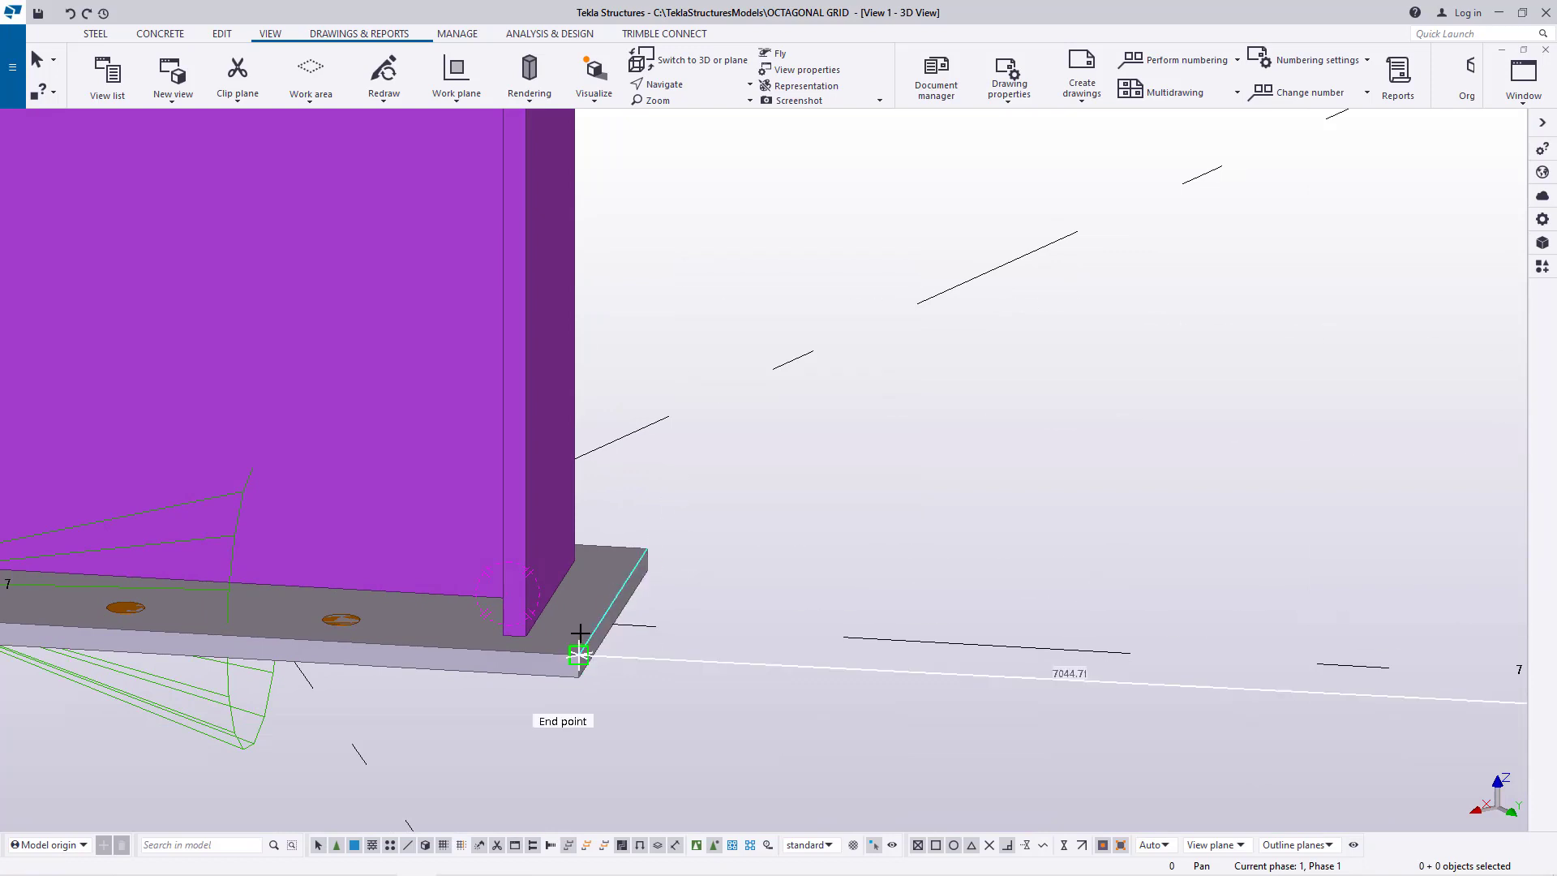
scroll(576, 620, "up", 4)
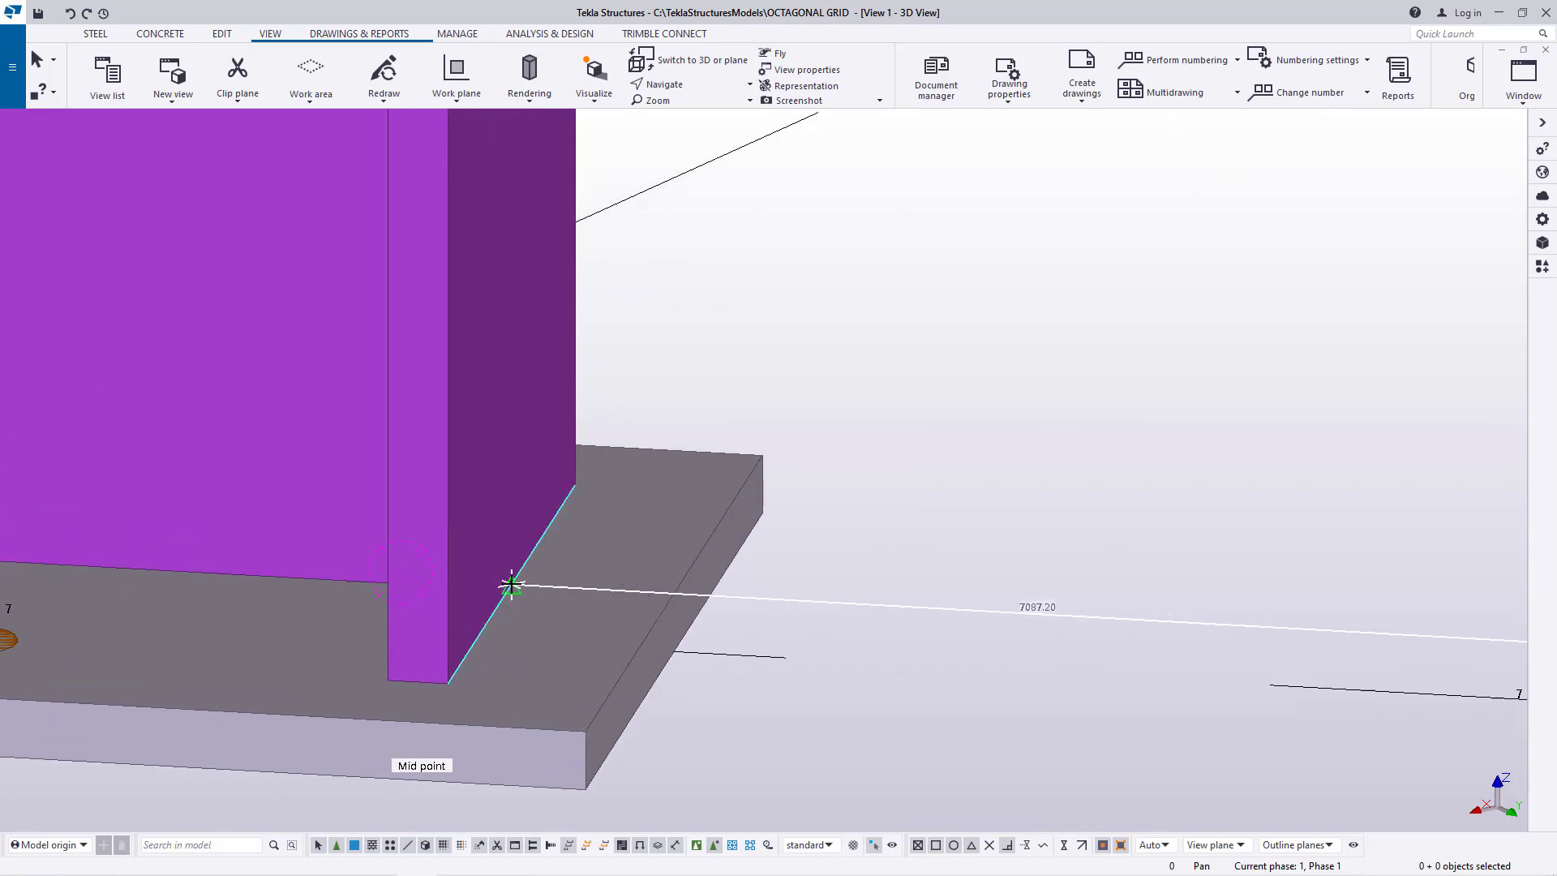
left_click(511, 585)
right_click(879, 331)
left_click(905, 338)
scroll(333, 481, "down", 4)
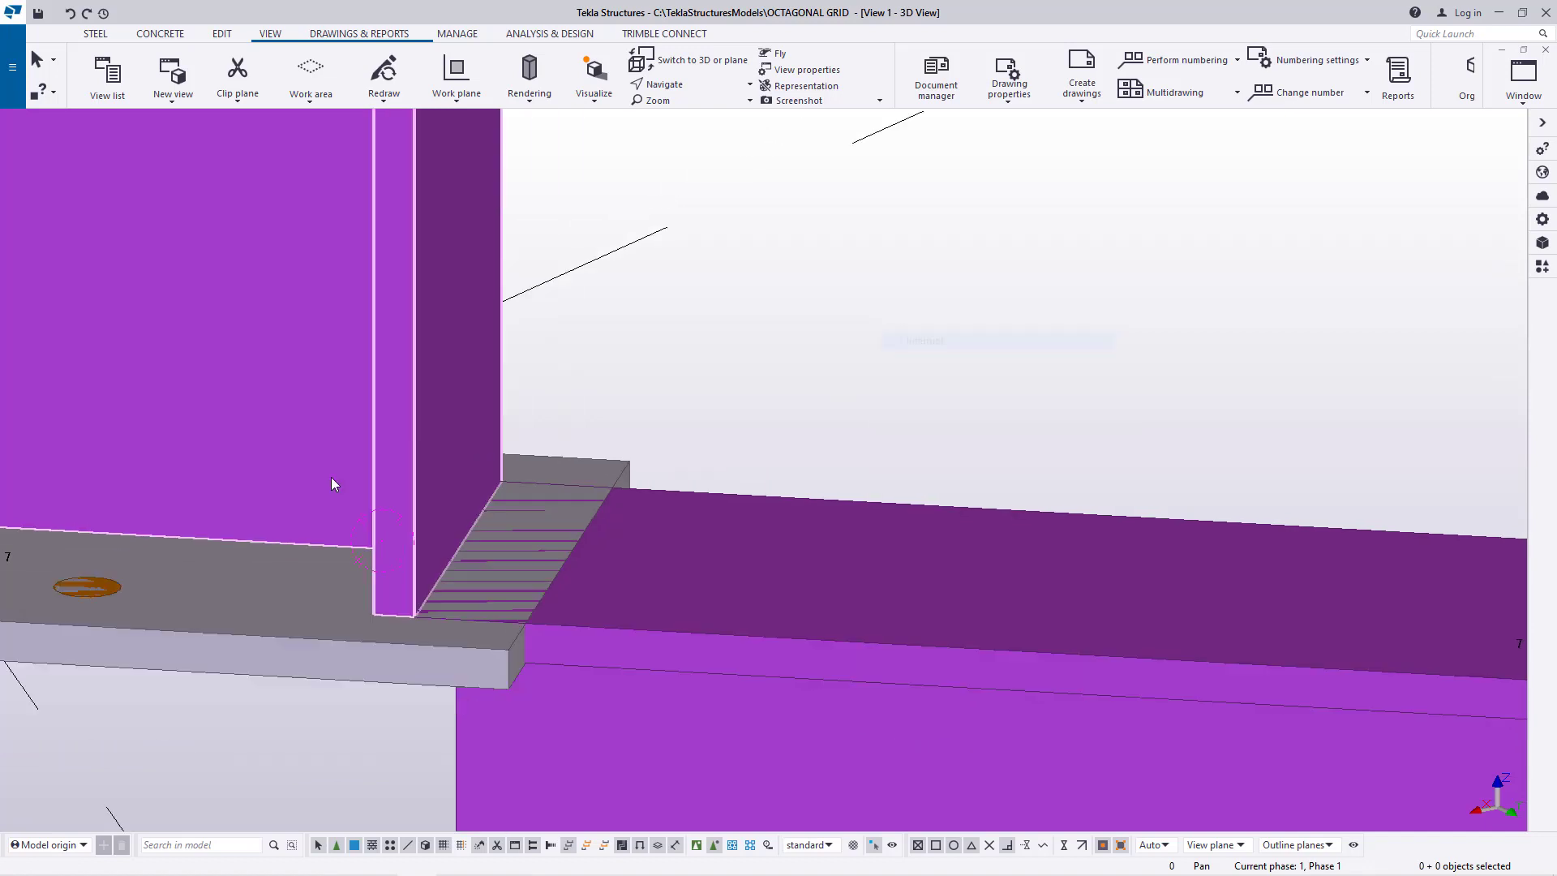
middle_click_drag(615, 600, 668, 621, "ctrl")
left_click(668, 621)
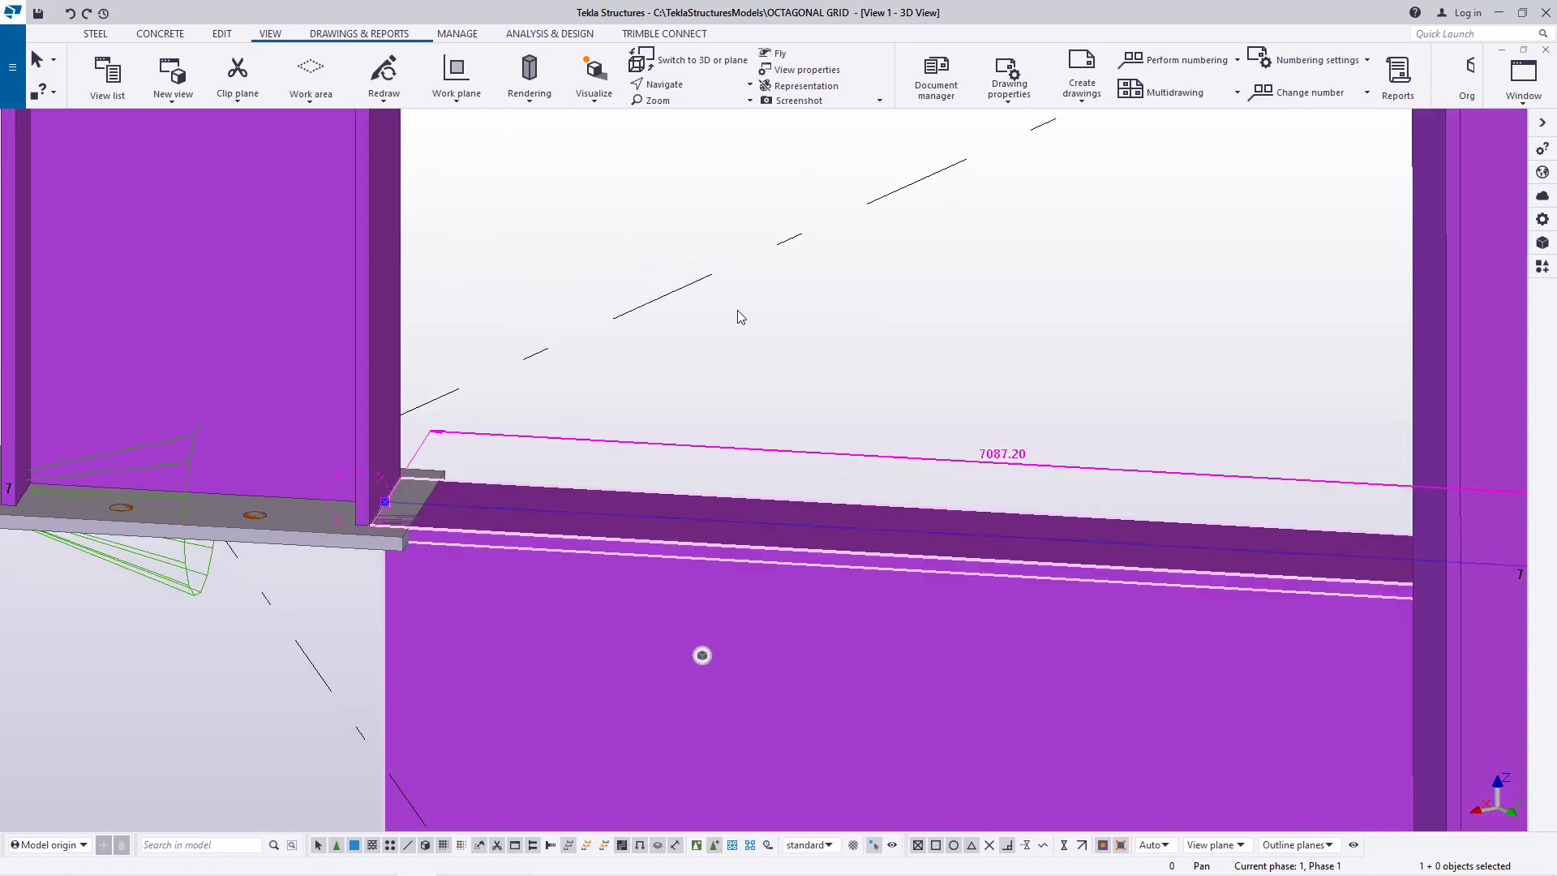
right_click(738, 312)
mouse_move(840, 458)
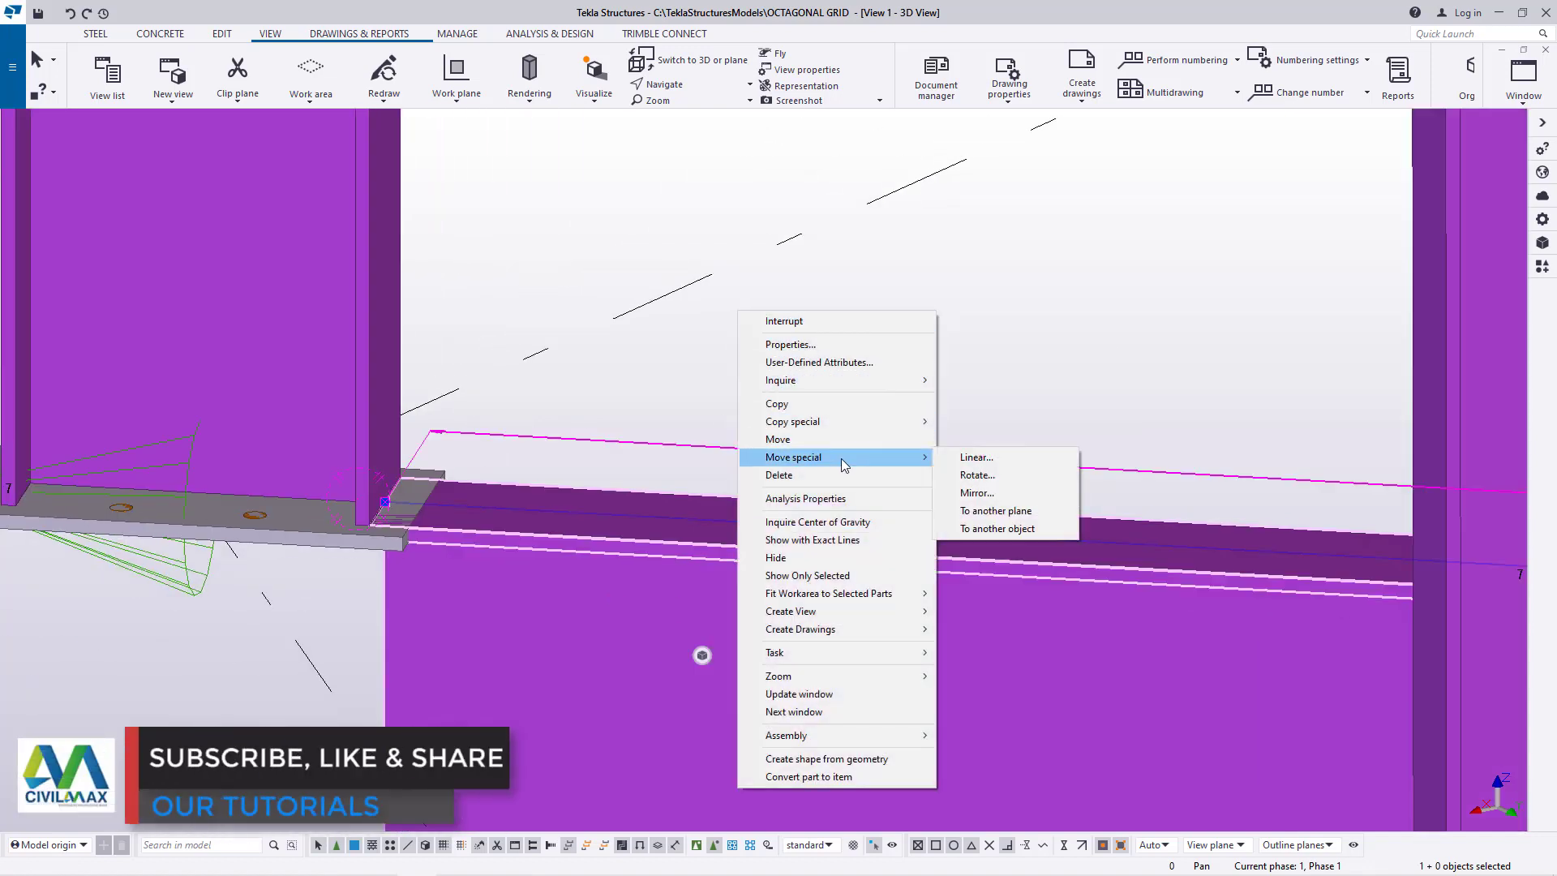
left_click(972, 458)
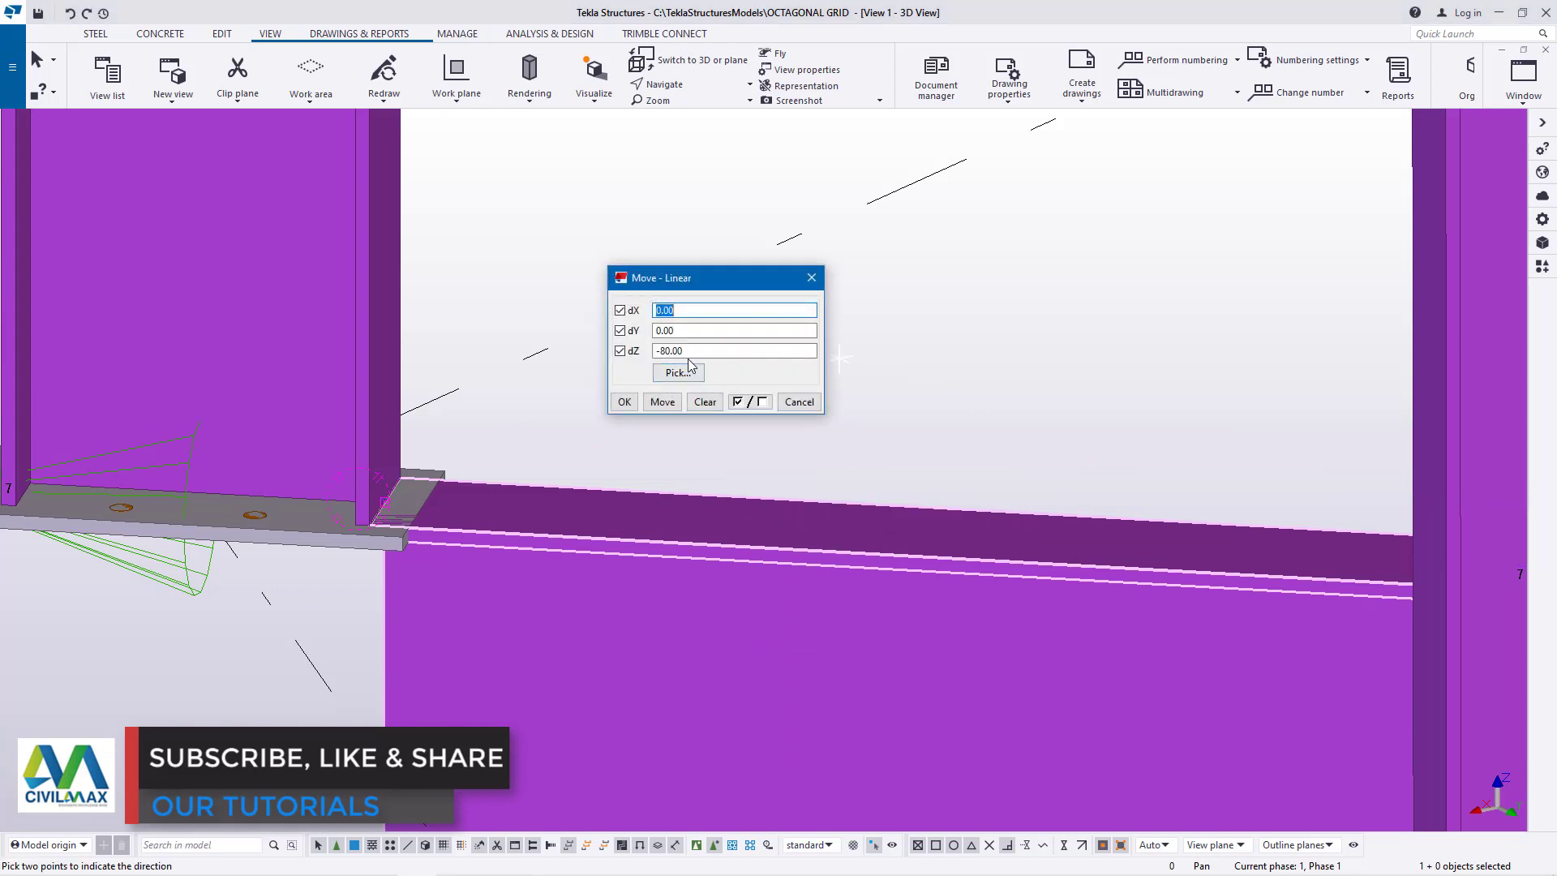
left_click(811, 278)
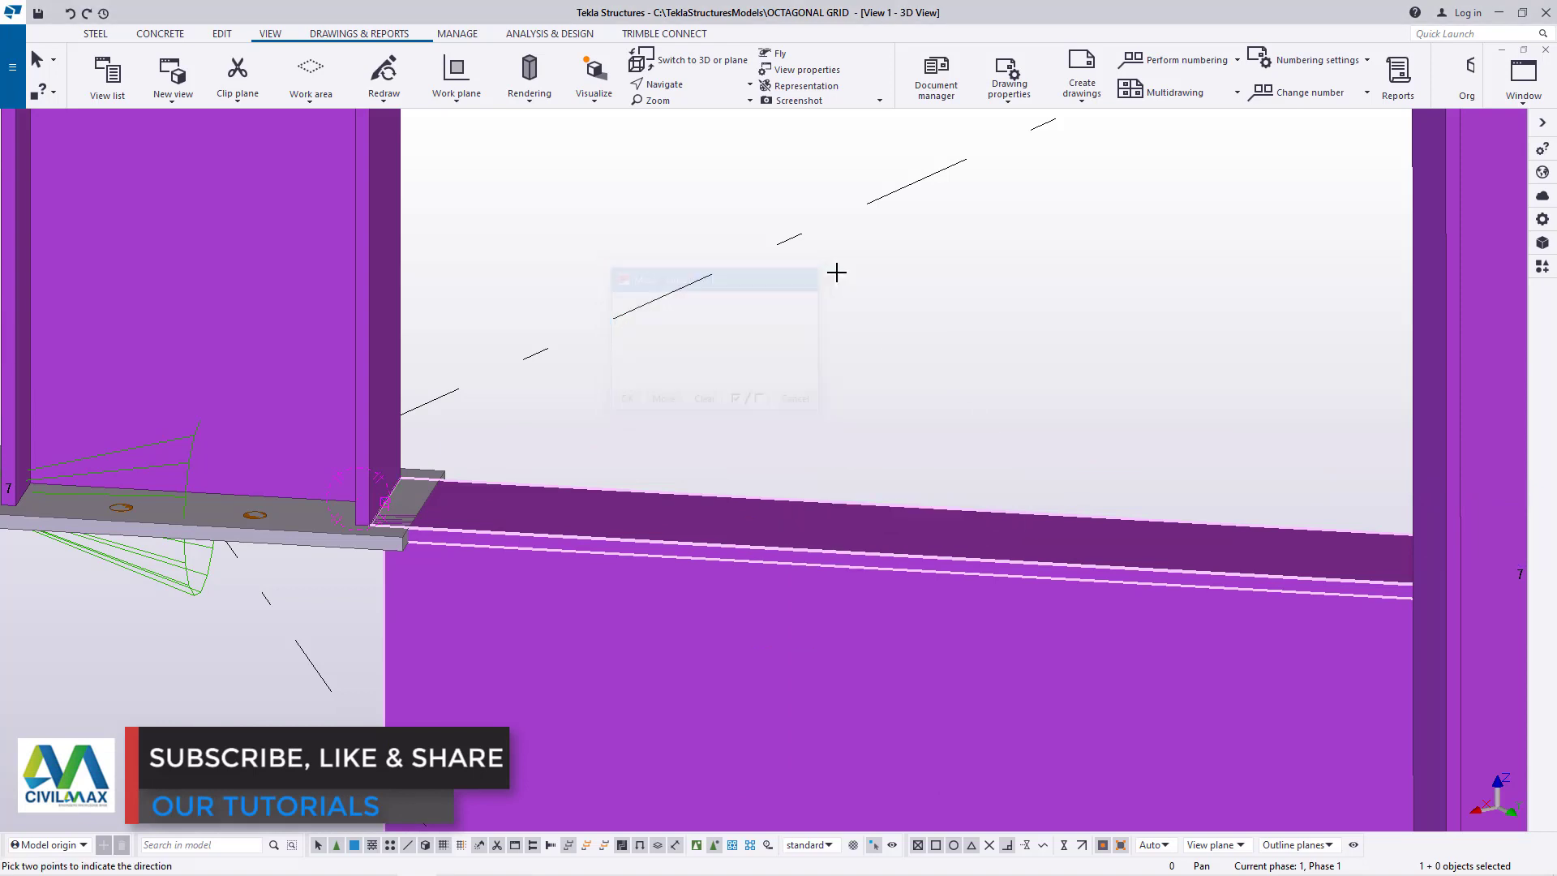
- Make one linear copy of the selected grid line 7 beam with dX 0, dY 0 and dZ 3000
right_click(518, 620)
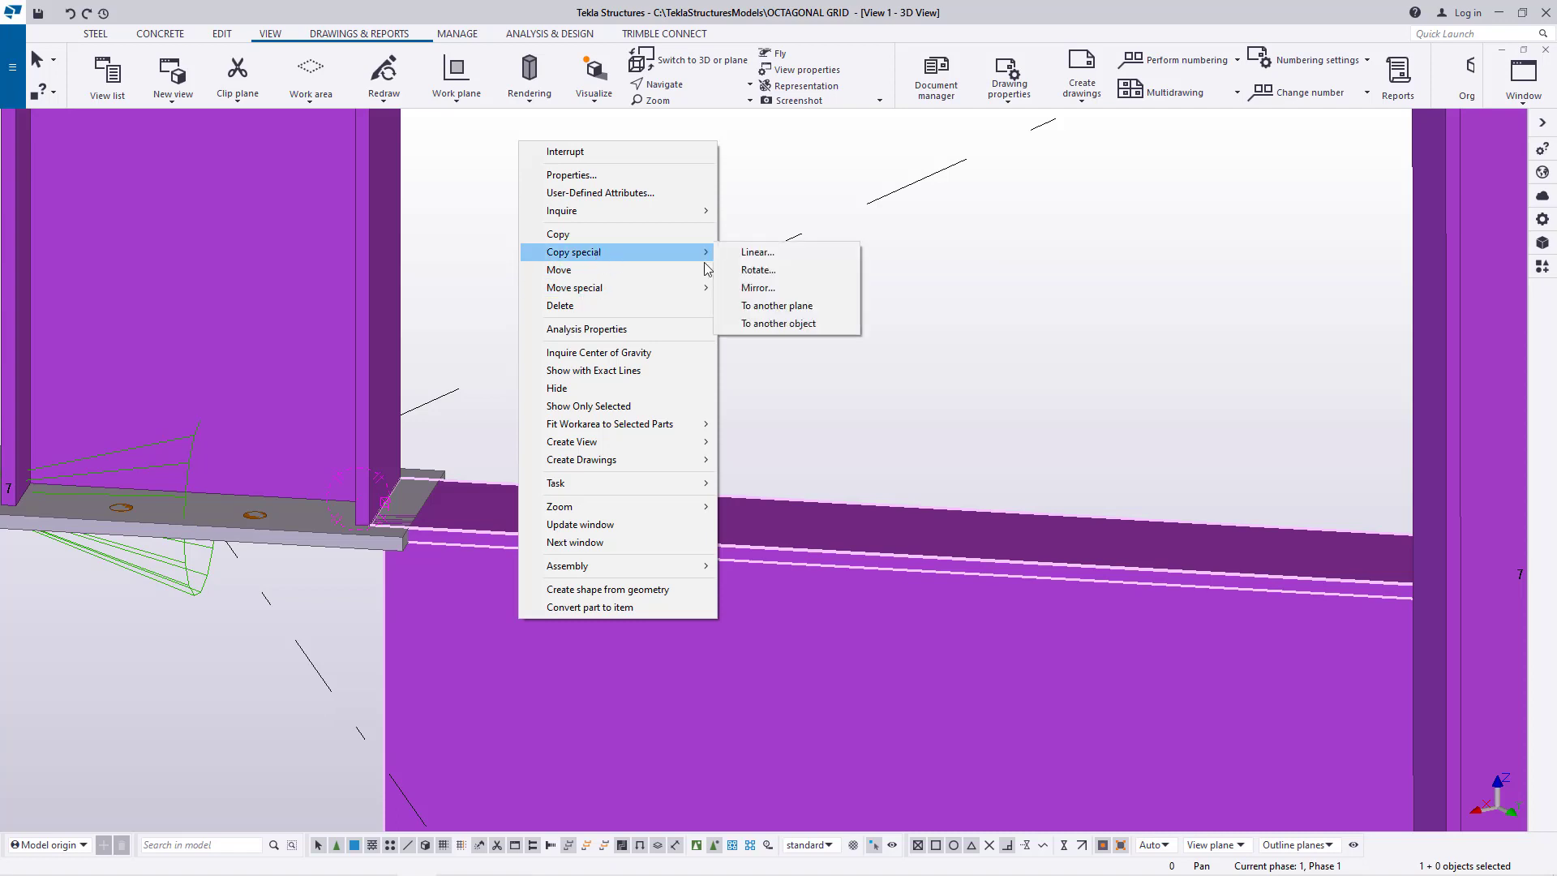
left_click(759, 252)
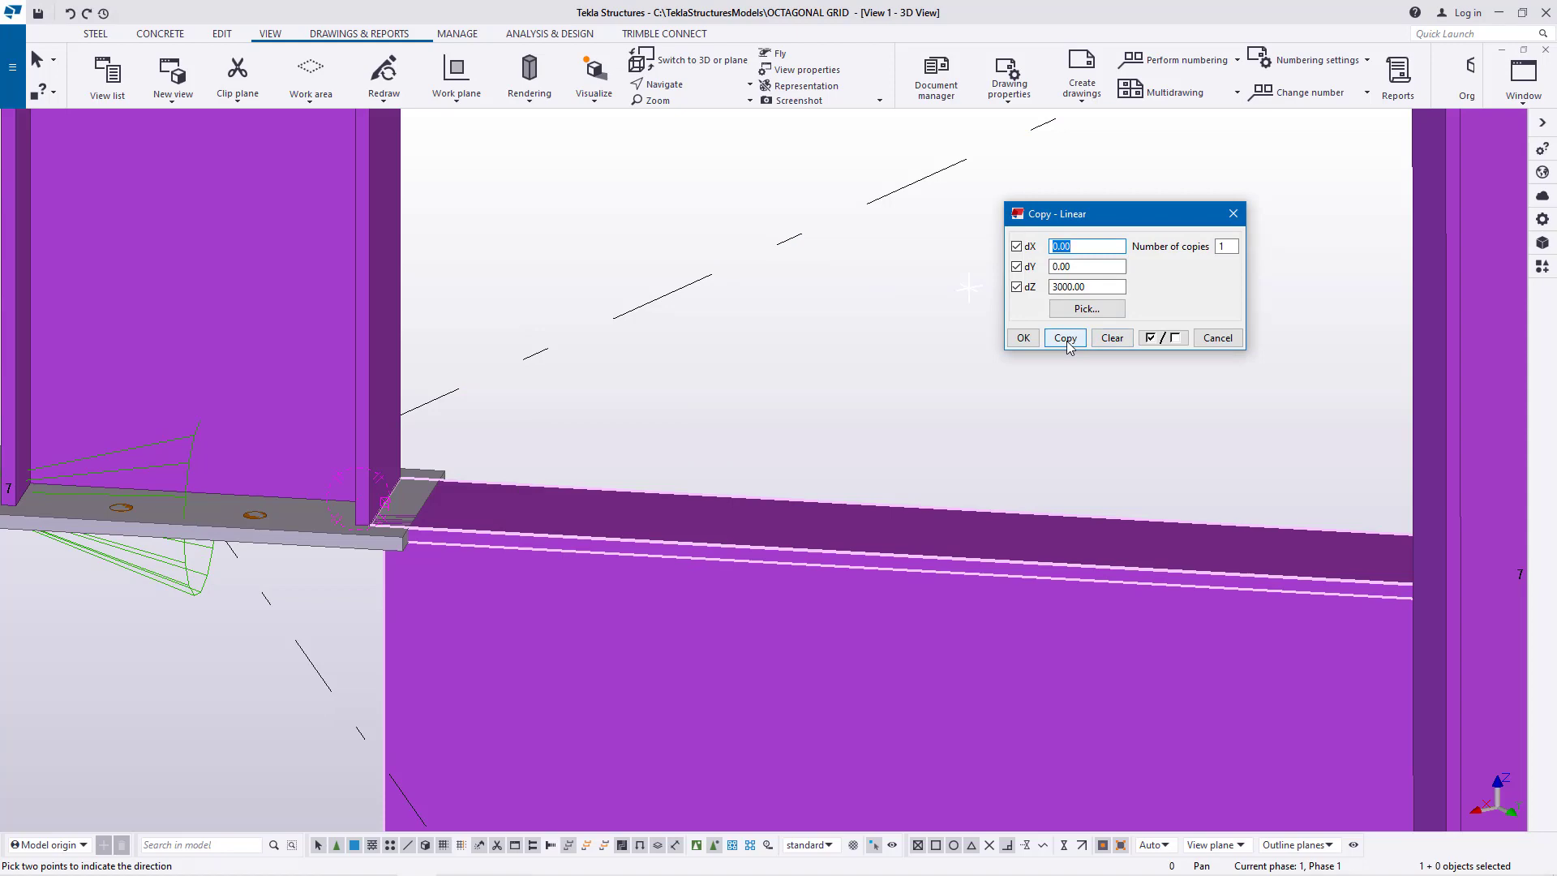
left_click(1067, 344)
left_click(1029, 342)
right_click(819, 290)
left_click(837, 302)
- Move the upper copy of the grid line 7 beam linearly by dZ -80
scroll(466, 493, "down", 3)
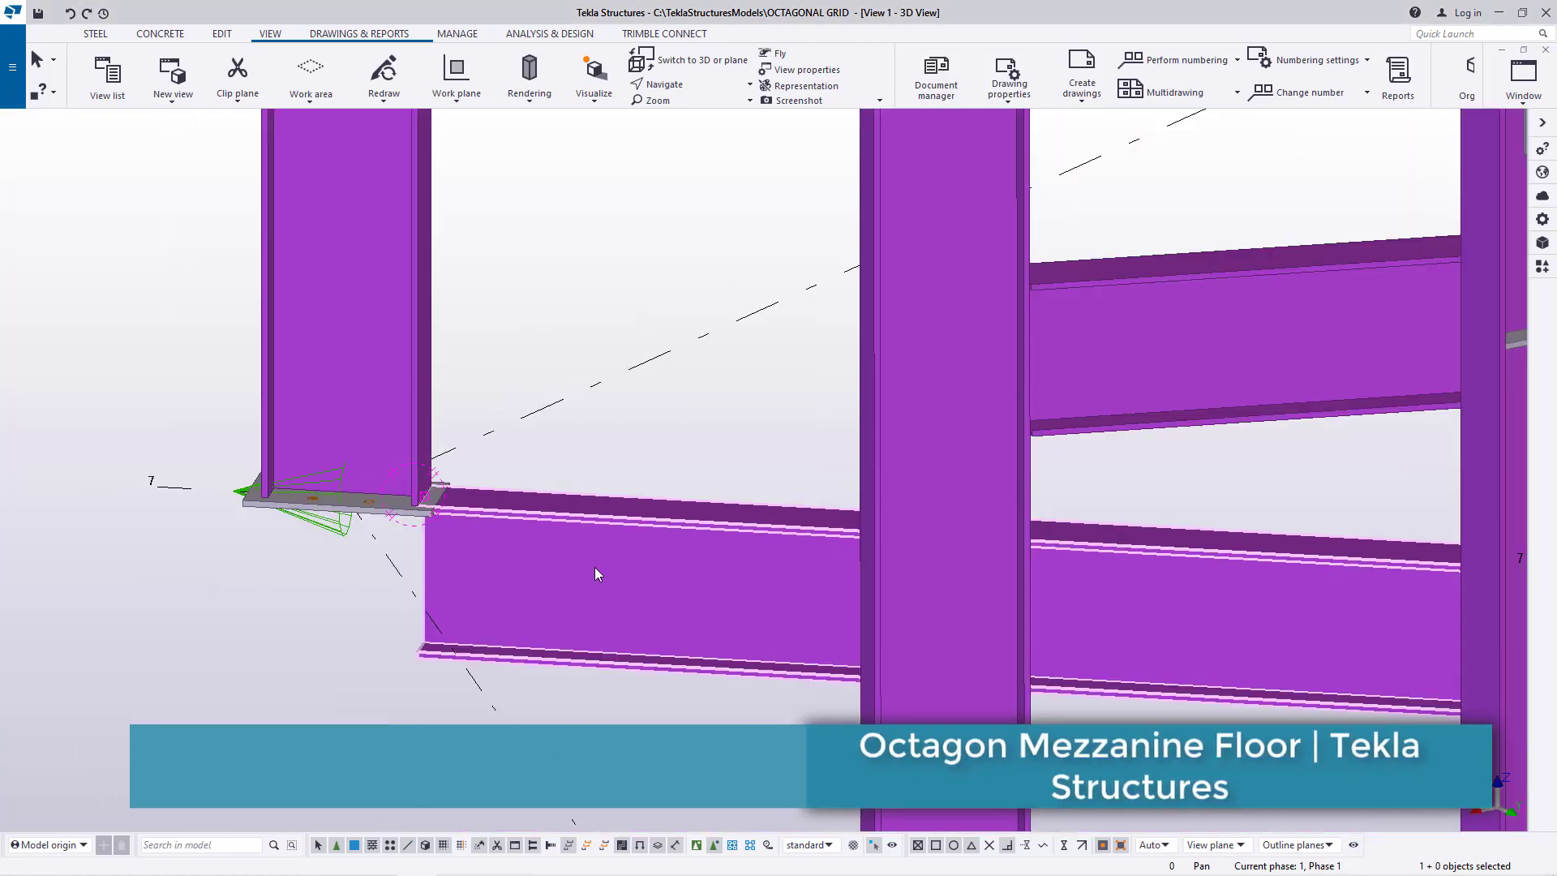
scroll(592, 567, "down", 6)
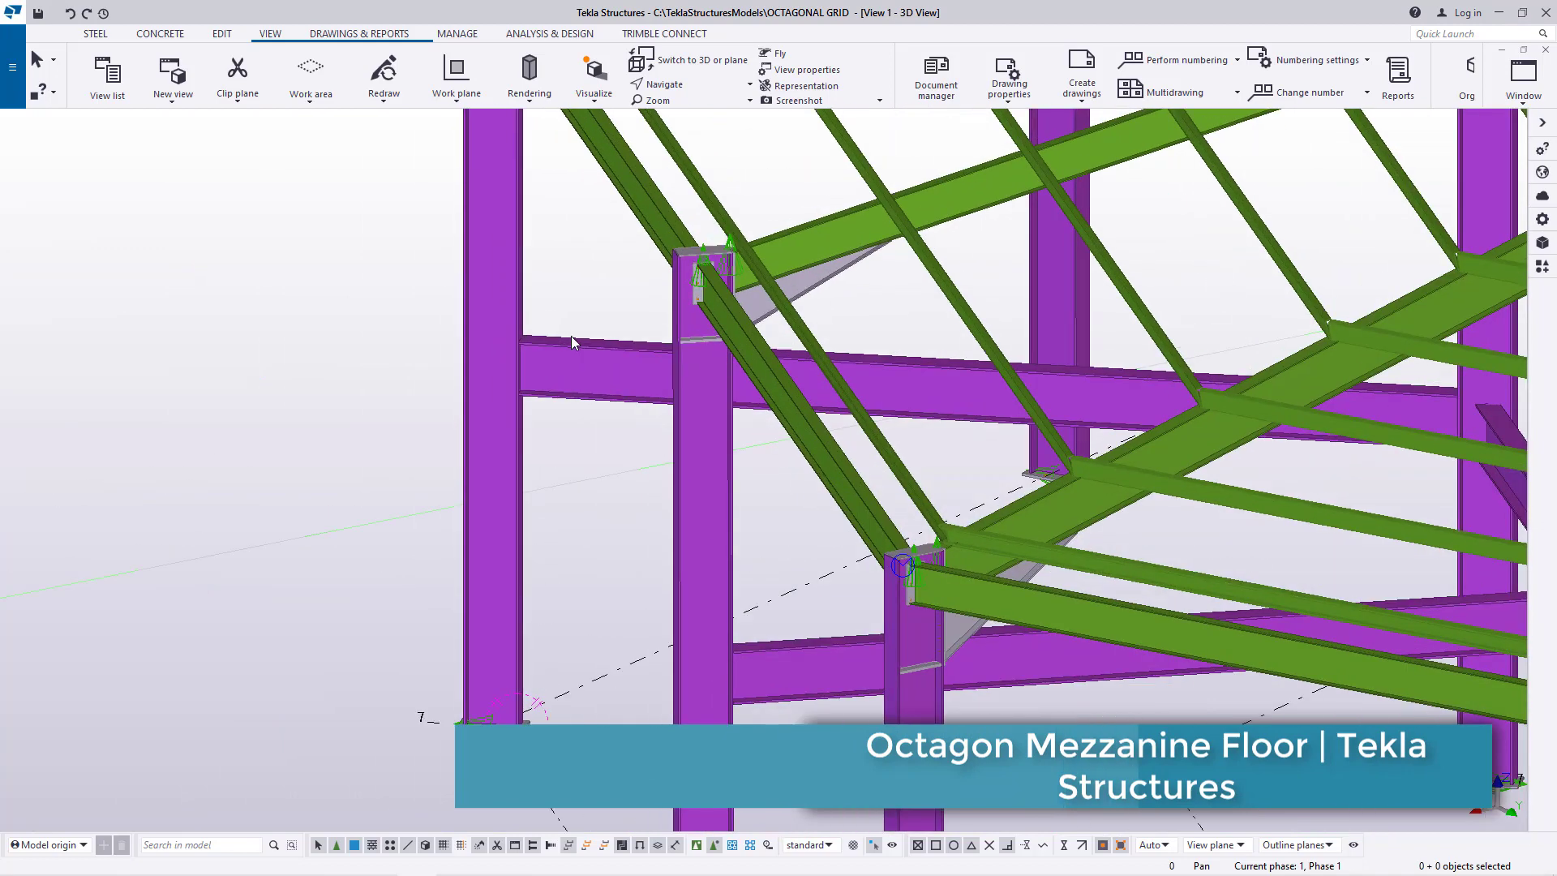
scroll(571, 338, "up", 2)
right_click(587, 383)
mouse_move(635, 433)
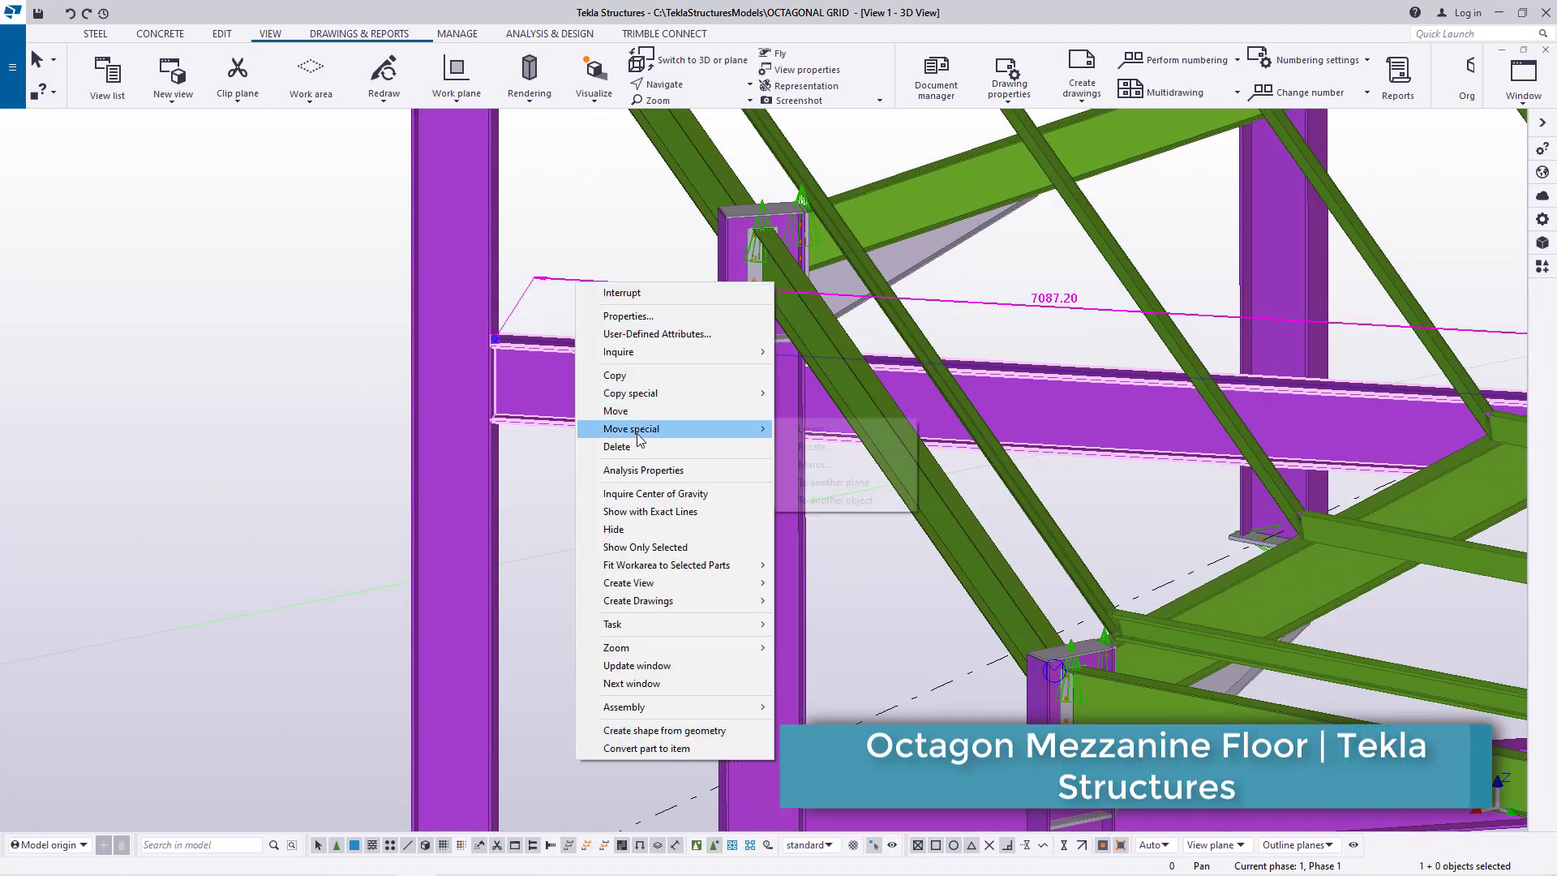
left_click(779, 429)
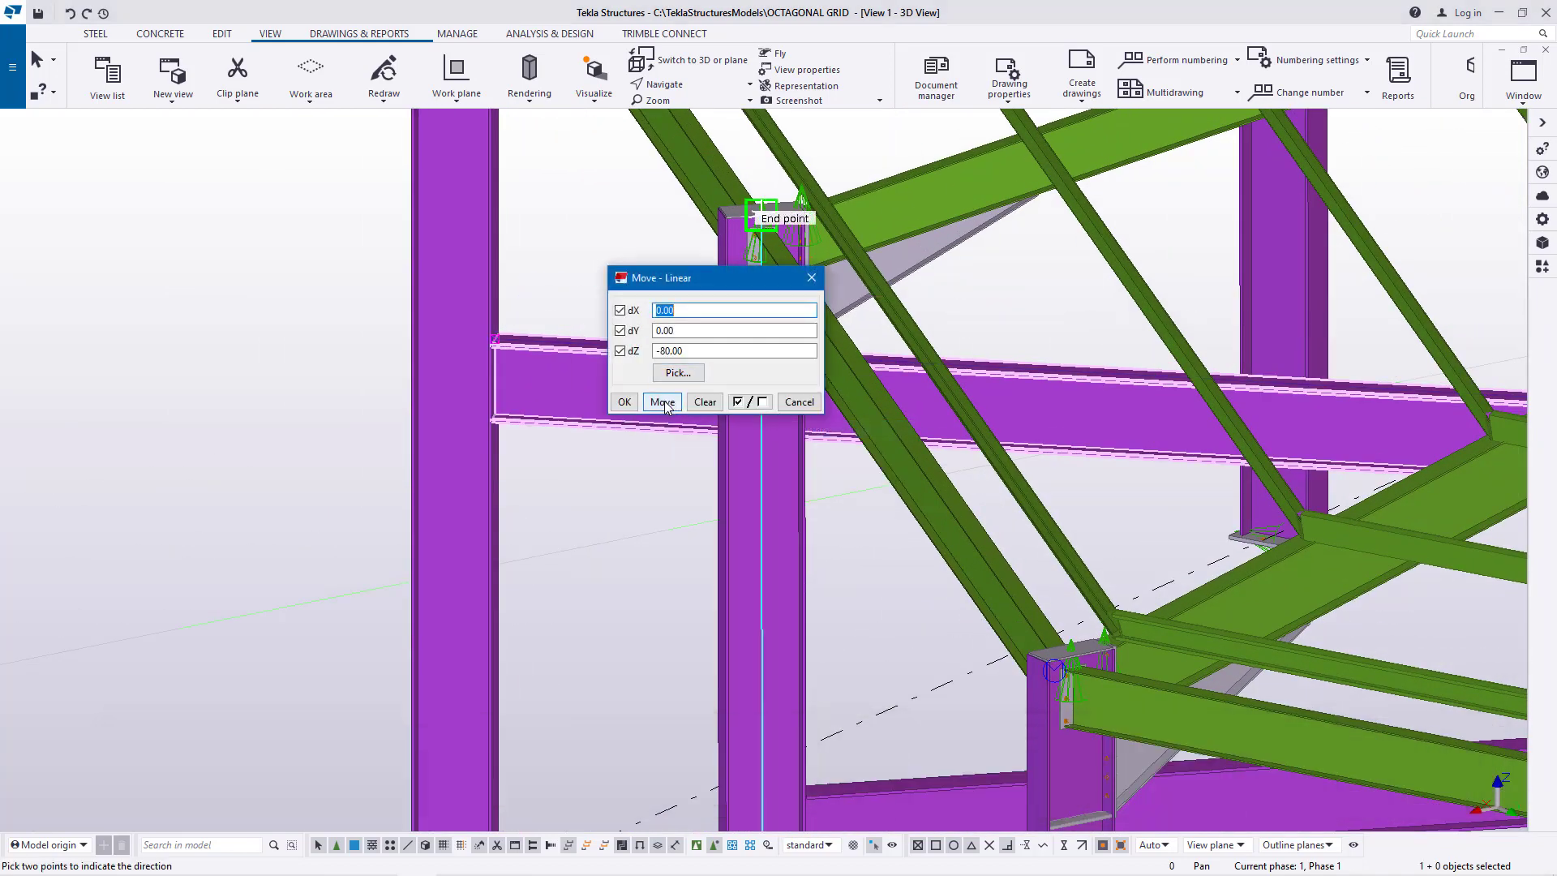
left_click(665, 403)
left_click(625, 401)
right_click(592, 284)
left_click(619, 291)
- Start a steel beam on grid line 8 at the flange end point at the base of the column between grids C and D
scroll(461, 285, "down", 4)
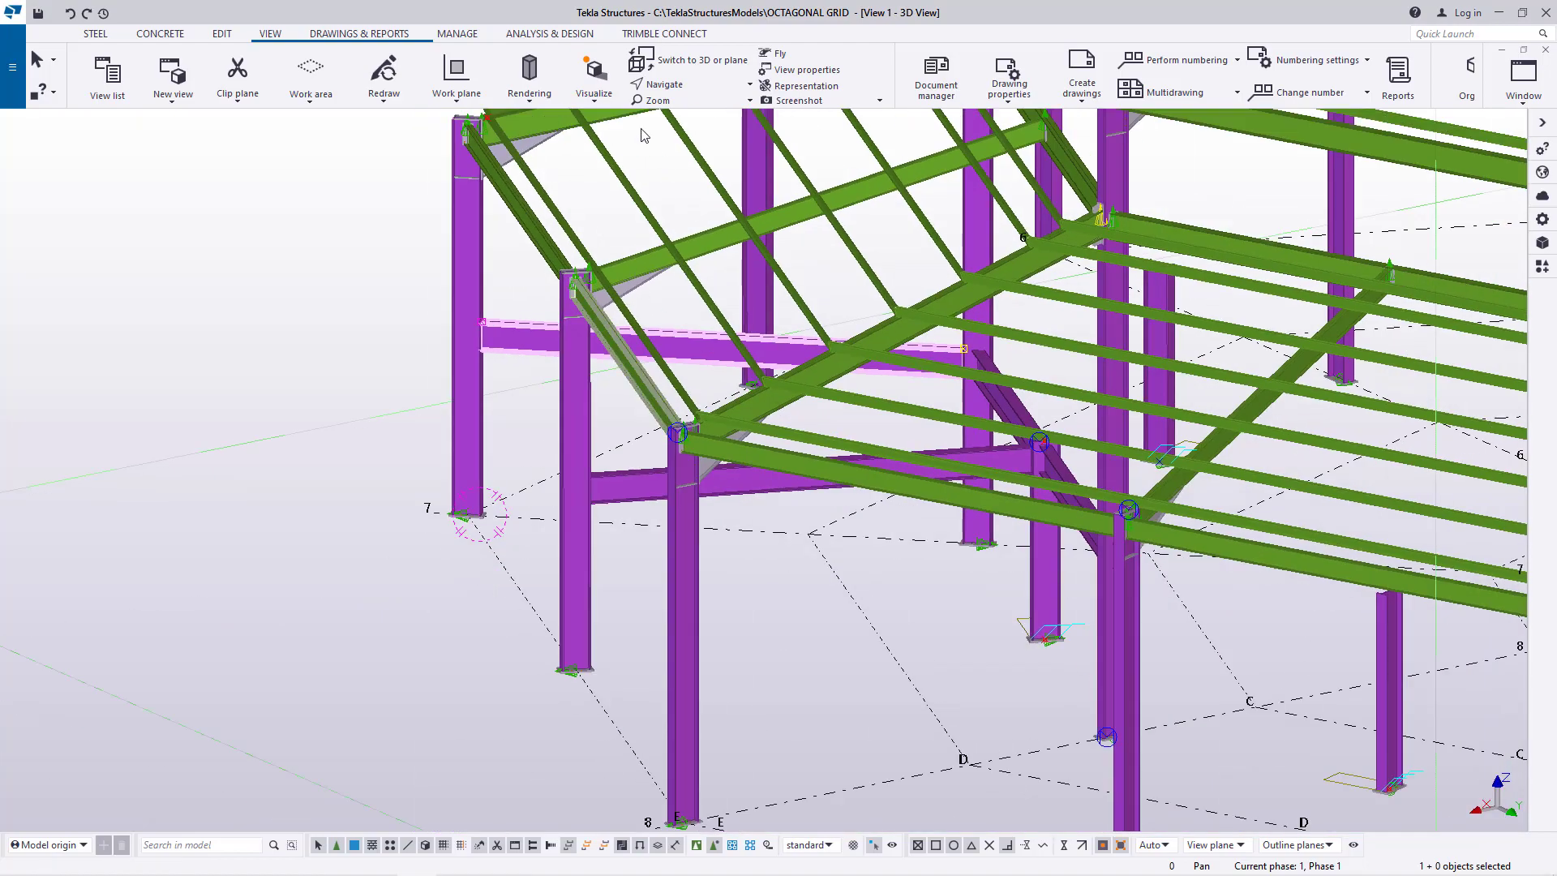
left_click(692, 89)
left_click(703, 114)
left_click_drag(581, 521, 805, 519)
scroll(805, 519, "up", 6)
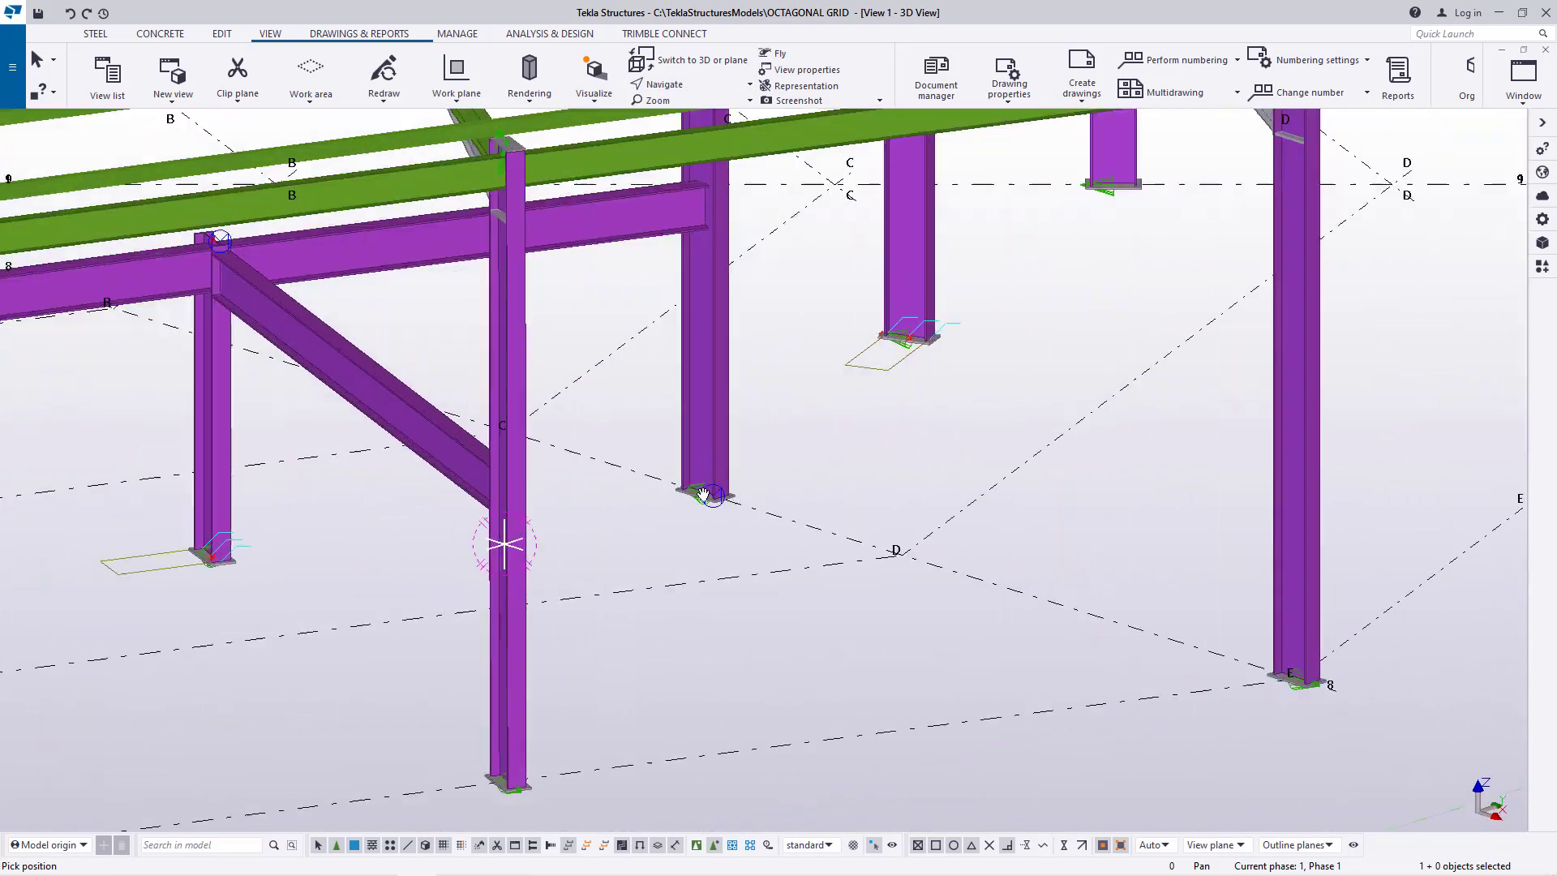
scroll(748, 489, "up", 2)
right_click(851, 352)
left_click(895, 365)
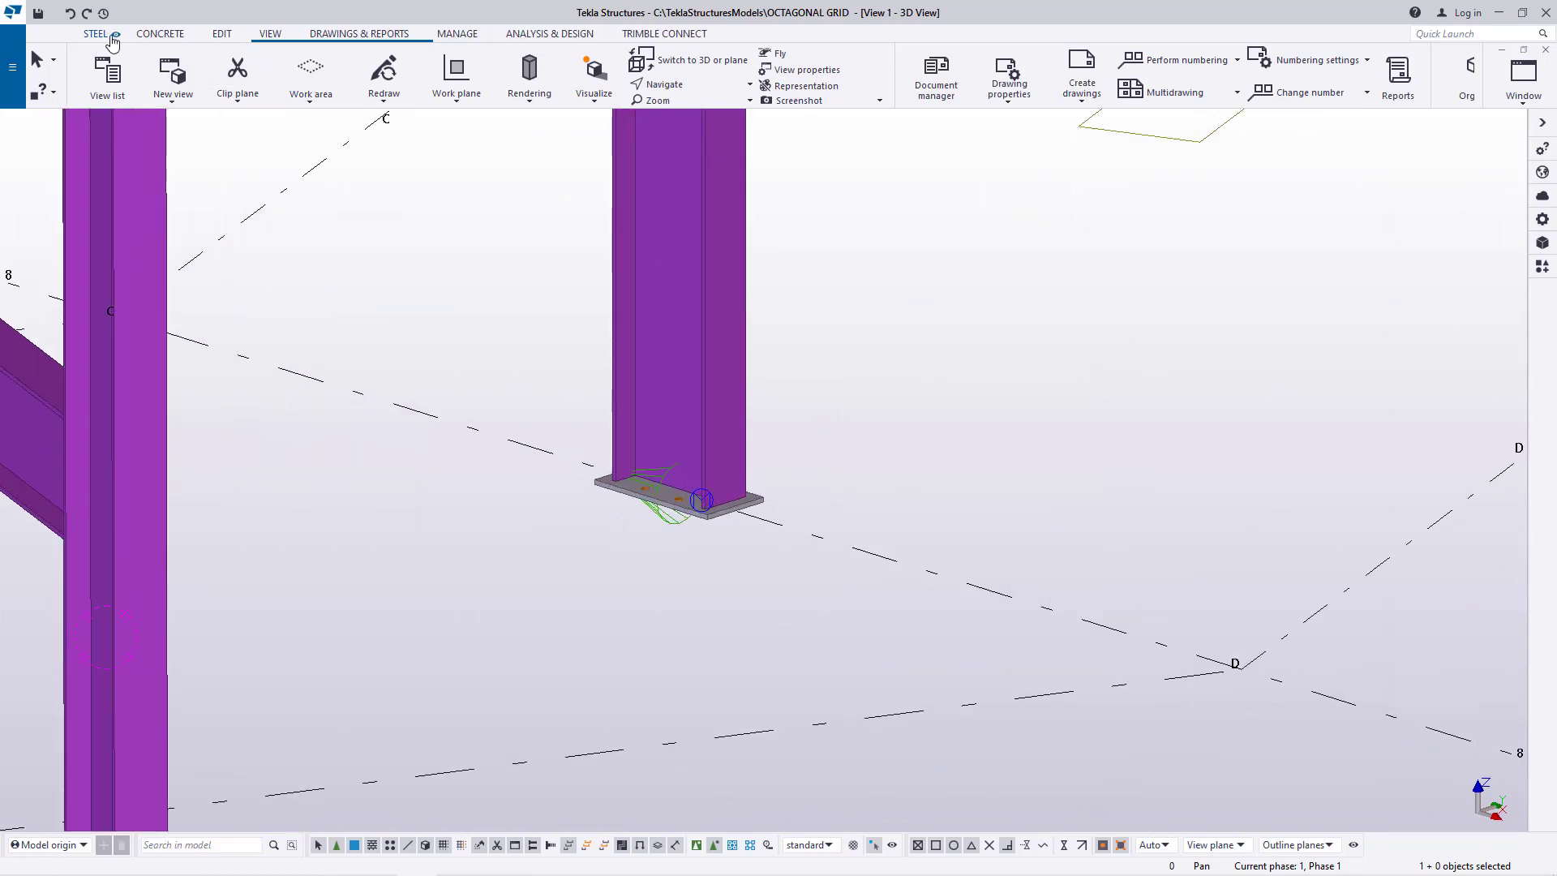
left_click(112, 37)
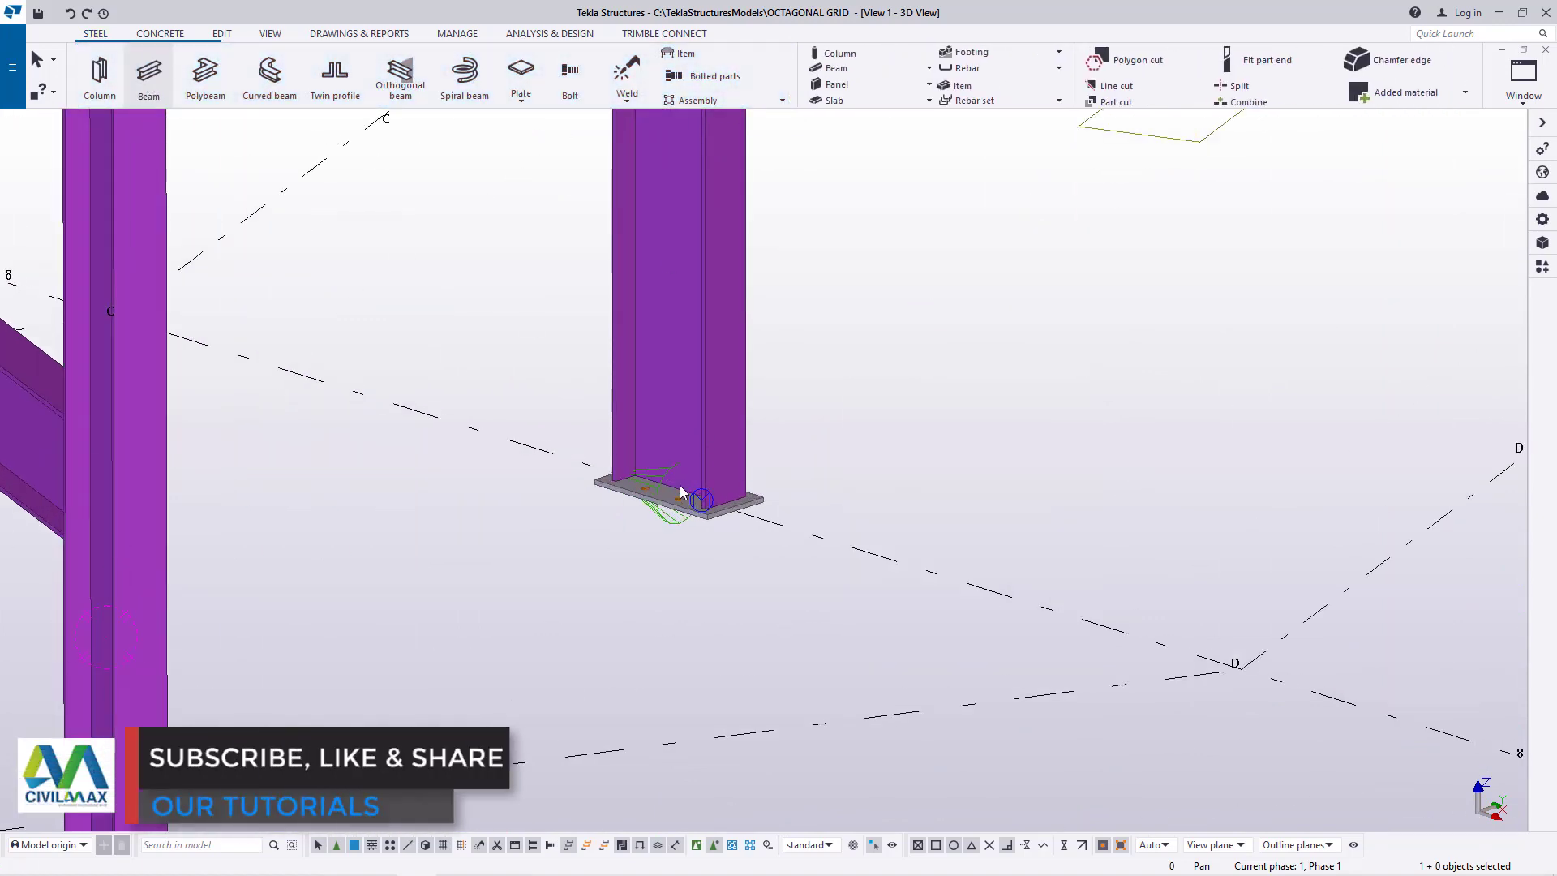
scroll(729, 507, "up", 6)
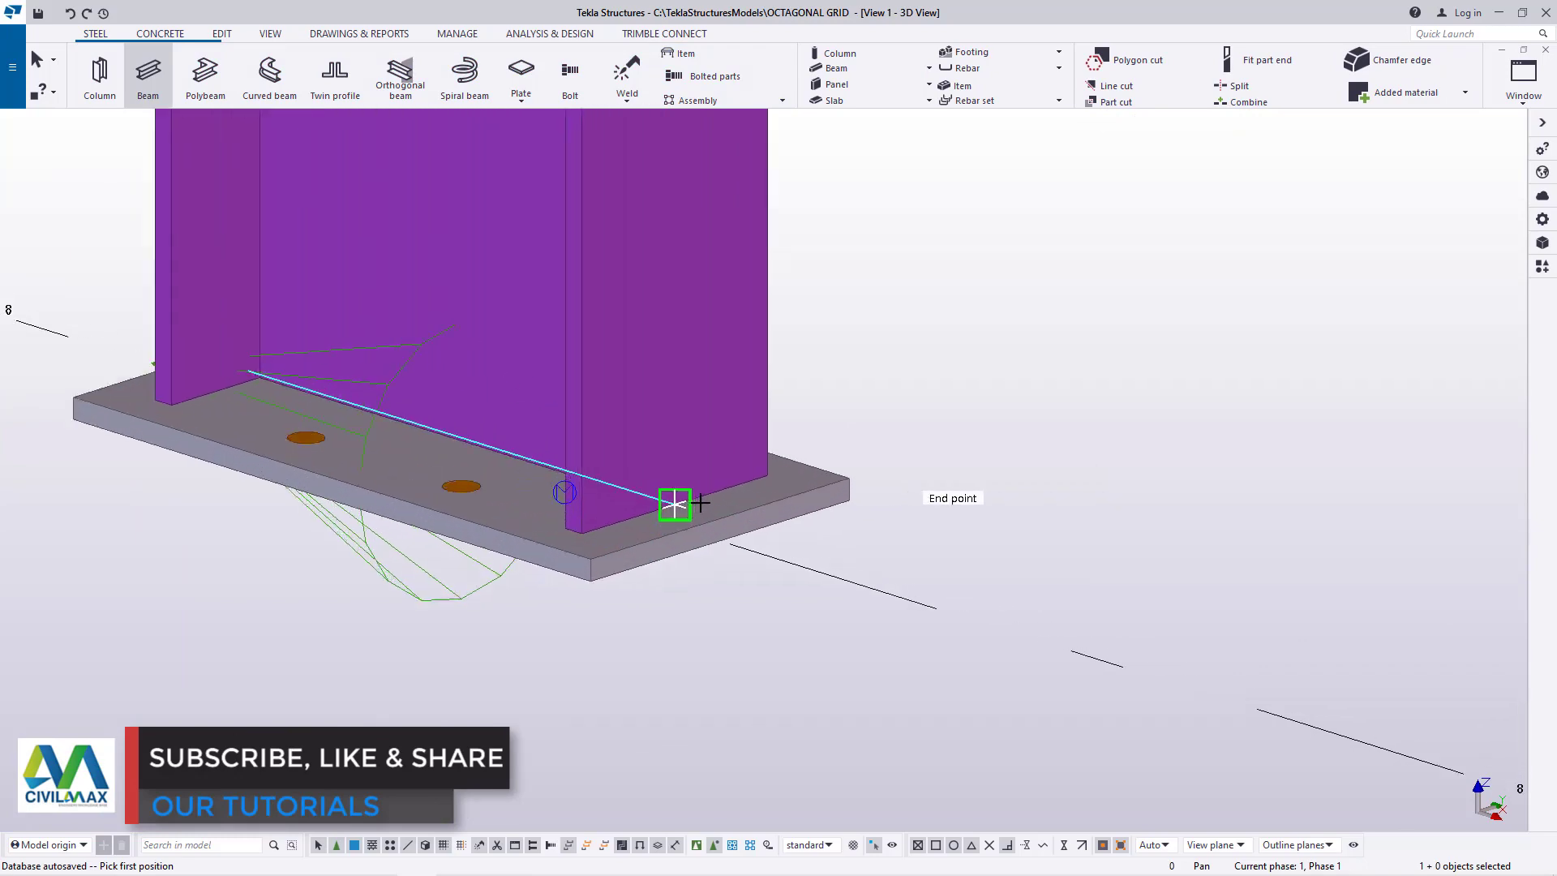
left_click(658, 511)
- Finish the grid line 8 beam at the flange end point at the base of the column at grid E
scroll(527, 454, "down", 10)
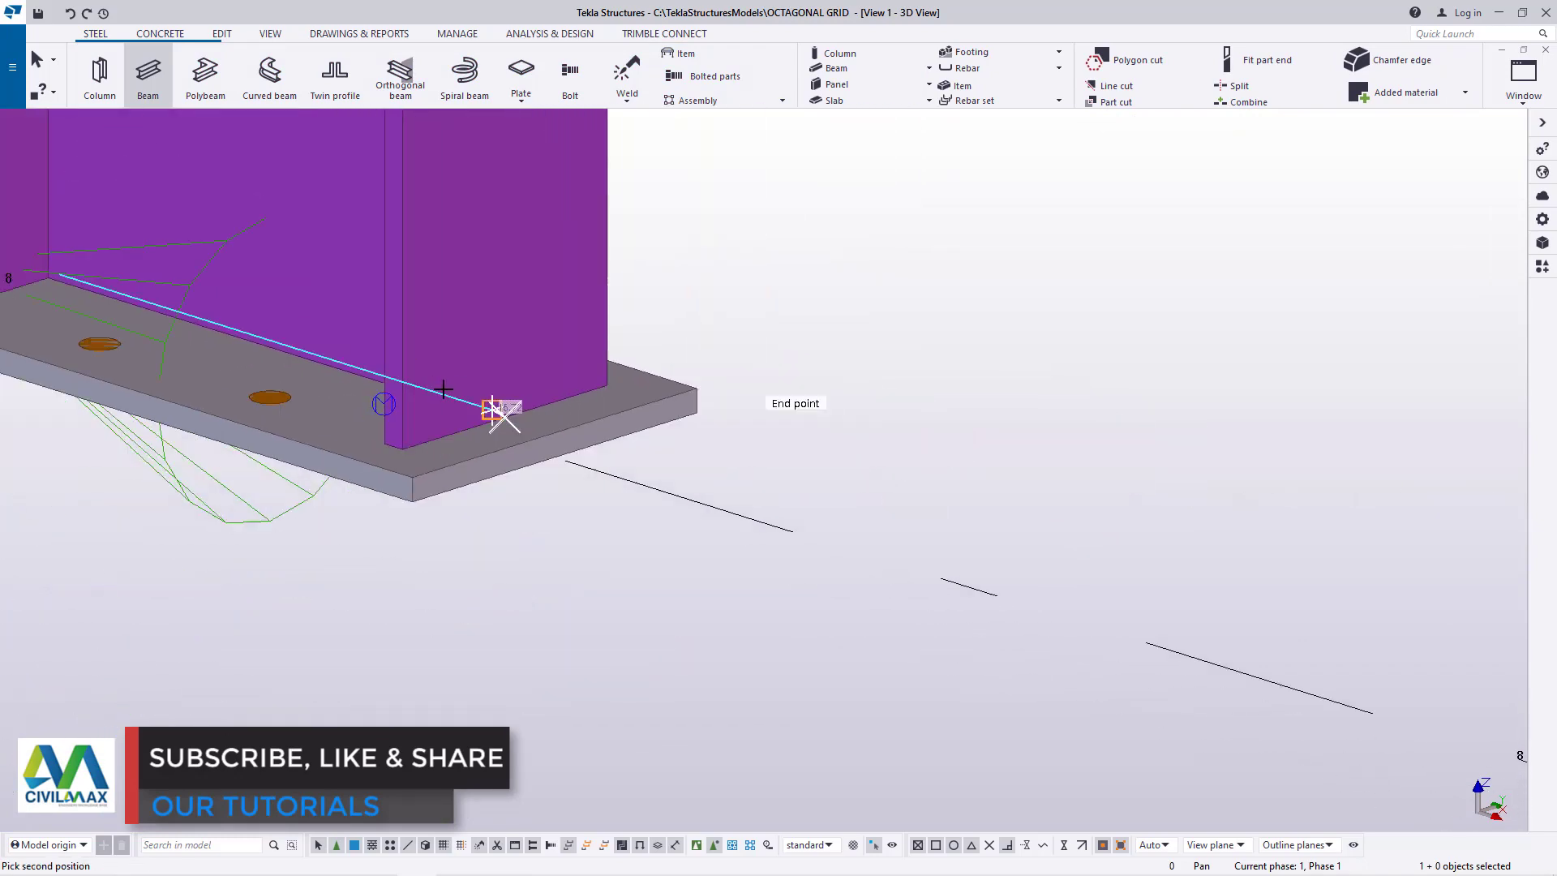
scroll(895, 579, "up", 5)
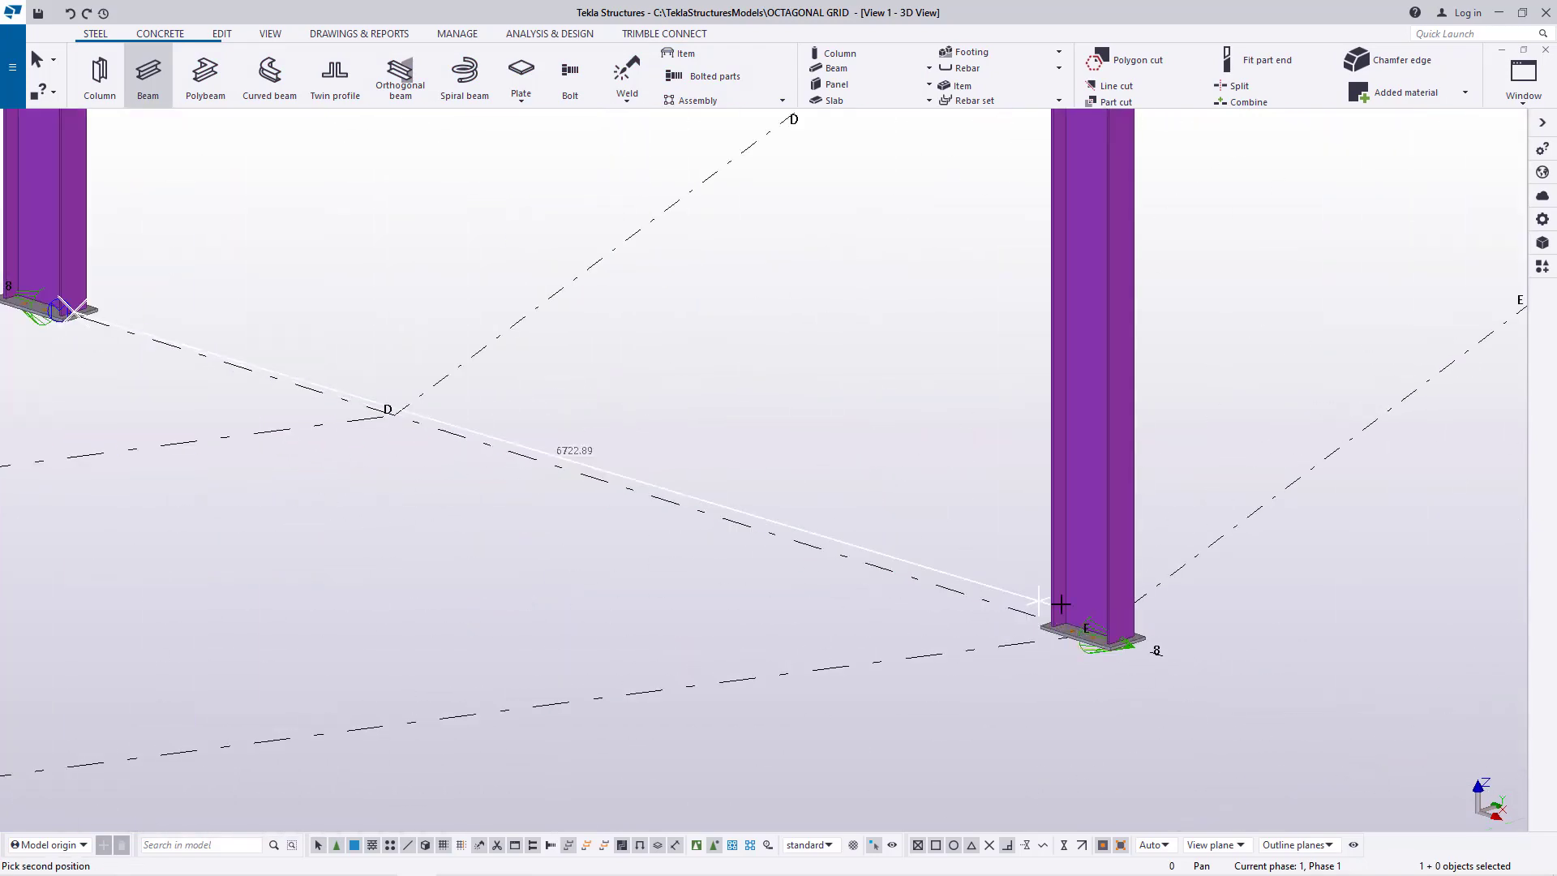
left_click(271, 34)
left_click(672, 85)
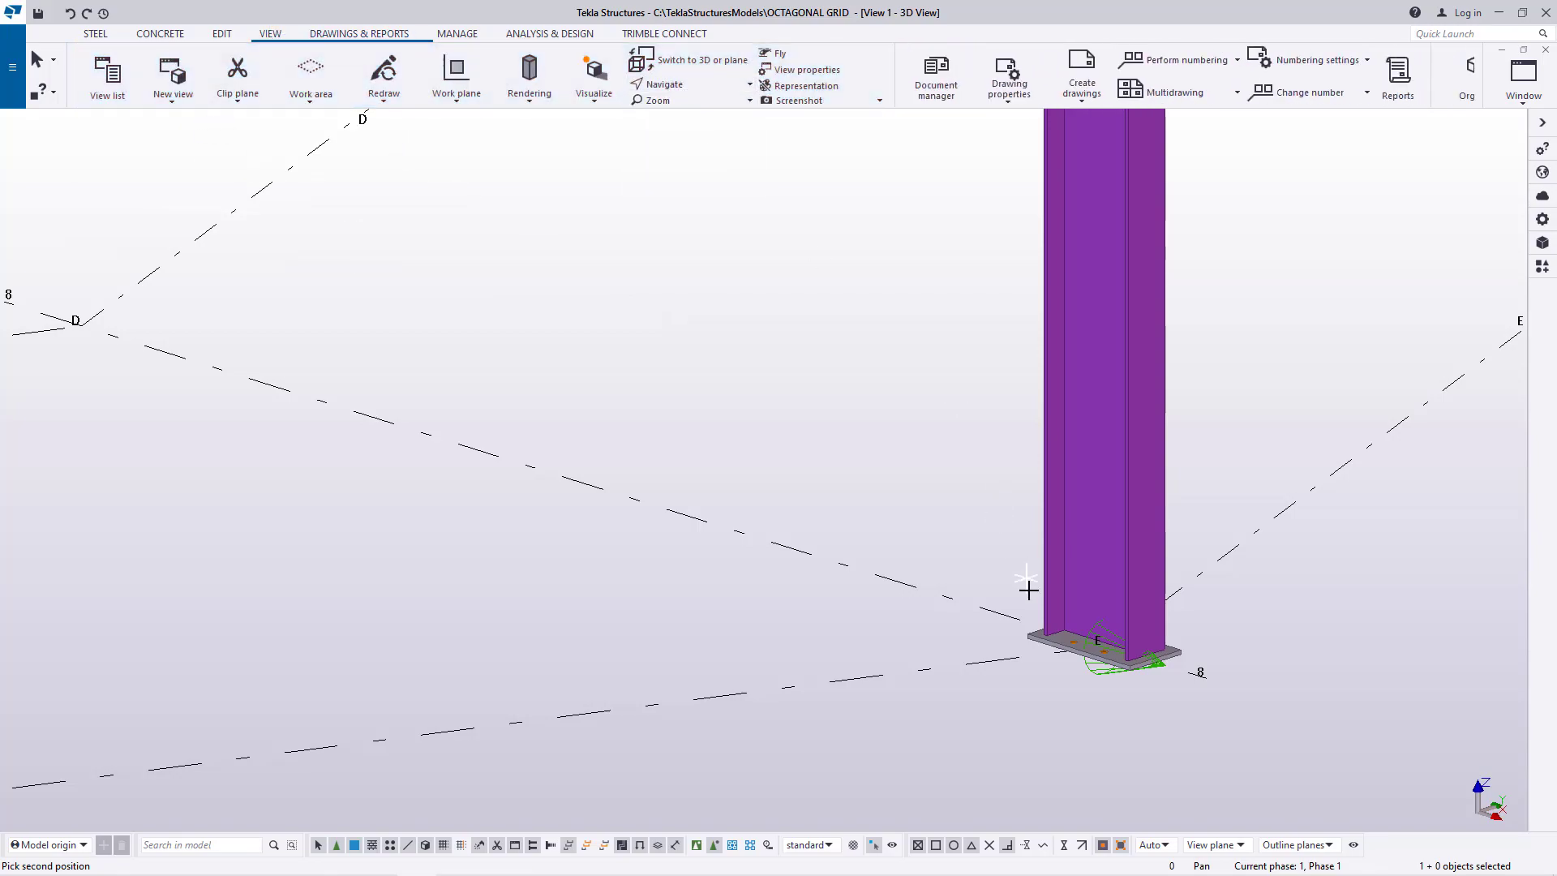
middle_click_drag(1082, 614, 1338, 599, "ctrl")
scroll(1104, 644, "up", 3)
right_click(910, 527)
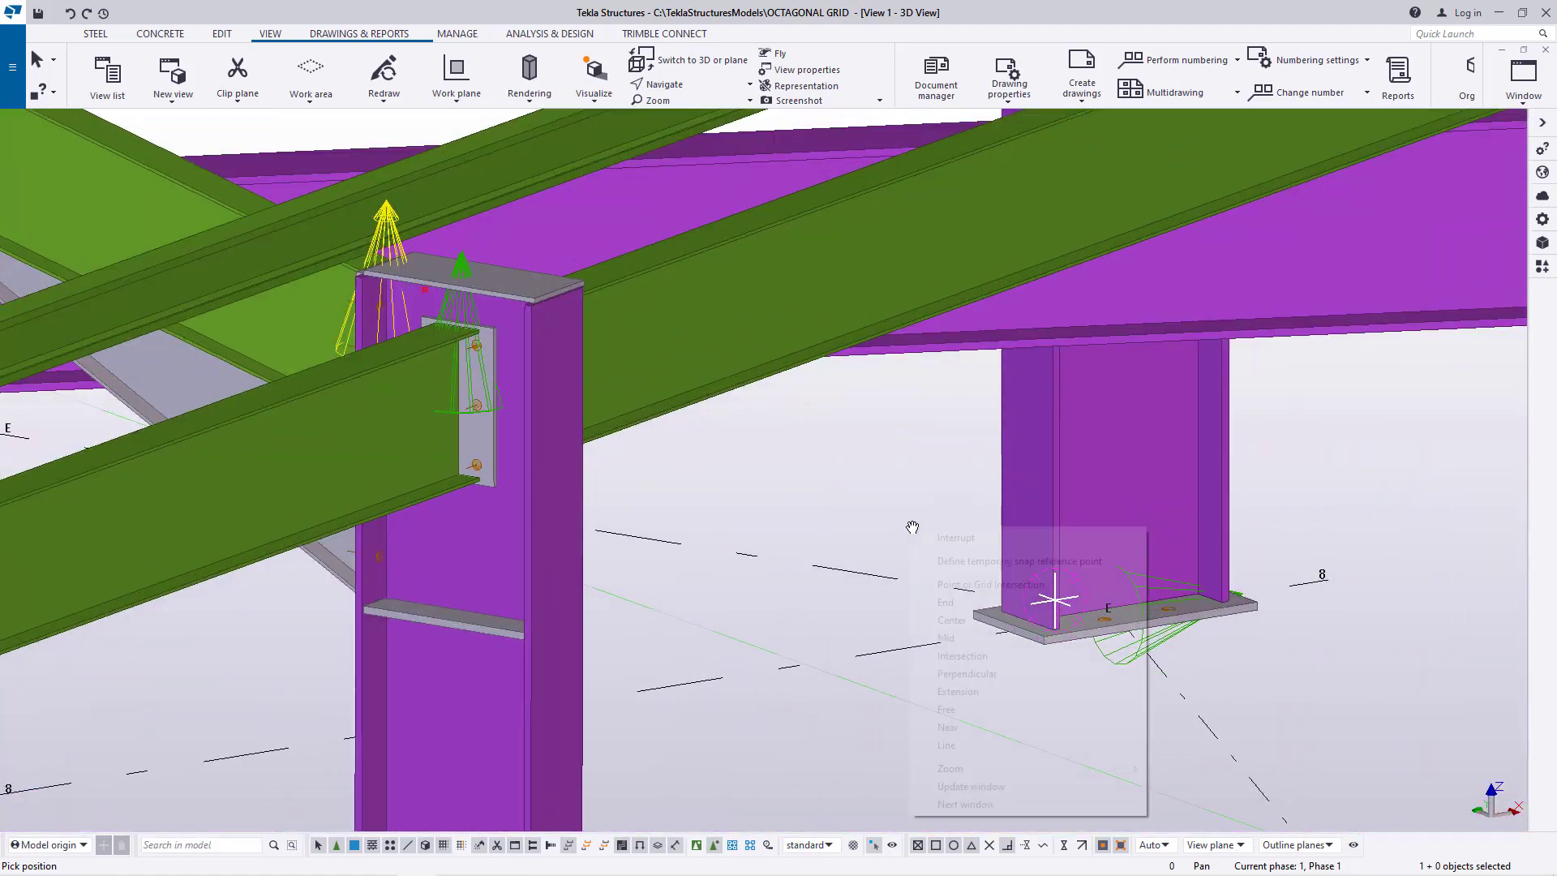
left_click(934, 537)
scroll(1022, 597, "up", 6)
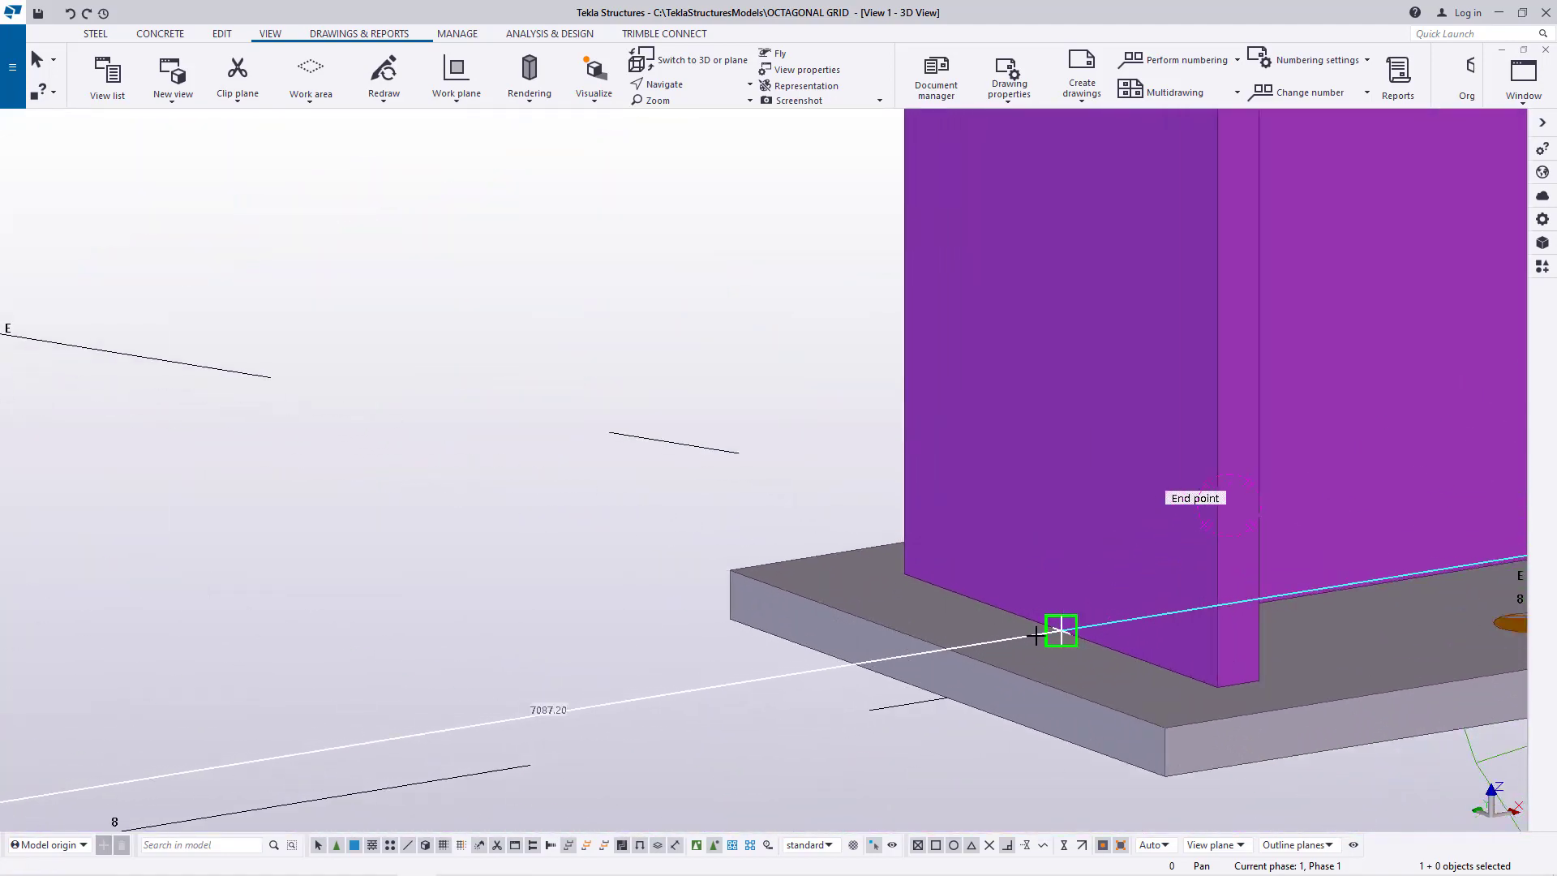
left_click(1073, 624)
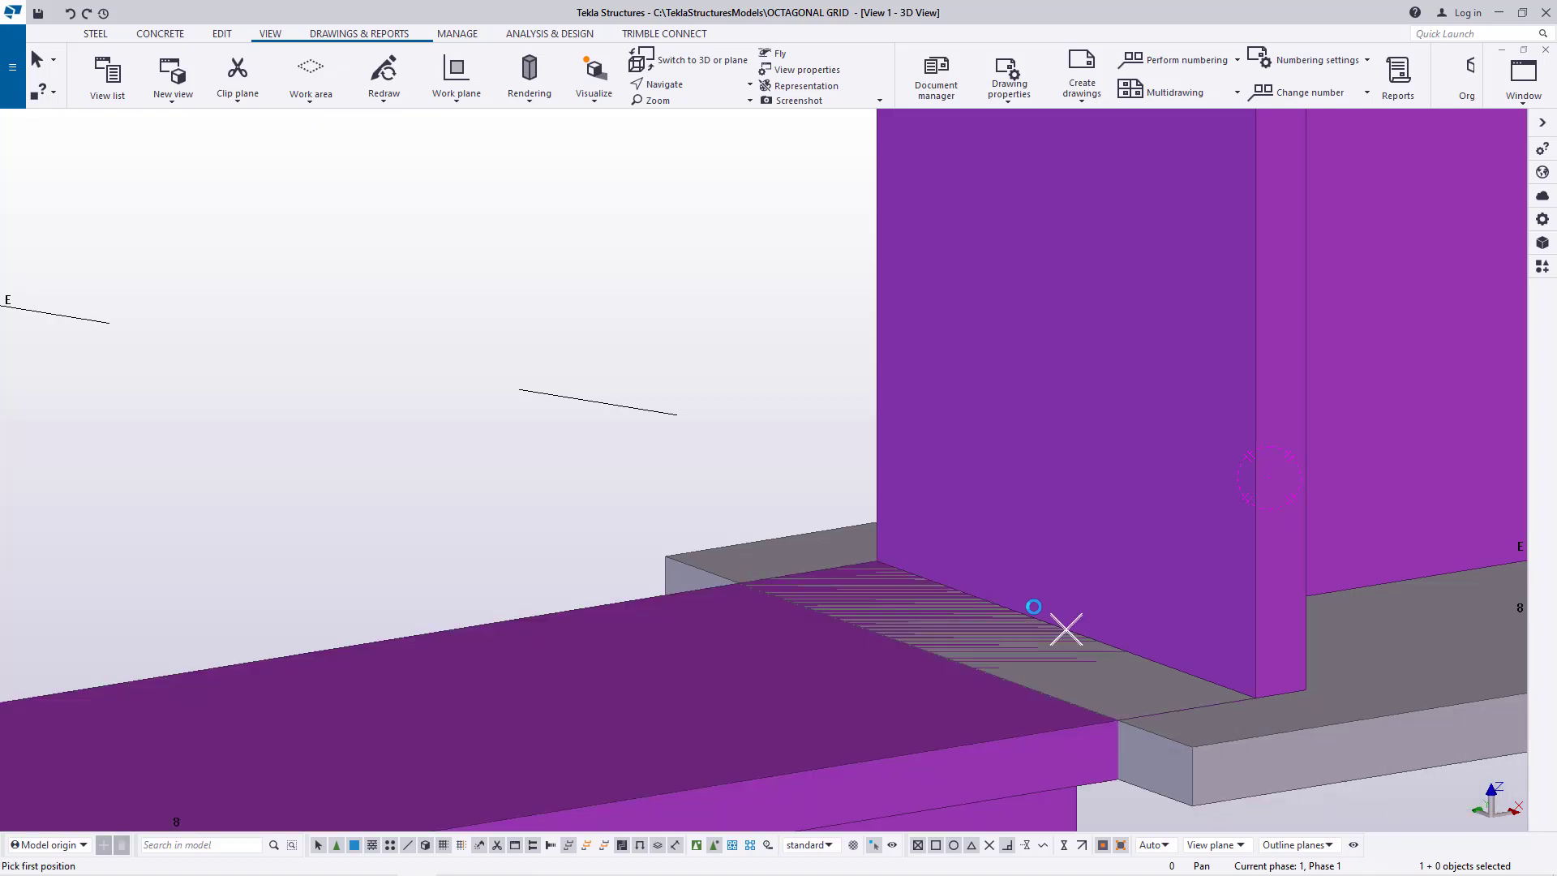
scroll(1035, 508, "down", 5)
right_click(773, 350)
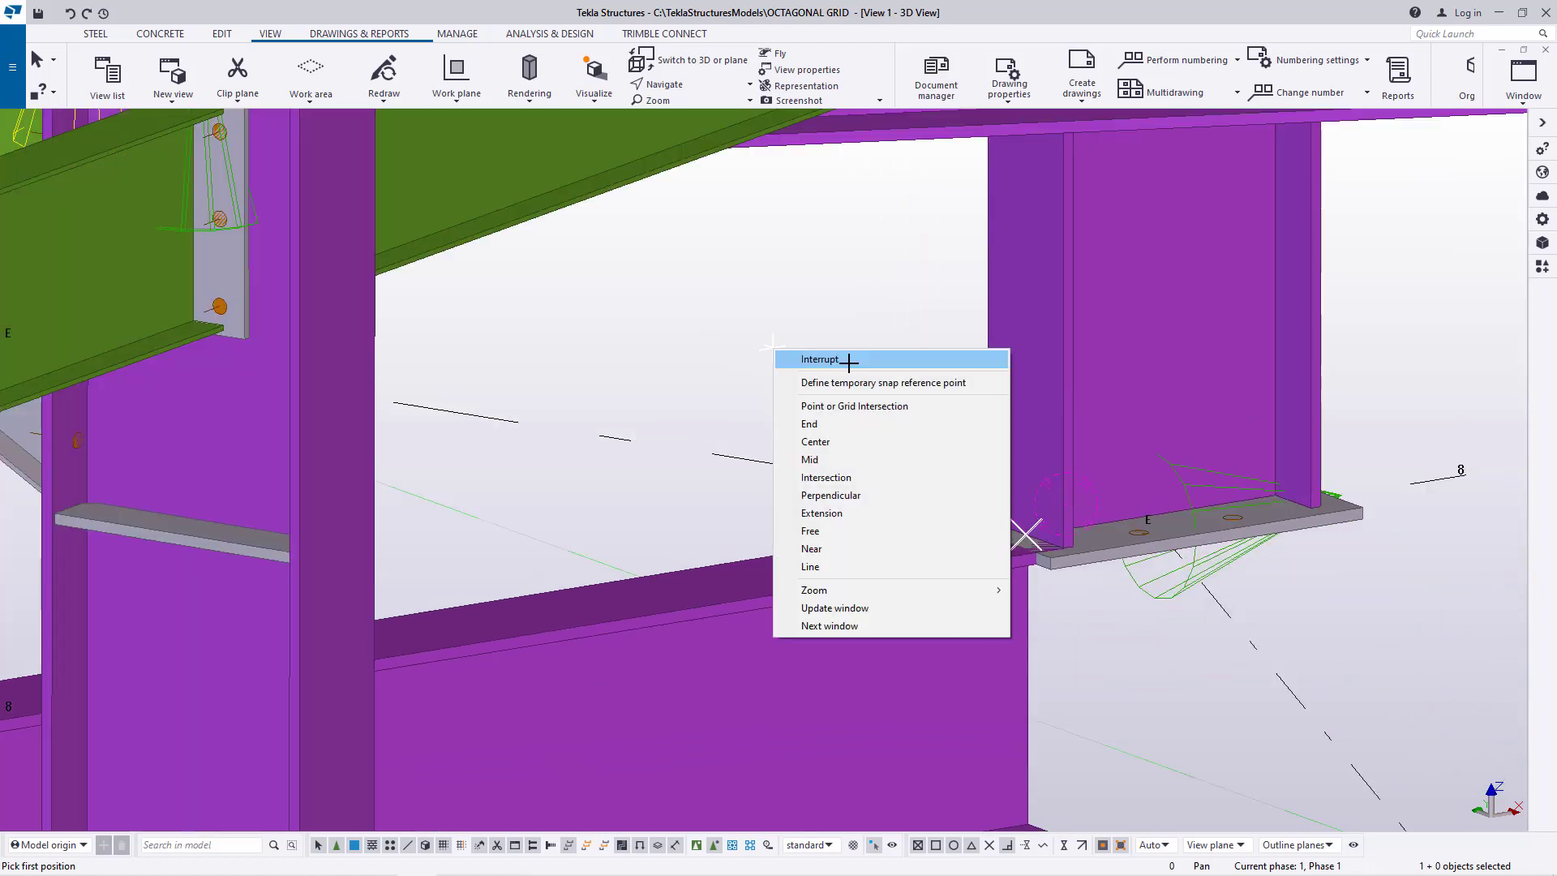
left_click(848, 361)
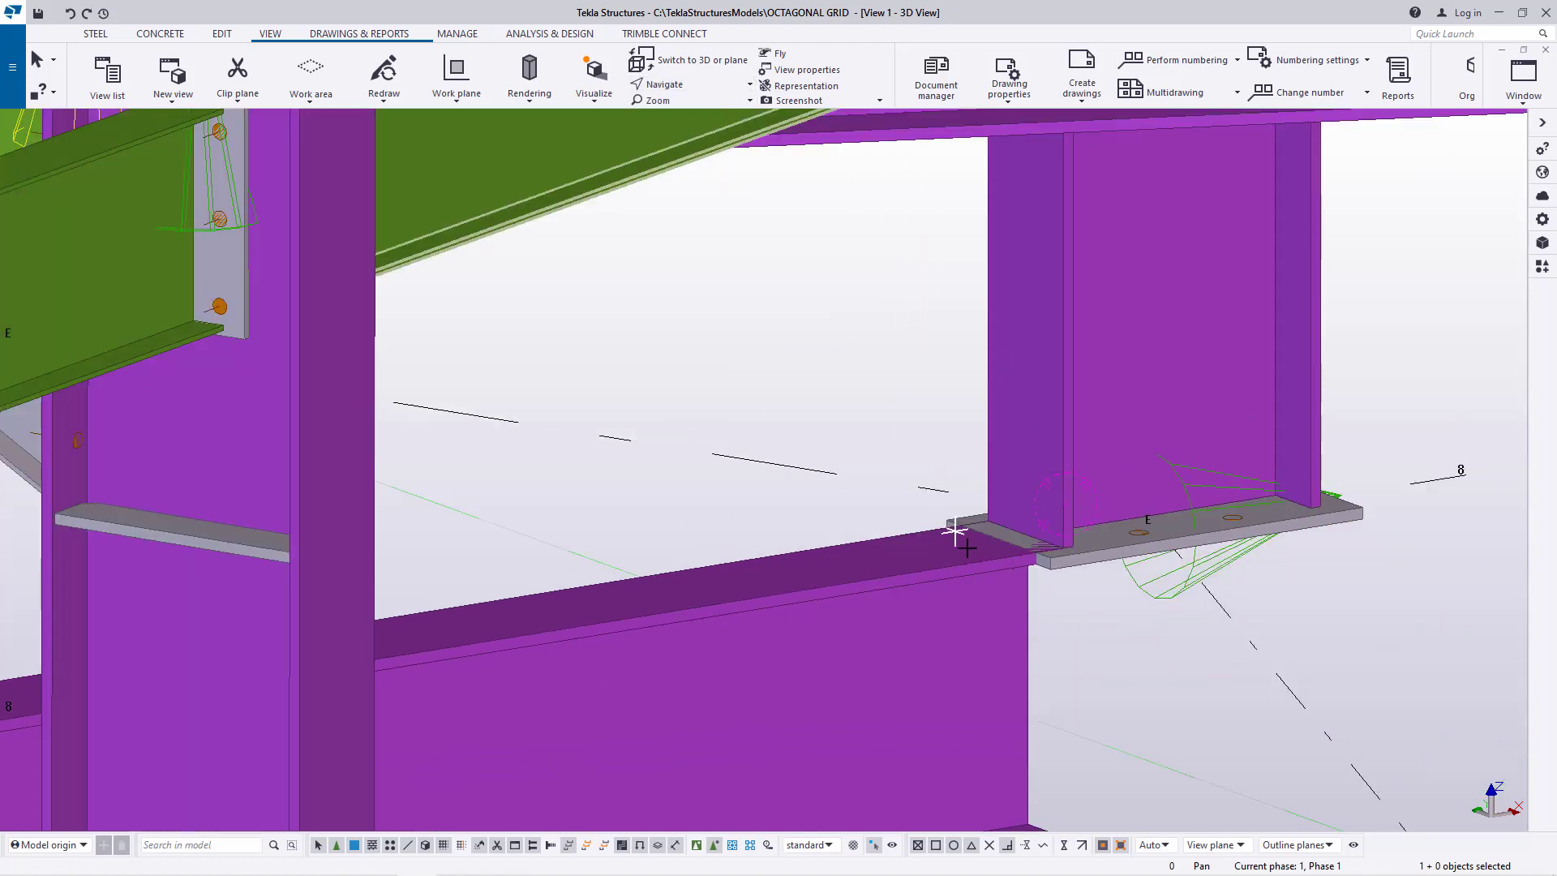
- Make one linear copy of the base-level beam on grid line 8 with dX 0, dY 0 and dZ 3000
scroll(956, 531, "down", 6)
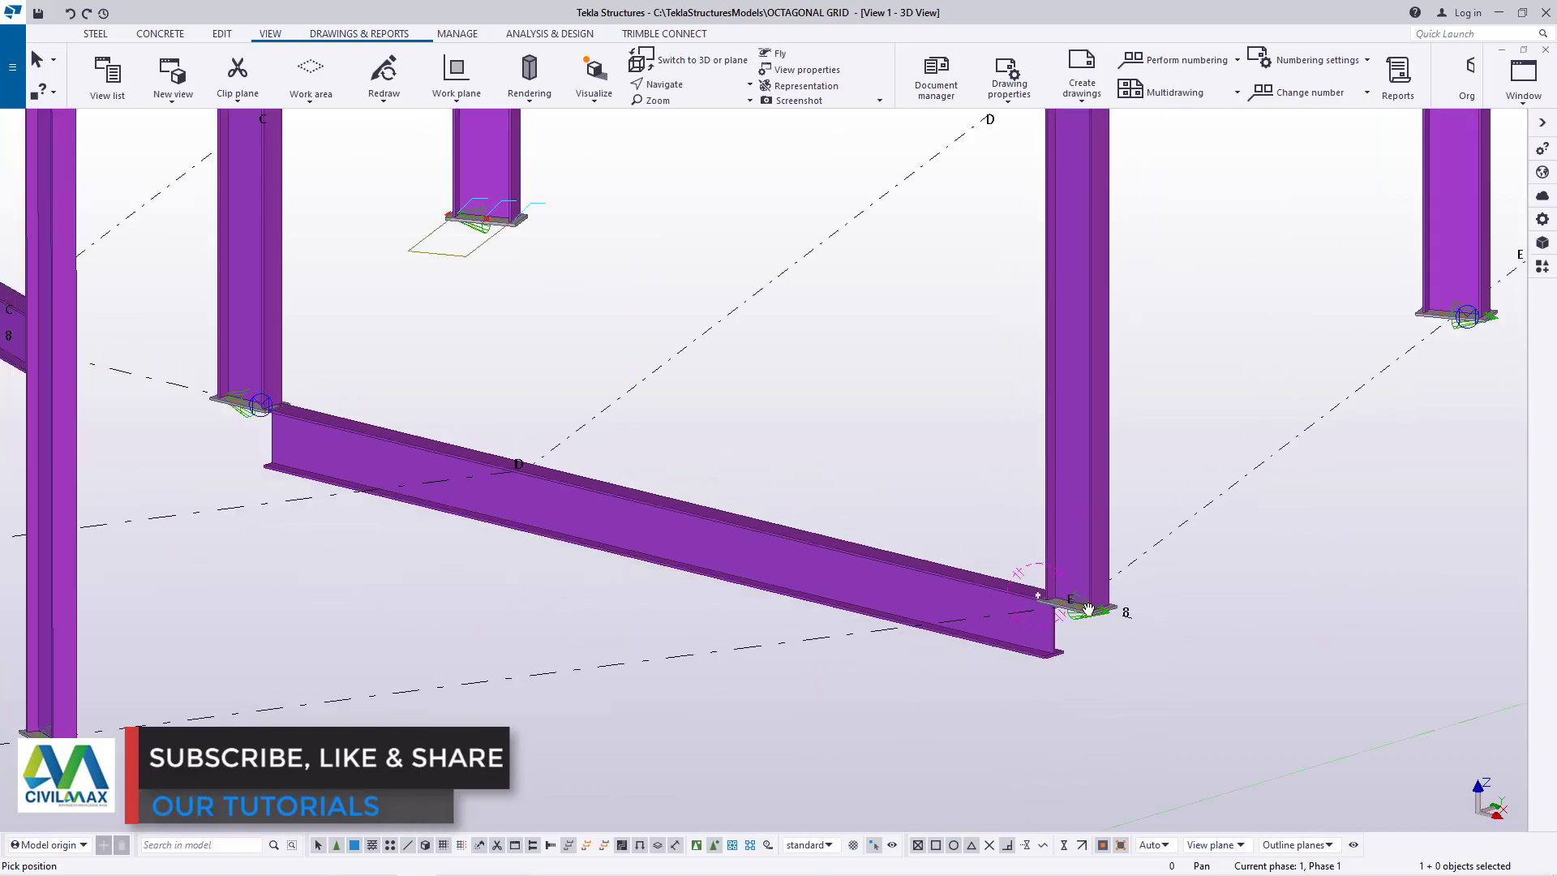
scroll(1088, 609, "down", 4)
middle_click_drag(1088, 609, 930, 476, "ctrl")
right_click(930, 475)
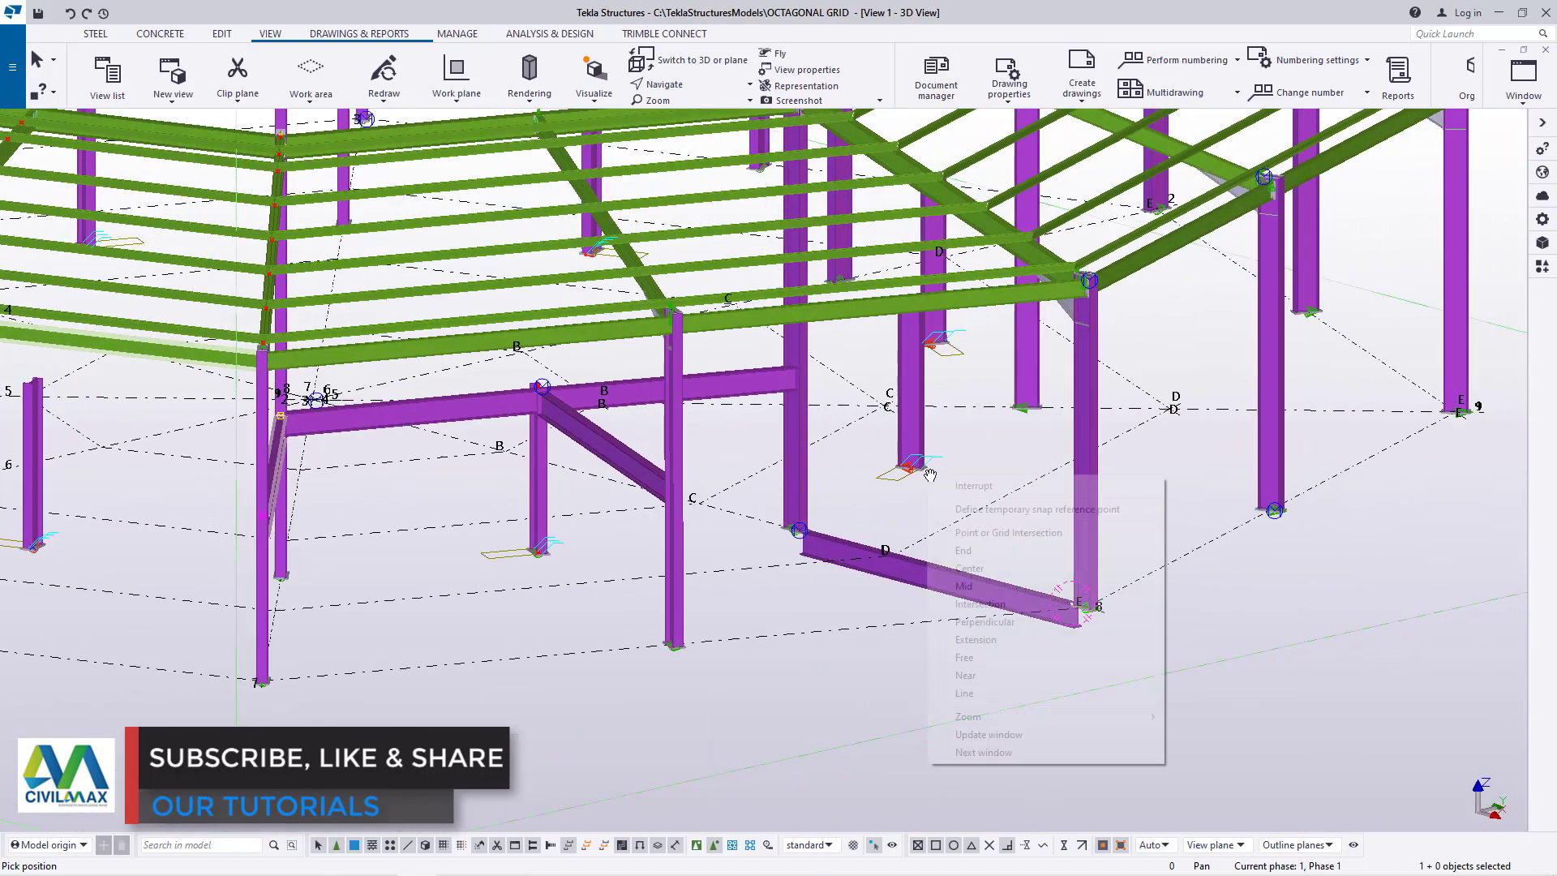
scroll(844, 554, "up", 3)
right_click(875, 563)
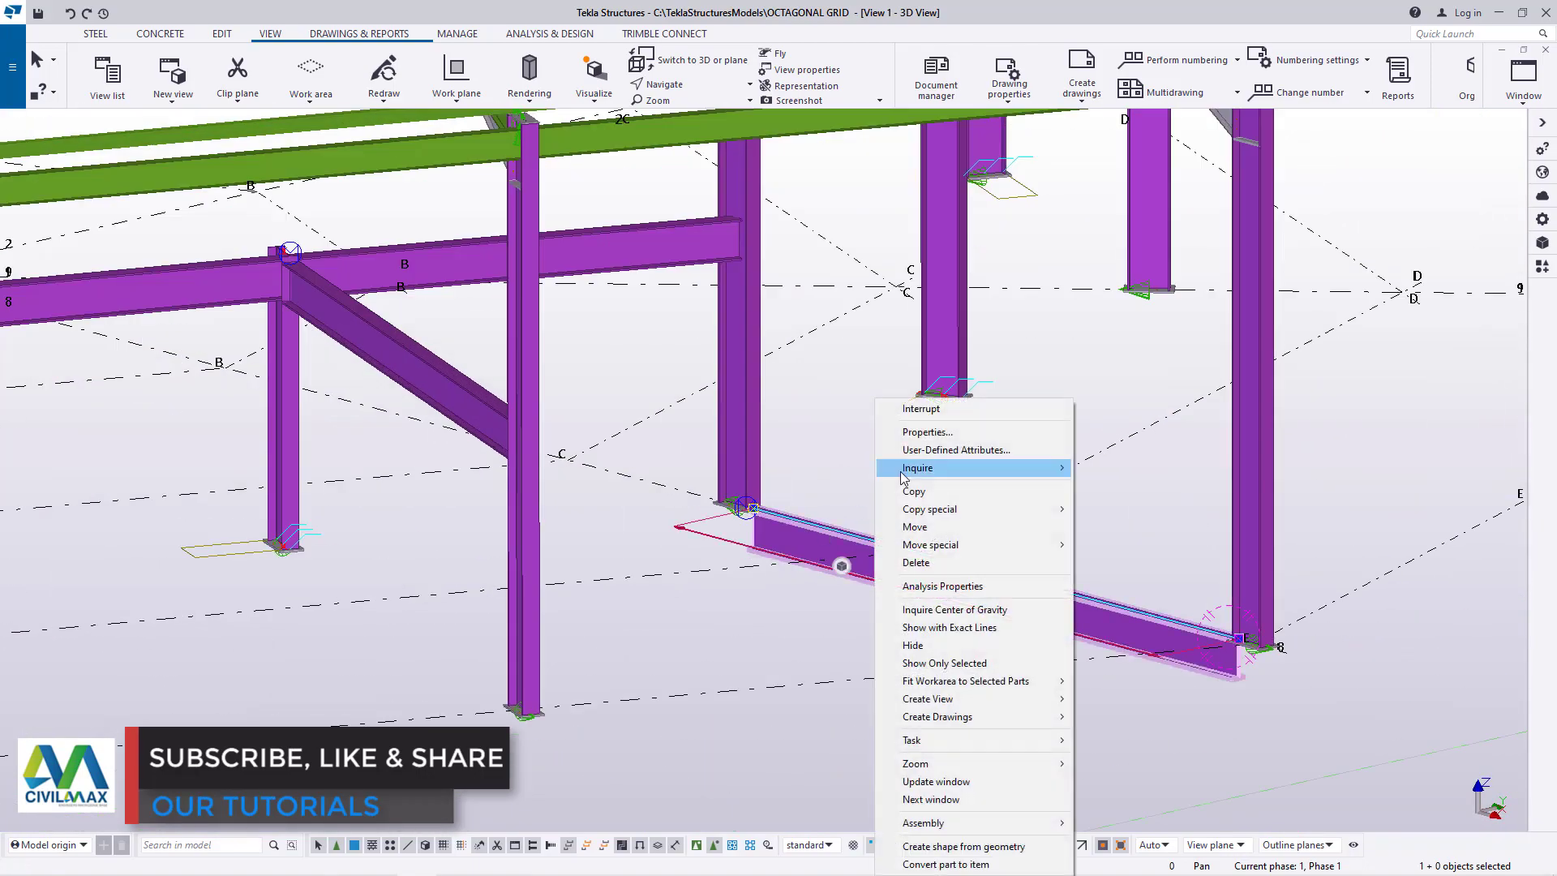
mouse_move(954, 517)
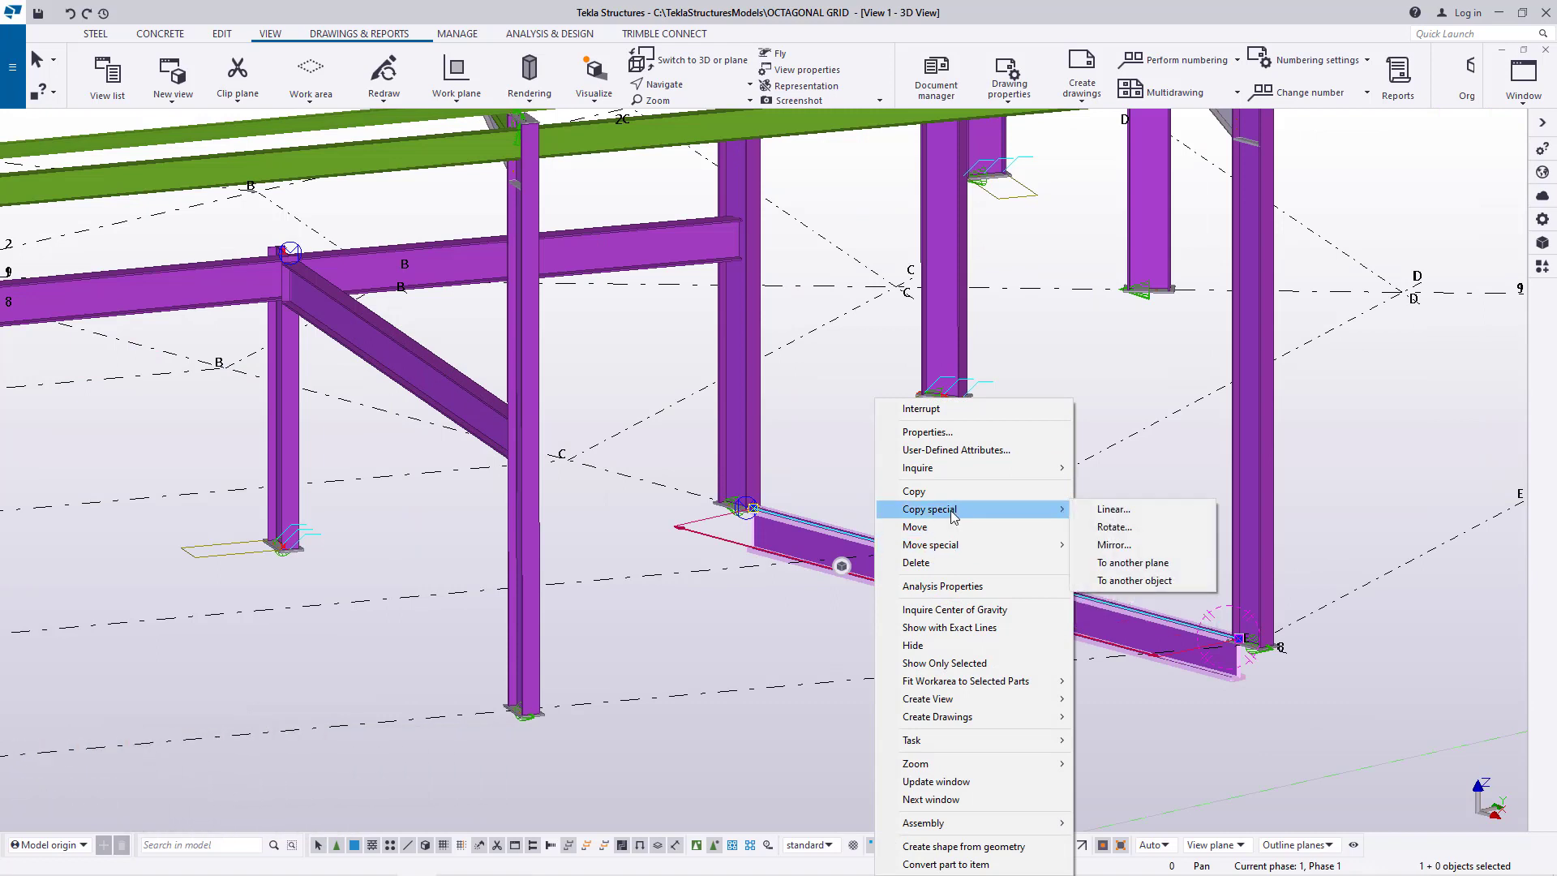
left_click(1111, 509)
left_click(1067, 339)
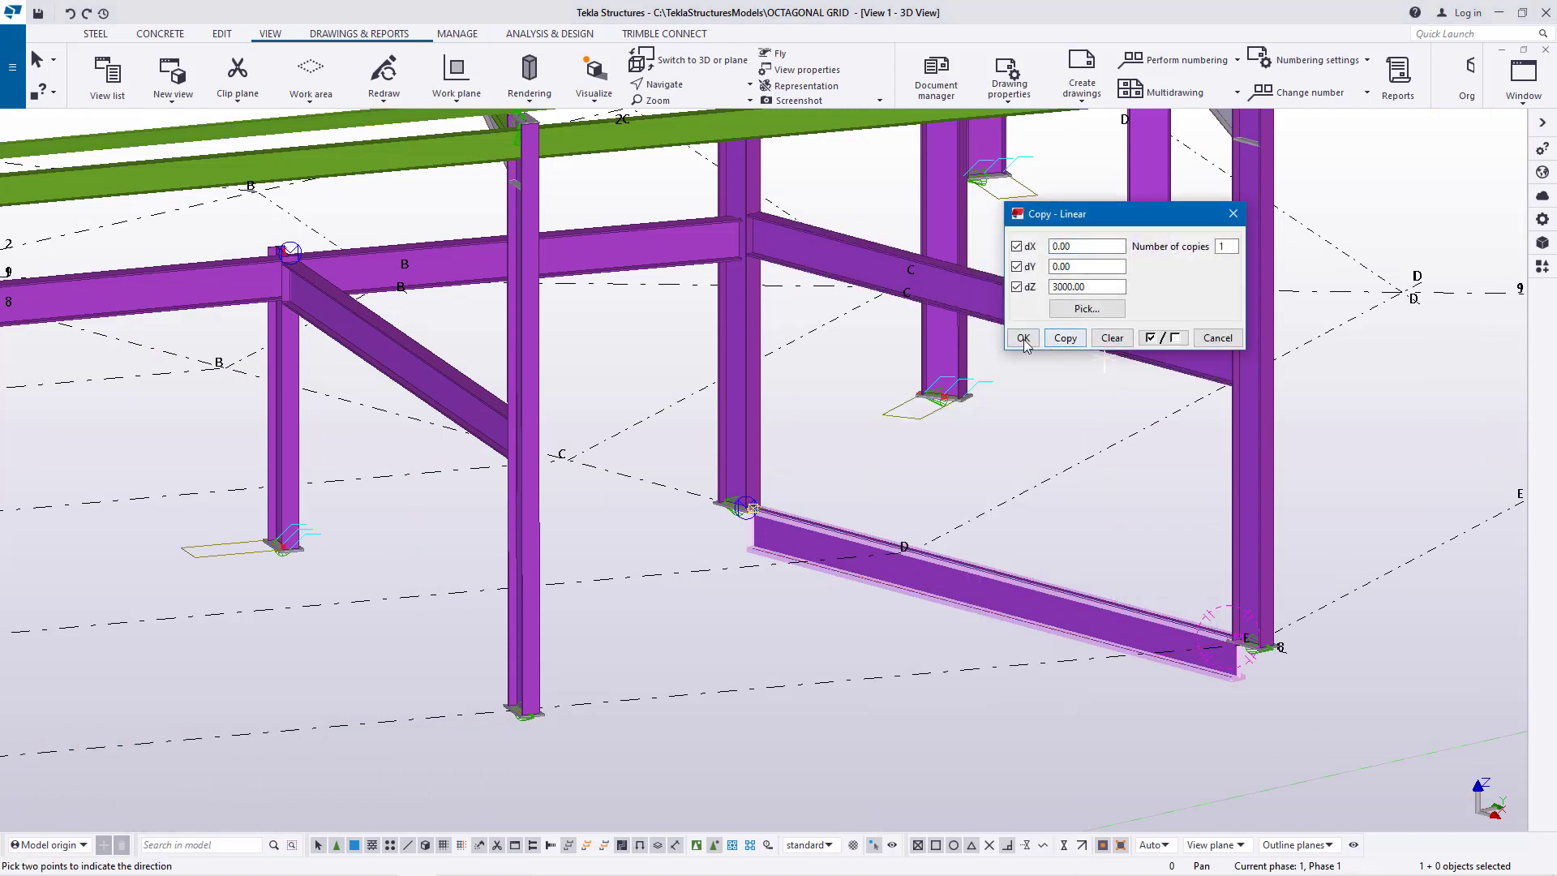
left_click(1023, 339)
right_click(973, 472)
left_click(1010, 484)
- Move the upper copy of the grid line 8 beam linearly by dZ -80
left_click(1054, 331)
right_click(1052, 329)
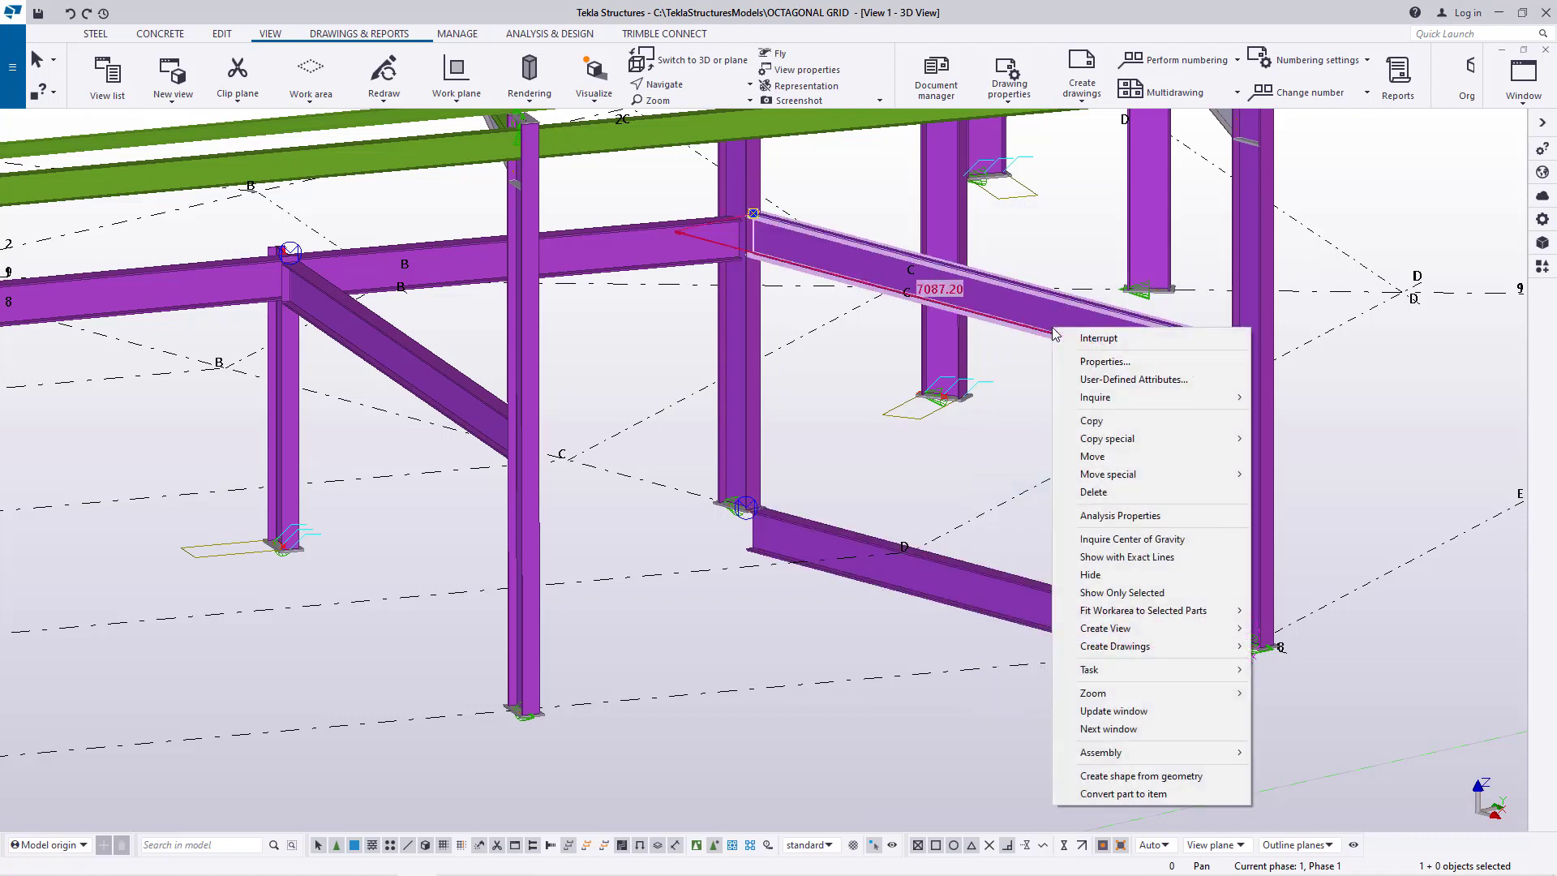
mouse_move(1119, 480)
left_click(1281, 474)
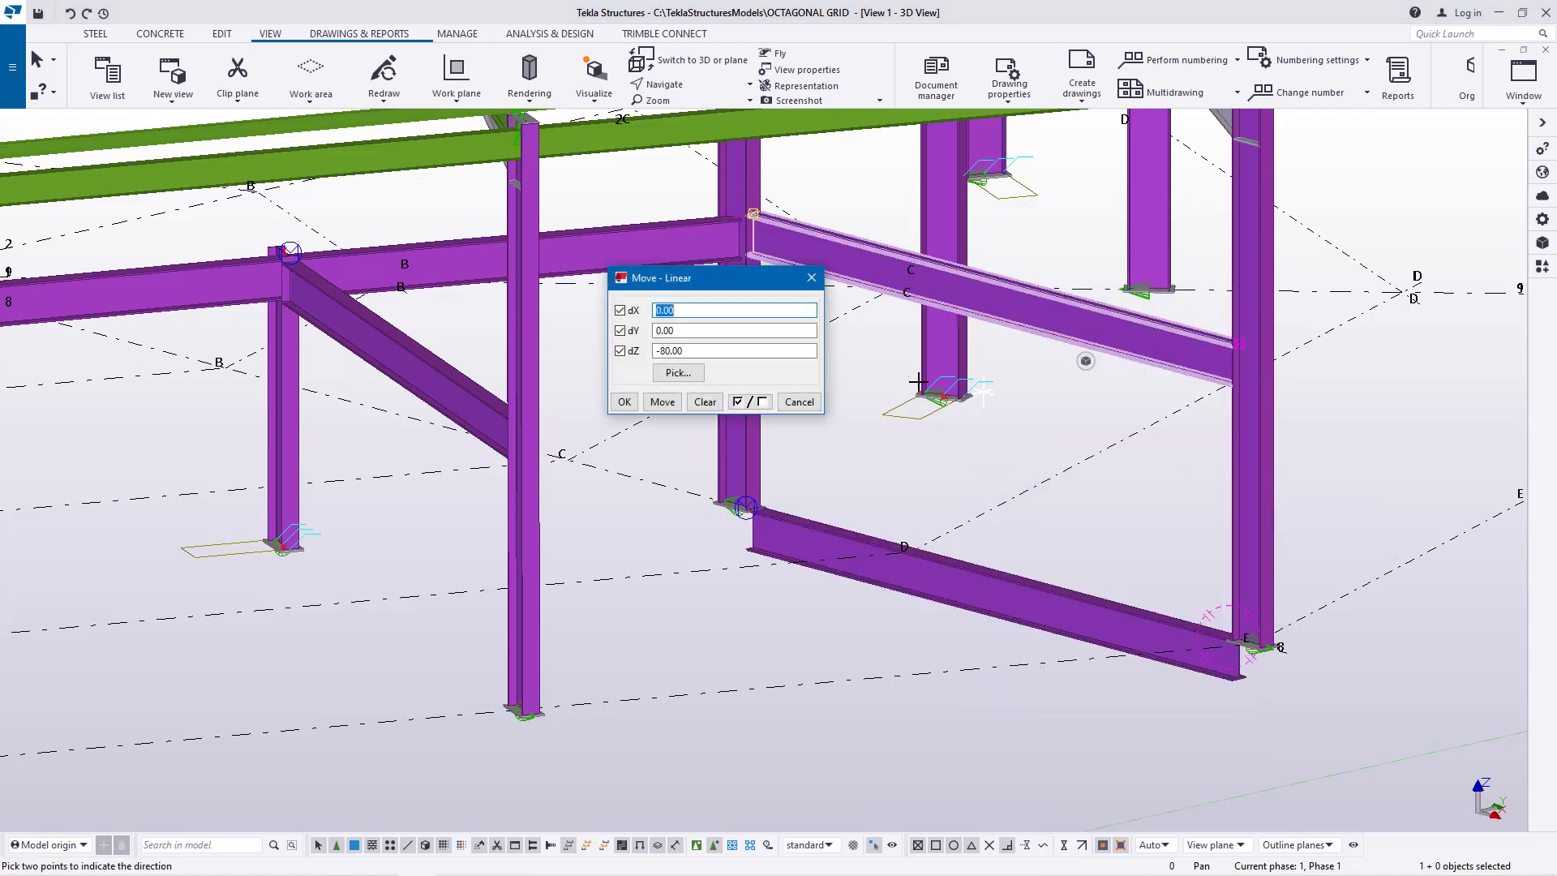
left_click(662, 401)
left_click(624, 401)
right_click(898, 458)
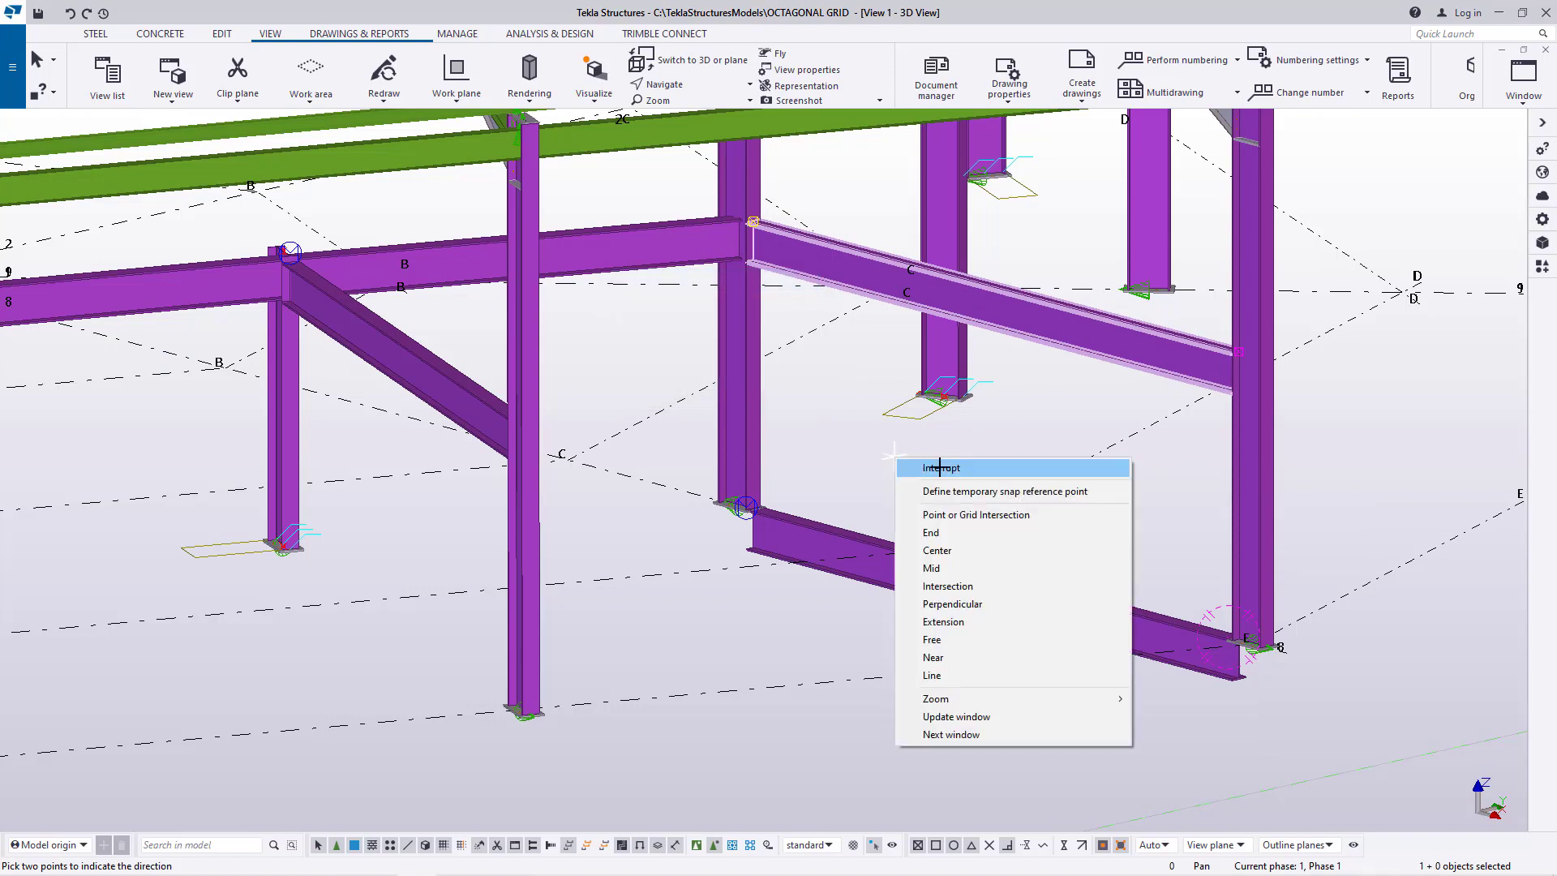
- Delete the original base-level beam on grid line 8, keeping its raised copy
left_click(932, 466)
left_click(811, 544)
key("Delete")
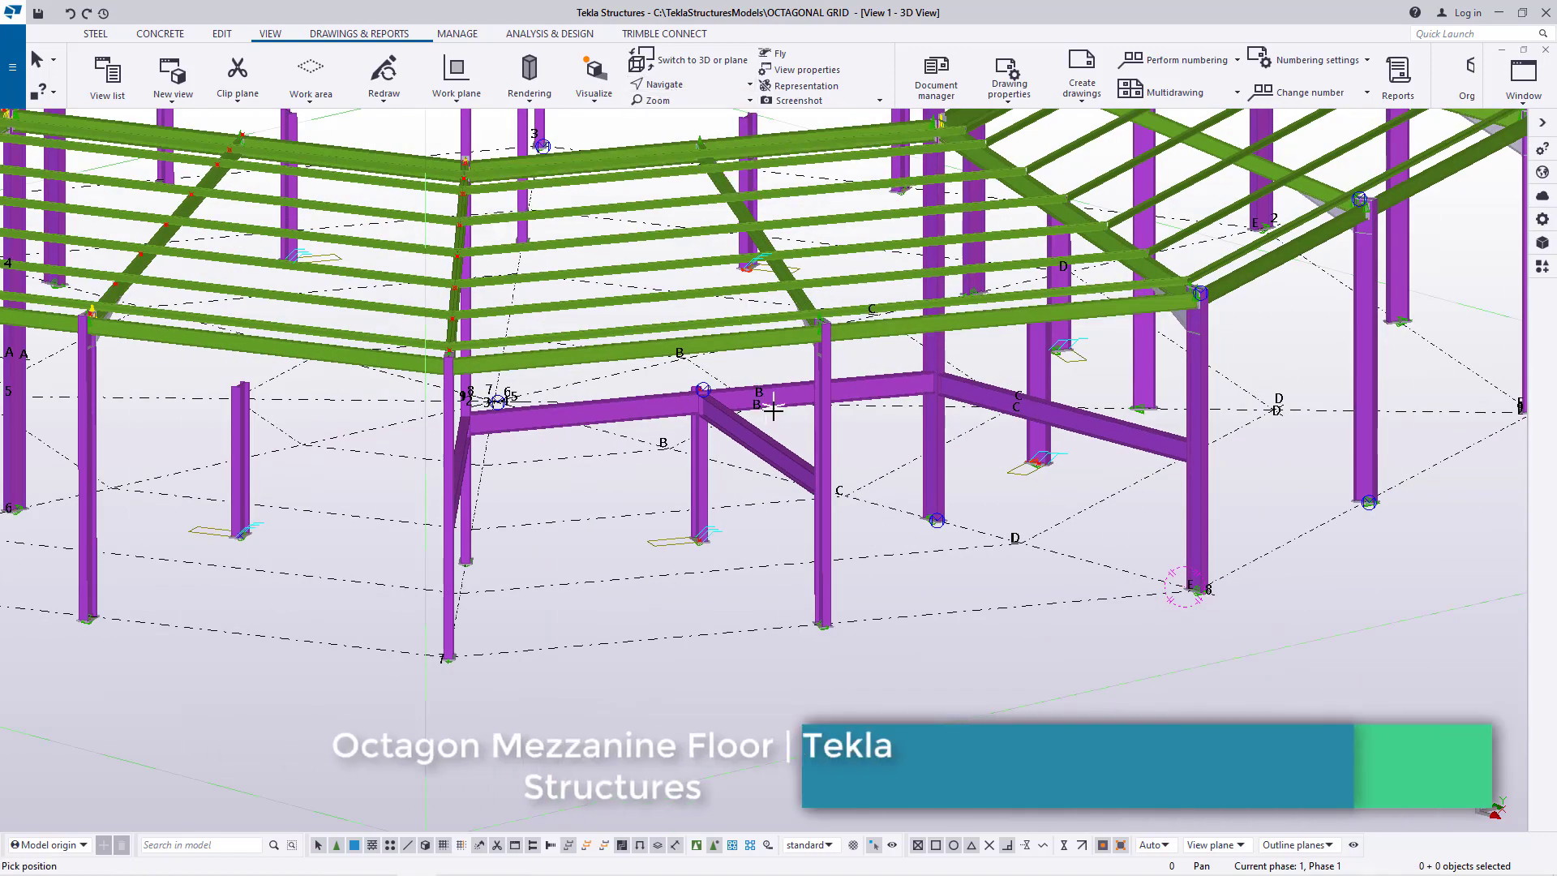
- Start a steel beam at the mid point of the web's base edge on the outer column at grid line 7
middle_click_drag(773, 411, 225, 541, "ctrl")
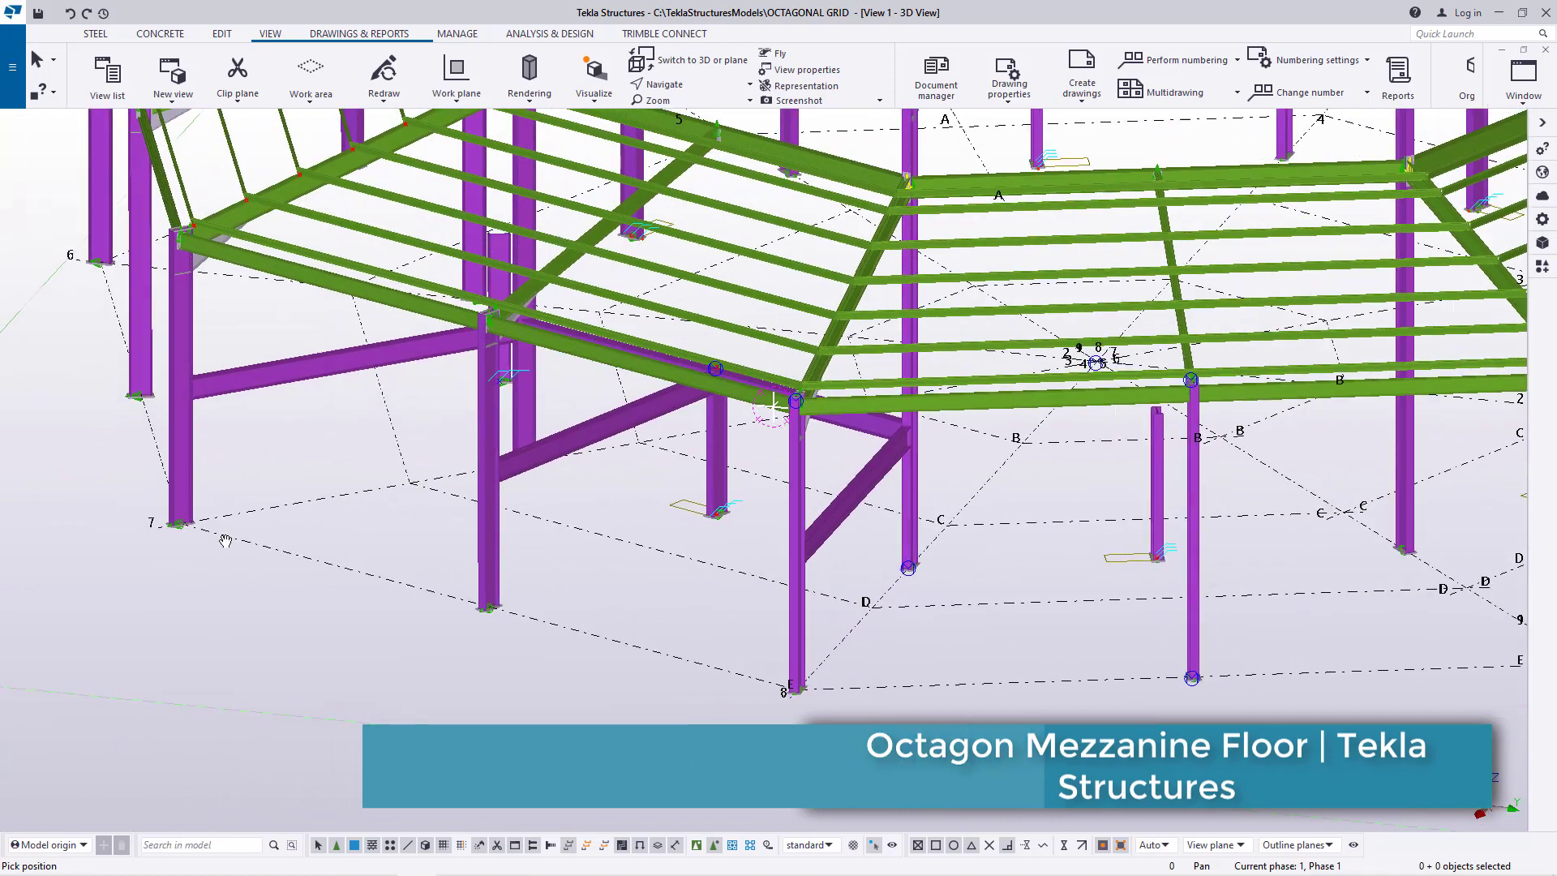
scroll(225, 541, "up", 10)
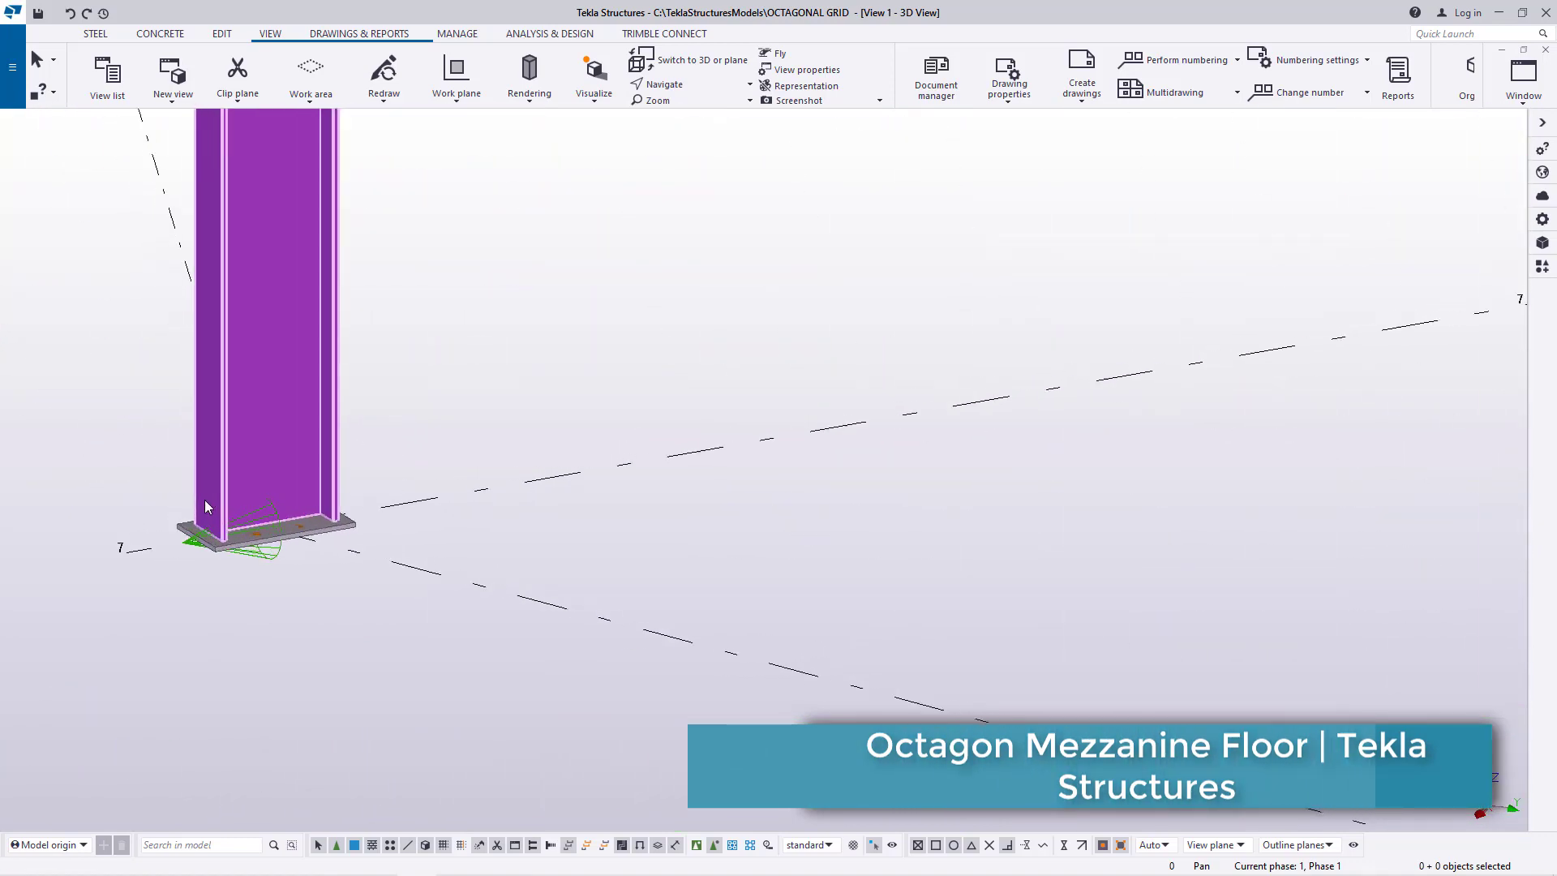
scroll(205, 507, "up", 3)
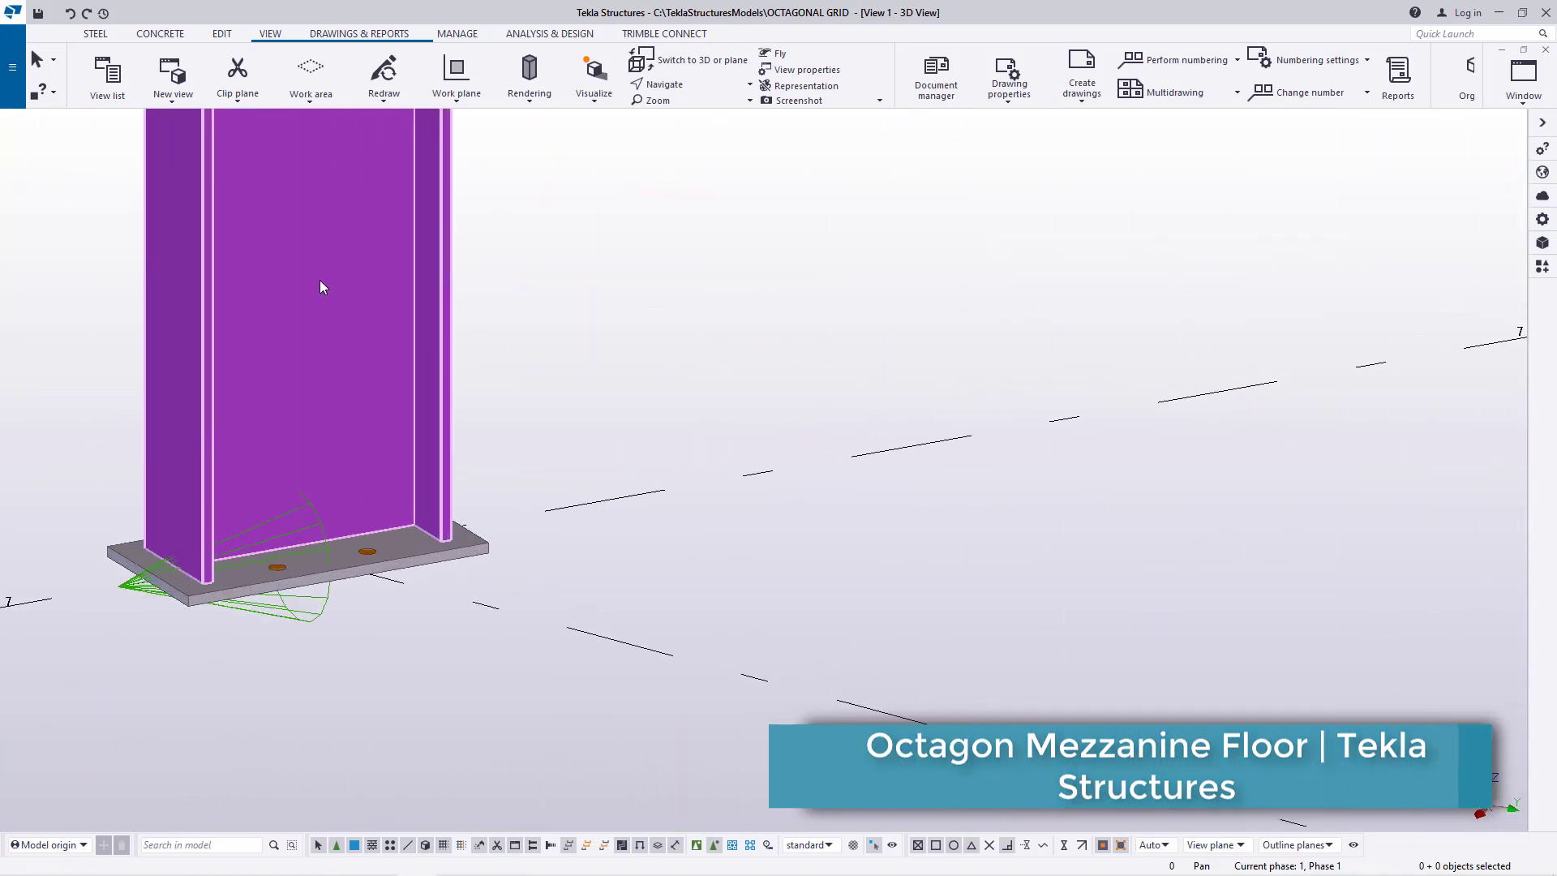
left_click(94, 35)
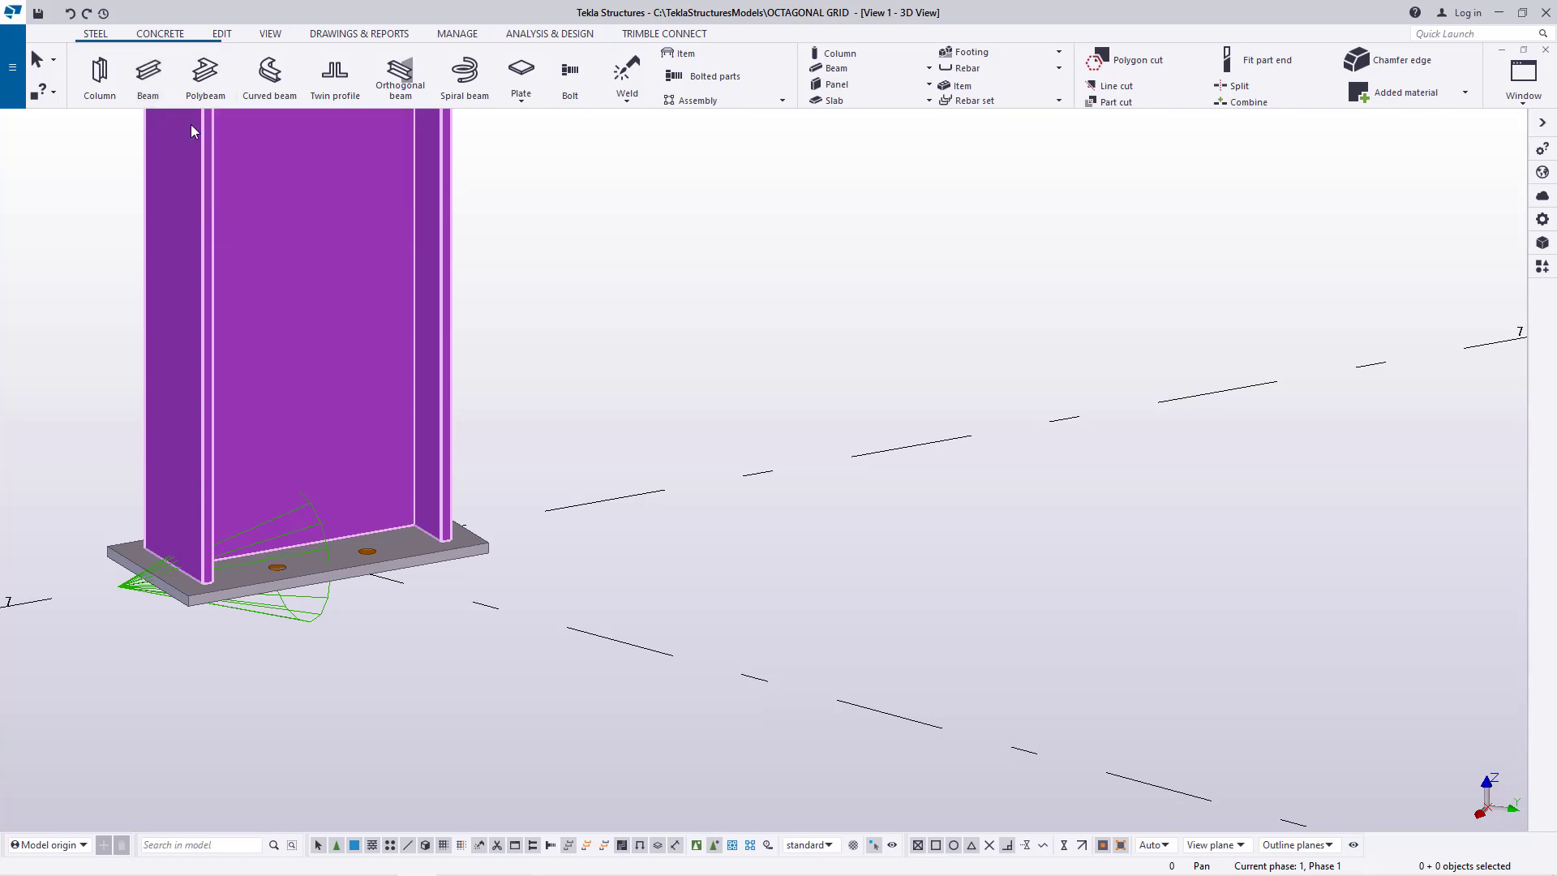
left_click(149, 79)
scroll(236, 566, "up", 5)
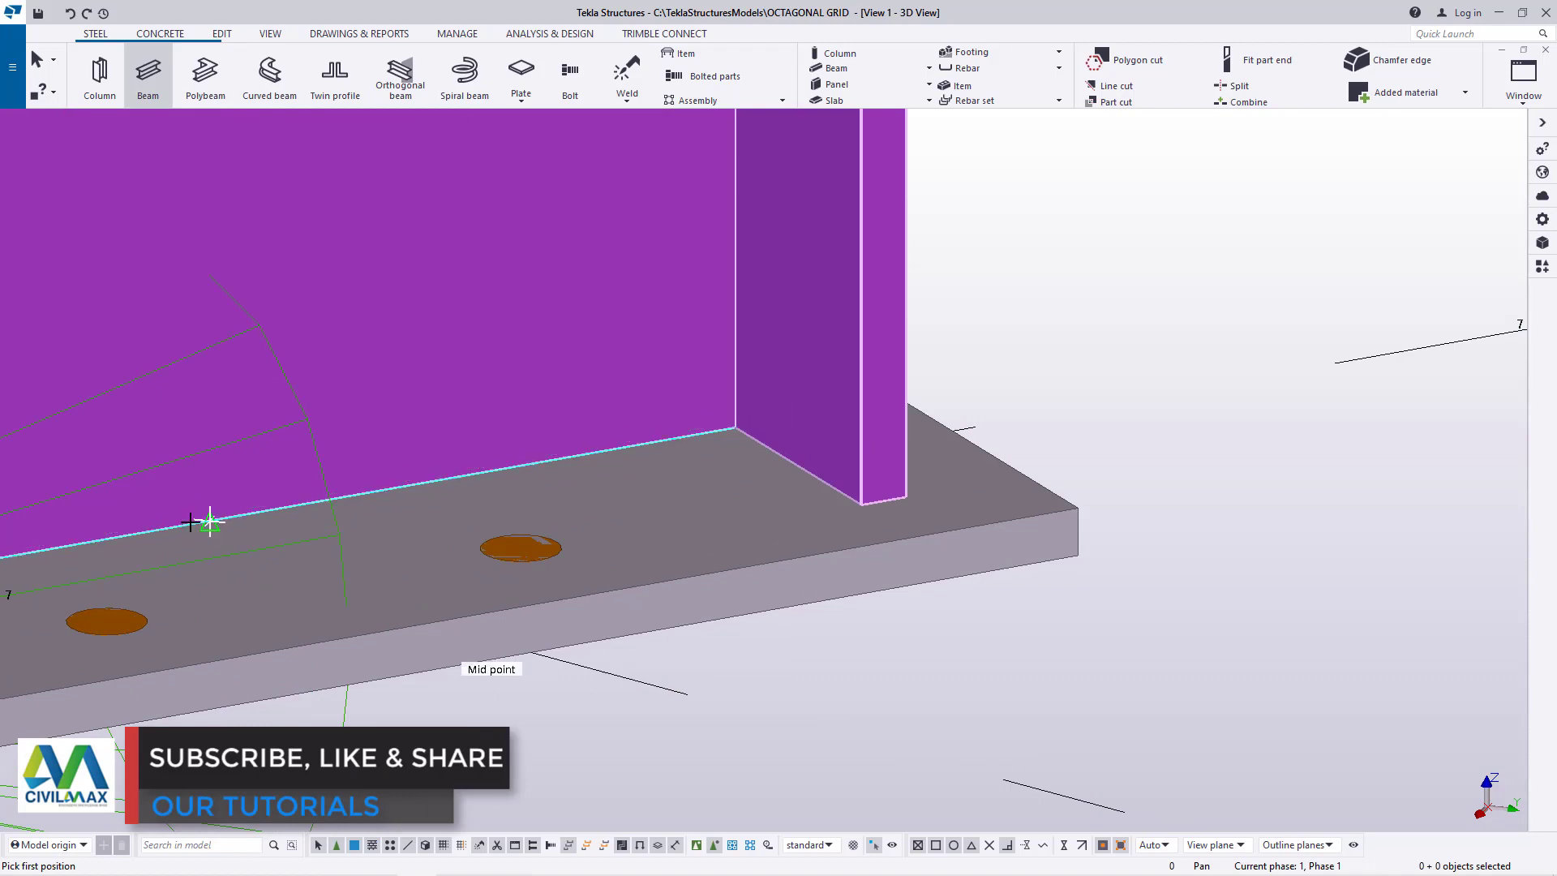
left_click(222, 512)
- Finish the beam at the web mid point at the base of the intermediate outer column between grid lines 7 and 8
scroll(300, 328, "down", 11)
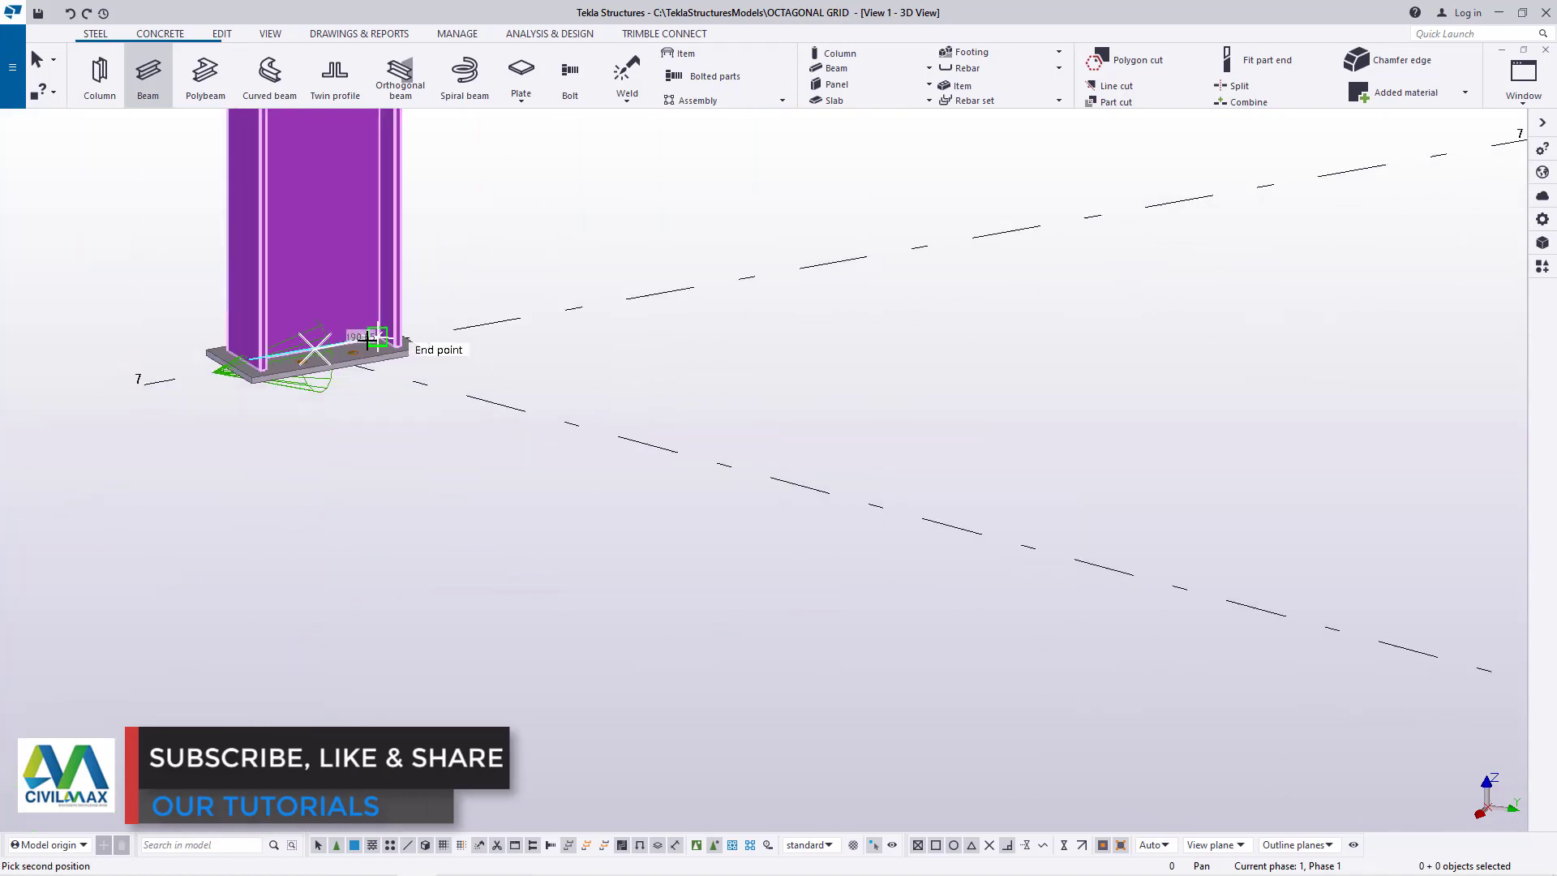
scroll(957, 514, "up", 2)
scroll(972, 504, "up", 5)
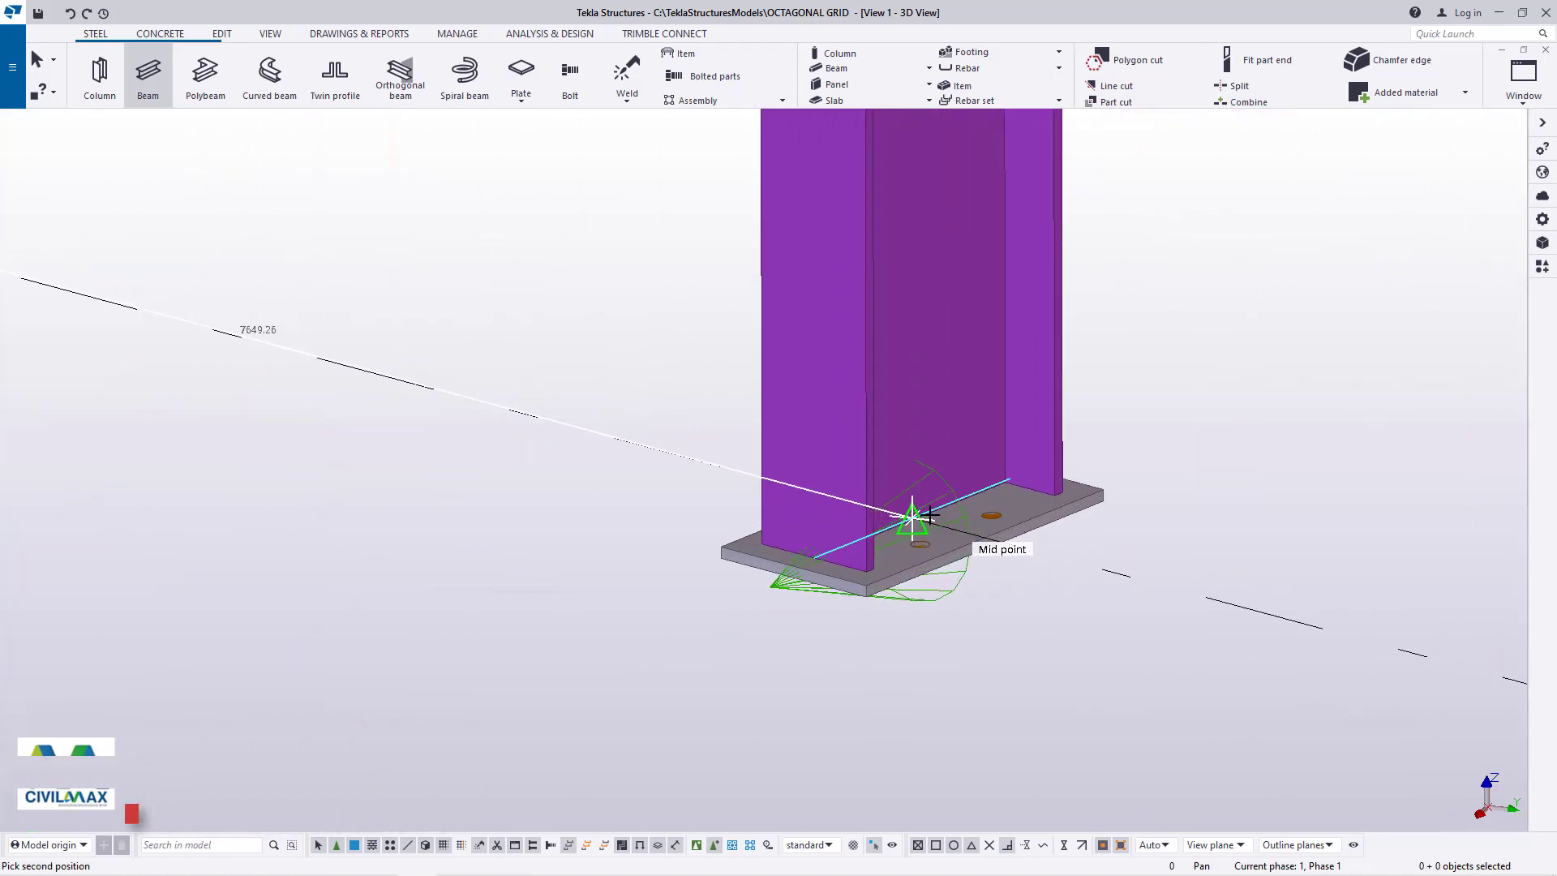
left_click(270, 36)
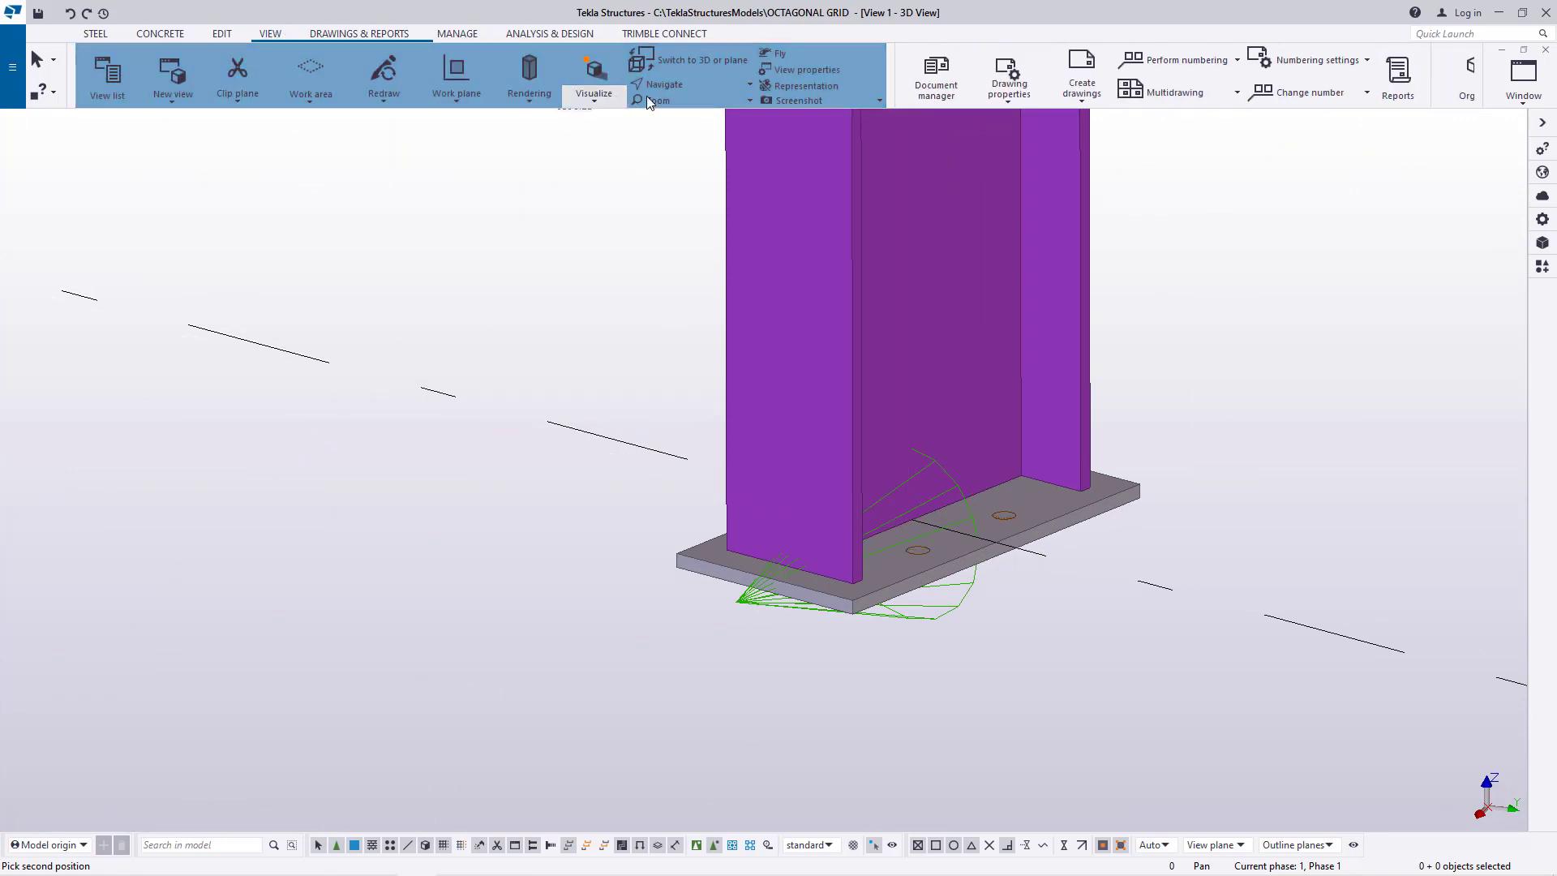
left_click_drag(858, 497, 983, 247)
right_click(984, 248)
left_click(1029, 260)
scroll(576, 605, "up", 5)
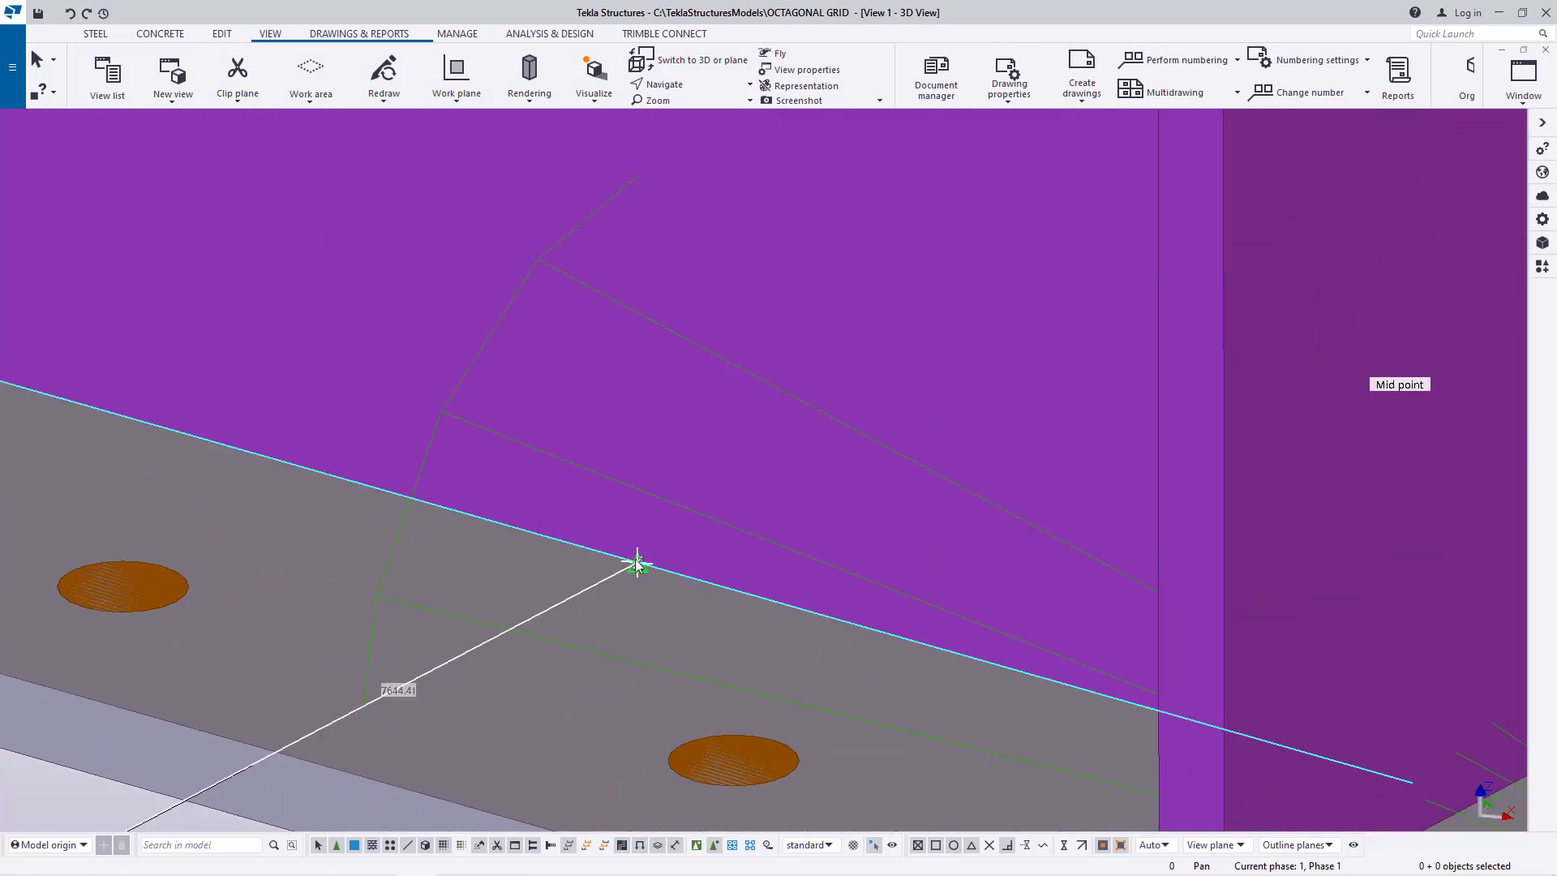
scroll(637, 563, "down", 6)
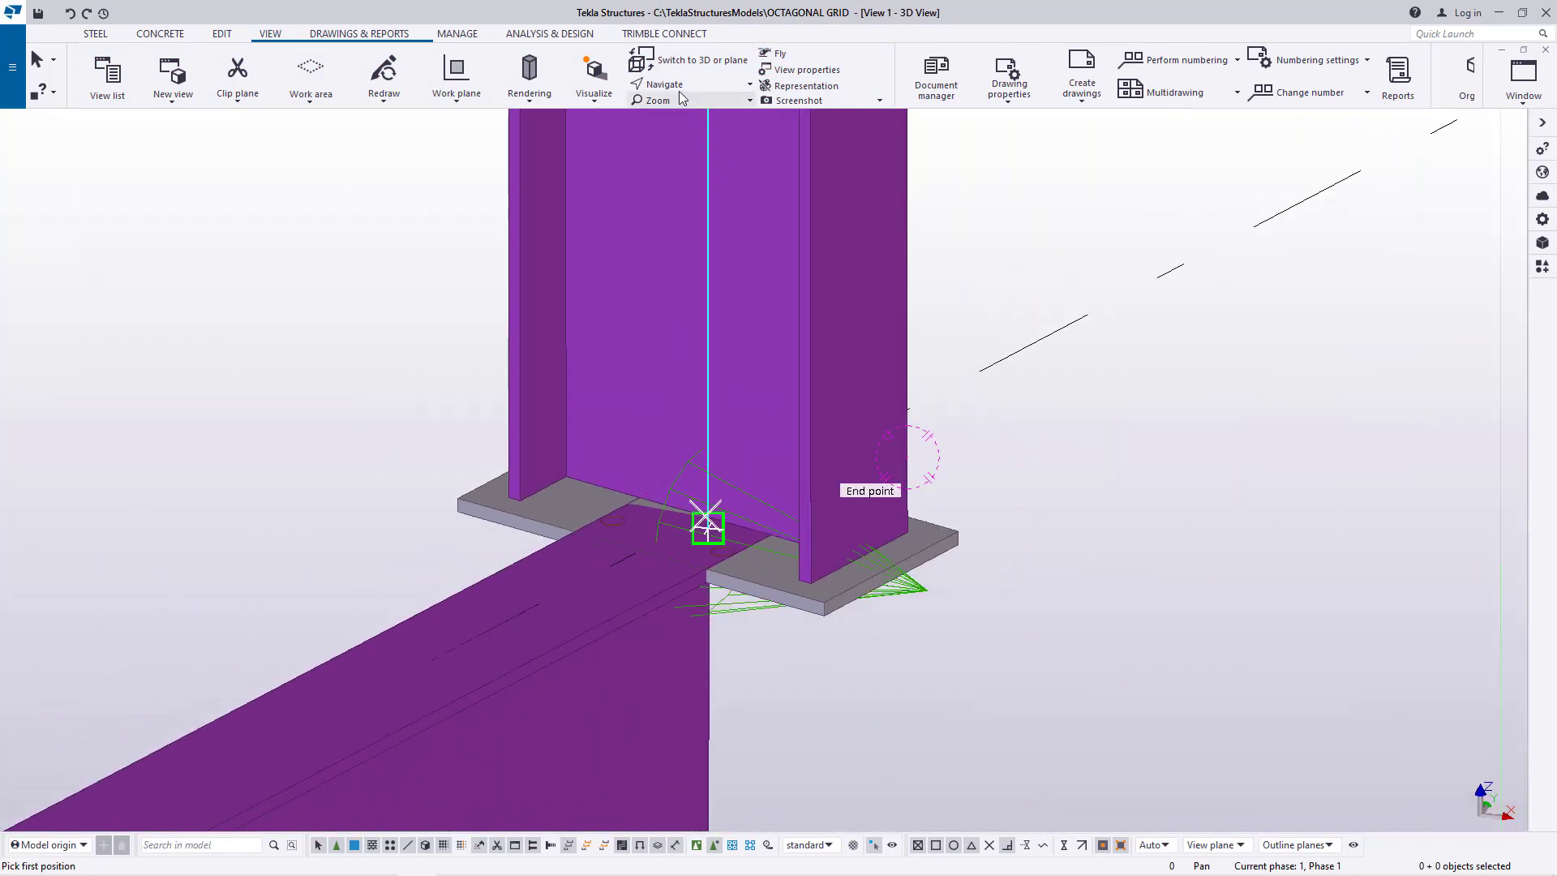
- Start a second beam at the web's base mid point on the opposite side of the intermediate column, facing grid line 8
left_click(681, 87)
left_click(685, 107)
left_click_drag(826, 506, 490, 441)
scroll(490, 441, "down", 2)
right_click(583, 249)
left_click(629, 264)
scroll(861, 551, "up", 4)
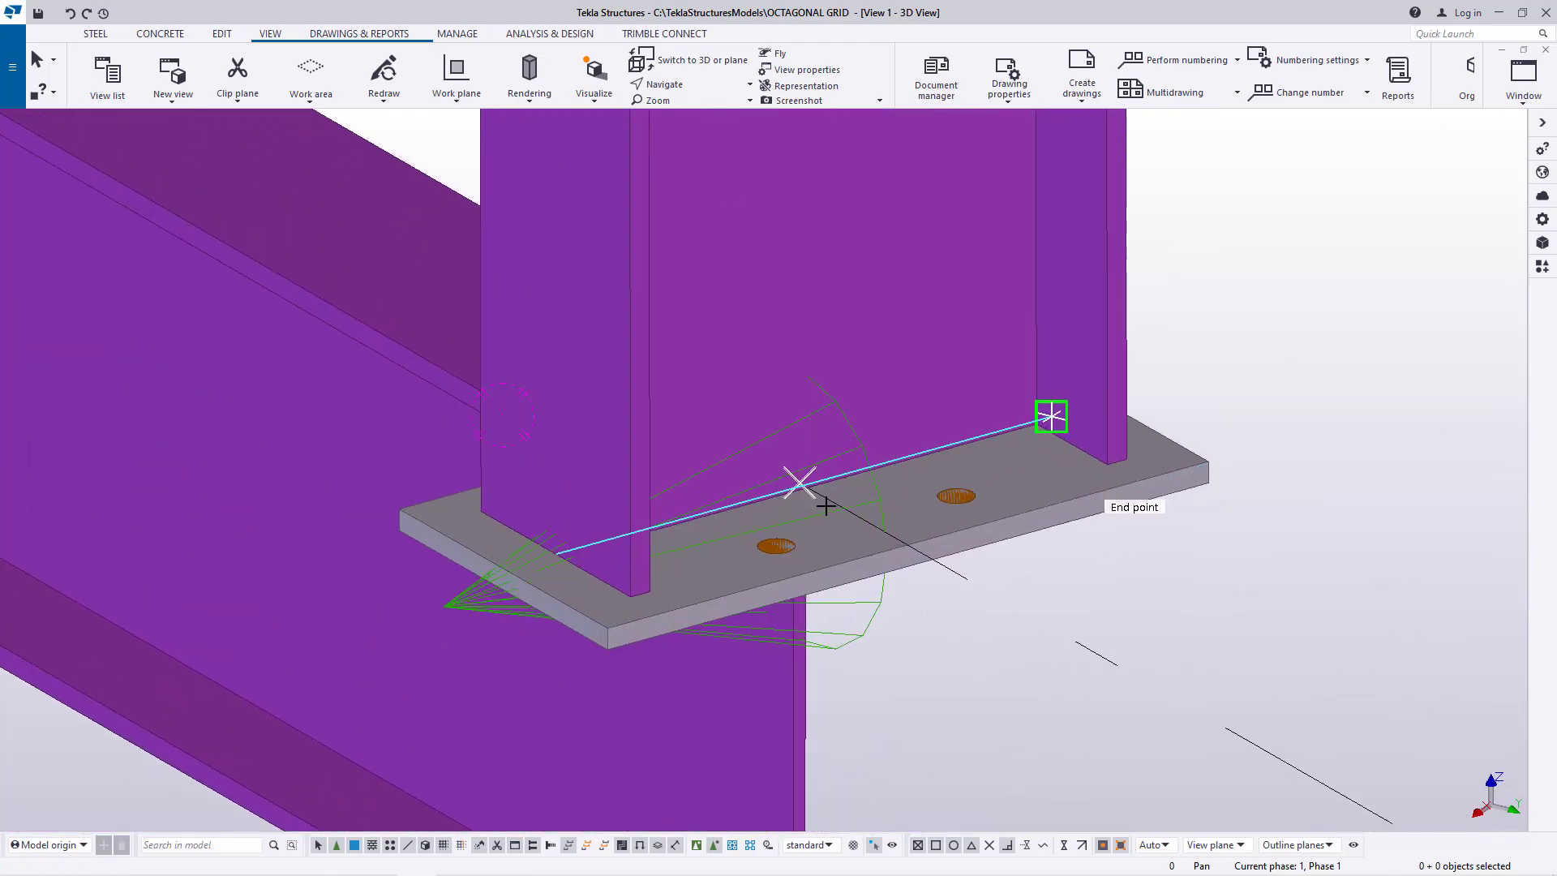
scroll(825, 505, "up", 8)
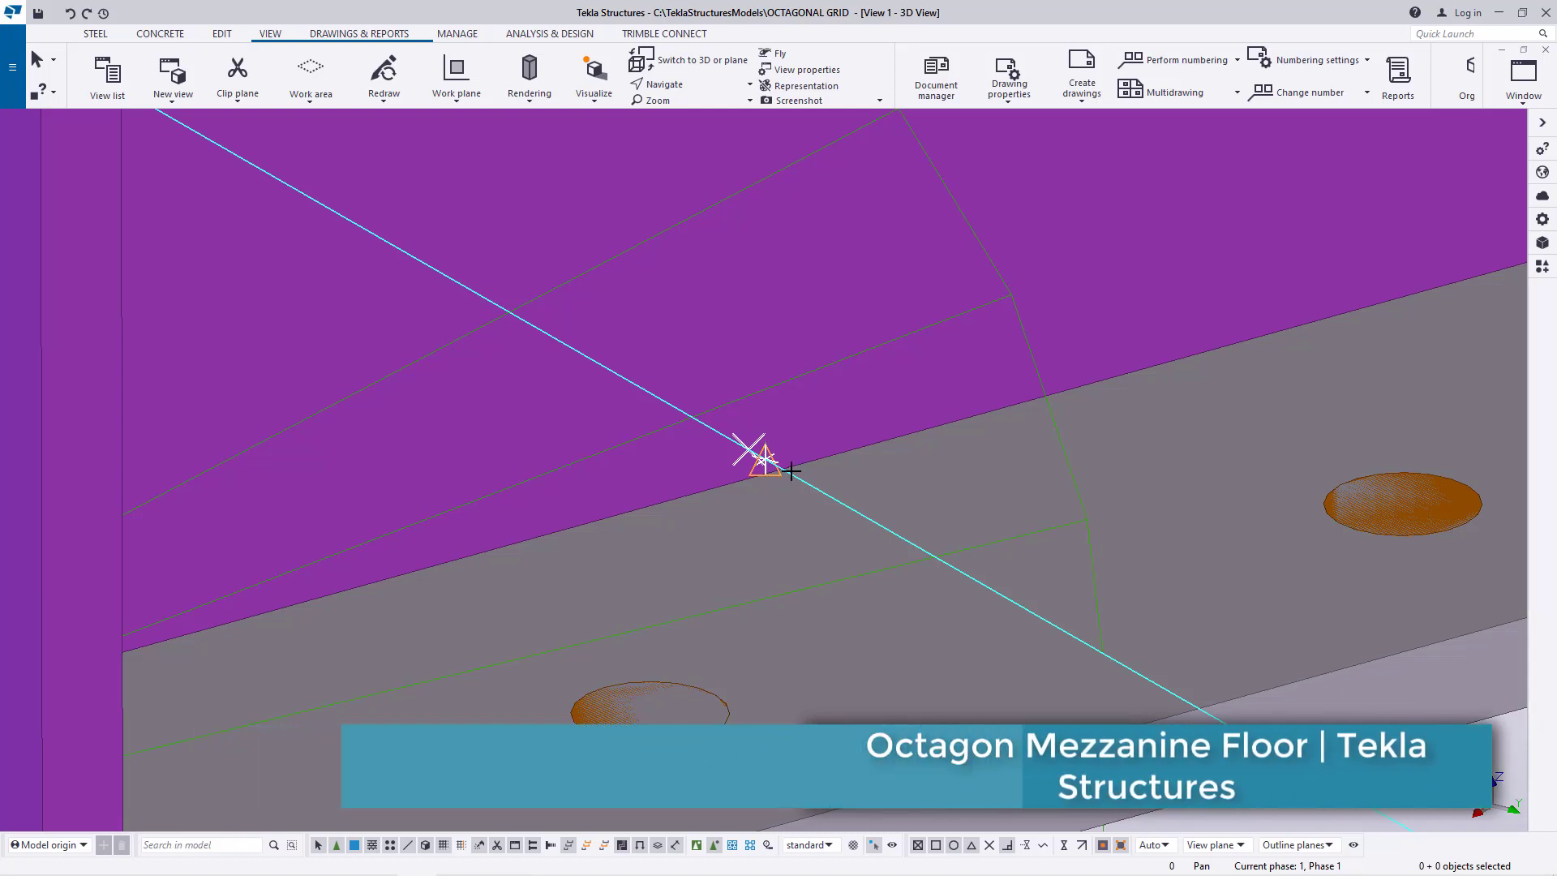
left_click(791, 471)
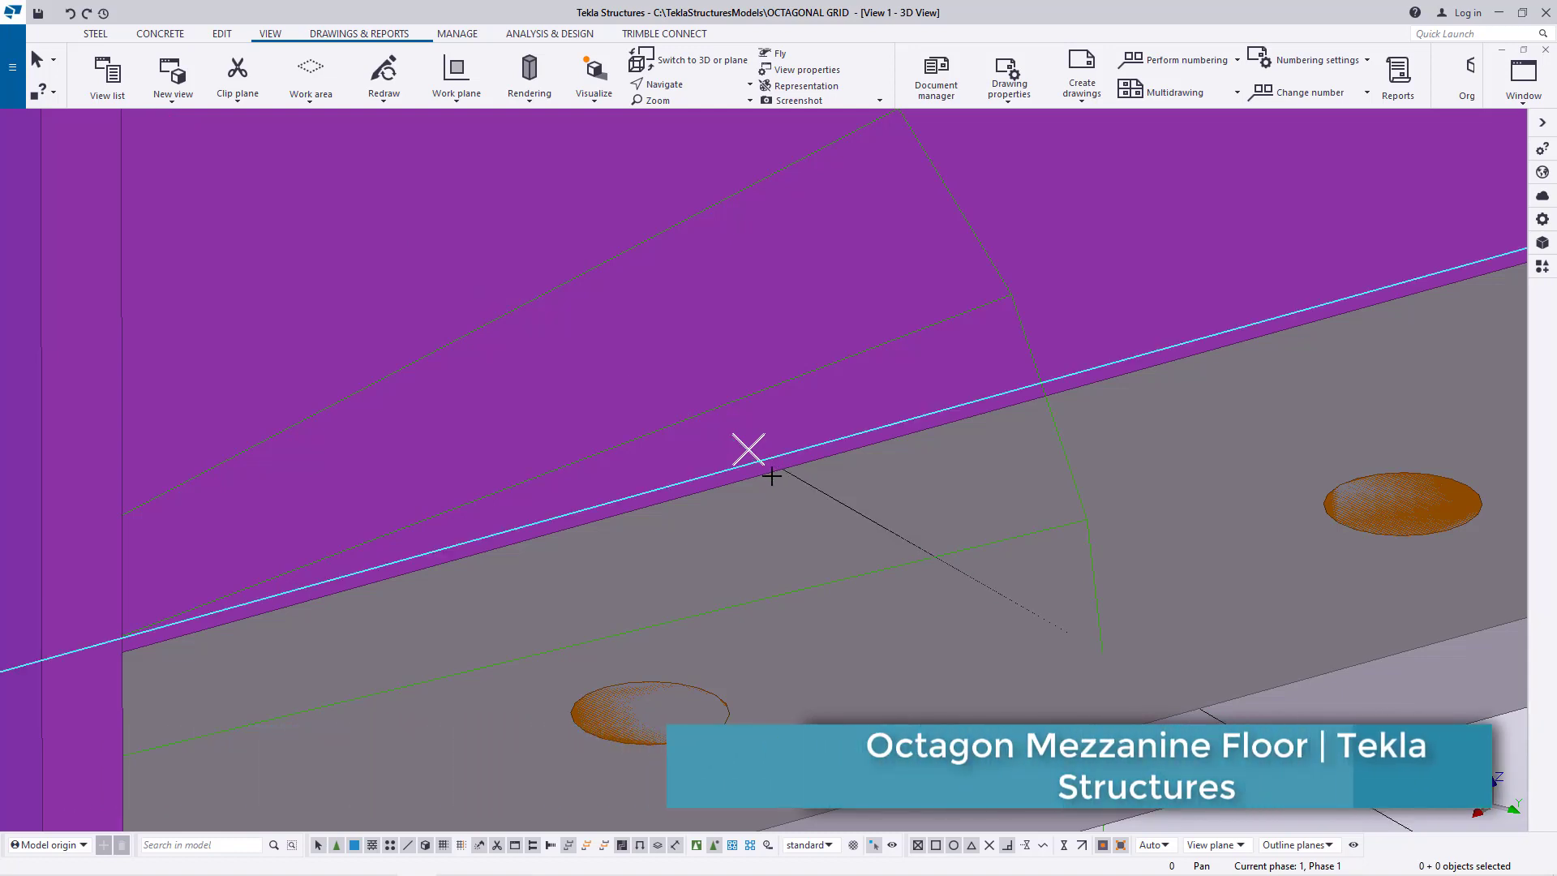
- Finish the second beam at the web mid point at the base of the column at grids 8 and E
scroll(305, 370, "down", 6)
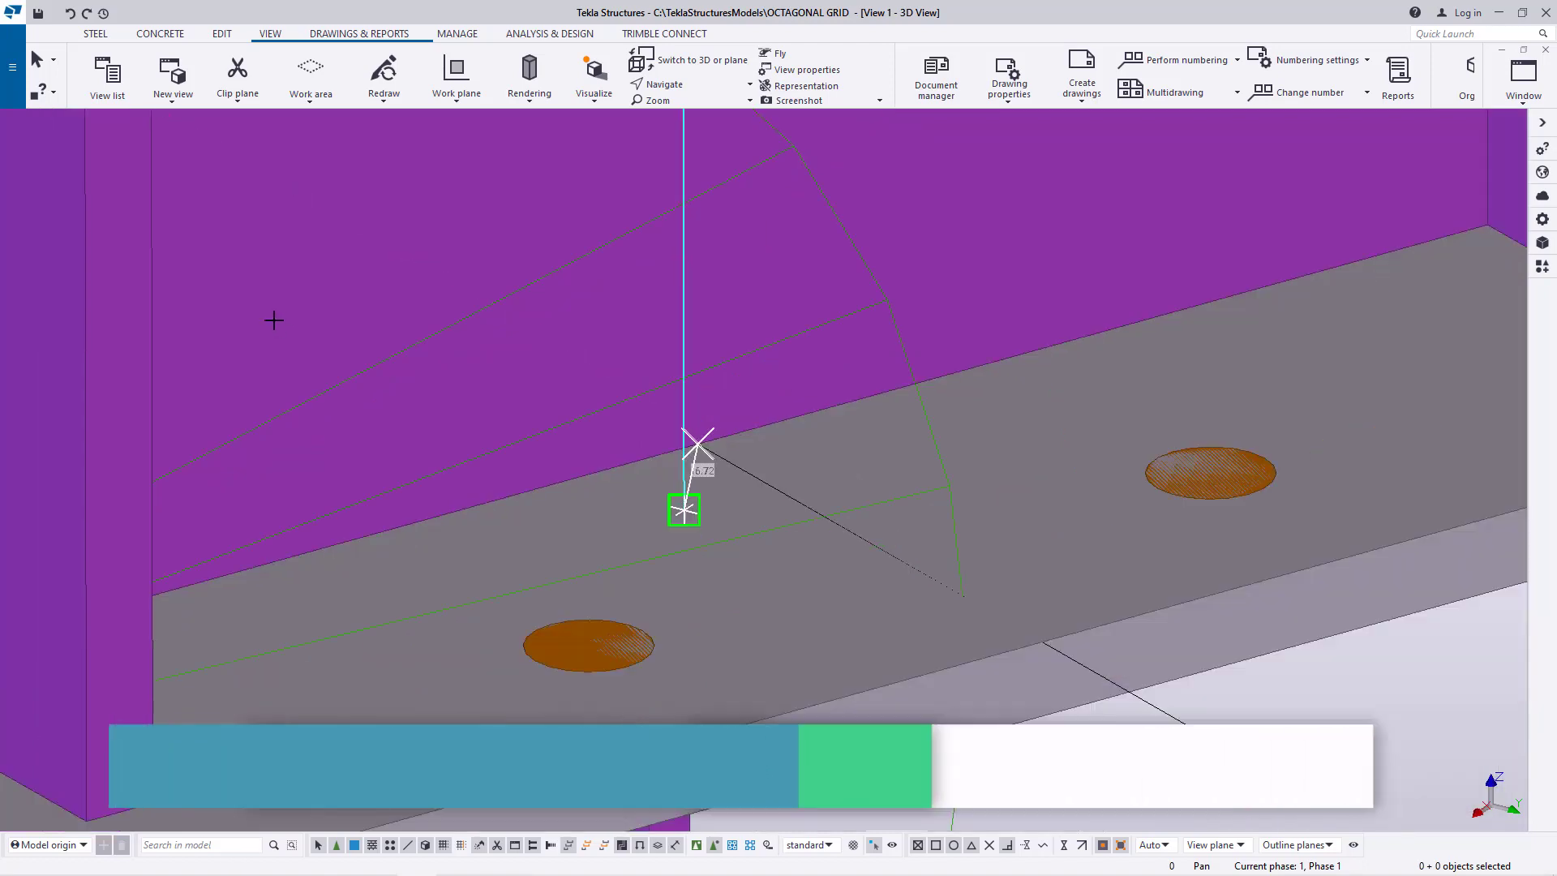
scroll(305, 370, "down", 10)
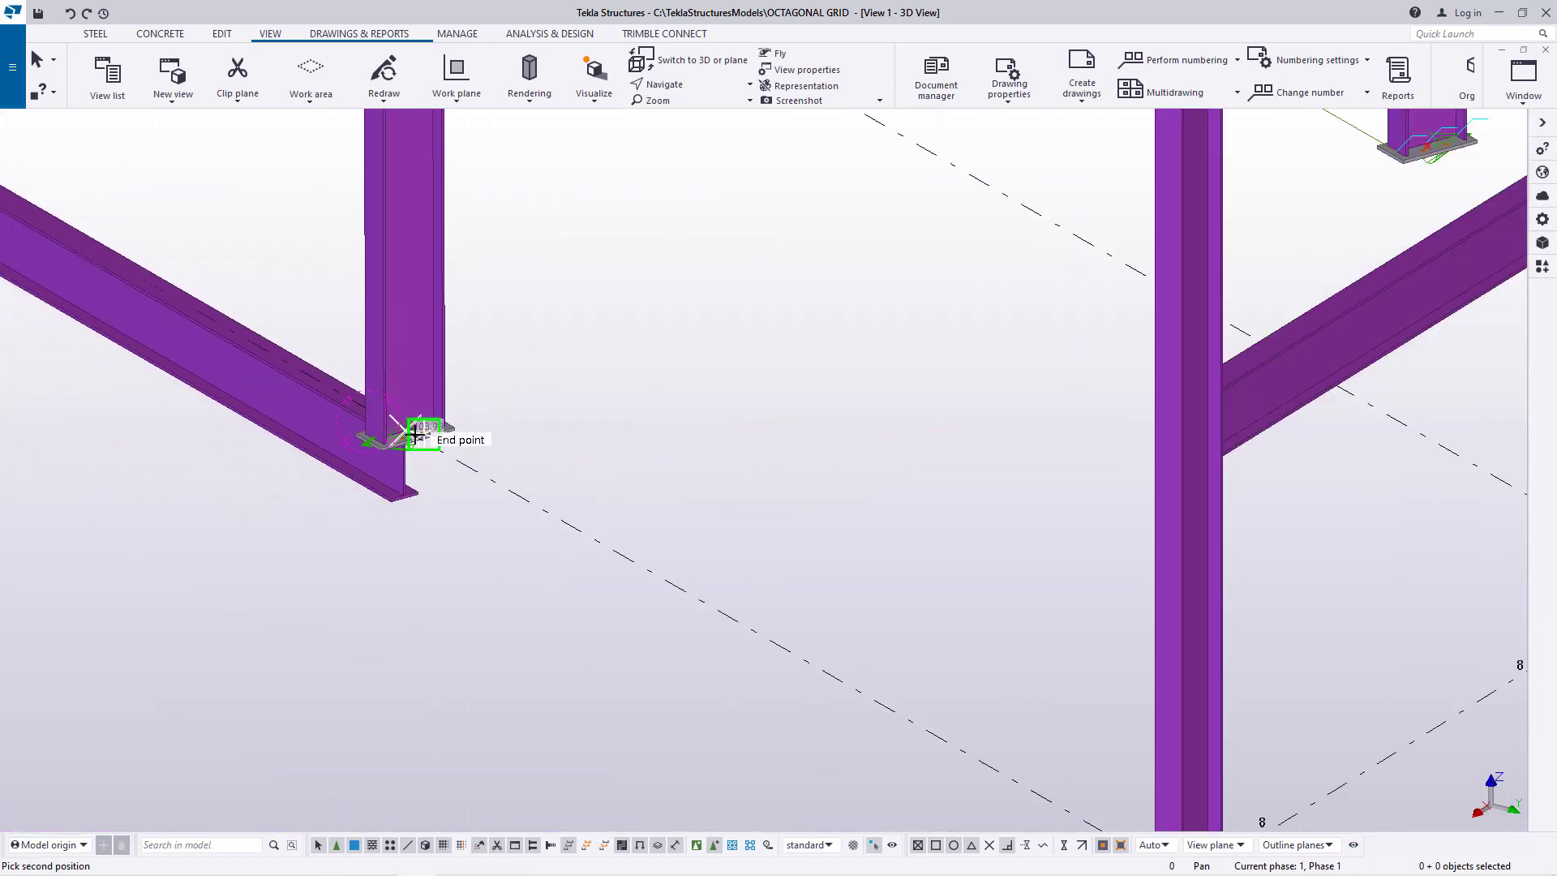
scroll(764, 561, "up", 6)
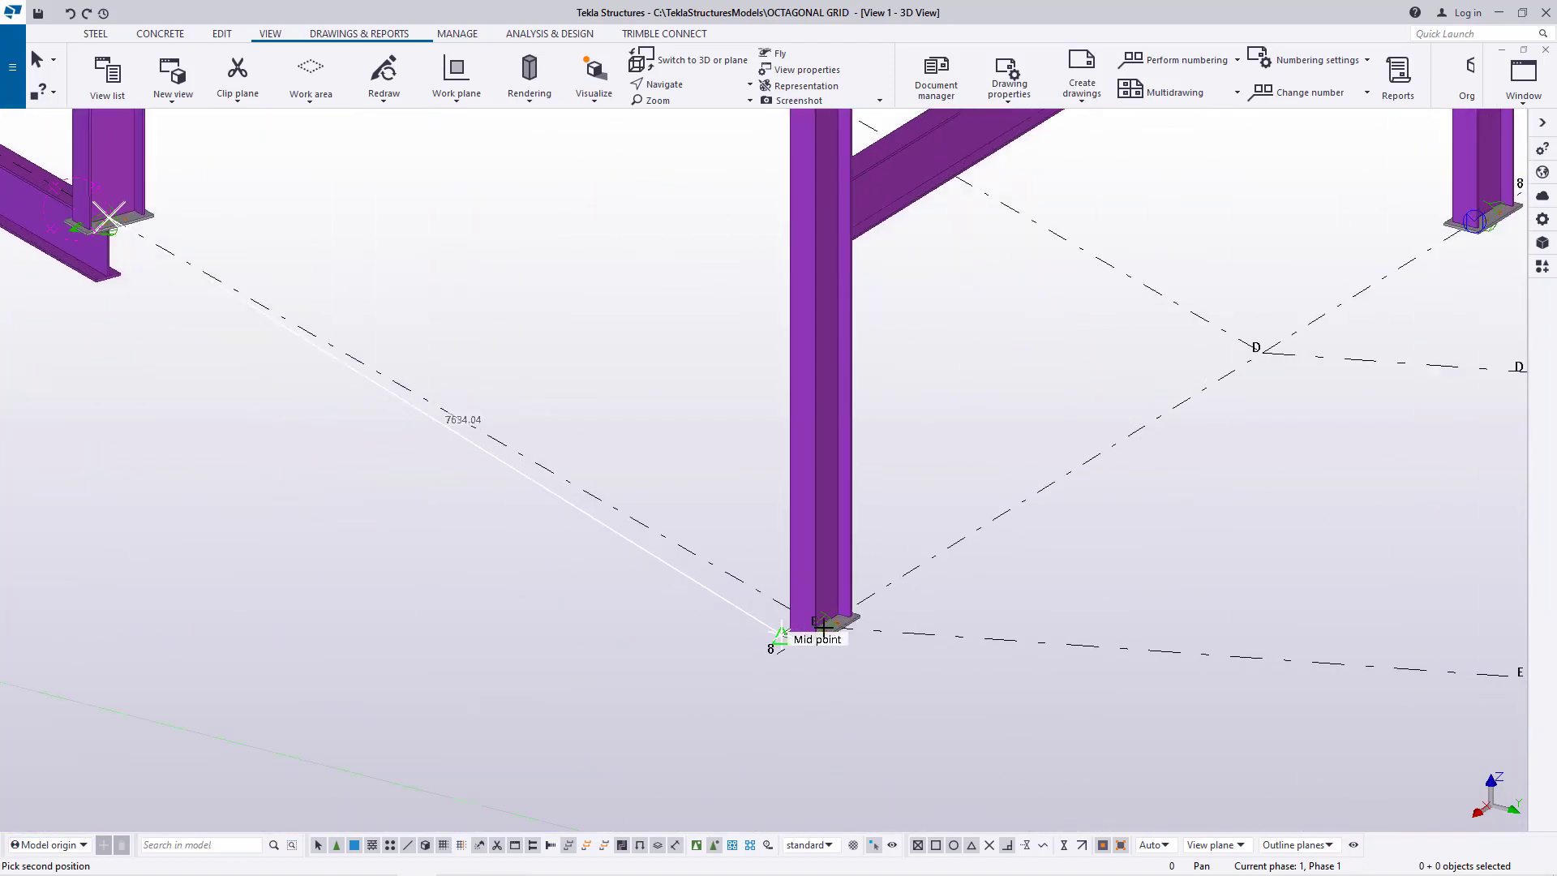
left_click(689, 91)
left_click(688, 117)
left_click_drag(794, 610, 1050, 613)
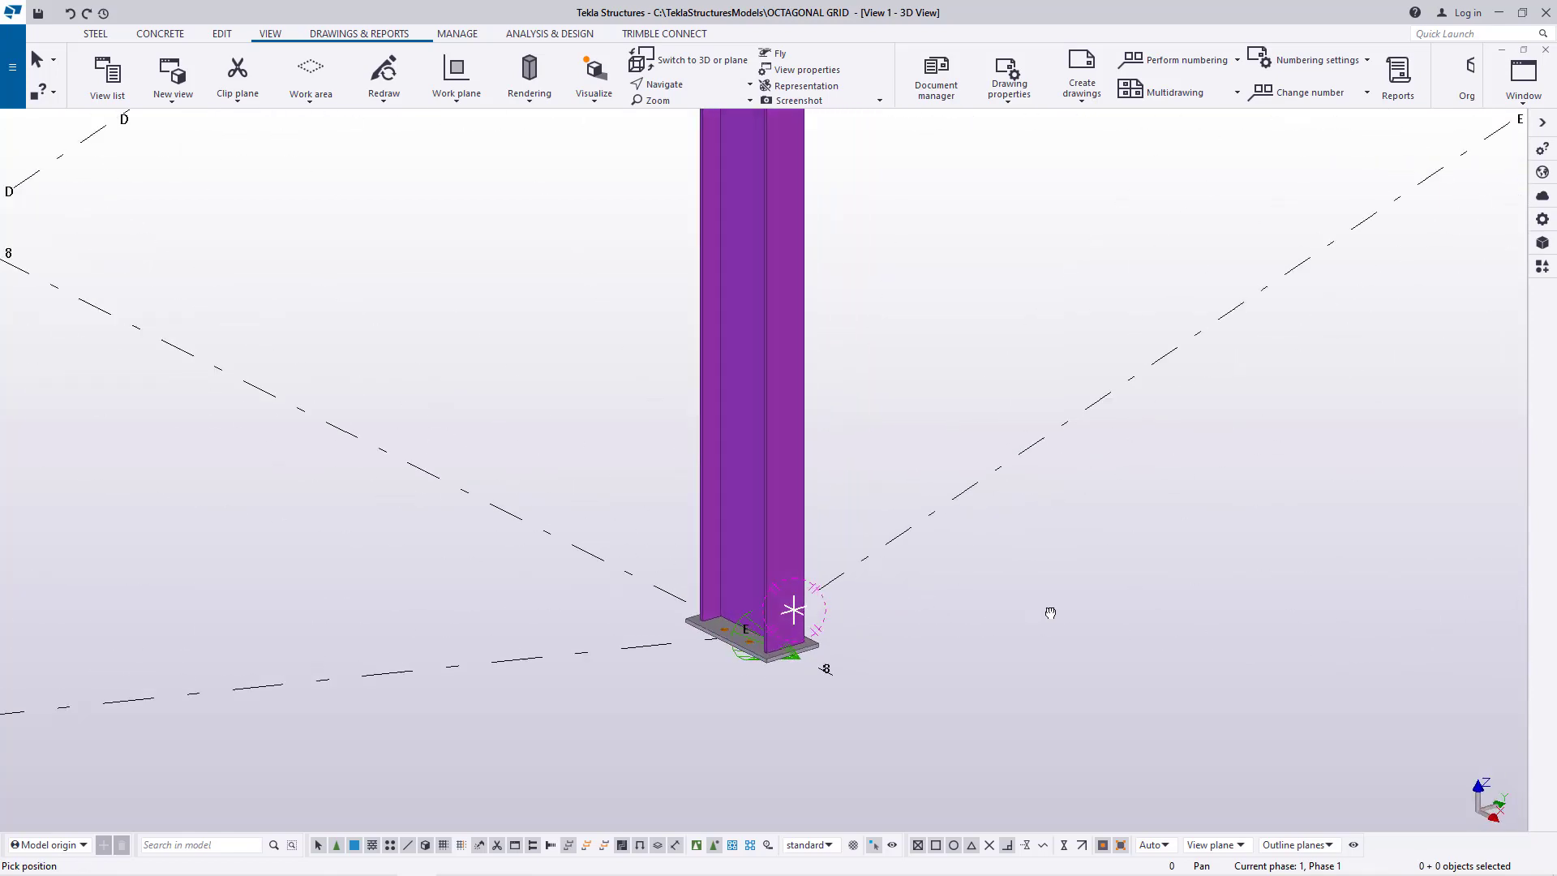
right_click(945, 355)
left_click(961, 359)
scroll(741, 629, "up", 4)
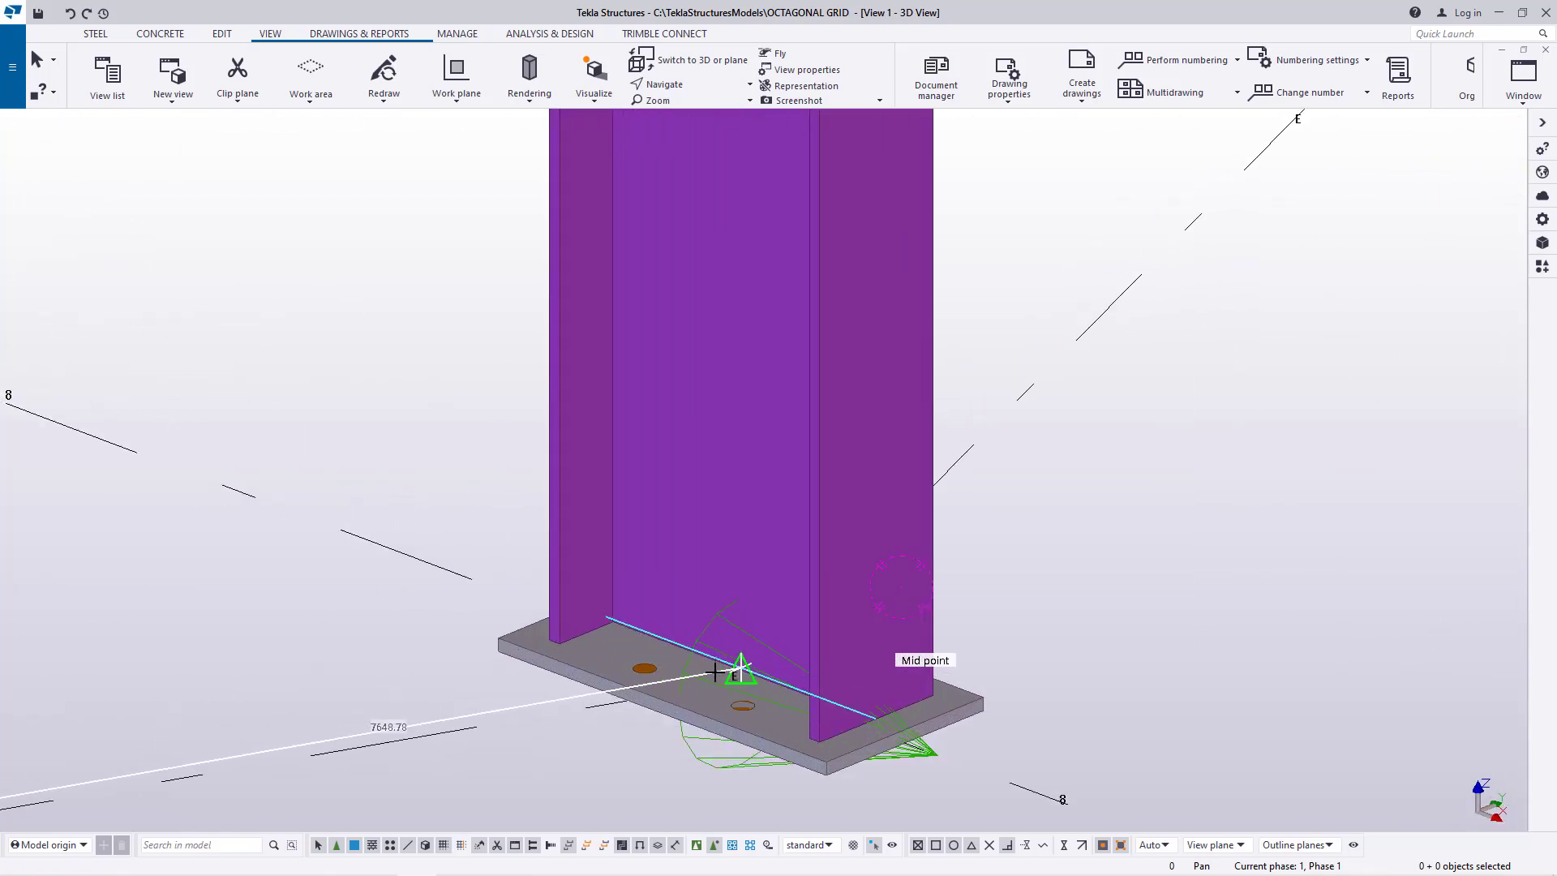
scroll(714, 671, "up", 5)
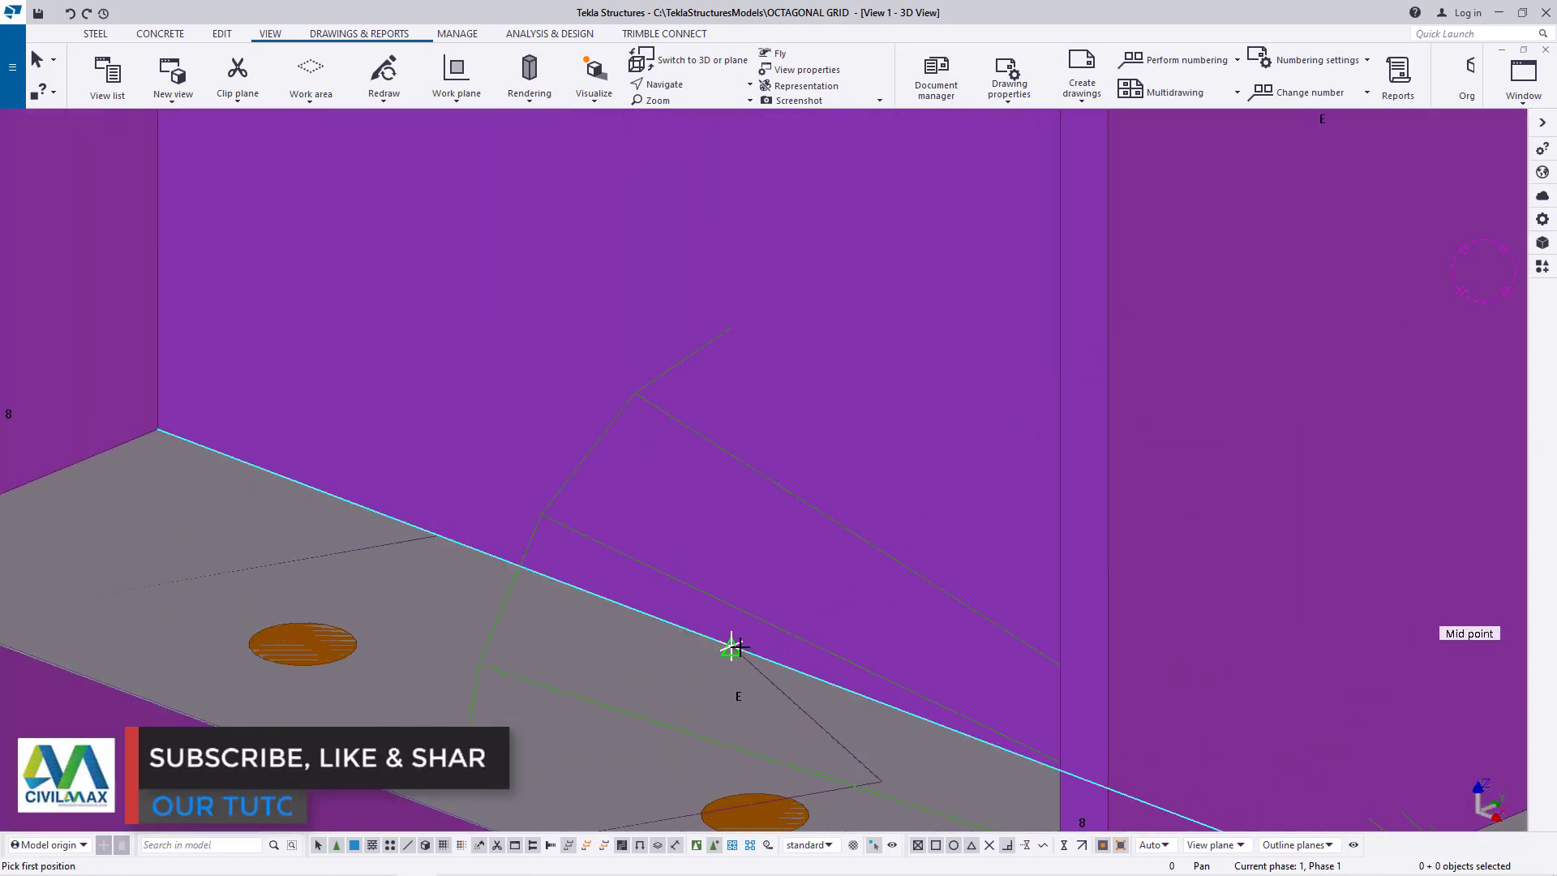
right_click(732, 647)
left_click(859, 500)
scroll(947, 577, "down", 6)
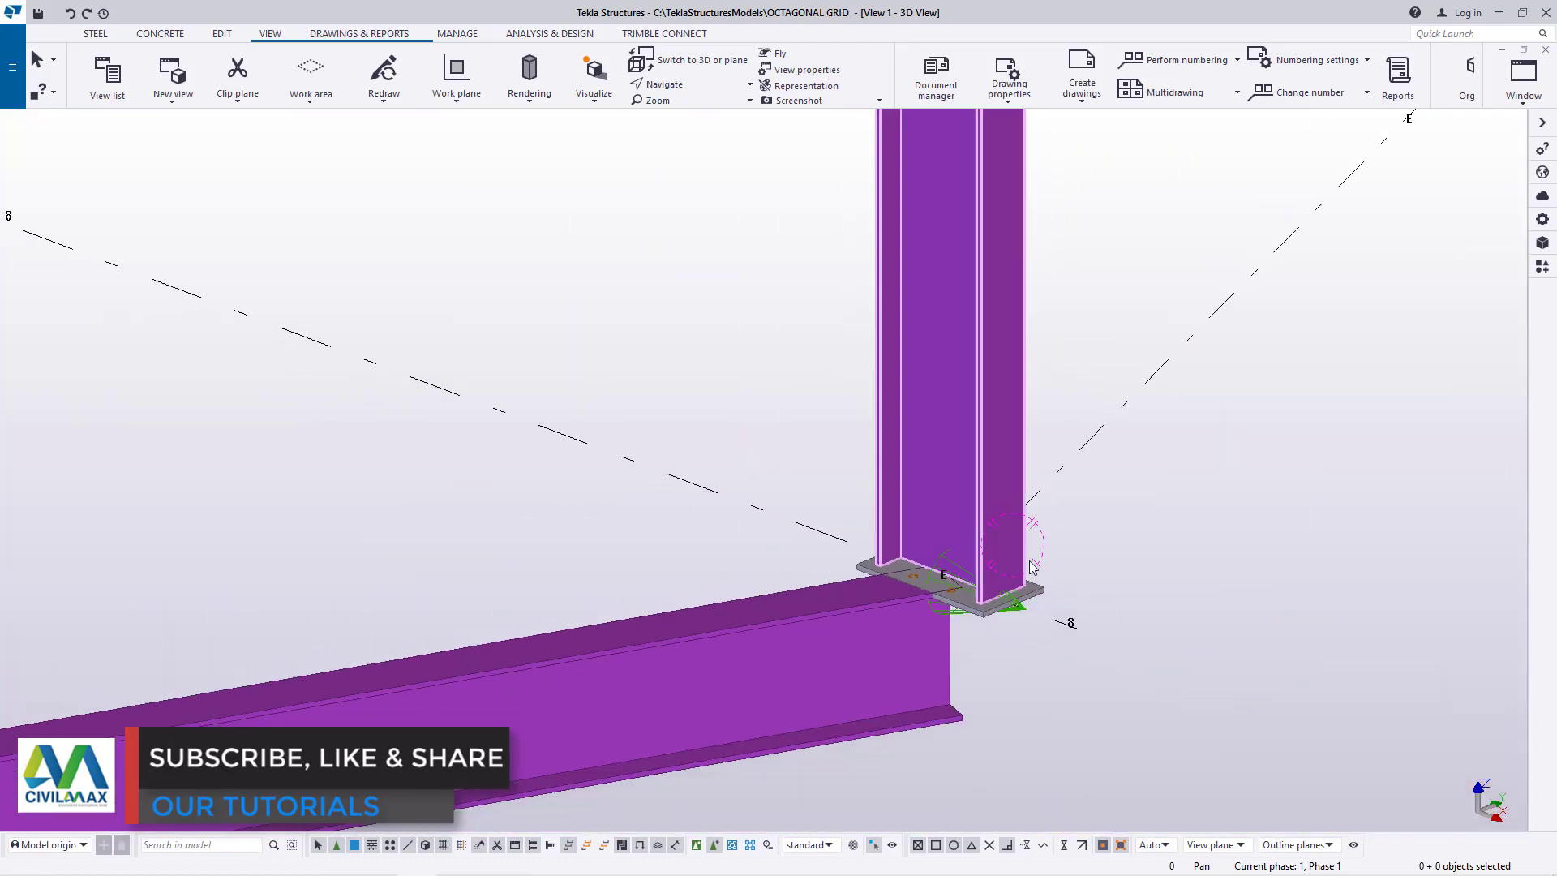
- Make one linear copy of both base-level beams between grid lines 7 and 8 with dX 0, dY 0 and dZ 3000
scroll(1032, 566, "down", 3)
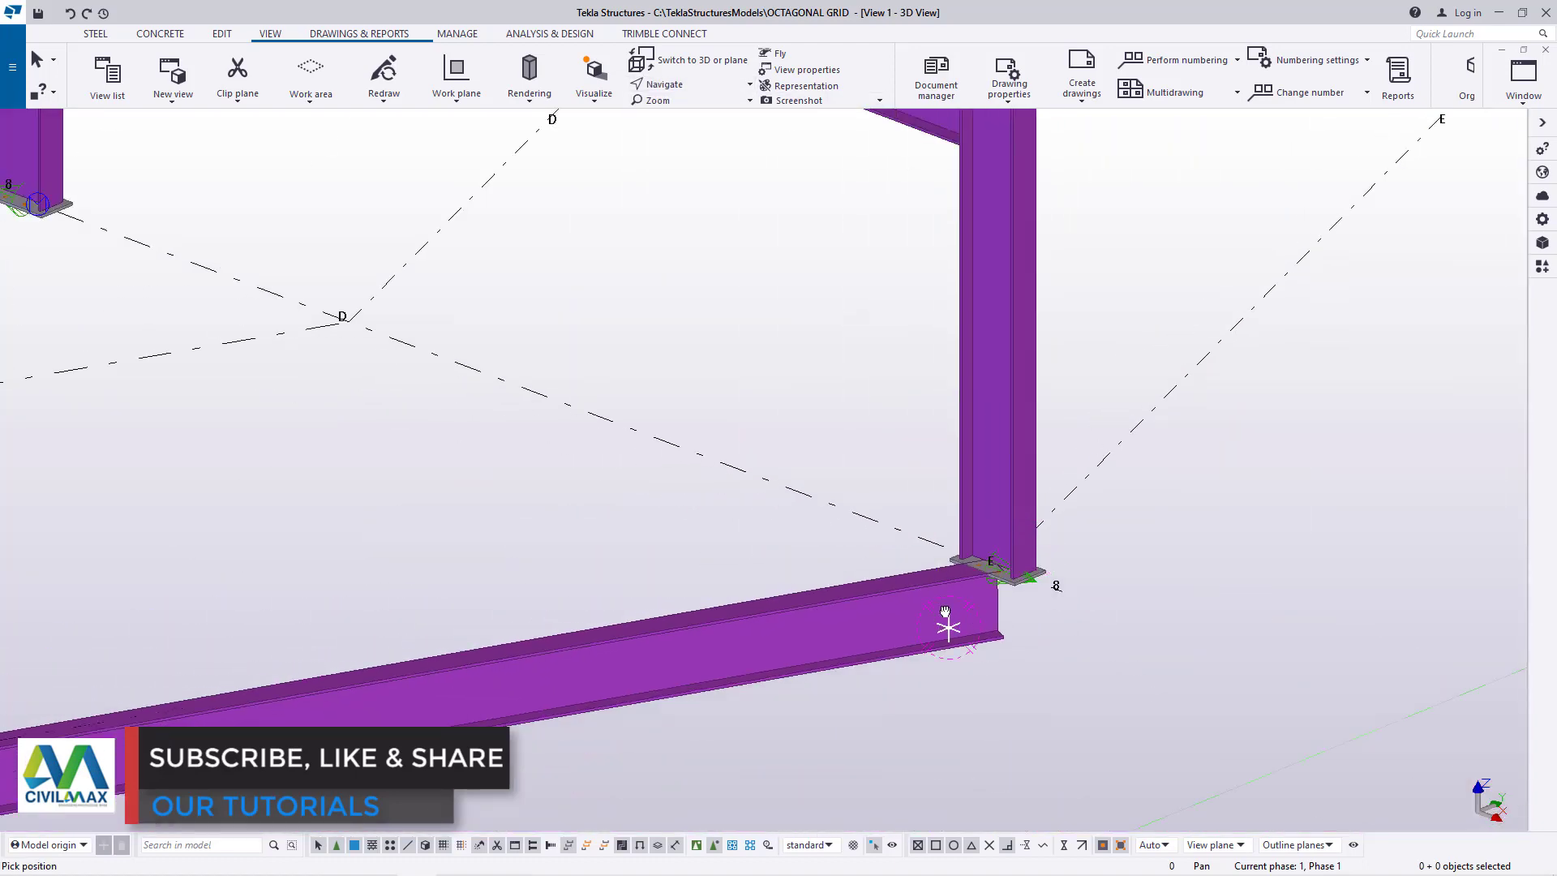
scroll(946, 617, "down", 5)
scroll(1008, 653, "up", 3)
right_click(686, 471)
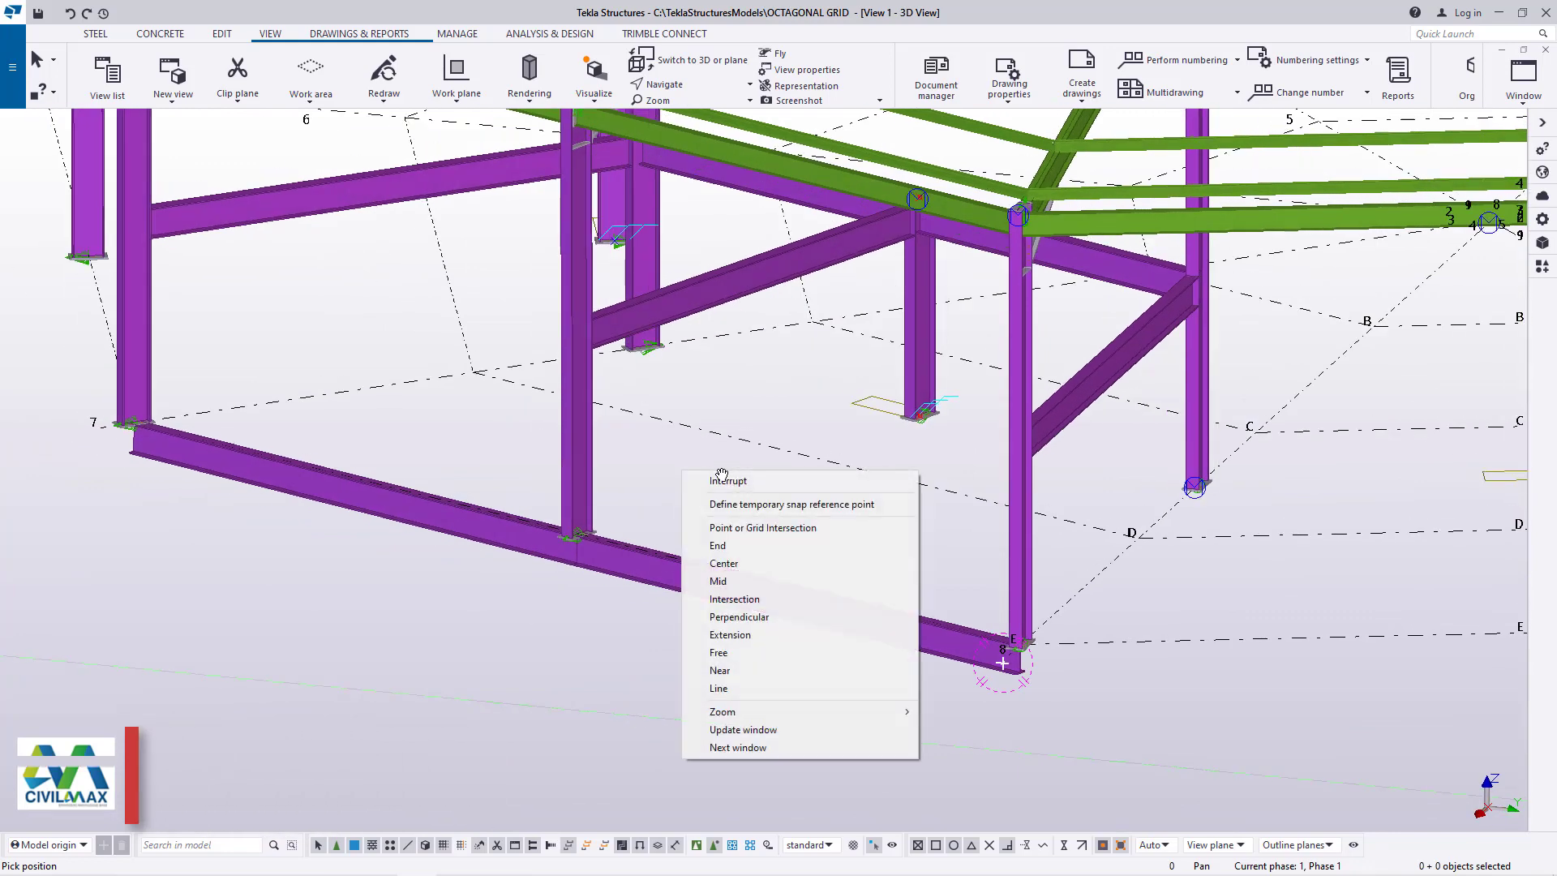
left_click(724, 480)
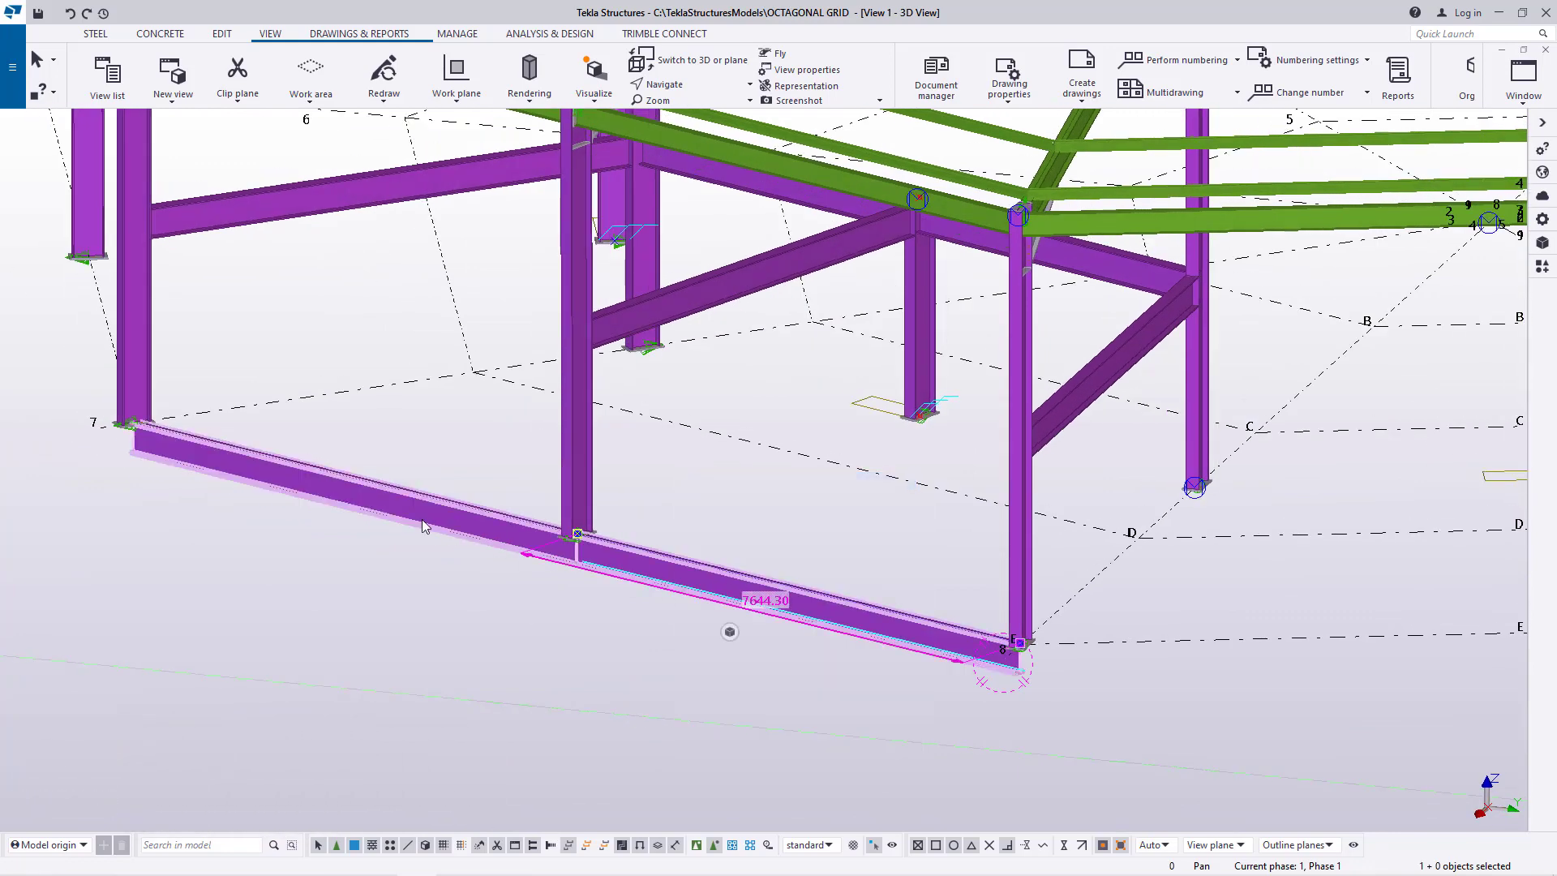
right_click(451, 449)
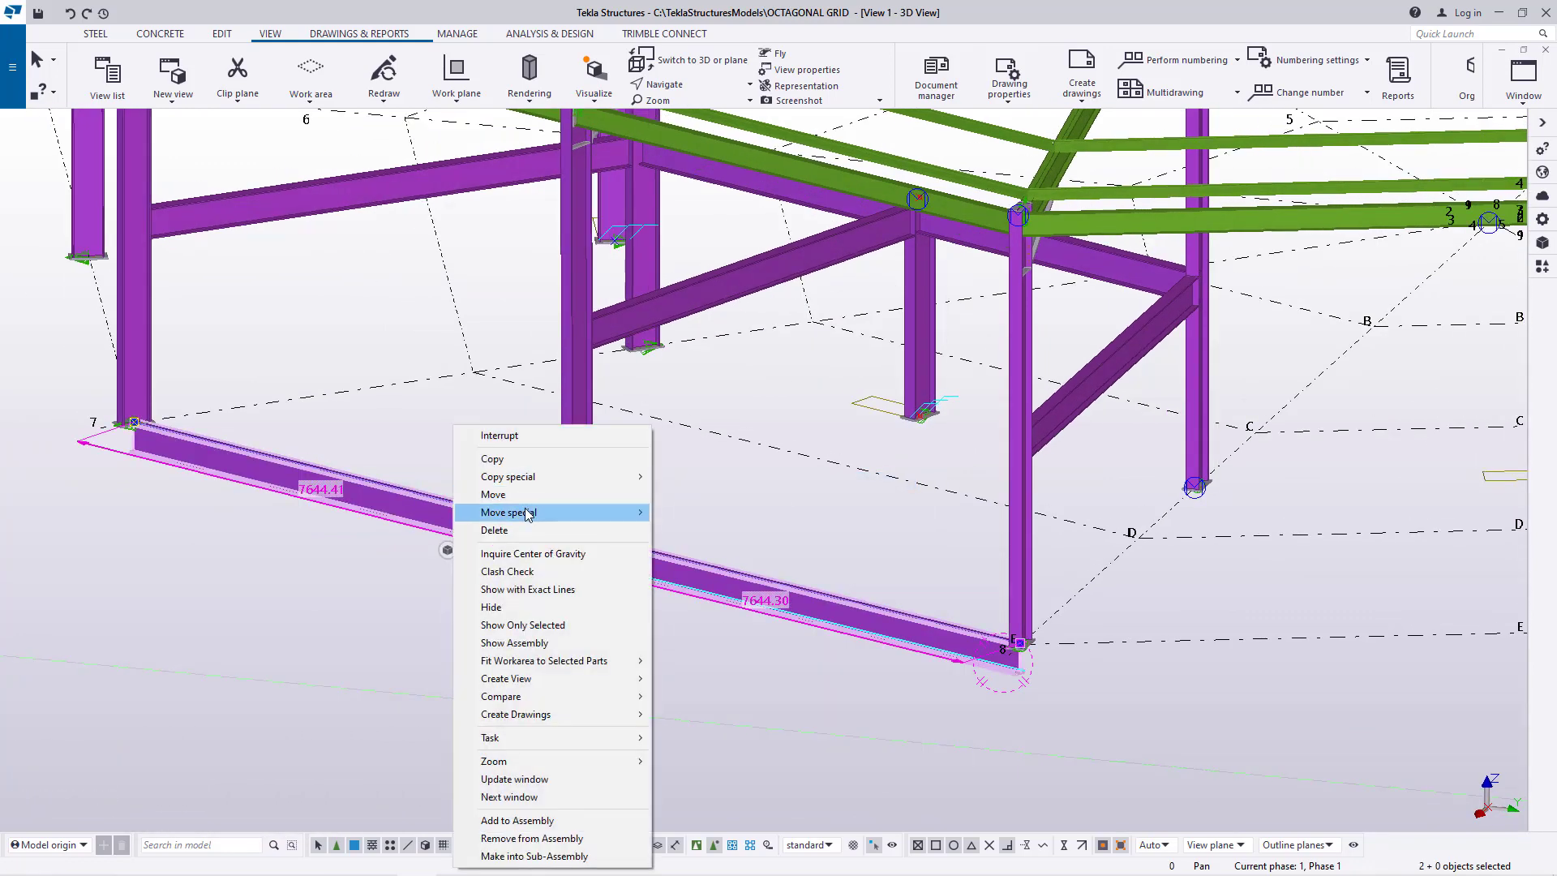
mouse_move(534, 514)
mouse_move(566, 483)
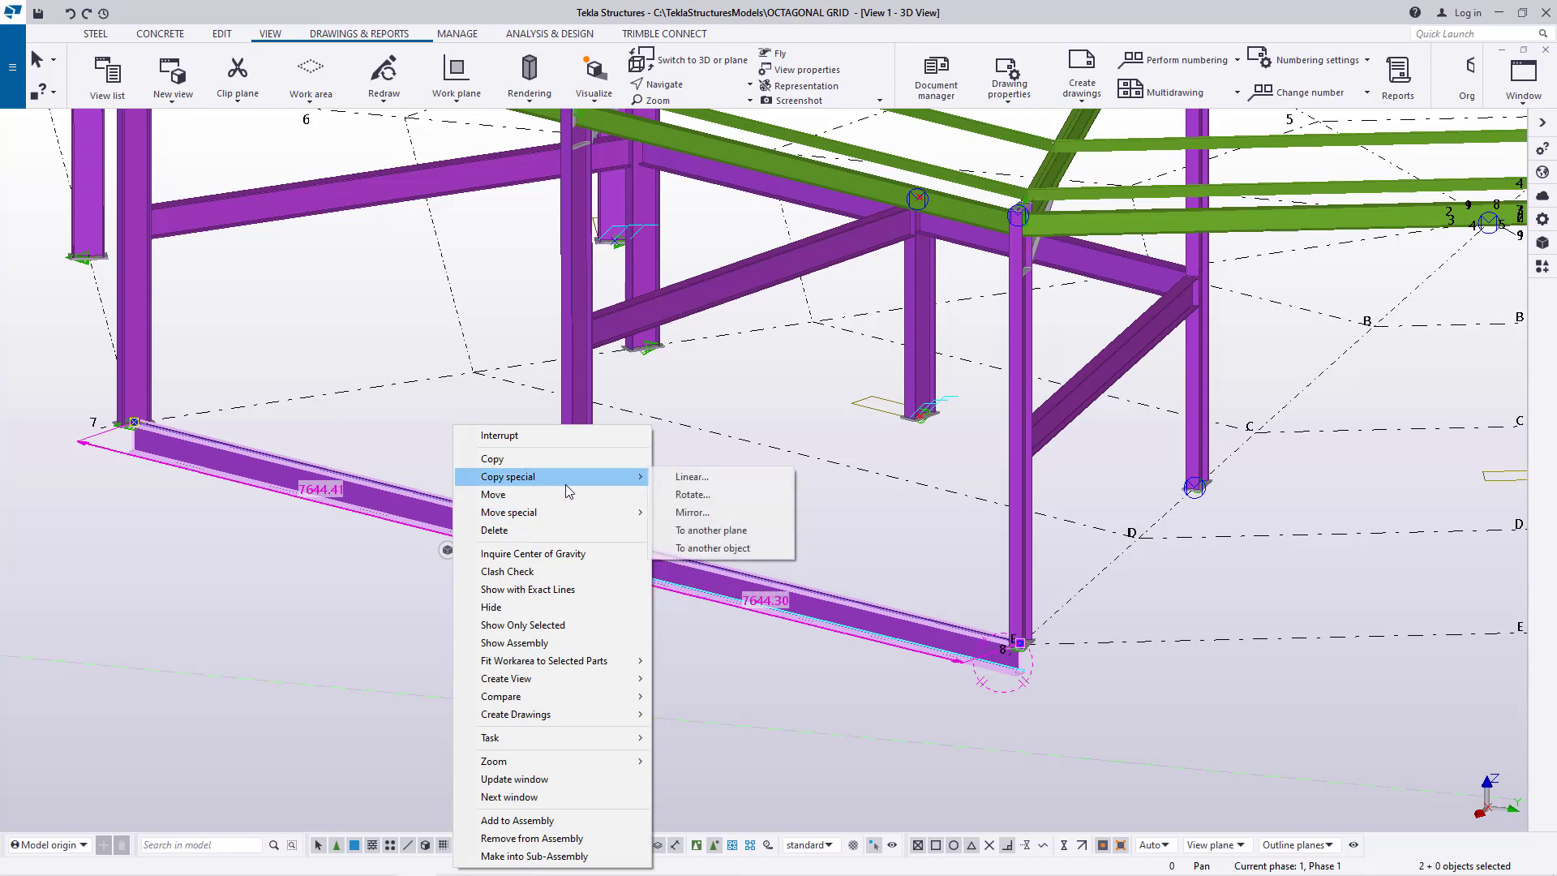
left_click(692, 478)
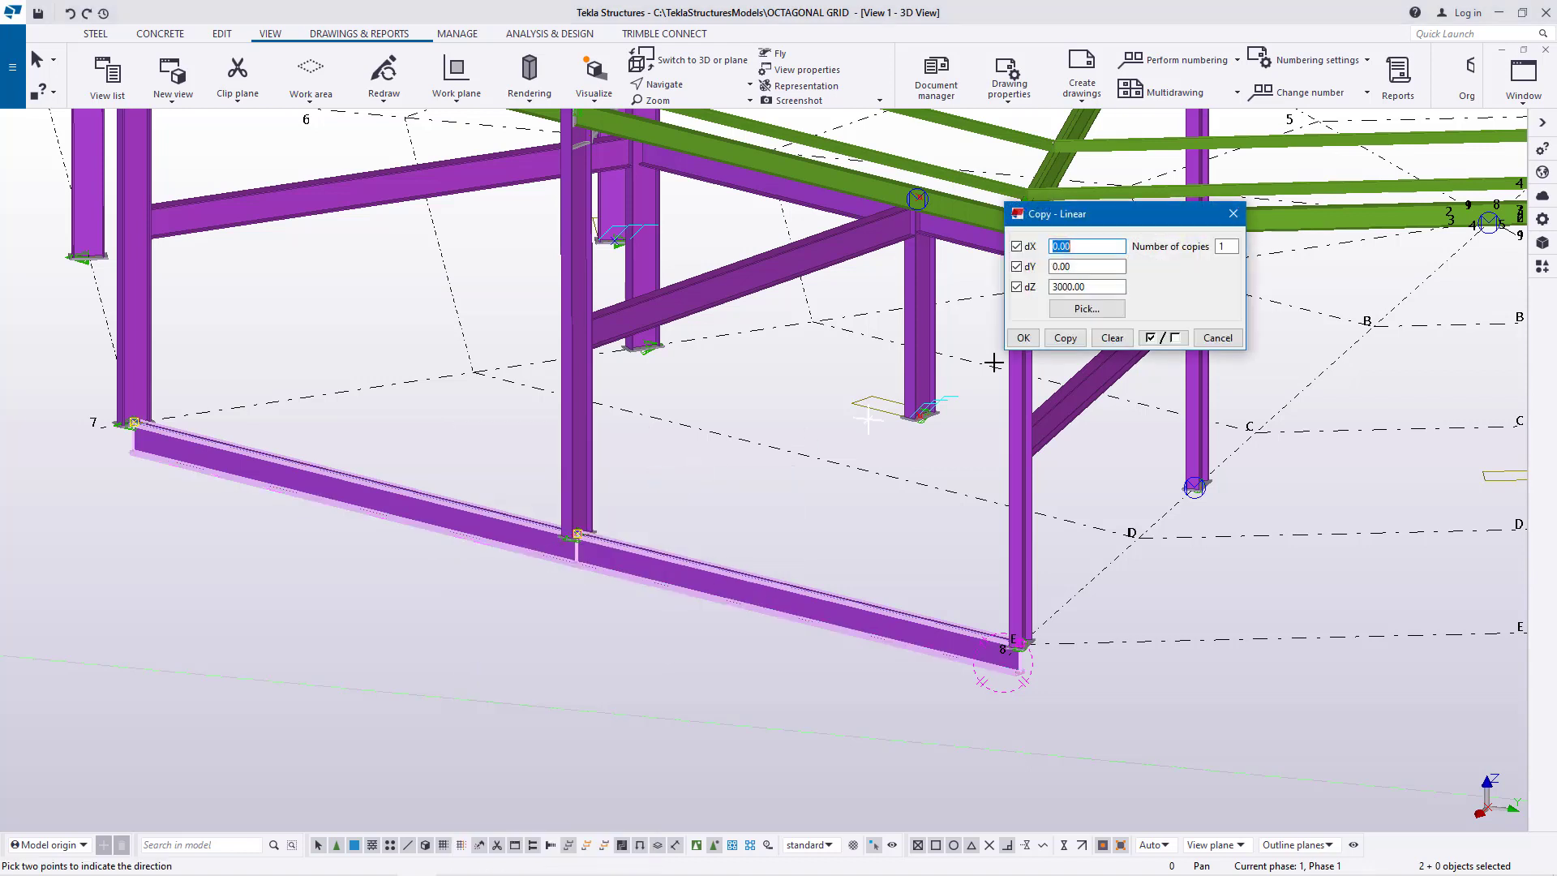
left_click(1065, 338)
left_click(1217, 337)
- Delete the two original base-level beams between grid lines 7 and 8
right_click(851, 350)
left_click(892, 362)
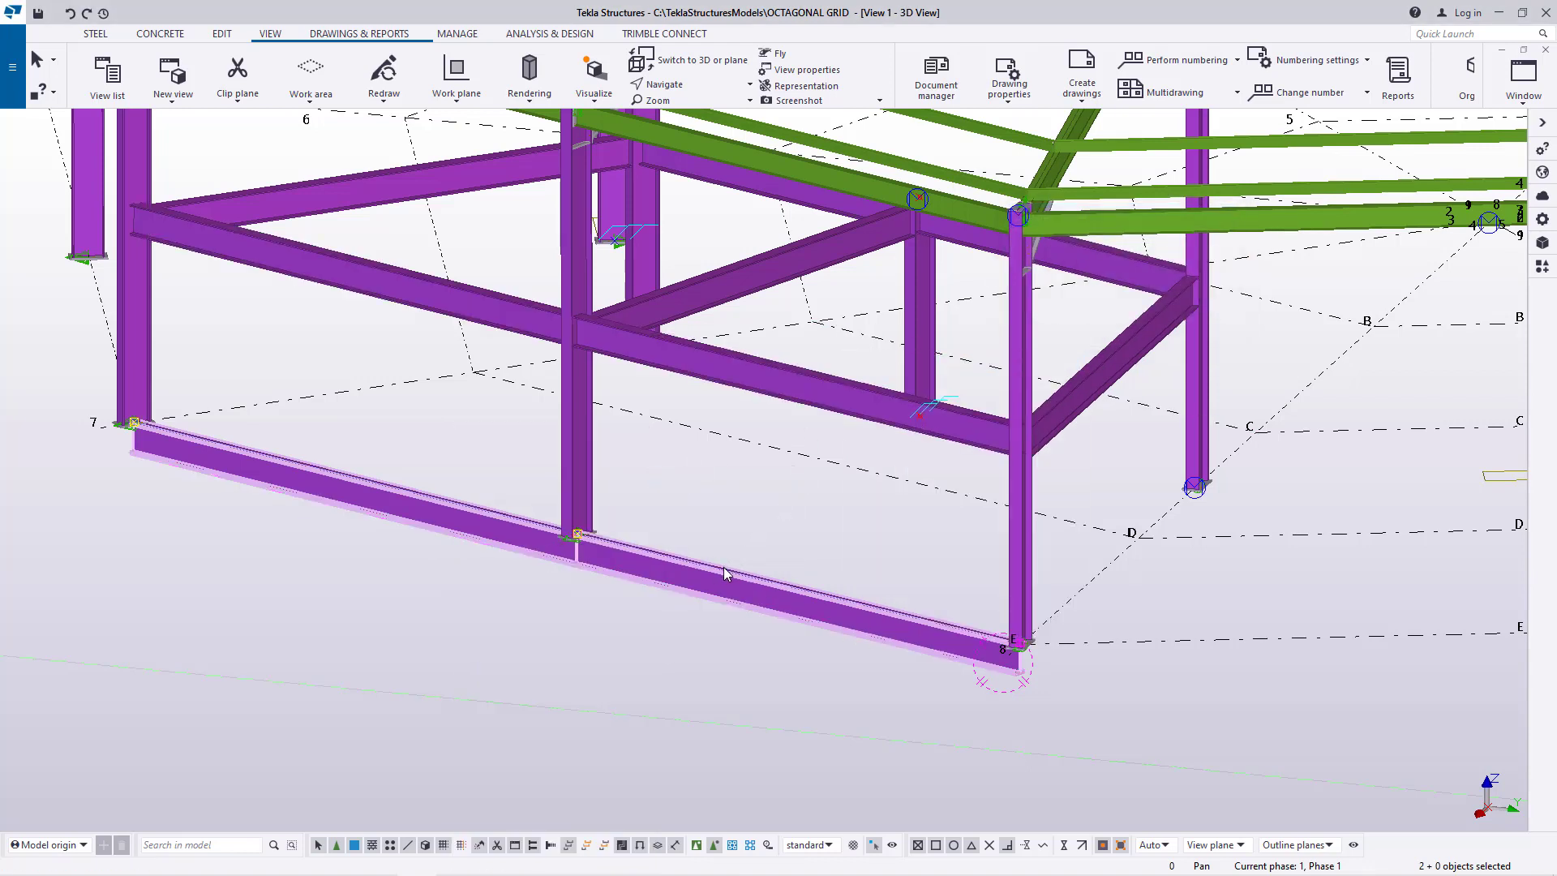
key("Delete")
- Move the two raised outer beams between grid lines 7 and 8 linearly by dZ -80
left_click(699, 381)
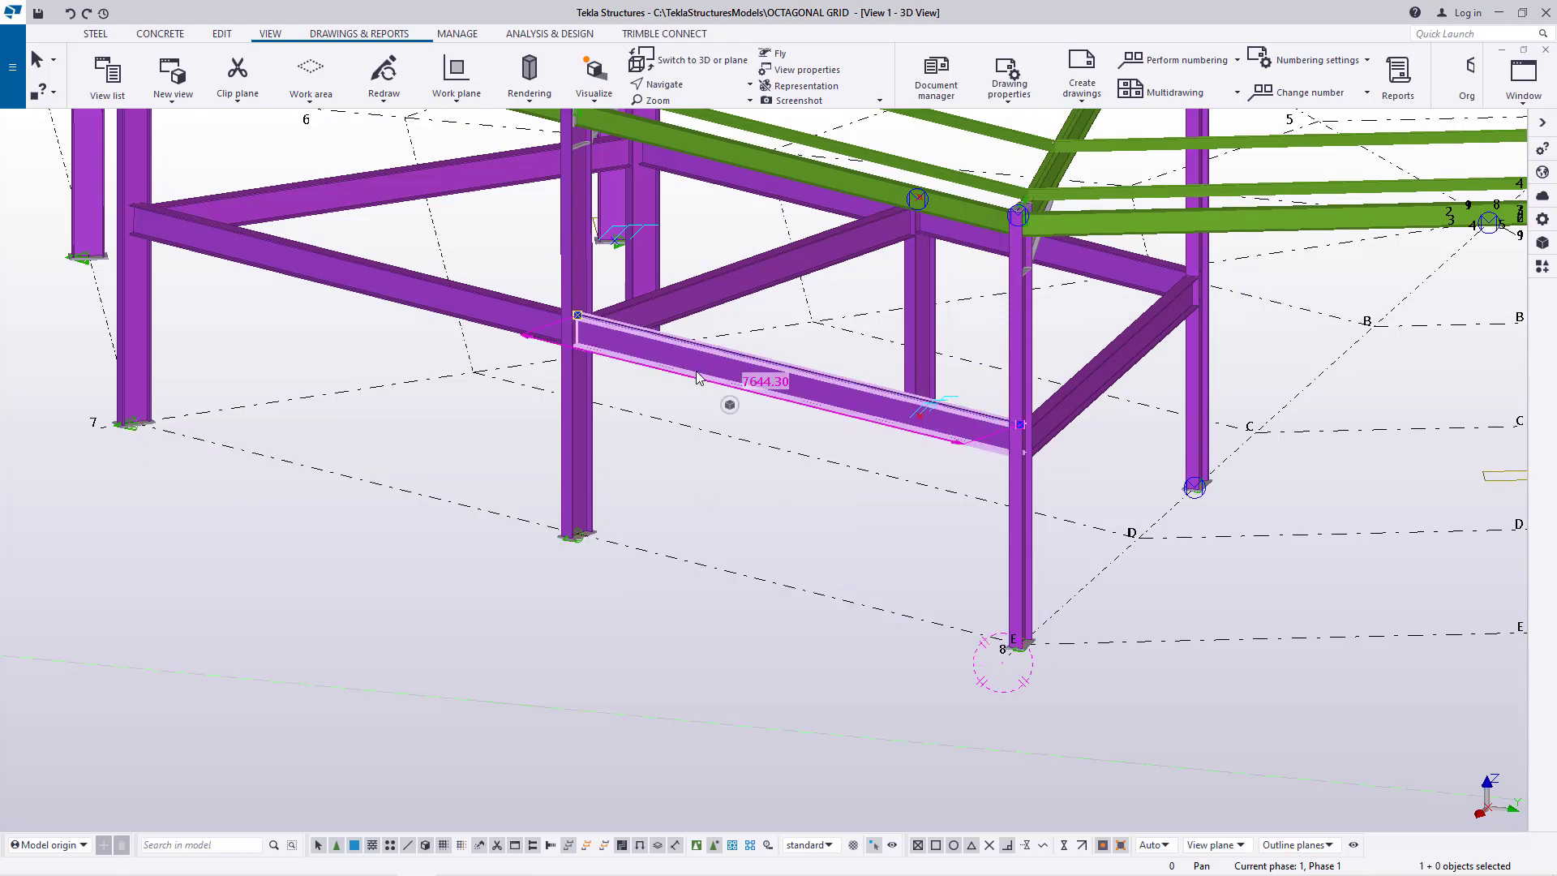
right_click(370, 286)
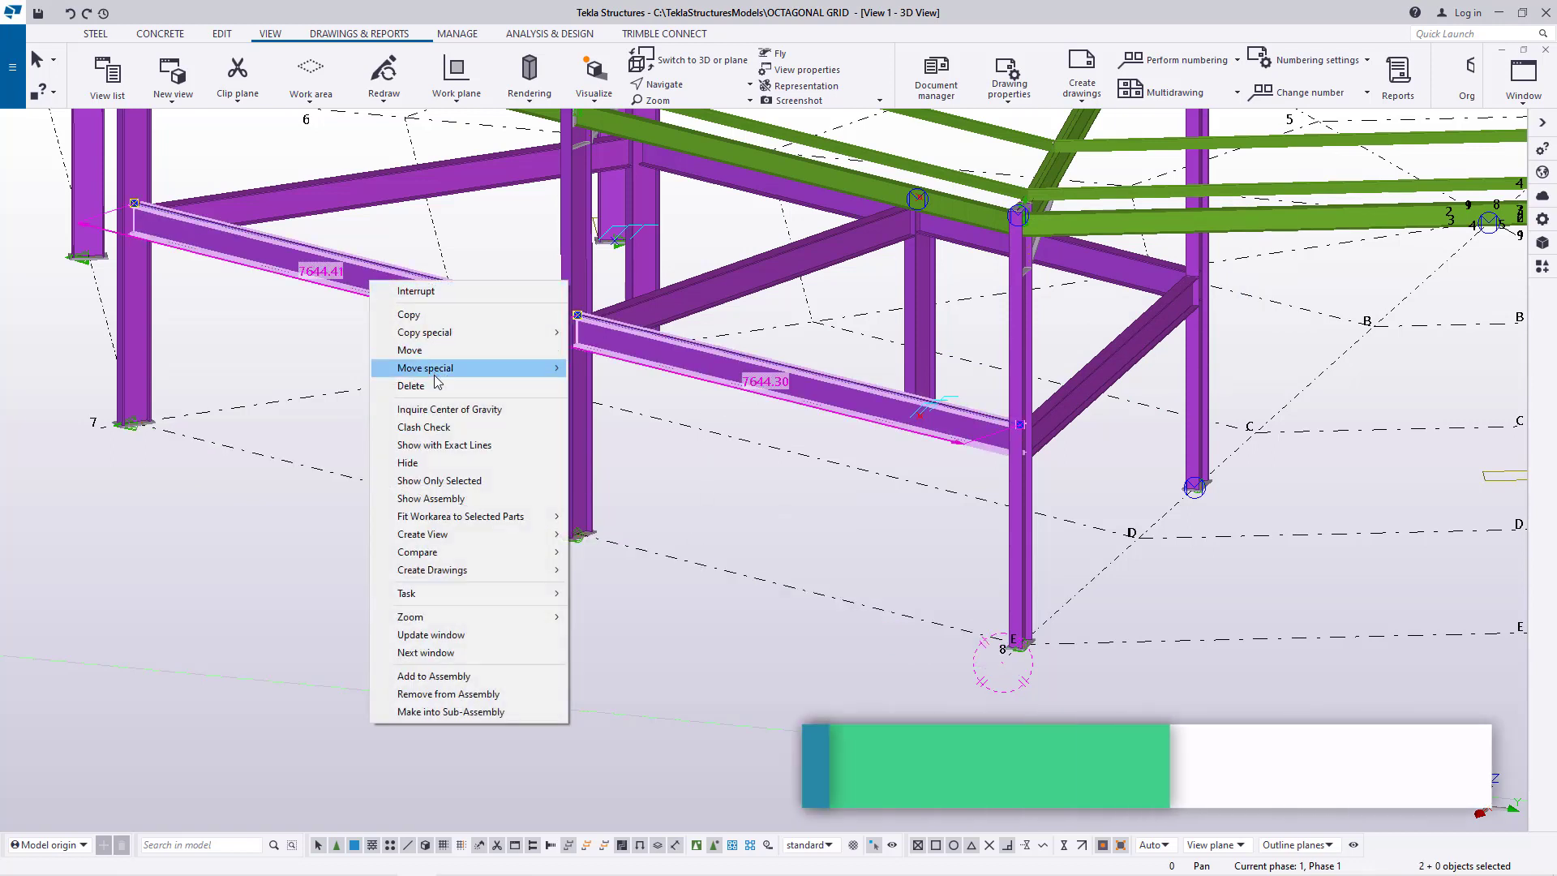
mouse_move(447, 371)
left_click(608, 368)
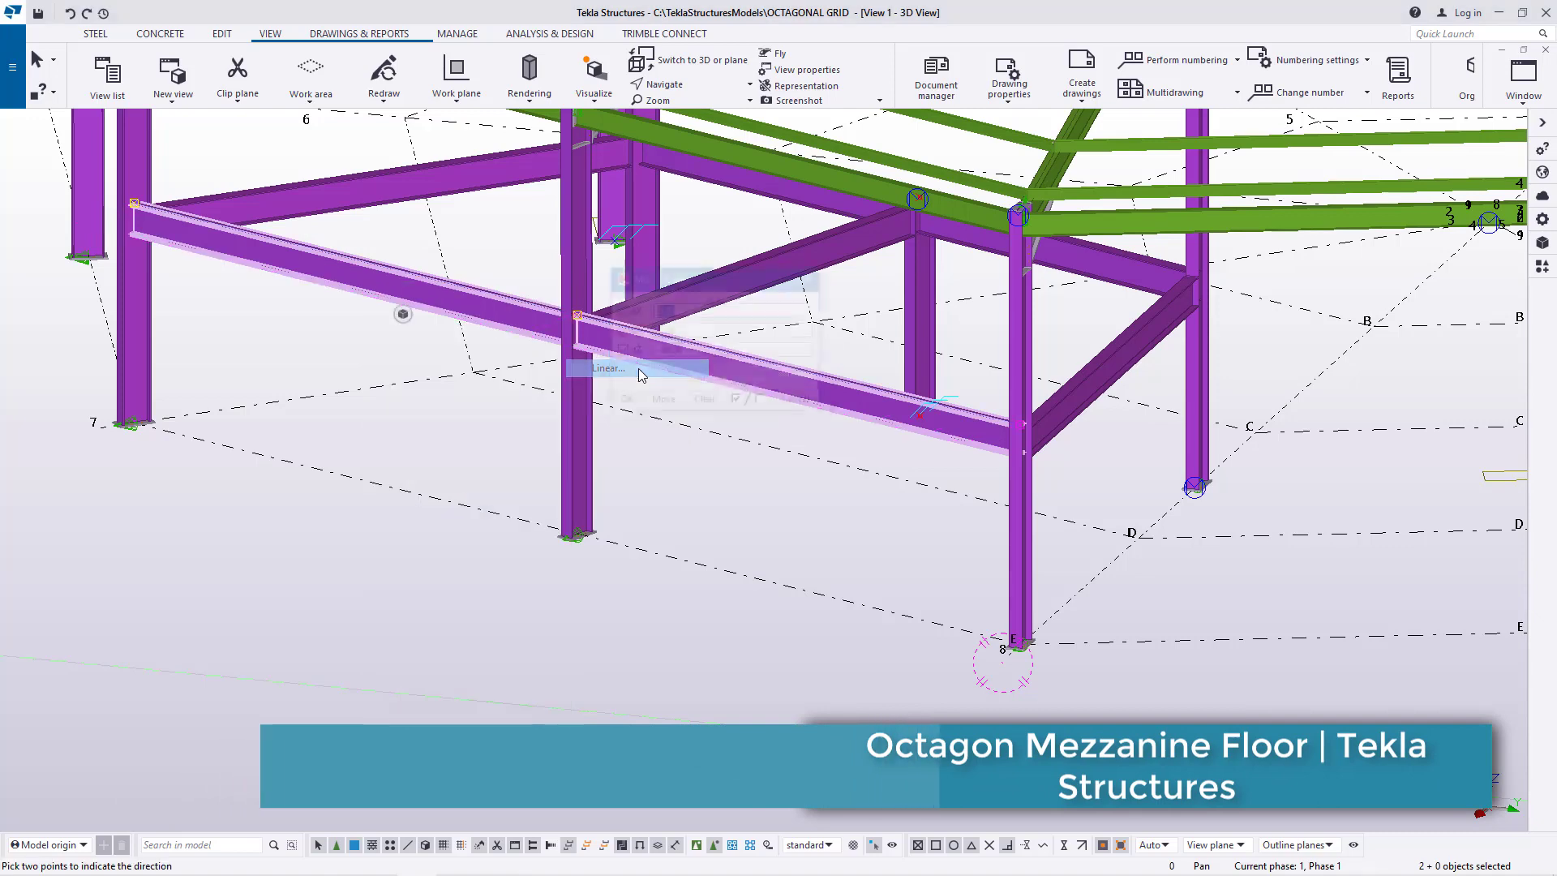
left_click(661, 410)
left_click(631, 407)
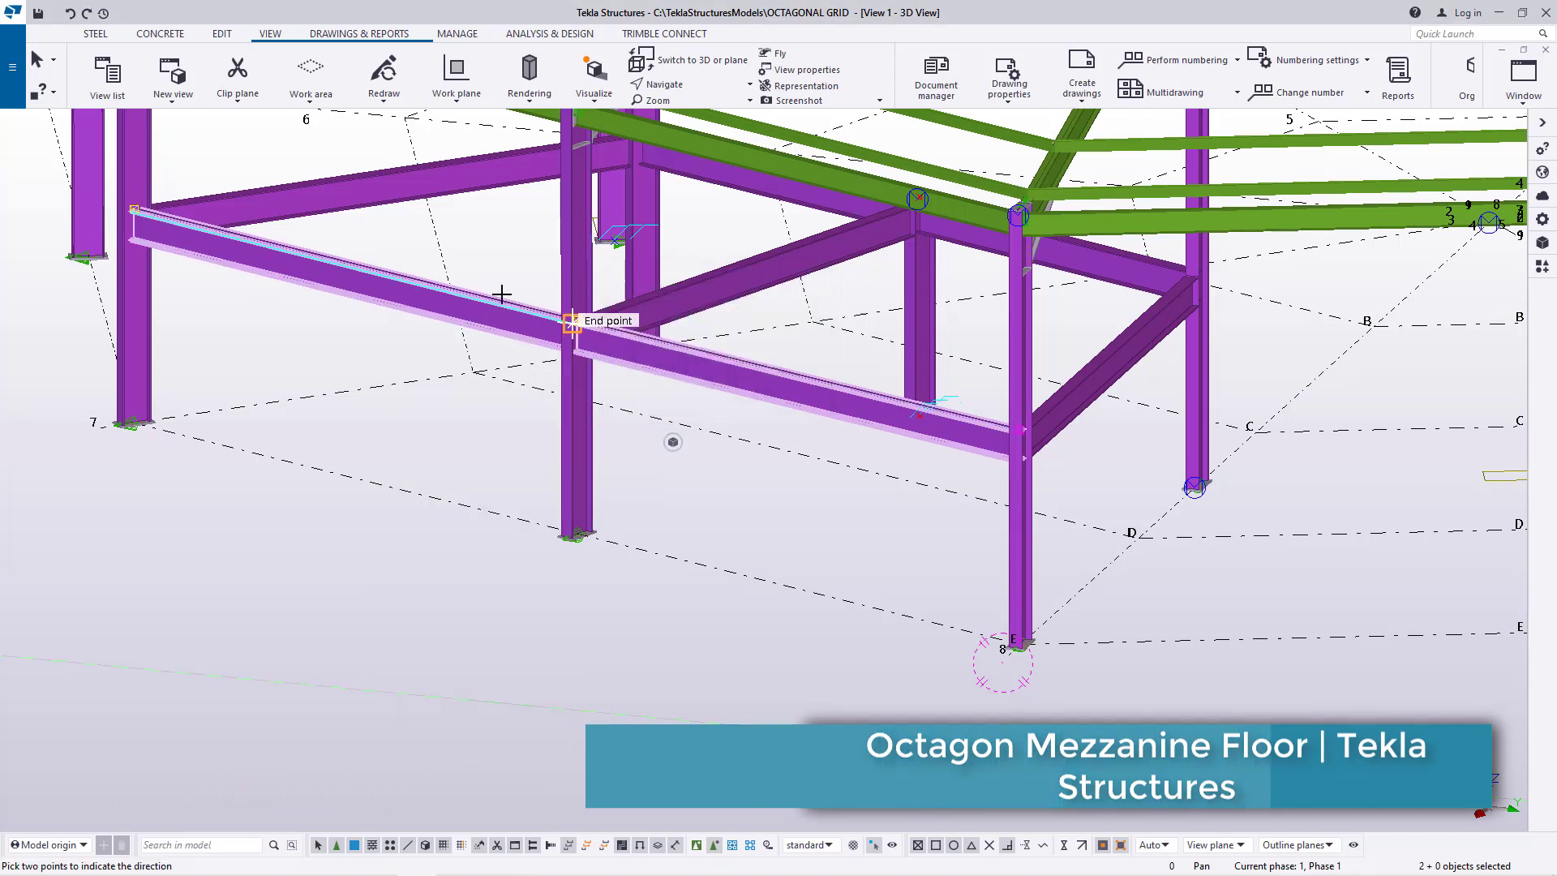
right_click(501, 263)
left_click(516, 273)
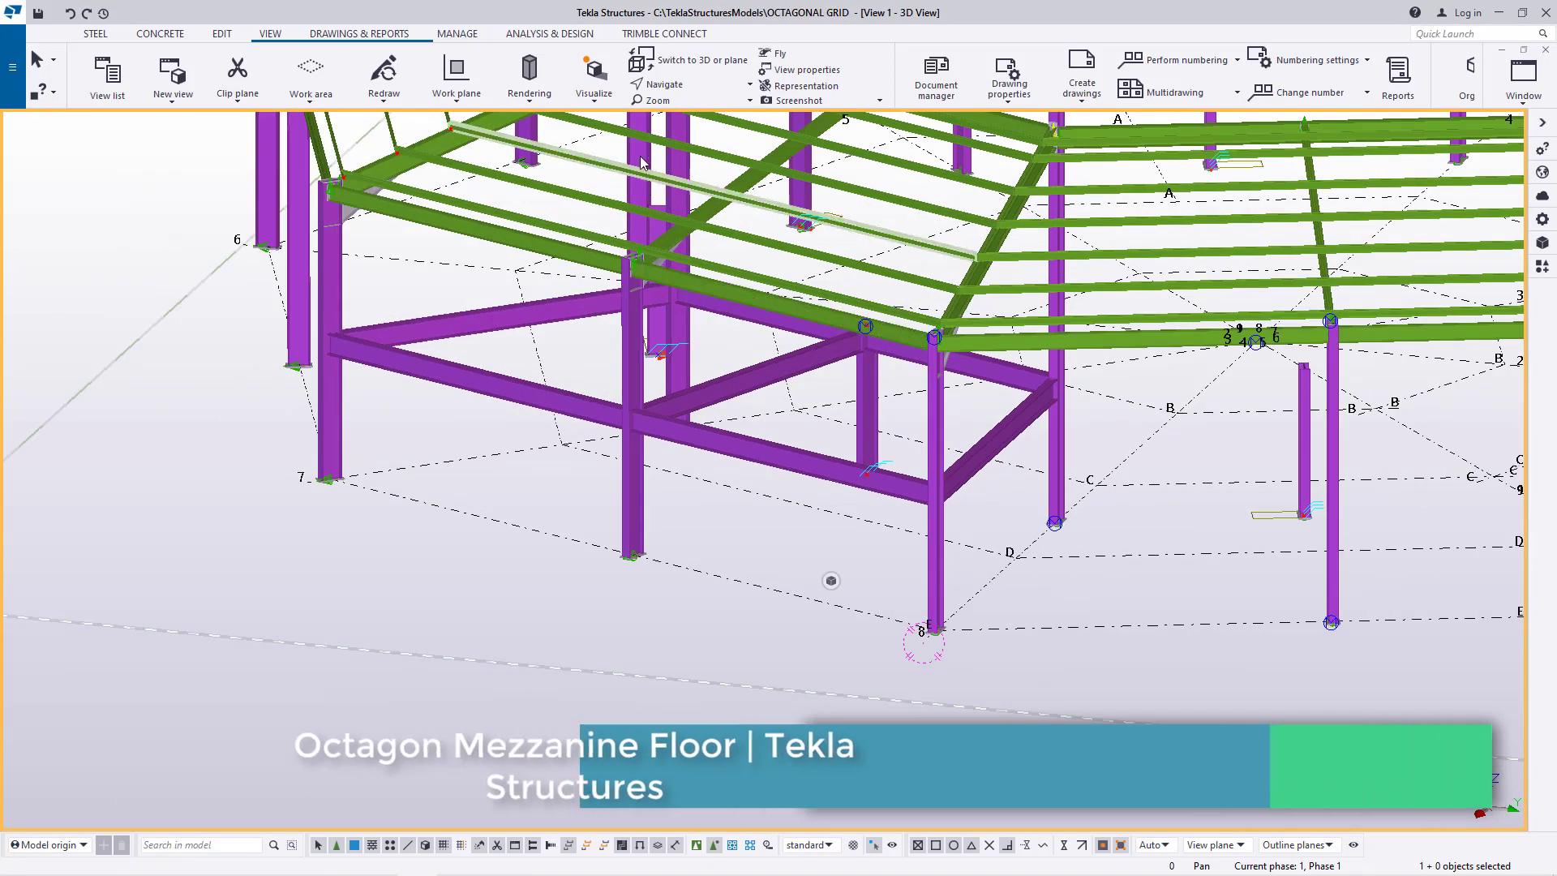
left_click(665, 85)
left_click(691, 112)
left_click_drag(667, 459, 800, 417)
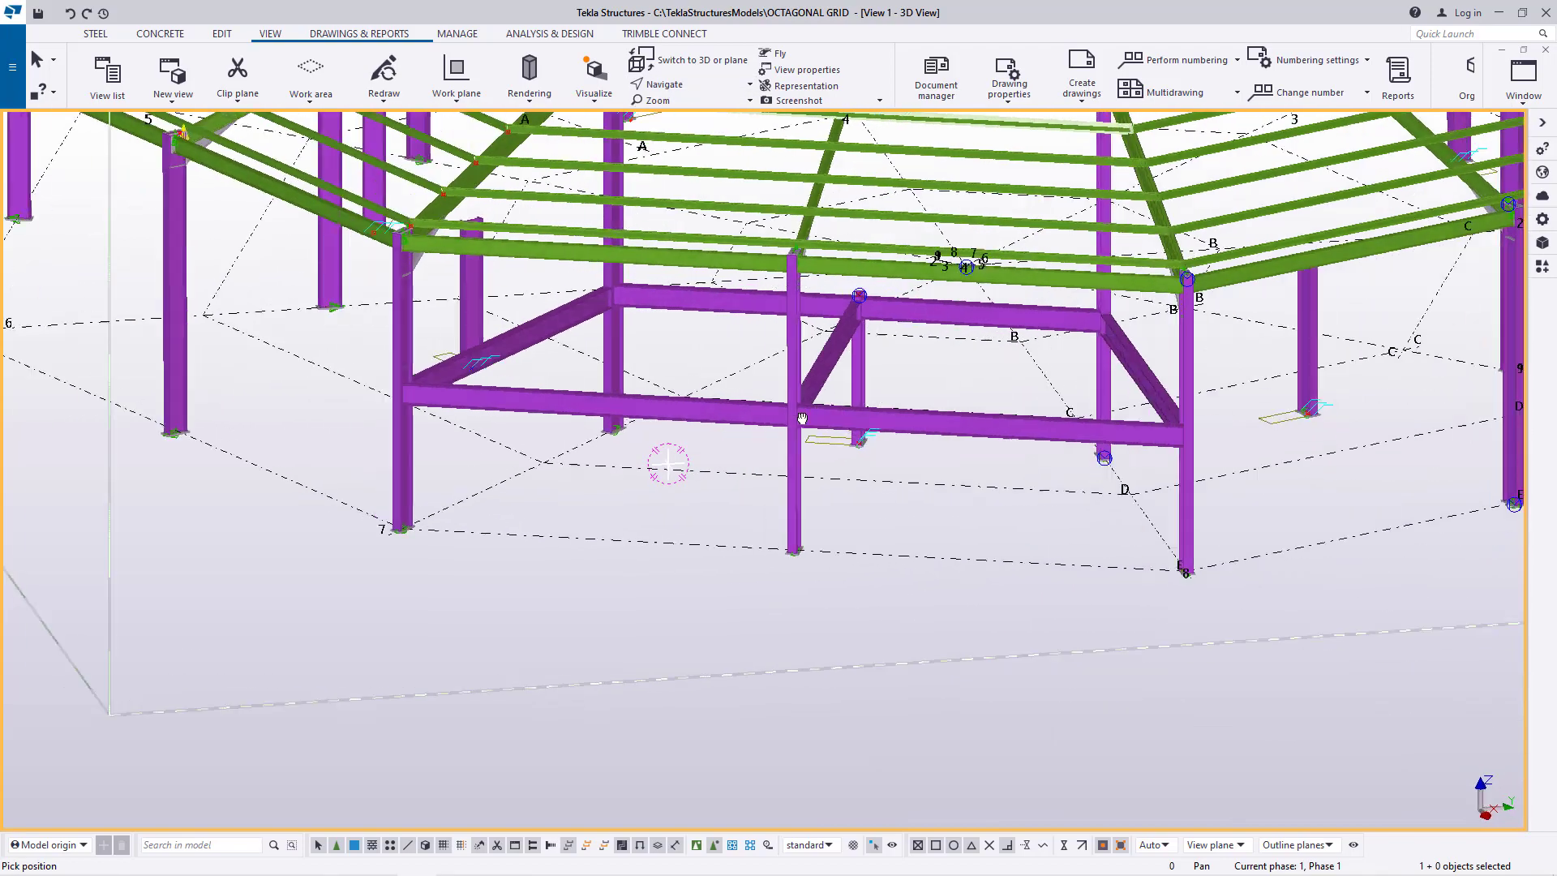
scroll(522, 549, "down", 4)
left_click_drag(705, 411, 707, 454)
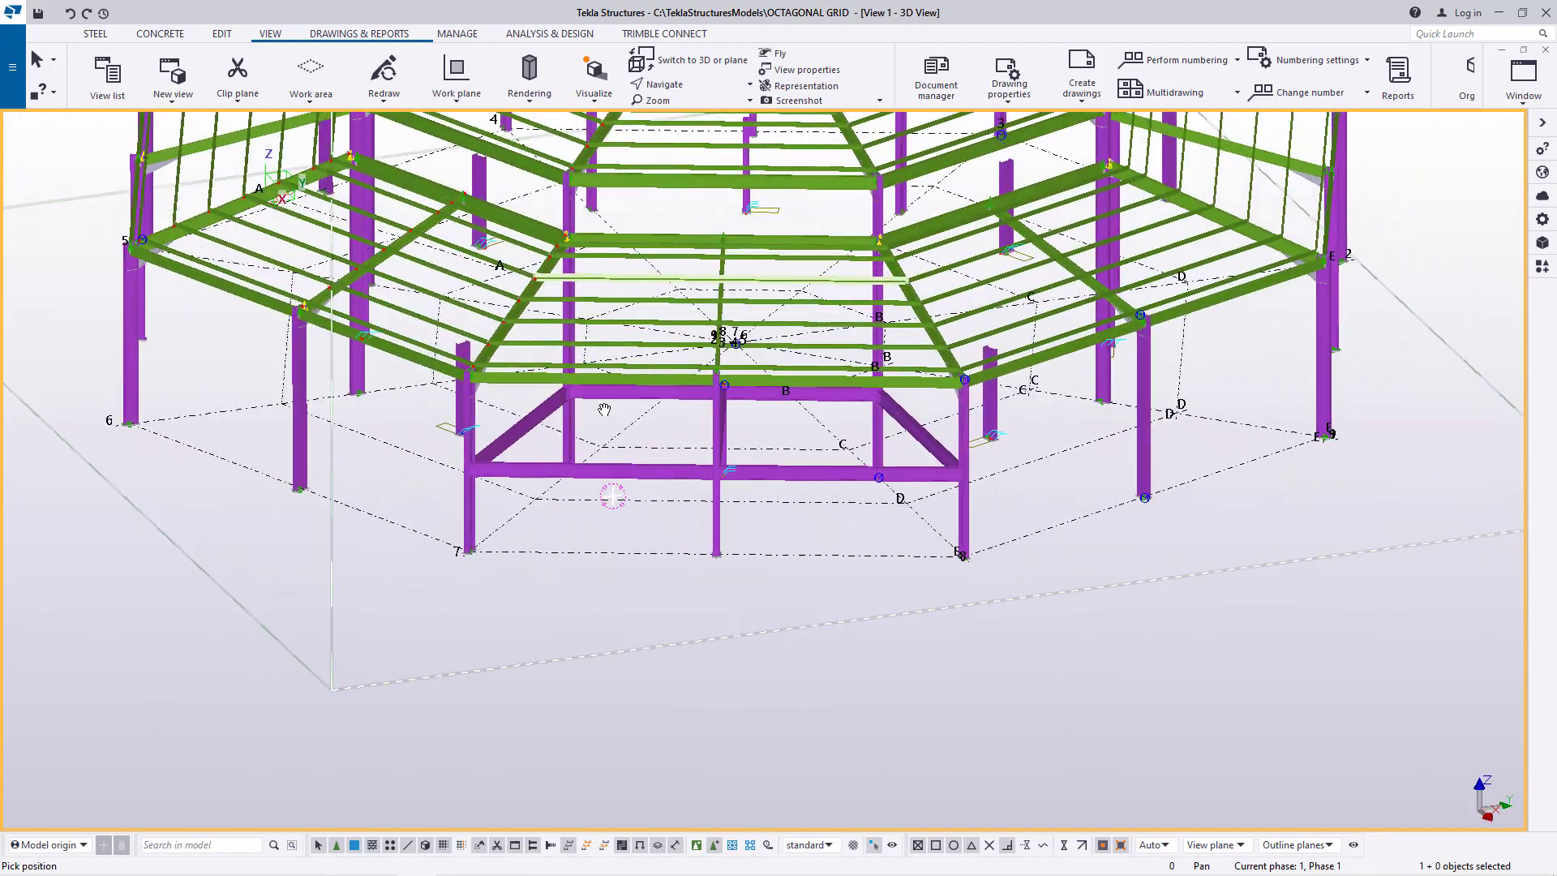
- Examine the raised mezzanine beams between grid lines 7 and 8 and the surrounding columns from several sides
middle_click_drag(799, 403, 652, 428, "ctrl")
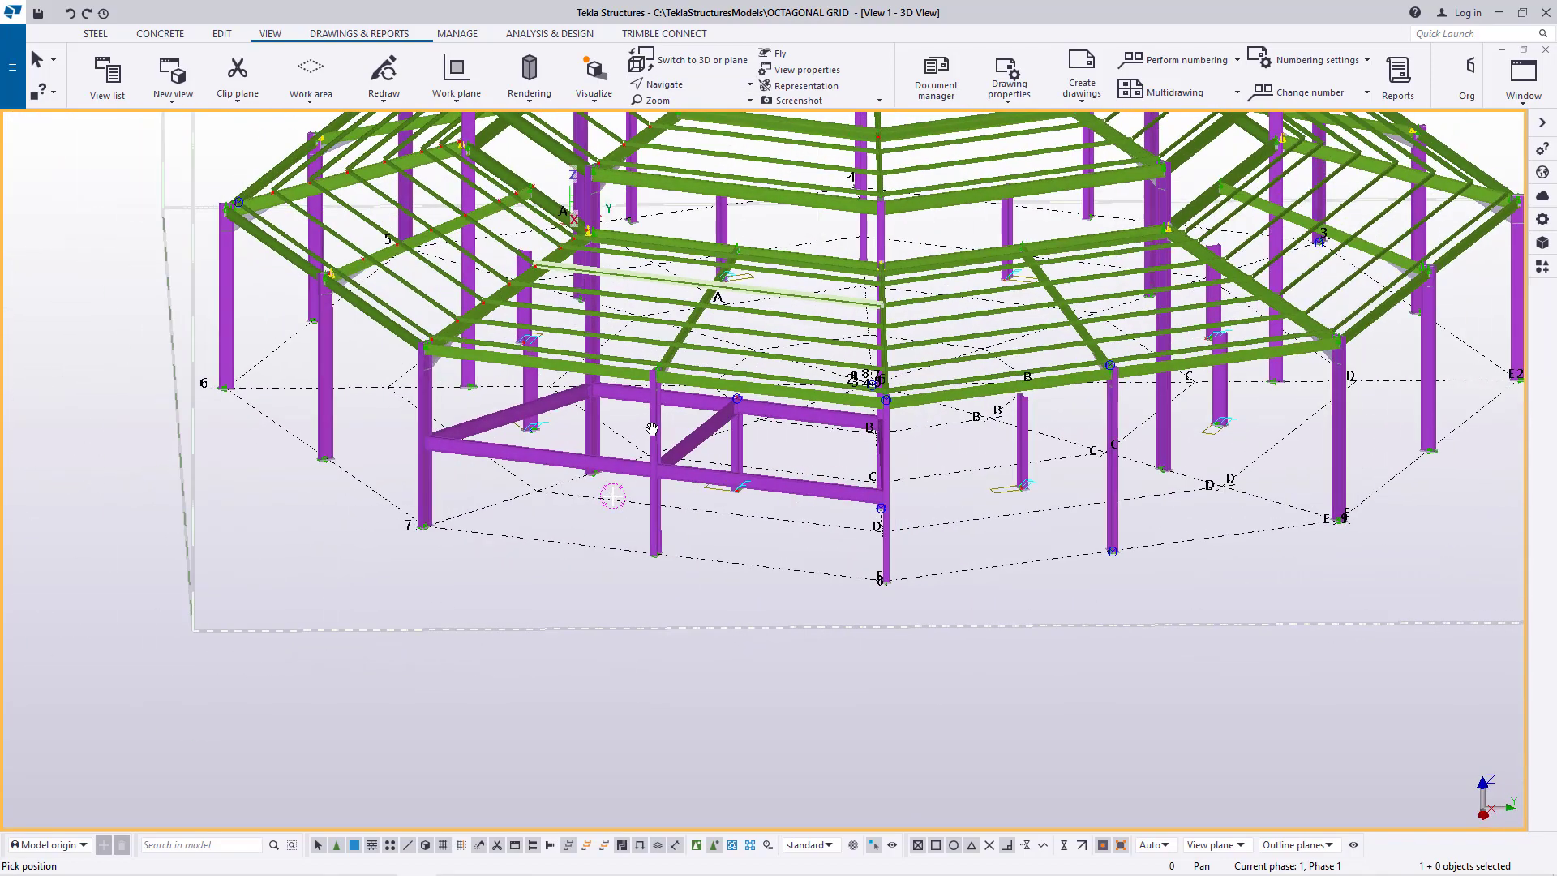
scroll(789, 446, "down", 5)
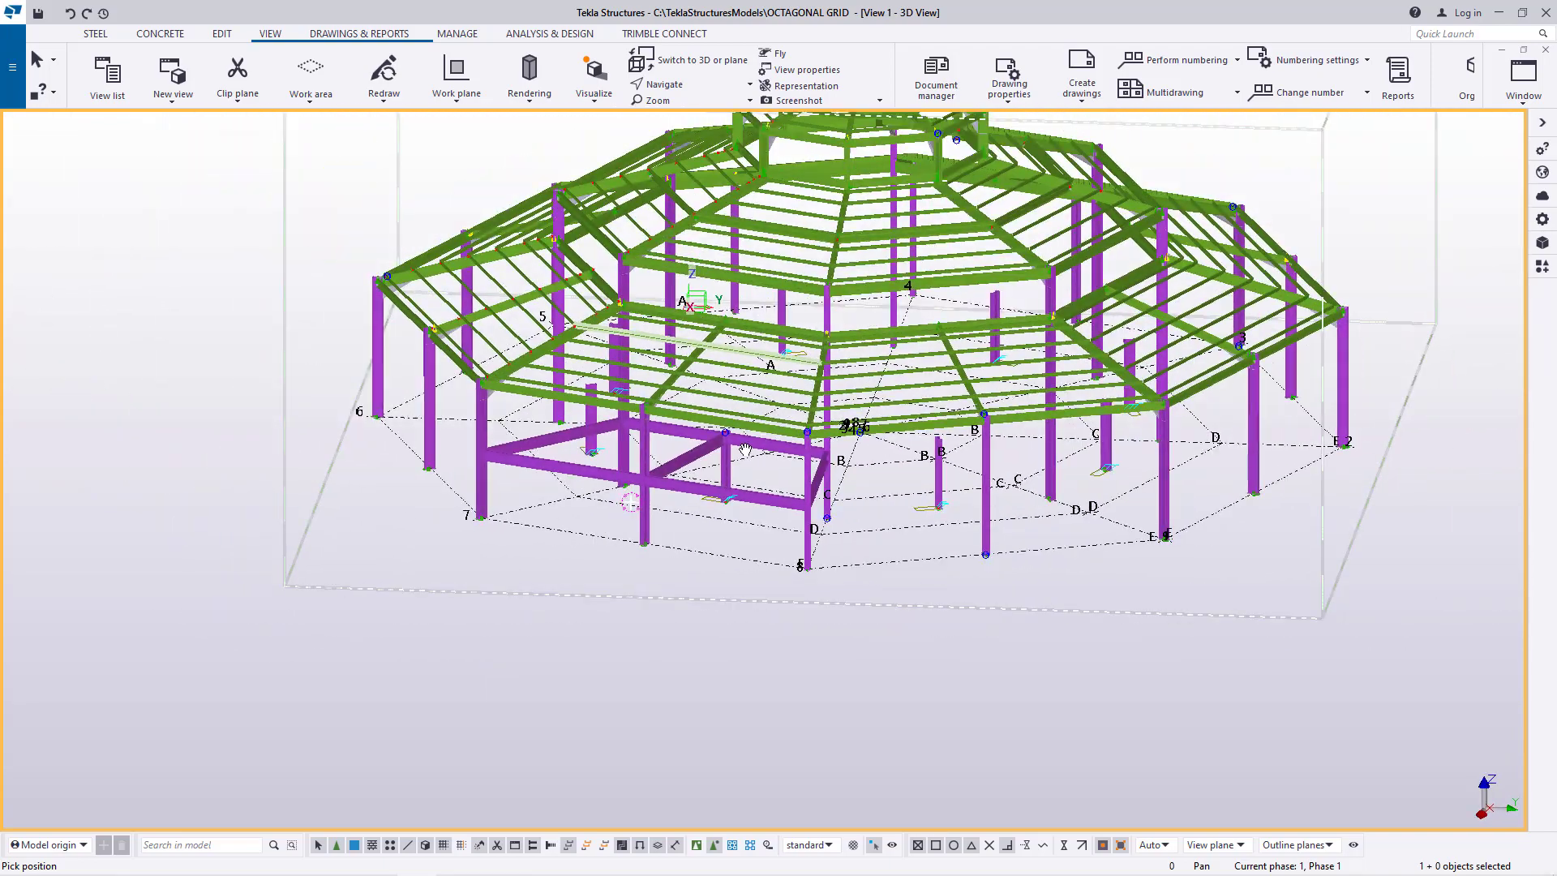
scroll(775, 442, "up", 6)
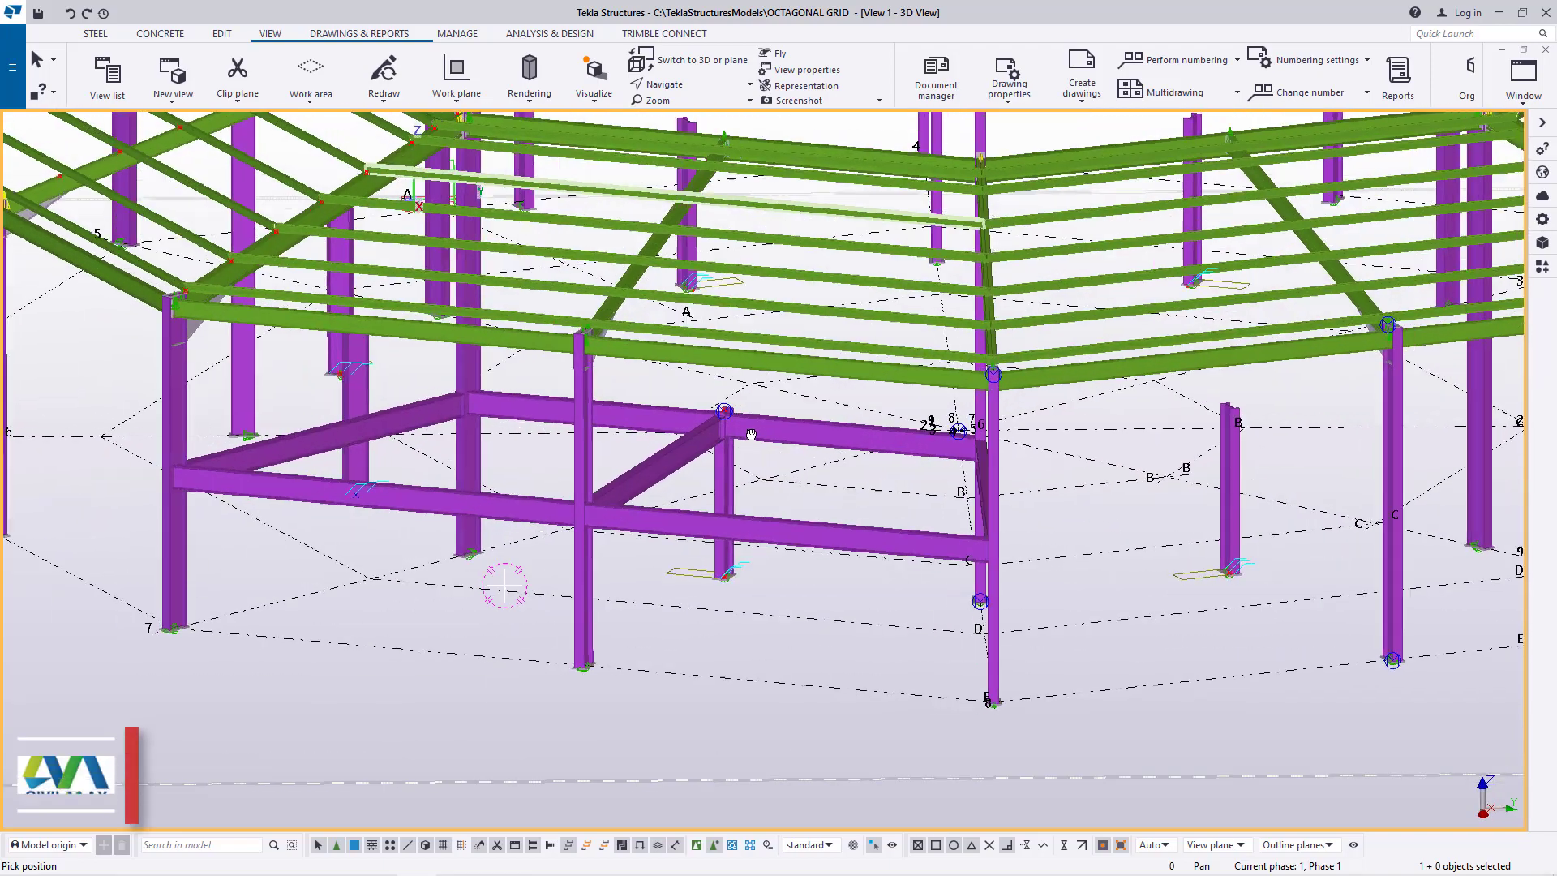
mouse_move(757, 428)
middle_mouse_down("ctrl")
mouse_move(771, 453)
mouse_move(748, 477)
mouse_move(964, 504)
middle_mouse_up("ctrl")
scroll(771, 444, "down", 5)
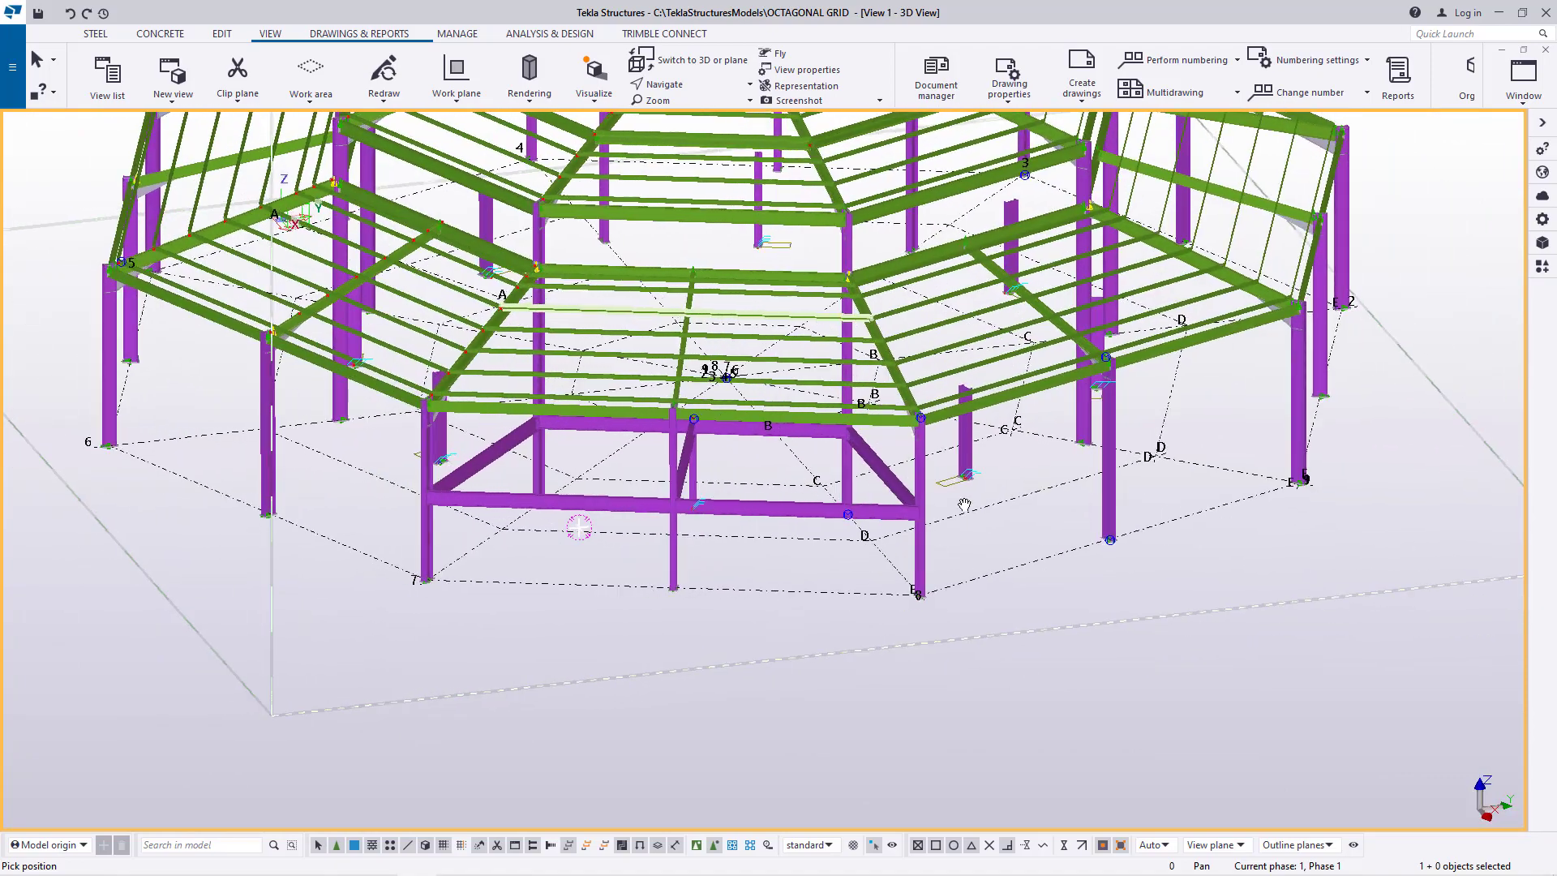
right_click(612, 569)
left_click(637, 580)
- Start a full-circle Polar Array of 8 equally distributed objects with the raised inner beam between grid lines 7 and 8
scroll(711, 207, "up", 2)
left_click(681, 85)
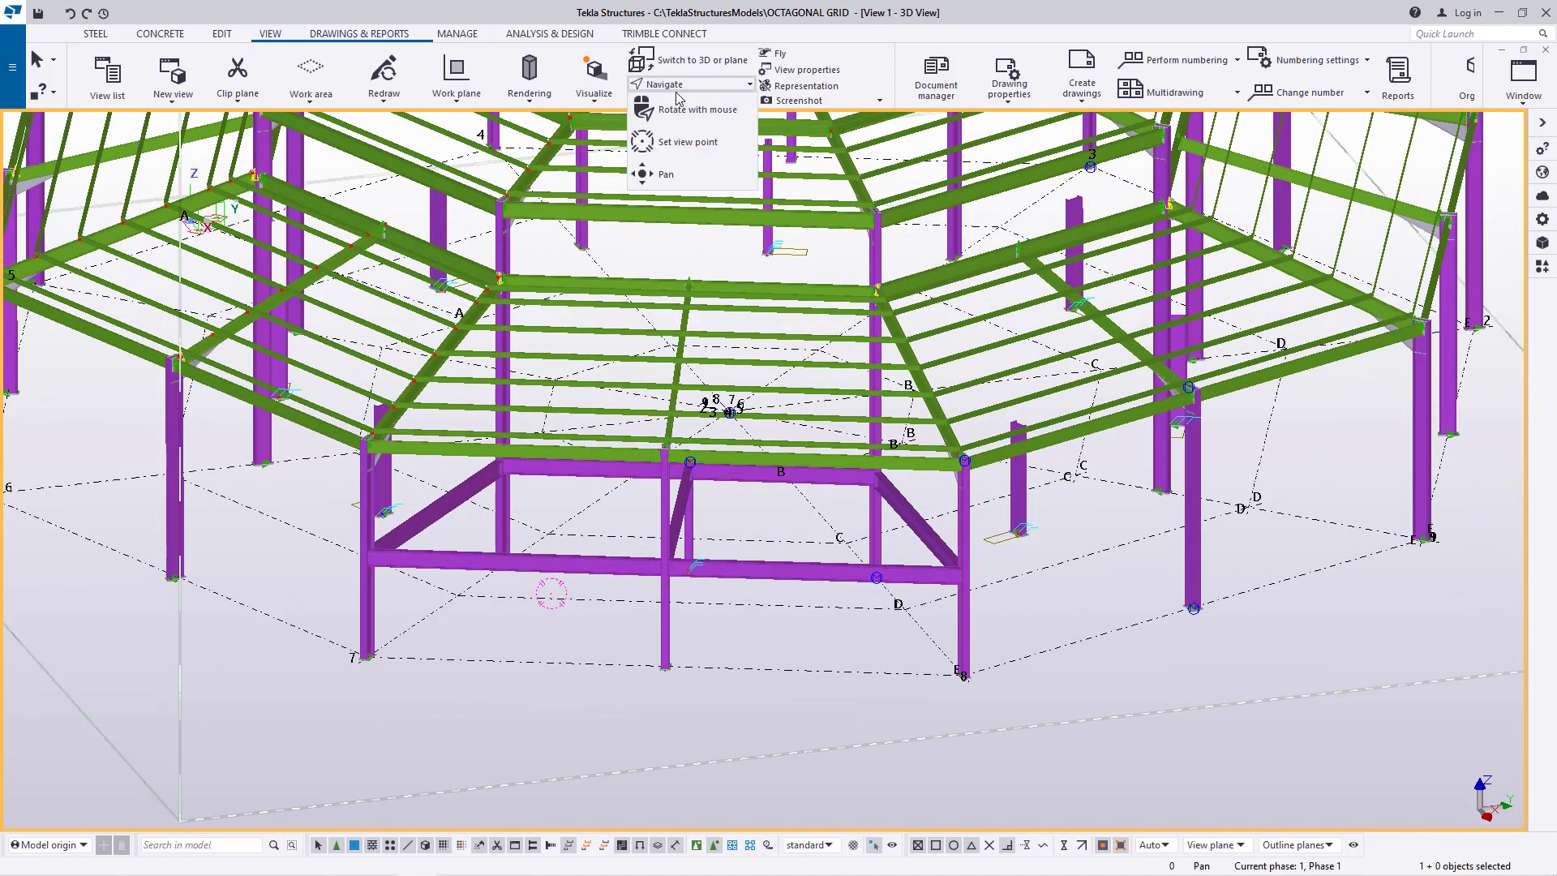
left_click(686, 142)
left_click(696, 454)
middle_click_drag(701, 485, 694, 472, "ctrl")
right_click(693, 472)
left_click(722, 488)
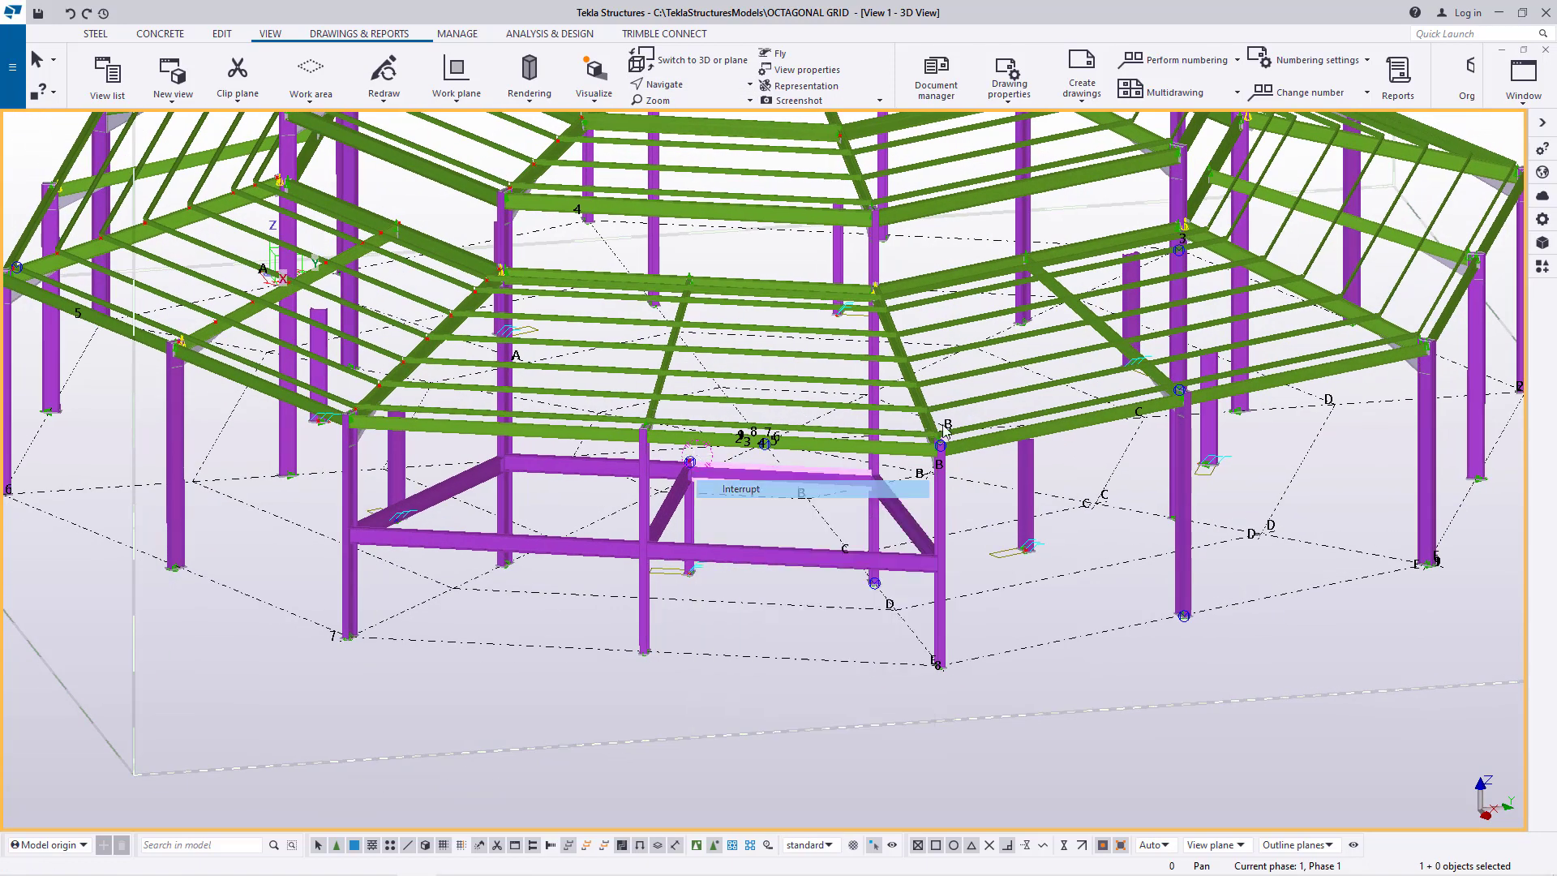
left_click(1542, 266)
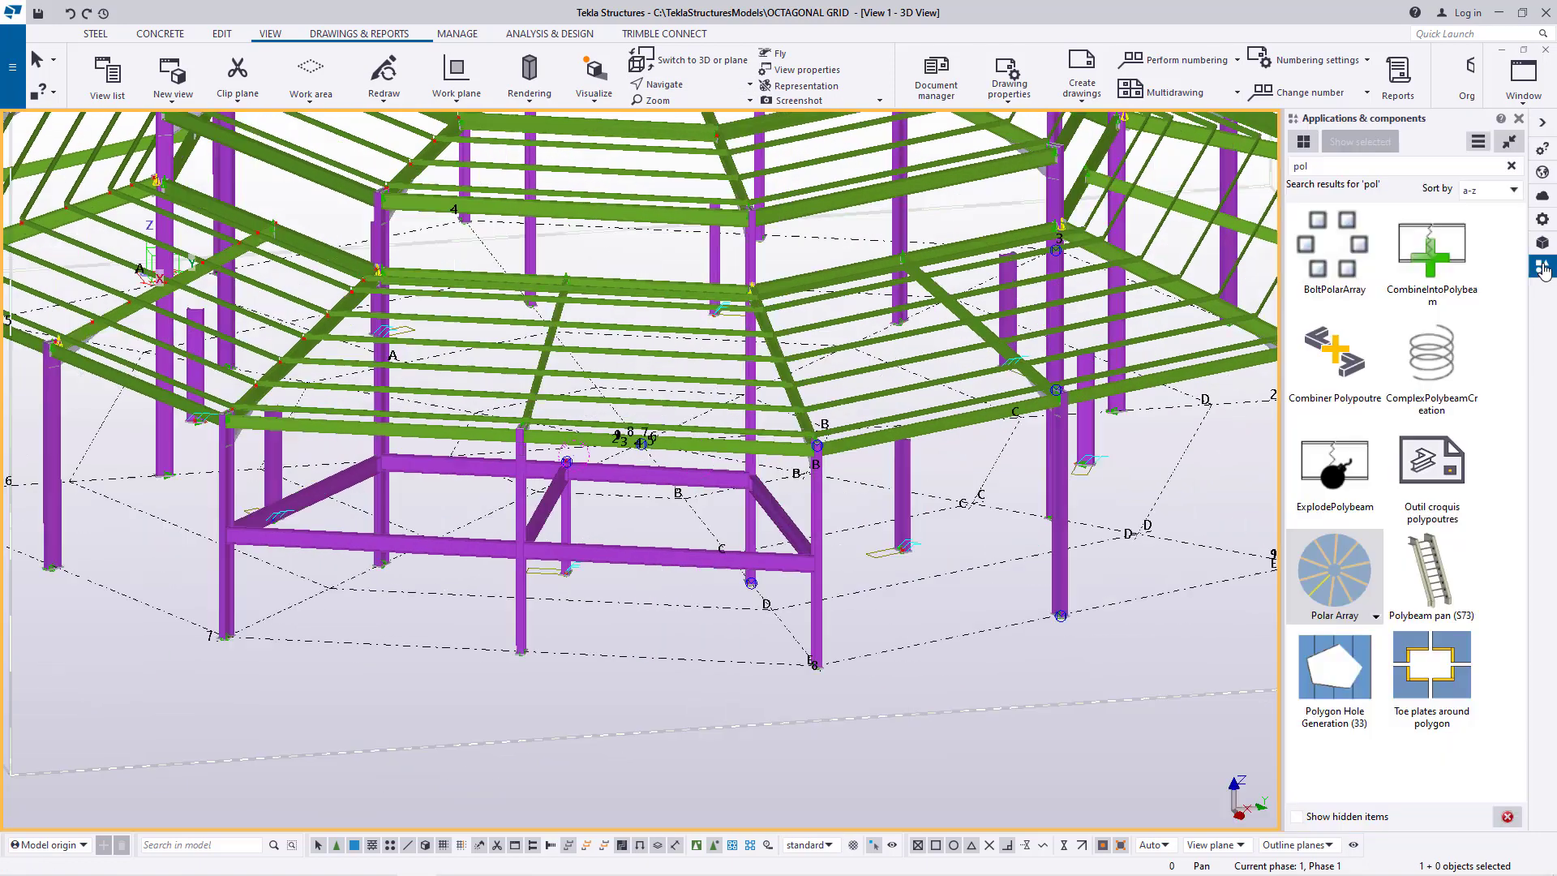
left_click(1339, 568)
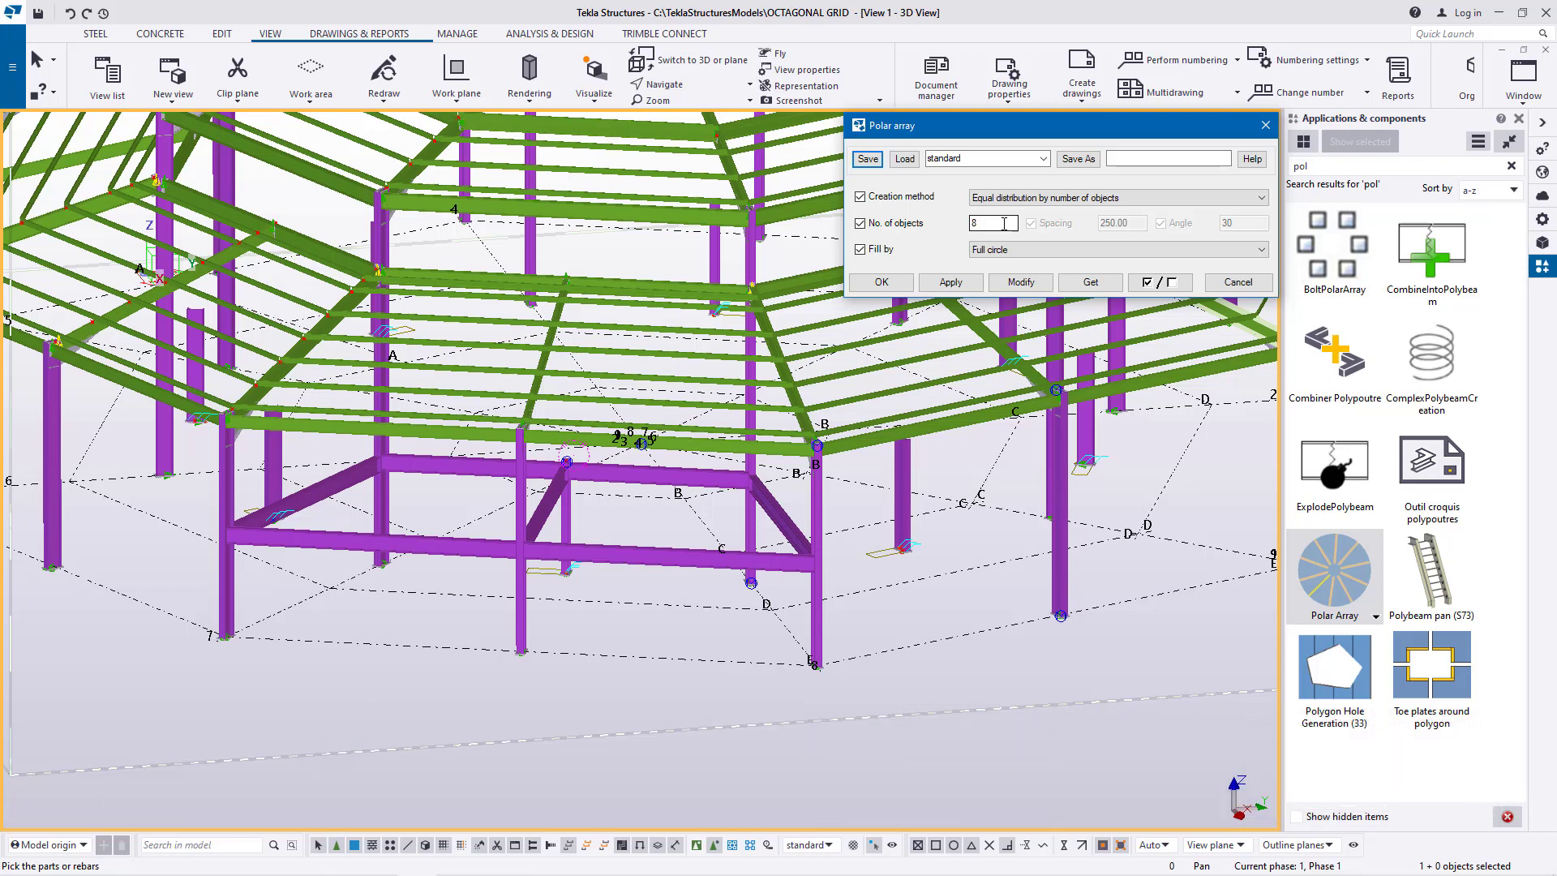
left_click(446, 468)
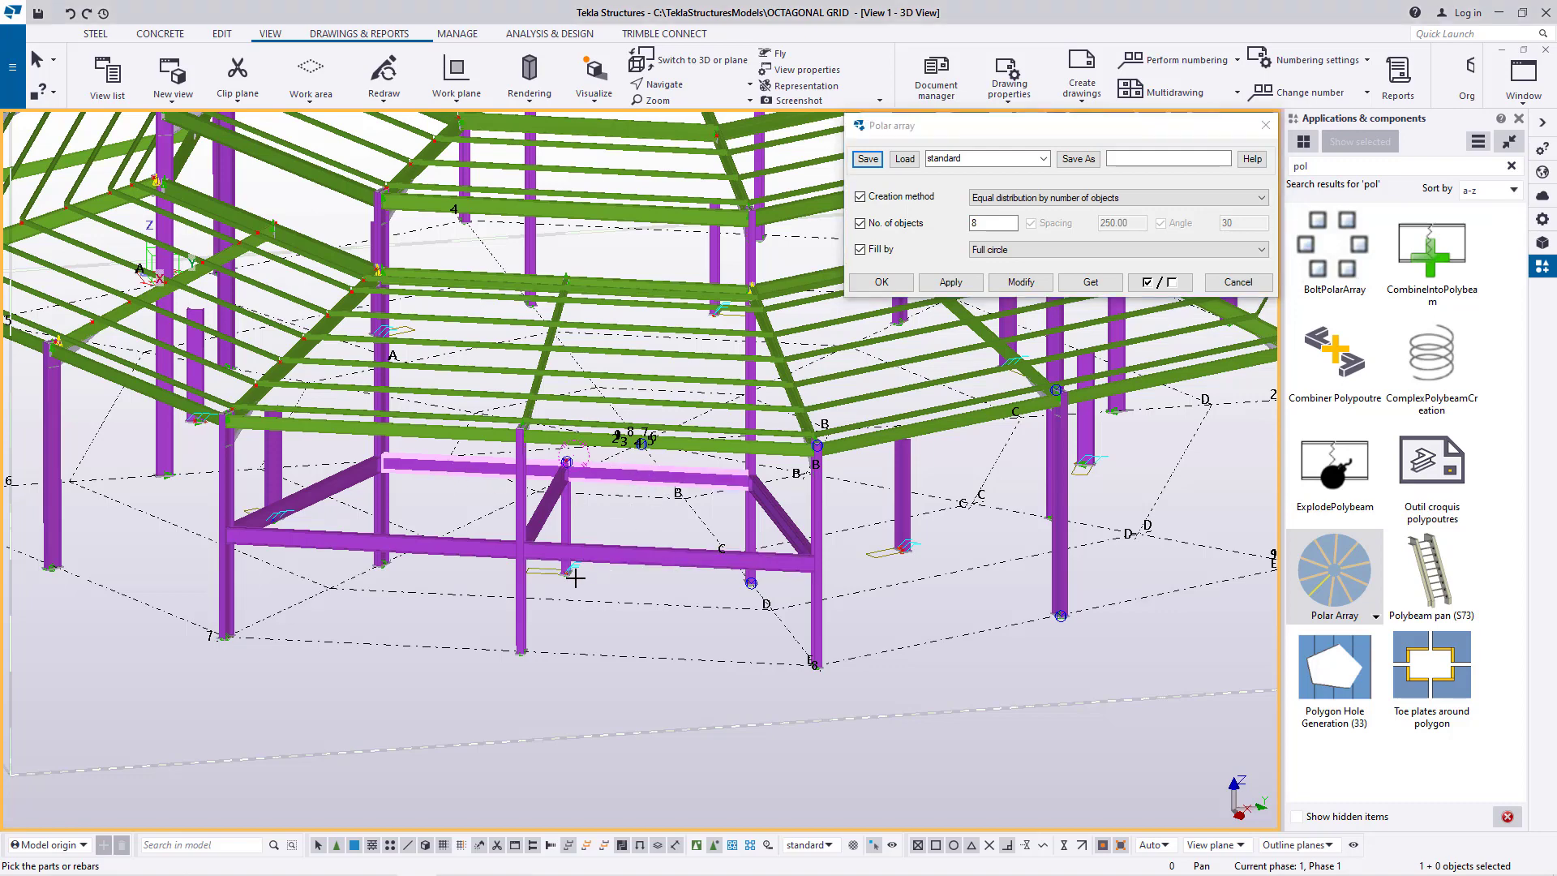
scroll(574, 577, "up", 4)
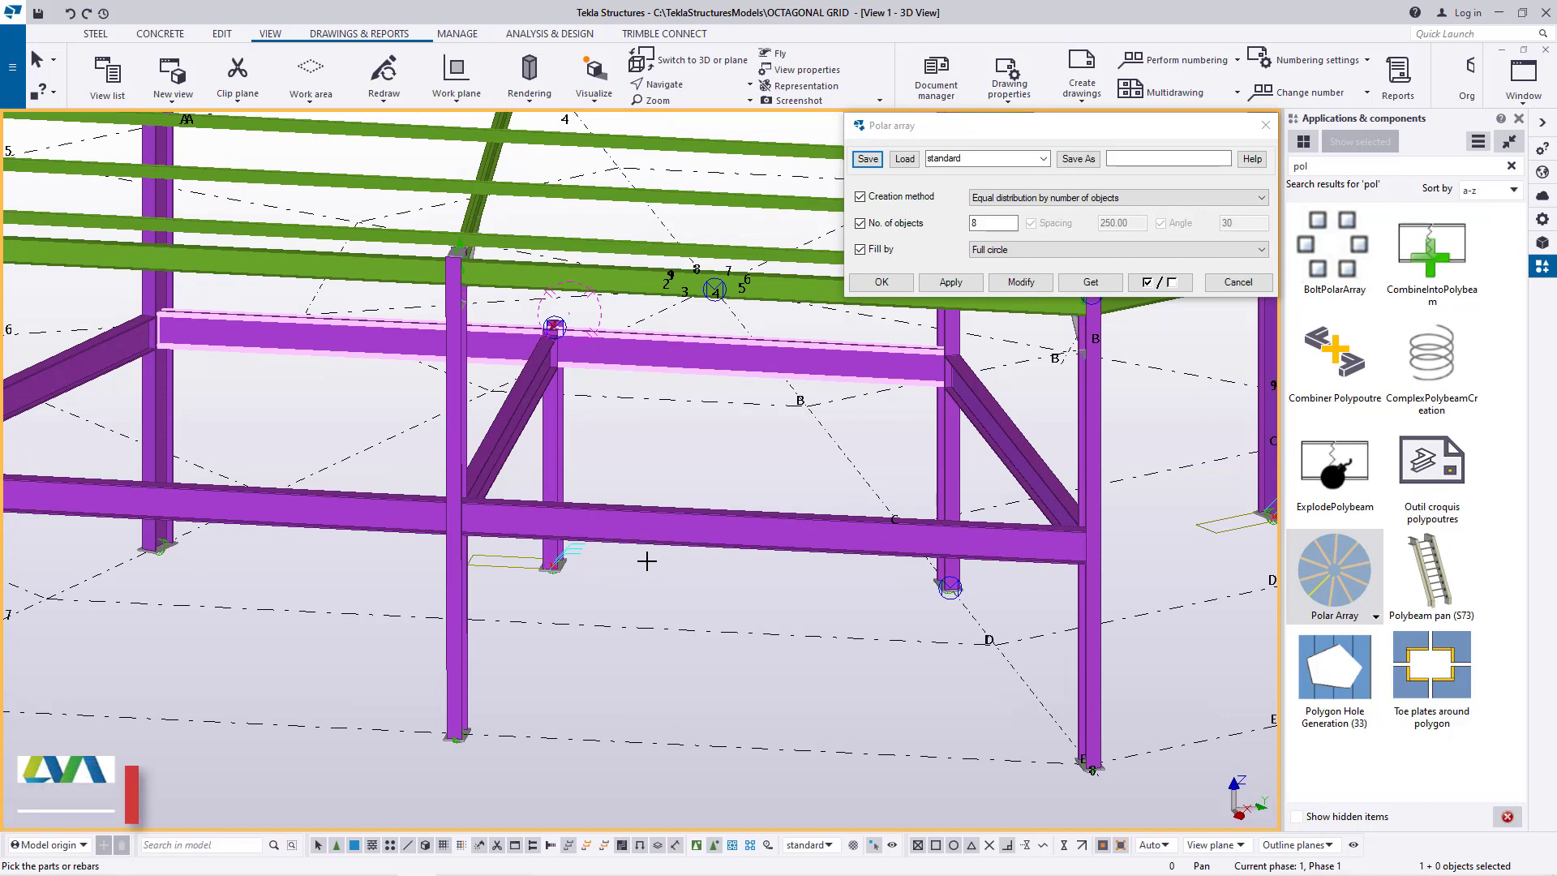
middle_click(646, 561)
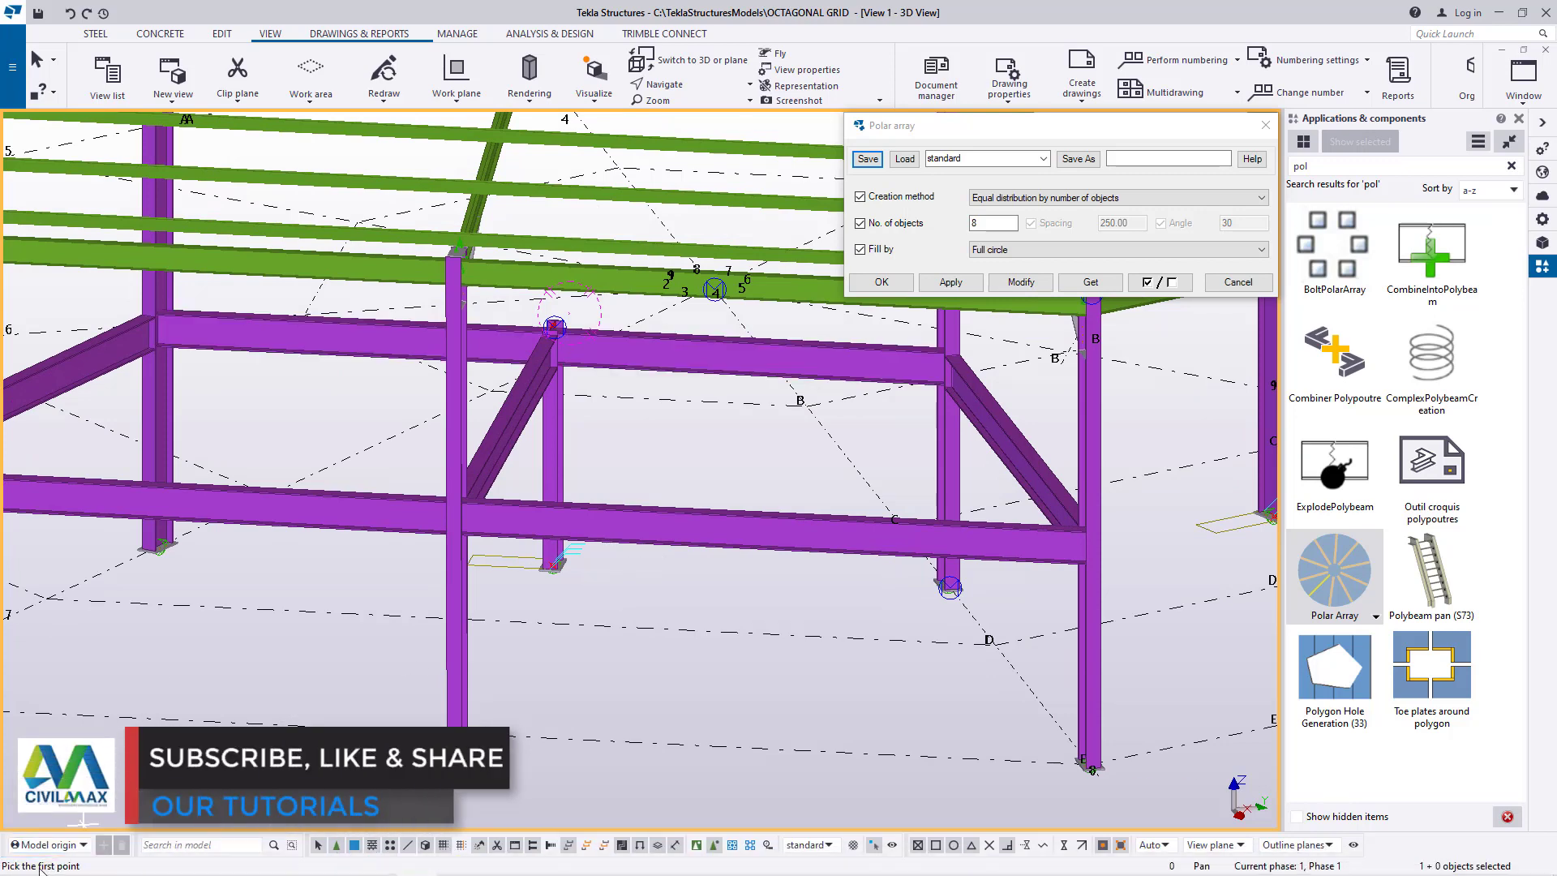
- Pick the array's first point at the base of the inner intermediate column between grid lines 7 and 8
scroll(554, 561, "up", 10)
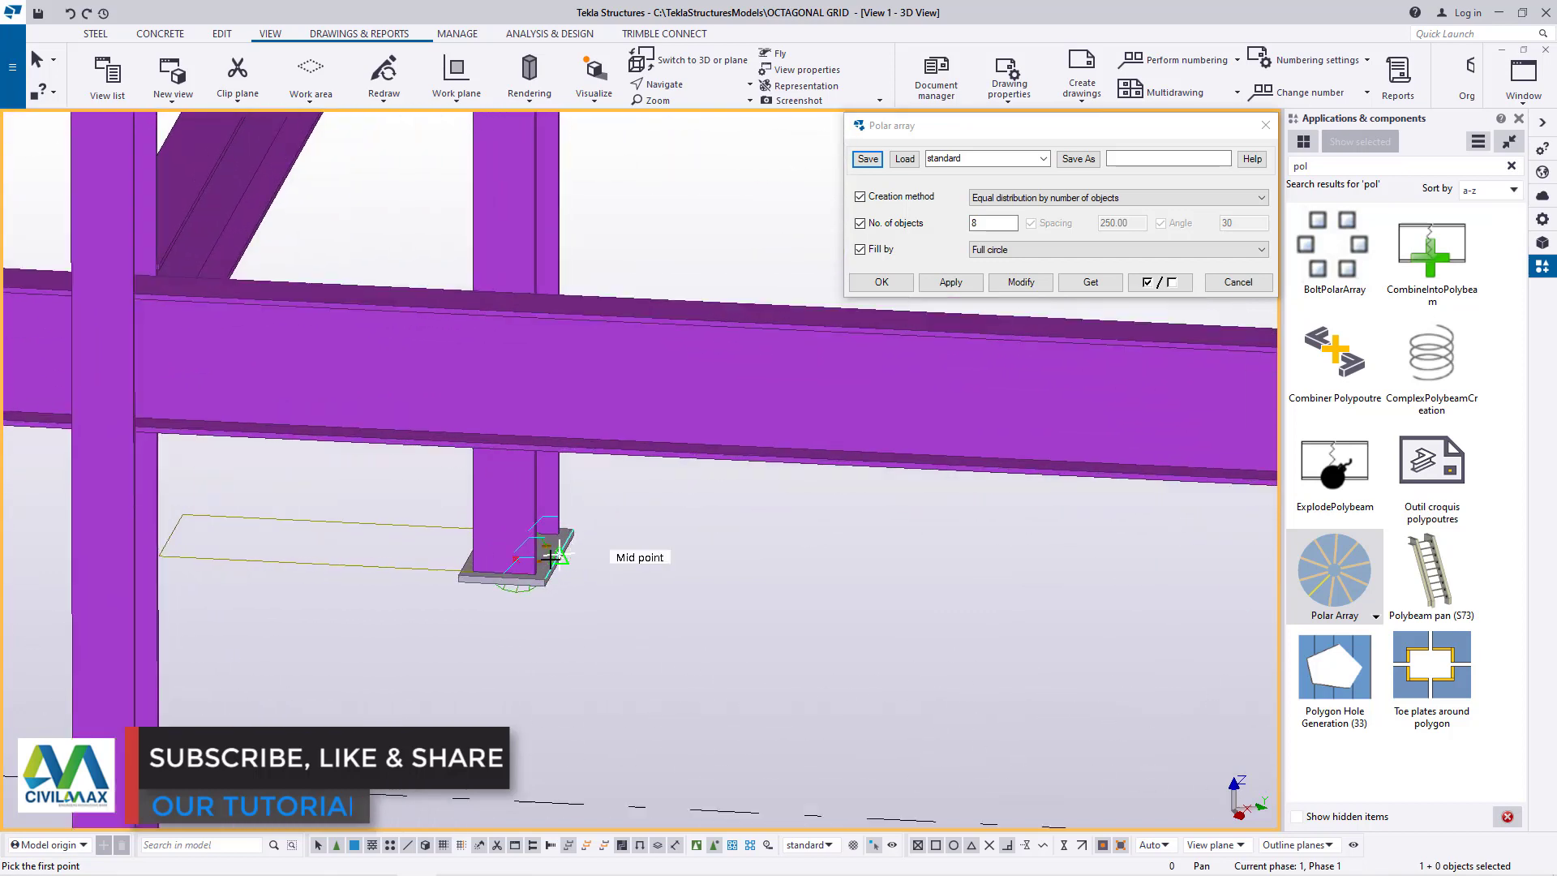
scroll(499, 563, "up", 2)
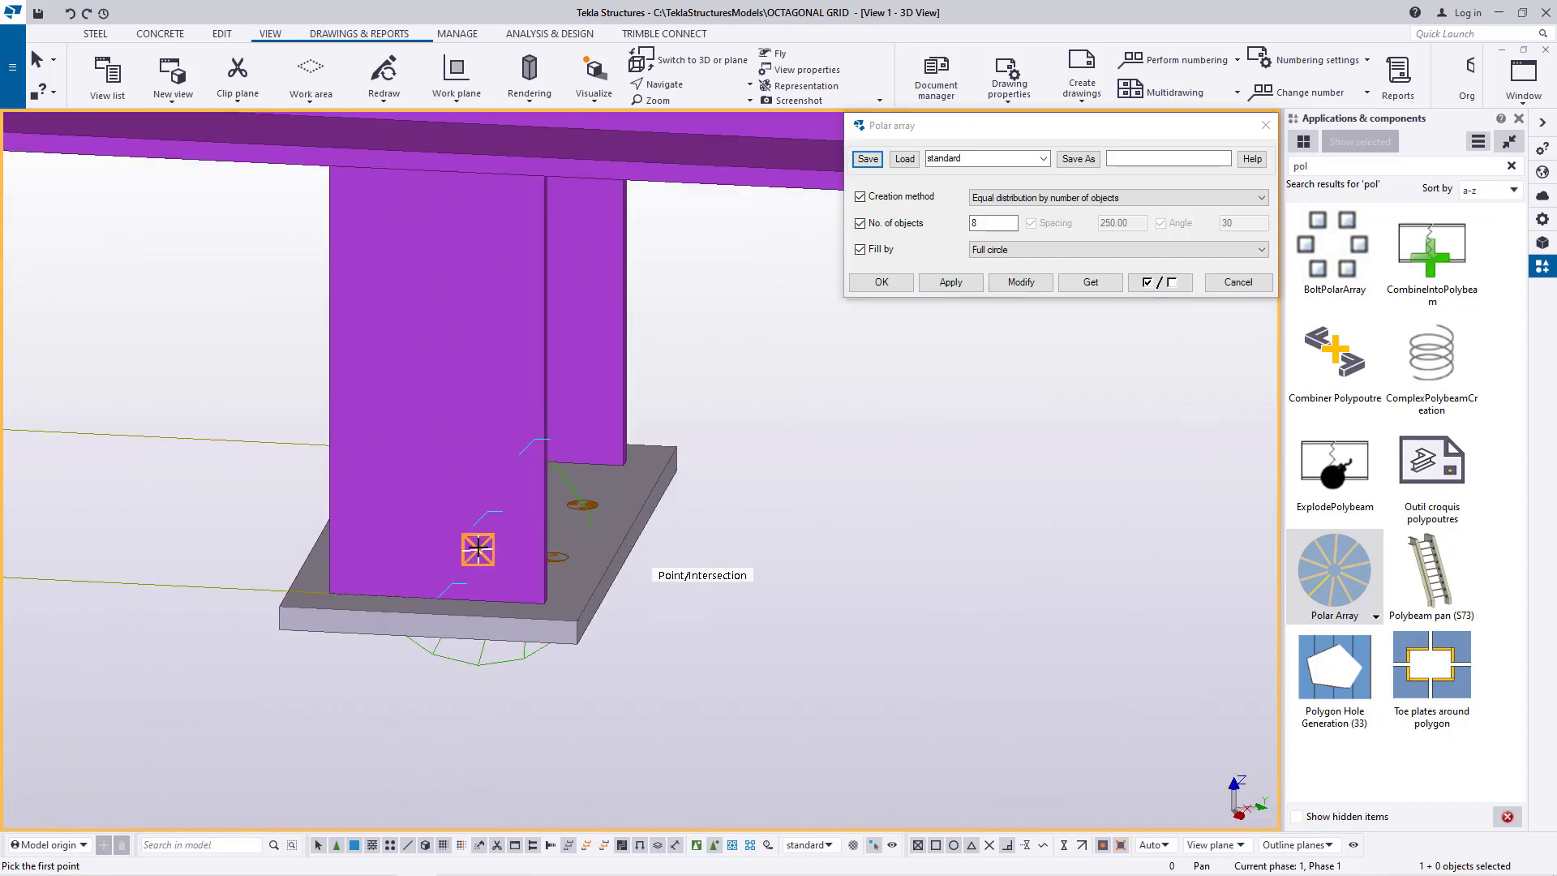
scroll(706, 487, "down", 15)
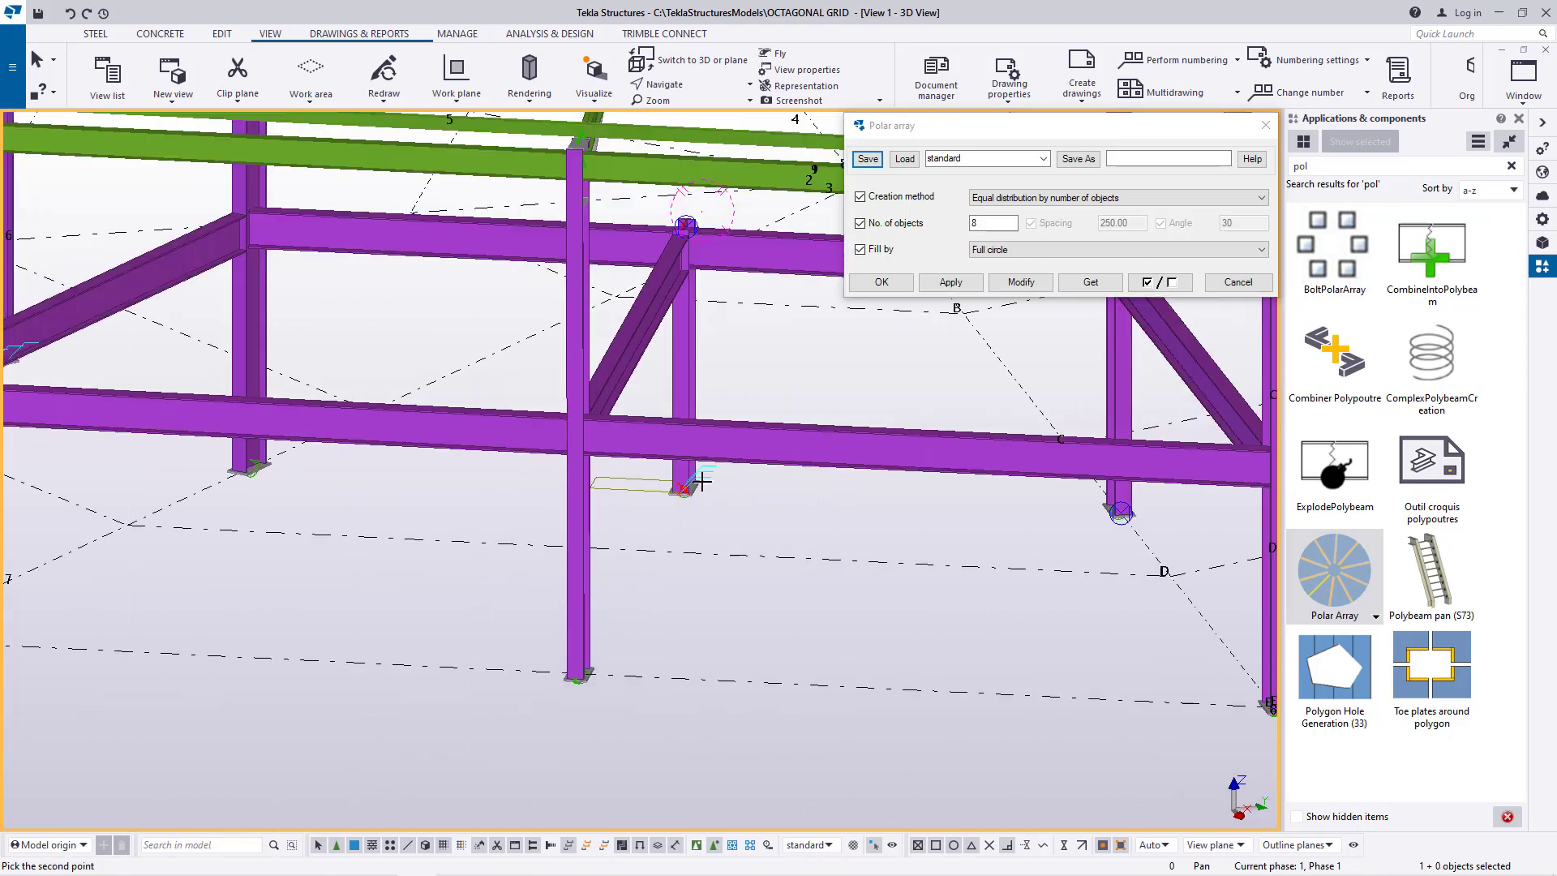
- Pick the array's second point at the base of the inner intermediate column between grid lines 6 and 7
scroll(477, 541, "down", 2)
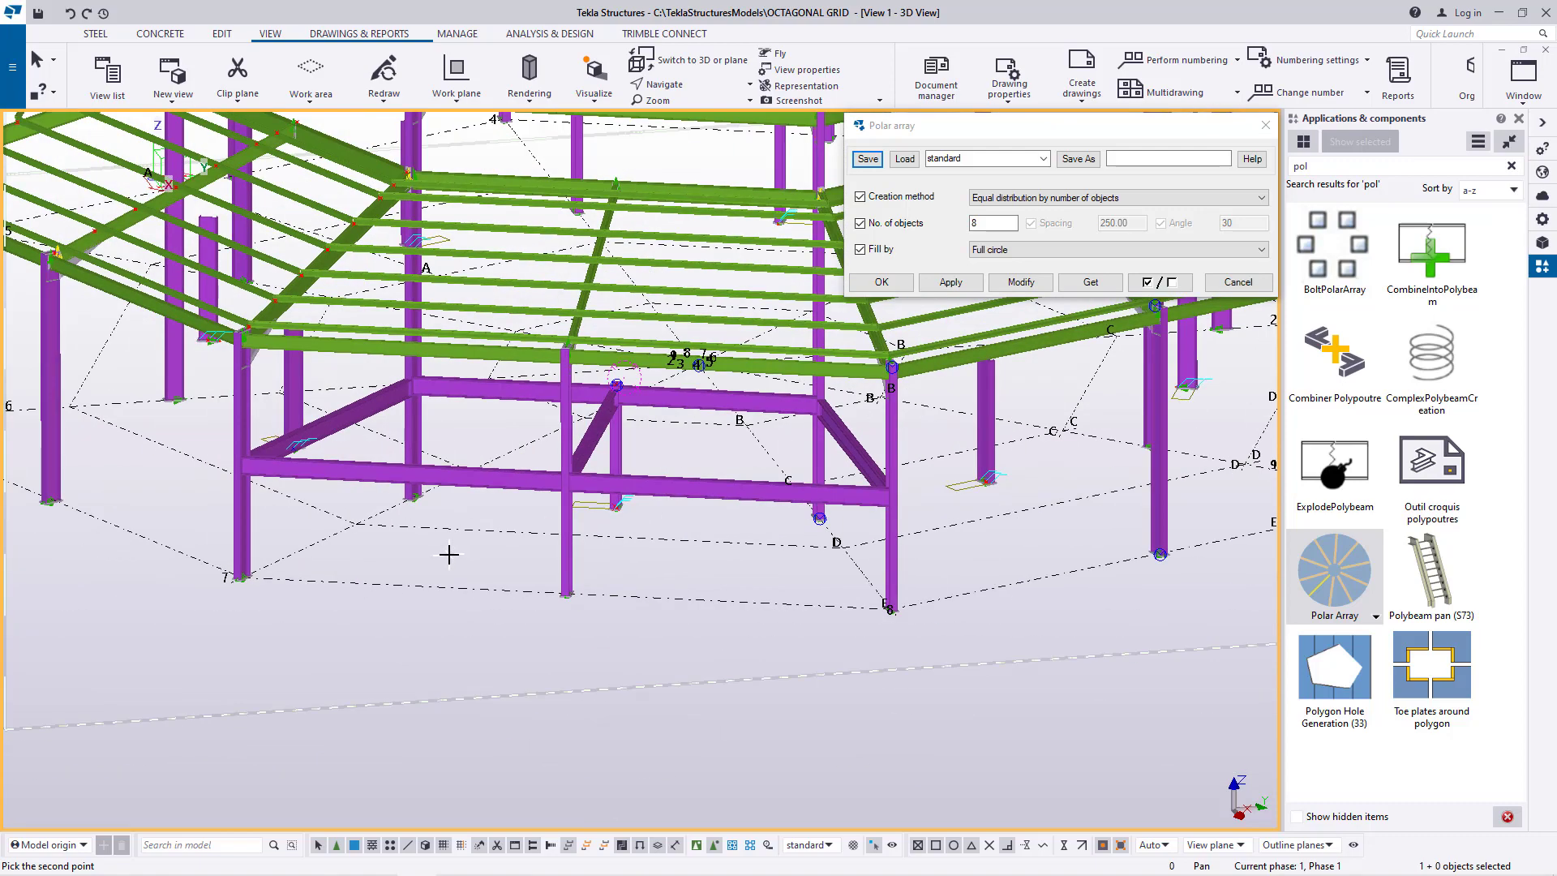
scroll(383, 460, "up", 8)
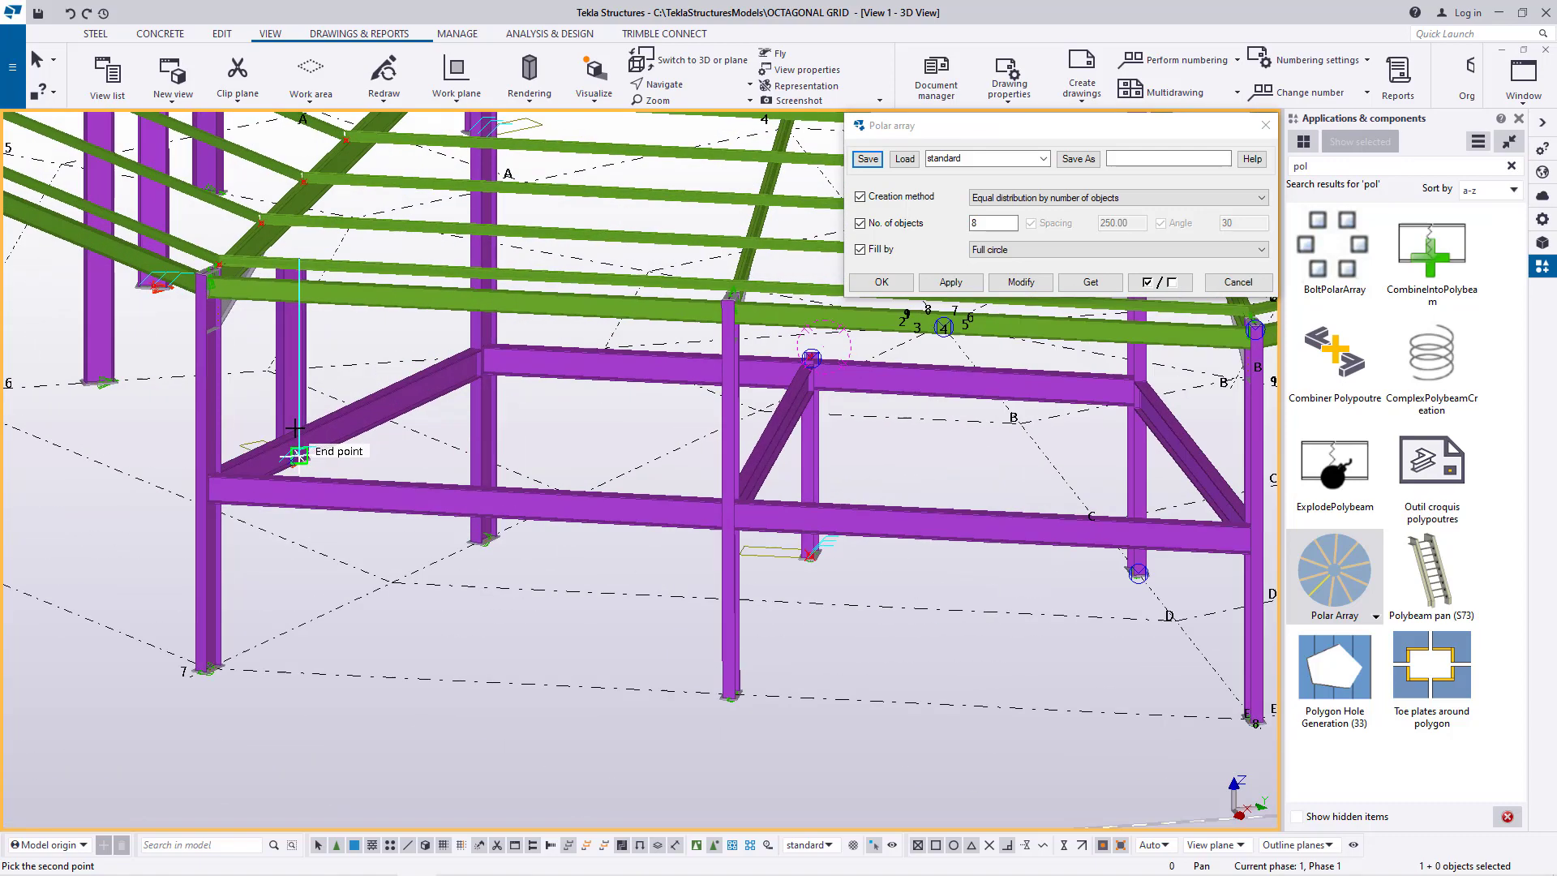
scroll(251, 498, "down", 5)
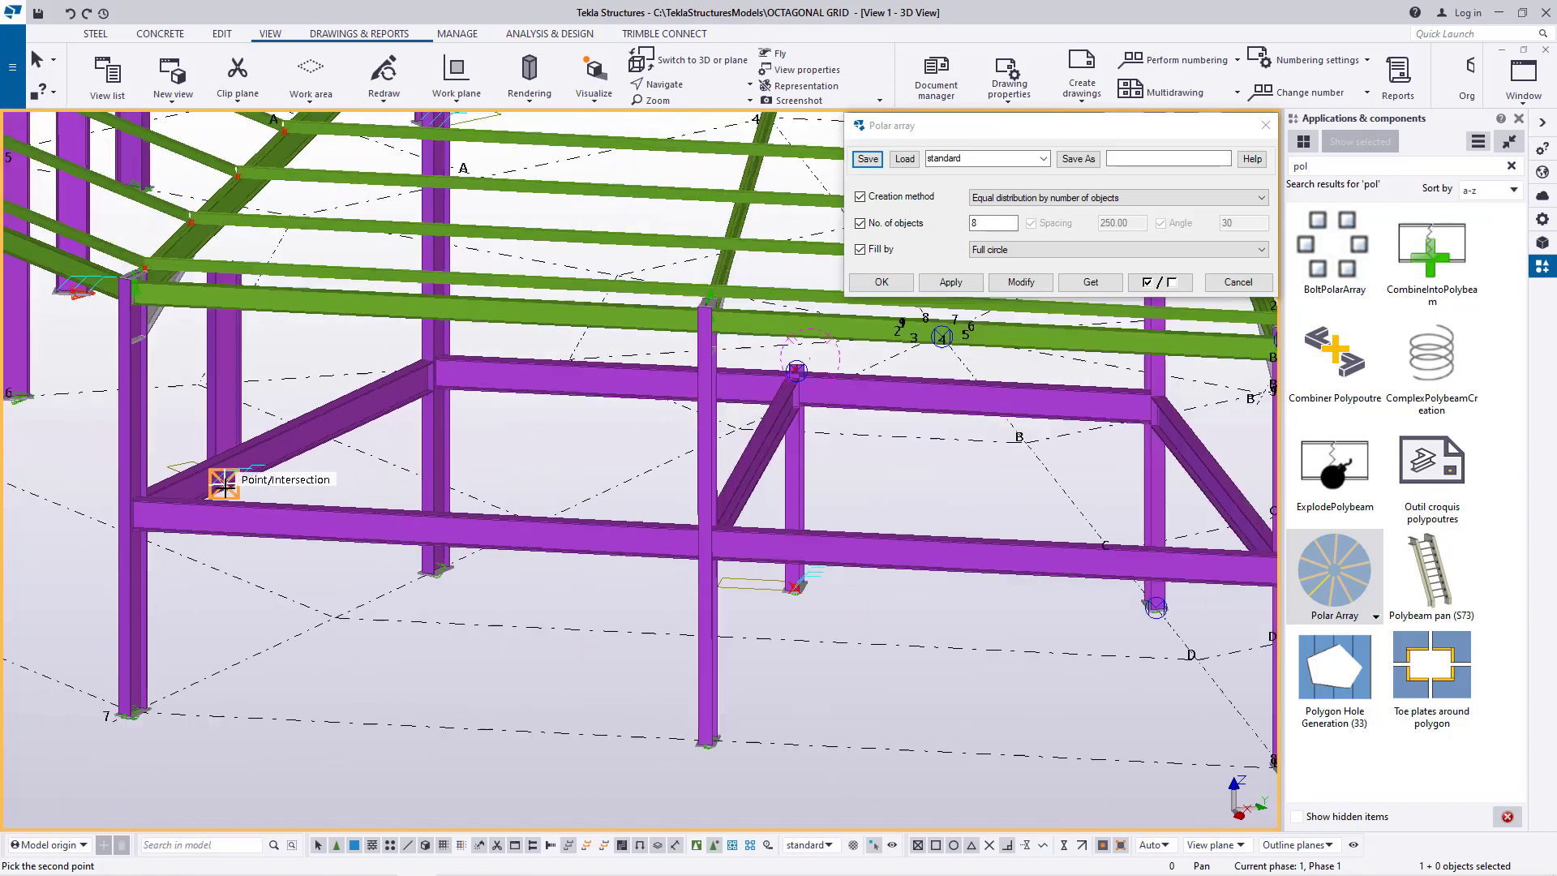
scroll(281, 481, "up", 2)
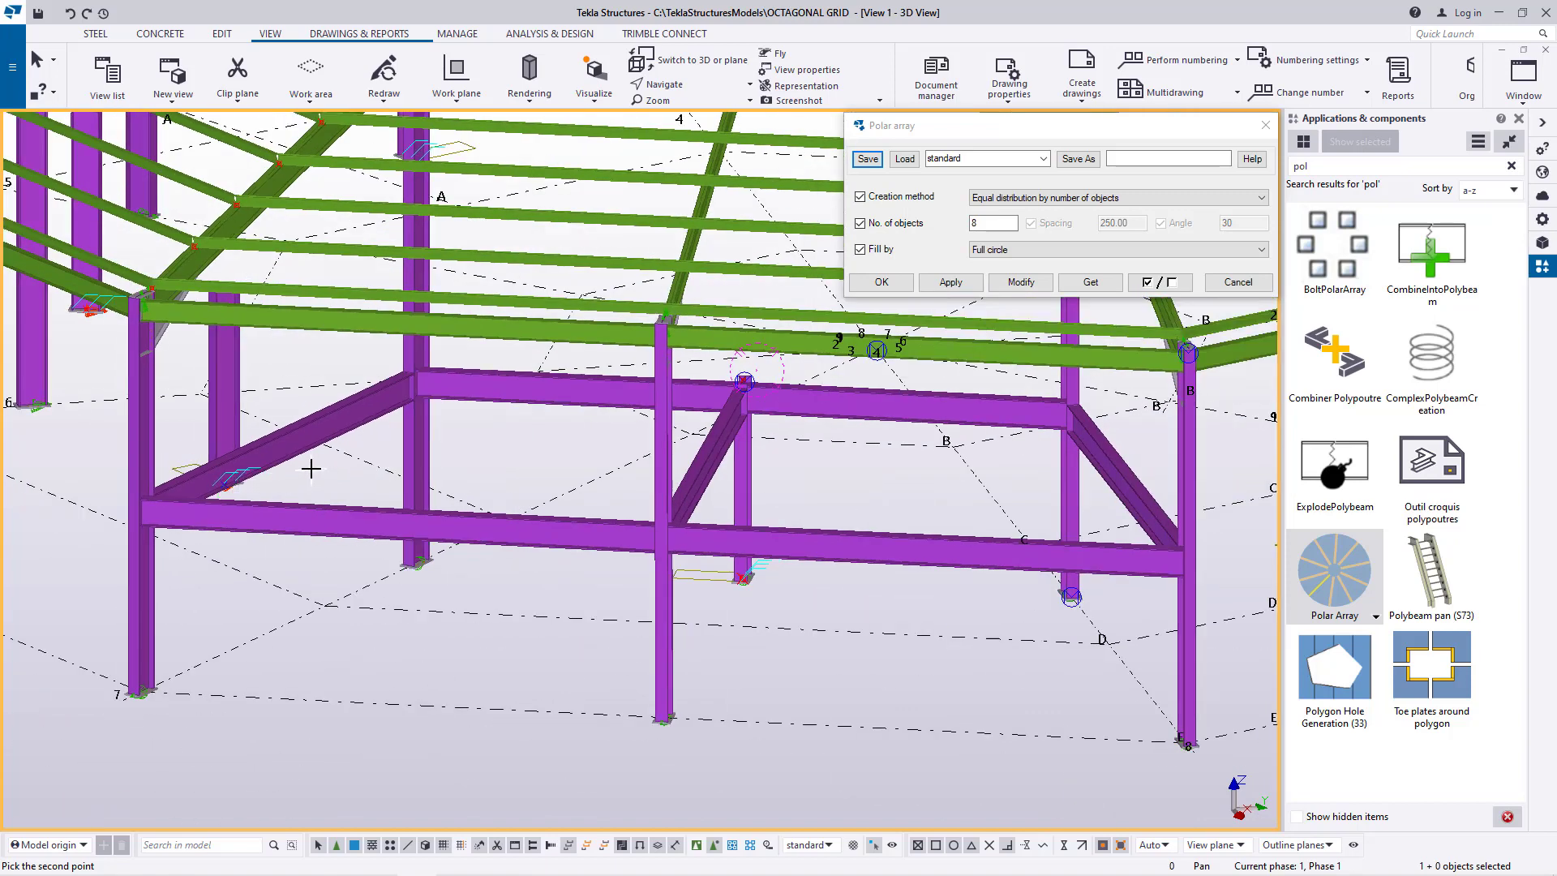
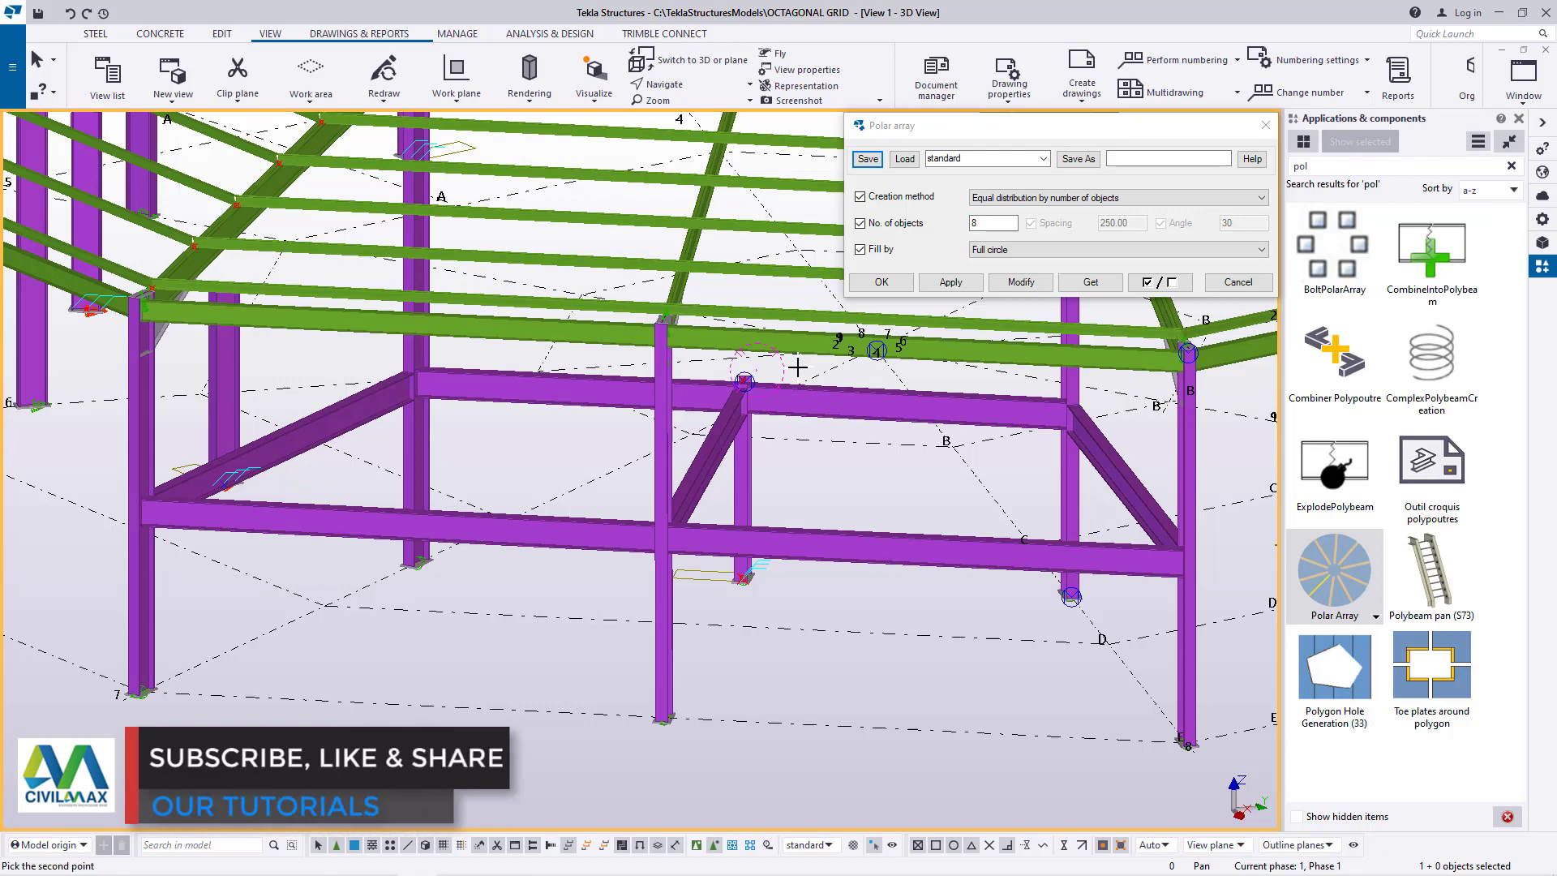
scroll(203, 486, "up", 1)
scroll(235, 469, "down", 5)
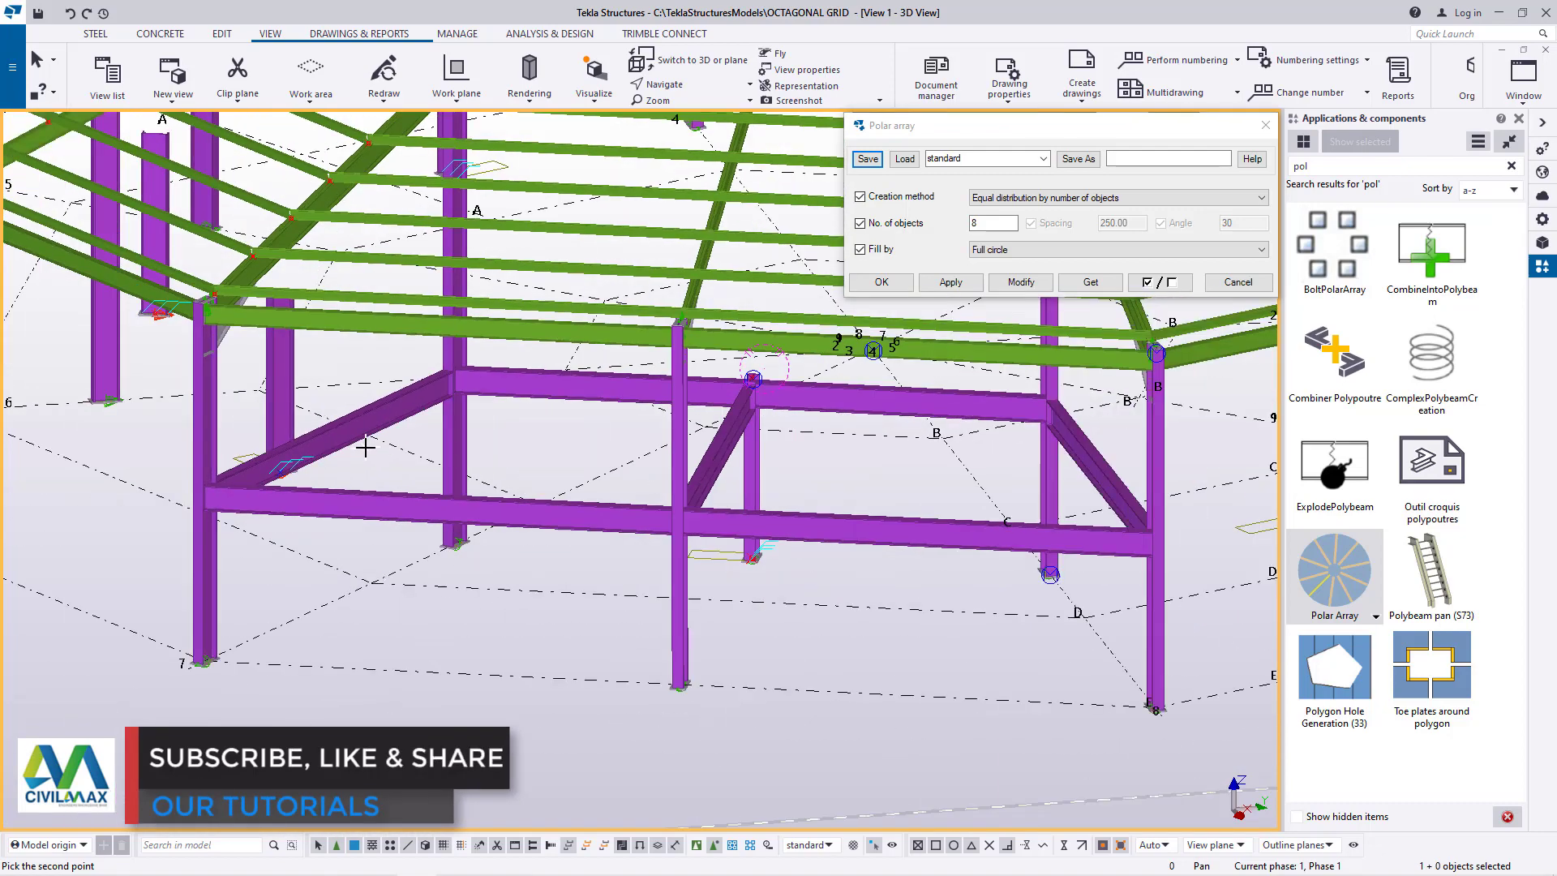
scroll(324, 452, "up", 4)
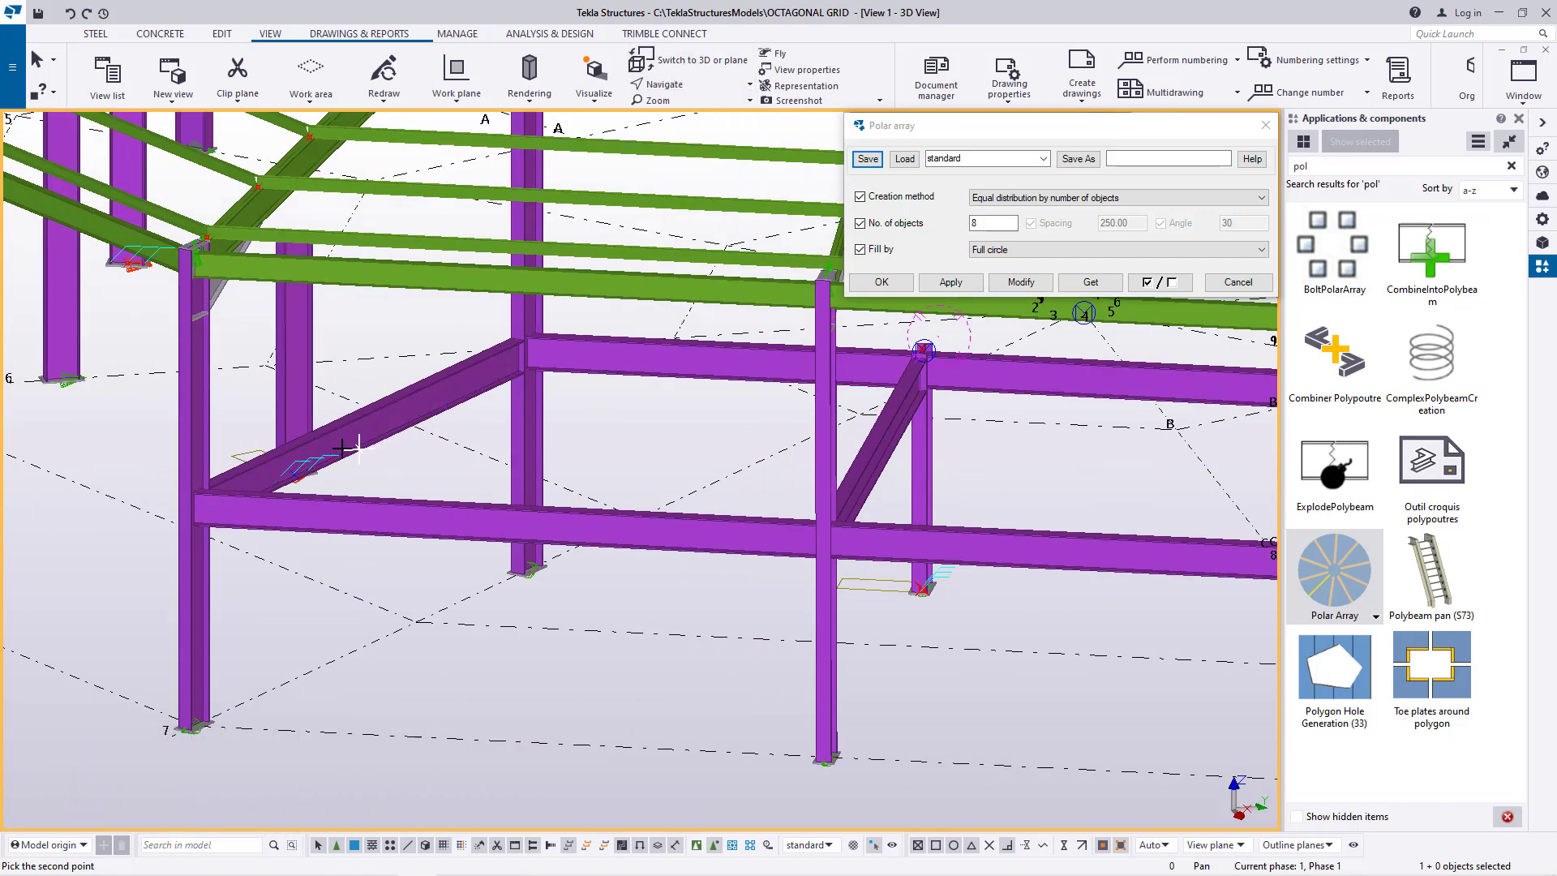
middle_click_drag(342, 448, 391, 455, "ctrl")
right_click(170, 404)
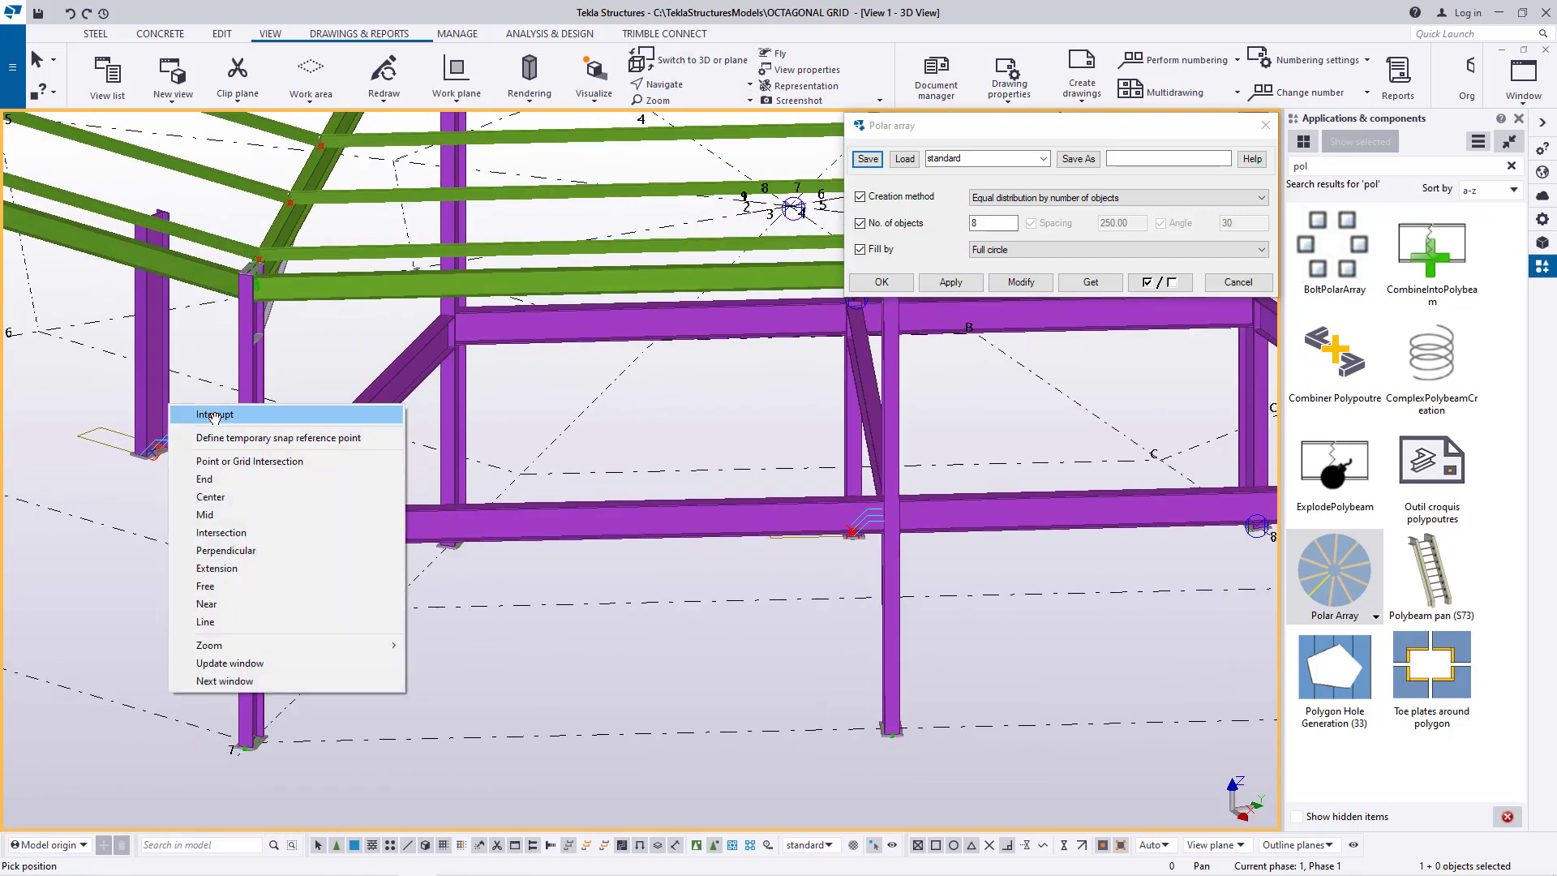
left_click(214, 415)
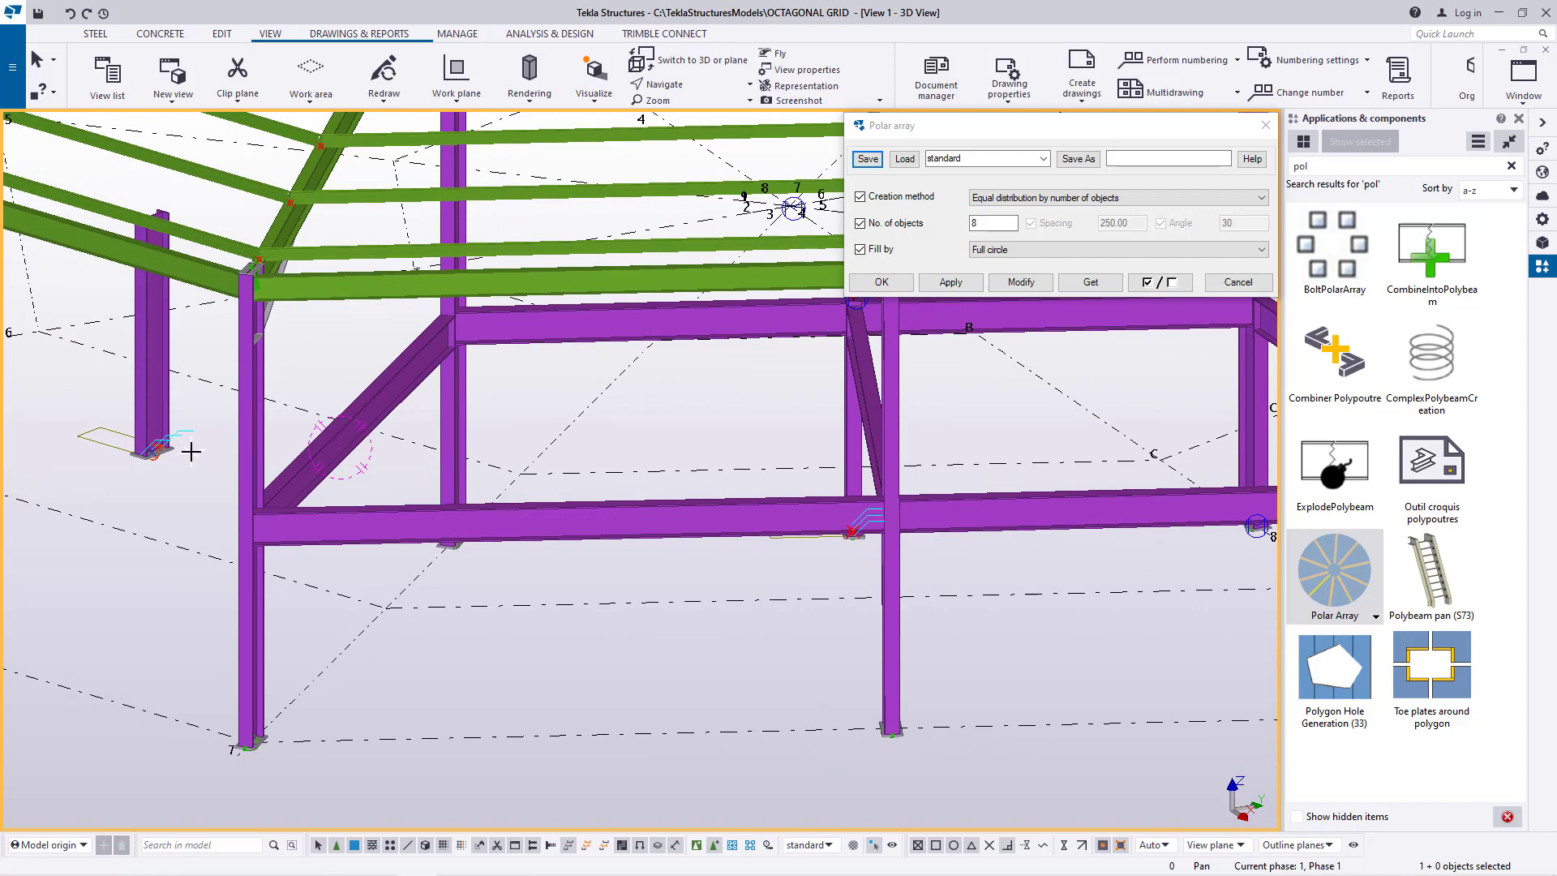
scroll(185, 452, "up", 8)
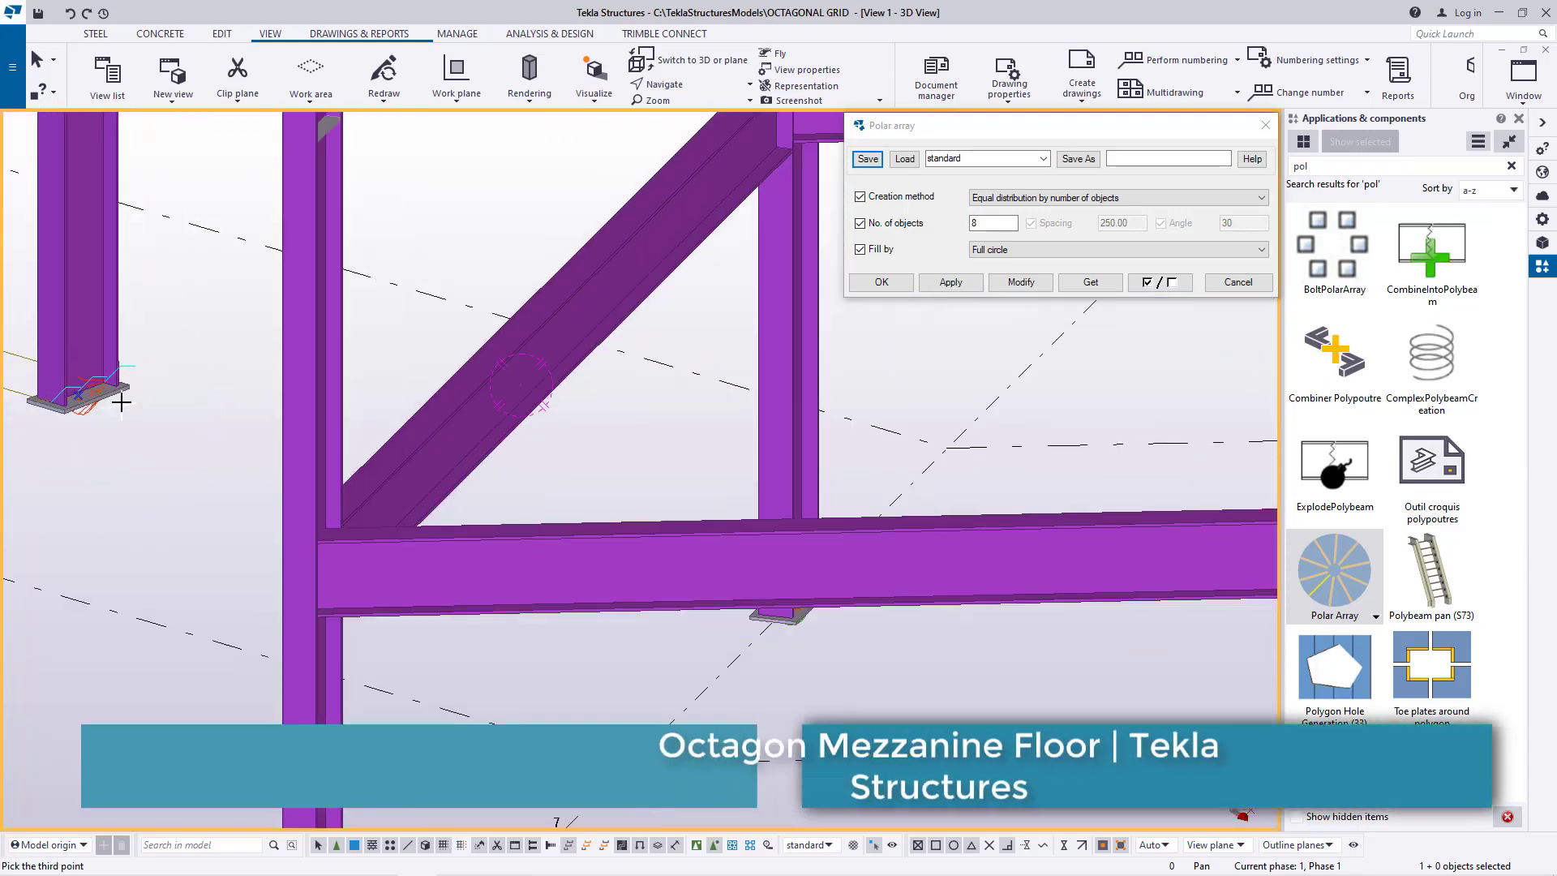
- Try to complete the polar array with its third point at the base of the intermediate column between grid lines 8 and 9
scroll(176, 414, "down", 3)
scroll(225, 464, "down", 2)
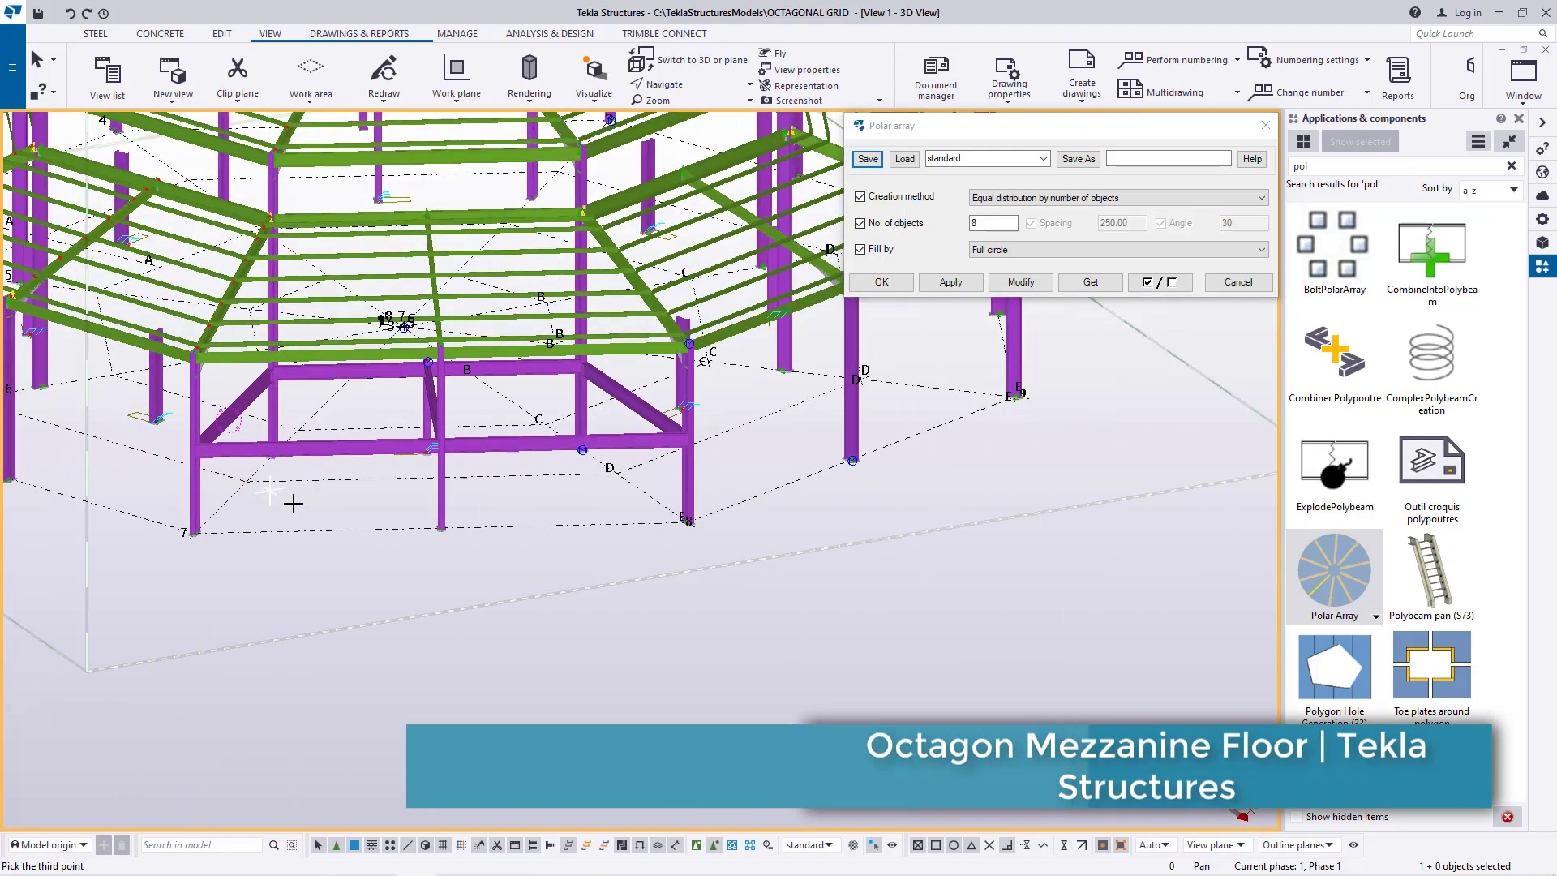
scroll(739, 436, "up", 10)
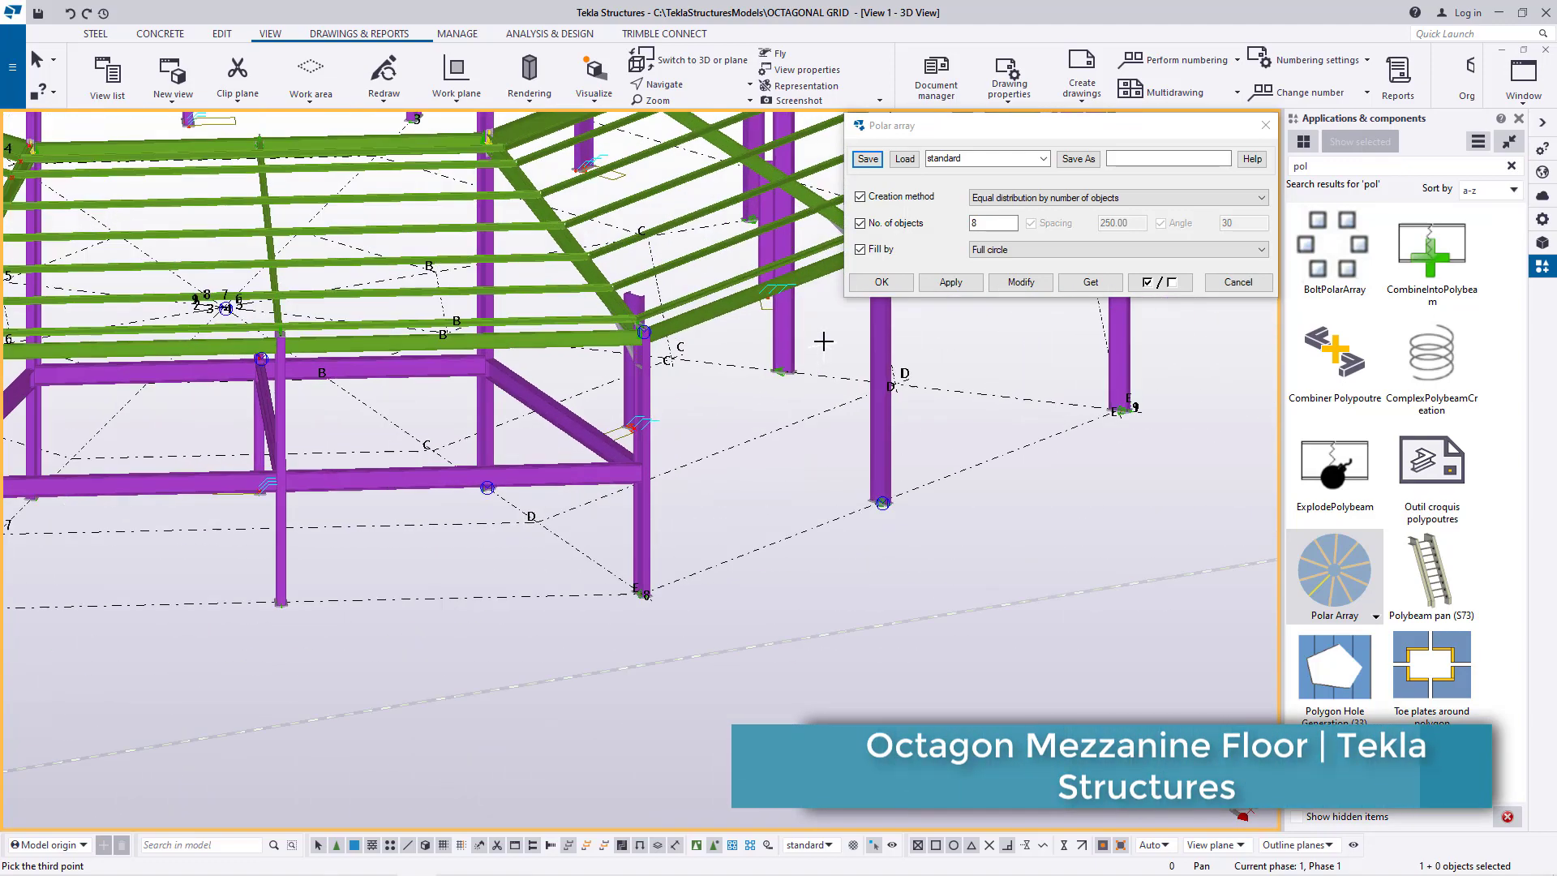
scroll(716, 403, "up", 3)
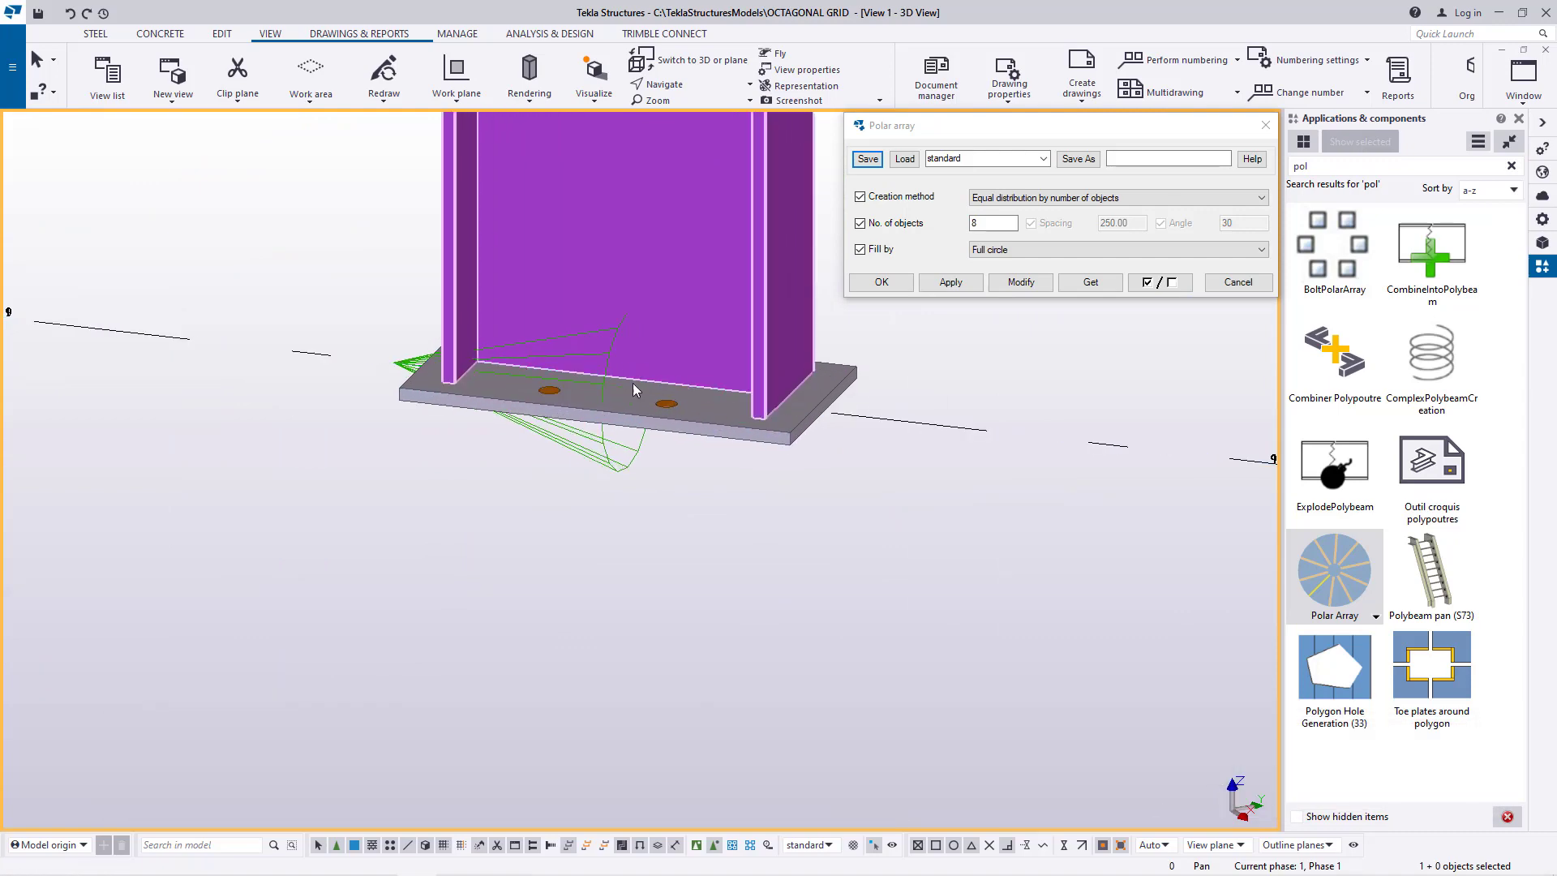
- Try to delete the component at the base plate of the inner intermediate column between grid lines 6 and 7
scroll(633, 383, "down", 10)
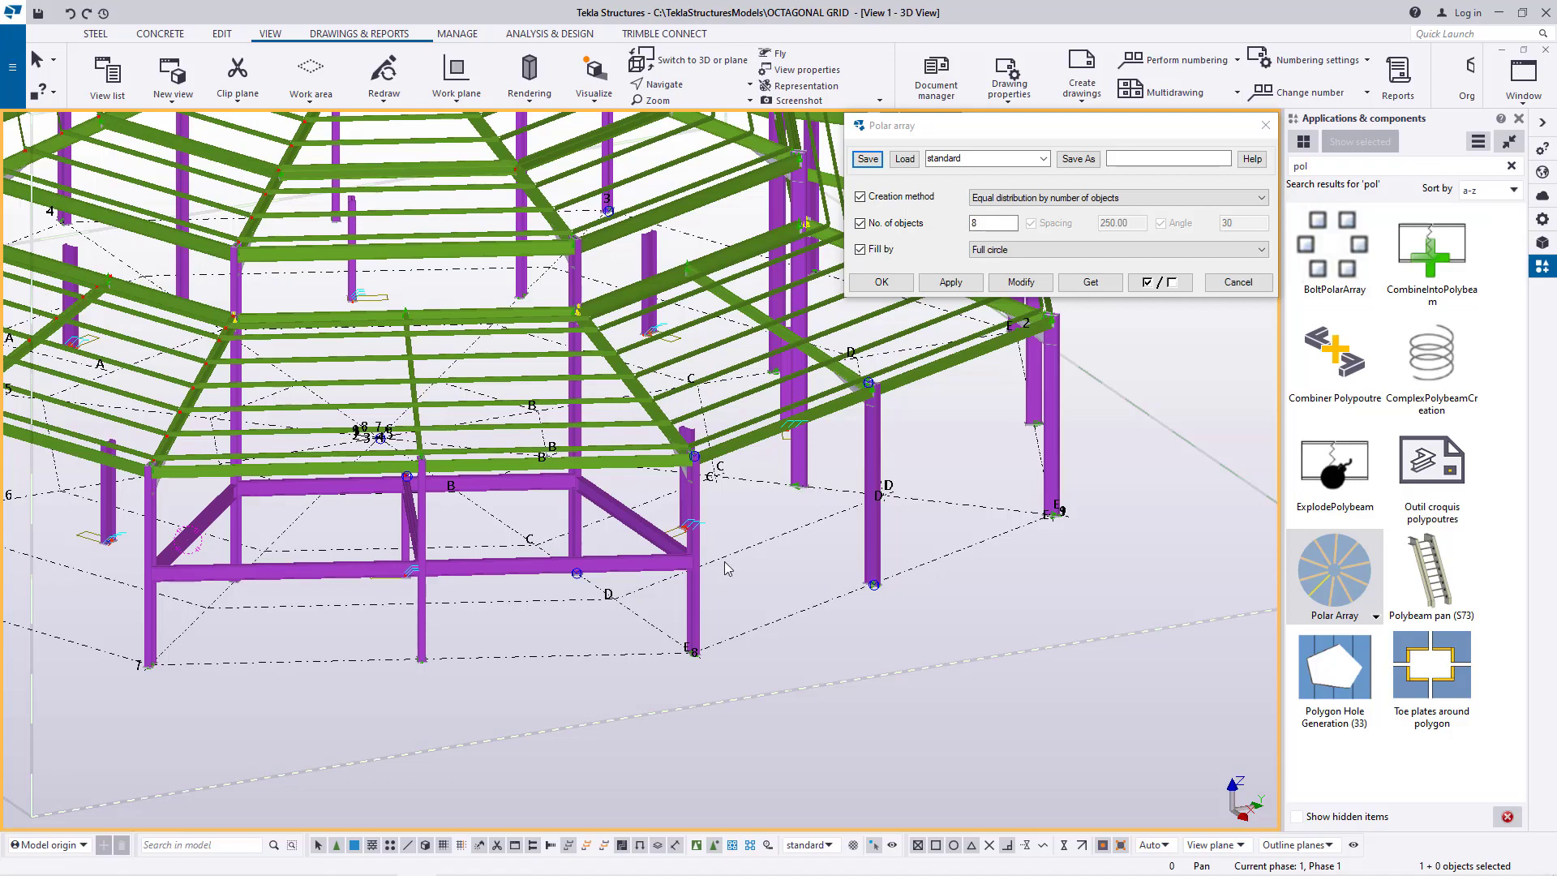
scroll(727, 567, "down", 4)
scroll(547, 612, "up", 12)
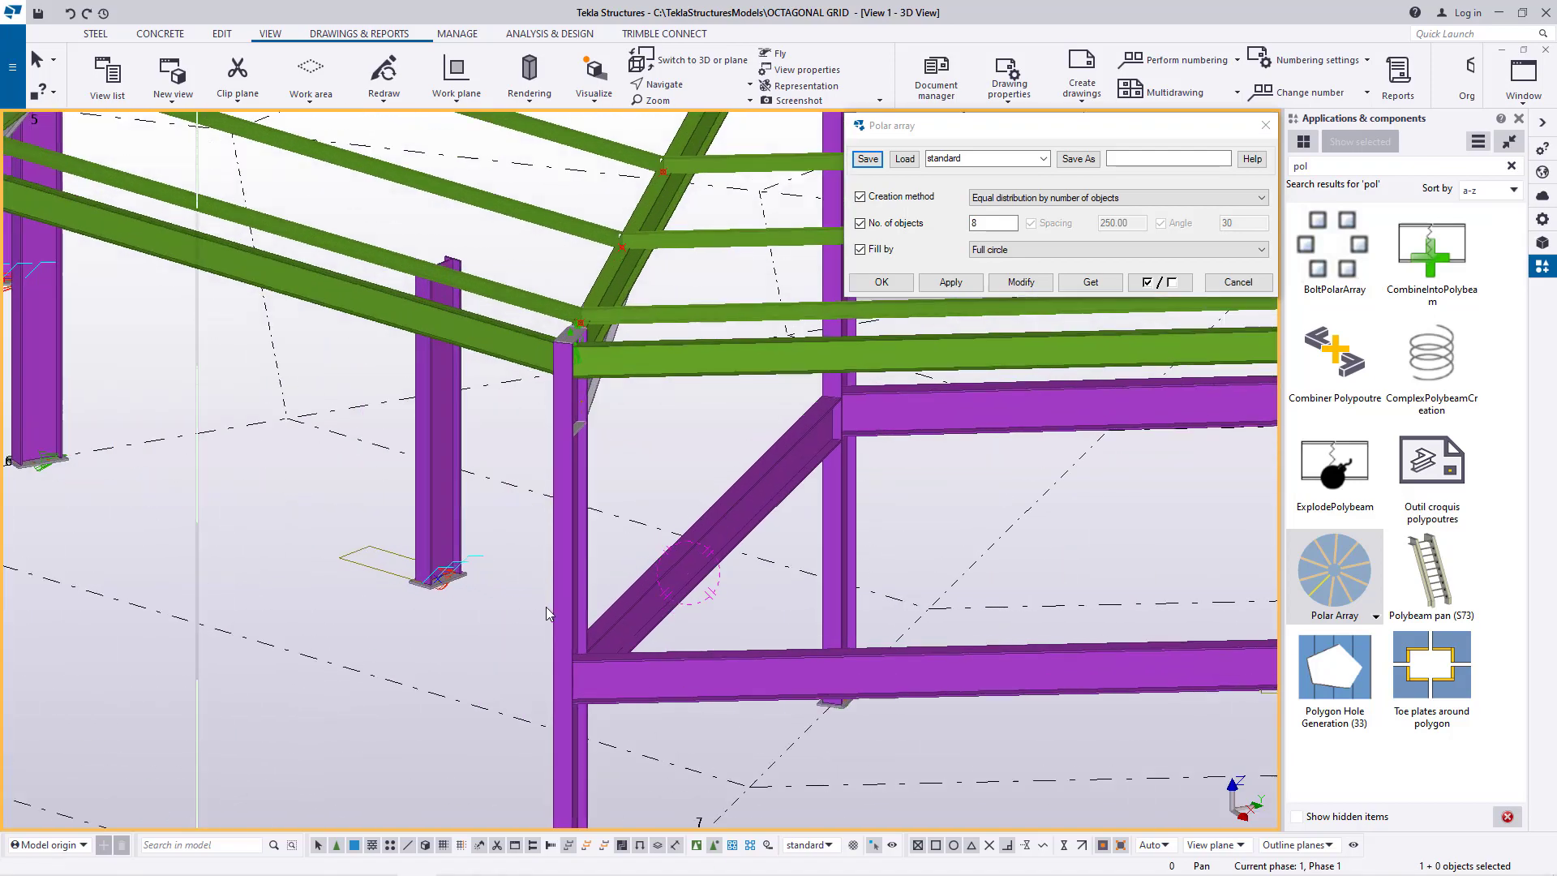
scroll(484, 581, "up", 10)
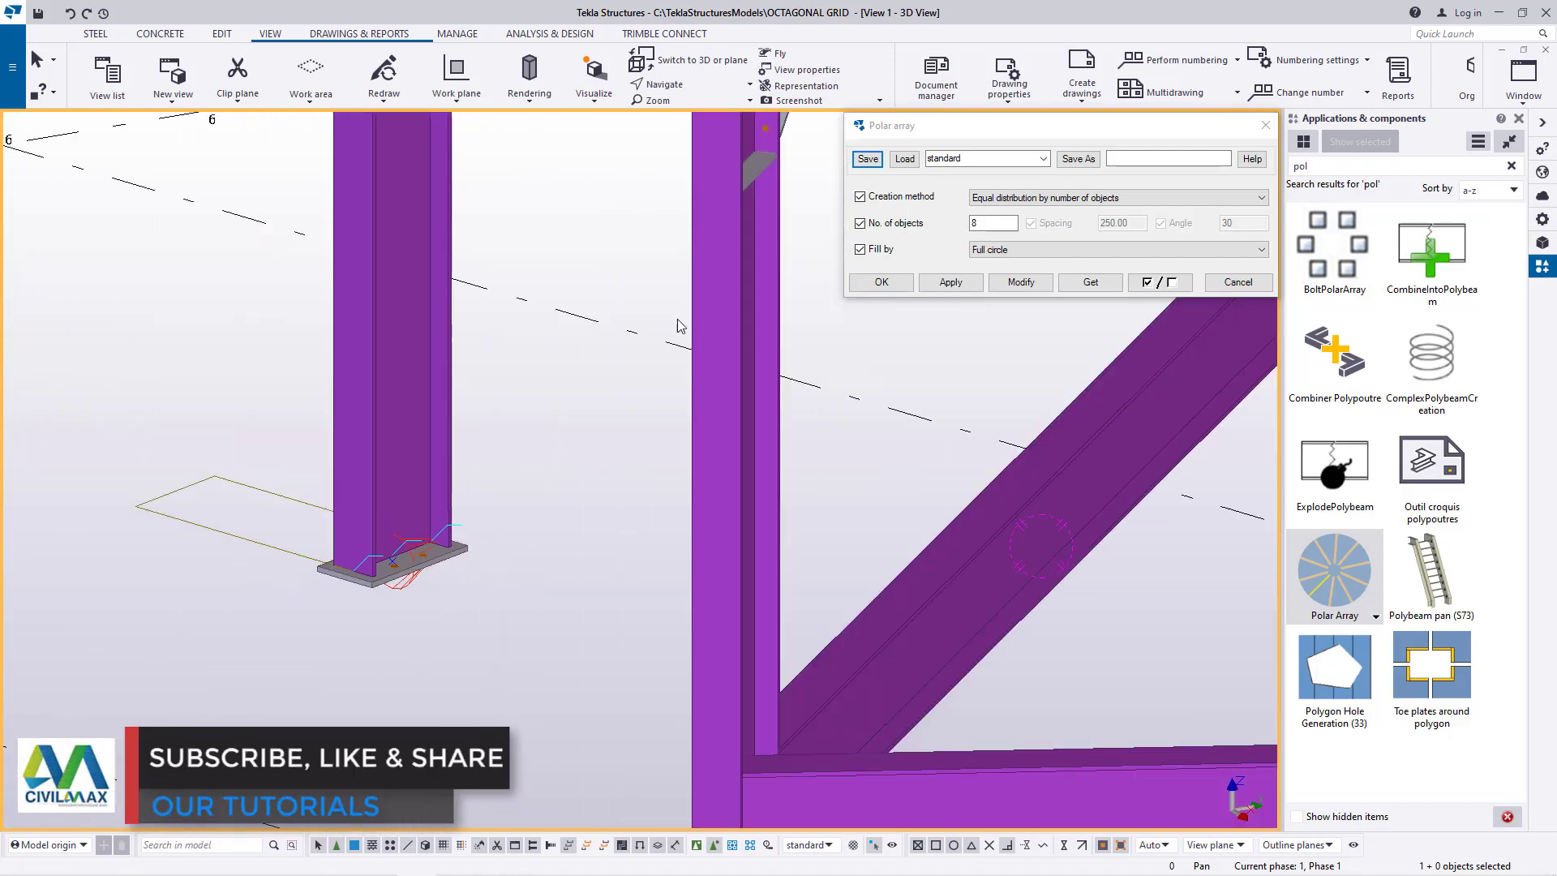
left_click(414, 528)
mouse_move(413, 528)
middle_mouse_down("ctrl")
mouse_move(442, 452)
mouse_move(440, 535)
middle_mouse_up("ctrl")
right_click(521, 460)
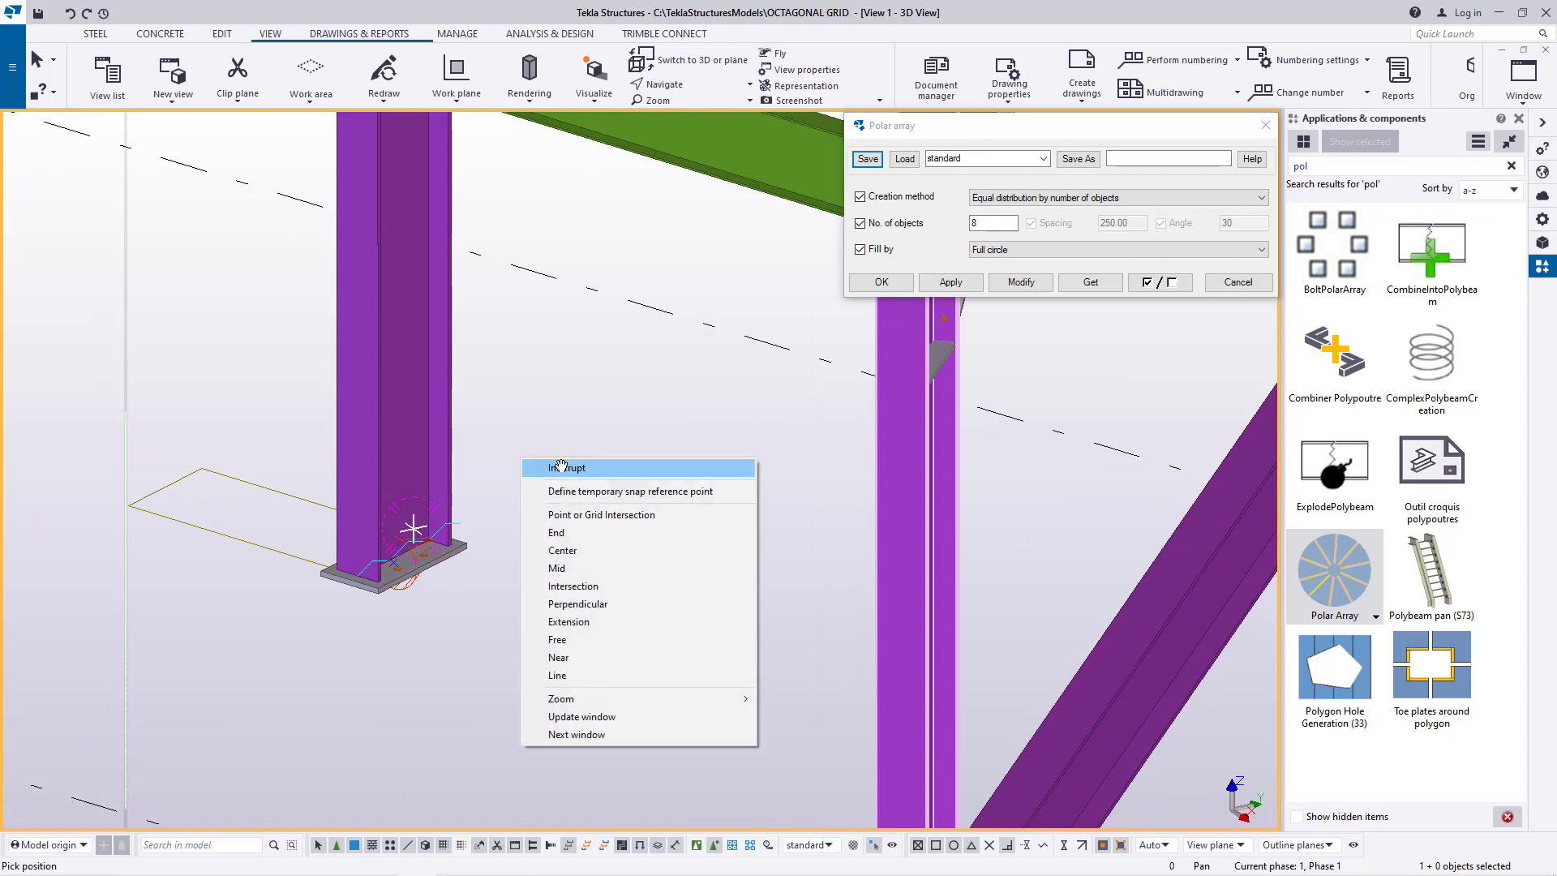
left_click(557, 462)
scroll(412, 569, "up", 5)
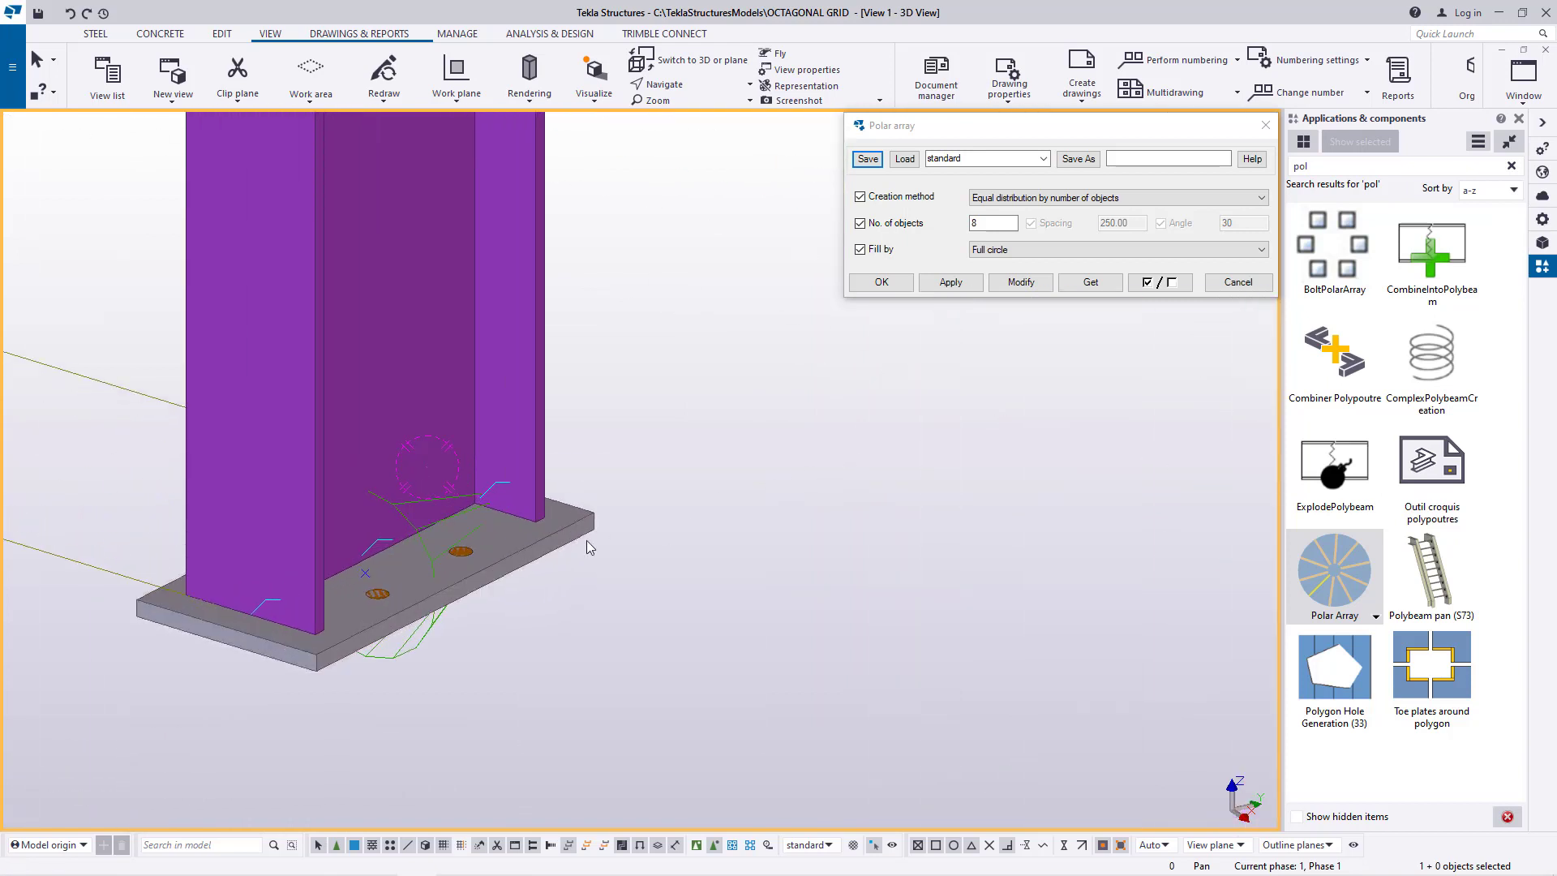
scroll(445, 532, "down", 2)
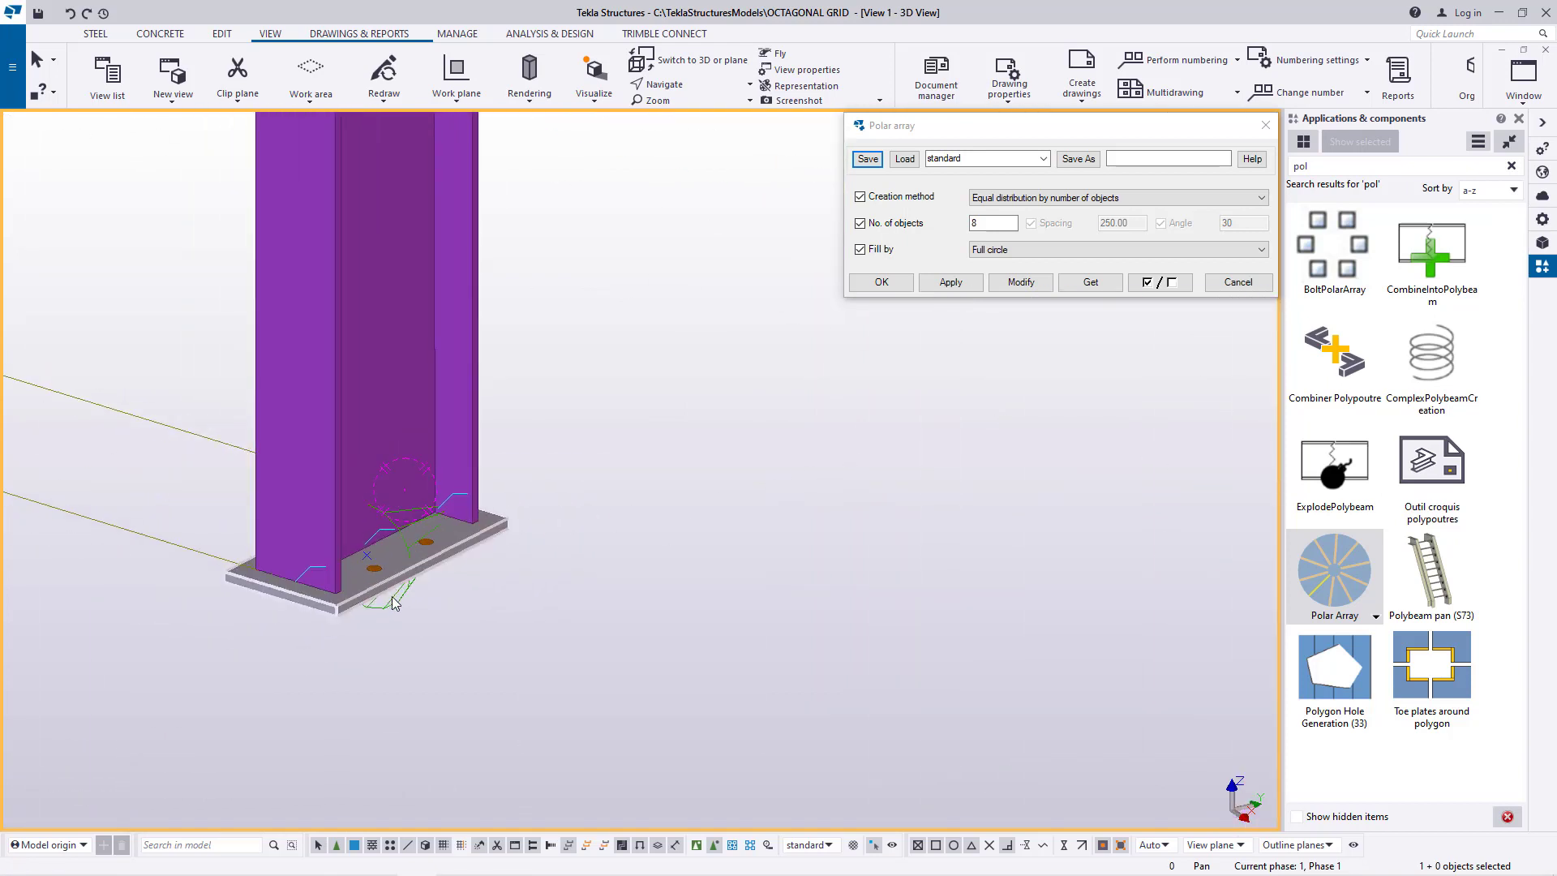
scroll(393, 600, "up", 6)
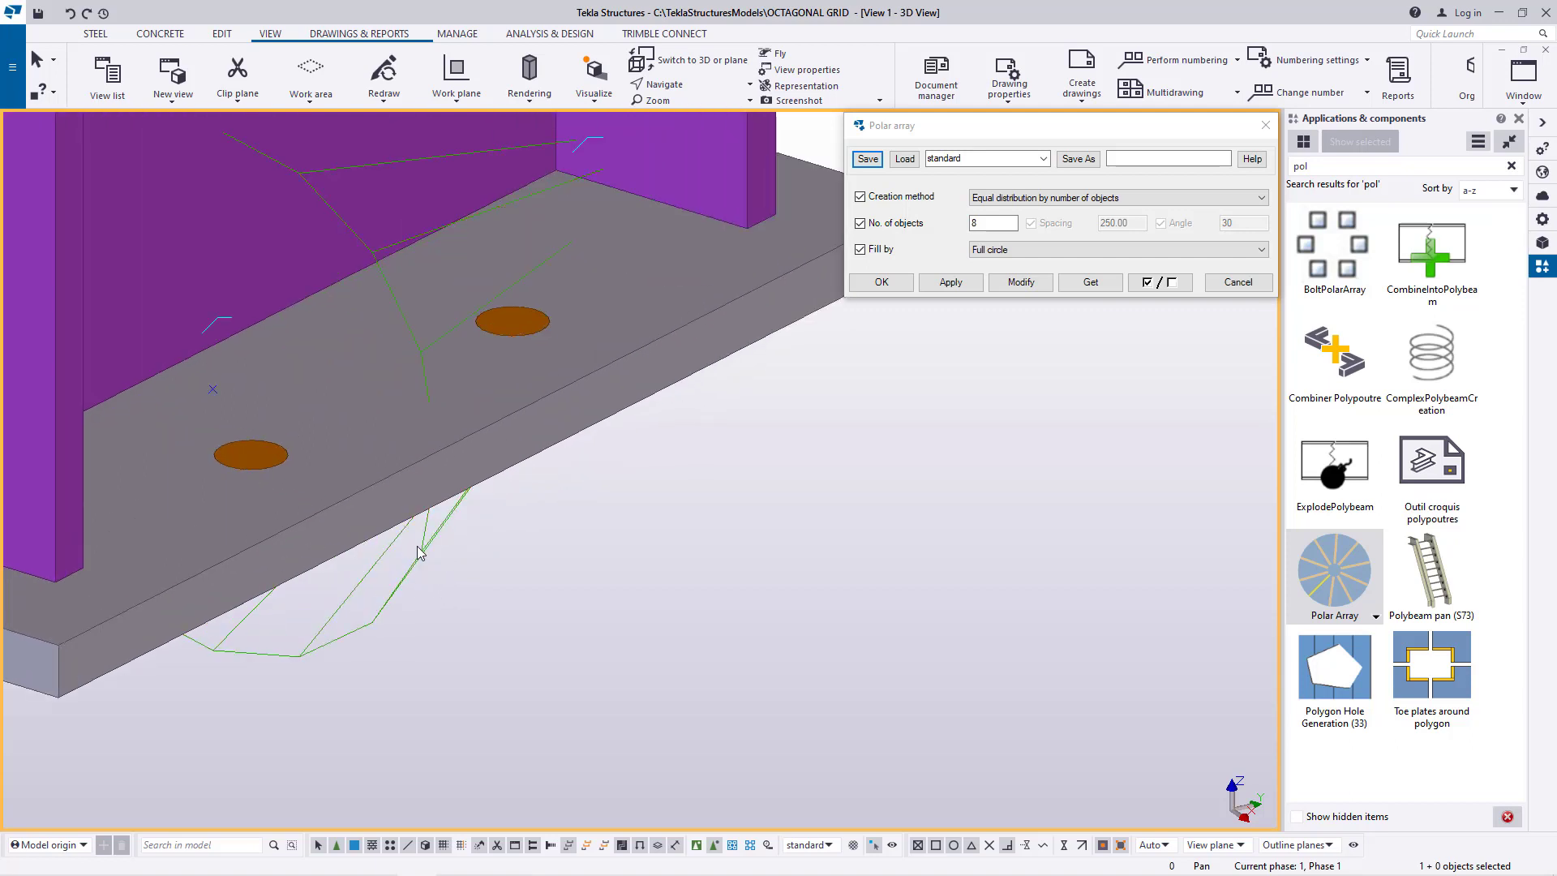
left_click(415, 350)
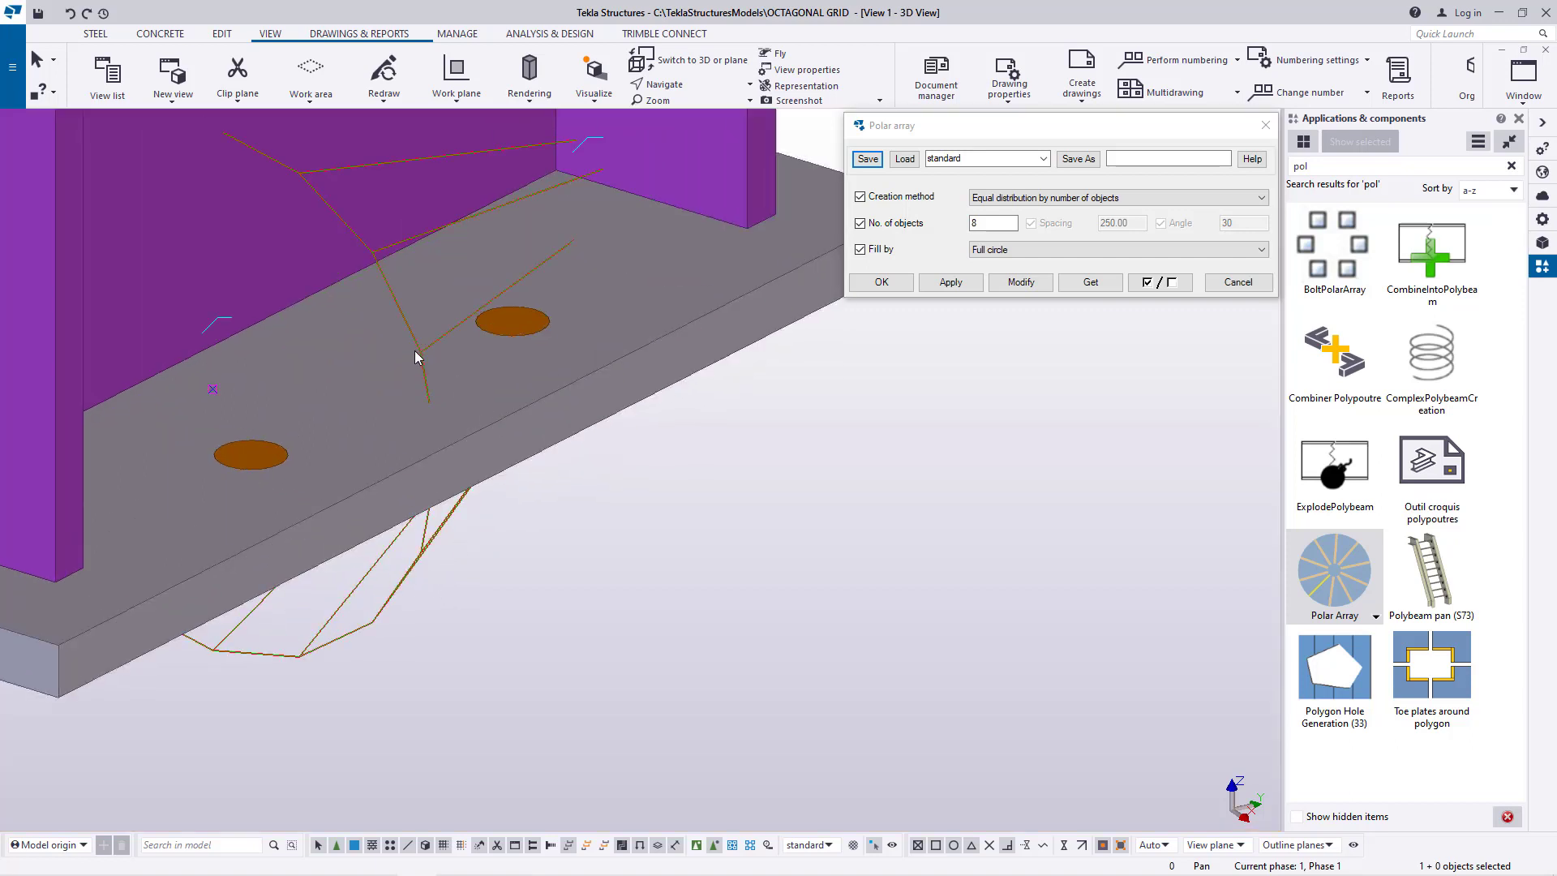
key("Delete")
- Place a point at the midpoint of the web's bottom edge on the inner intermediate column between grid lines 6 and 7
scroll(684, 529, "down", 3)
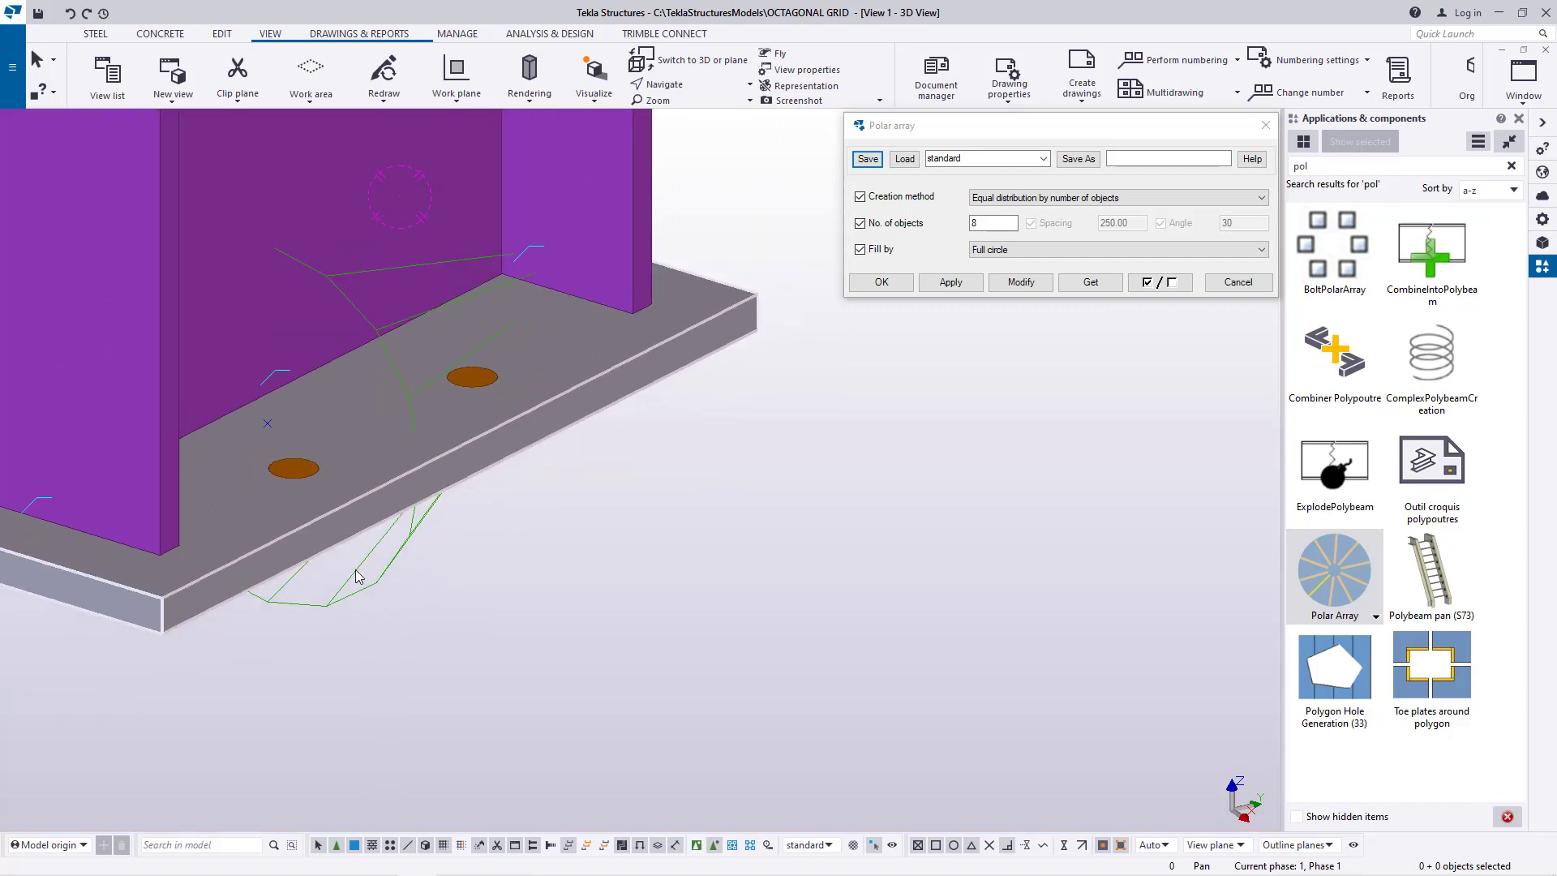
left_click(222, 34)
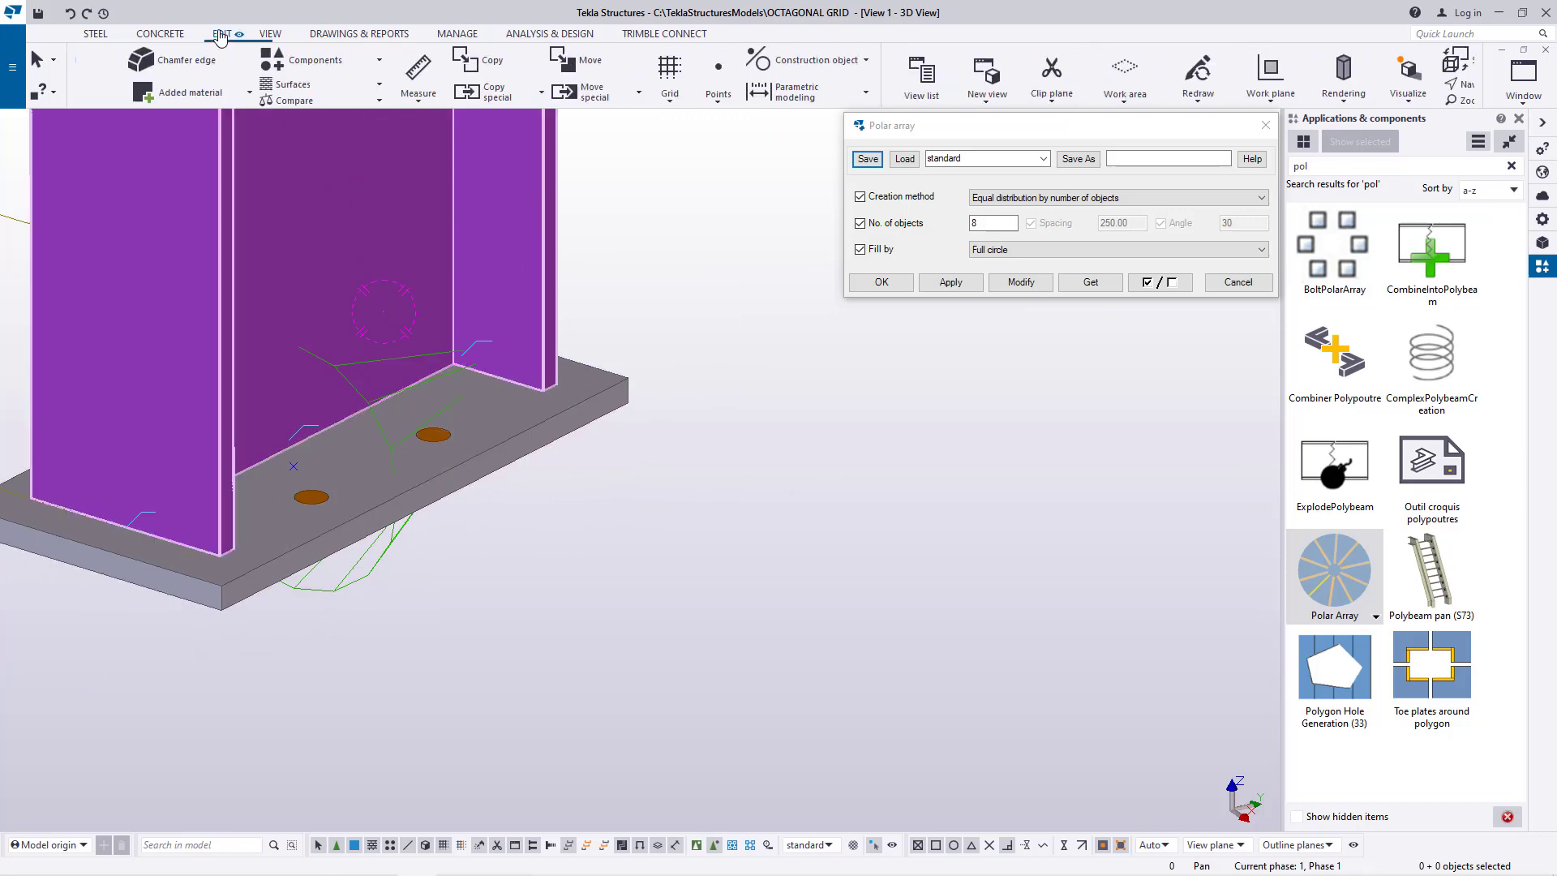
left_click(926, 75)
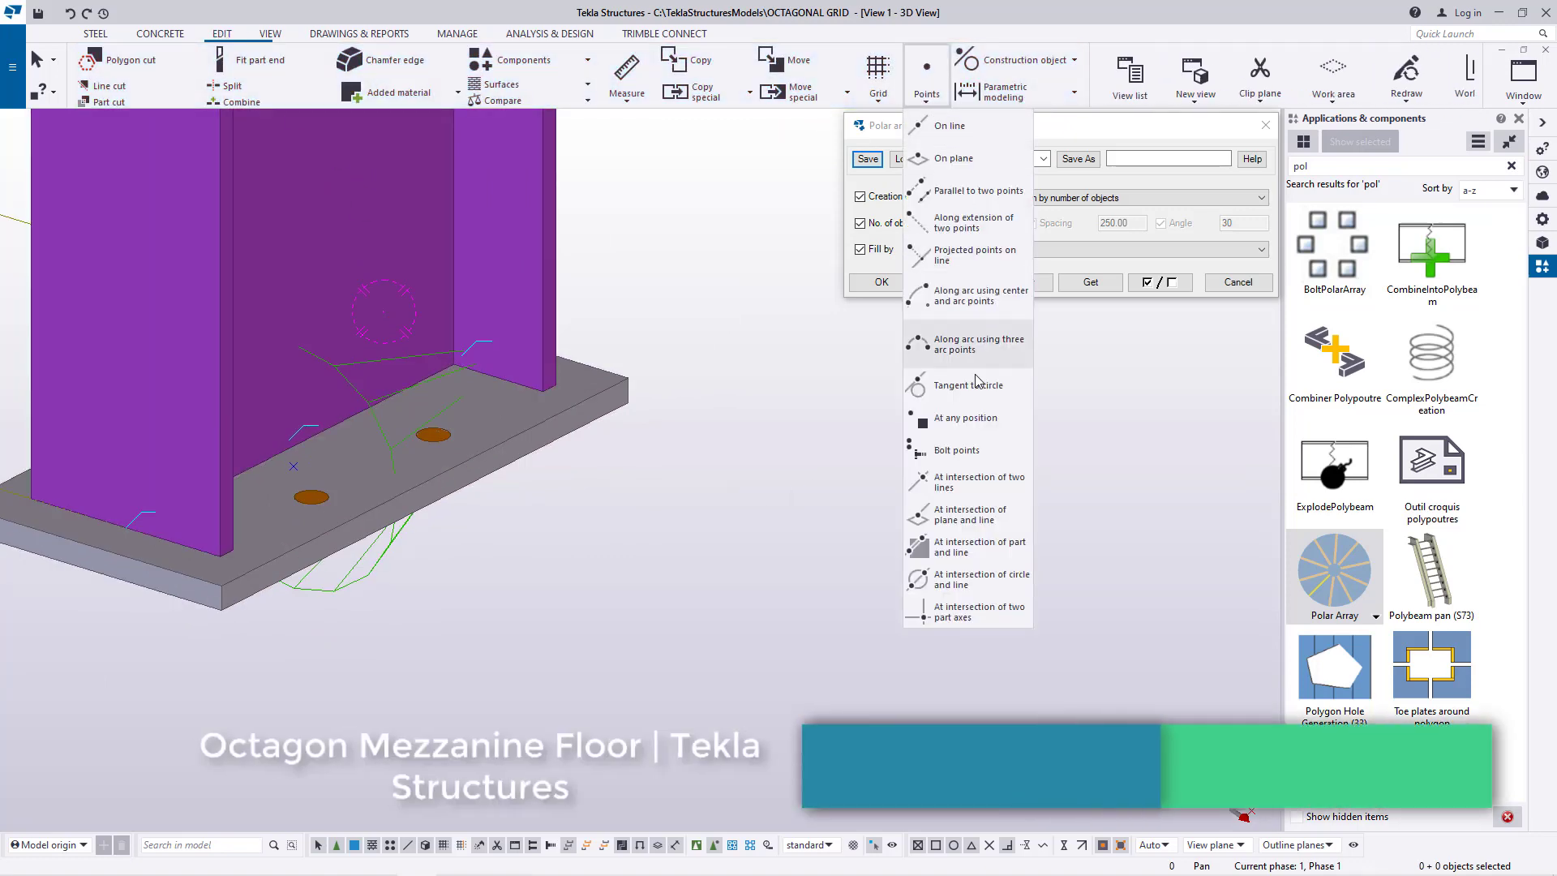
left_click(947, 132)
scroll(341, 437, "up", 3)
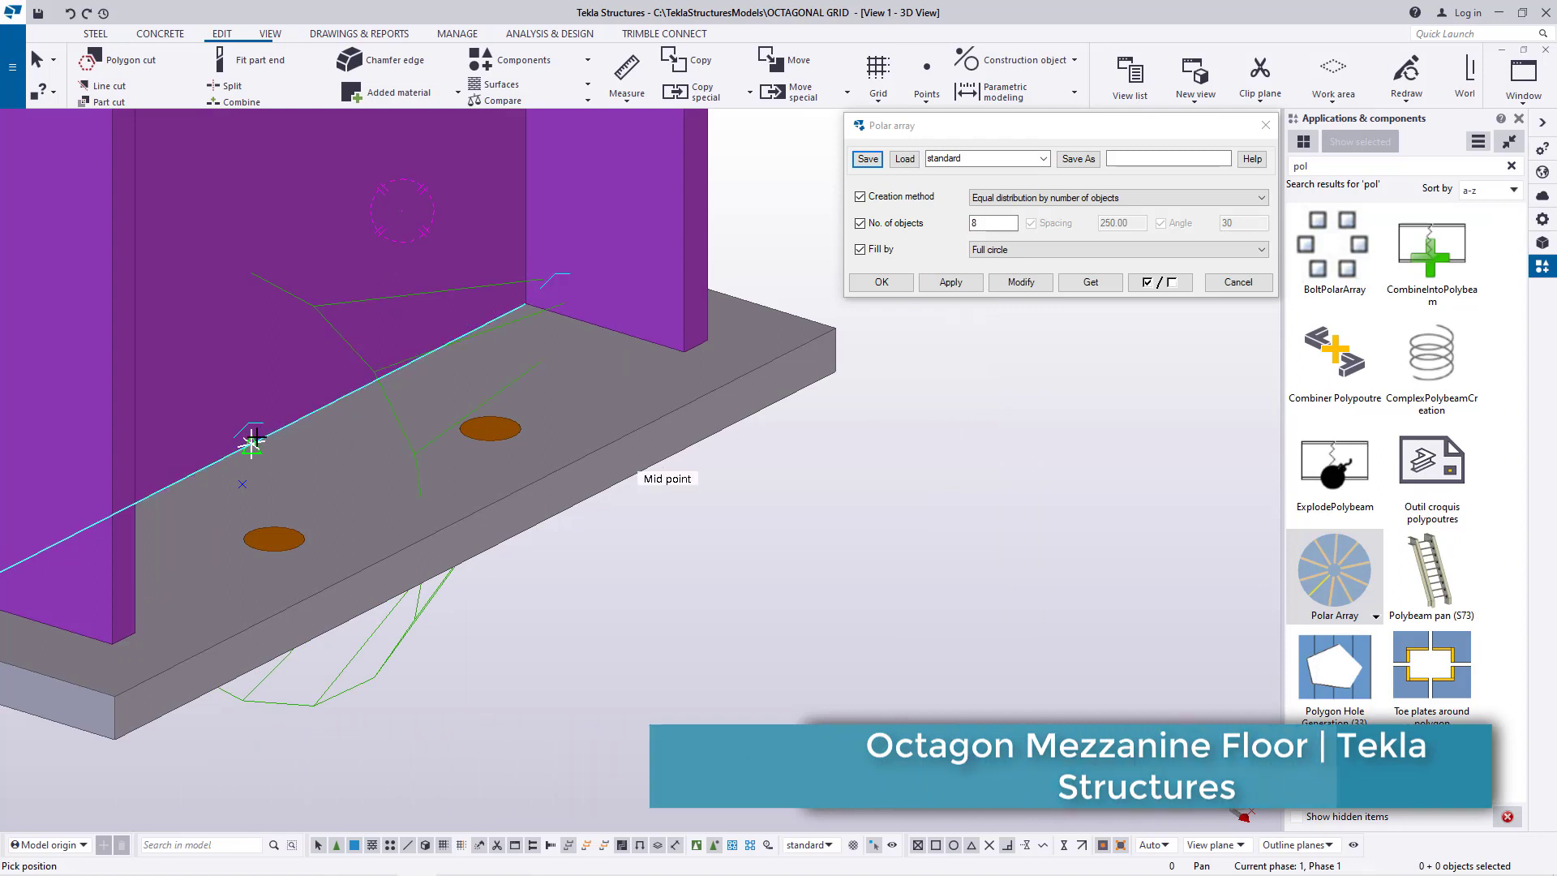
right_click(1030, 431)
left_click(1060, 441)
scroll(328, 397, "down", 6)
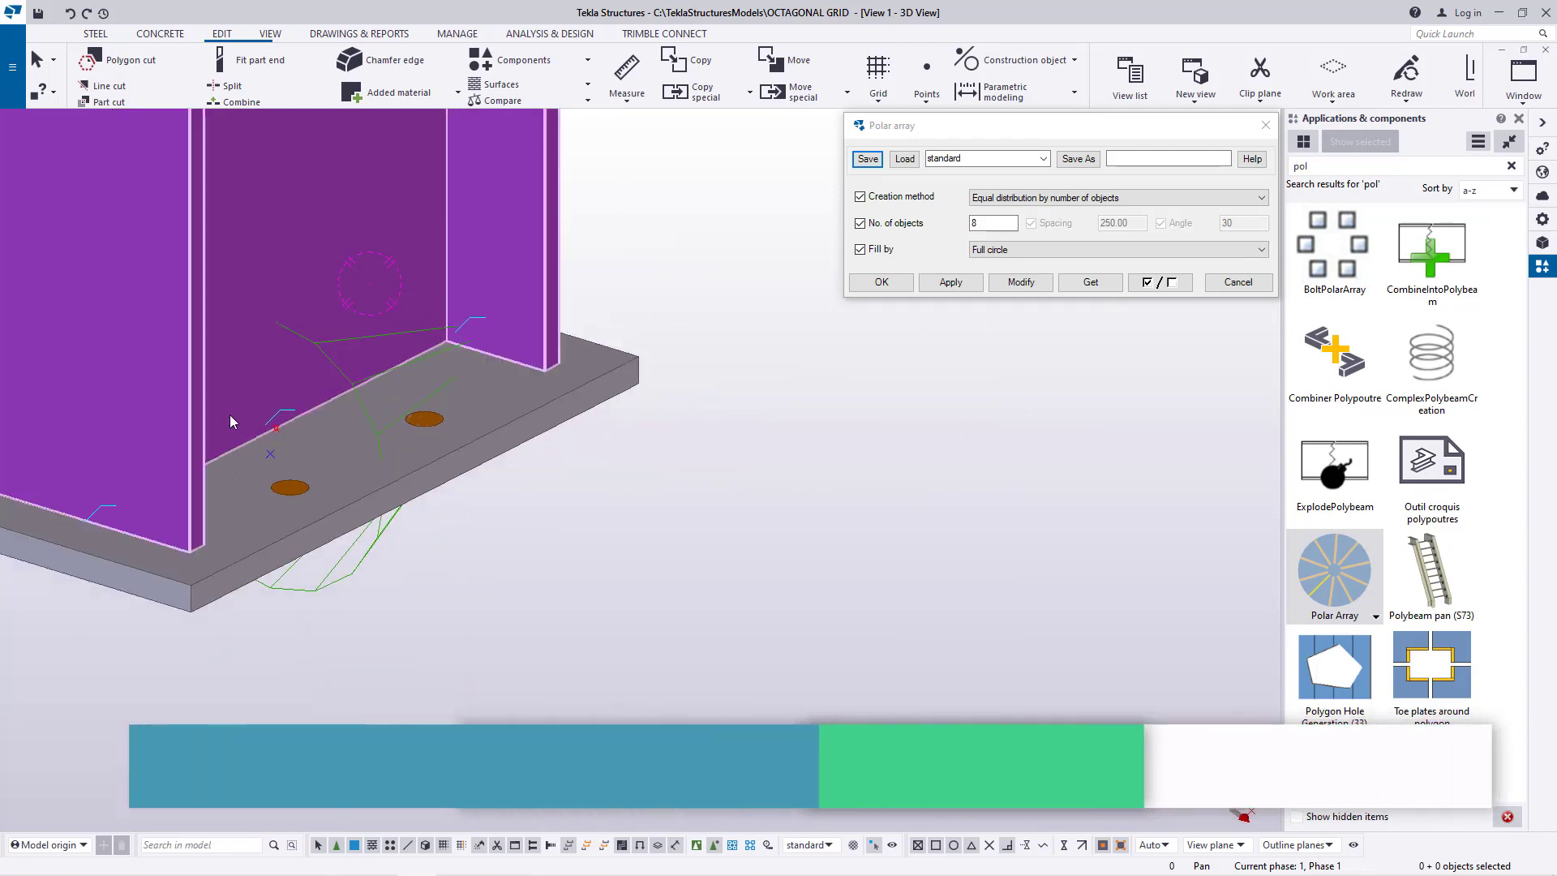
- Delete the point at the base of the inner intermediate column between grid lines 8 and 9
scroll(102, 441, "down", 5)
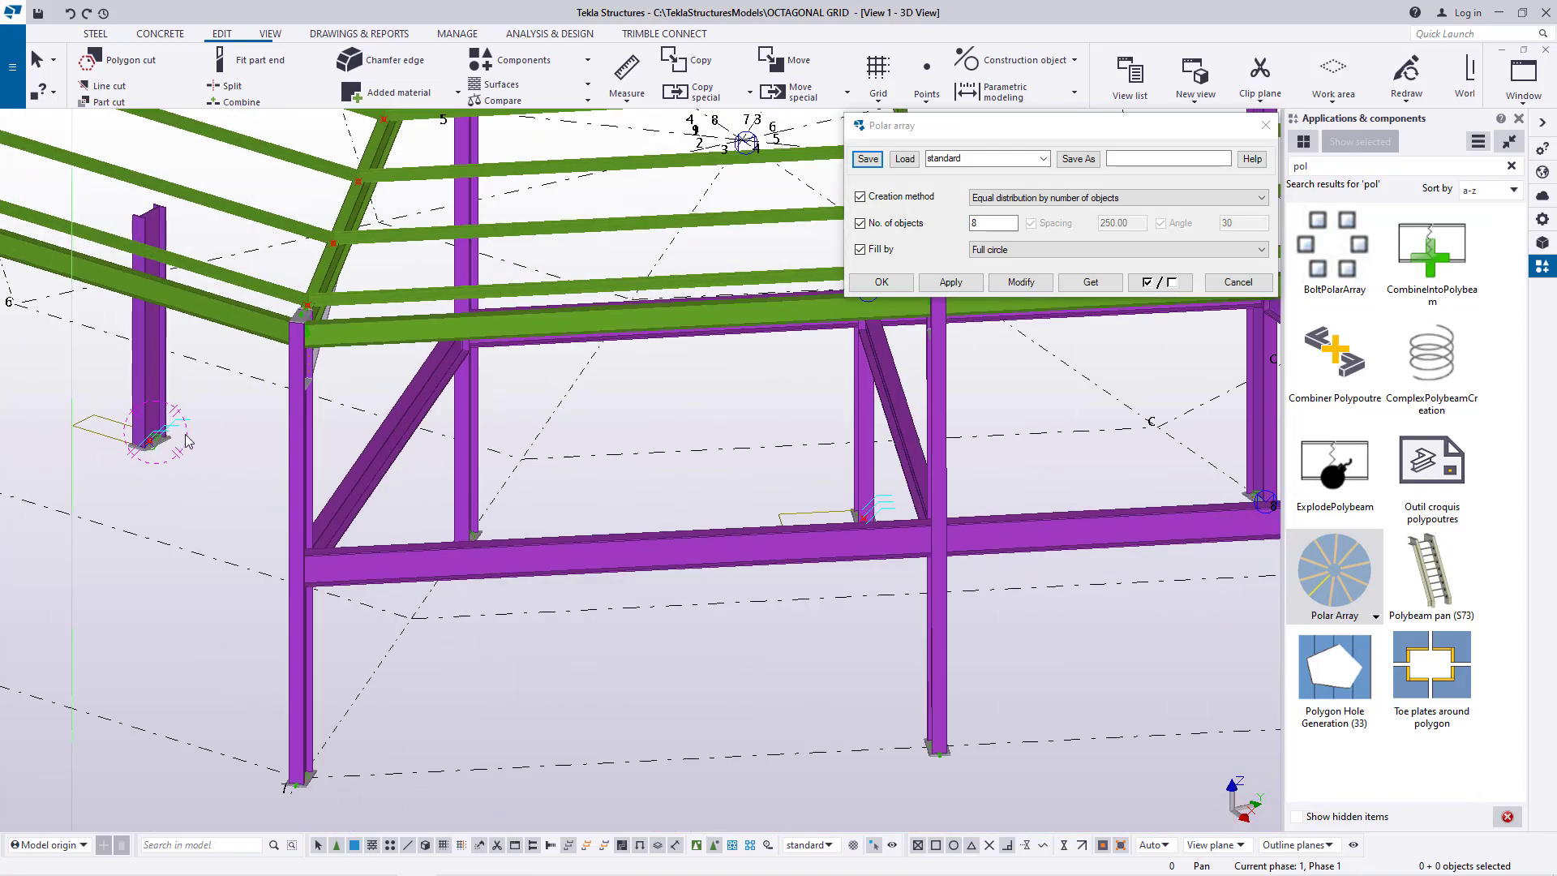
scroll(853, 525, "up", 3)
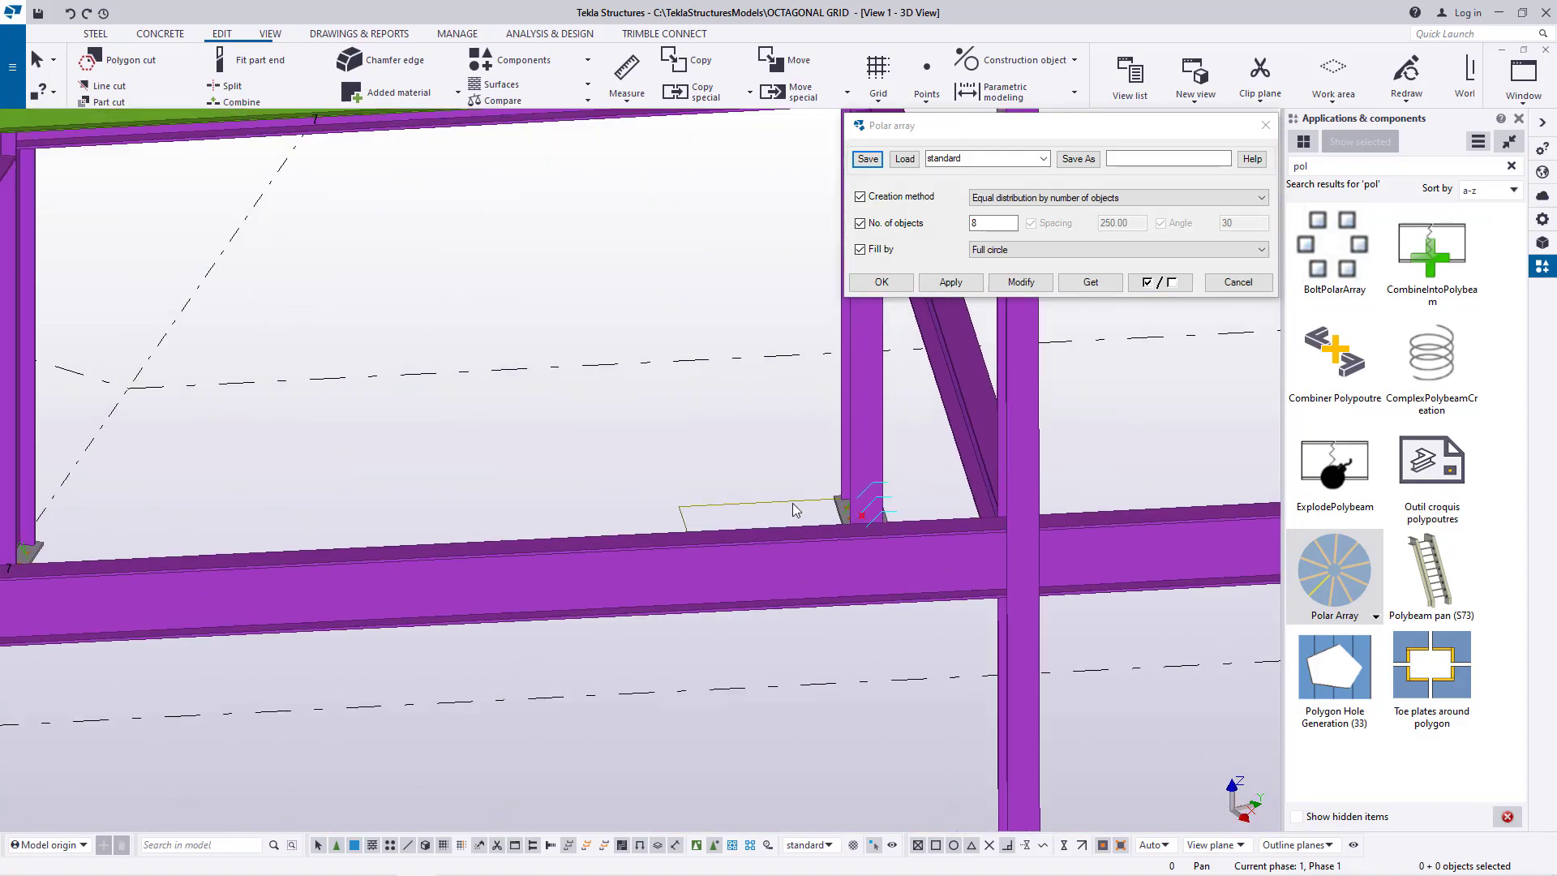
scroll(529, 478, "down", 6)
scroll(1024, 404, "up", 8)
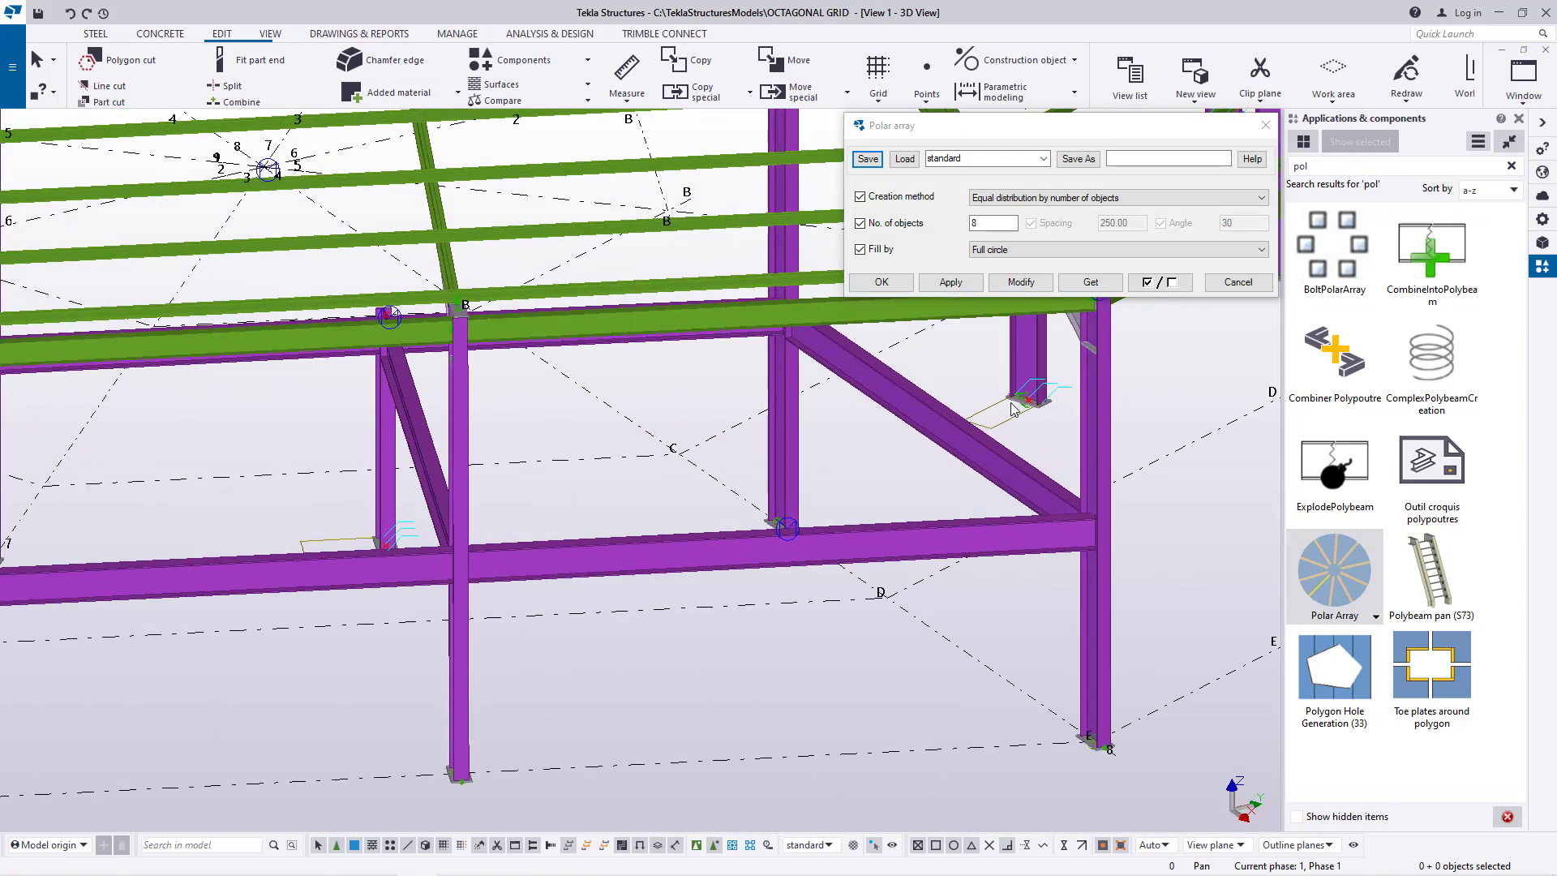
scroll(1023, 407, "up", 5)
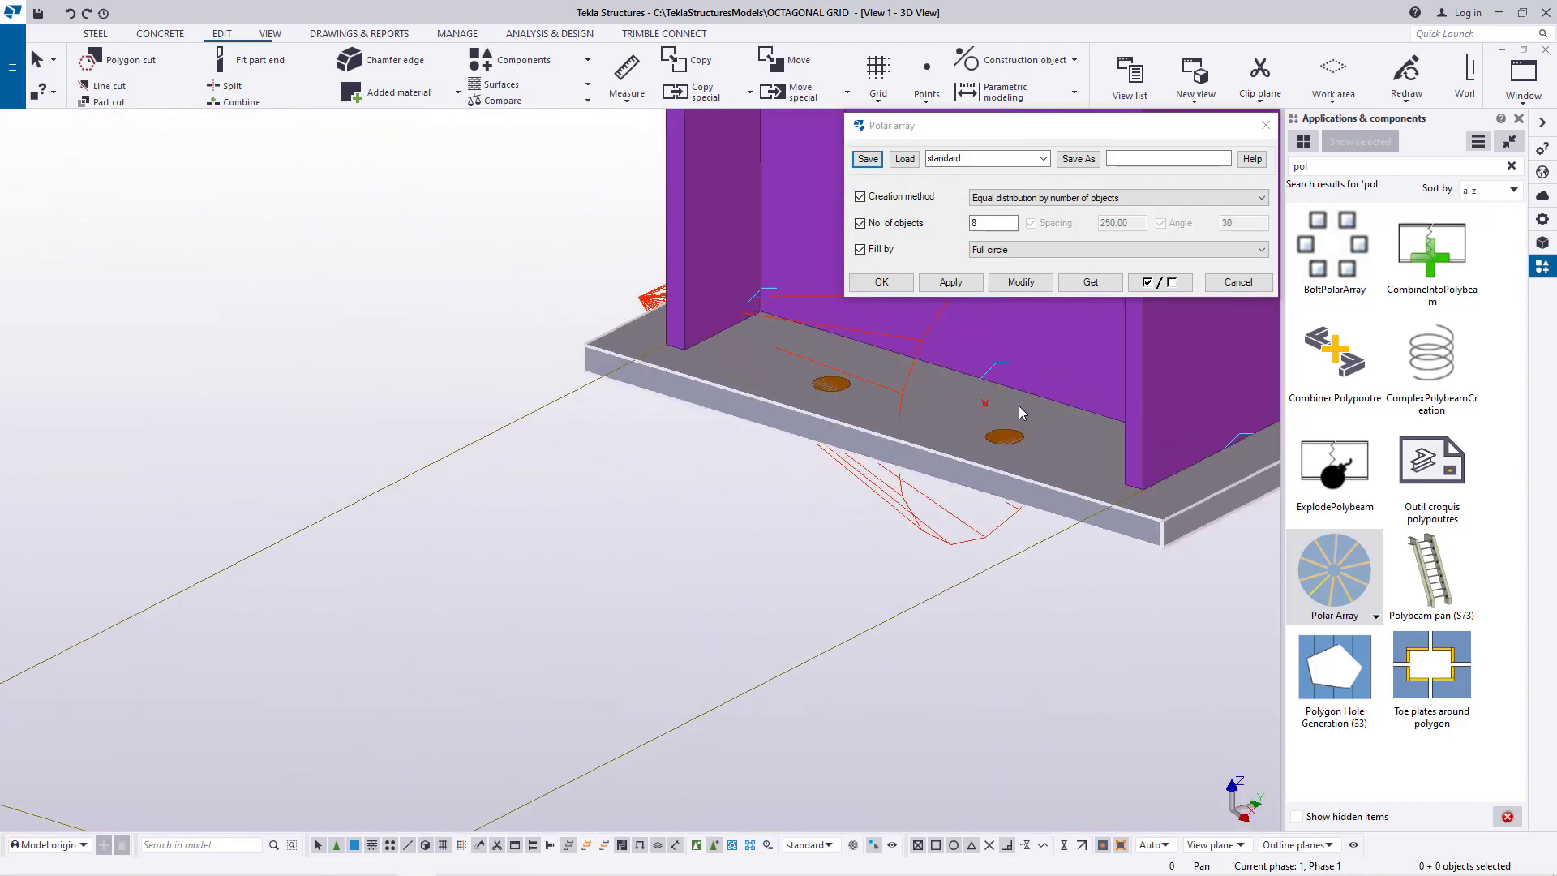
key("Delete")
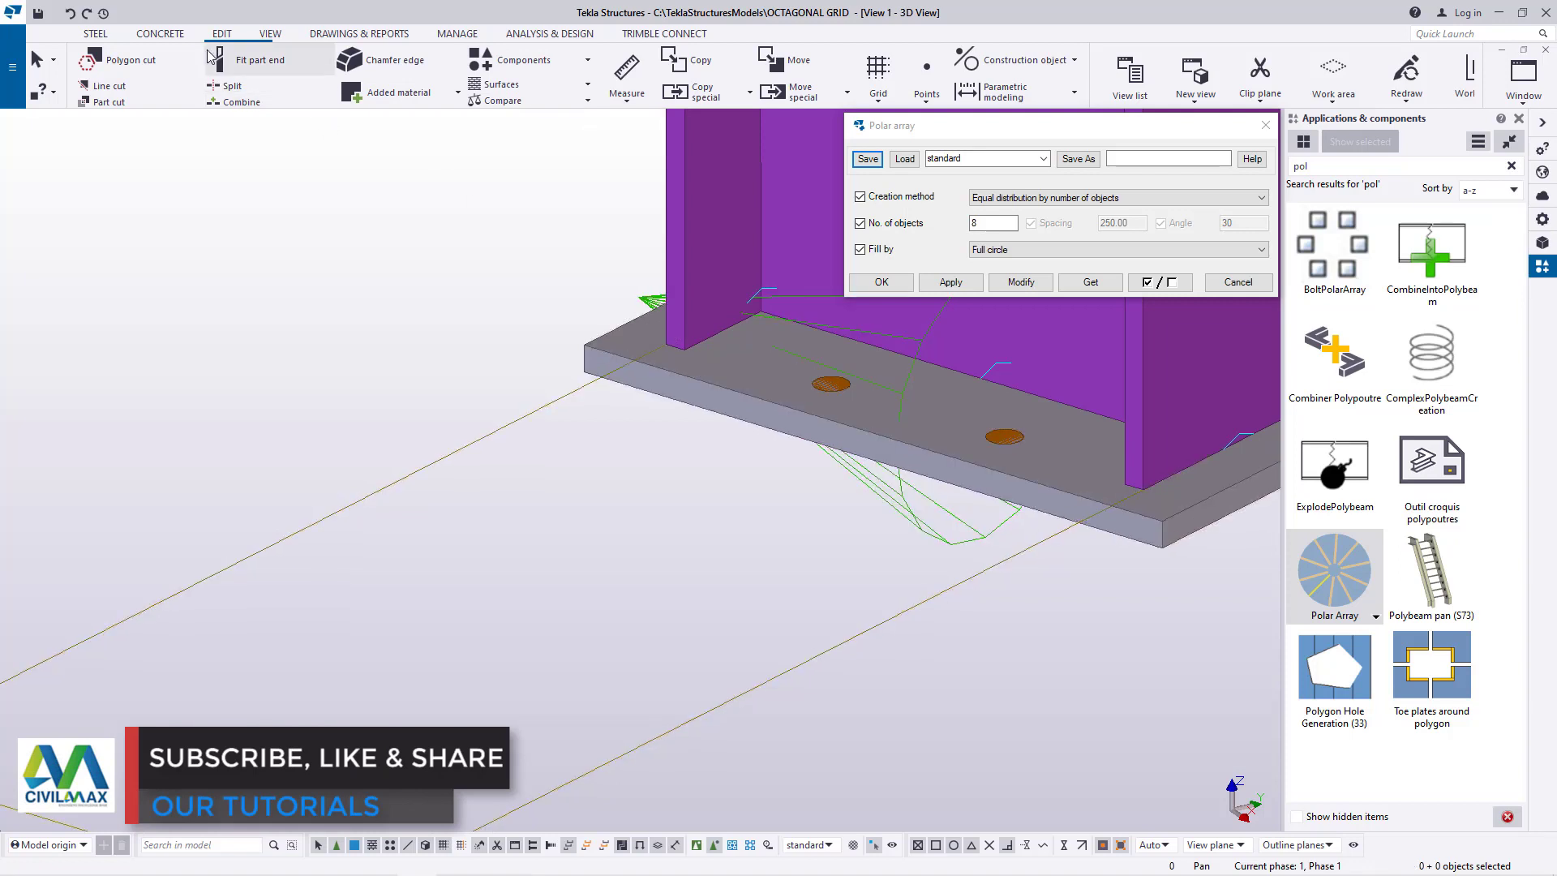
- Place a point at any position, snapped to the web at the base of the column between grid lines 8 and 9
left_click(924, 103)
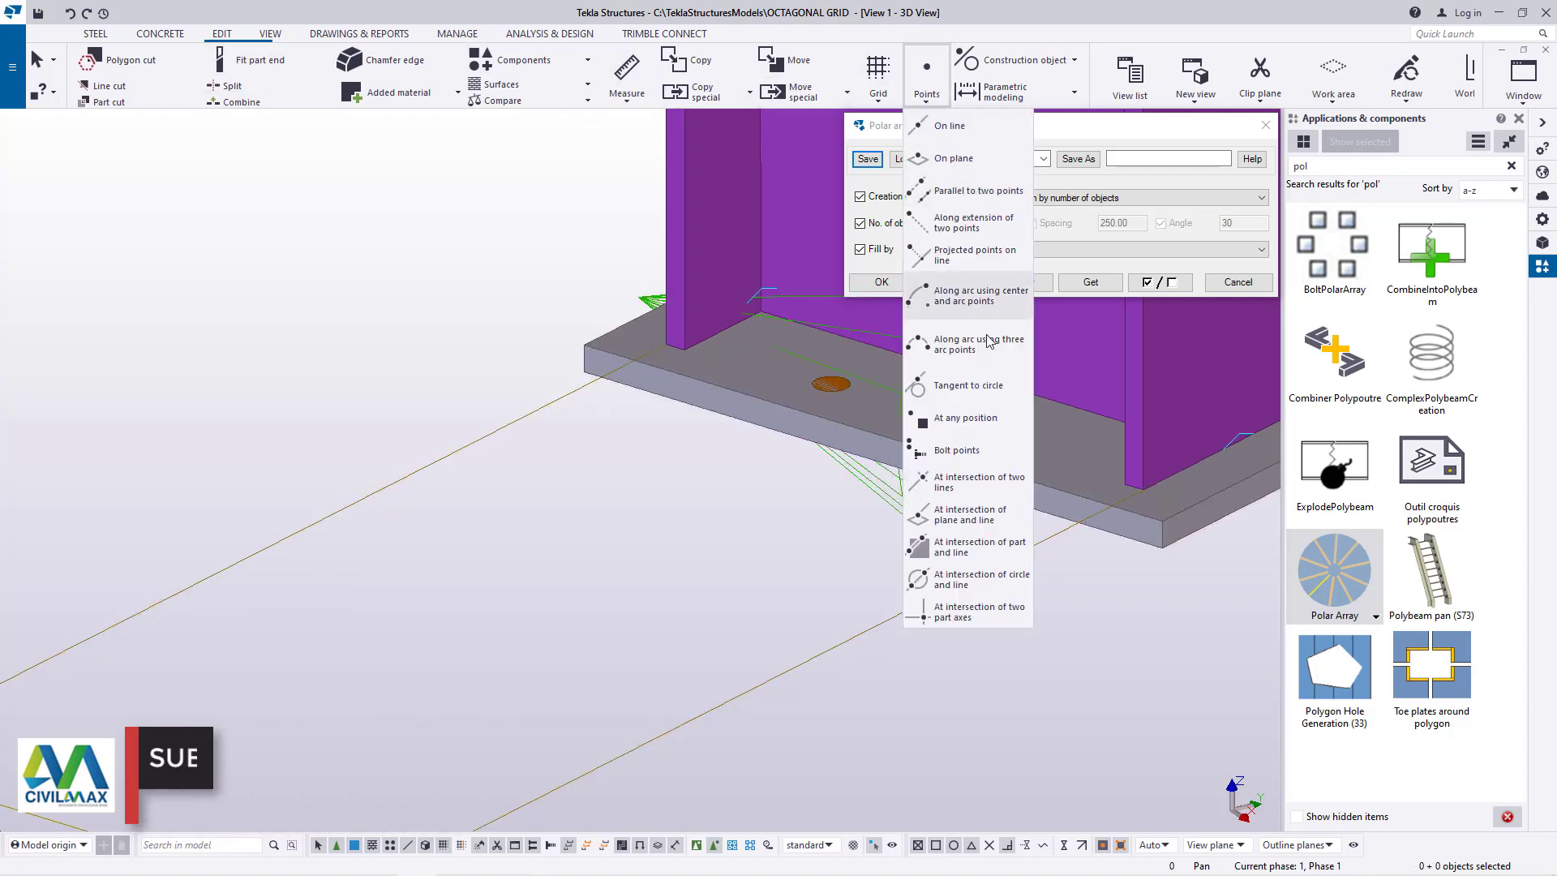
left_click(975, 415)
scroll(948, 403, "up", 6)
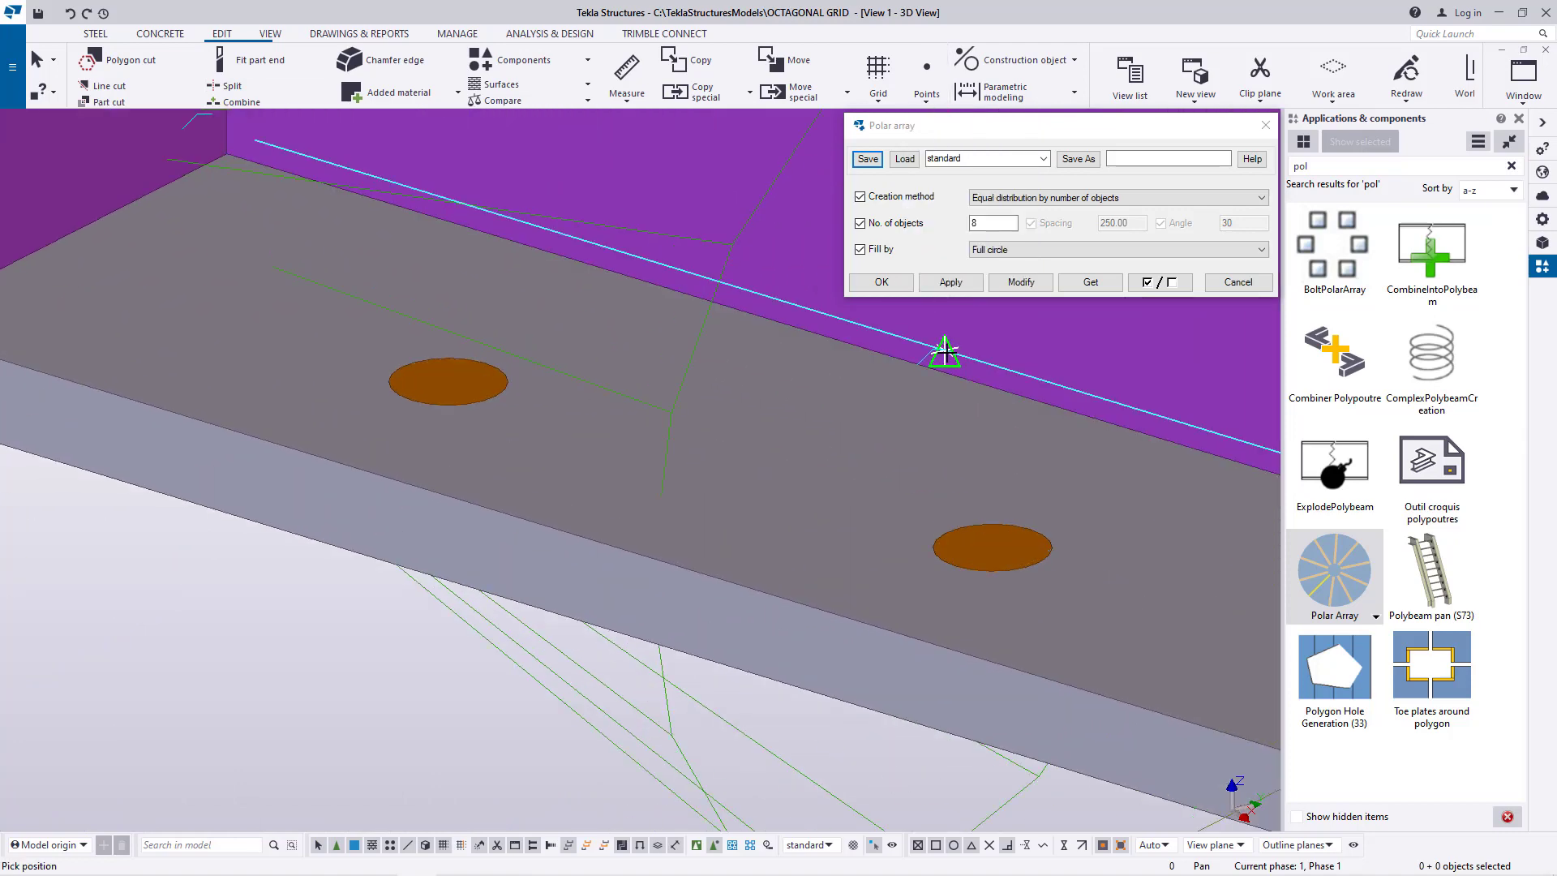
right_click(1074, 365)
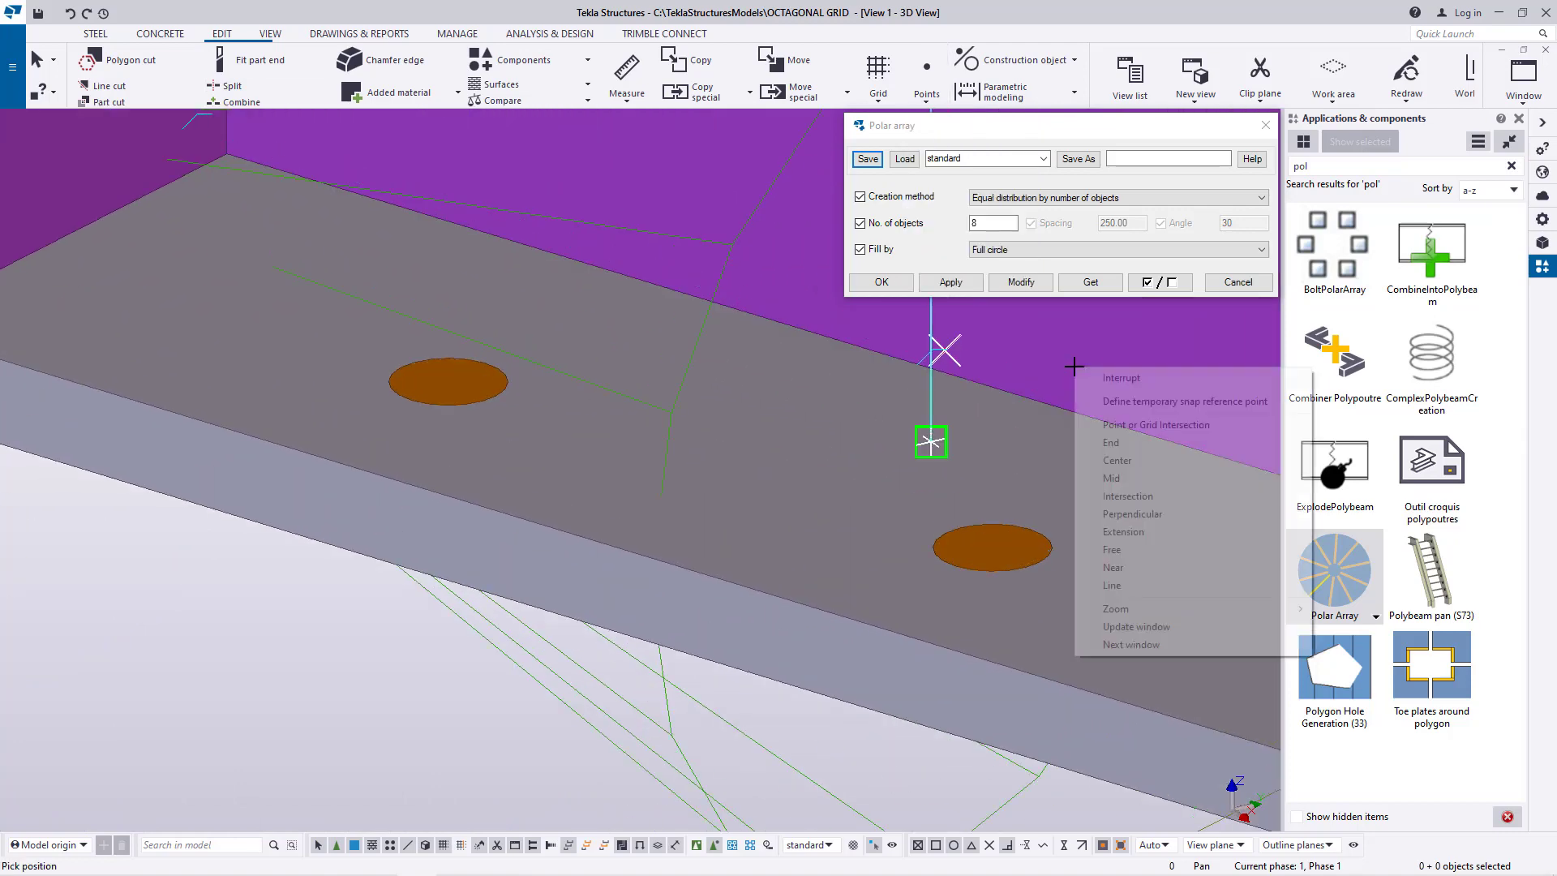
left_click(1093, 378)
scroll(962, 475, "down", 7)
scroll(1028, 465, "down", 8)
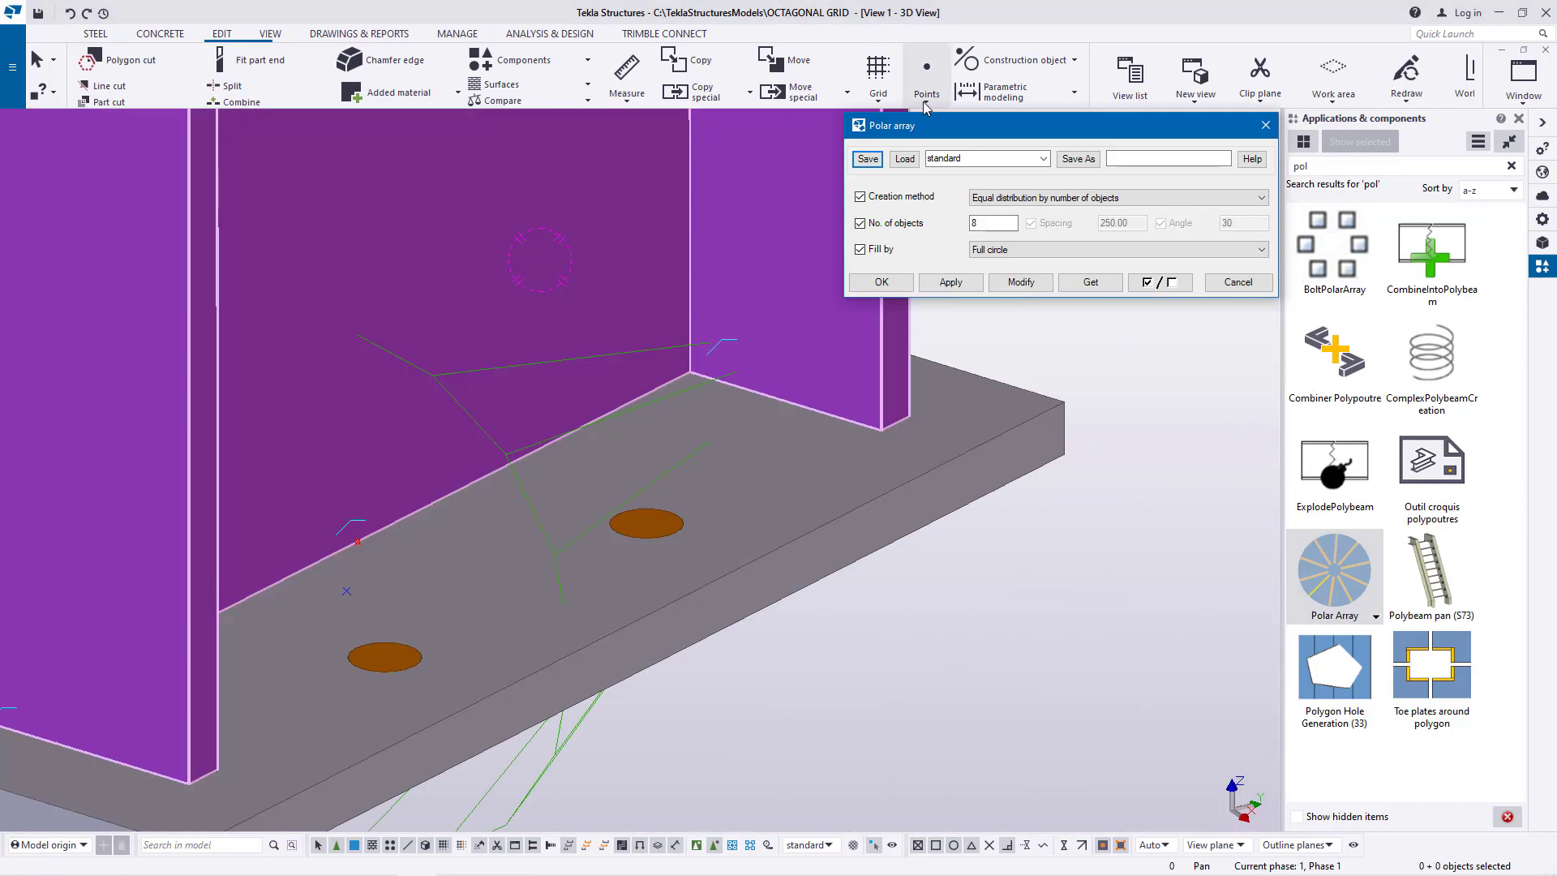
left_click(925, 104)
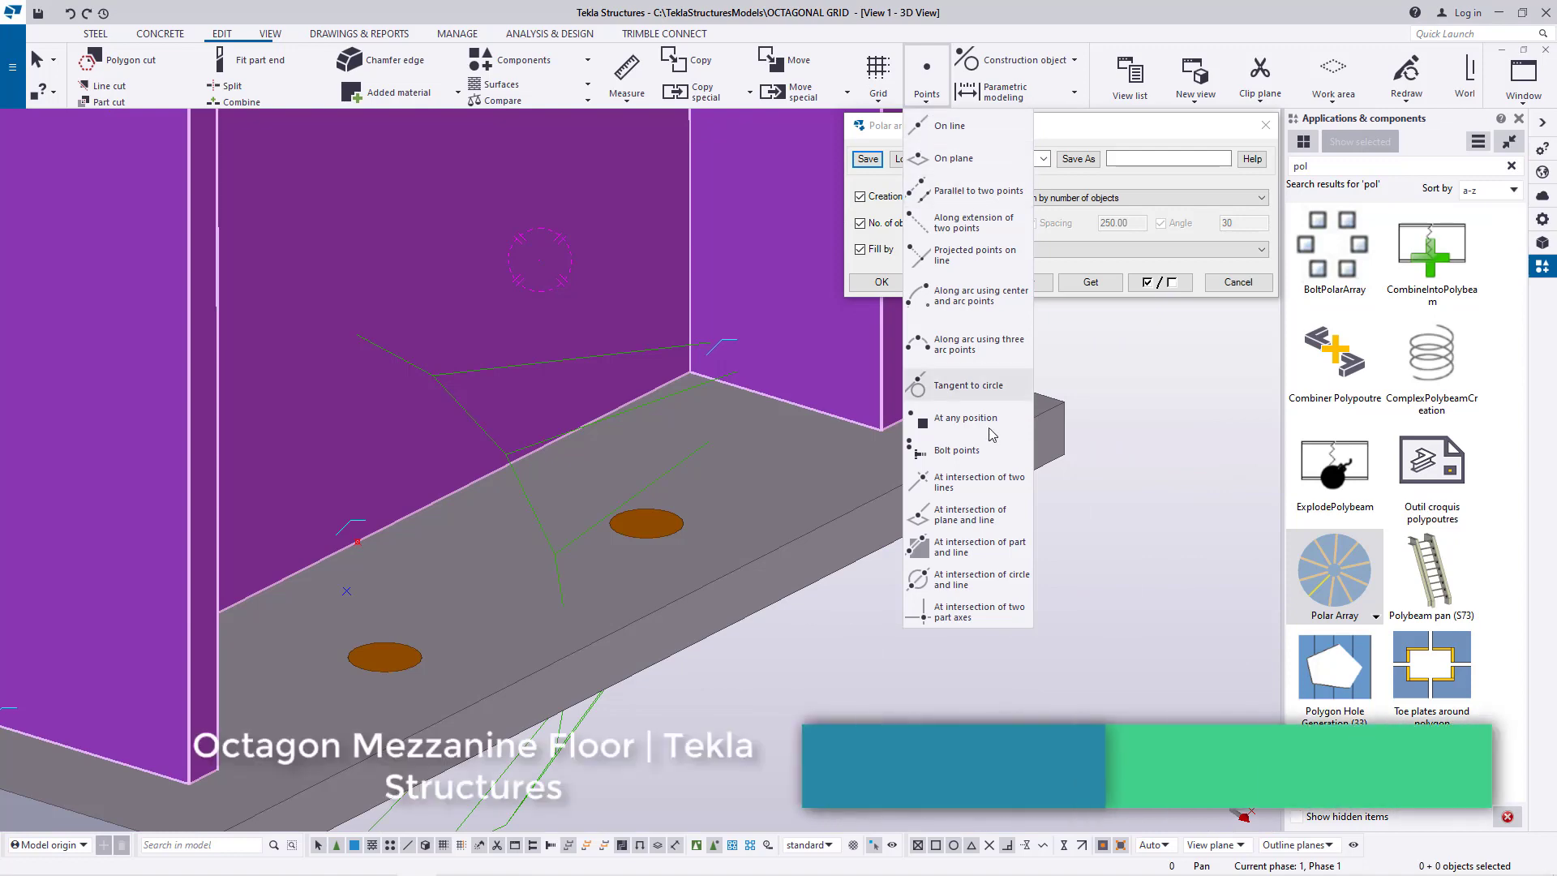
left_click(933, 410)
scroll(645, 519, "down", 5)
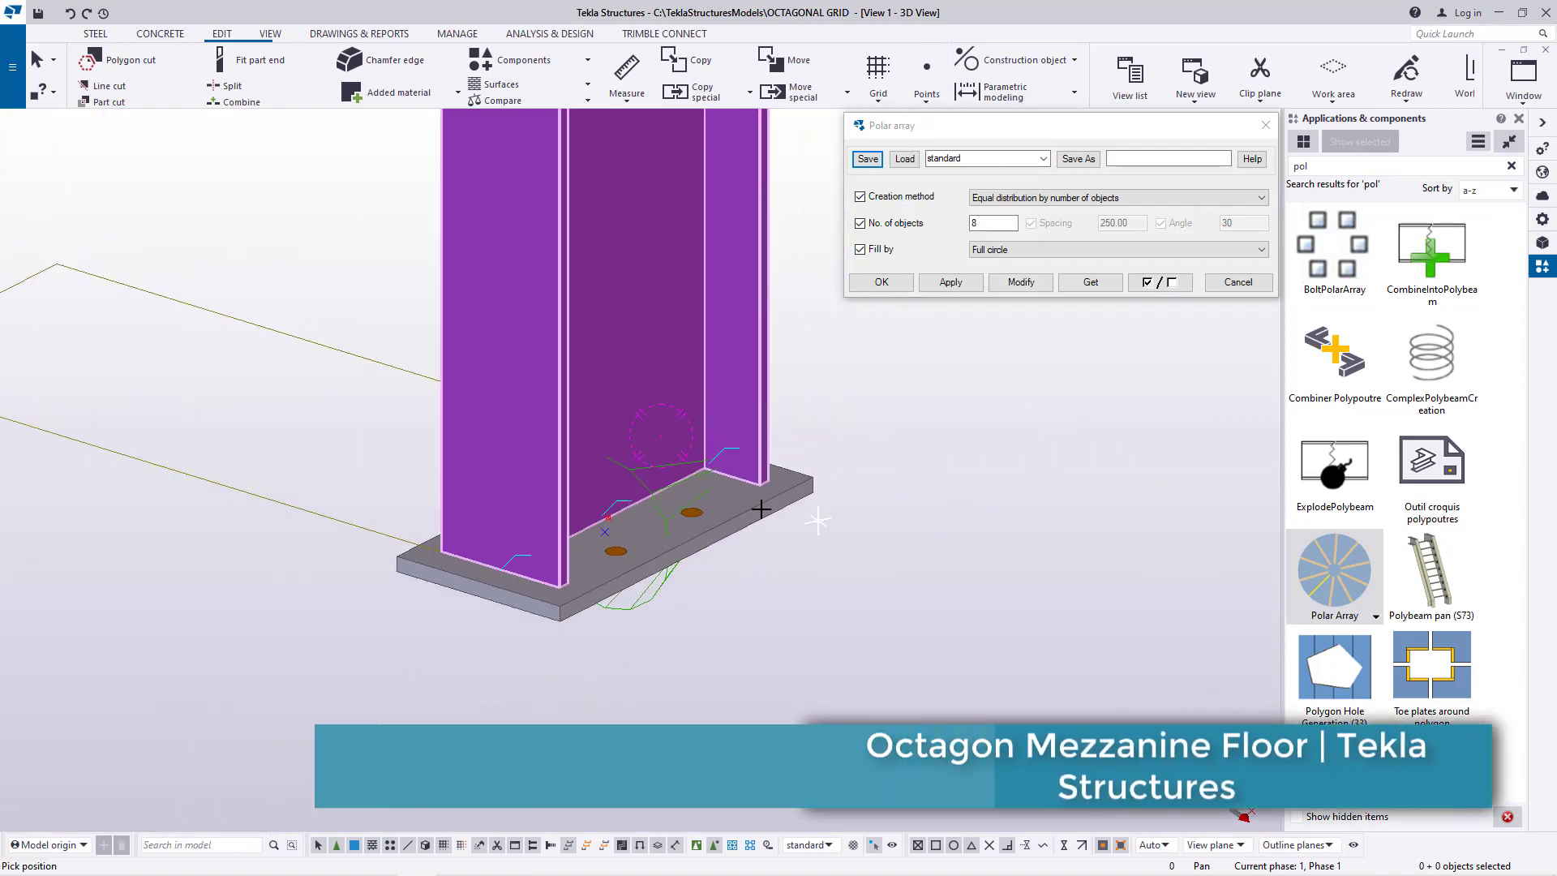
scroll(895, 492, "down", 10)
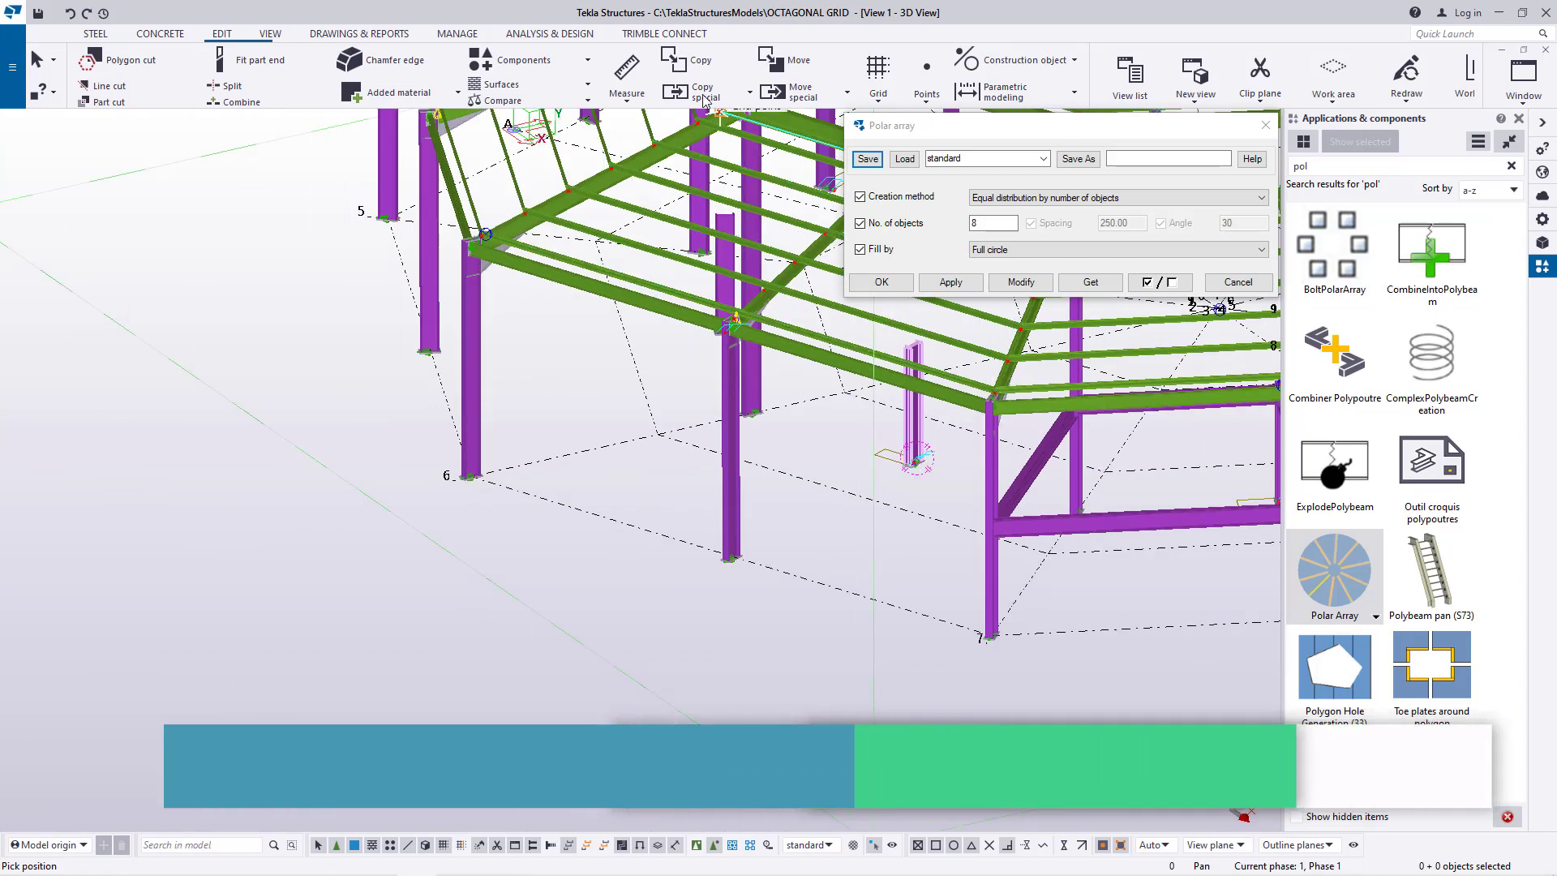
left_click(271, 35)
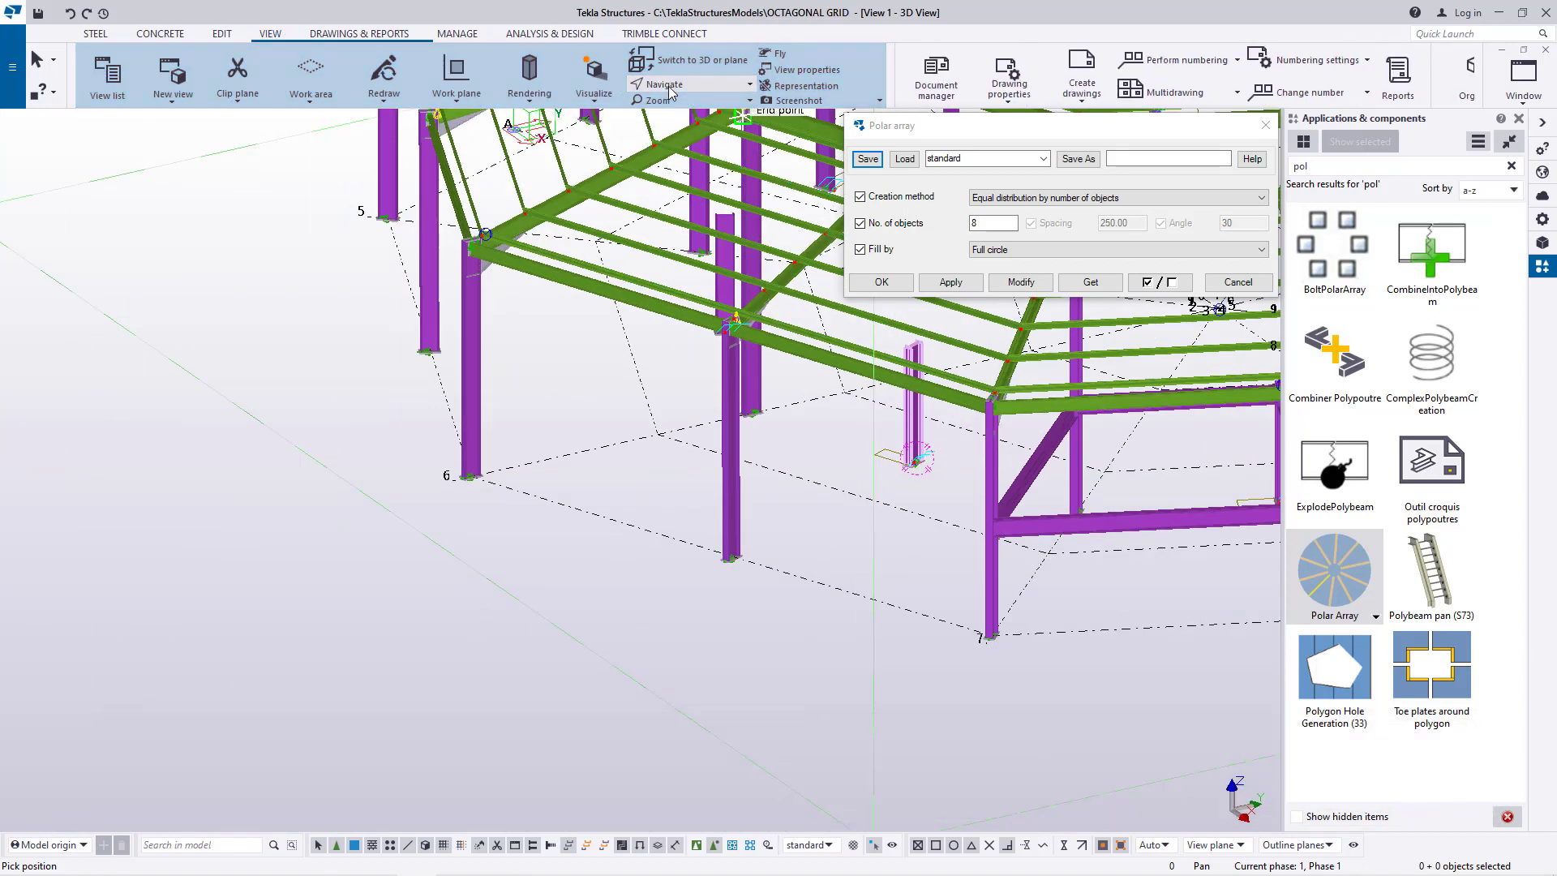
left_click(673, 84)
left_click(798, 355)
middle_click_drag(798, 355, 835, 358, "ctrl")
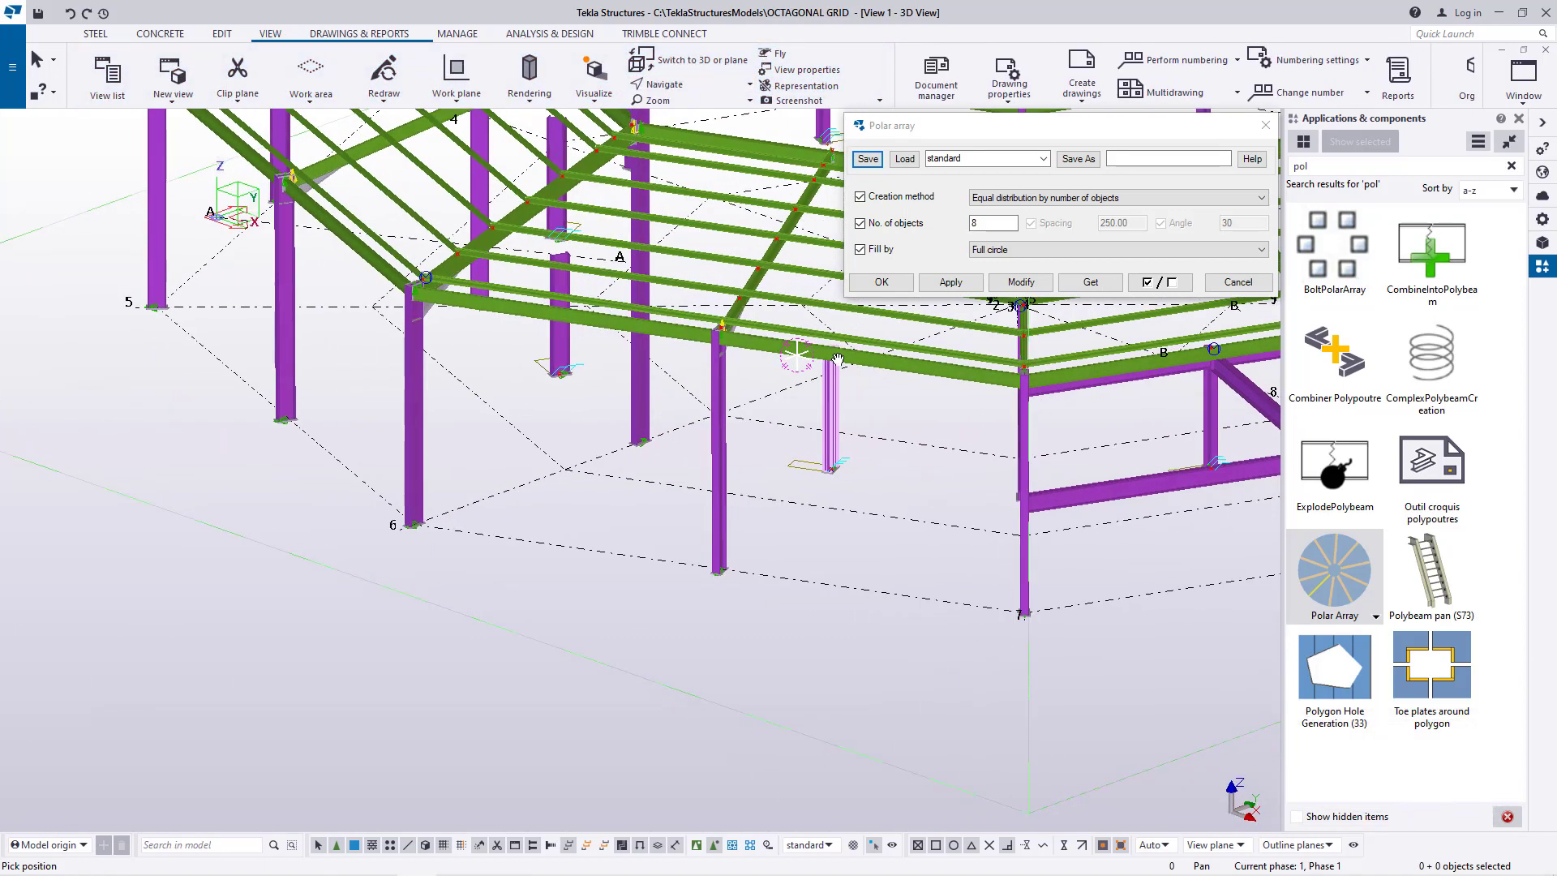
scroll(532, 361, "up", 6)
middle_click_drag(579, 378, 591, 379)
scroll(591, 379, "up", 5)
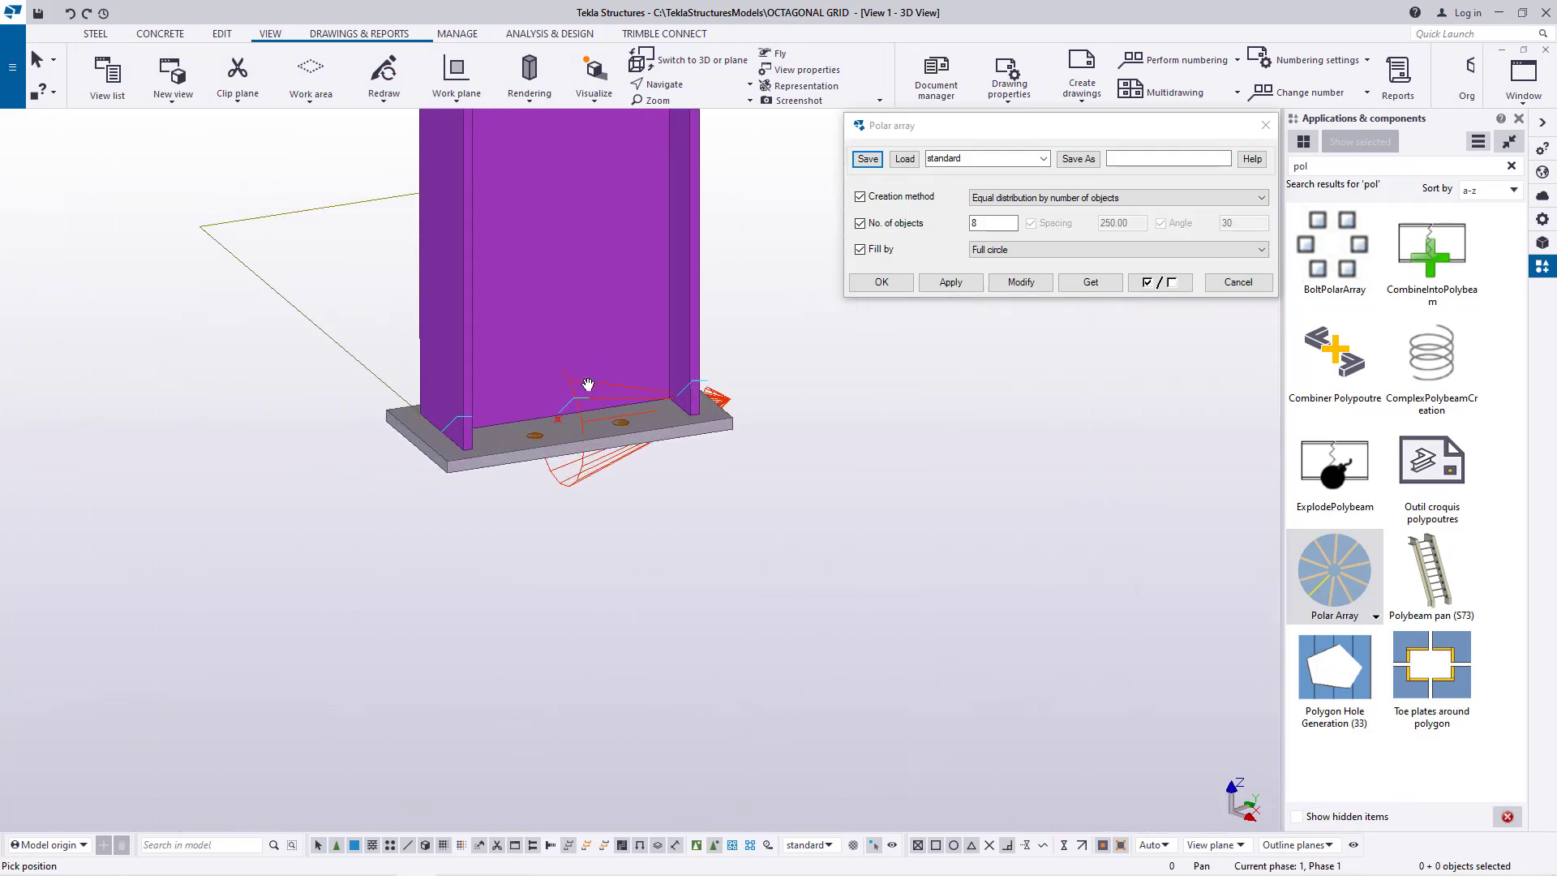
right_click(927, 387)
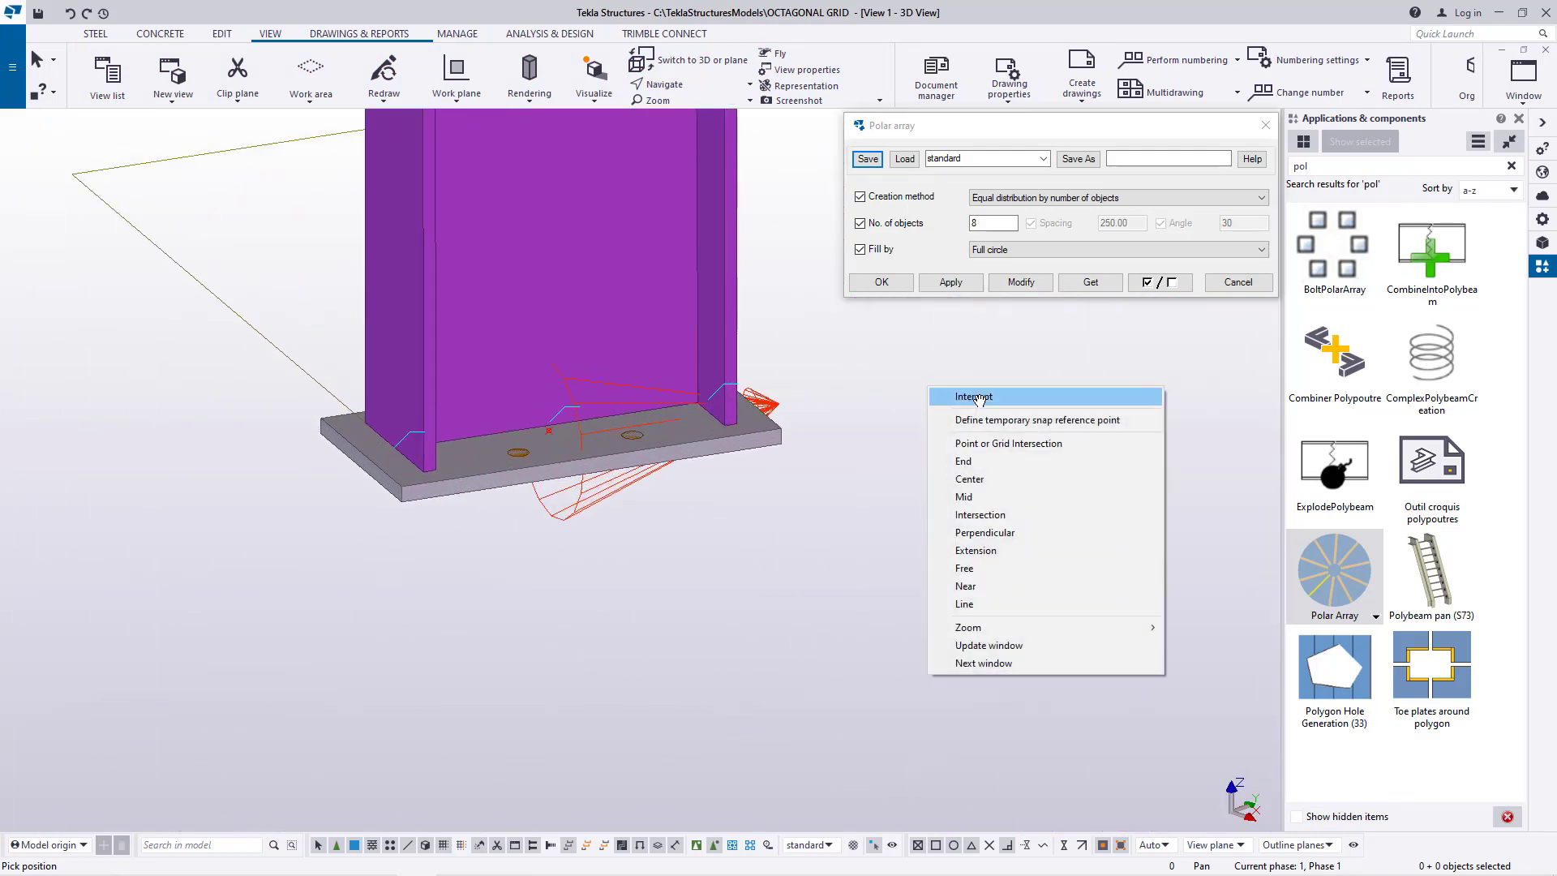
left_click(979, 397)
- Place a point at the midpoint of the web's bottom edge on the inner intermediate column between grid lines 5 and 6
scroll(600, 406, "up", 5)
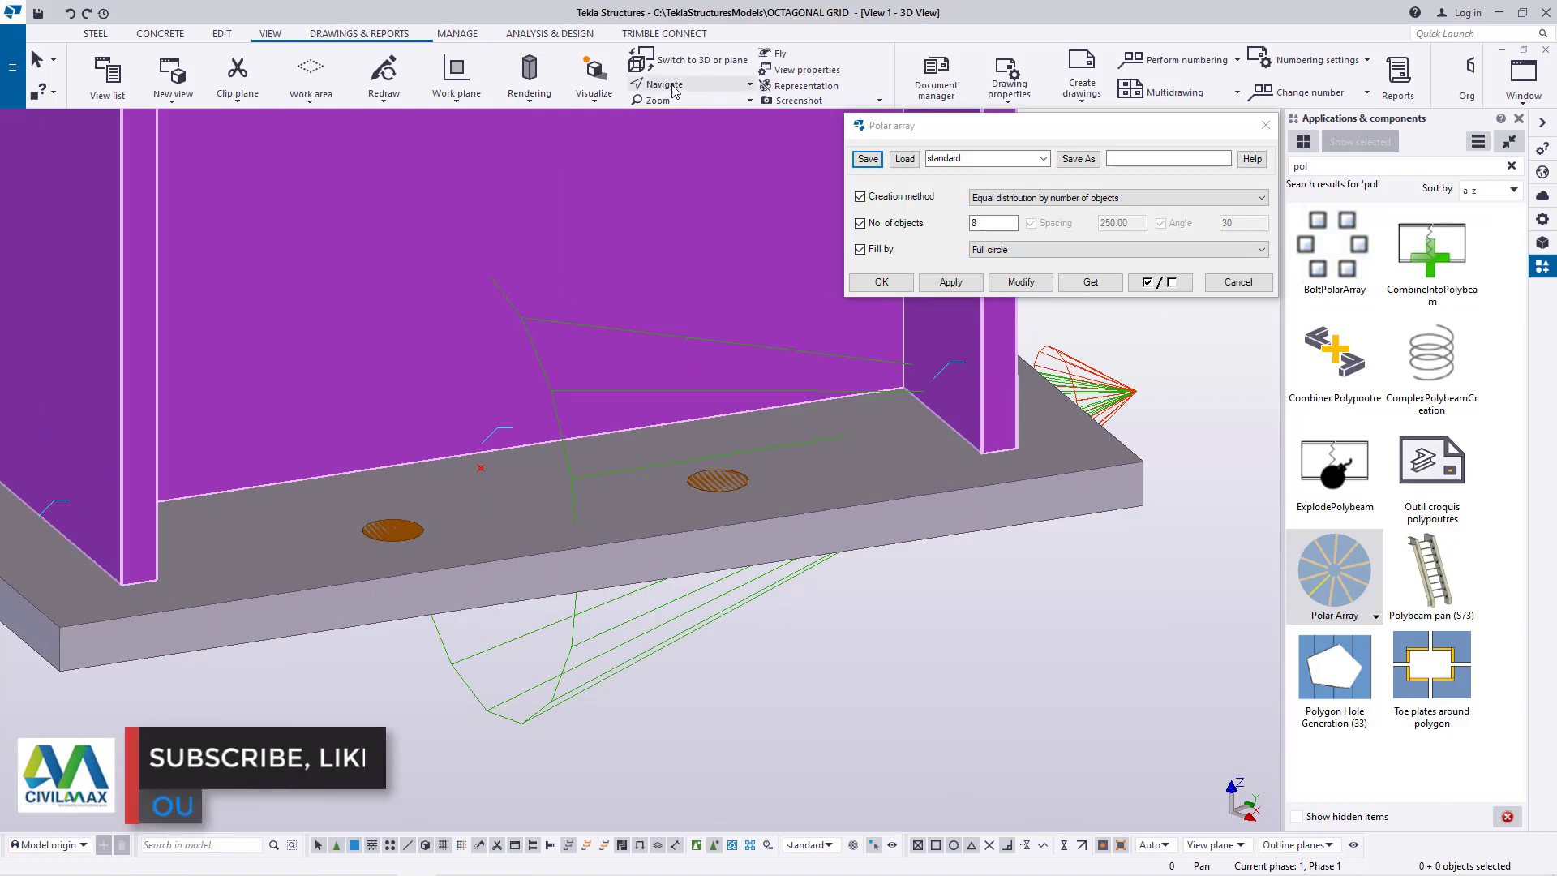
left_click(232, 33)
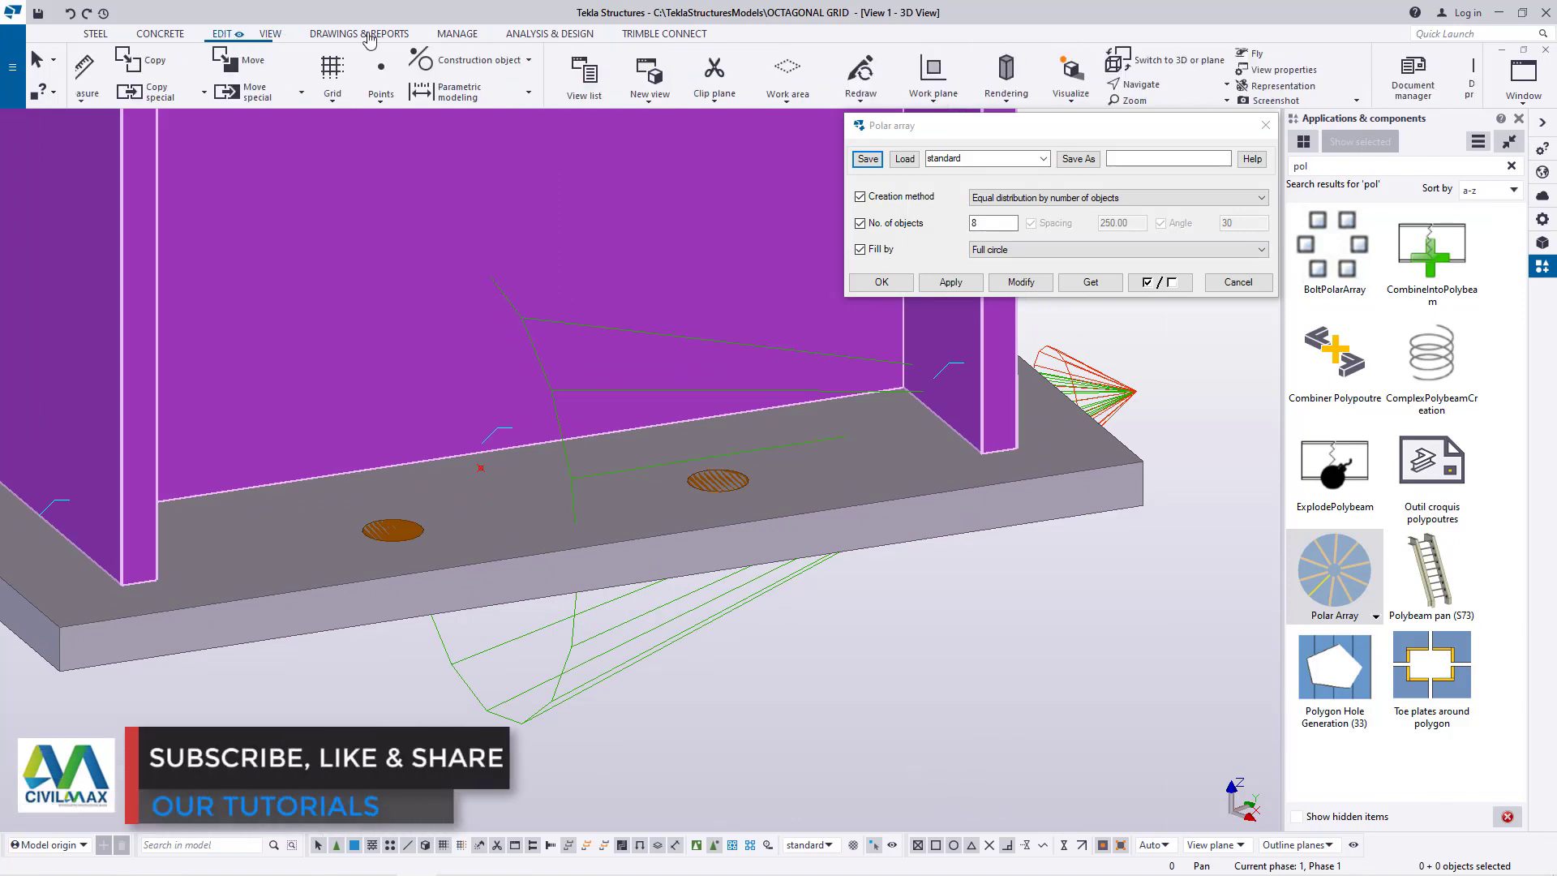
left_click(926, 73)
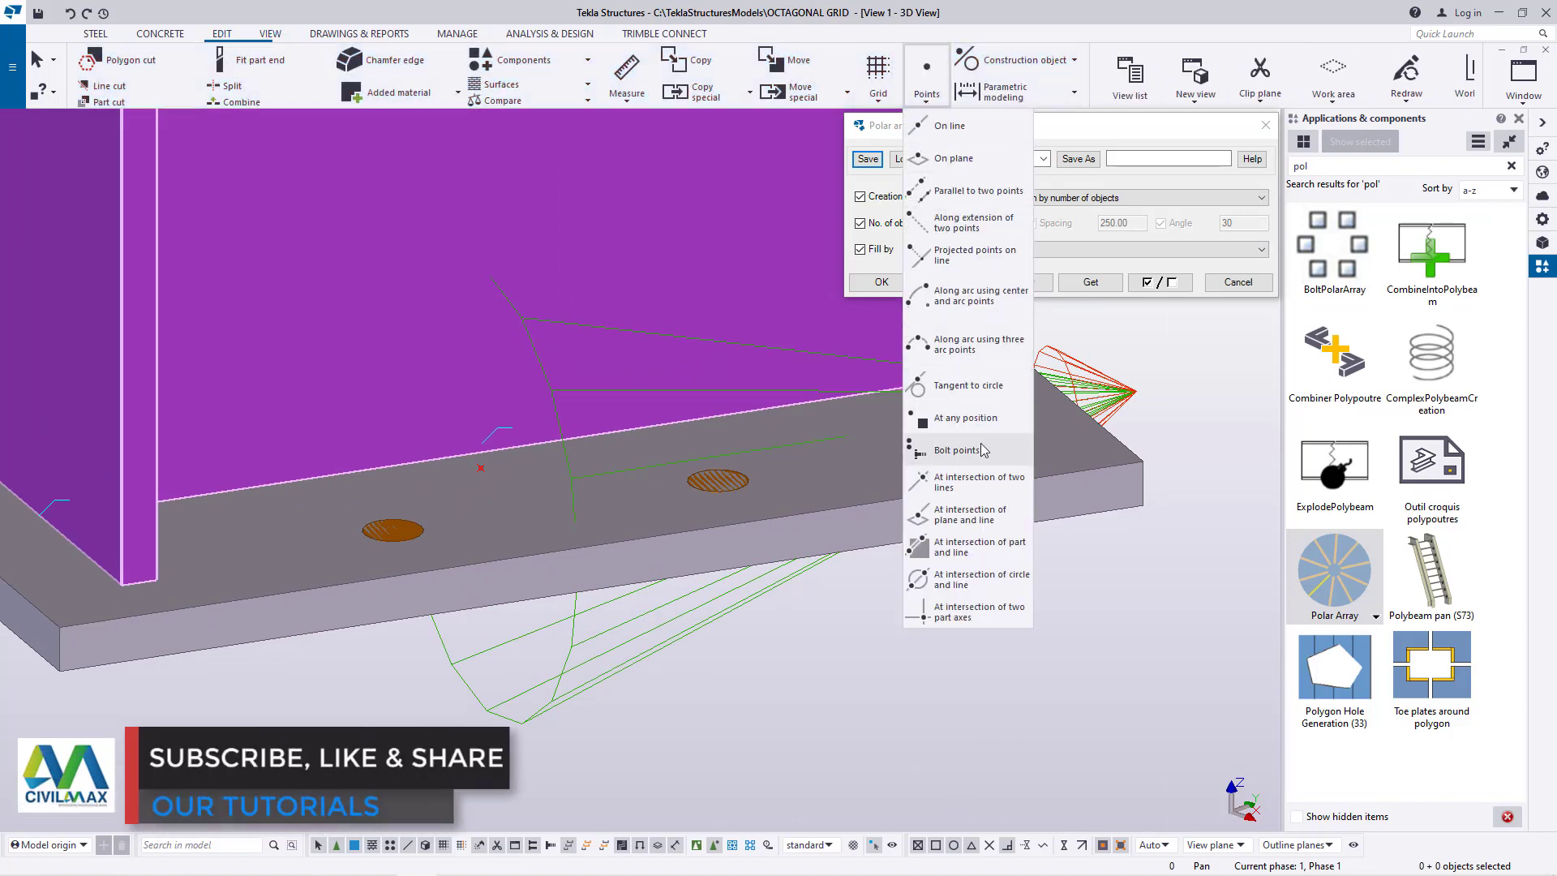
left_click(967, 422)
scroll(507, 444, "up", 3)
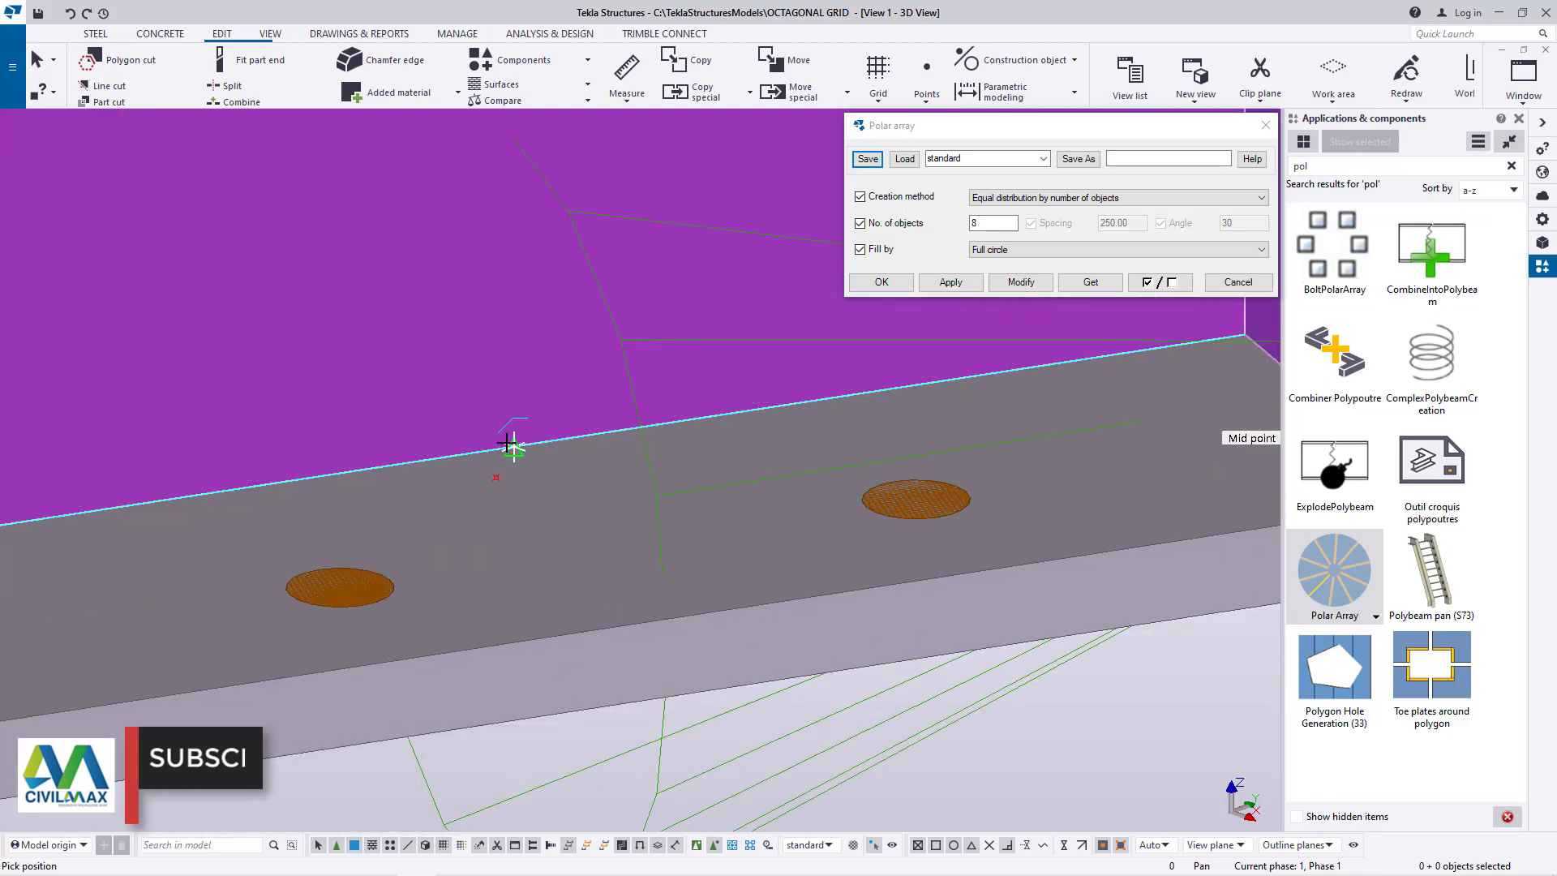
right_click(512, 436)
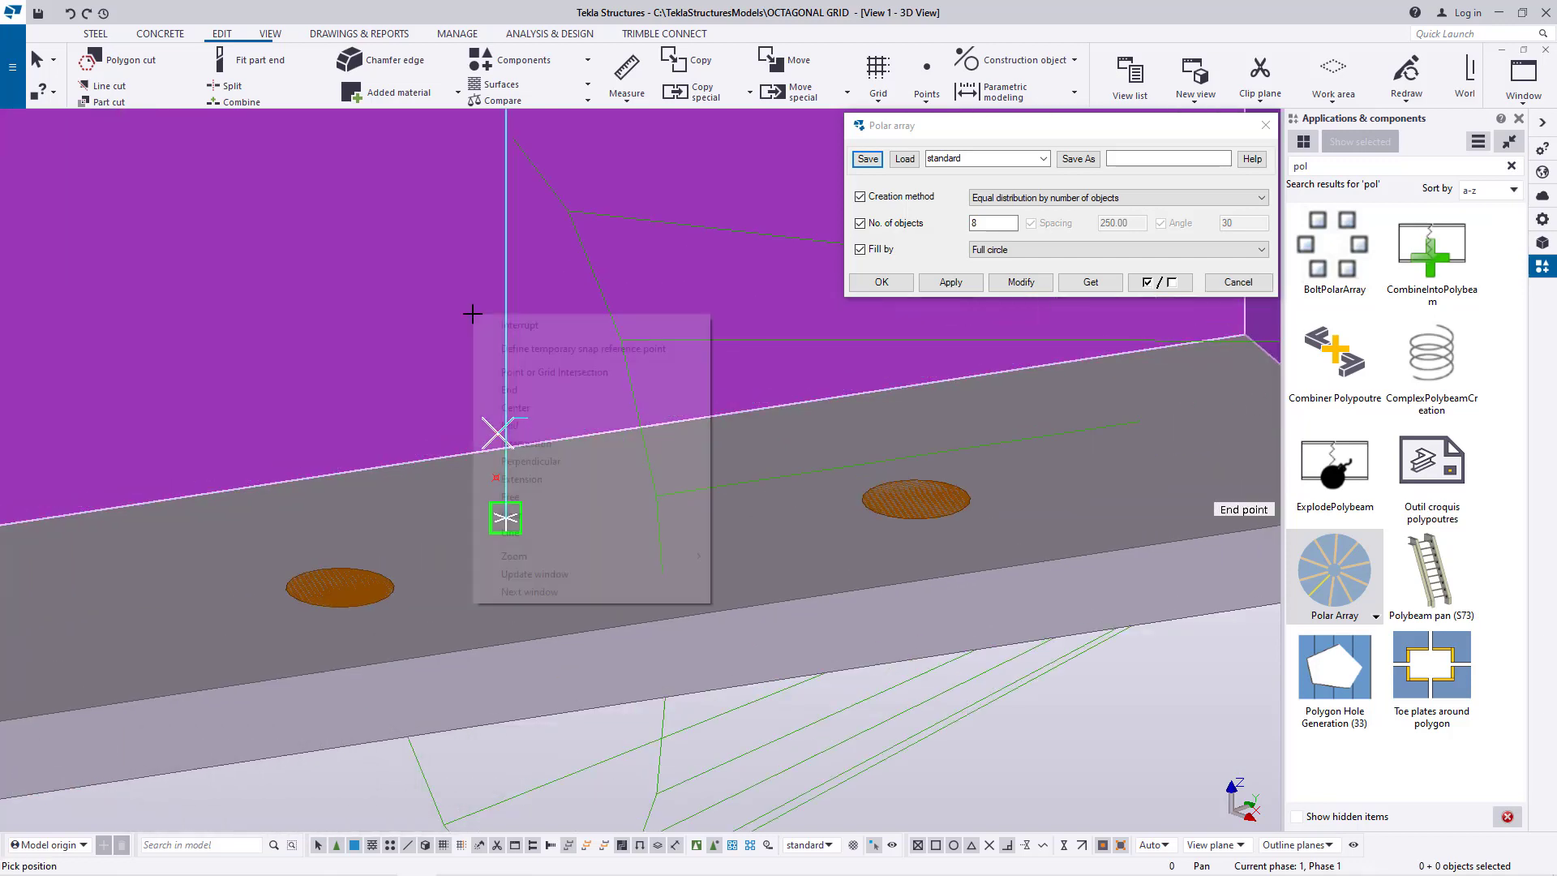
scroll(259, 489, "down", 6)
scroll(321, 492, "down", 10)
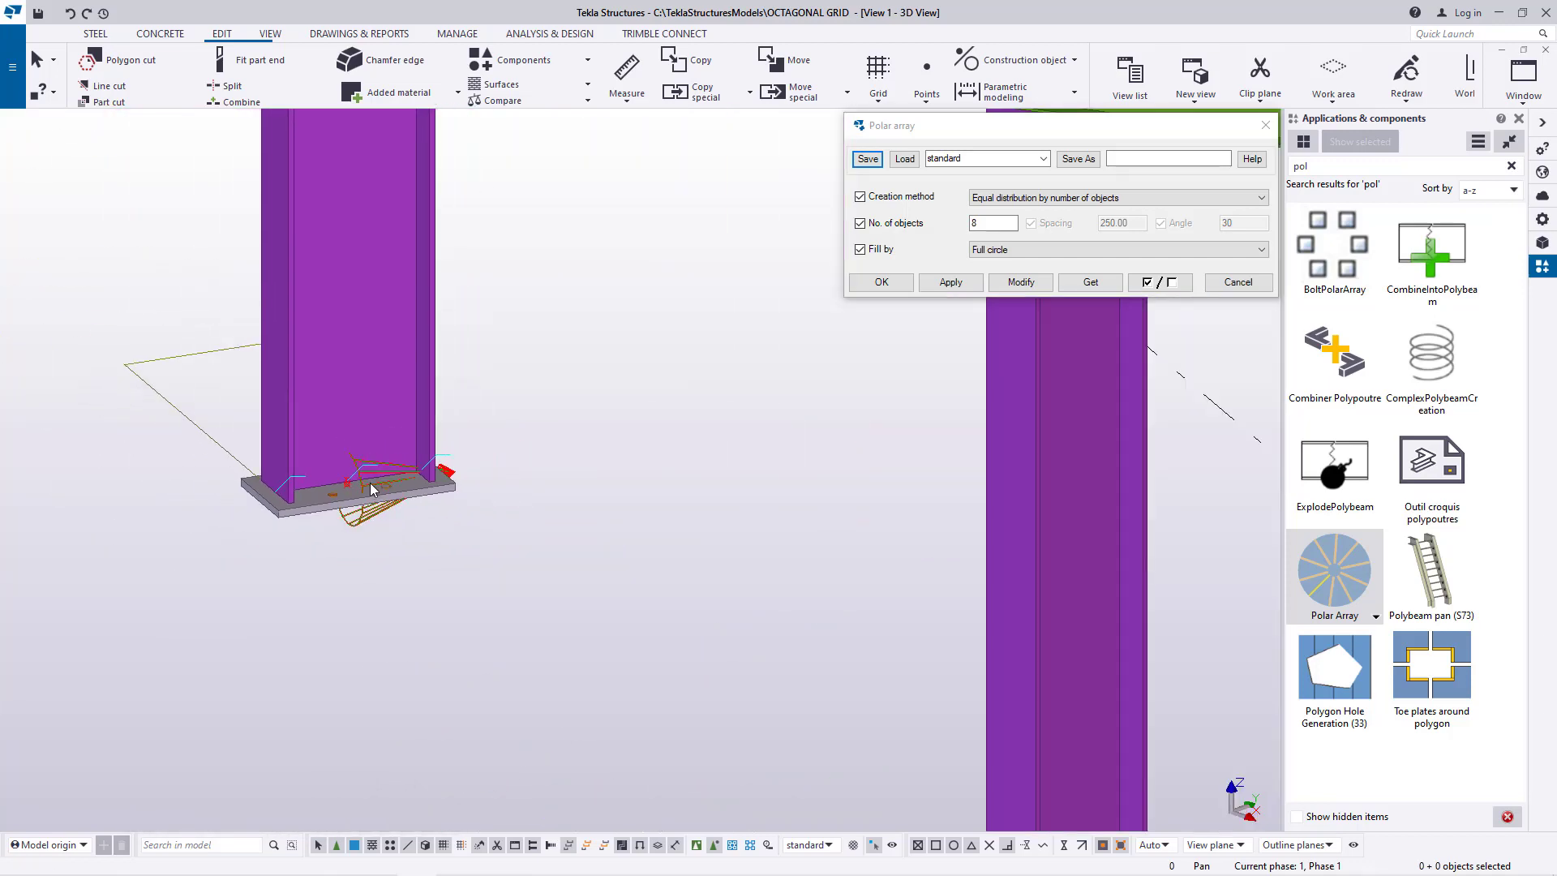
- Delete the existing point on the web's bottom edge at the inner intermediate column between grid lines 6 and 7
scroll(702, 645, "down", 4)
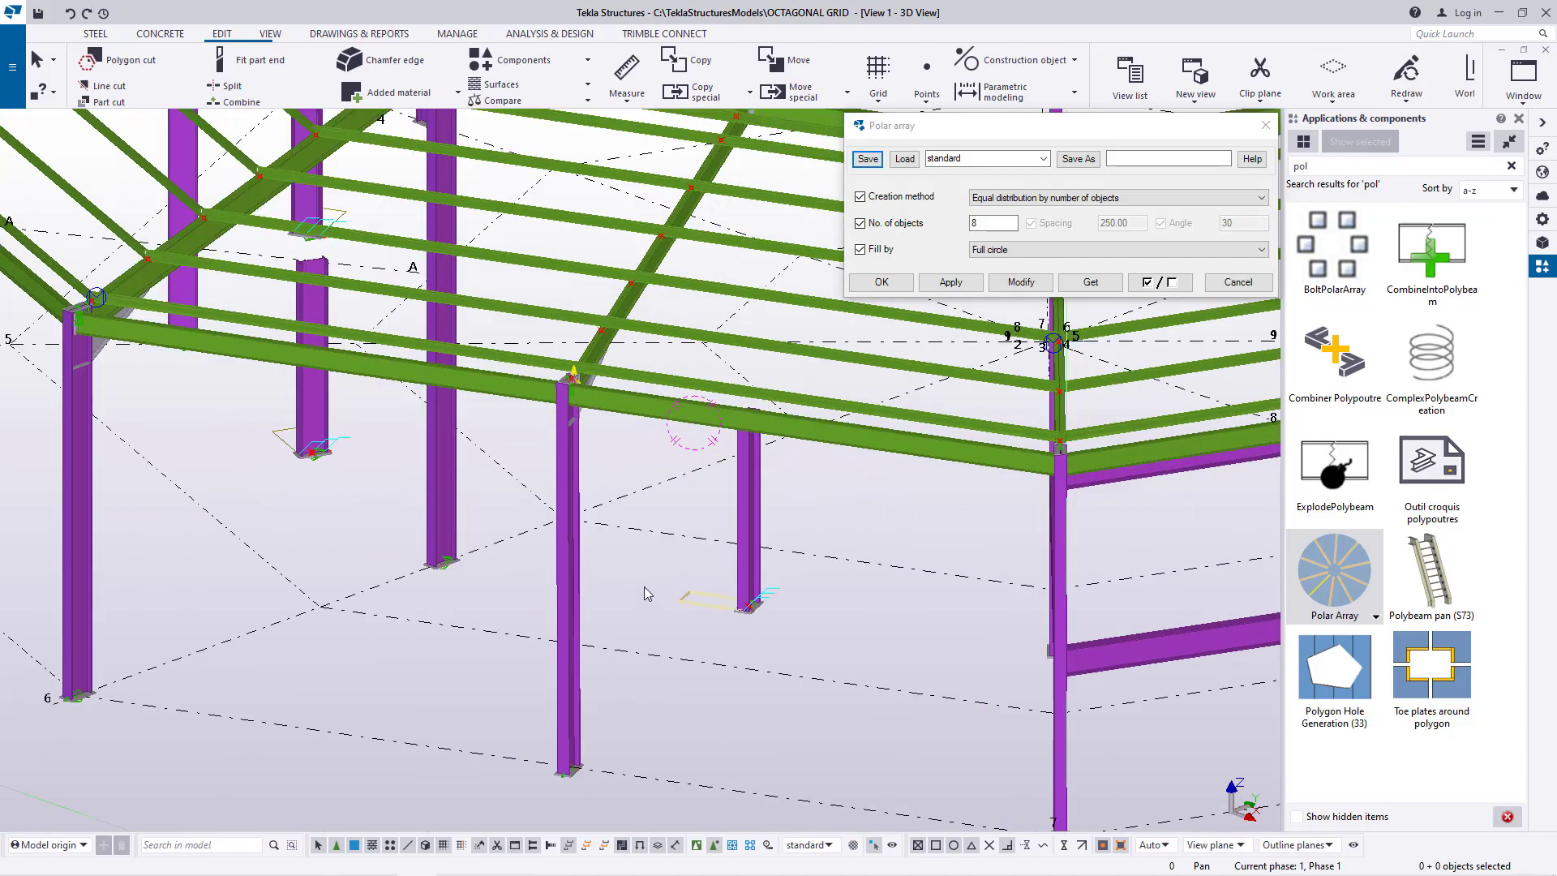
scroll(732, 605, "up", 10)
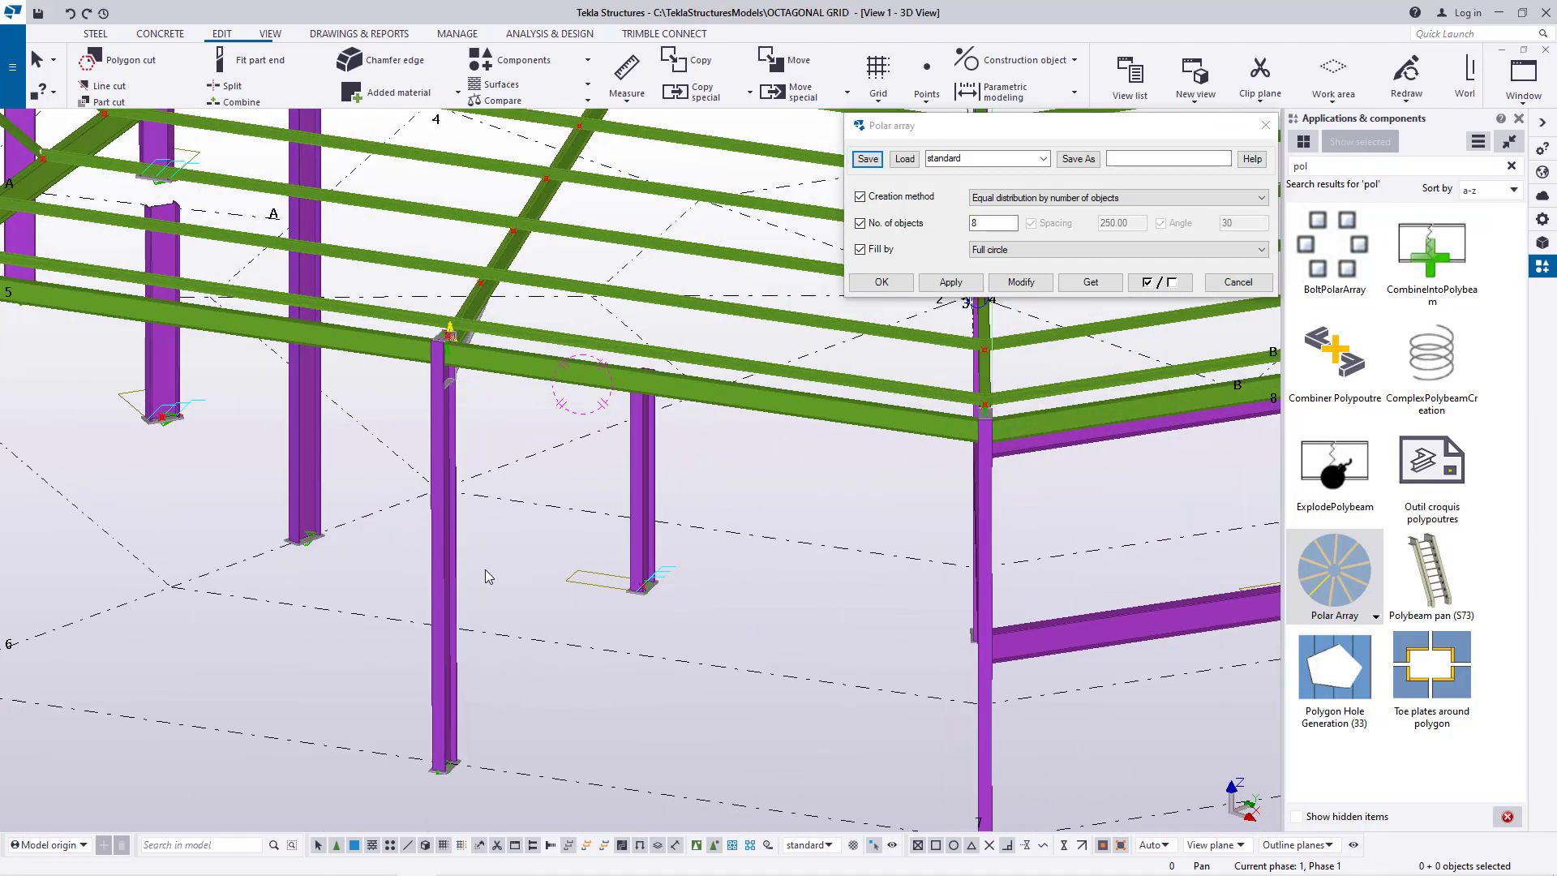
scroll(483, 570, "down", 13)
scroll(523, 579, "up", 10)
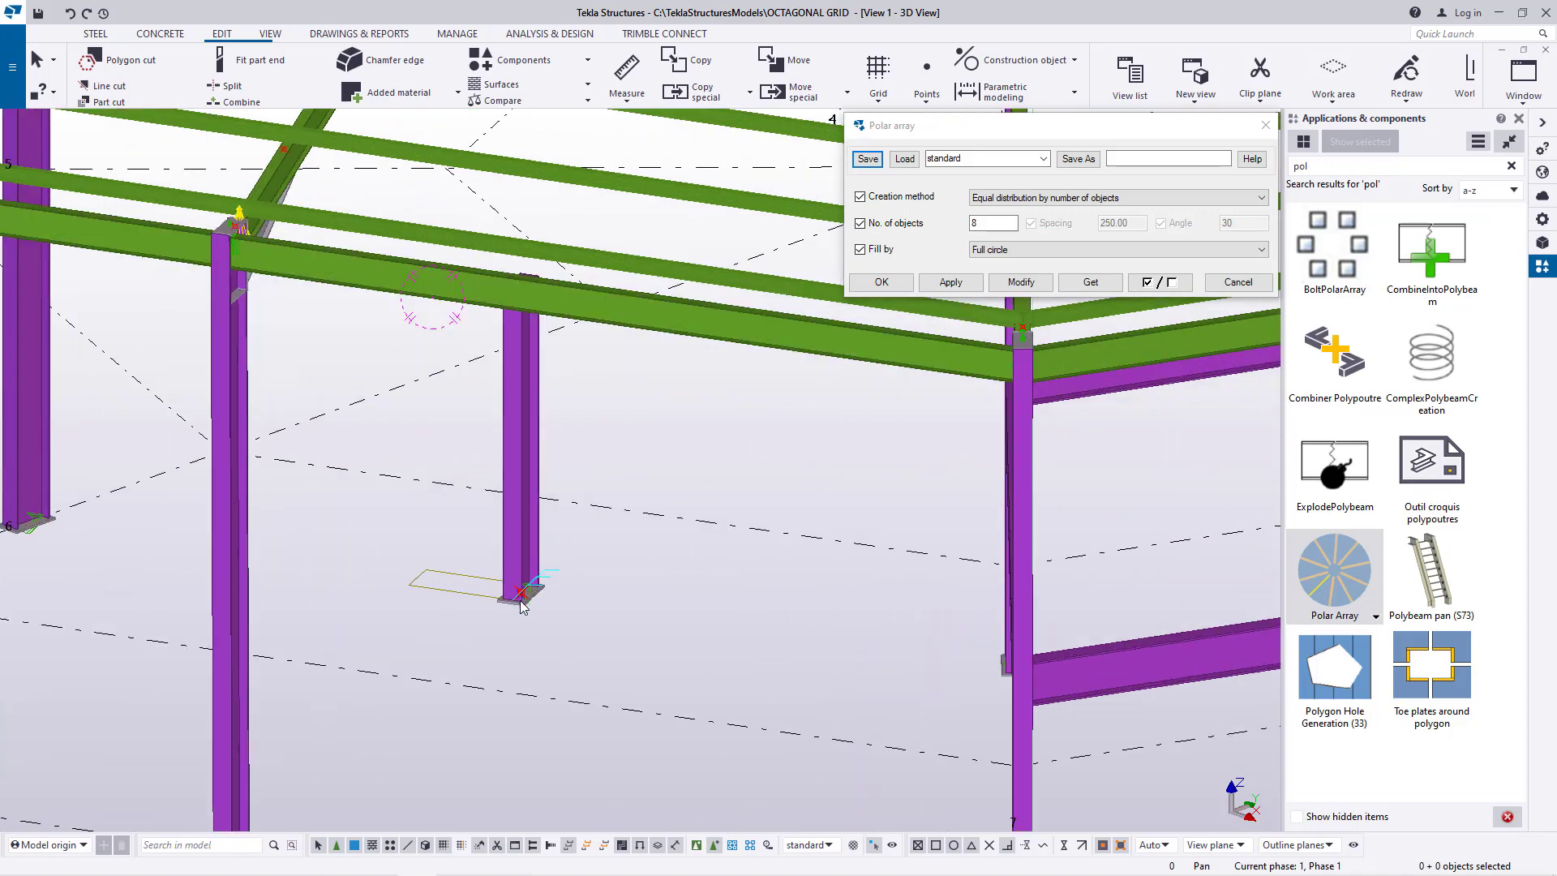
scroll(542, 598, "up", 3)
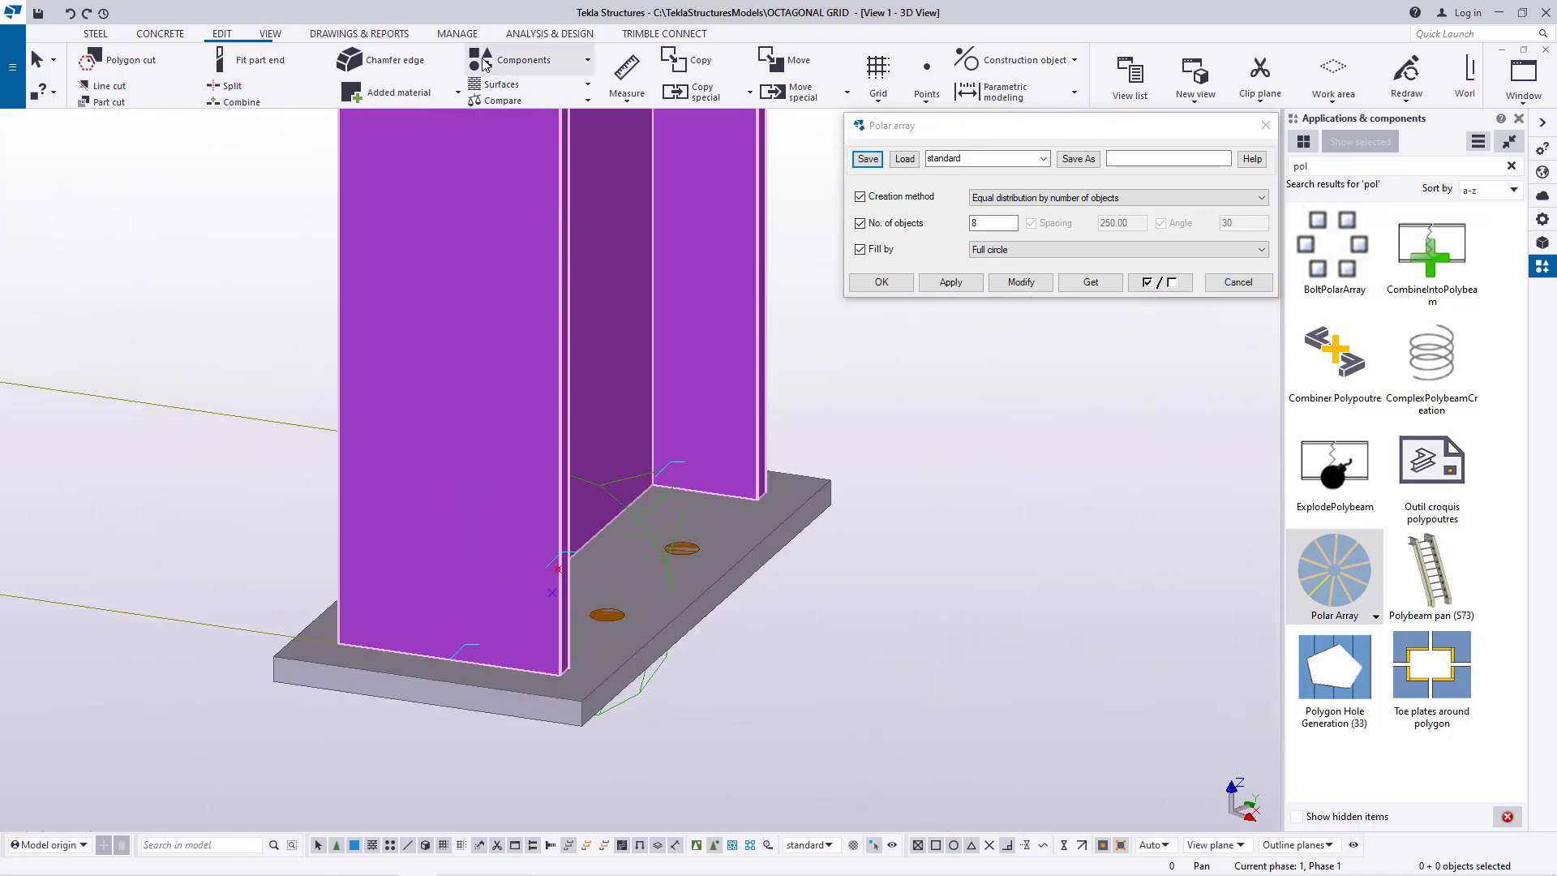
left_click(272, 34)
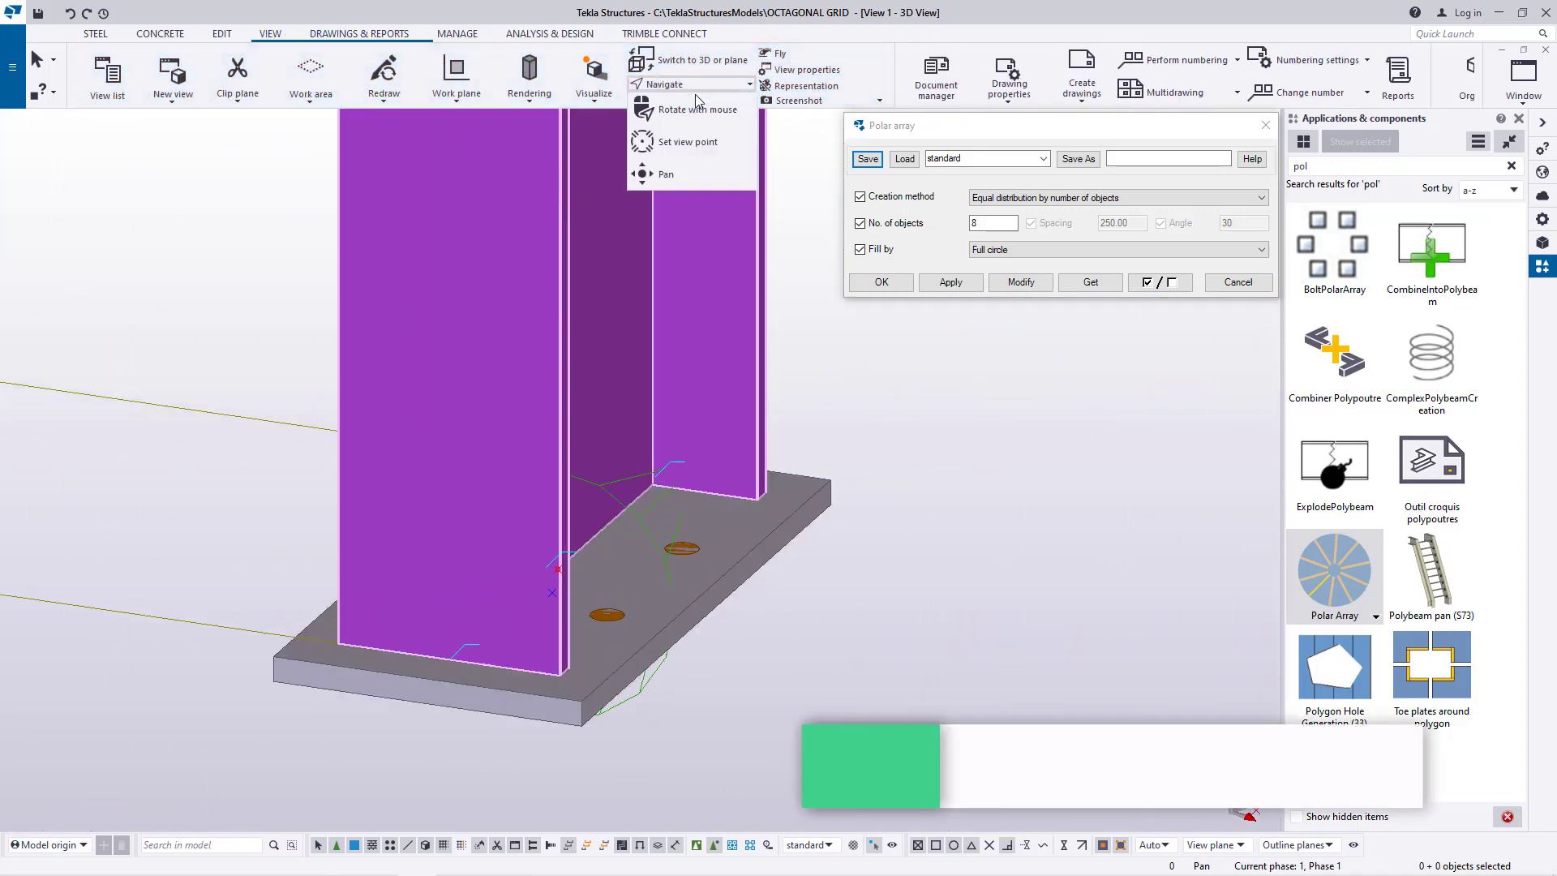
left_click(662, 458)
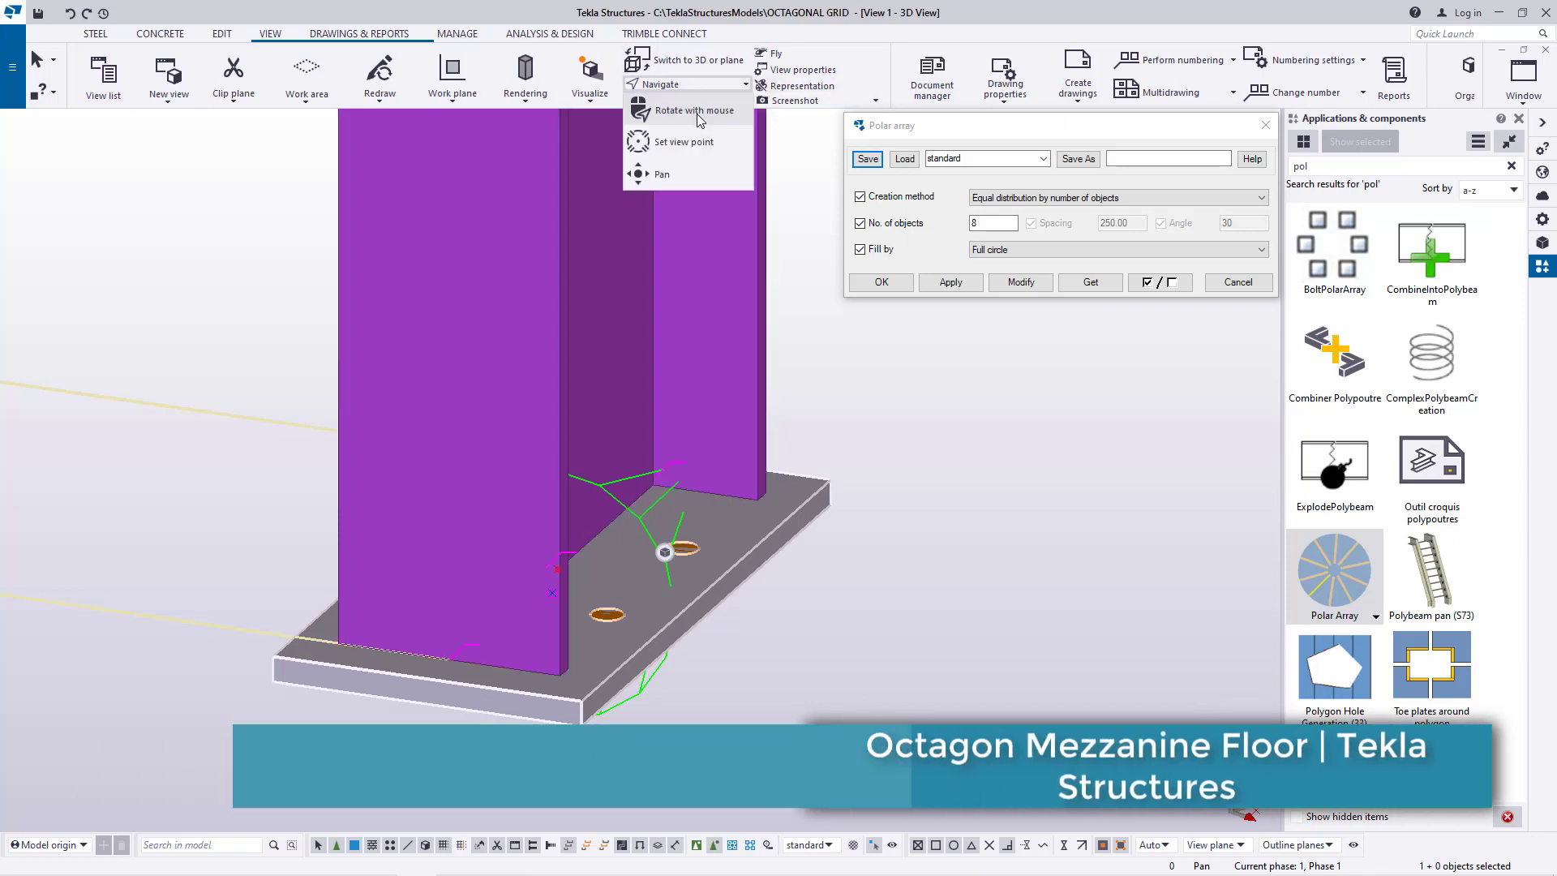
scroll(621, 516, "up", 4)
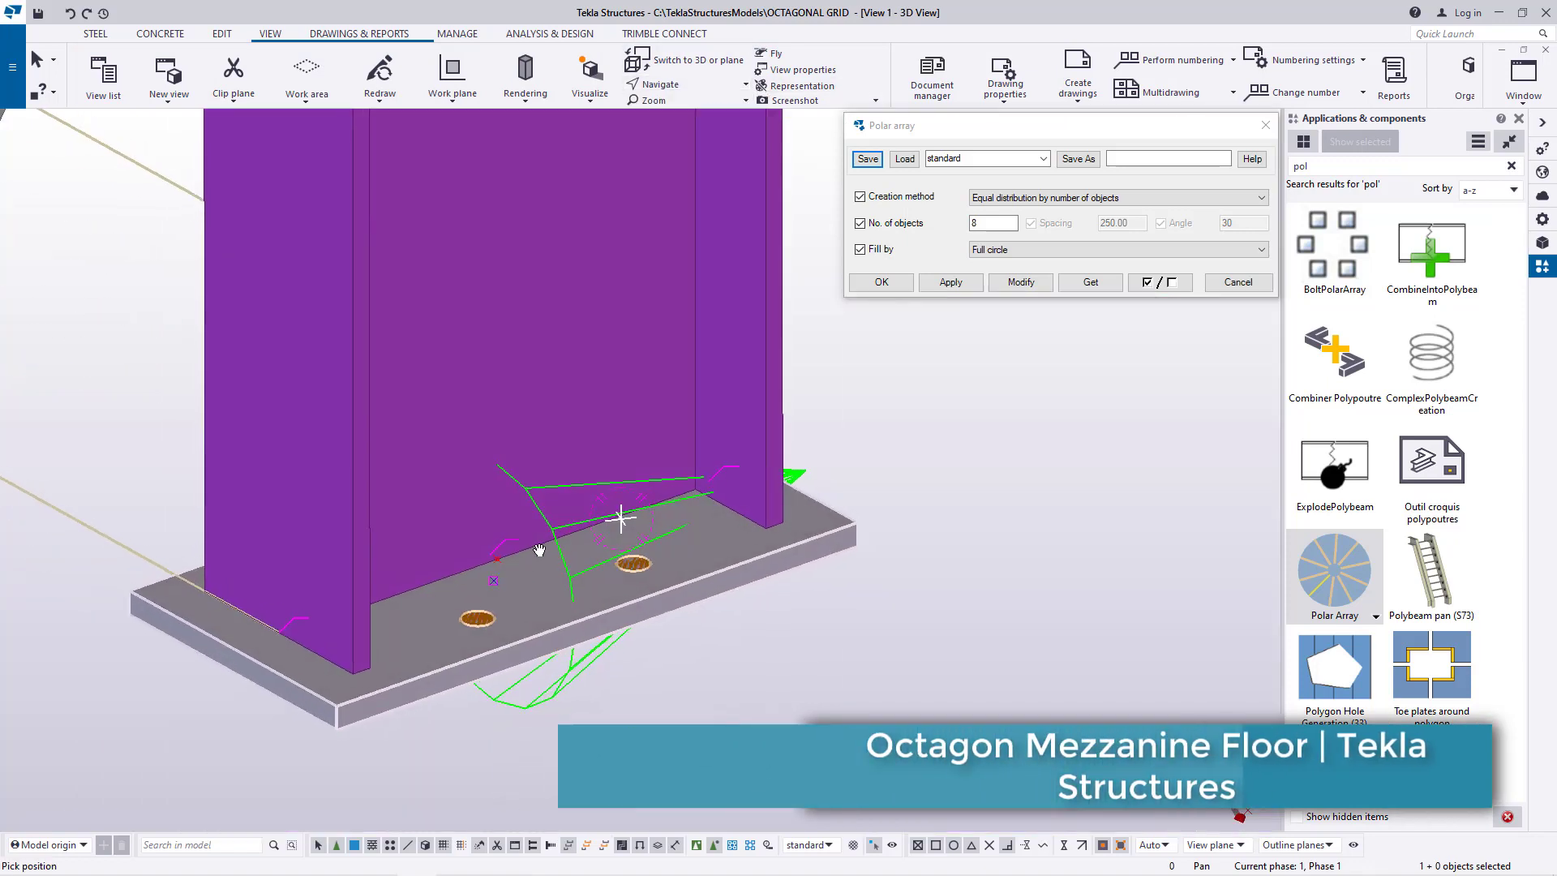
right_click(554, 459)
left_click(596, 467)
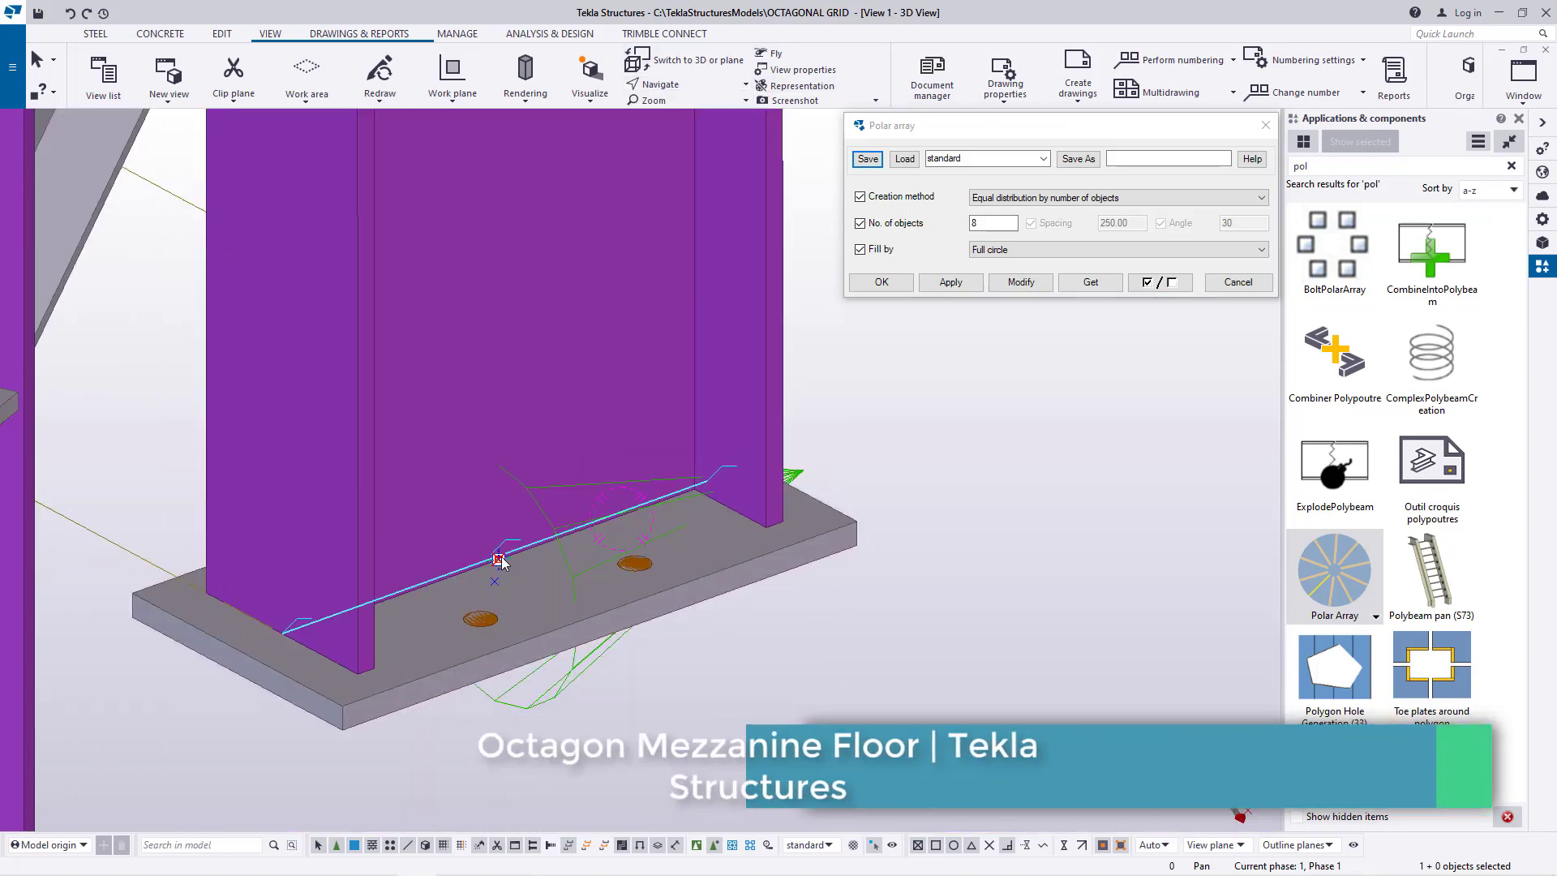
left_click(499, 559)
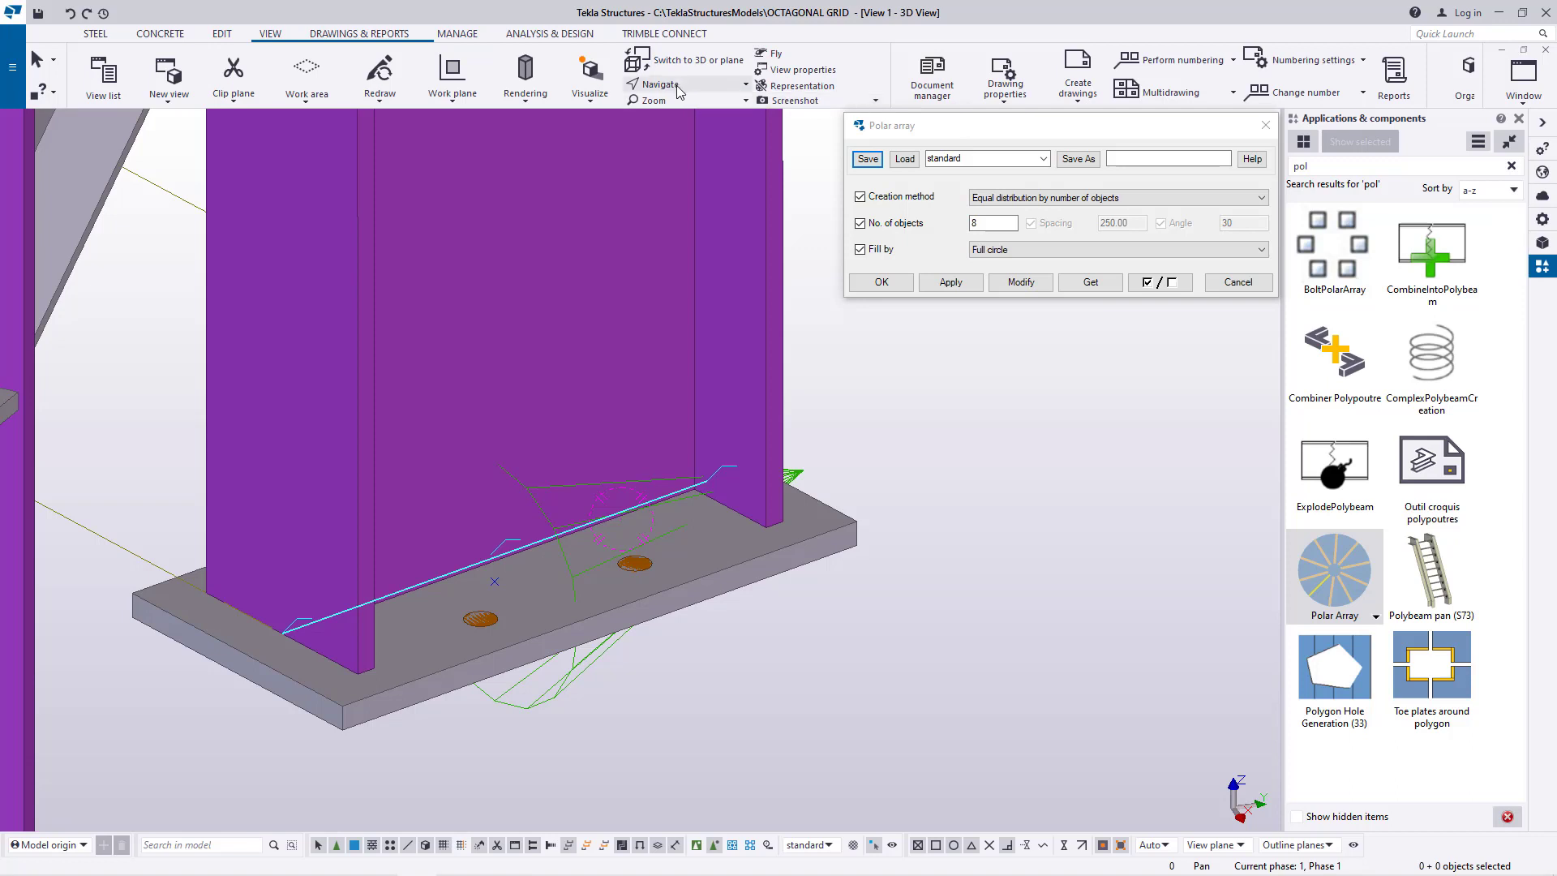
- Place a point at any position, snapped to the web's bottom-edge midpoint on the inner intermediate column between grid lines 6 and 7
left_click(223, 34)
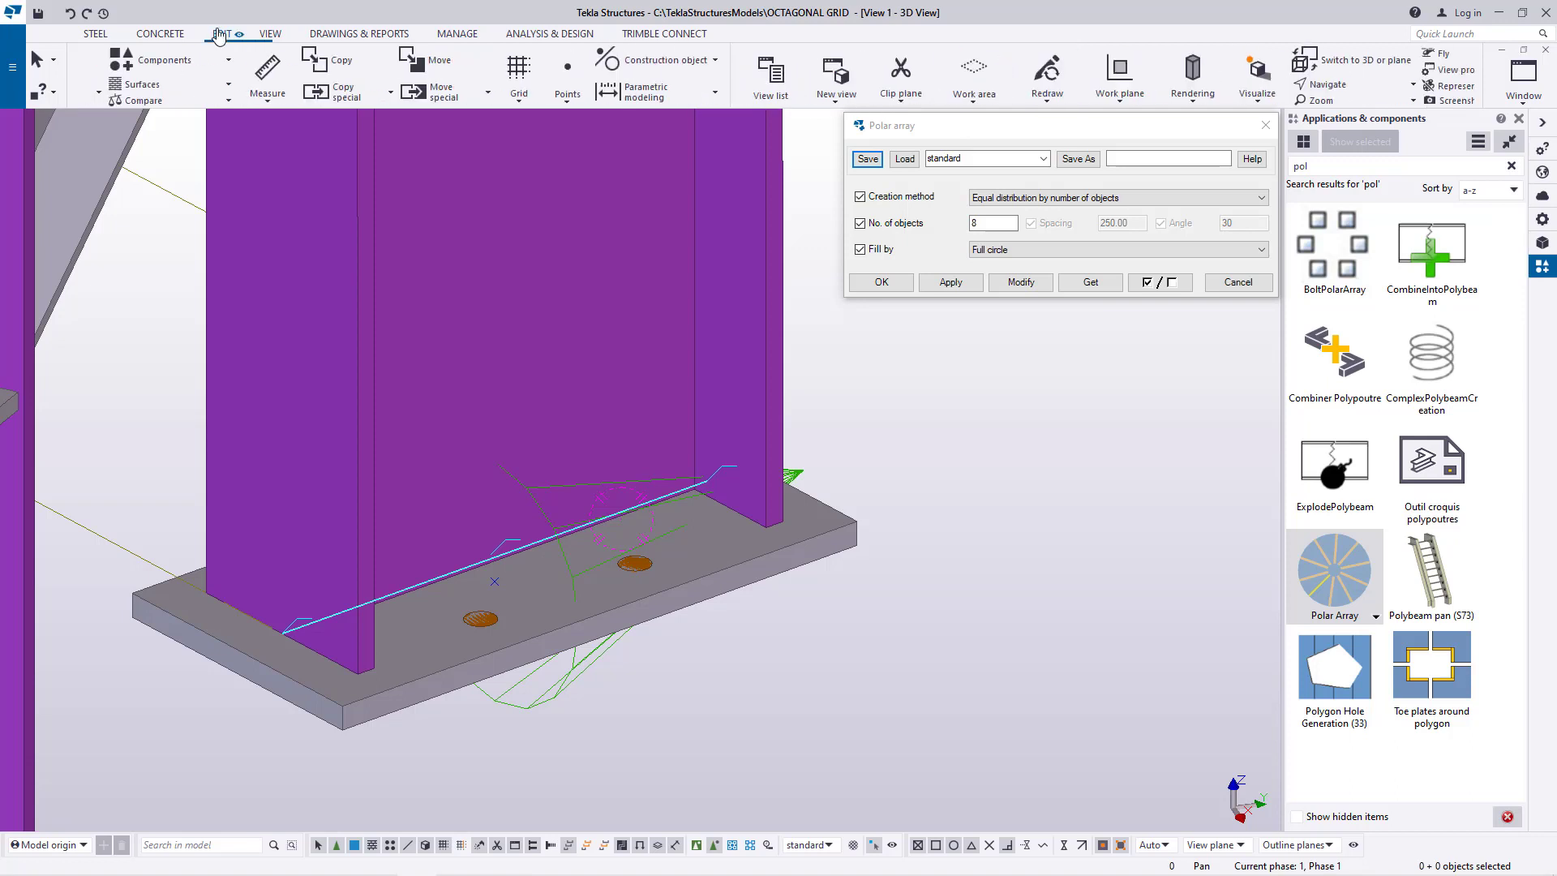
left_click(926, 101)
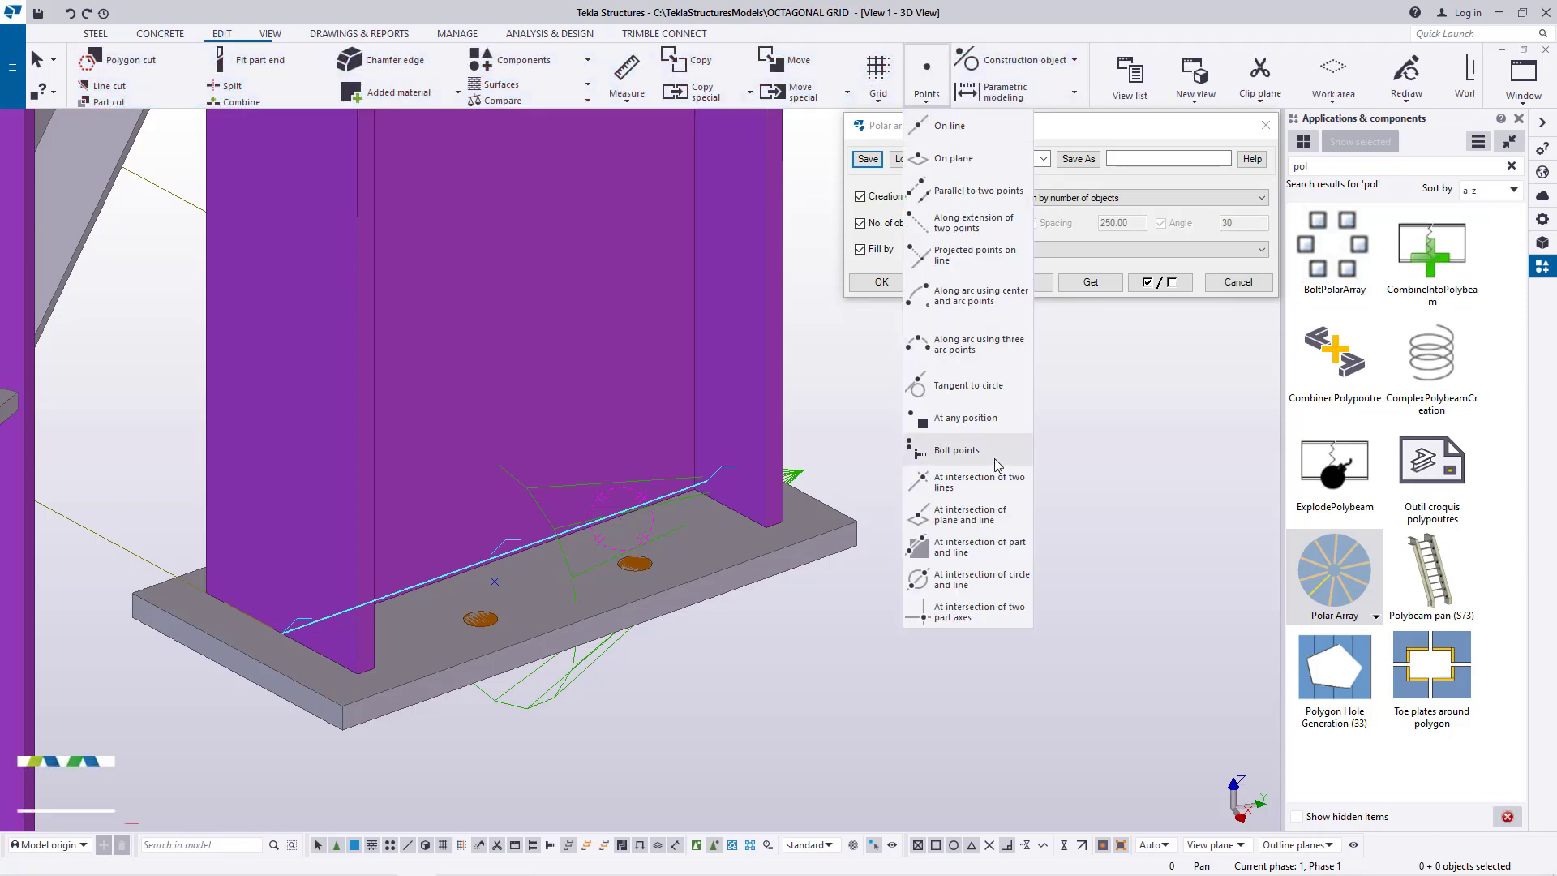
left_click(974, 420)
scroll(519, 556, "up", 3)
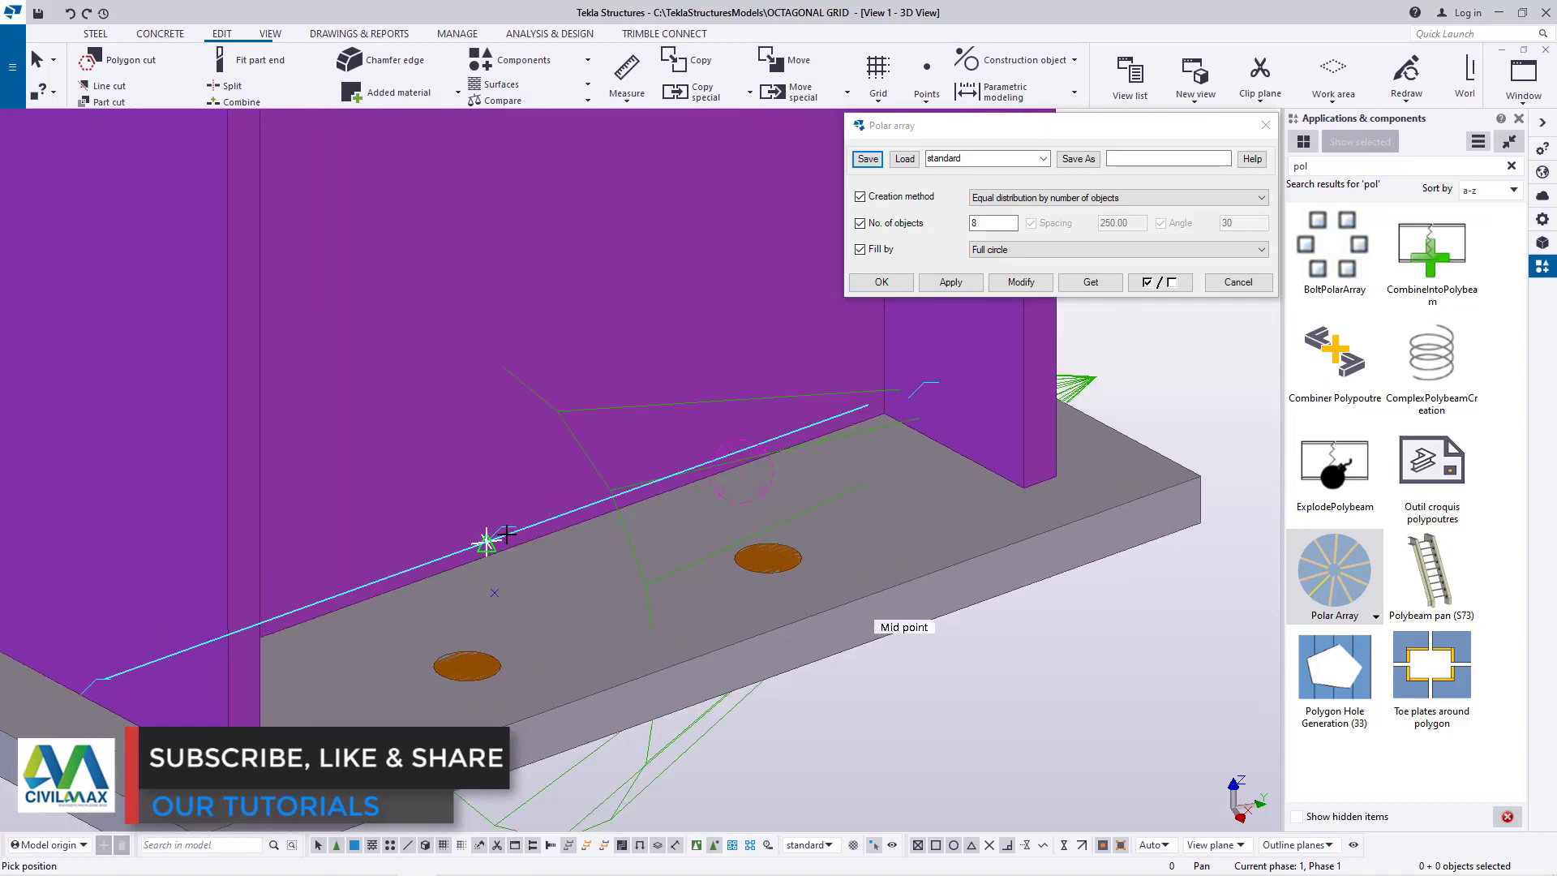
right_click(590, 360)
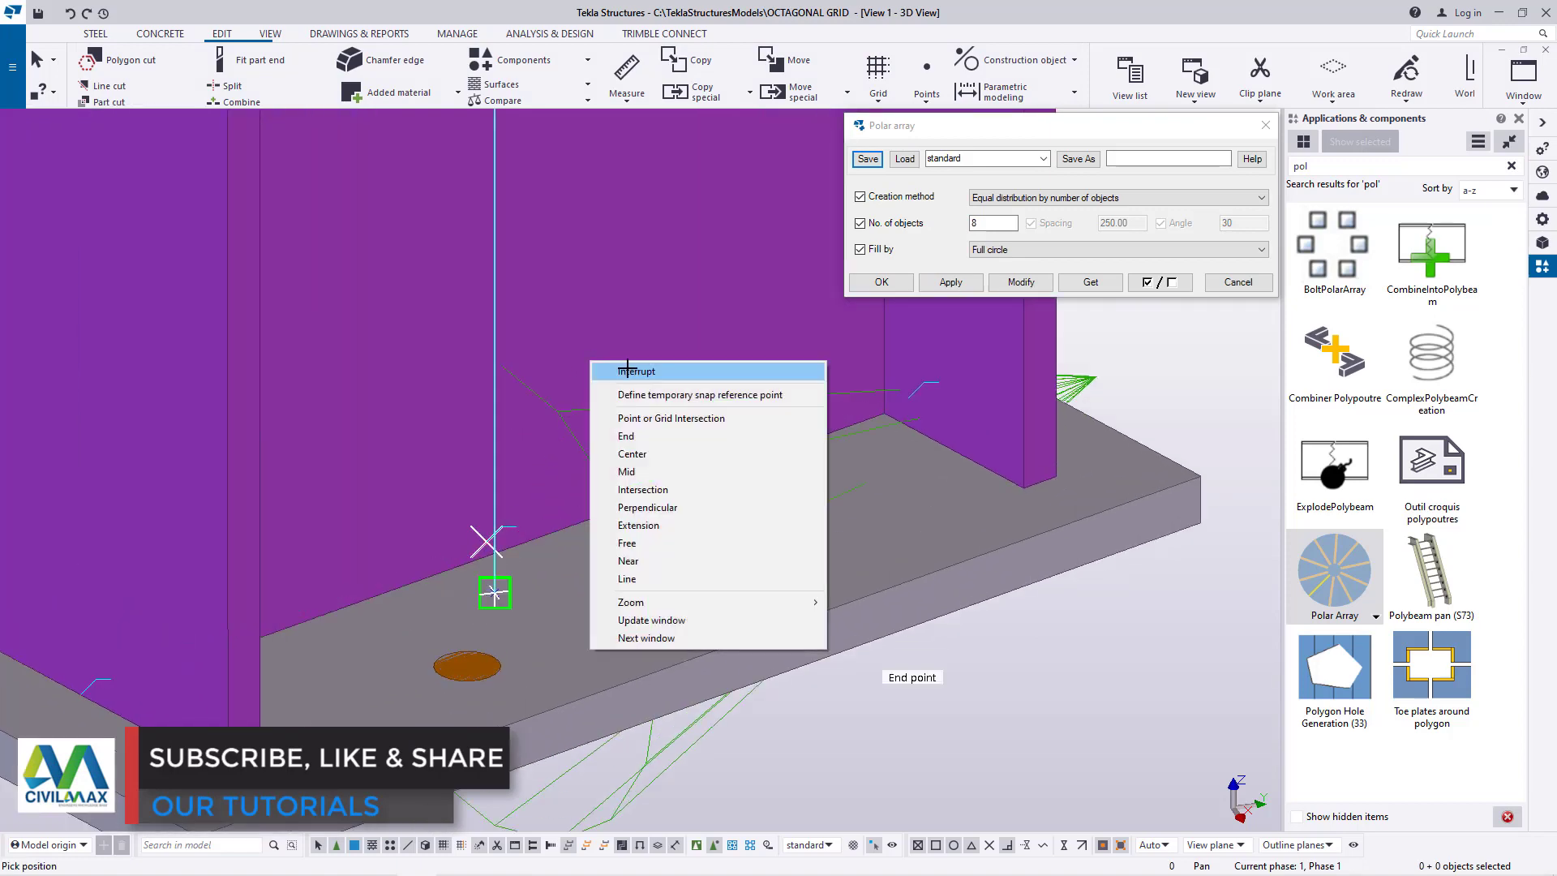
left_click(625, 370)
scroll(357, 559, "down", 6)
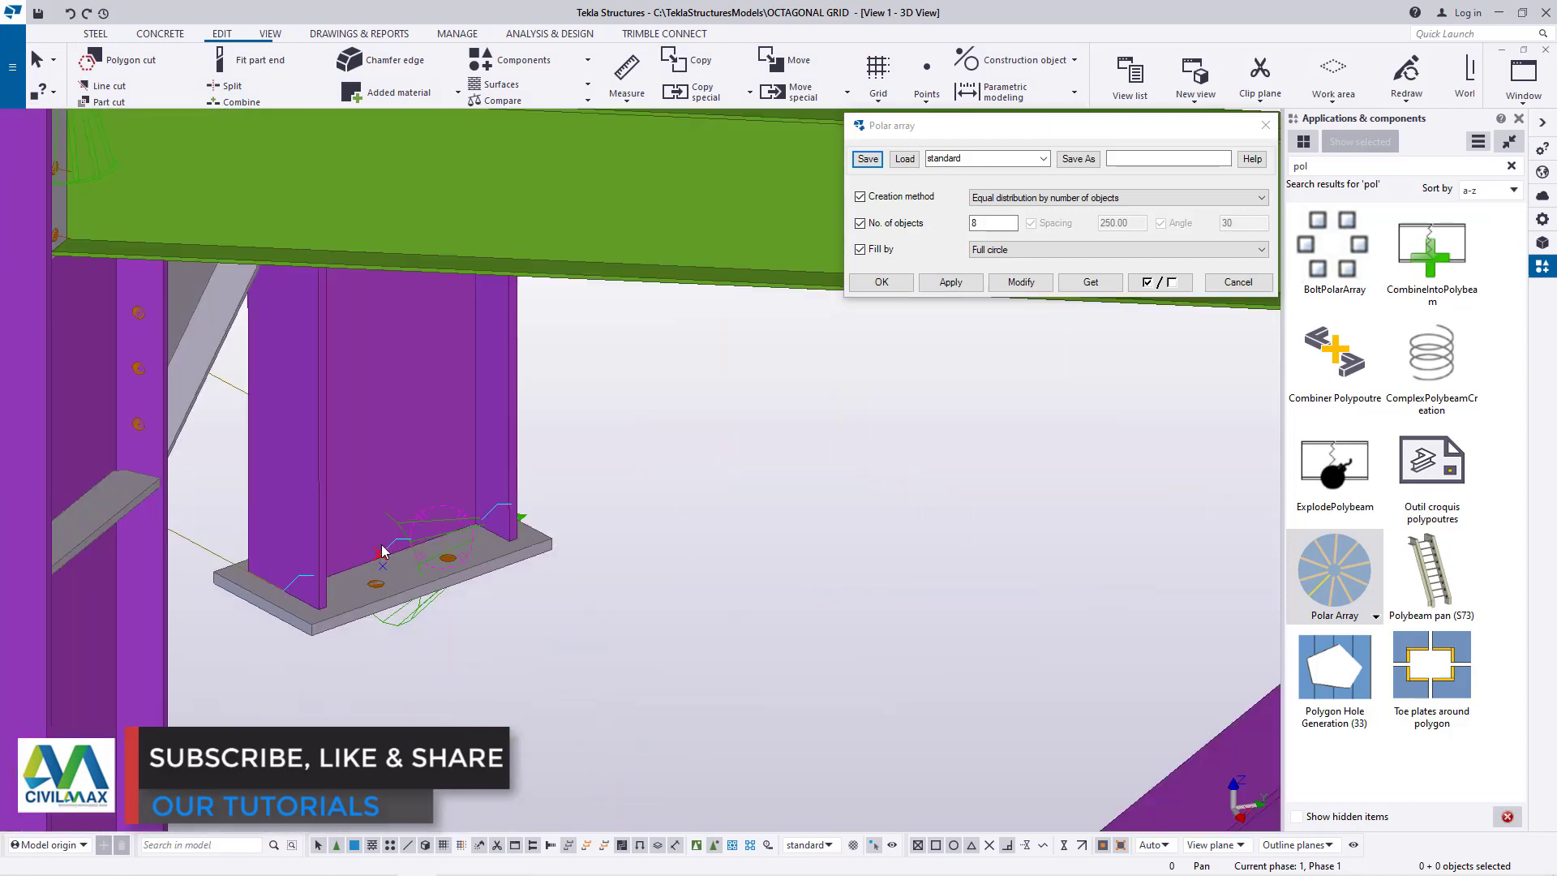
- Place a point at the web's bottom-edge midpoint on the inner intermediate column between grid lines 7 and 8, and delete the old point beside it
scroll(381, 551, "down", 6)
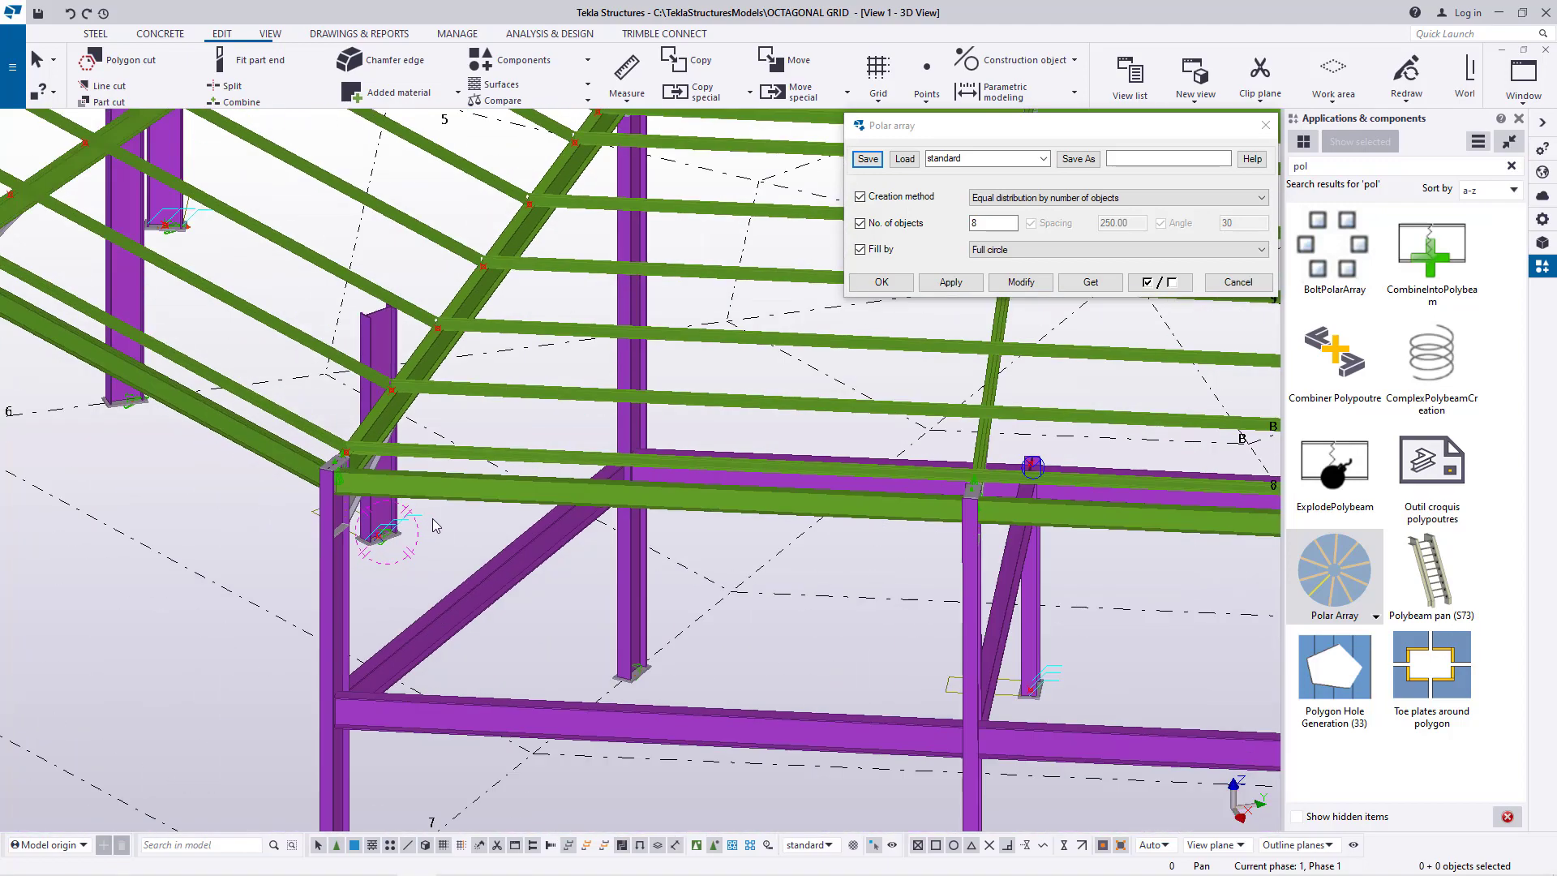
scroll(431, 518, "down", 4)
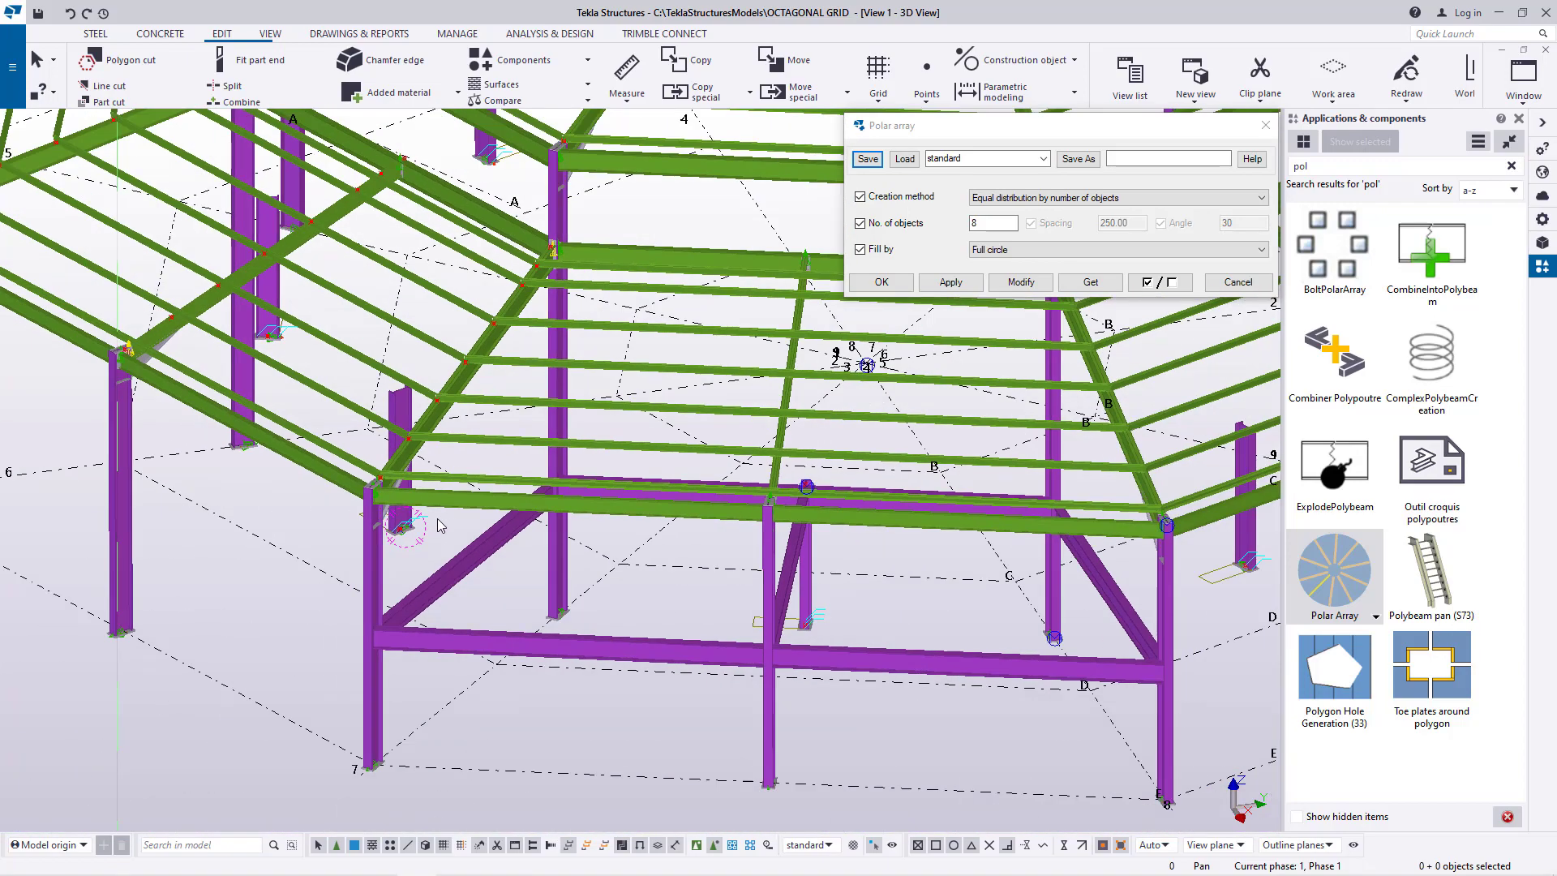
scroll(831, 623, "up", 5)
scroll(827, 624, "up", 3)
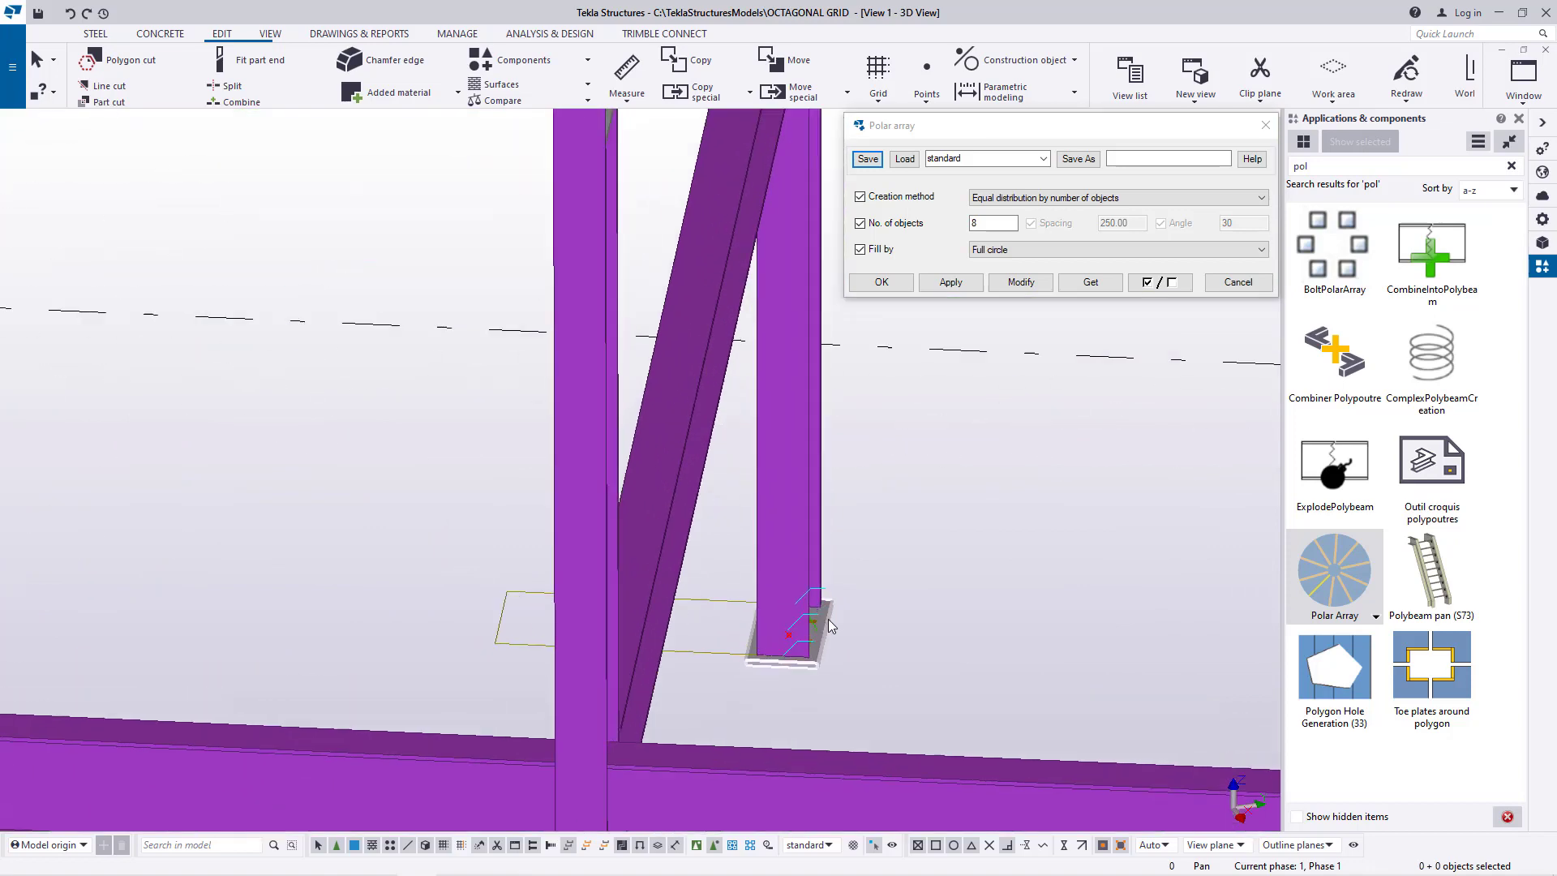
left_click(270, 34)
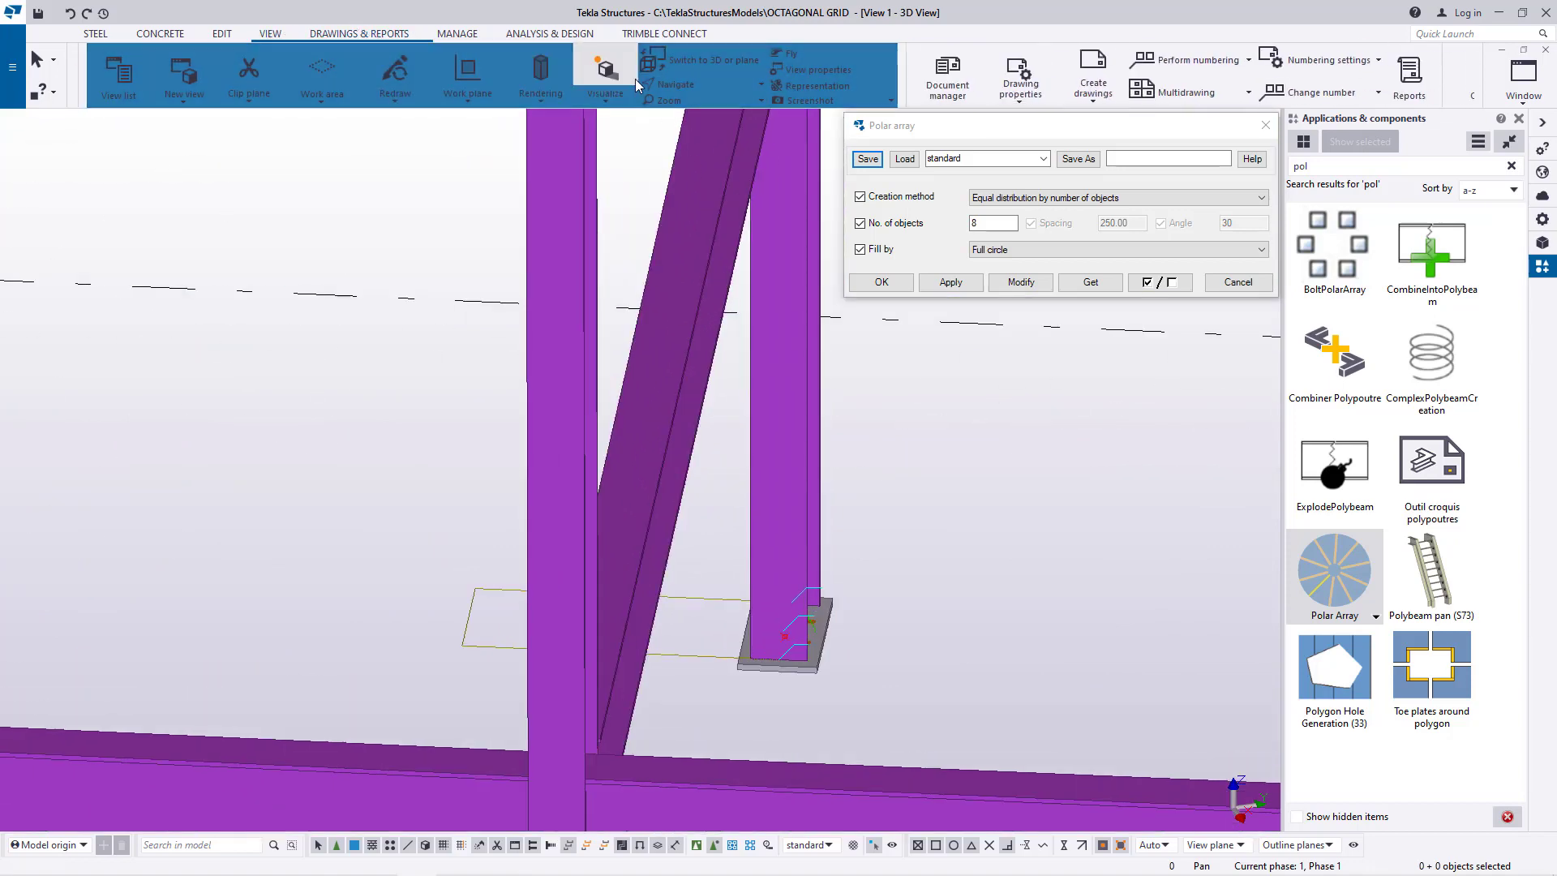
middle_click_drag(827, 645, 707, 631, "ctrl")
scroll(843, 643, "up", 2)
scroll(904, 605, "up", 1)
right_click(957, 481)
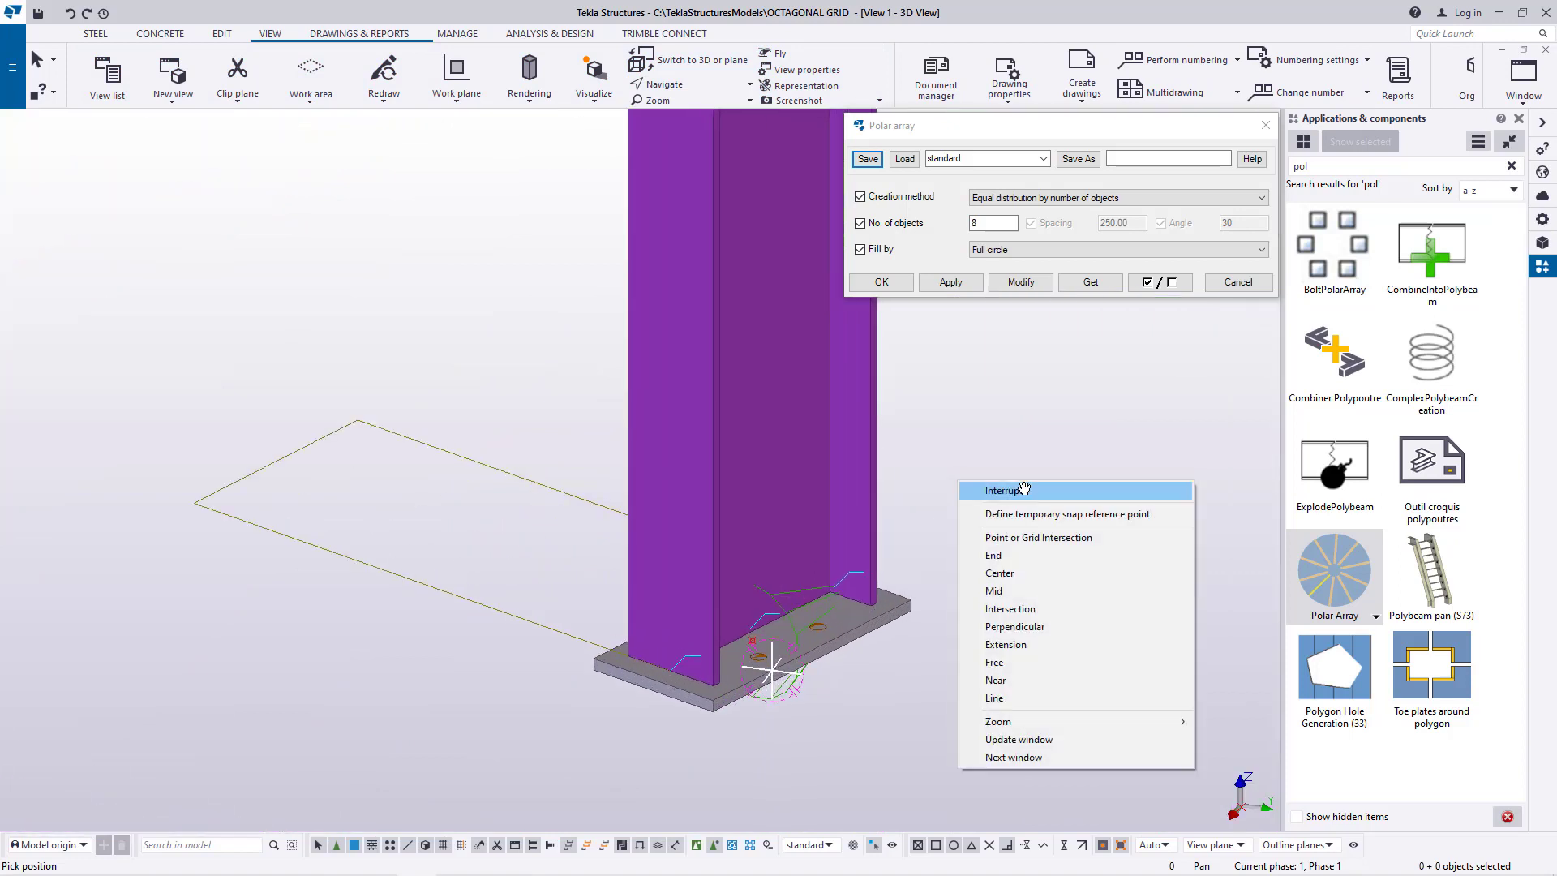
left_click(1025, 490)
scroll(750, 642, "up", 6)
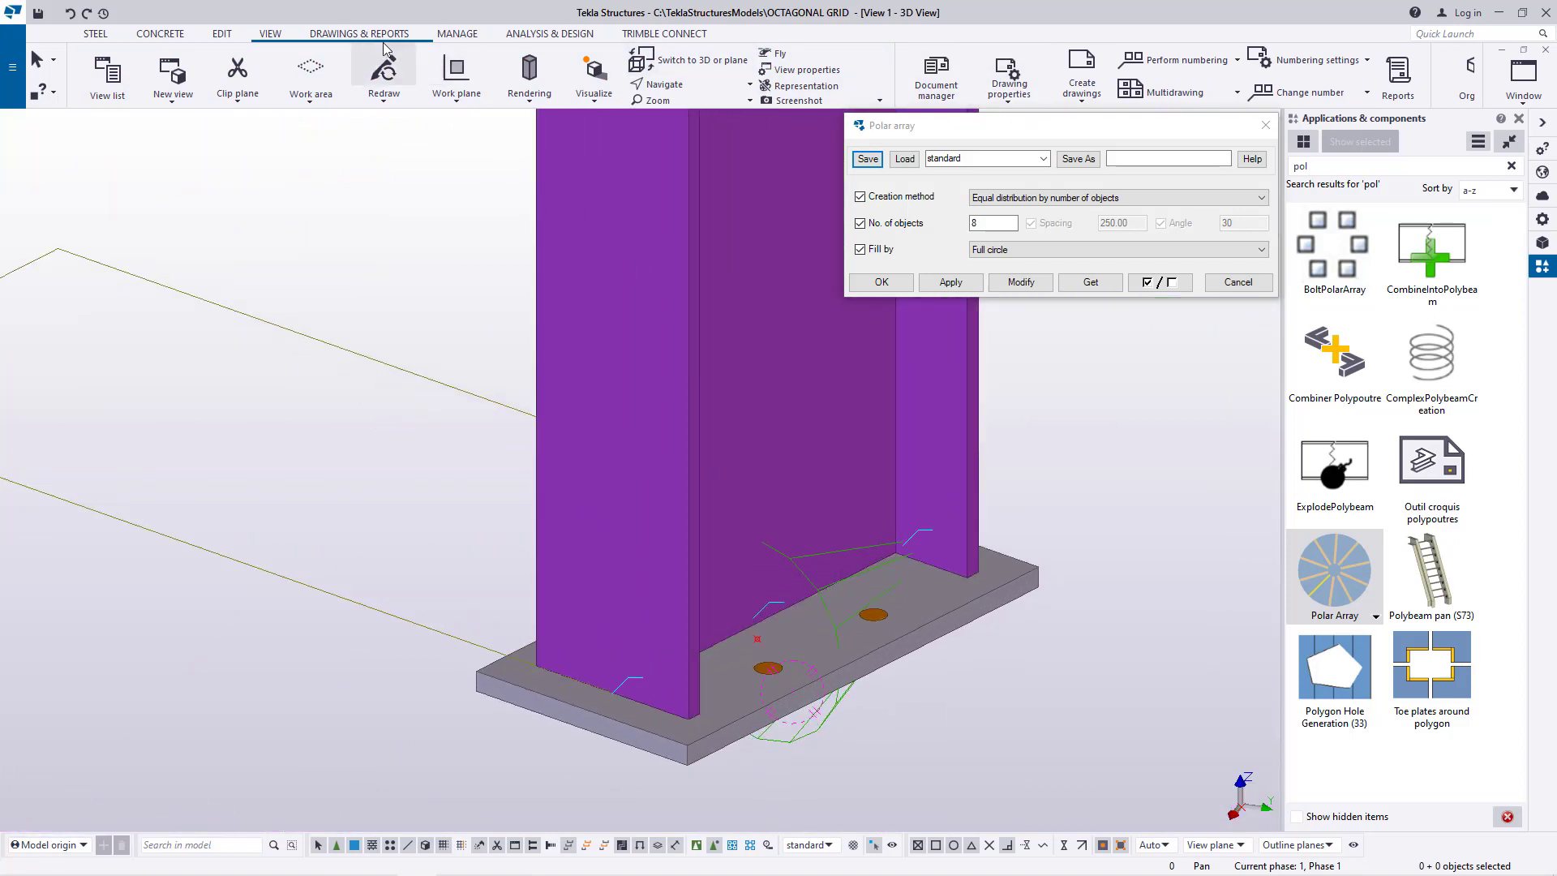
left_click(224, 36)
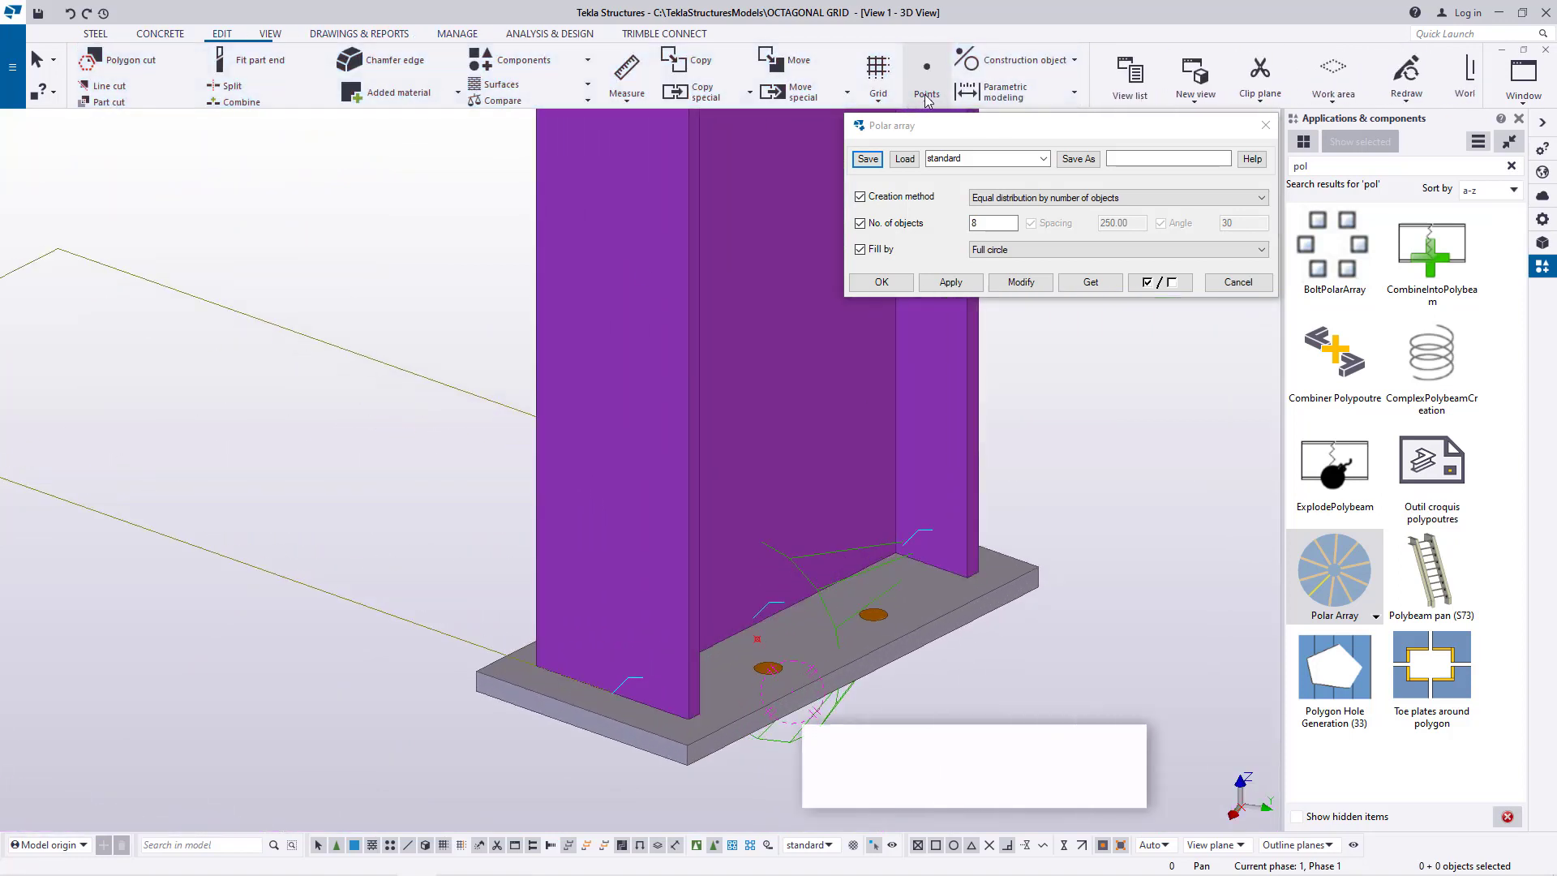
left_click(926, 75)
left_click(992, 420)
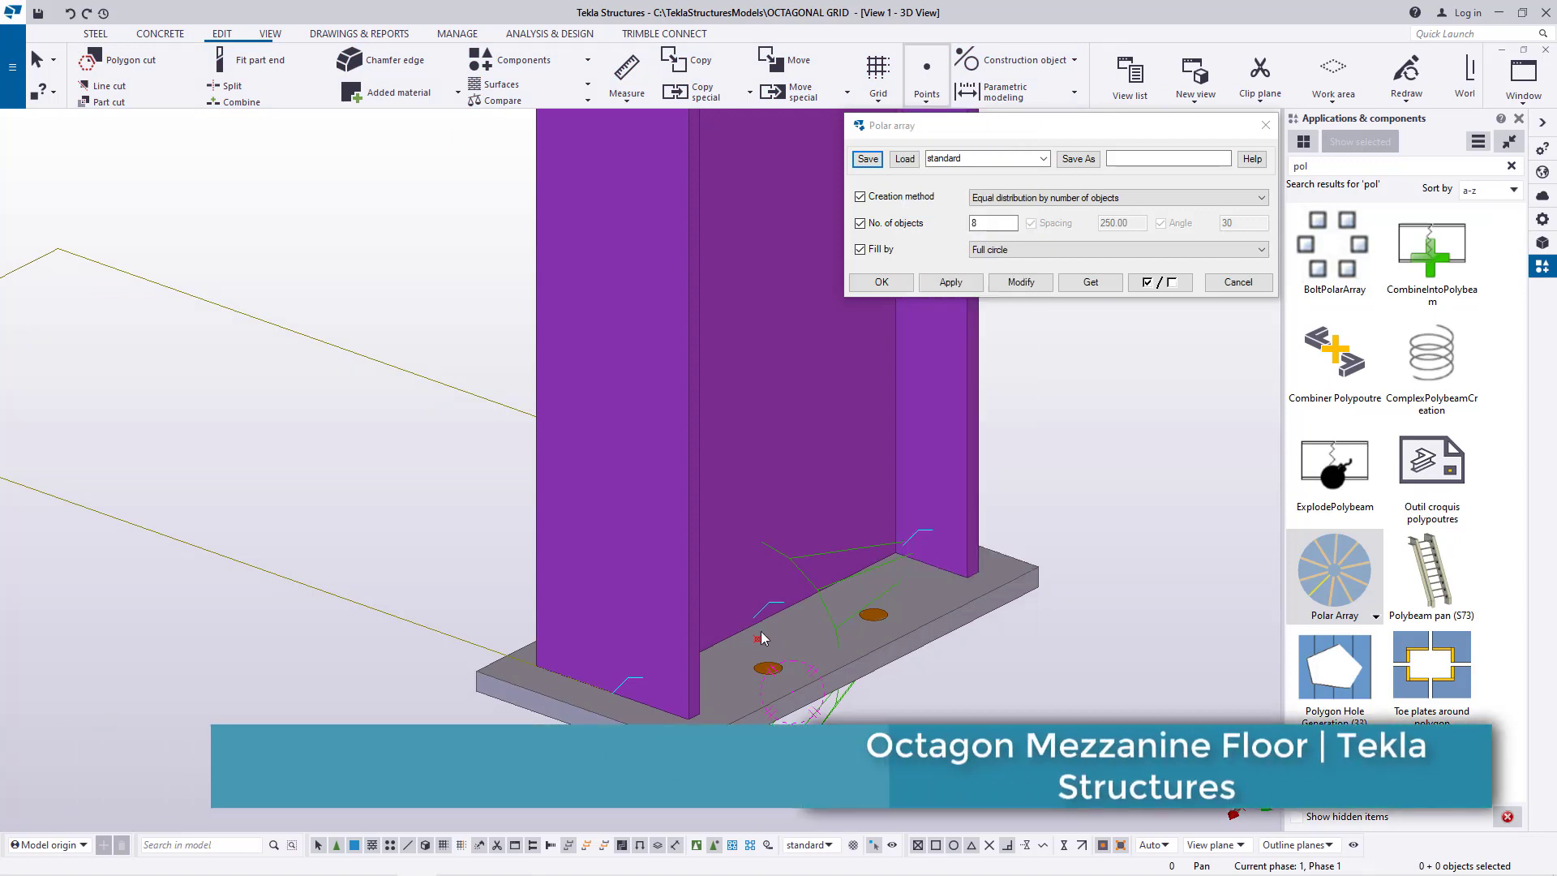
scroll(750, 617, "up", 2)
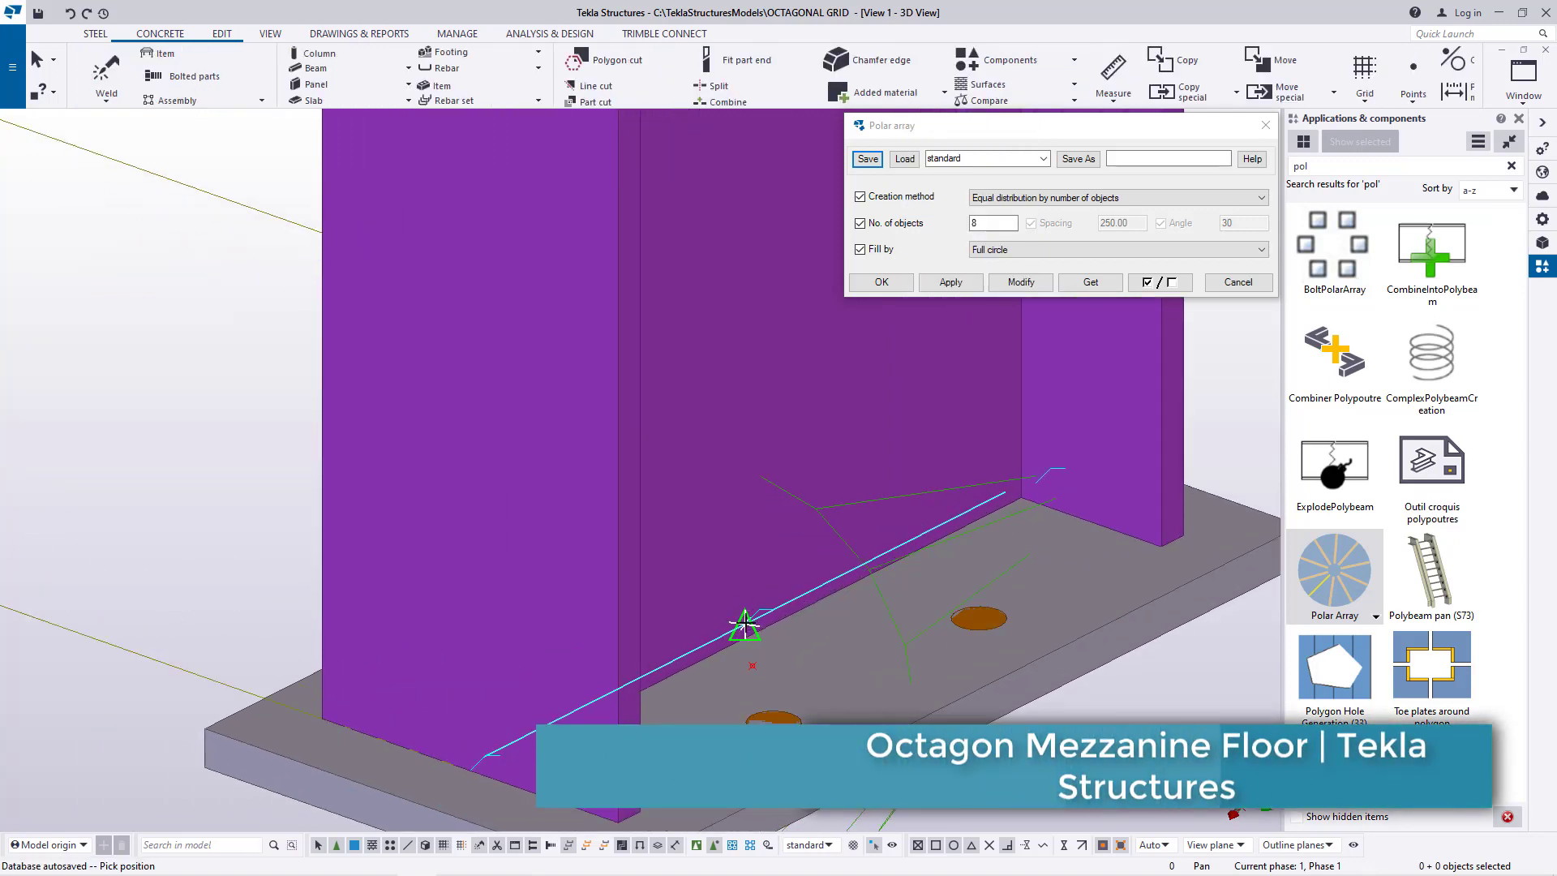
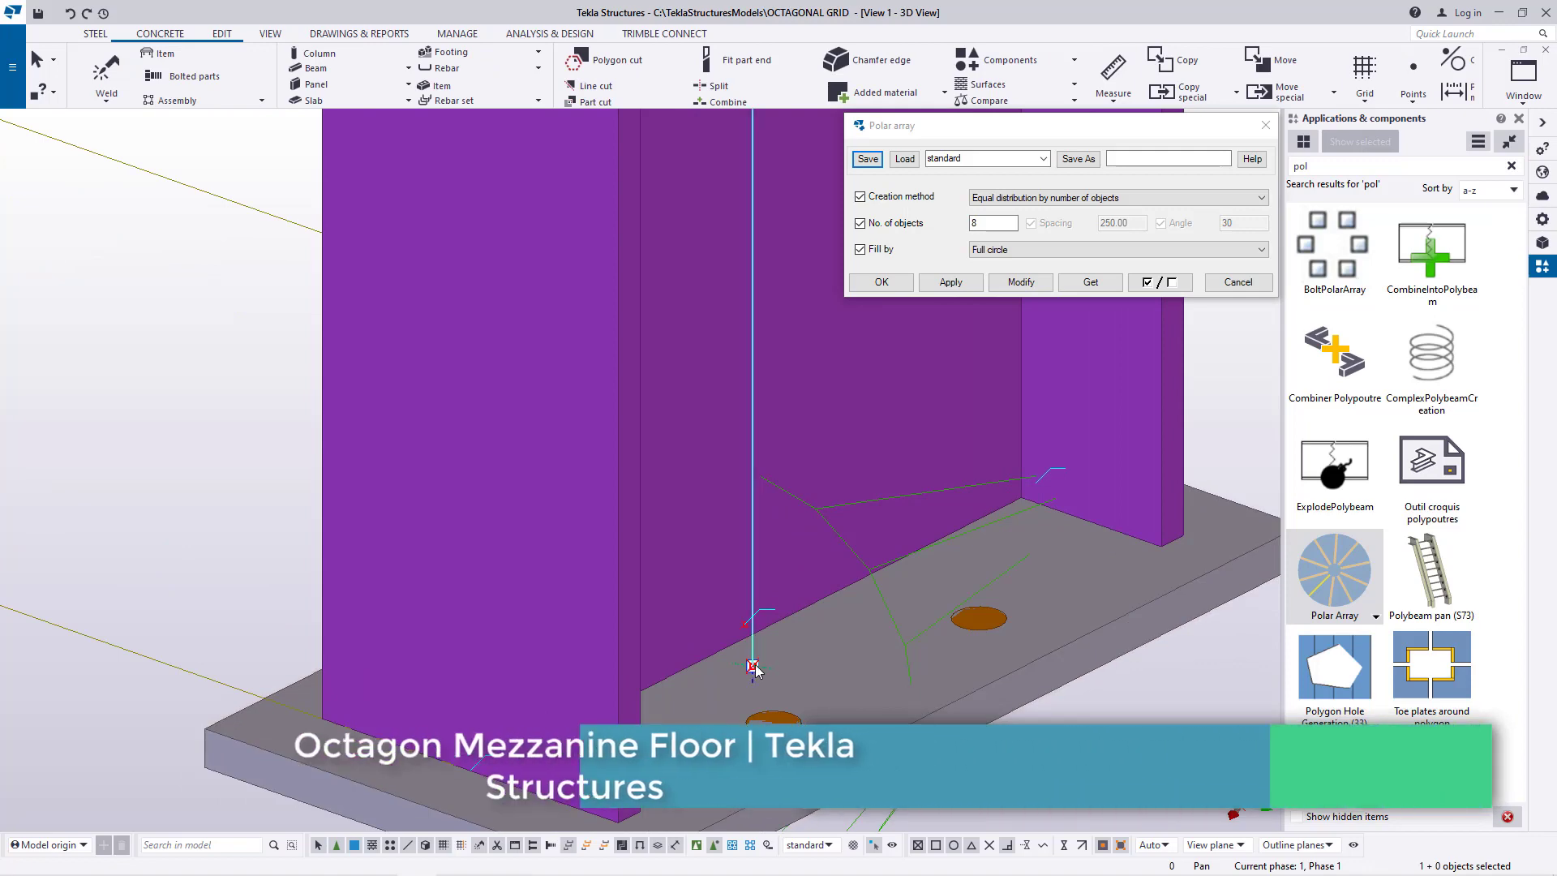
scroll(567, 531, "down", 3)
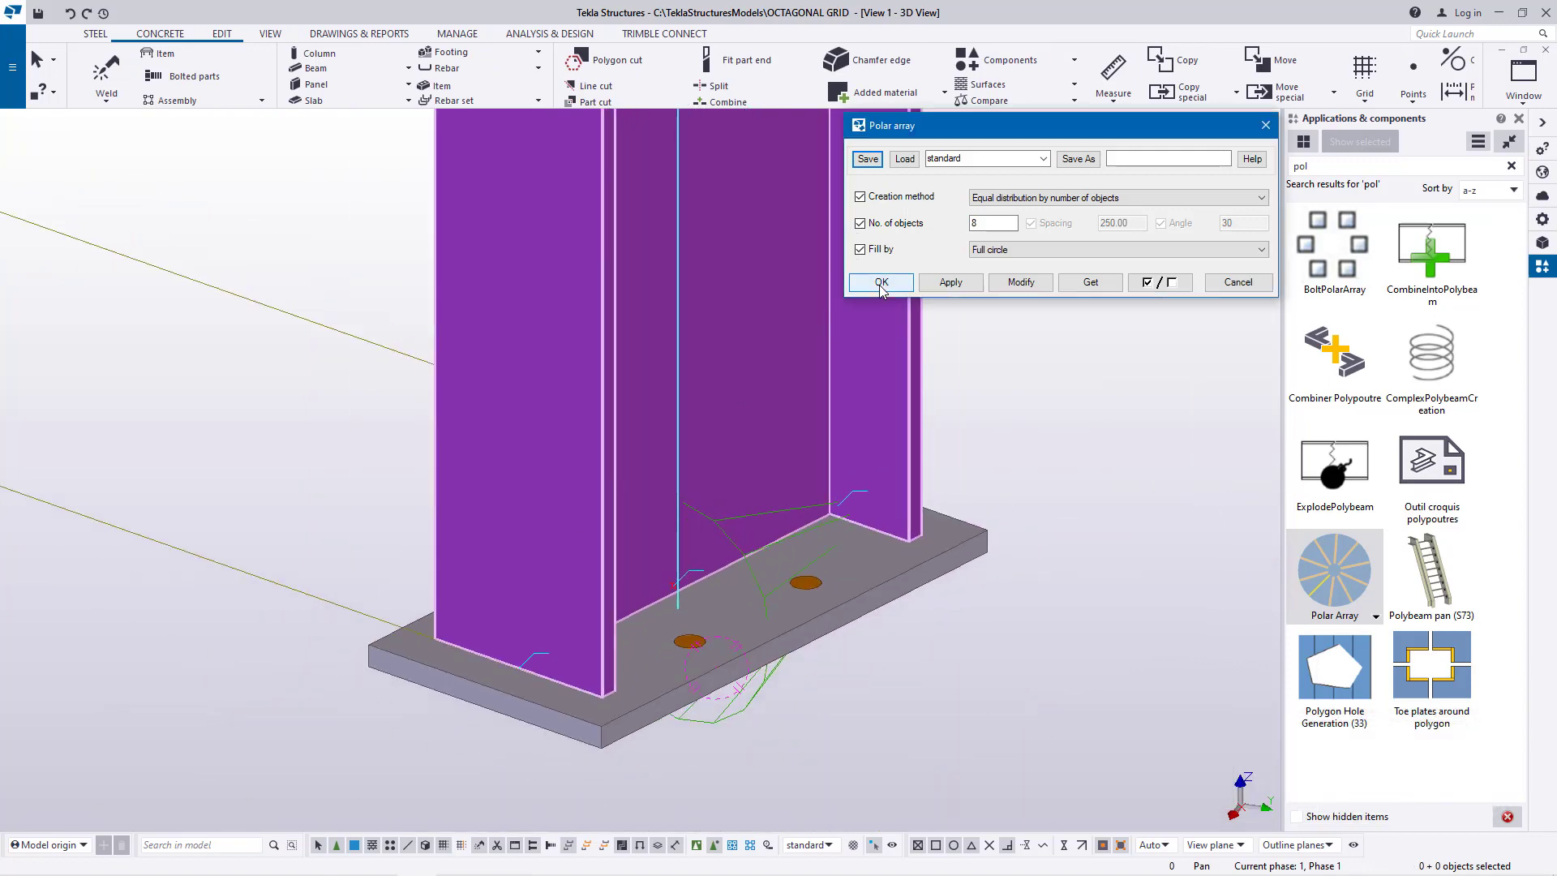
- Start a new Polar Array and choose the two inner mezzanine beams between grid lines 7 and 8 as its parts
left_click(882, 282)
scroll(452, 435, "down", 10)
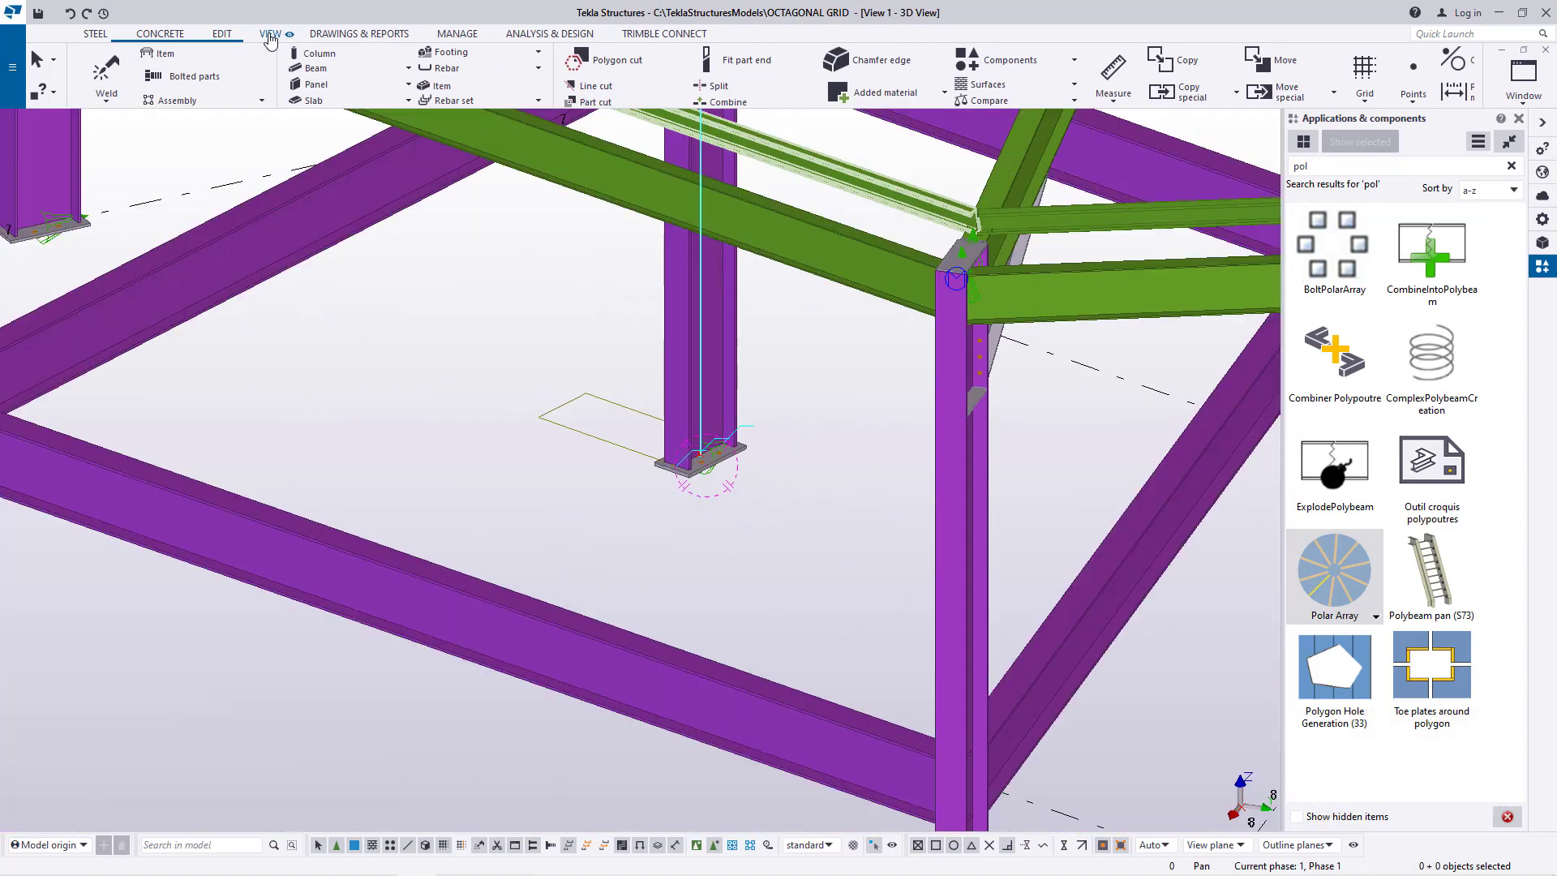
left_click(270, 36)
key("v")
left_click(671, 447)
middle_click_drag(672, 448, 668, 387, "ctrl")
scroll(585, 433, "down", 5)
scroll(651, 460, "down", 3)
right_click(681, 379)
left_click(724, 389)
double_click(1344, 577)
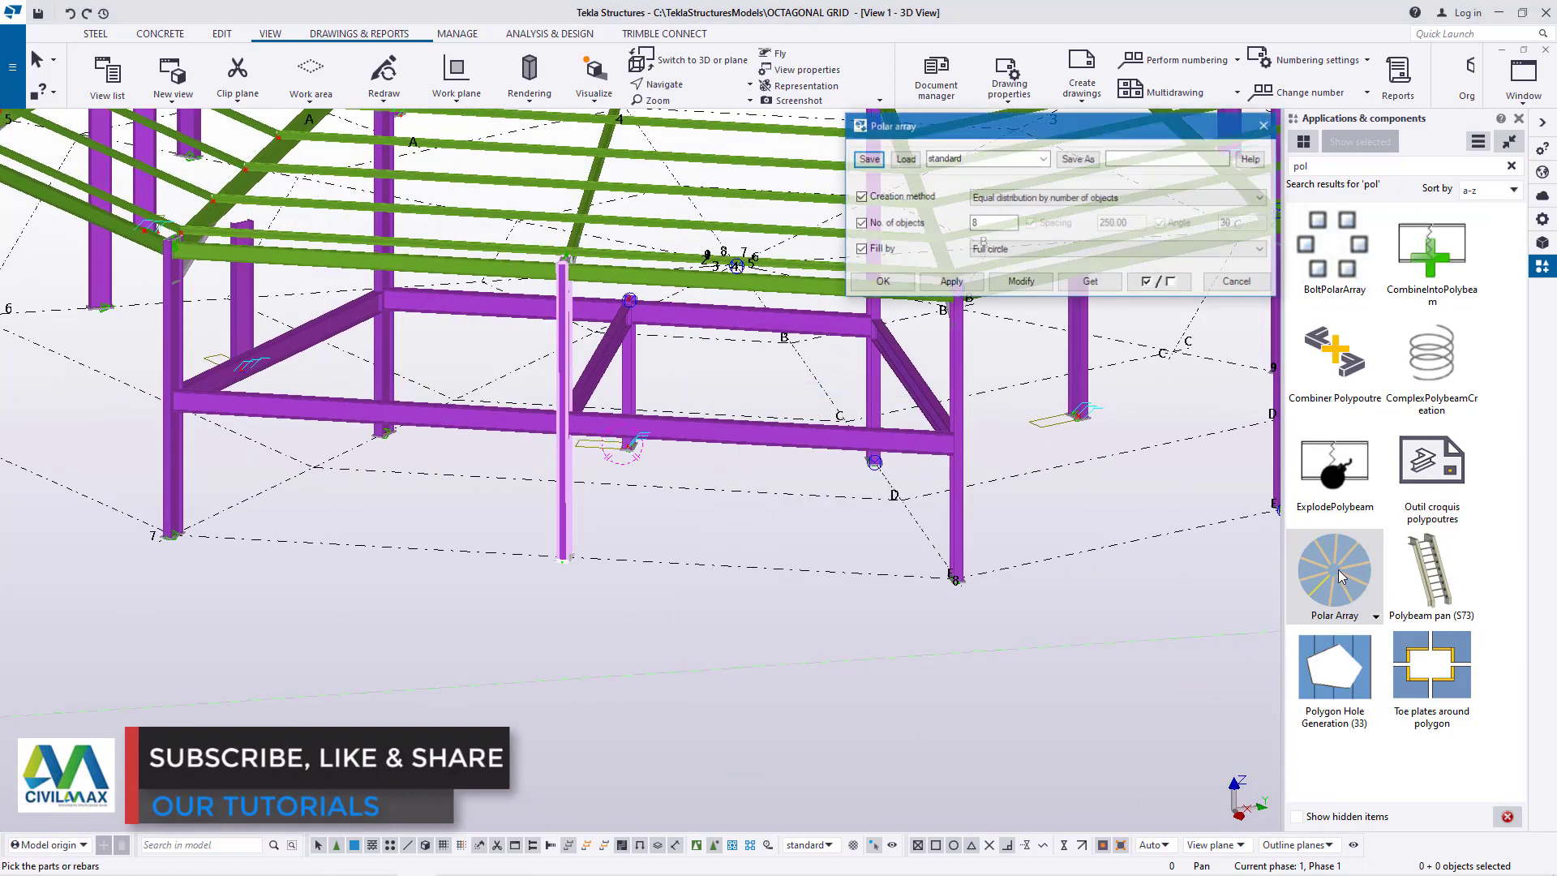
scroll(527, 306, "up", 3)
left_click(450, 314)
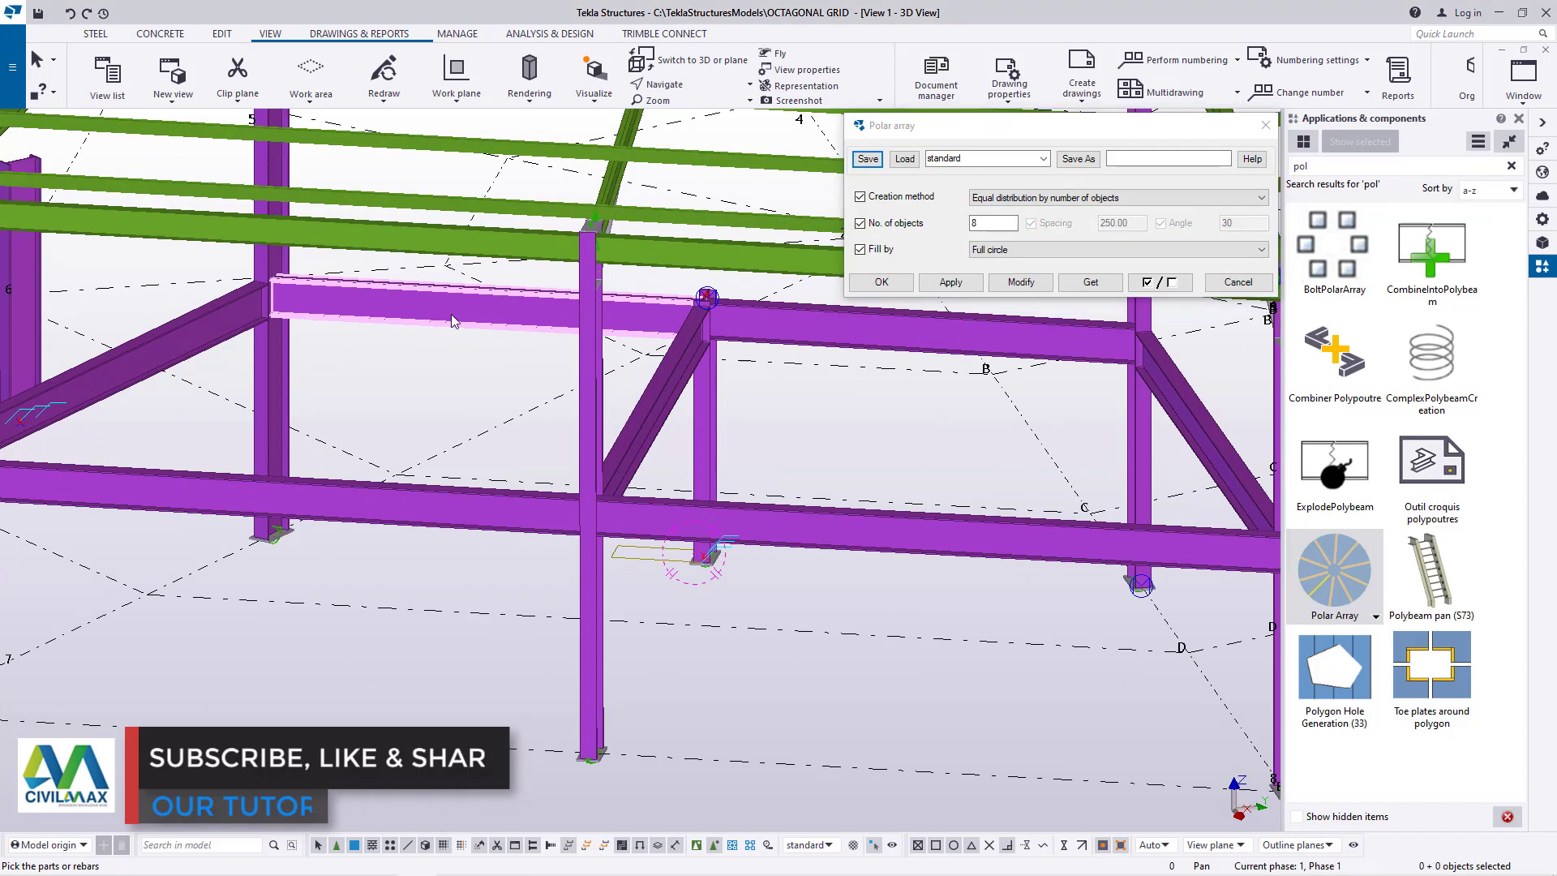
scroll(835, 433, "down", 2)
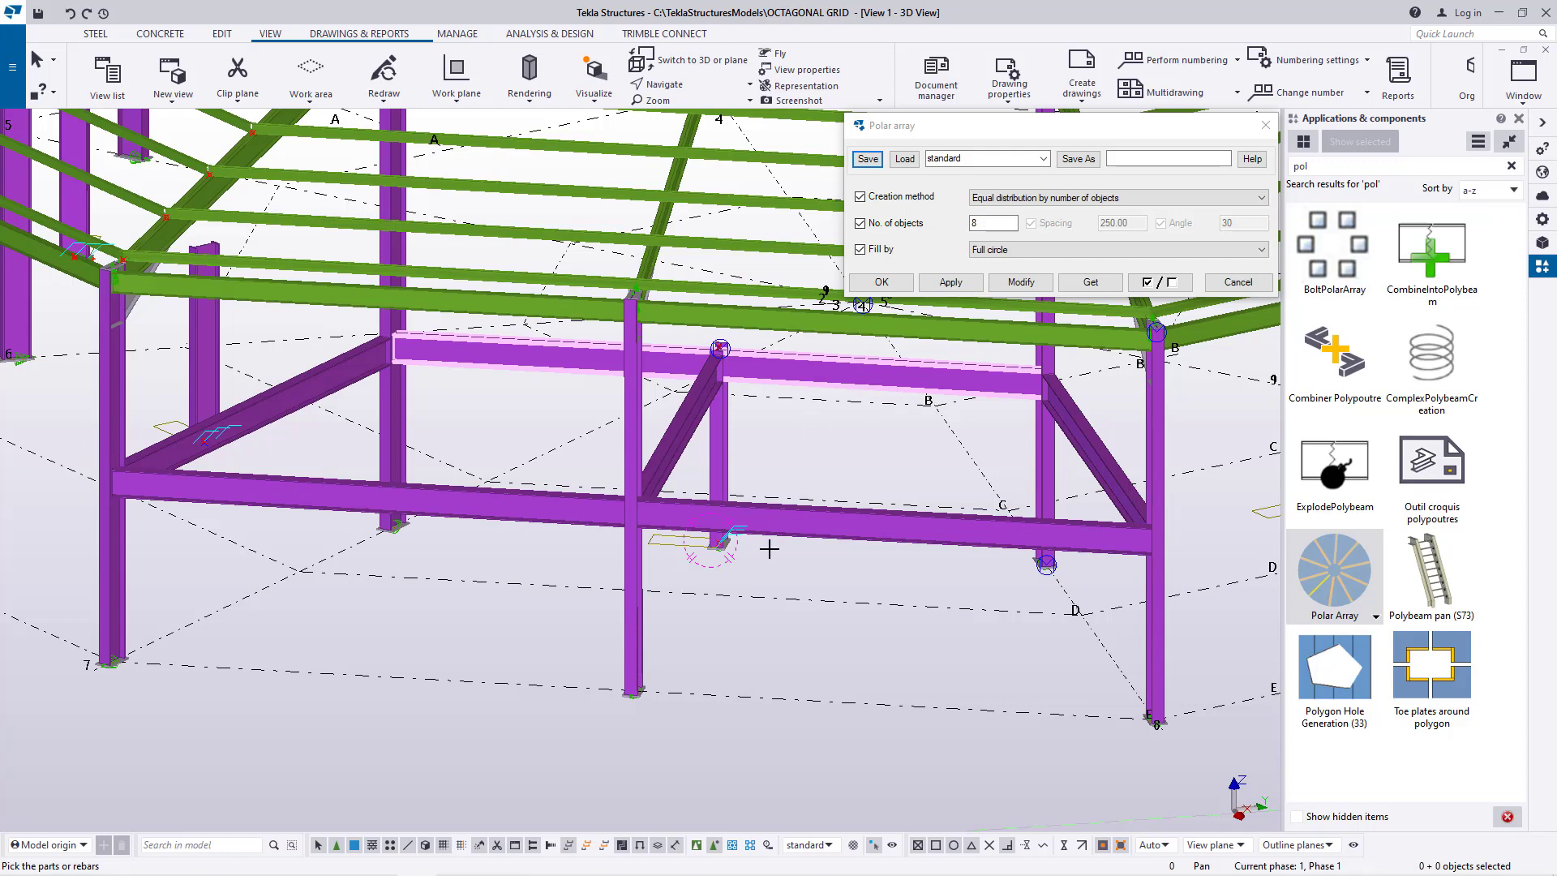
- Confirm the beam selection and set the array's first point on the base point of the inner intermediate column between grid lines 7 and 8
scroll(740, 541, "up", 10)
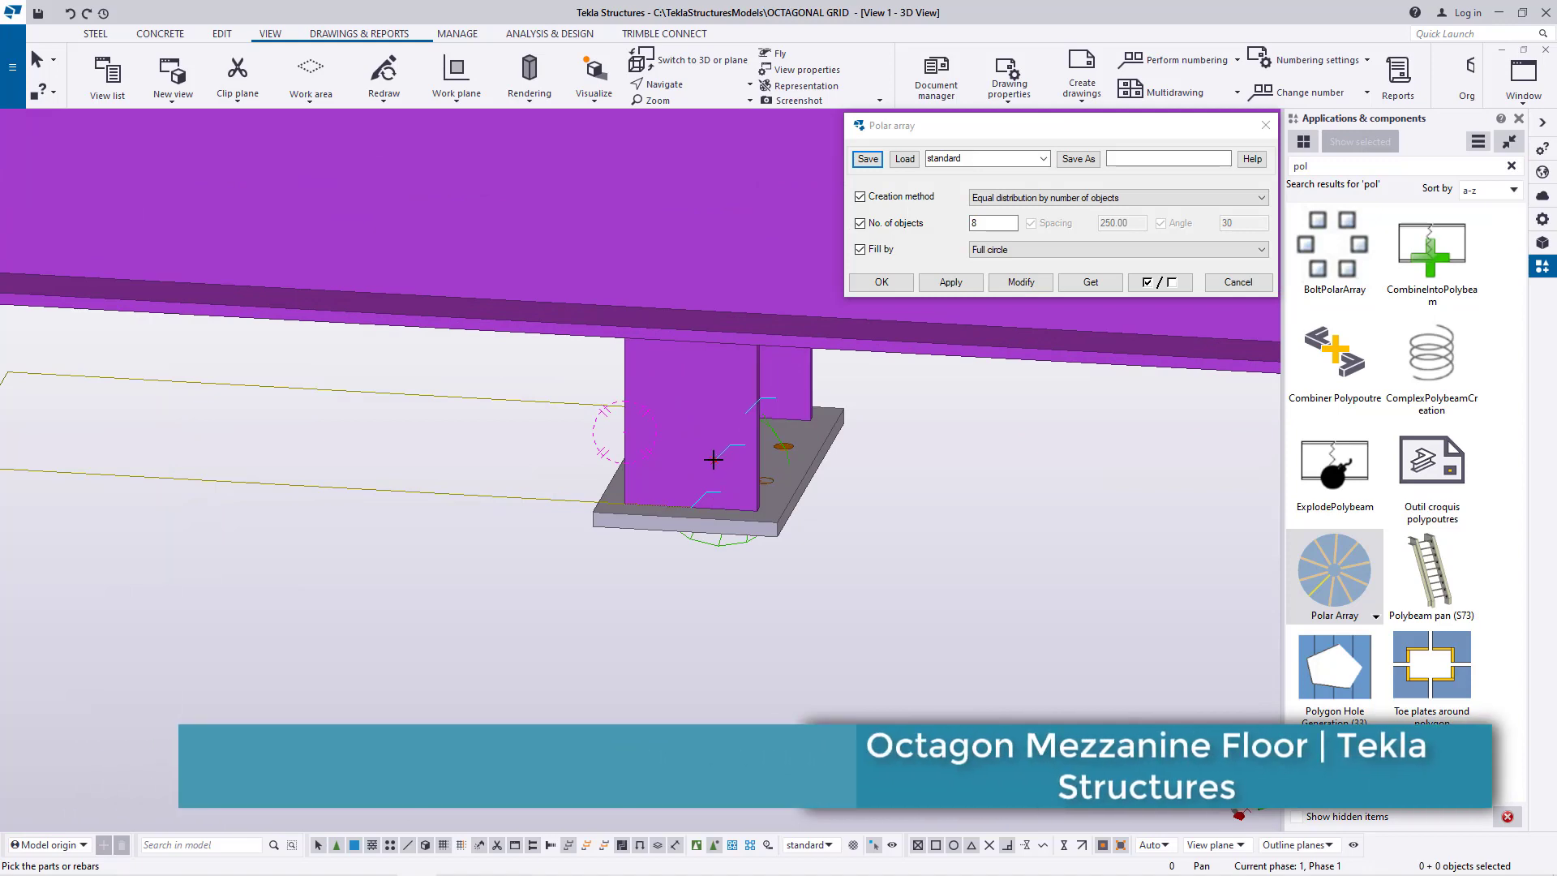
scroll(733, 459, "down", 10)
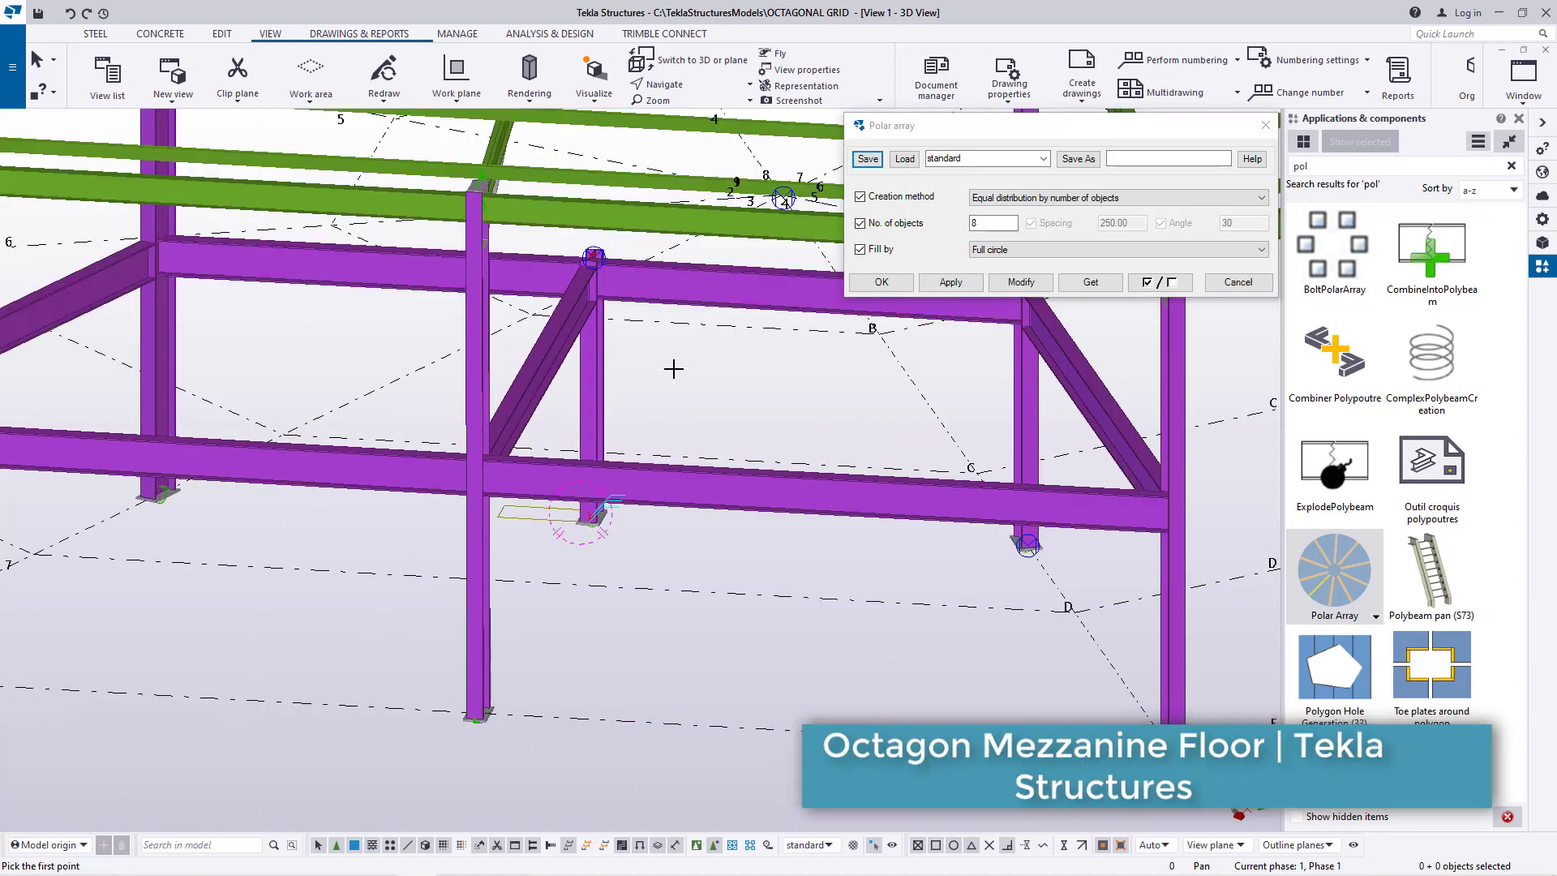
scroll(539, 527, "up", 10)
scroll(539, 531, "up", 5)
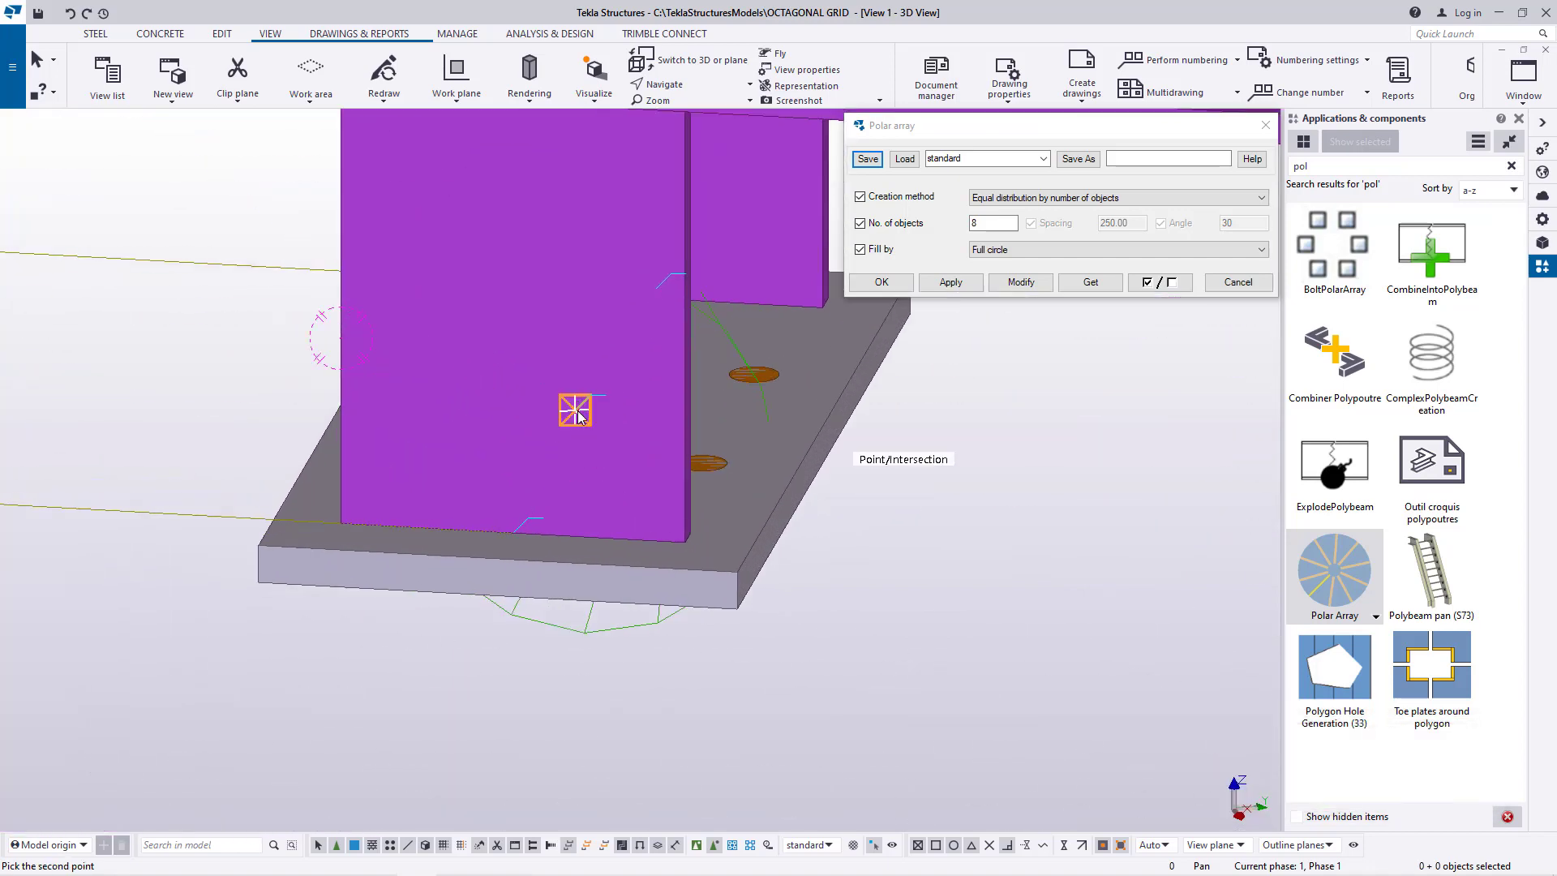
- Set the array's second point on the base point of the inner intermediate column between grid lines 6 and 7
scroll(654, 521, "down", 10)
scroll(747, 519, "down", 3)
scroll(677, 496, "down", 3)
scroll(167, 452, "up", 3)
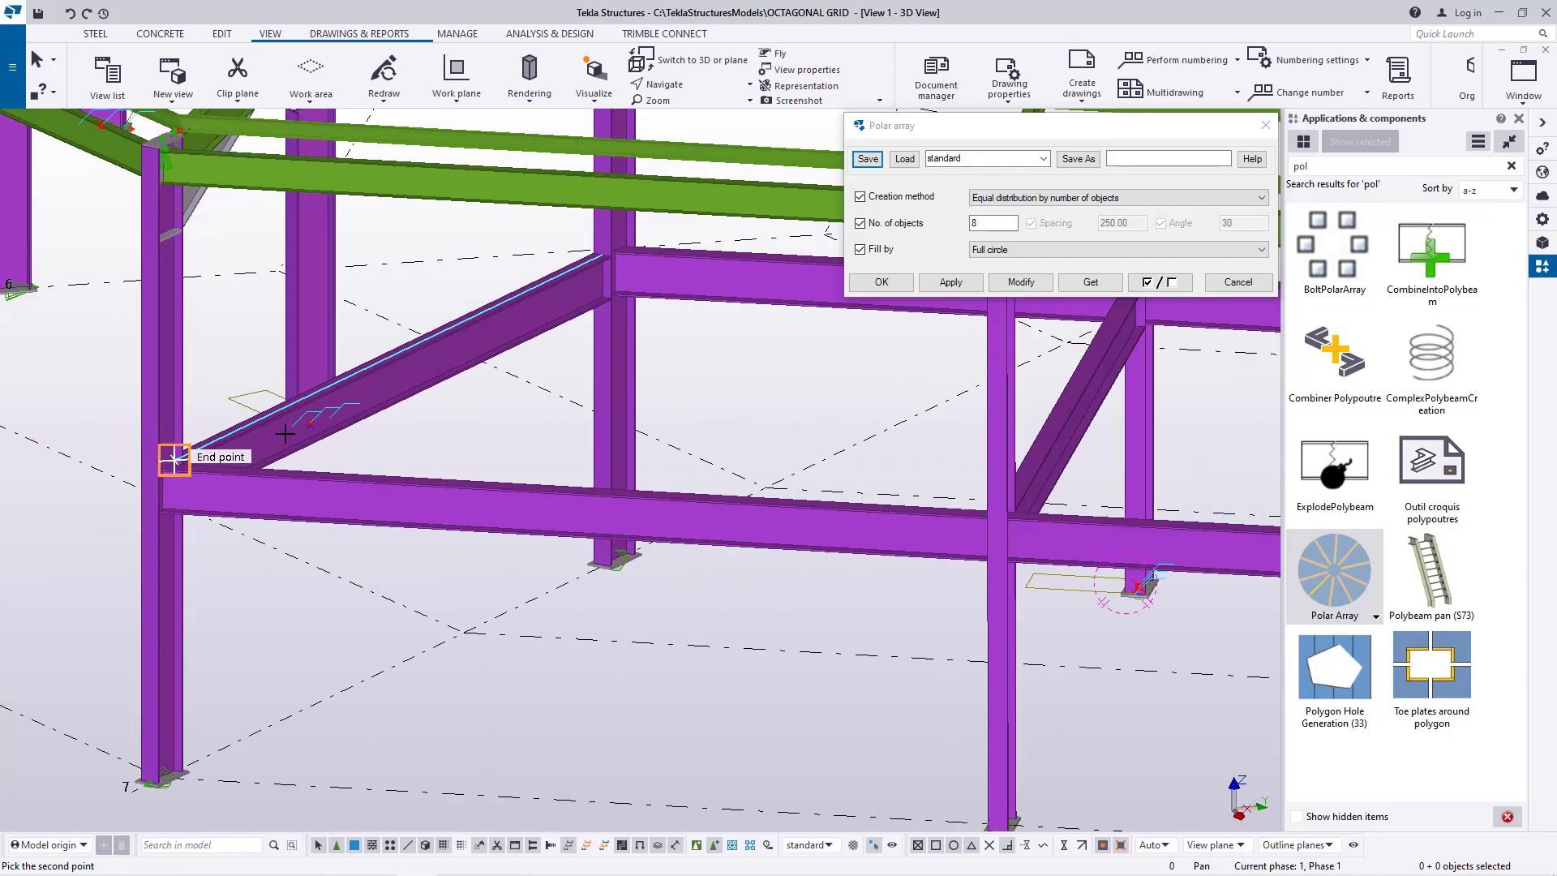
scroll(480, 354, "up", 6)
scroll(313, 419, "up", 4)
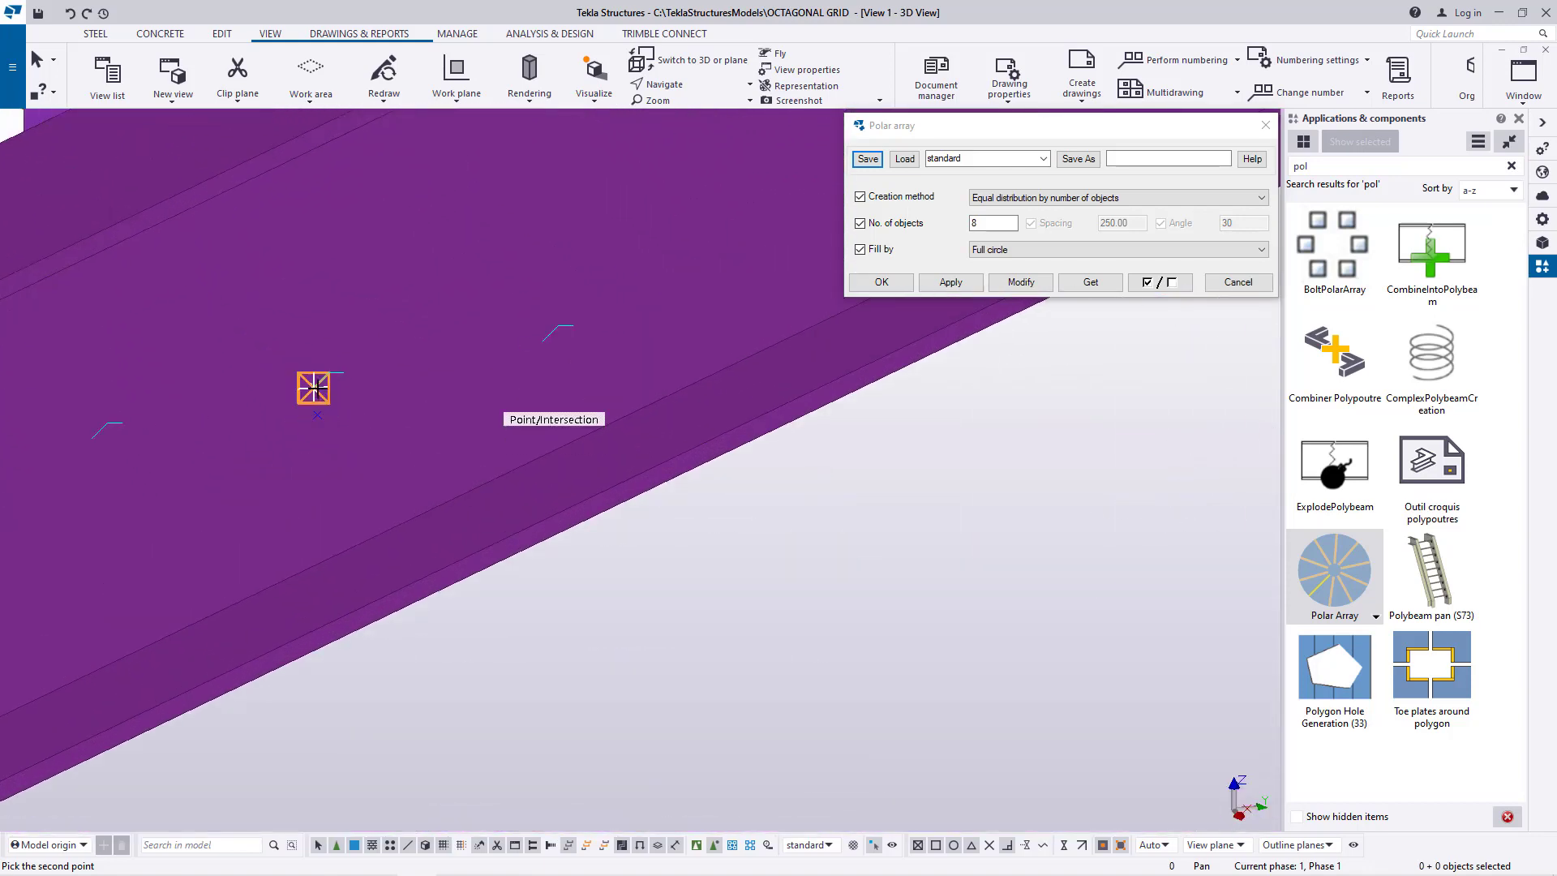
left_click(313, 388)
scroll(277, 424, "down", 5)
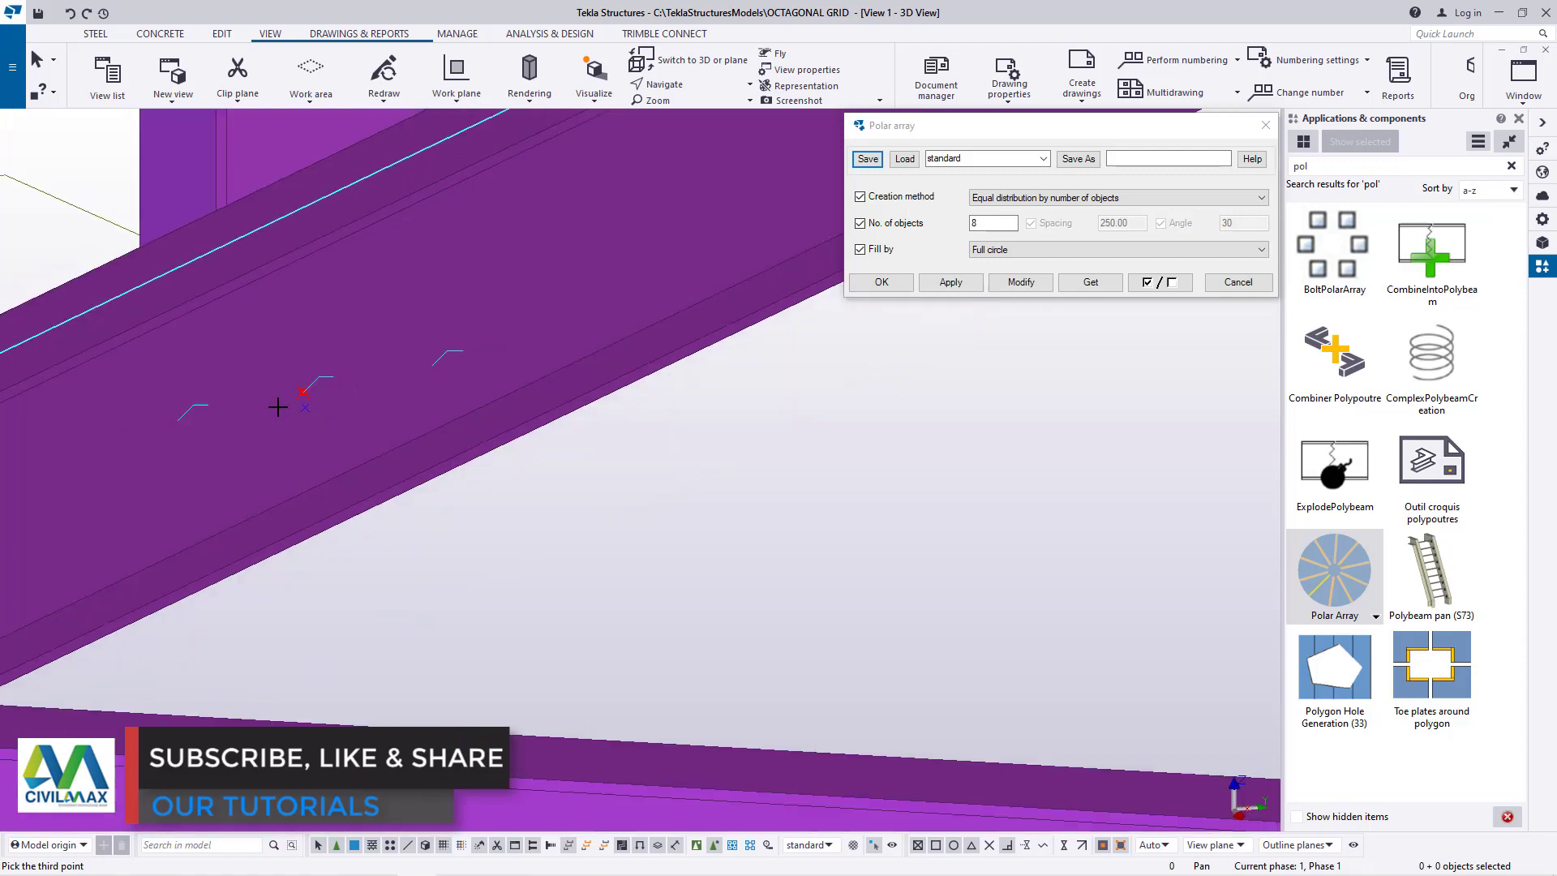
- Set the array's third point on the base point of the inner intermediate column between grid lines 8 and 9, and end the command
scroll(278, 424, "down", 8)
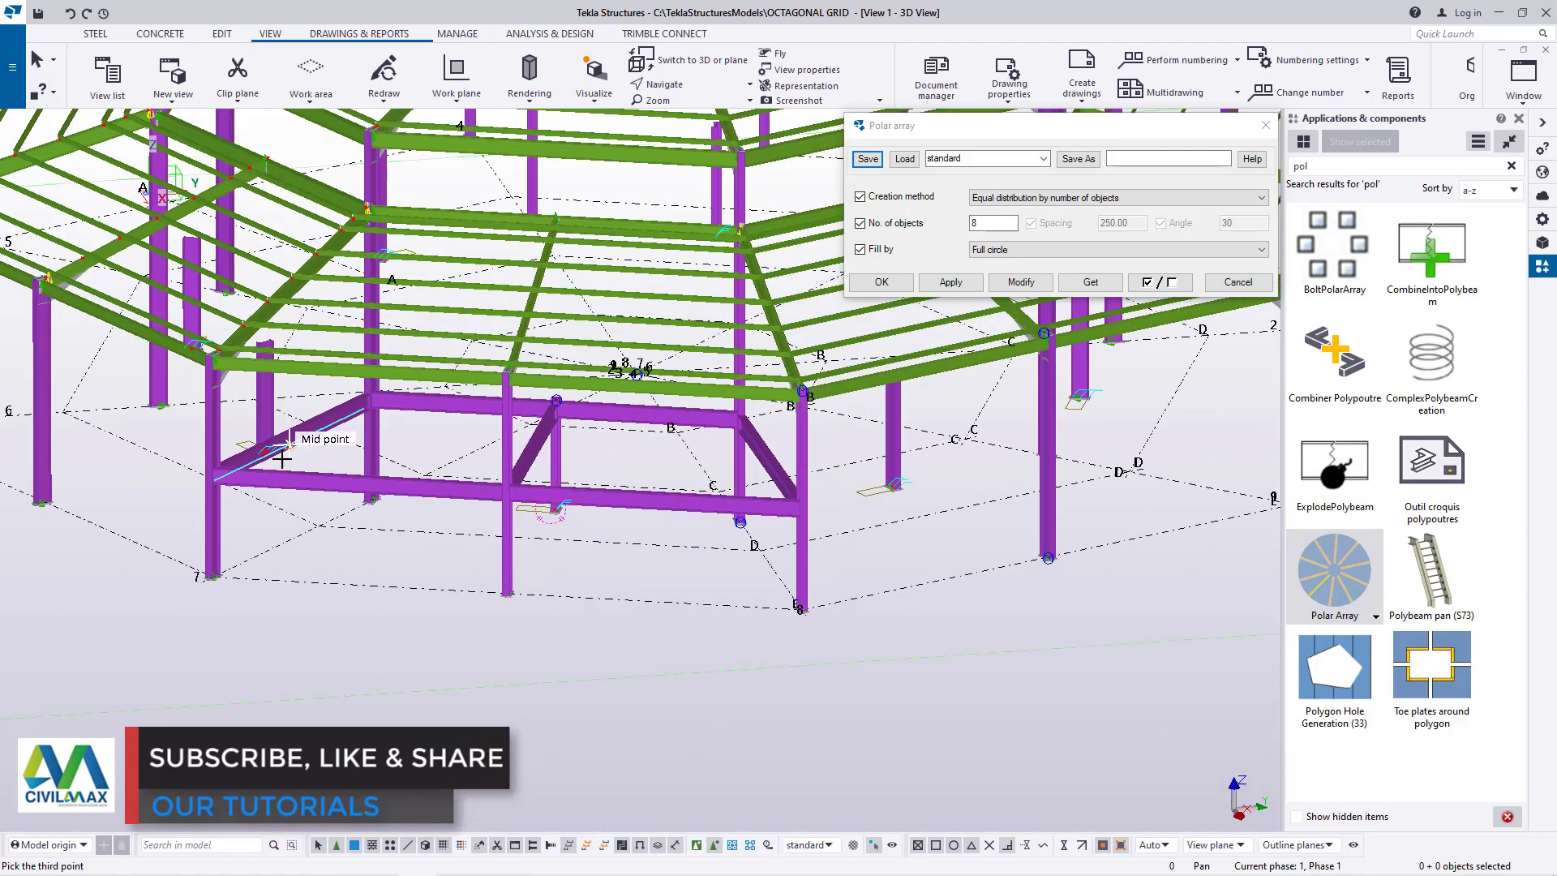
scroll(843, 490, "up", 10)
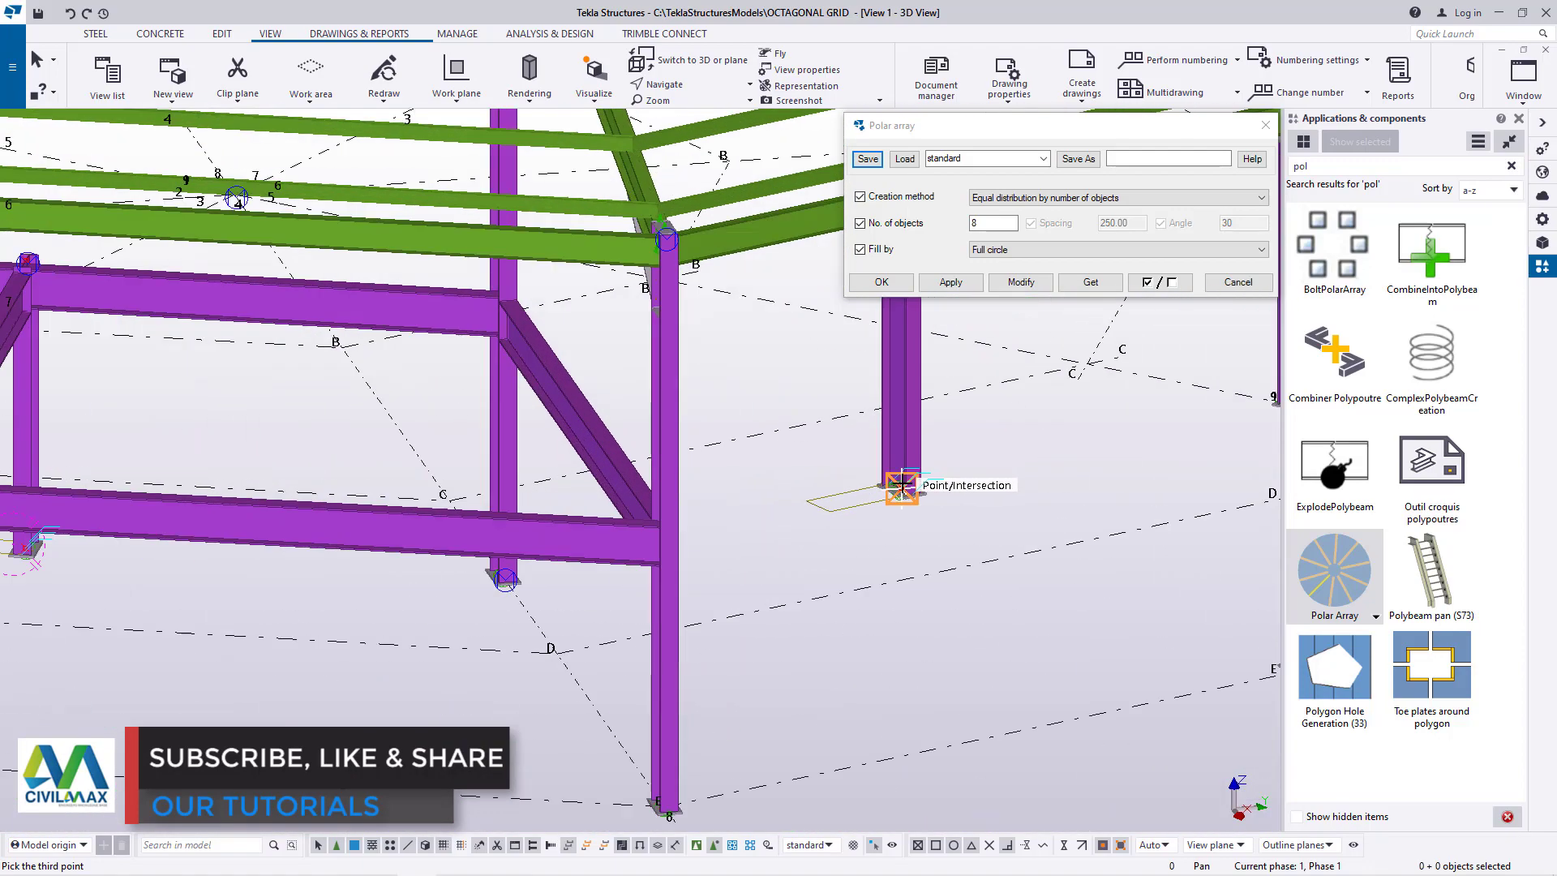
scroll(879, 512, "up", 8)
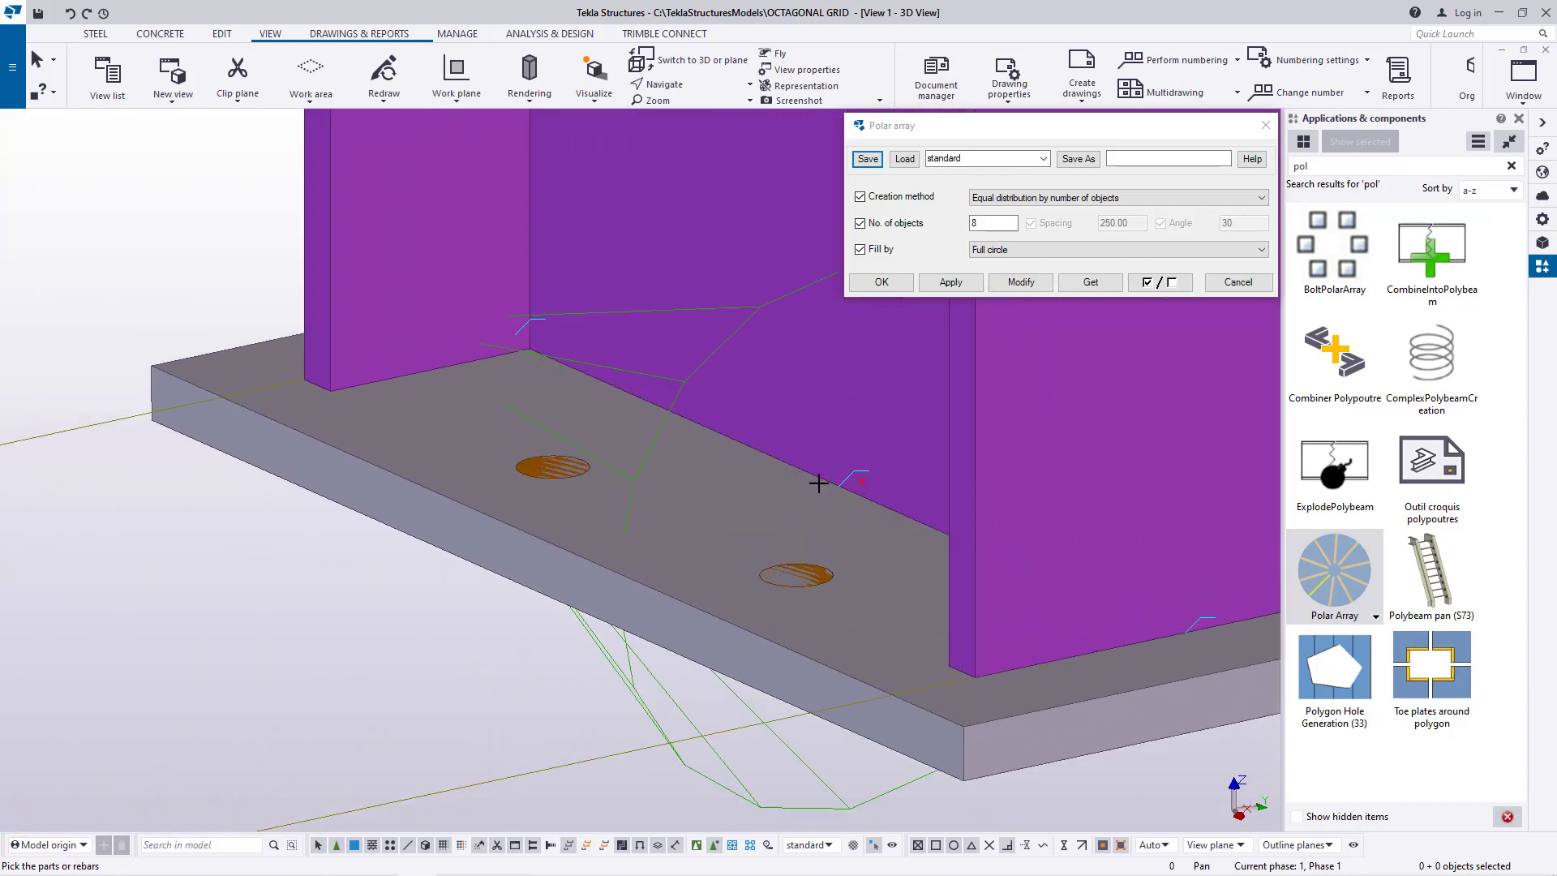
scroll(838, 473, "down", 12)
scroll(802, 604, "down", 5)
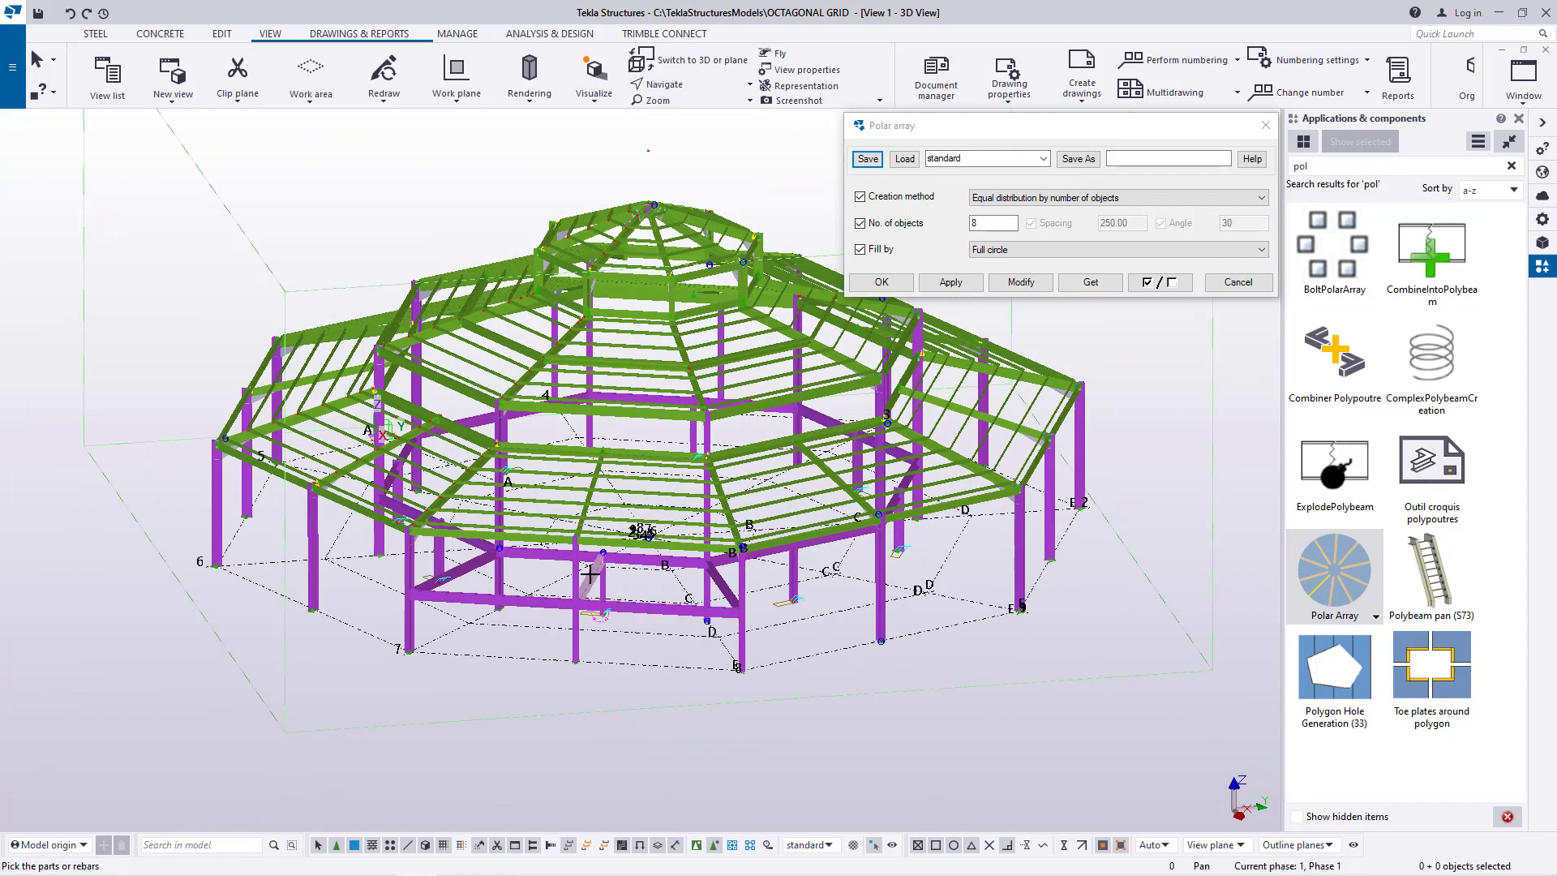
middle_click_drag(621, 570, 663, 563, "ctrl")
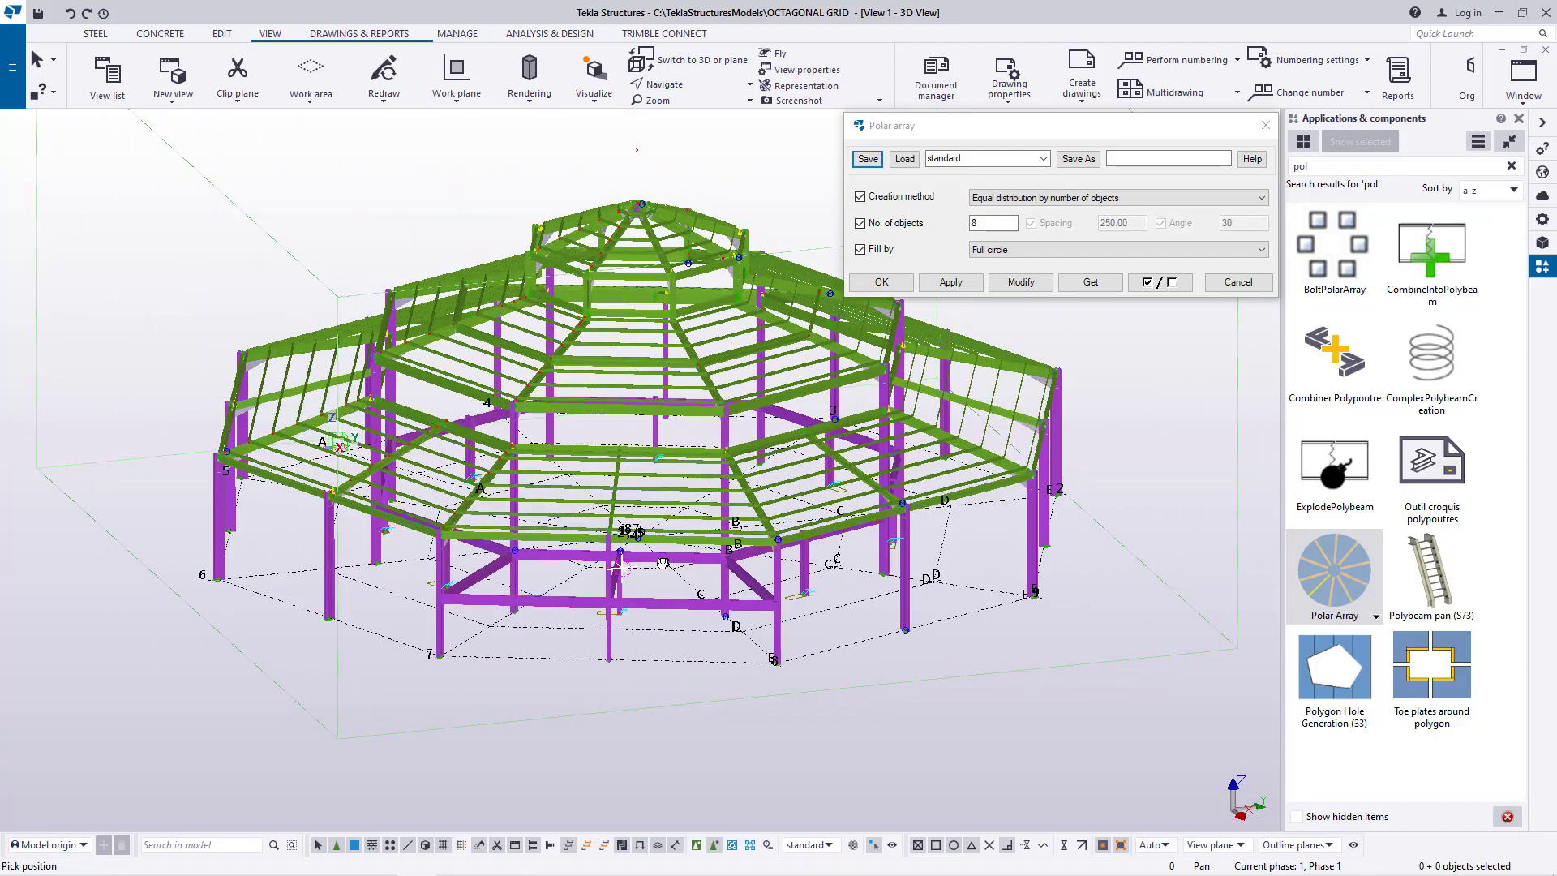
scroll(618, 584, "up", 5)
right_click(672, 562)
left_click(724, 575)
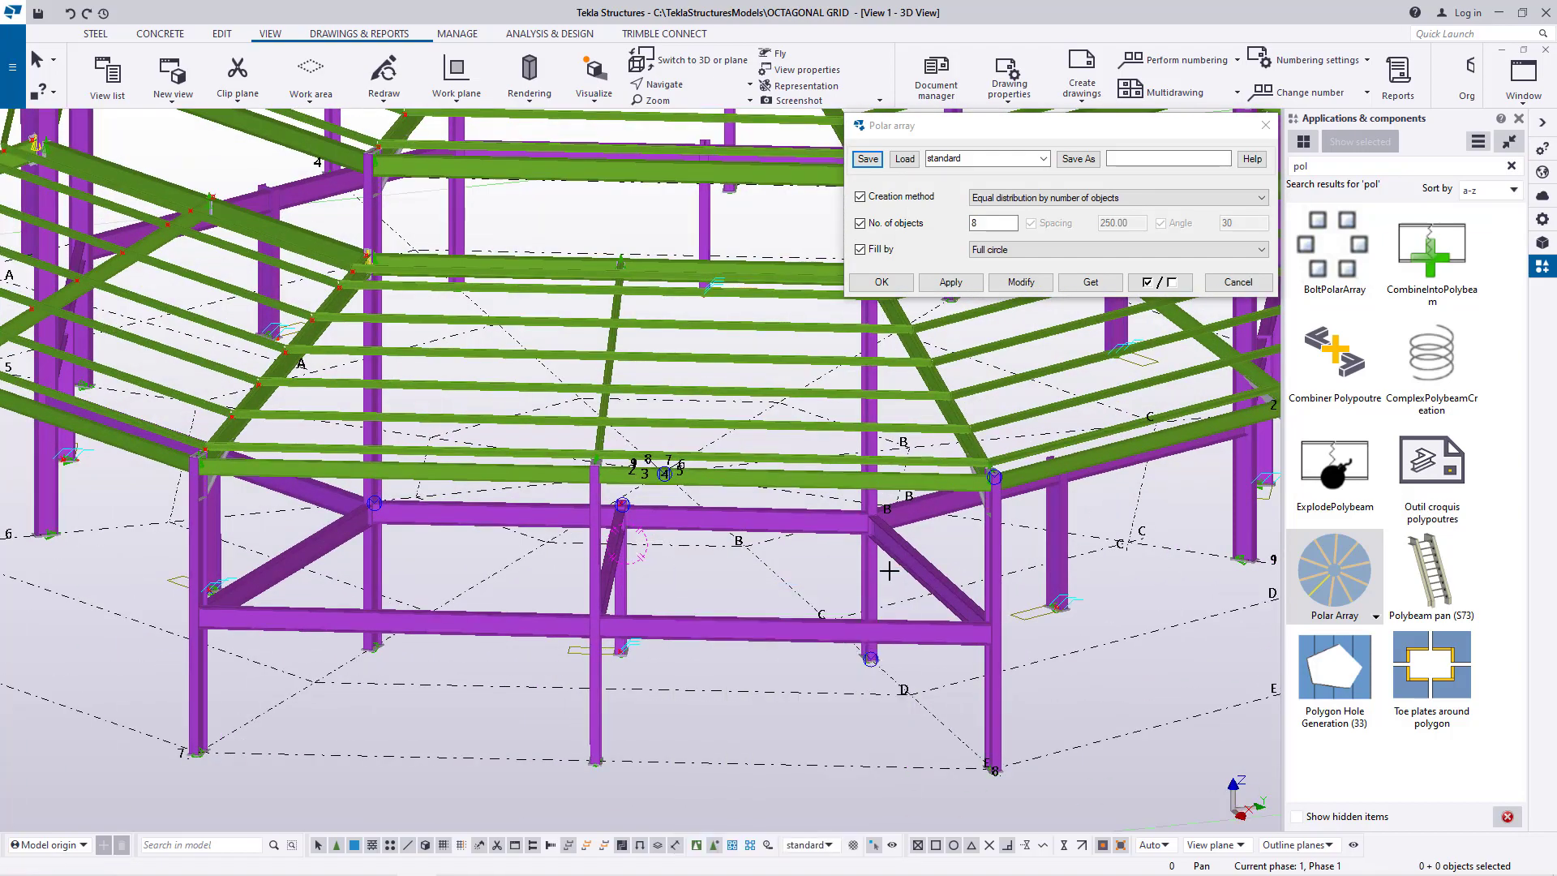
right_click(753, 574)
left_click(784, 585)
left_click(882, 283)
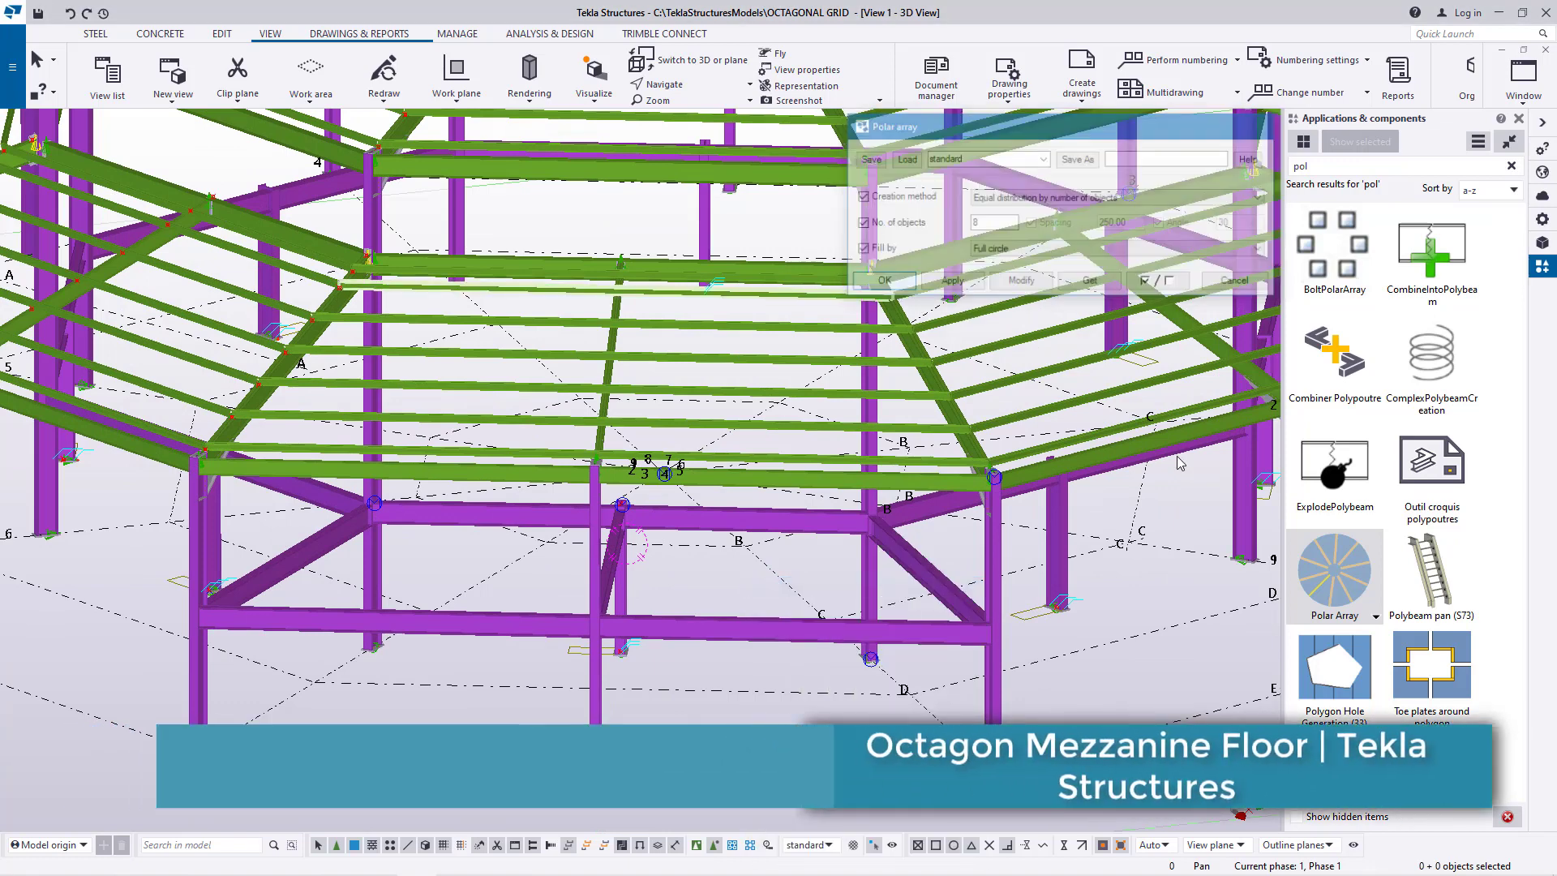
- Start a Polar Array of the outer and connecting mezzanine beams between grid lines 7 and 8, with its first point at the inner intermediate column's base point
left_click(1344, 588)
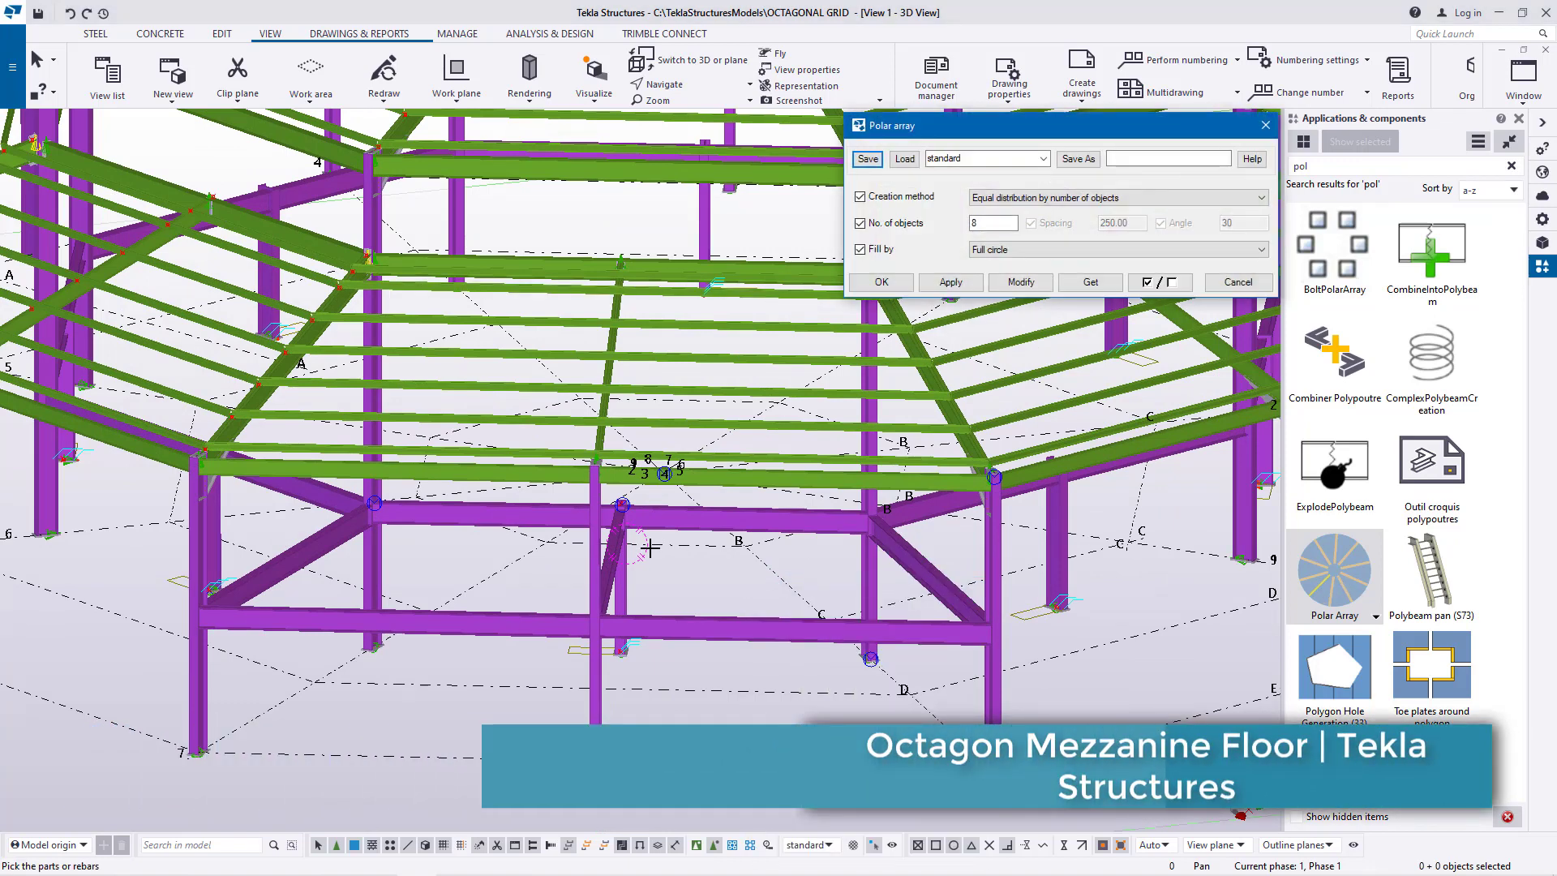
scroll(604, 555, "up", 2)
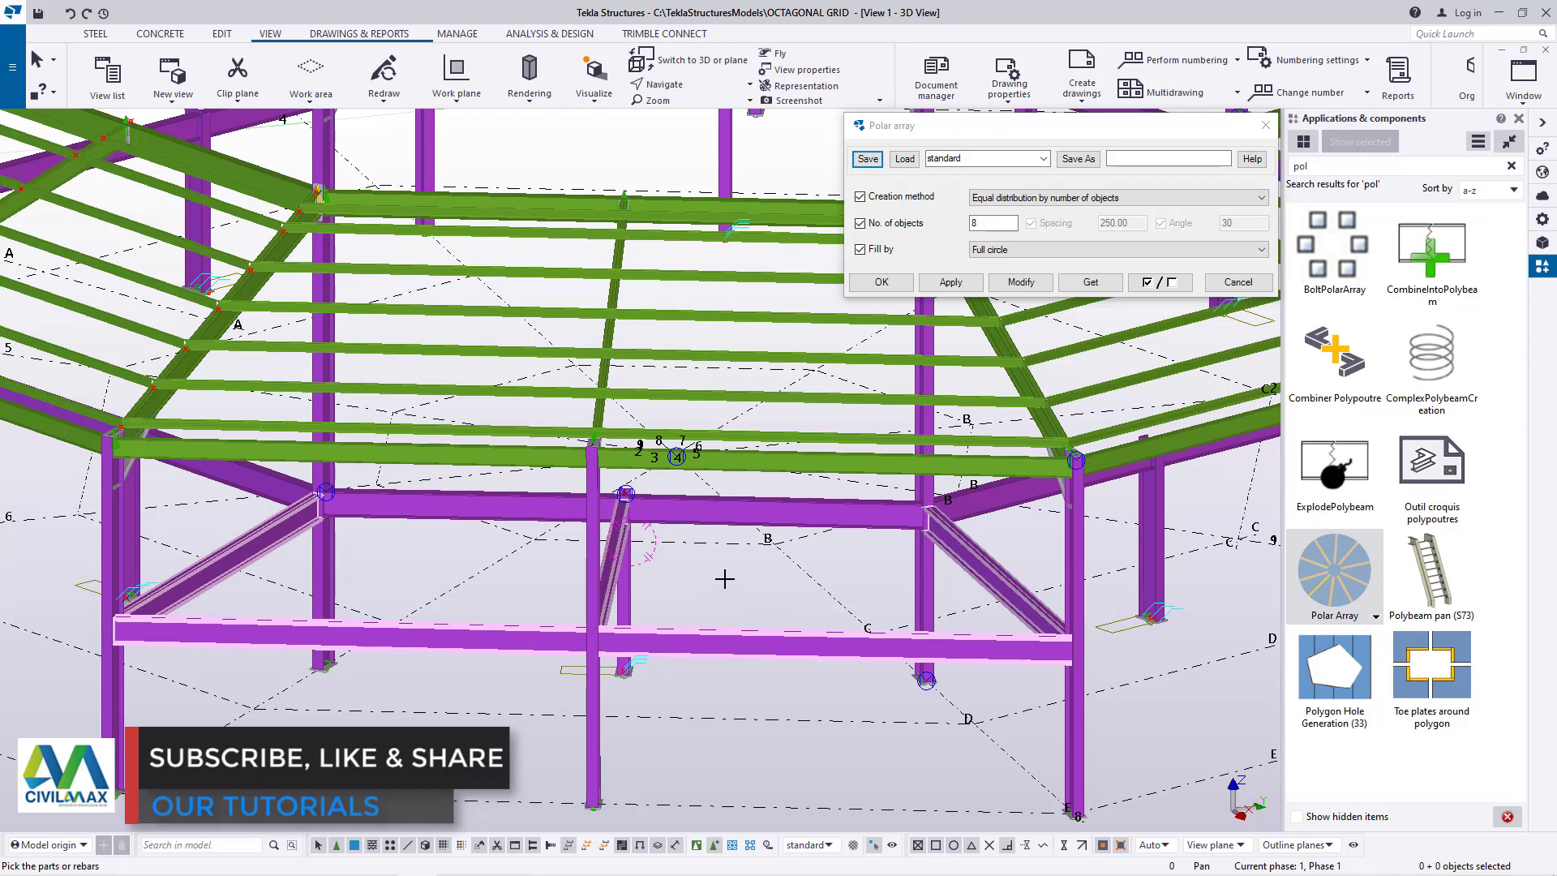
scroll(622, 673, "up", 6)
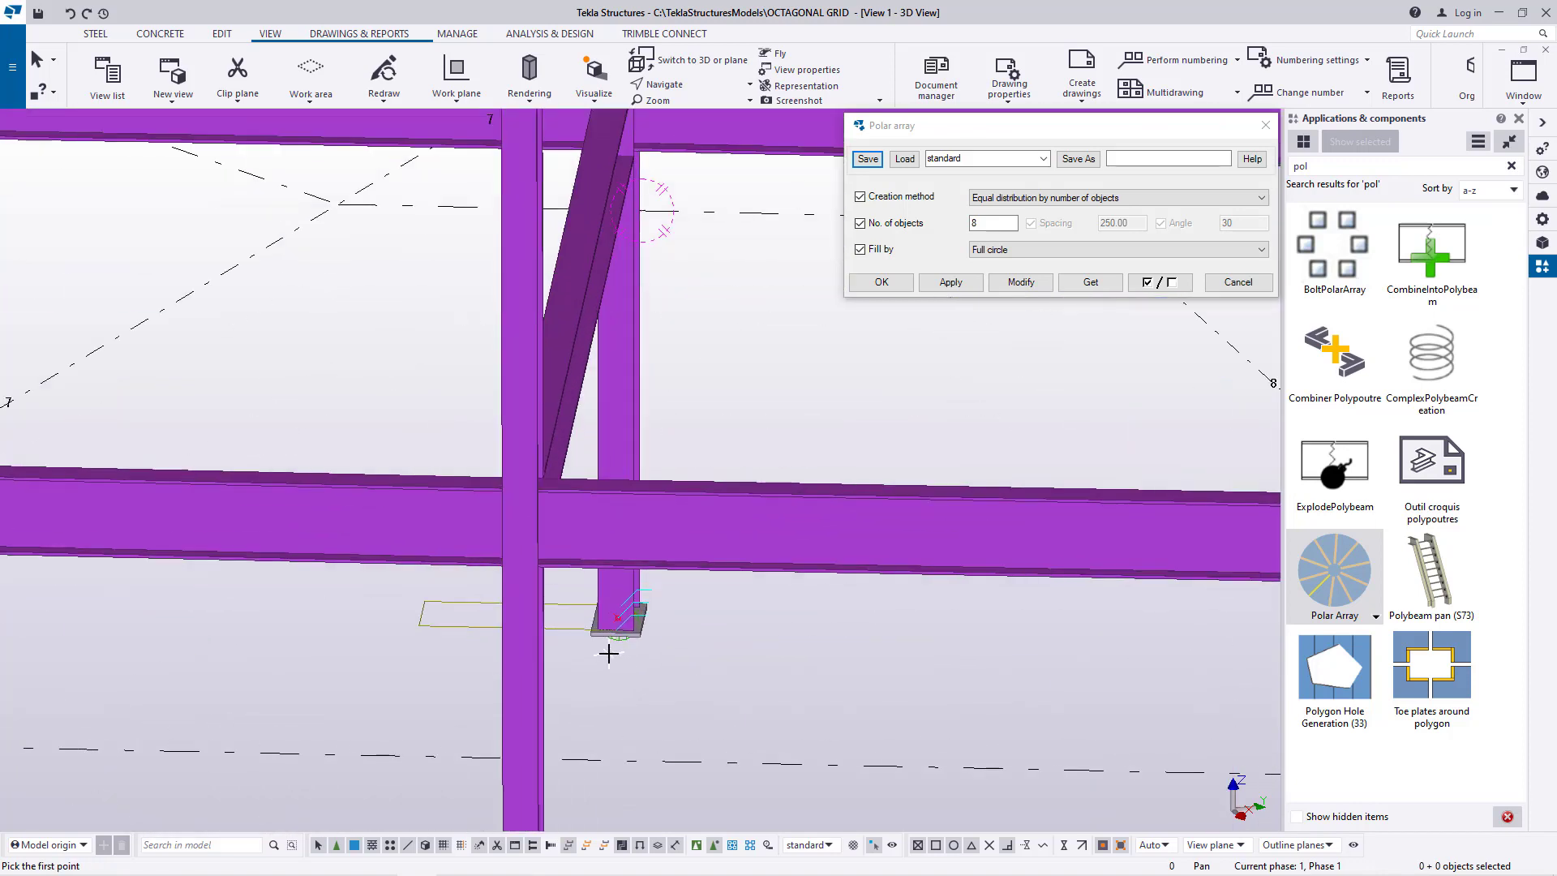
scroll(618, 640, "up", 1)
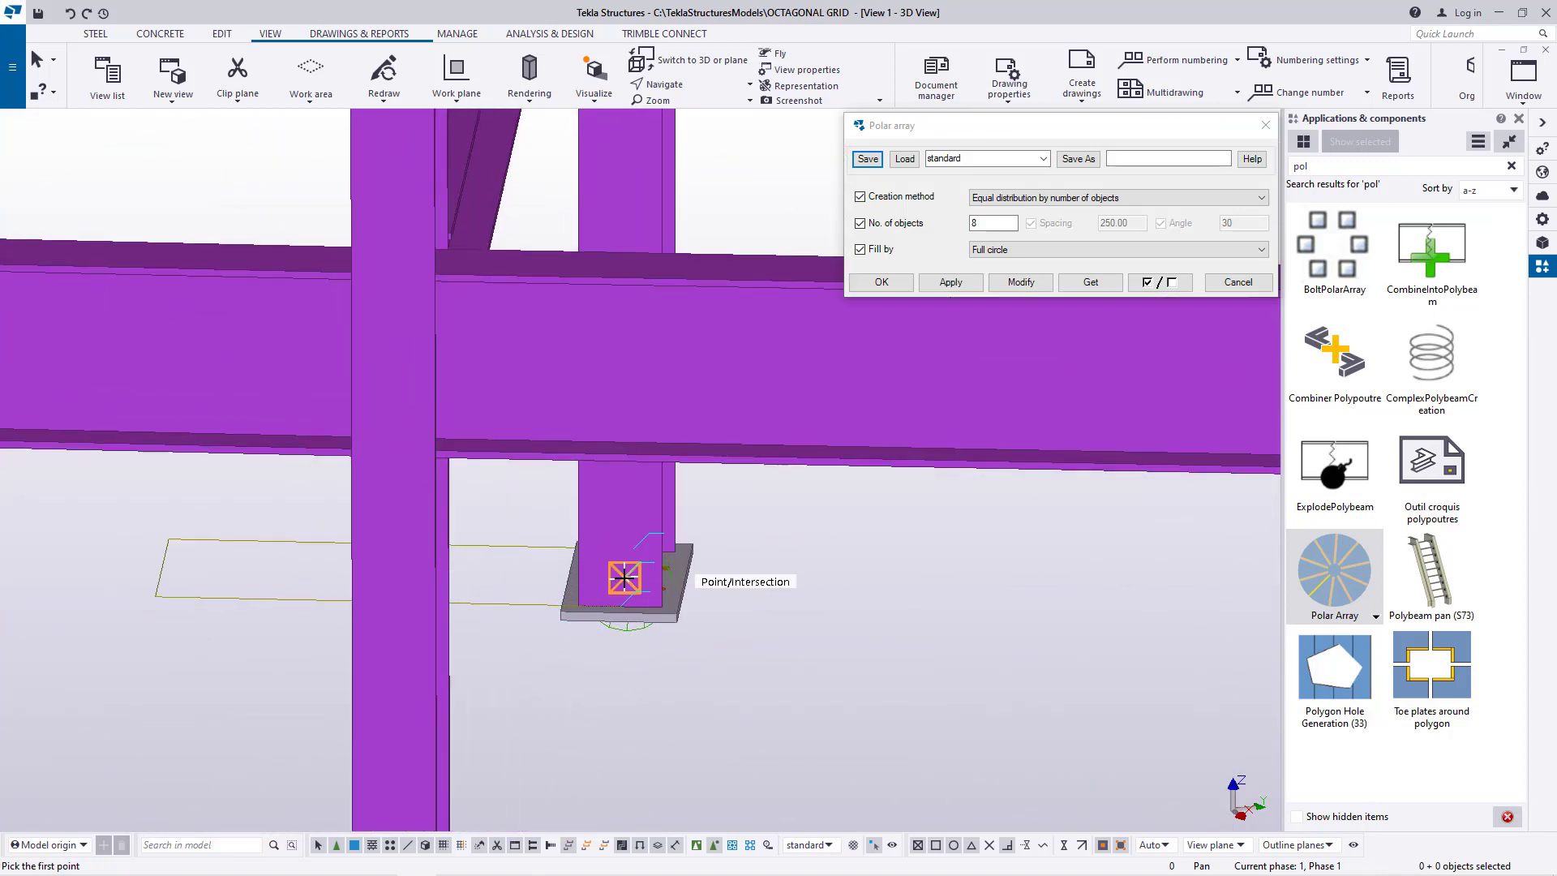
left_click(626, 582)
- Set the second point of the outer and connecting beams' array on the base point of the inner intermediate column between grid lines 6 and 7
scroll(710, 616, "down", 6)
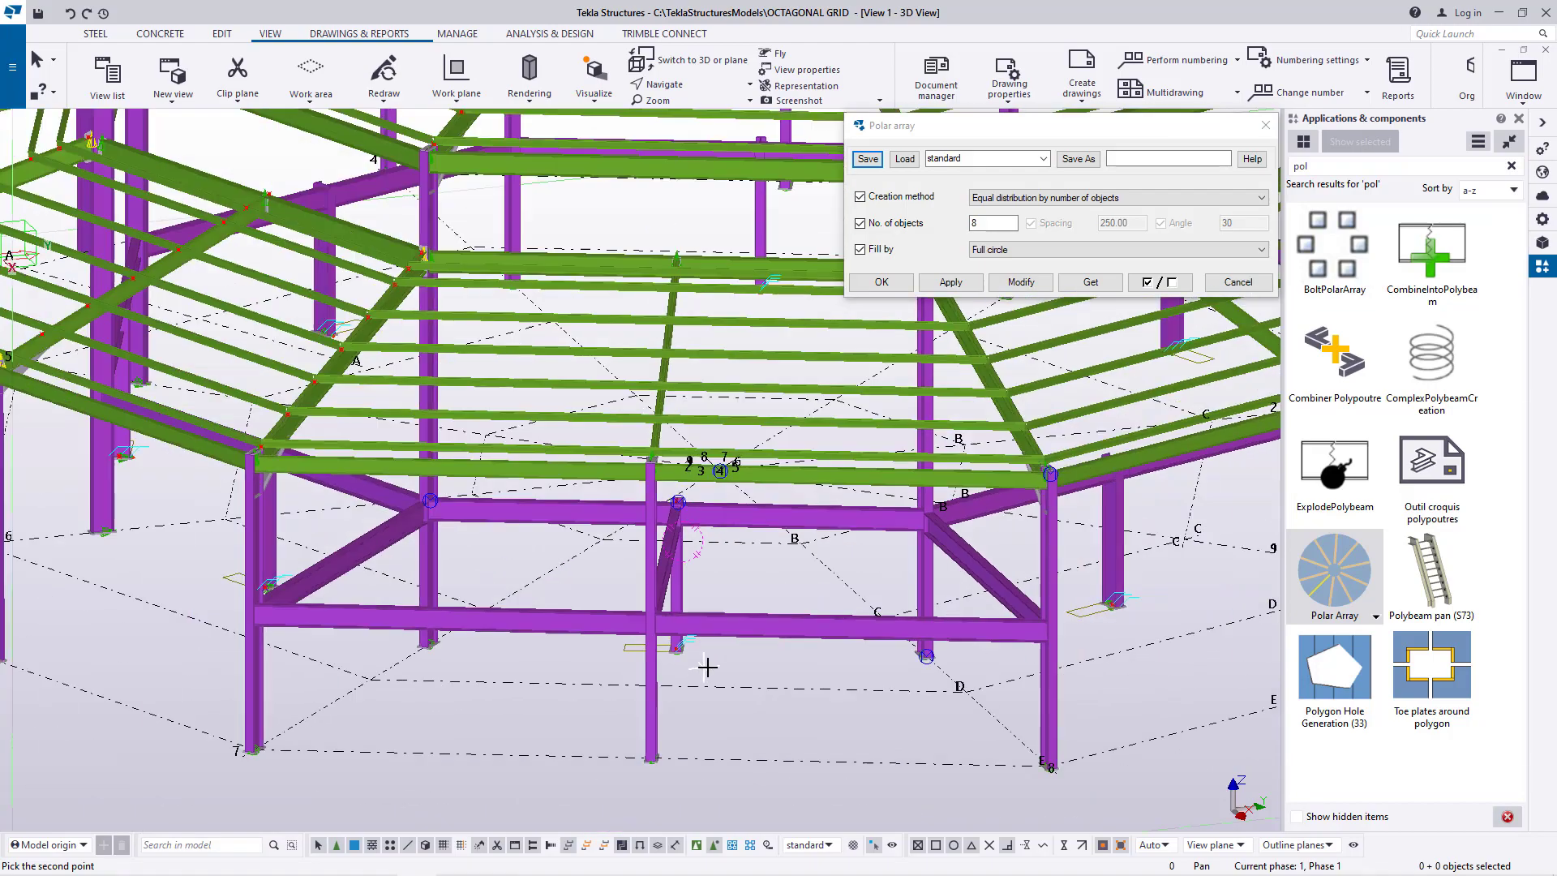
scroll(220, 581, "up", 5)
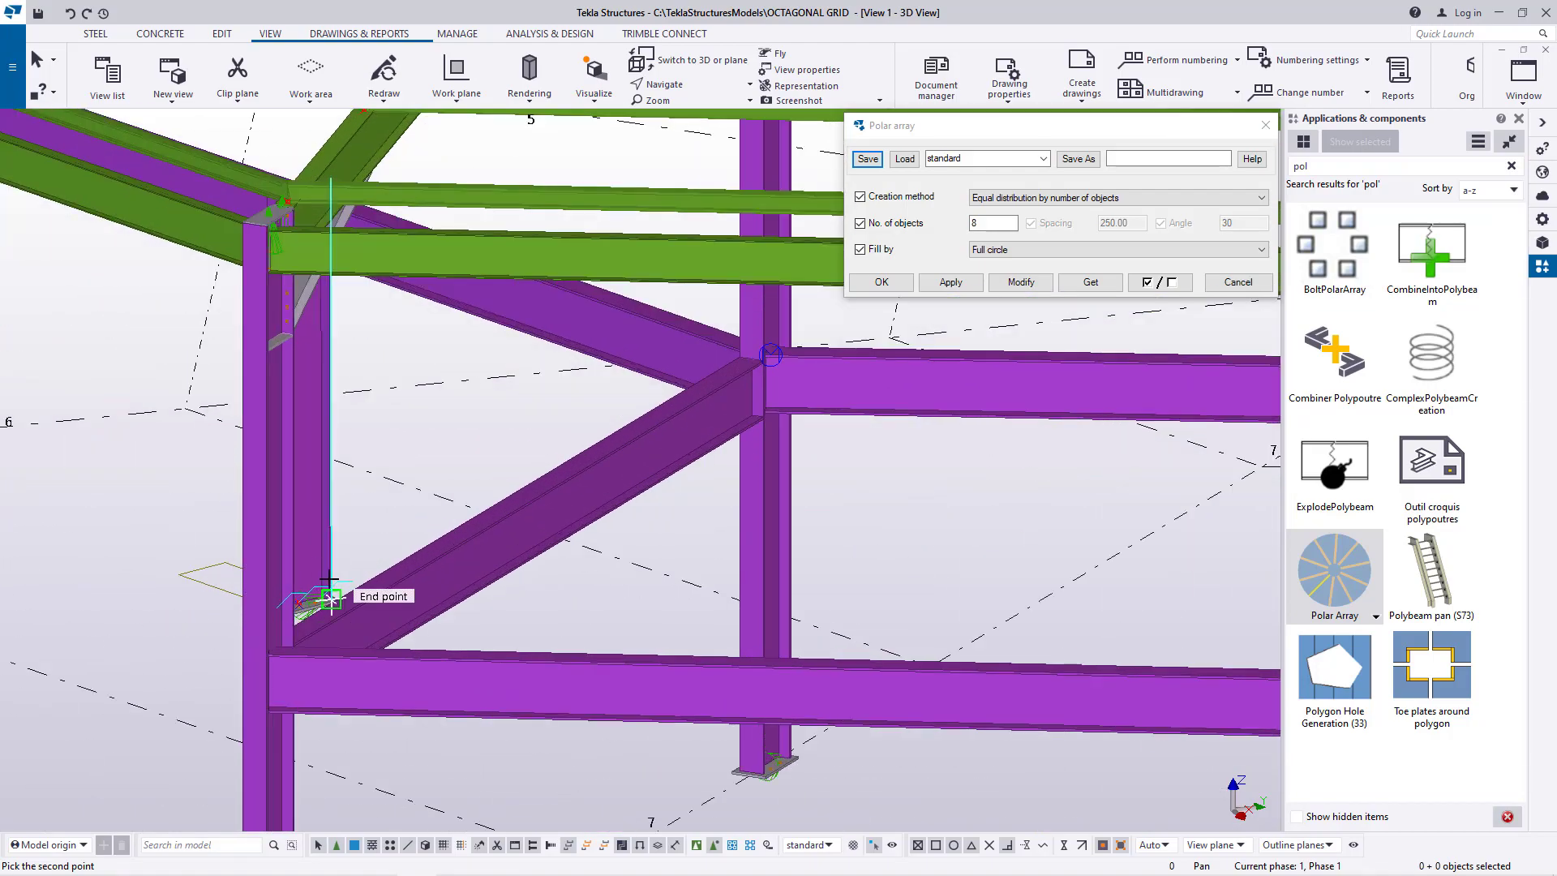
scroll(330, 578, "down", 5)
scroll(333, 549, "up", 3)
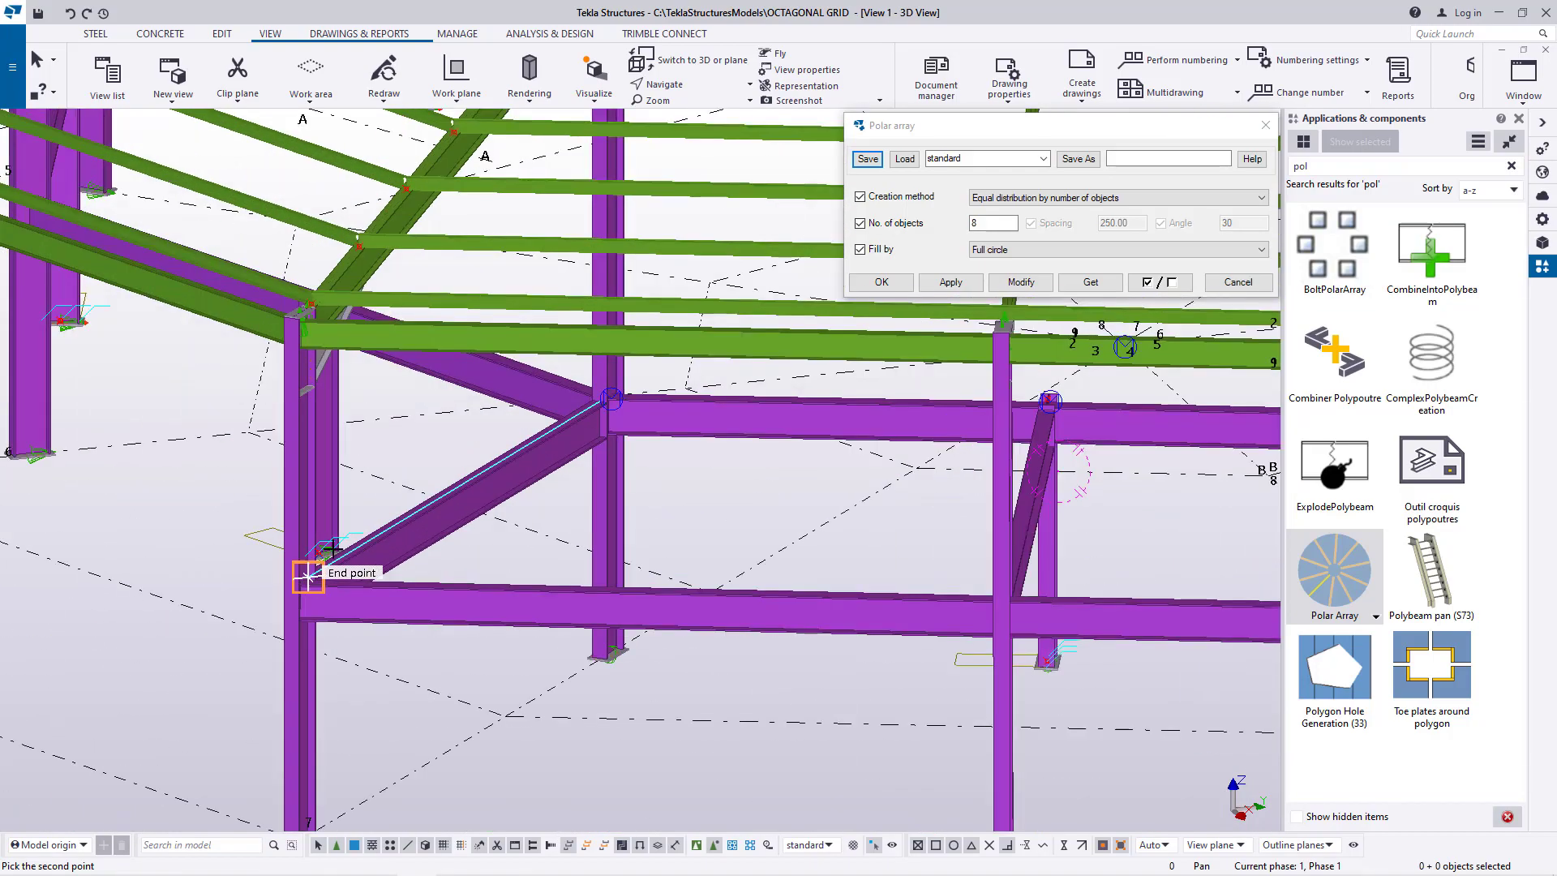
scroll(320, 541, "up", 8)
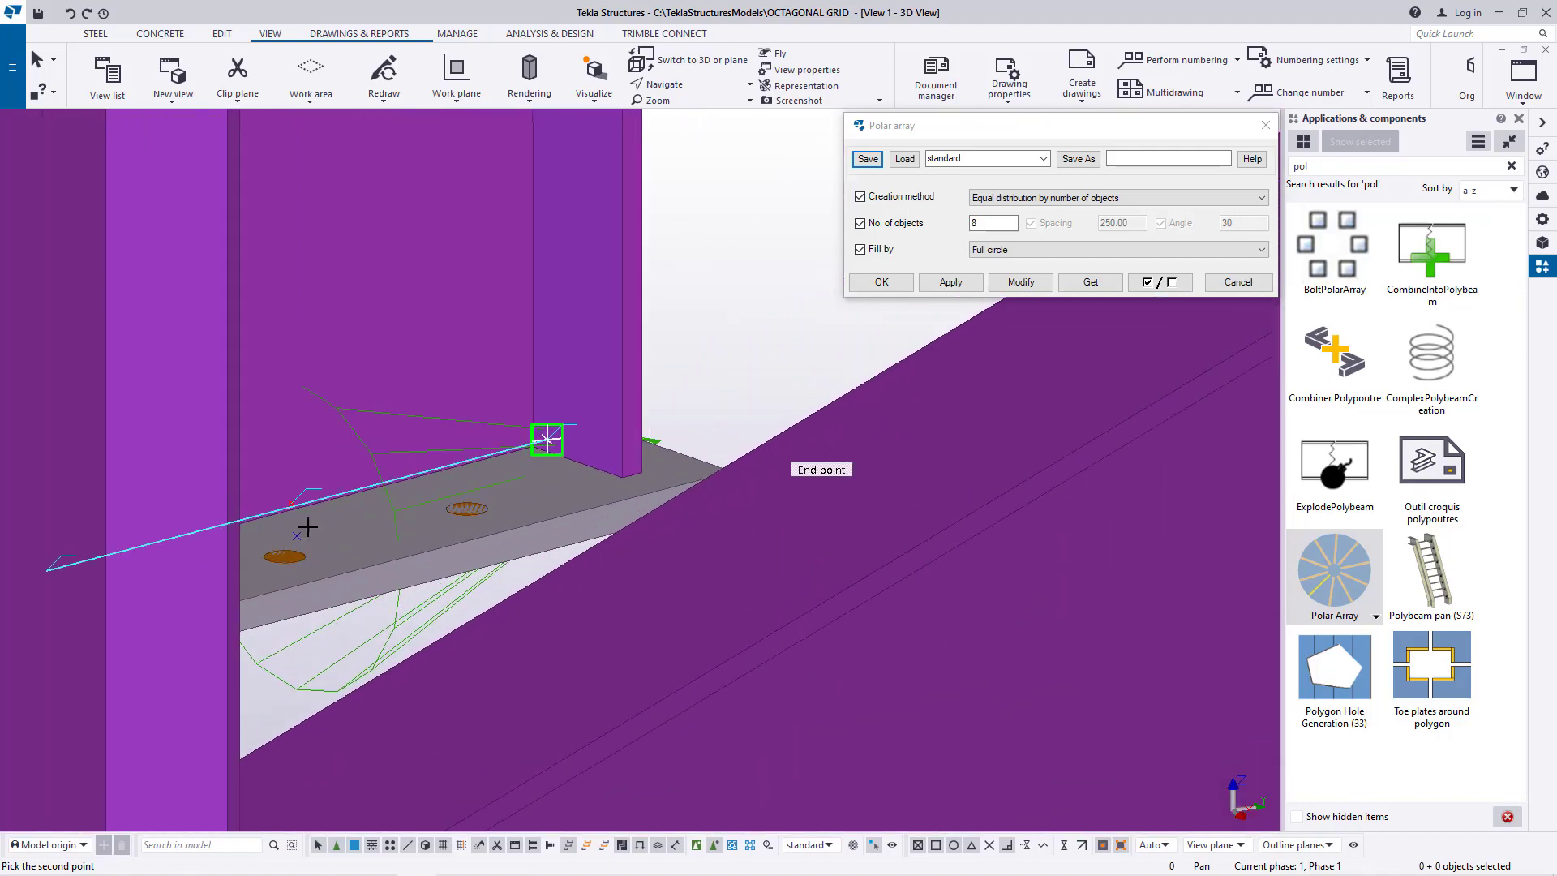
scroll(265, 499, "down", 8)
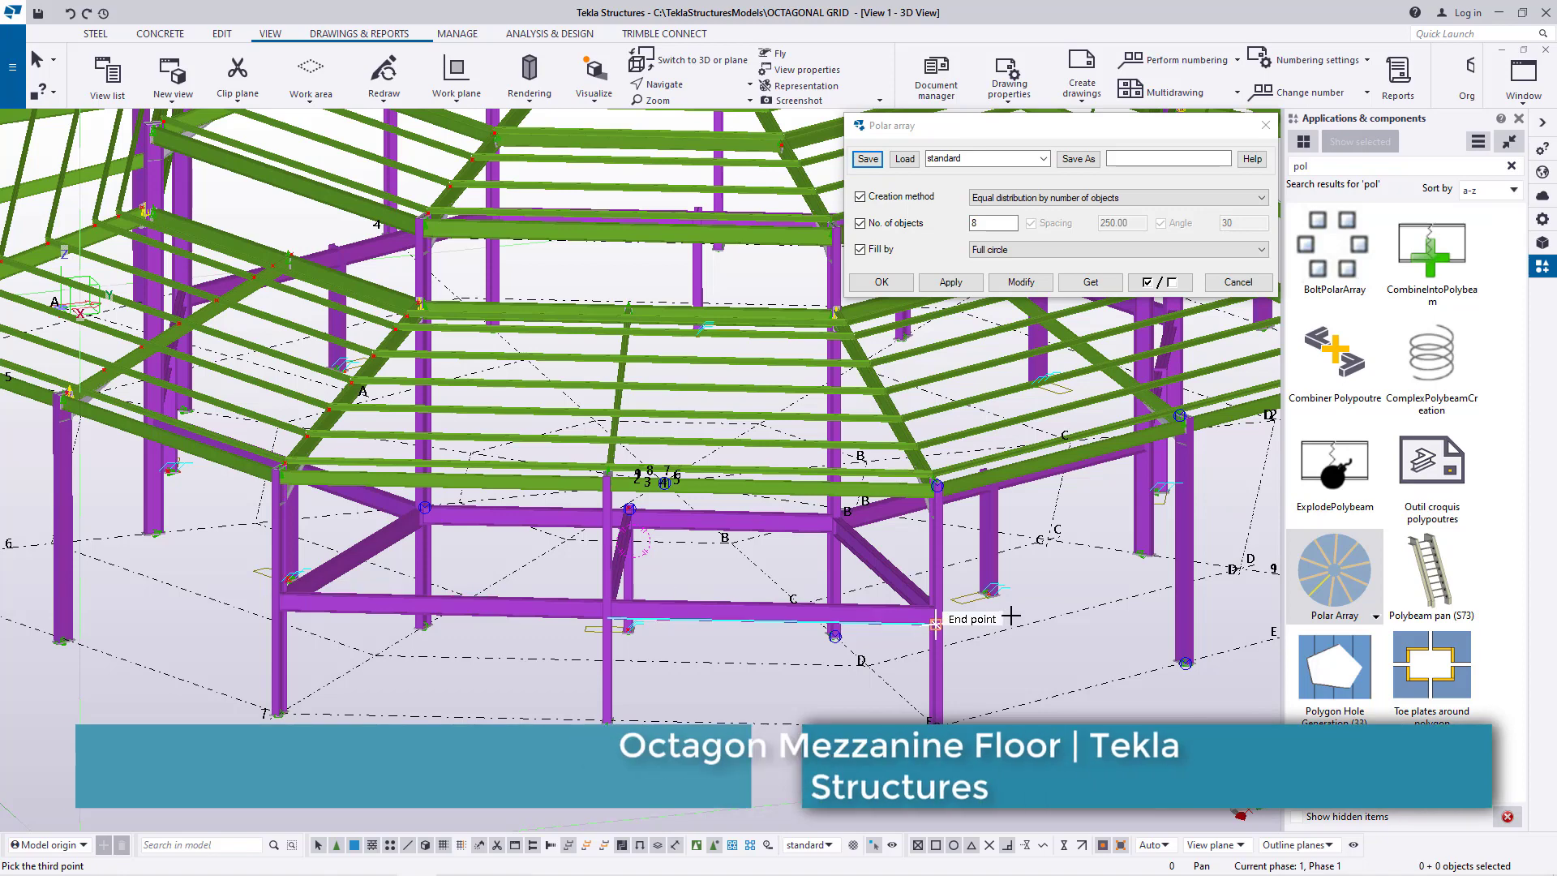
- Complete the outer and connecting beams' array with its third point on the base point of the inner intermediate column between grid lines 8 and 9
scroll(959, 592, "up", 8)
scroll(960, 592, "up", 8)
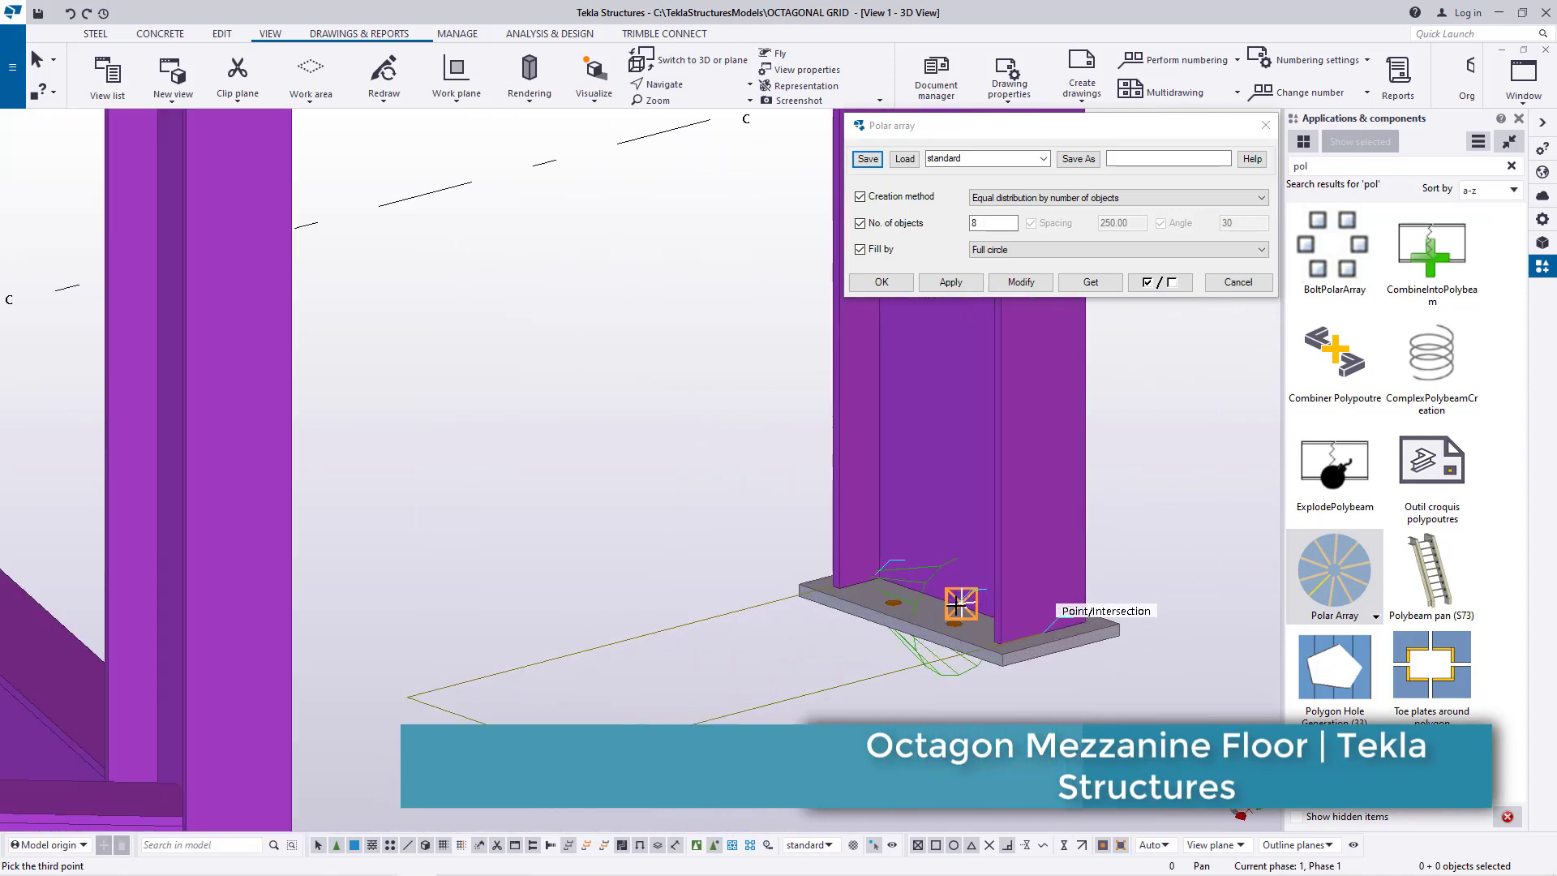
scroll(929, 592, "up", 2)
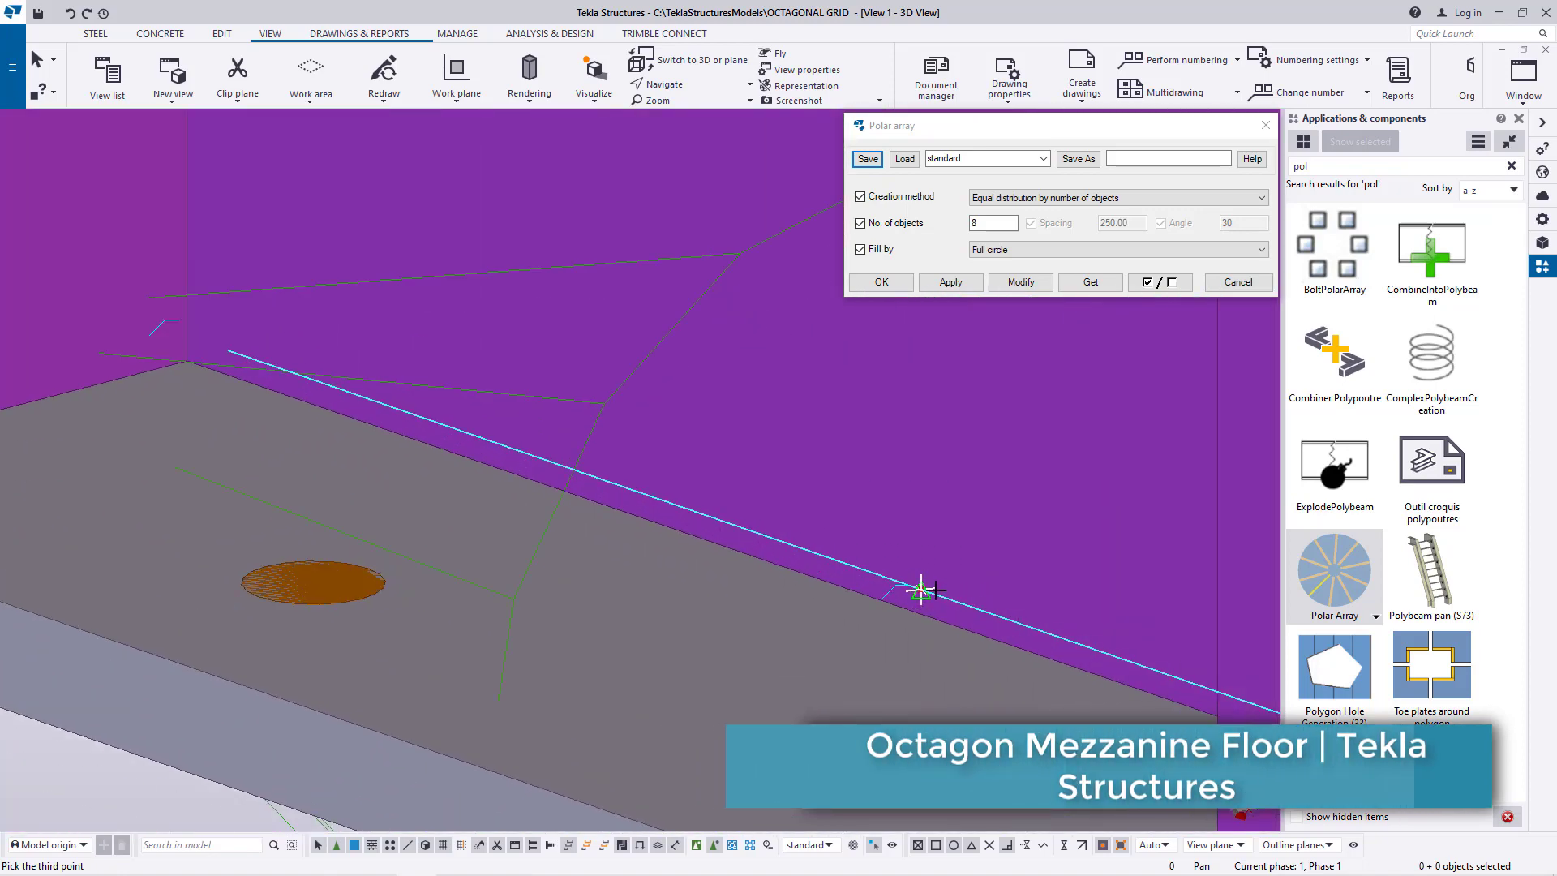
left_click(921, 589)
scroll(900, 596, "down", 6)
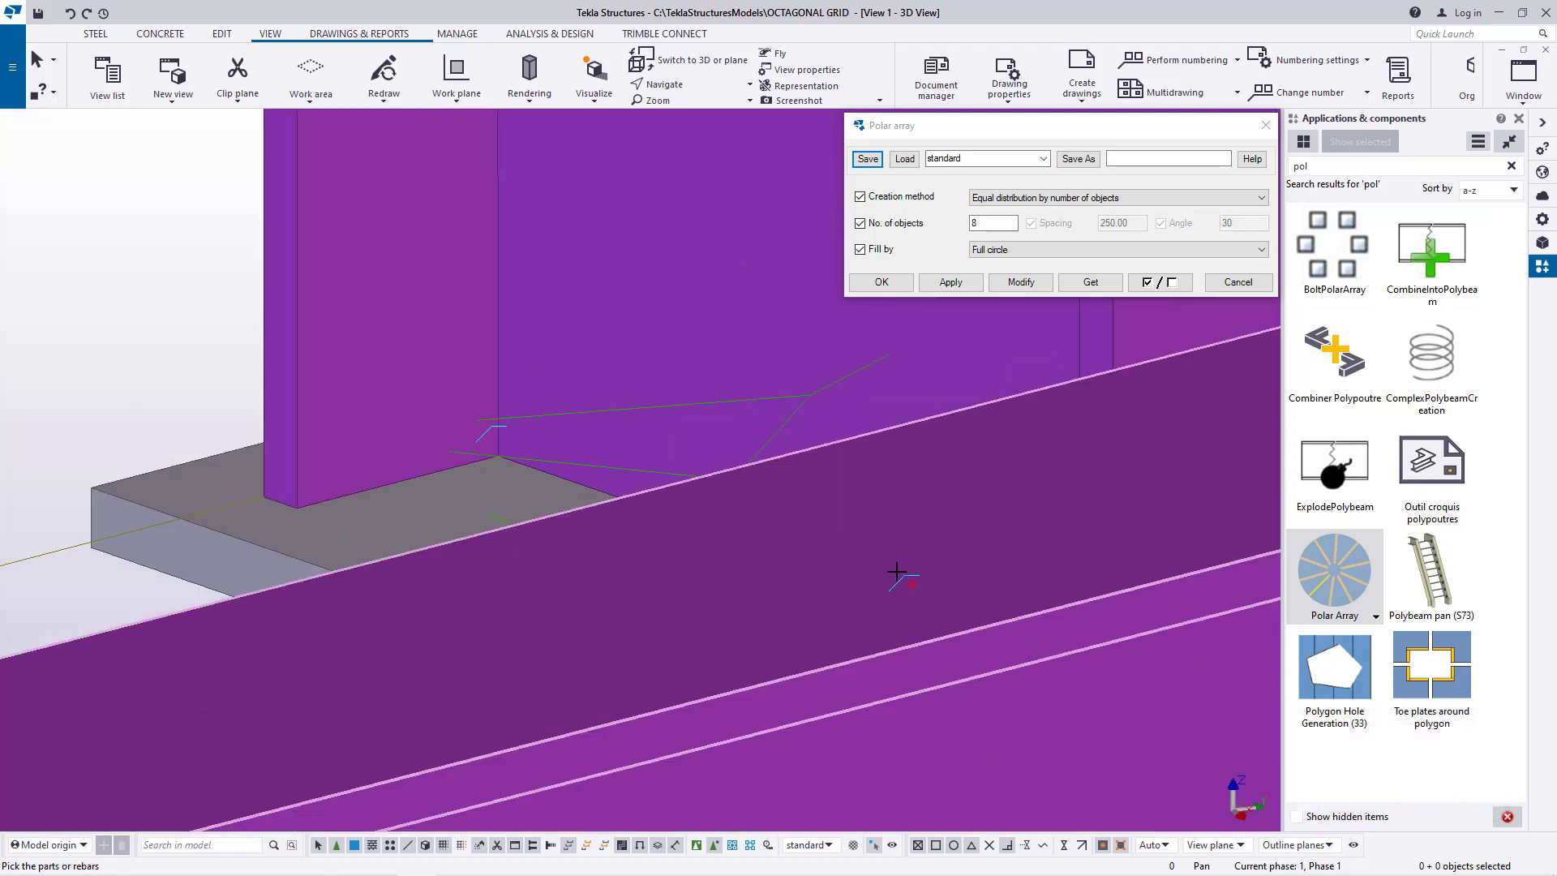
- End the Polar Array command and close its settings and the Applications & components catalog
scroll(949, 599, "down", 10)
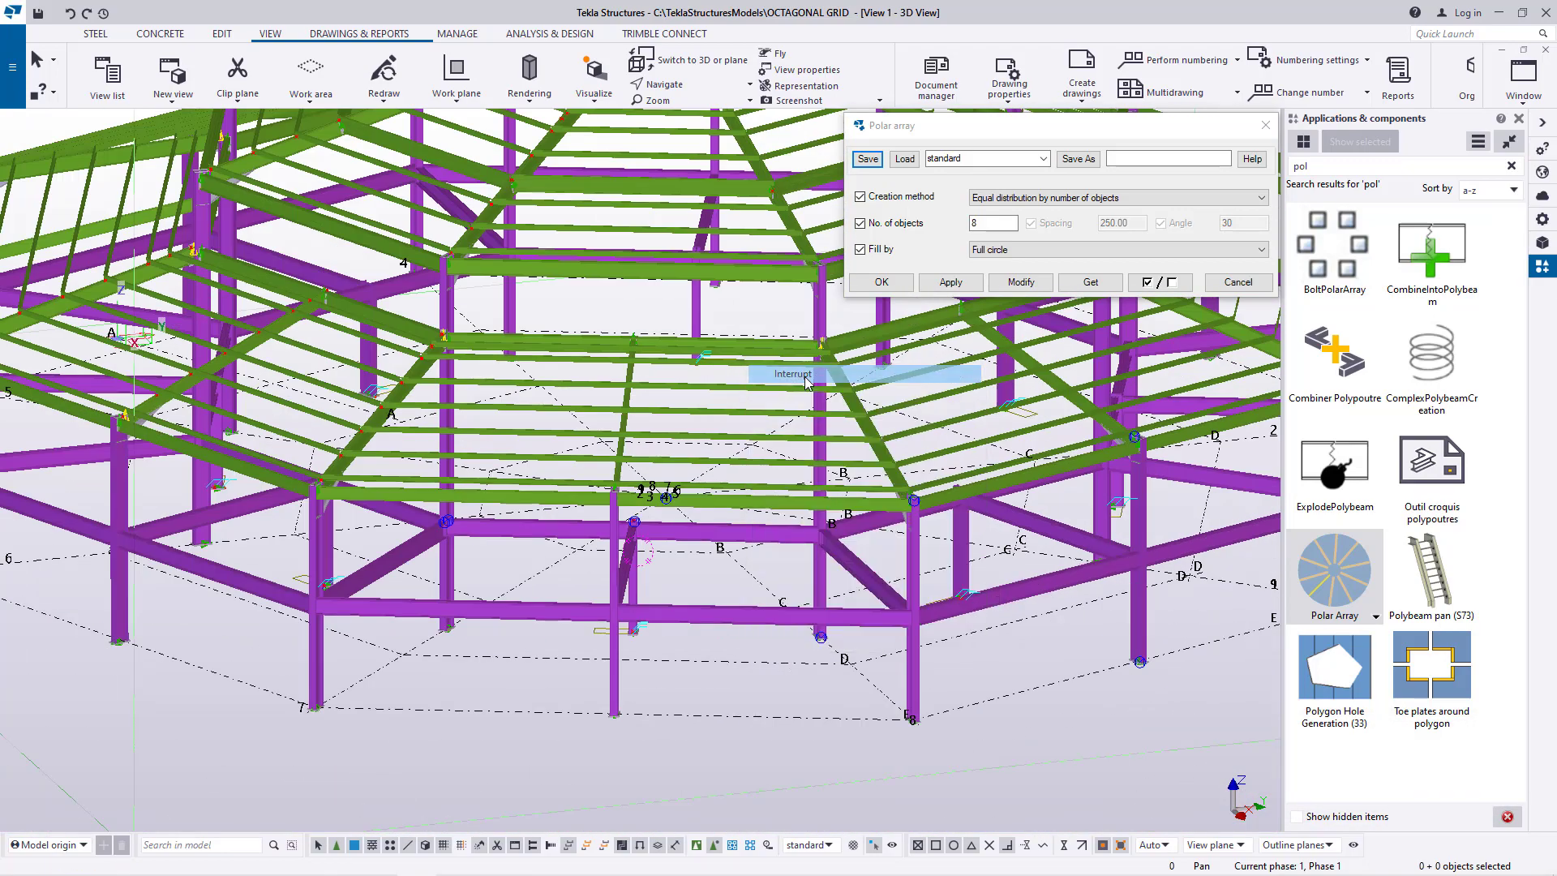
left_click(882, 282)
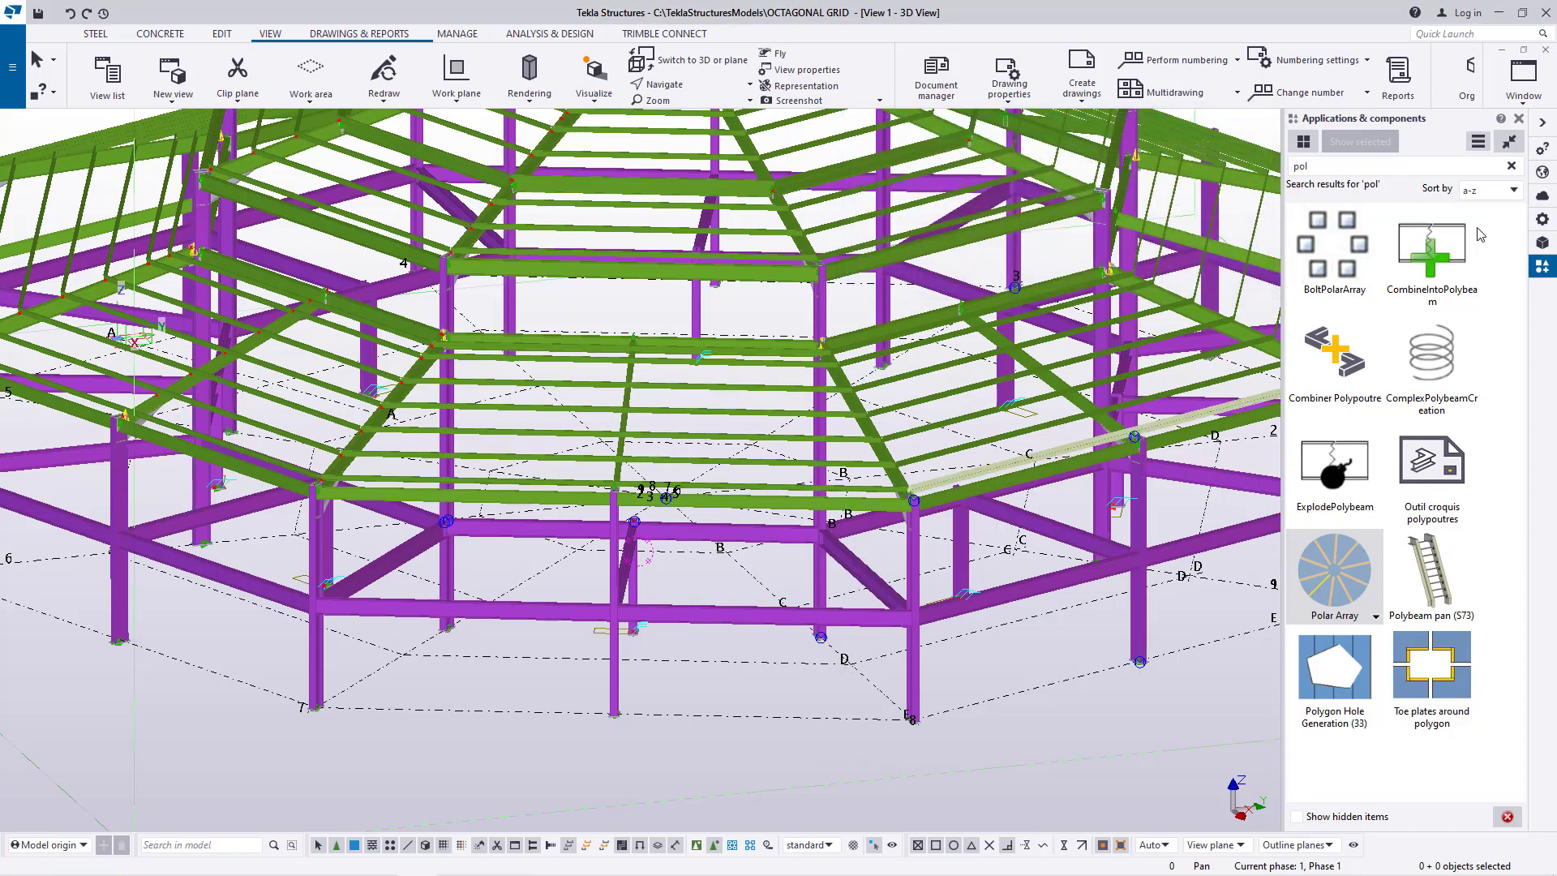
left_click(1519, 120)
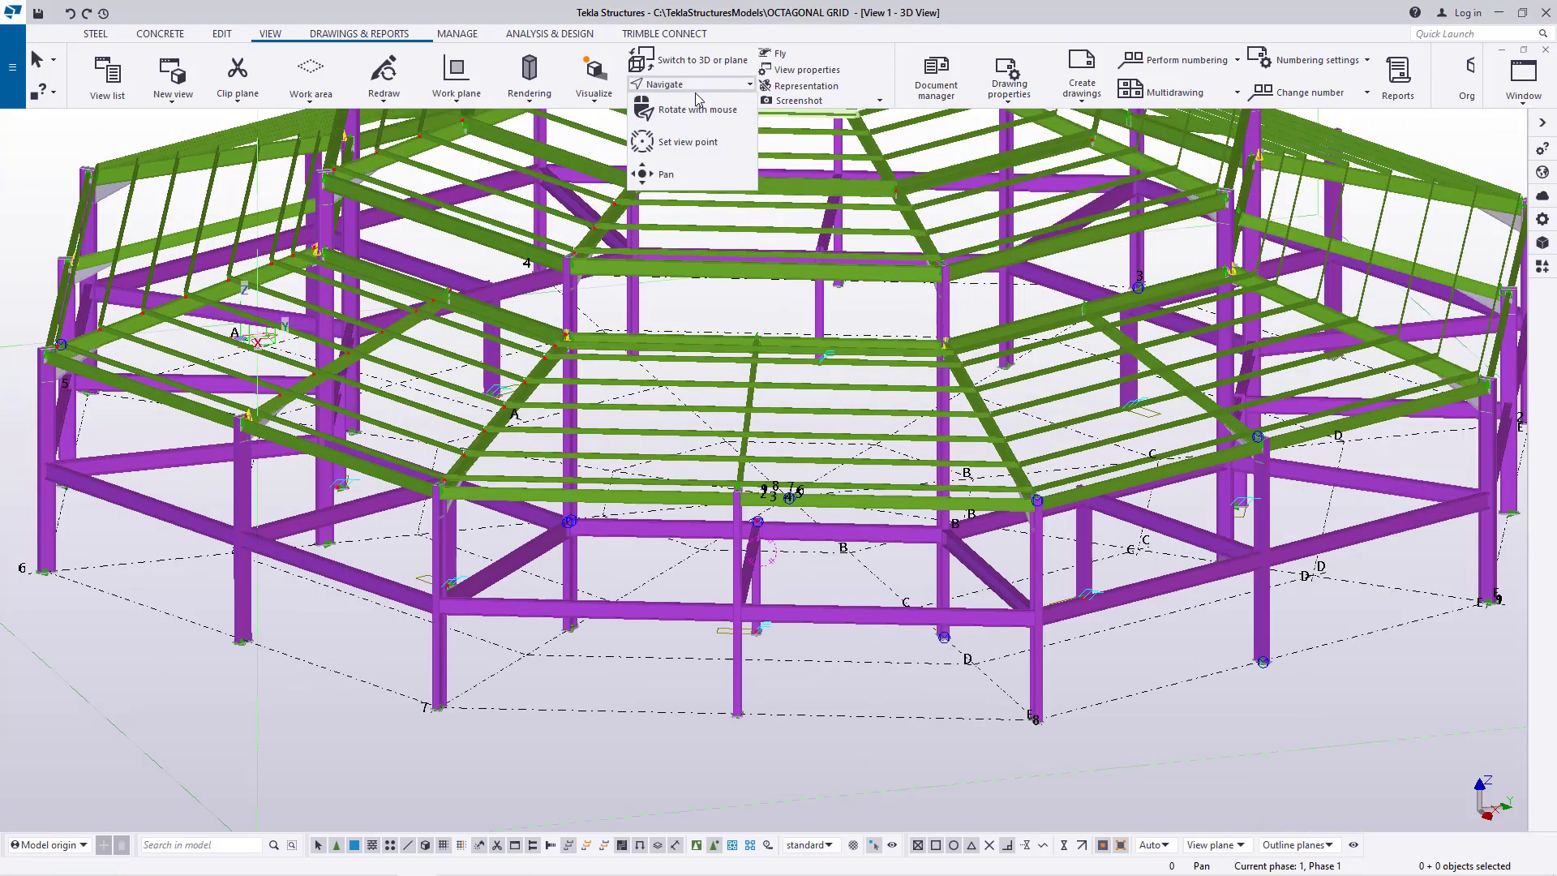
- Examine the arrayed mezzanine beams and their column connections around all sides of the octagonal building, from low and high angles
middle_click_drag(782, 510, 1079, 526, "ctrl")
scroll(653, 534, "down", 2)
scroll(416, 591, "up", 2)
middle_click_drag(415, 591, 721, 578, "ctrl")
scroll(510, 563, "down", 3)
scroll(908, 618, "down", 3)
scroll(1029, 572, "up", 3)
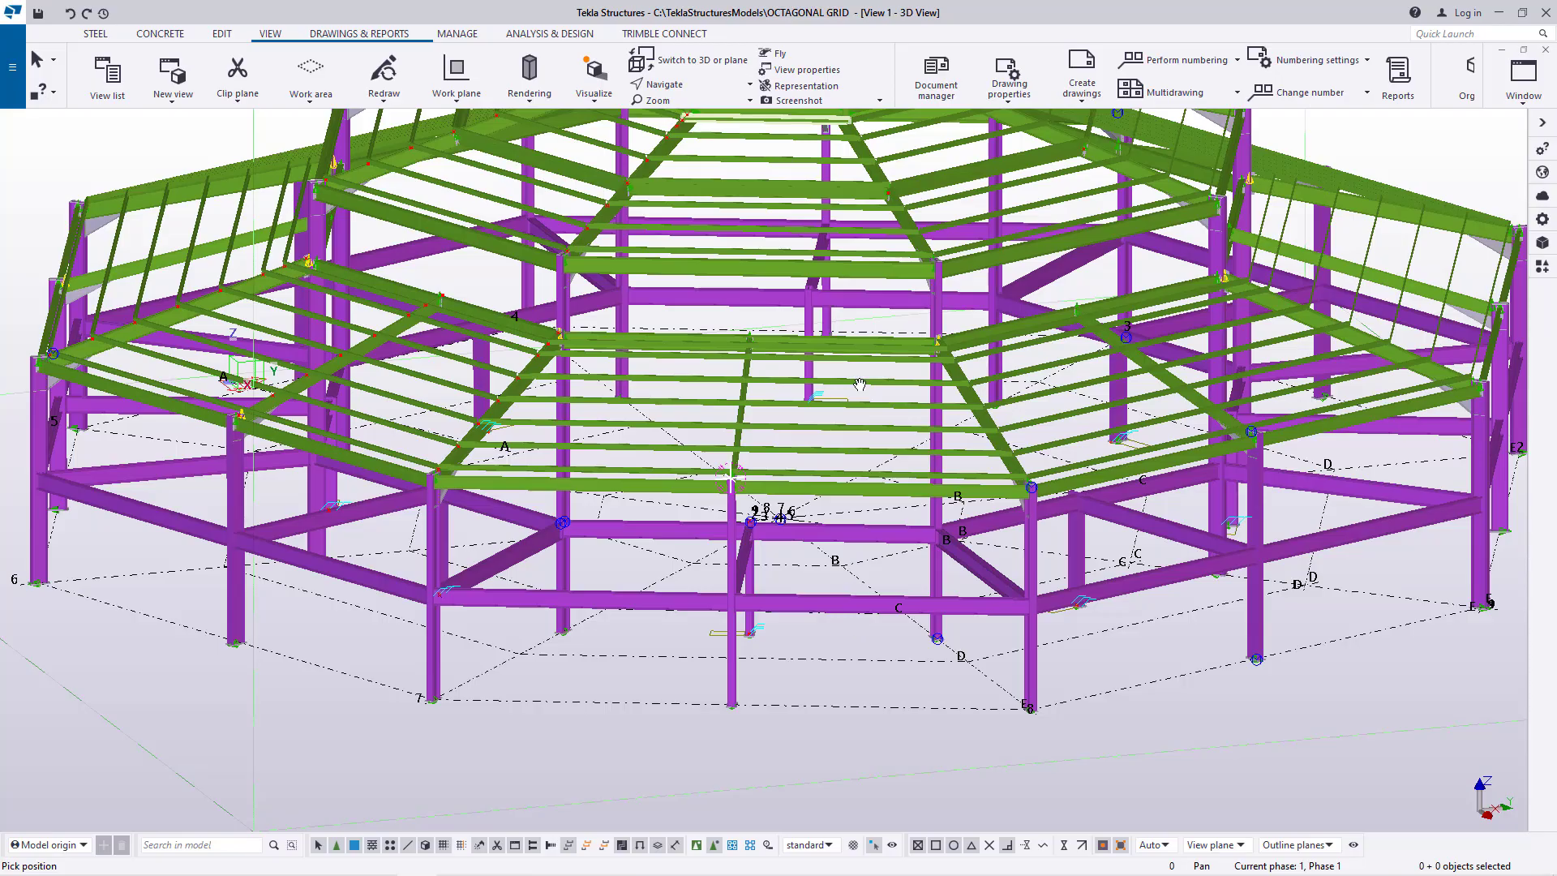
left_click(679, 86)
left_click(676, 153)
left_click(752, 617)
mouse_move(753, 617)
middle_mouse_down("ctrl")
mouse_move(717, 563)
mouse_move(730, 586)
middle_mouse_up("ctrl")
left_click_drag(730, 586, 1077, 612)
mouse_move(1076, 612)
middle_mouse_down("ctrl")
mouse_move(1067, 567)
mouse_move(1035, 602)
mouse_move(1101, 622)
mouse_move(1054, 612)
middle_mouse_up("ctrl")
scroll(345, 502, "up", 8)
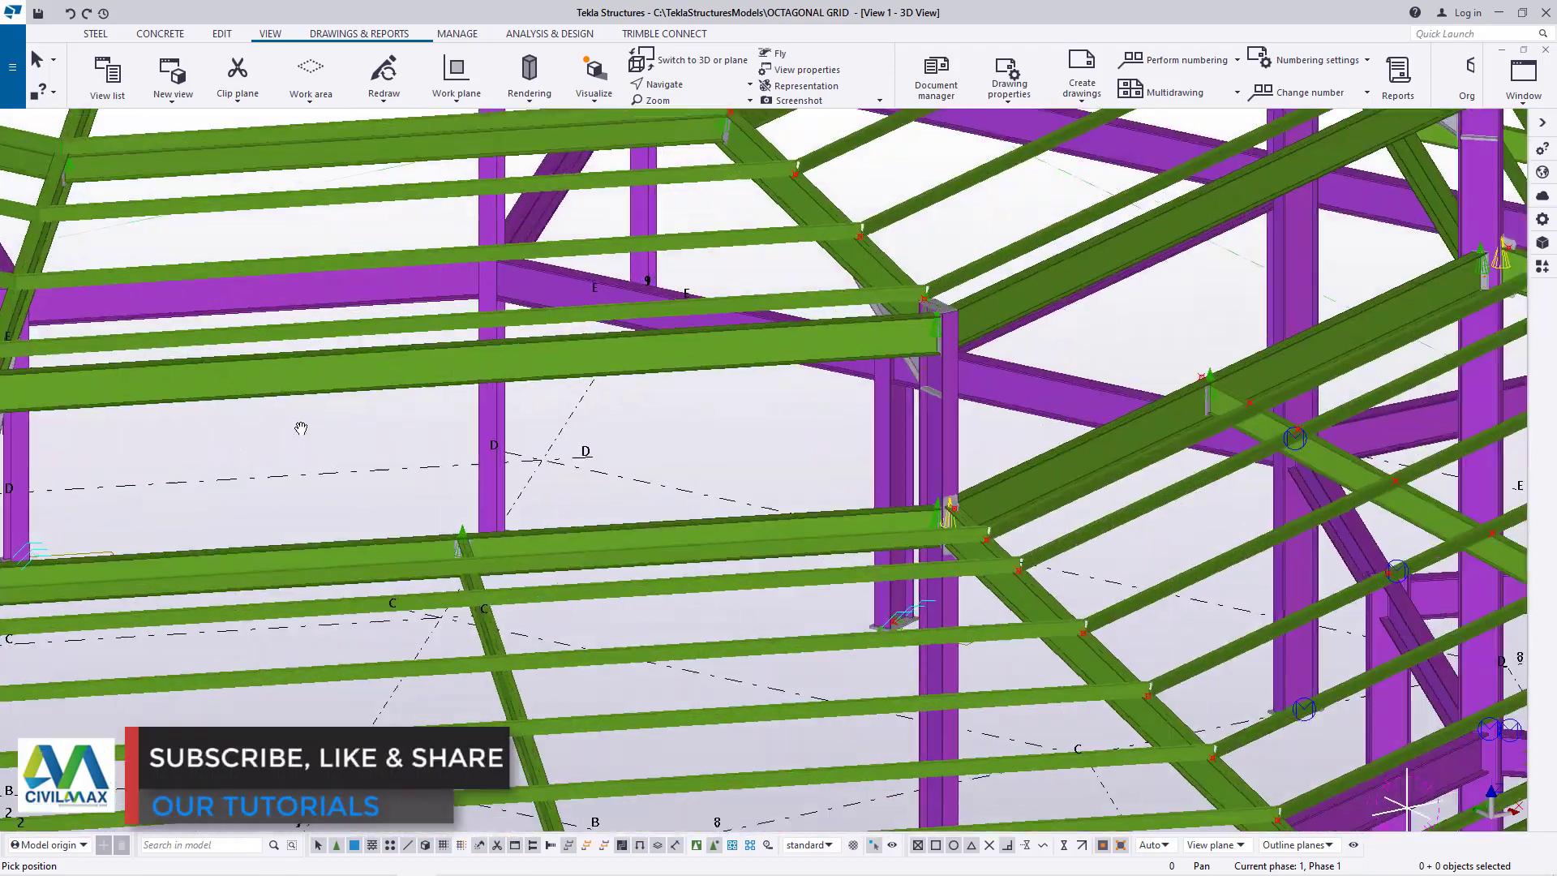
scroll(629, 653, "down", 8)
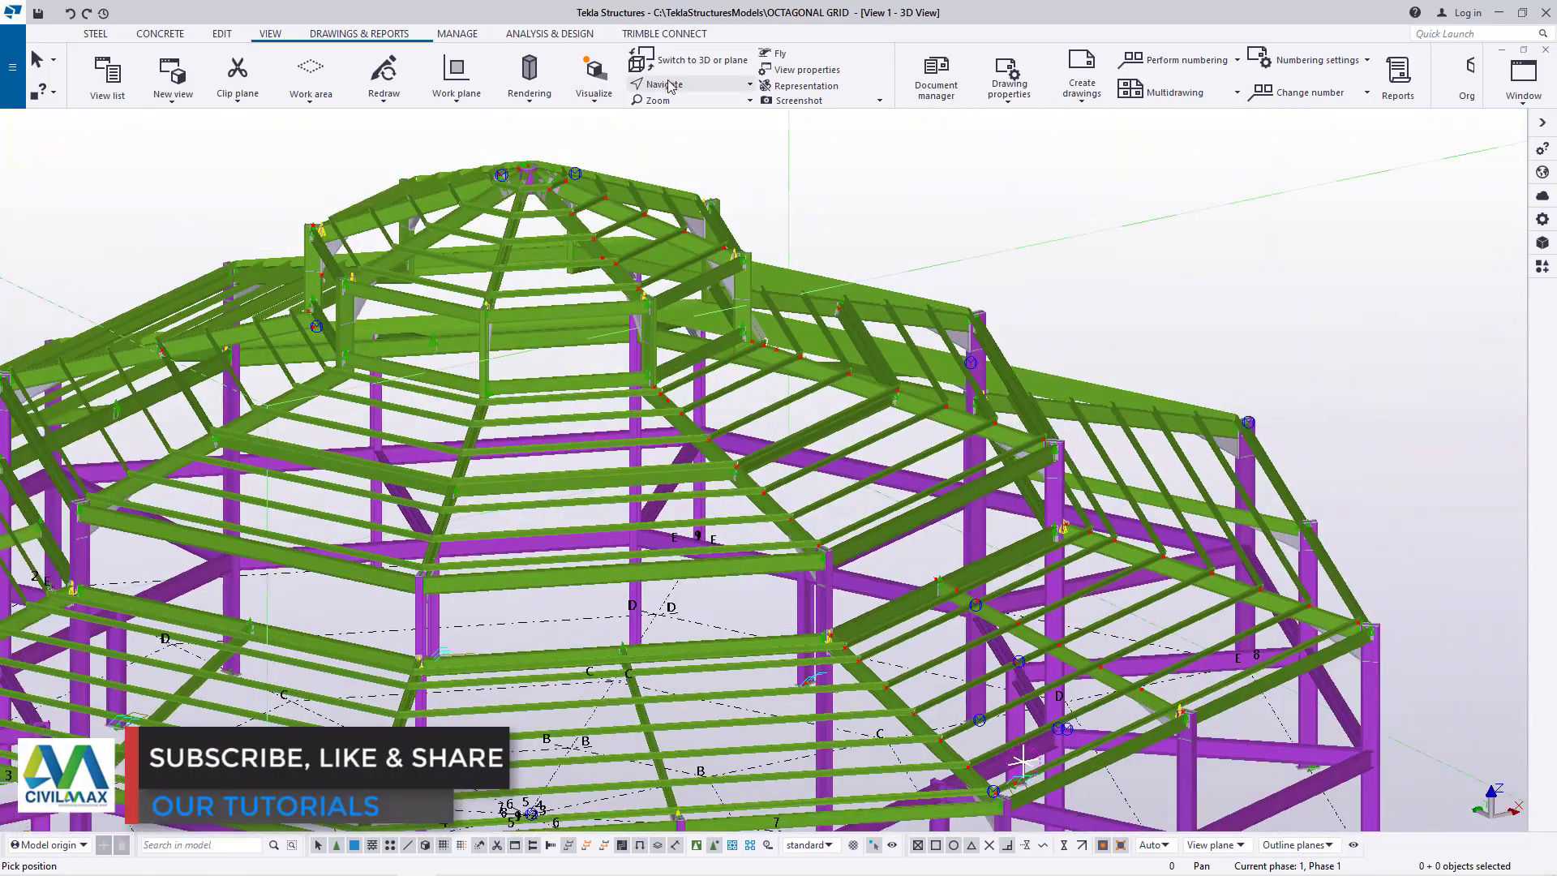
middle_click_drag(679, 655, 751, 527, "ctrl")
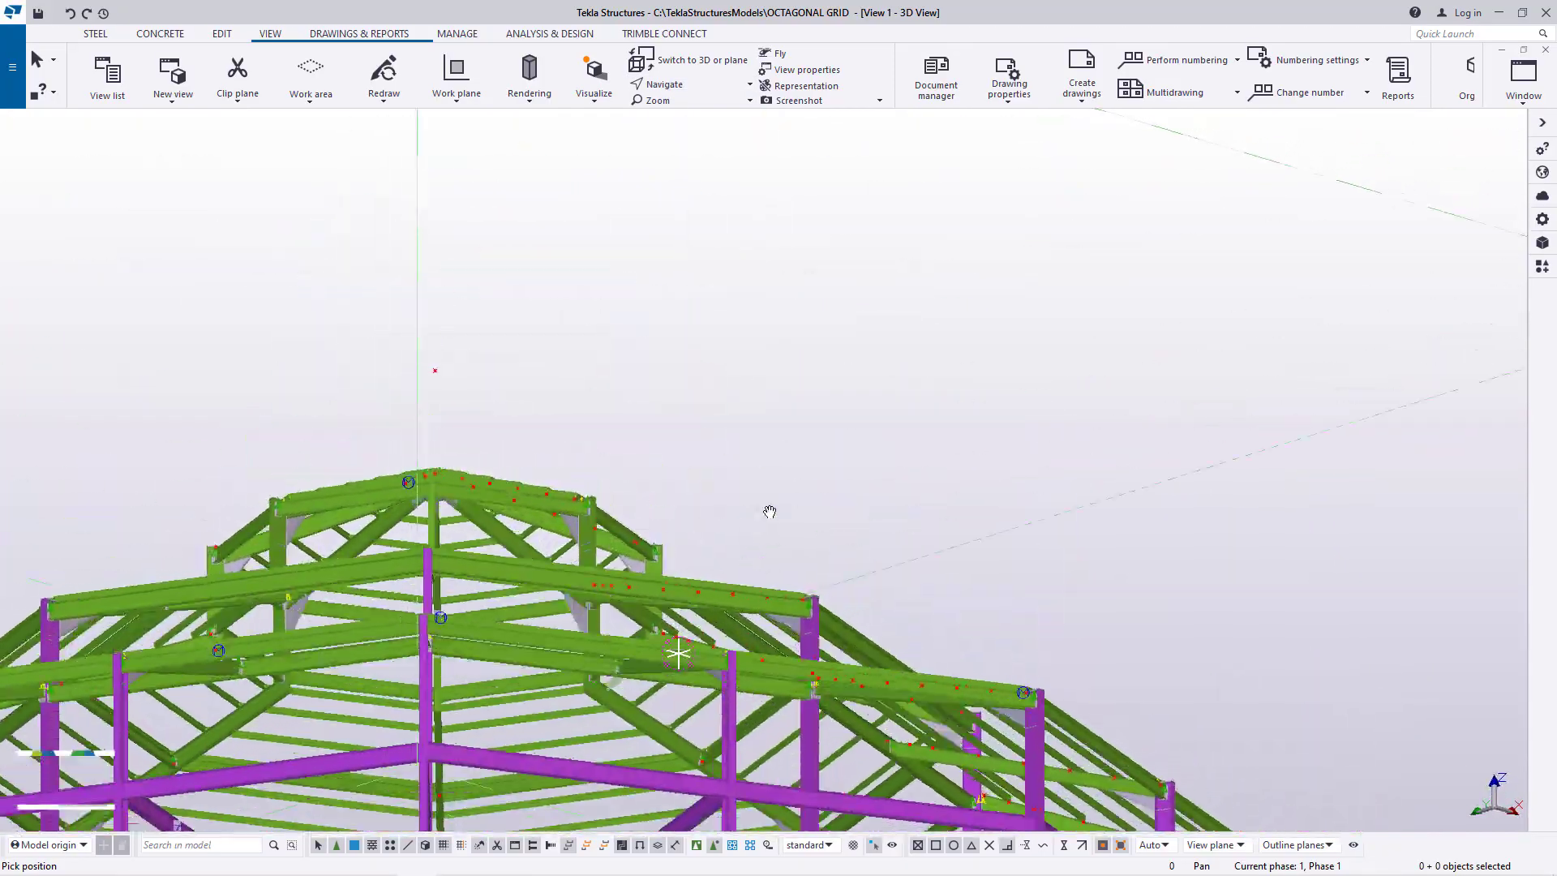
scroll(1024, 406, "down", 6)
scroll(717, 720, "up", 4)
scroll(717, 720, "up", 10)
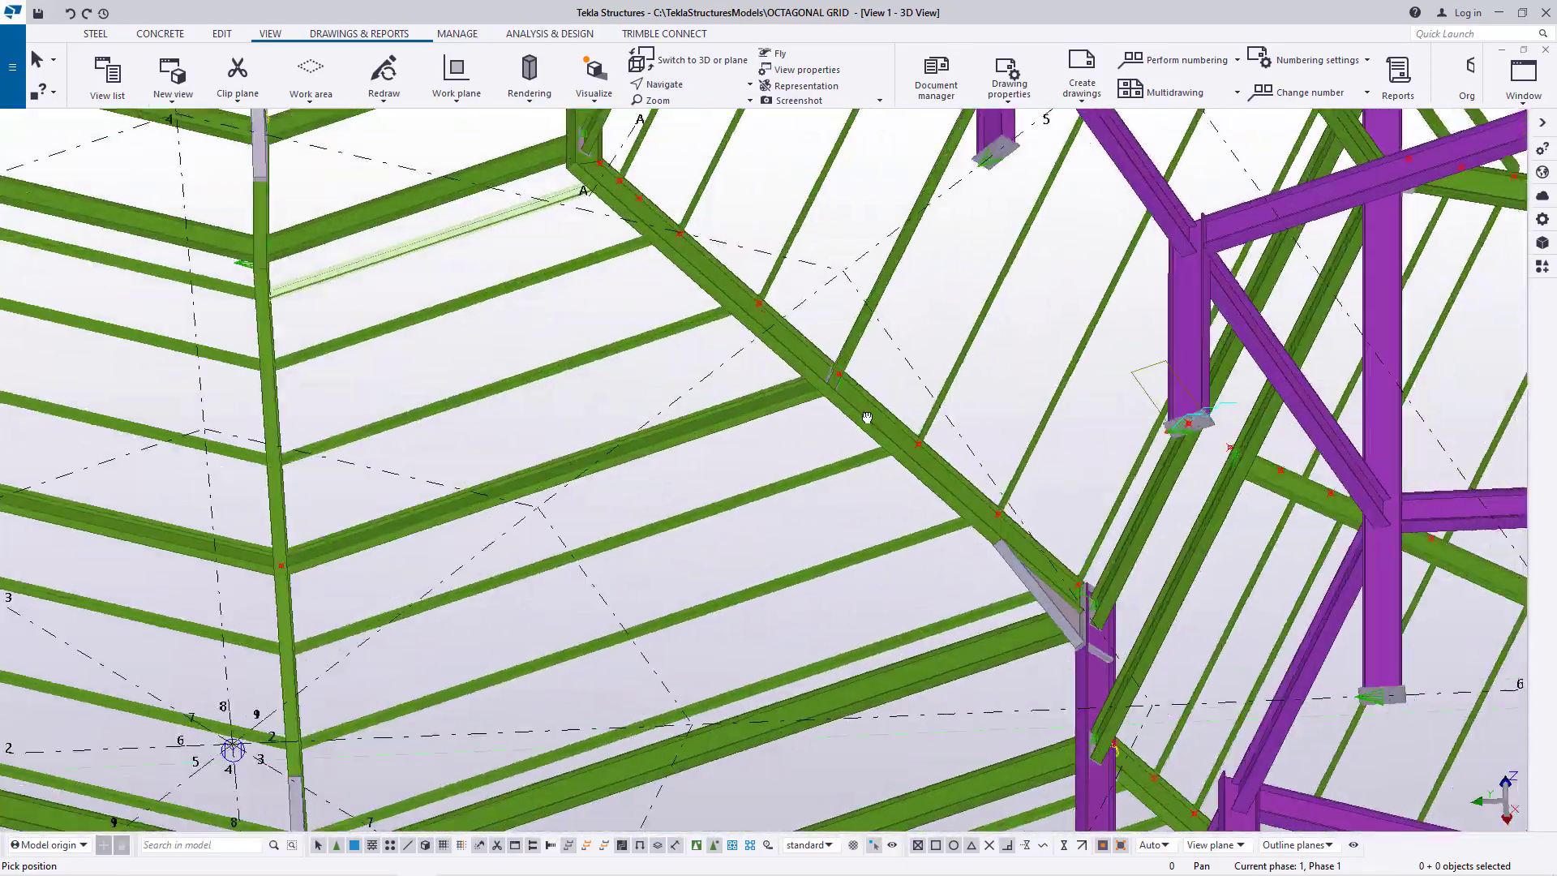
middle_click_drag(867, 417, 944, 704, "ctrl")
scroll(586, 815, "down", 3)
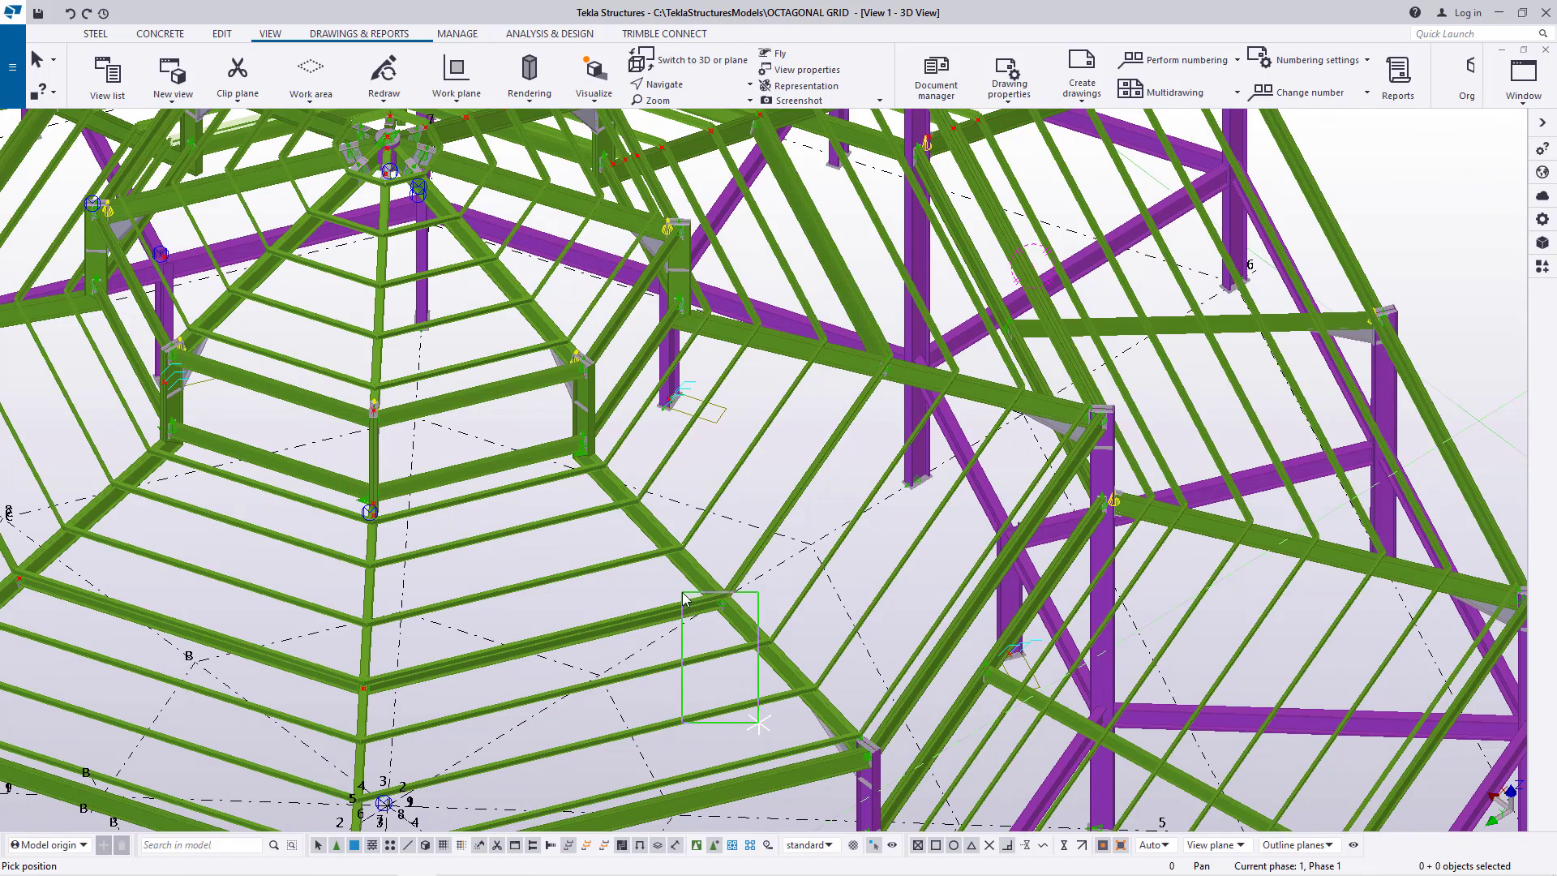
left_click(844, 535)
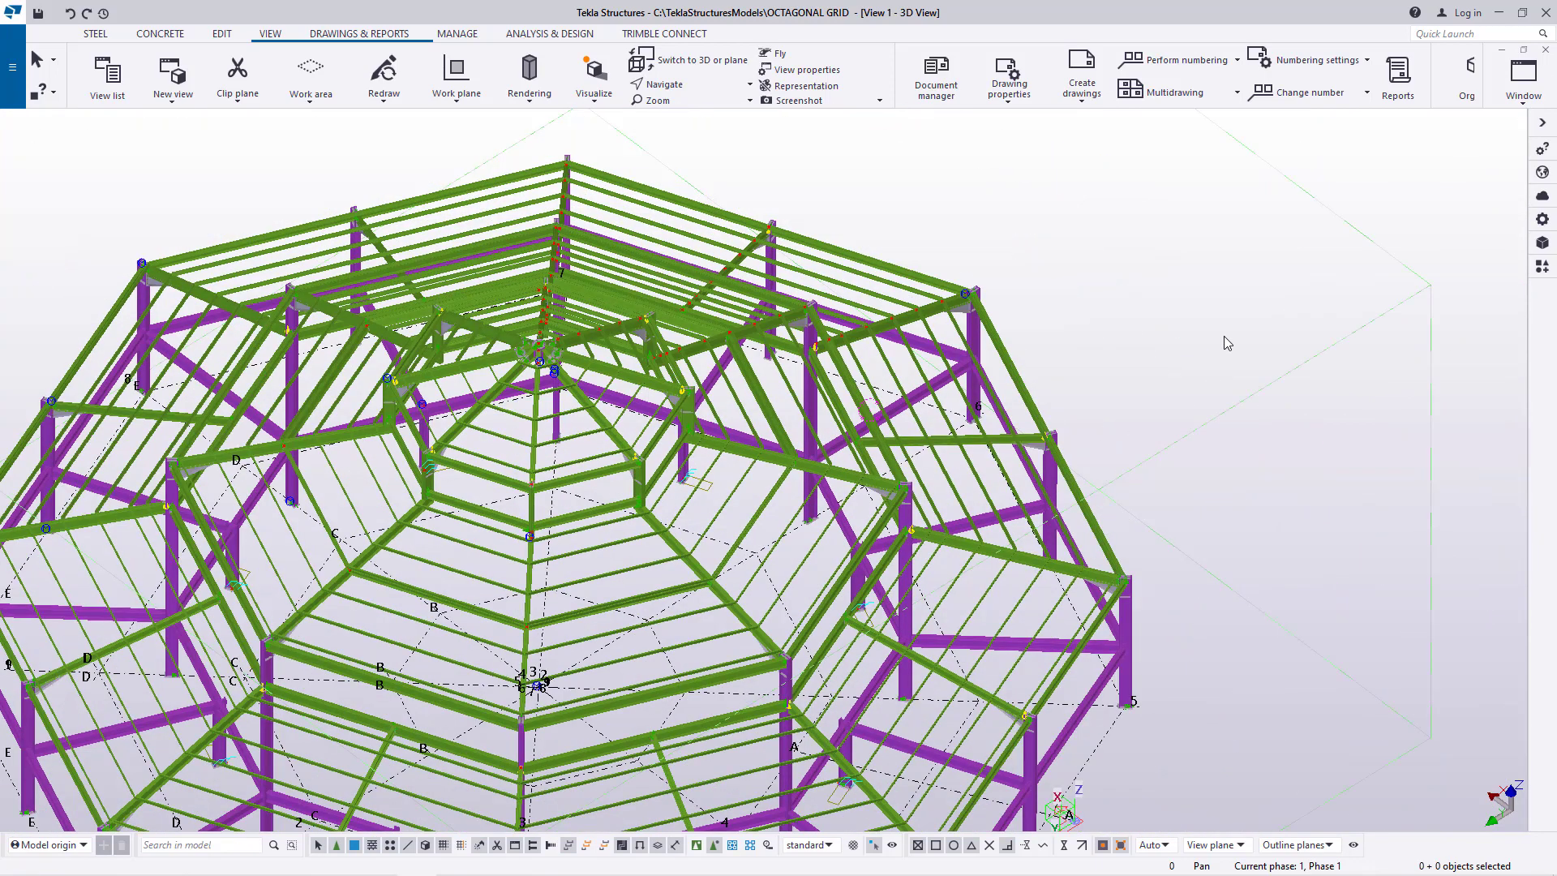
- Set the 3D view's rotation around Z and X to 0 and examine the whole building in front elevation
double_click(1217, 337)
left_click_drag(557, 287, 432, 285)
type("0")
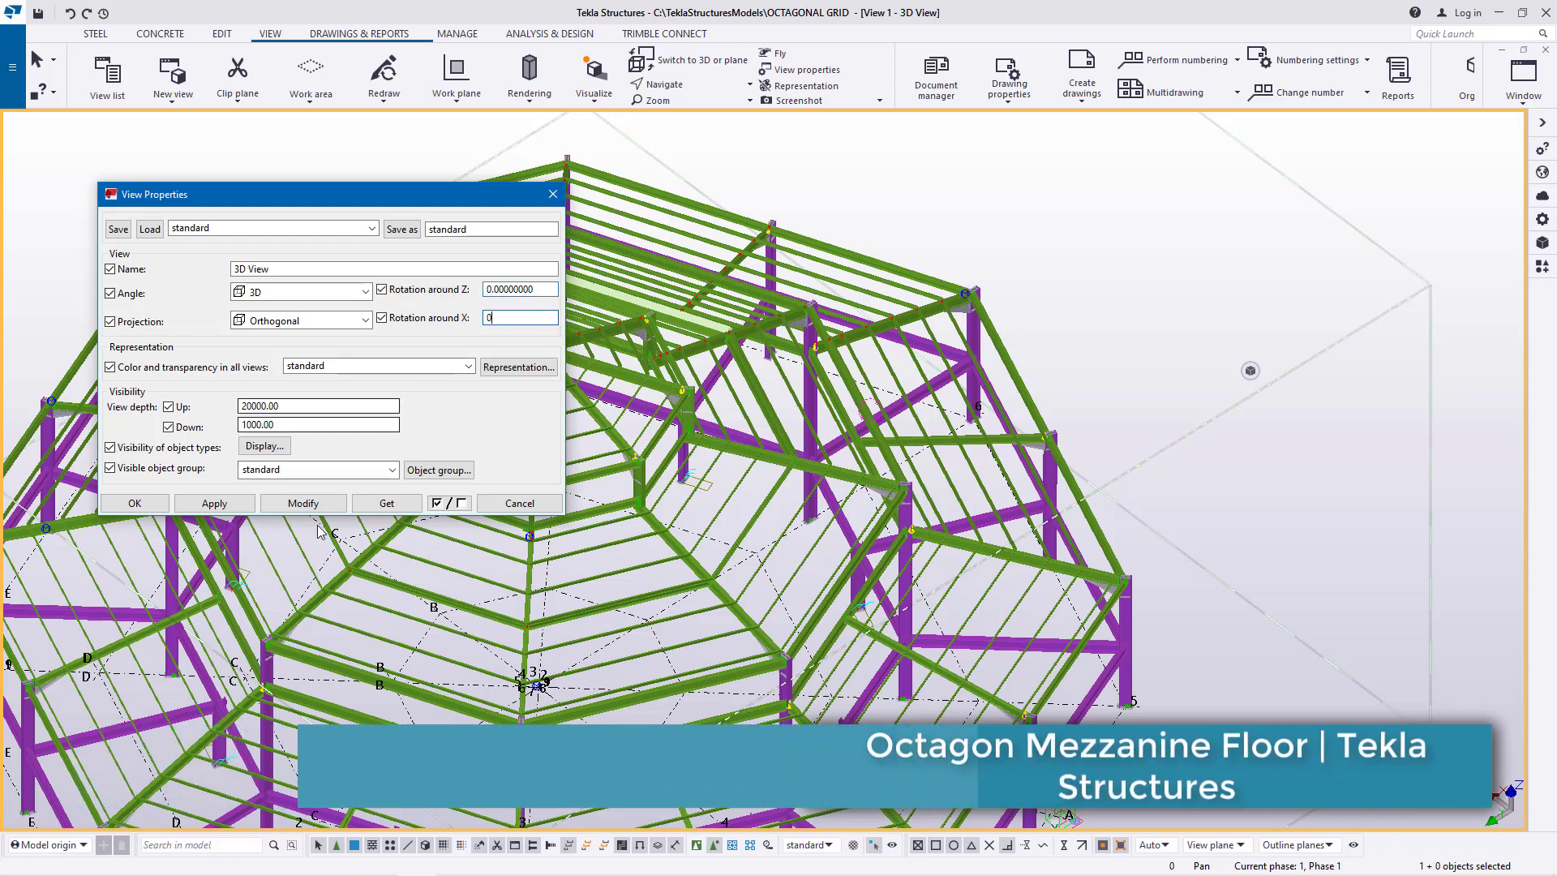
left_click(305, 503)
left_click(143, 506)
scroll(163, 585, "down", 4)
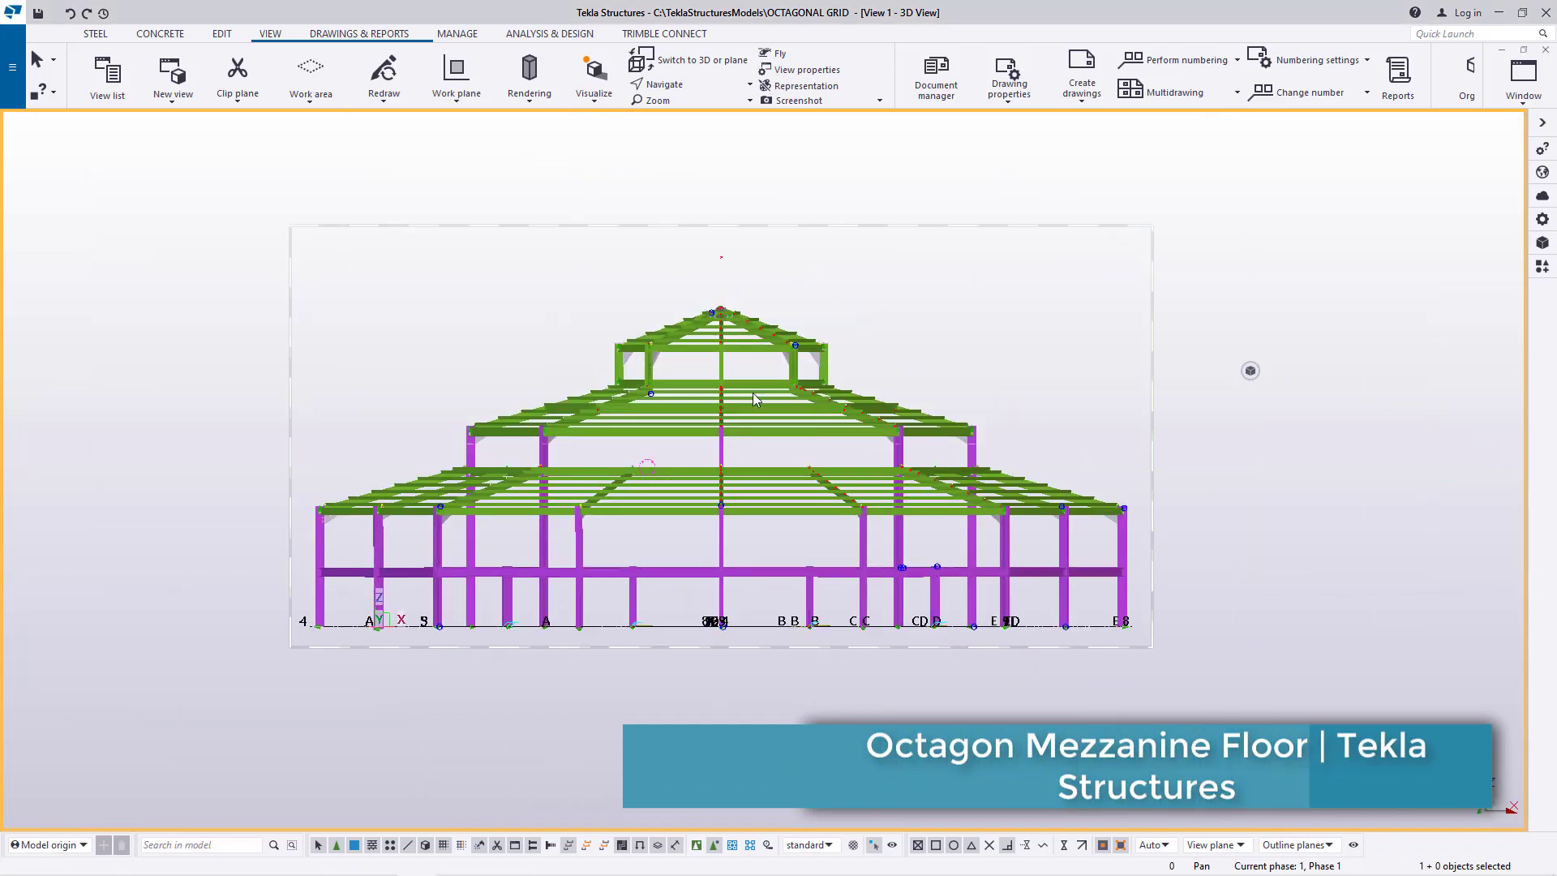
scroll(715, 378, "up", 6)
scroll(860, 396, "down", 1)
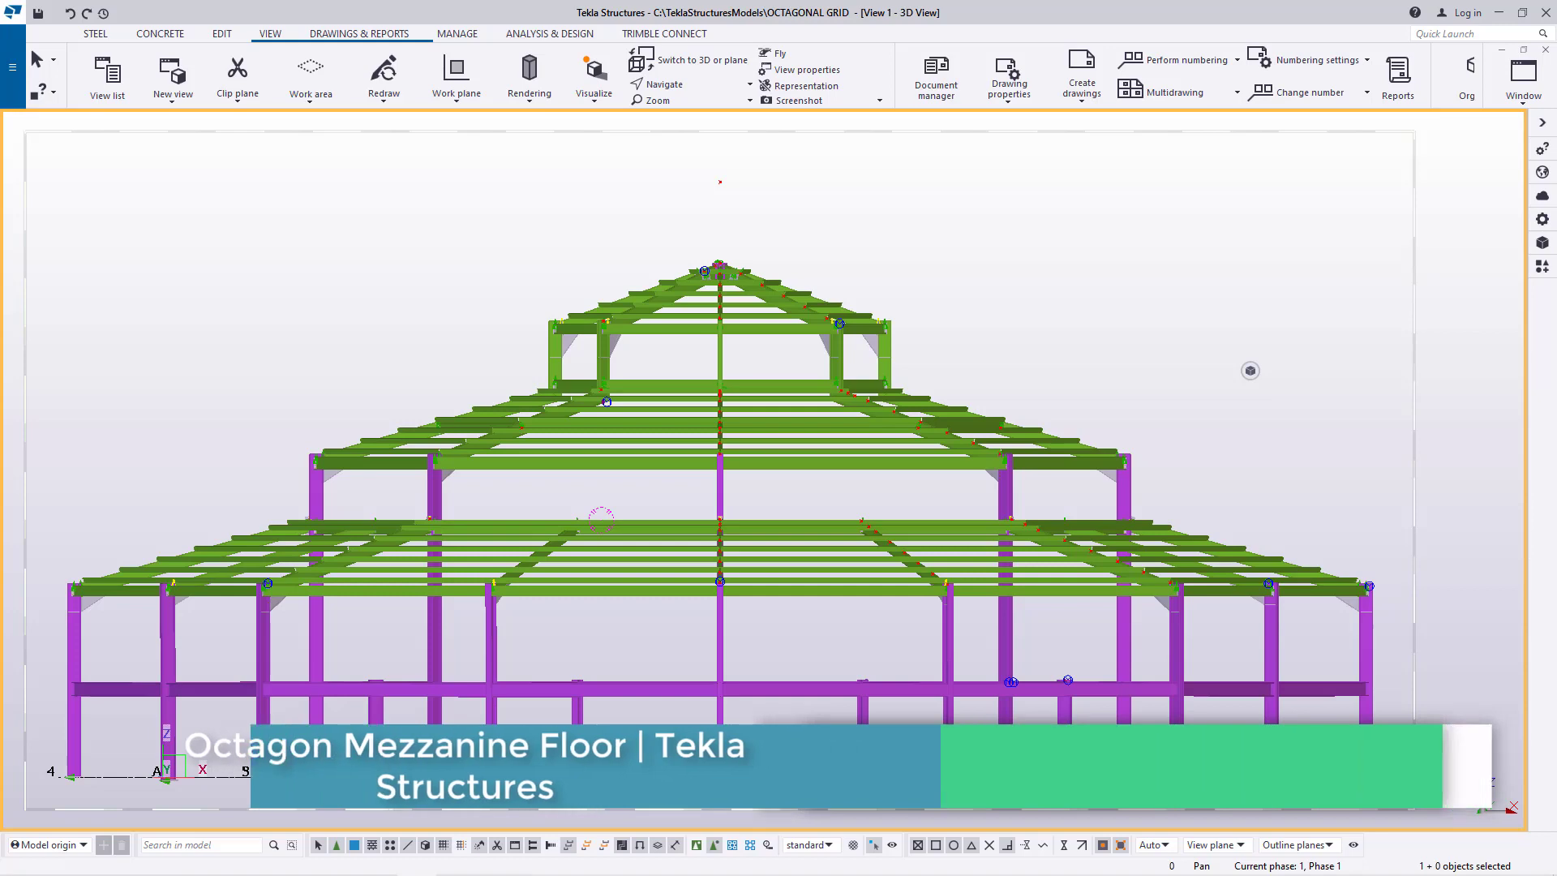
scroll(392, 764, "up", 1)
middle_click_drag(672, 677, 654, 578)
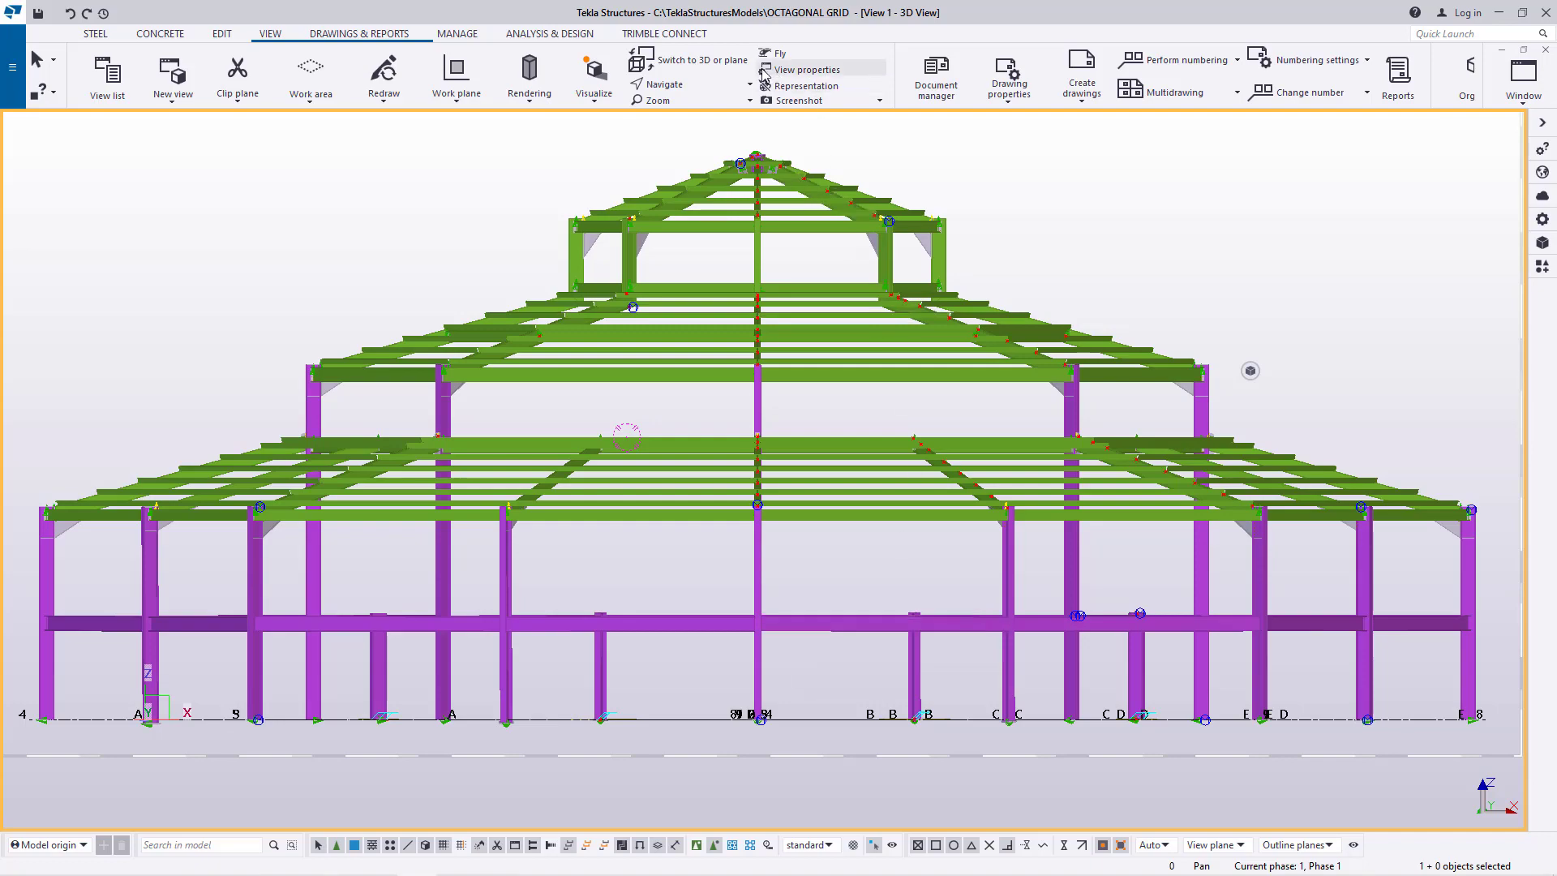
- Rotate the model from front elevation back to a 3D perspective and examine the completed mezzanine framing from several sides
left_click(670, 85)
left_click(684, 109)
left_click_drag(740, 605, 789, 674)
scroll(789, 669, "down", 2)
left_click_drag(732, 460, 757, 488)
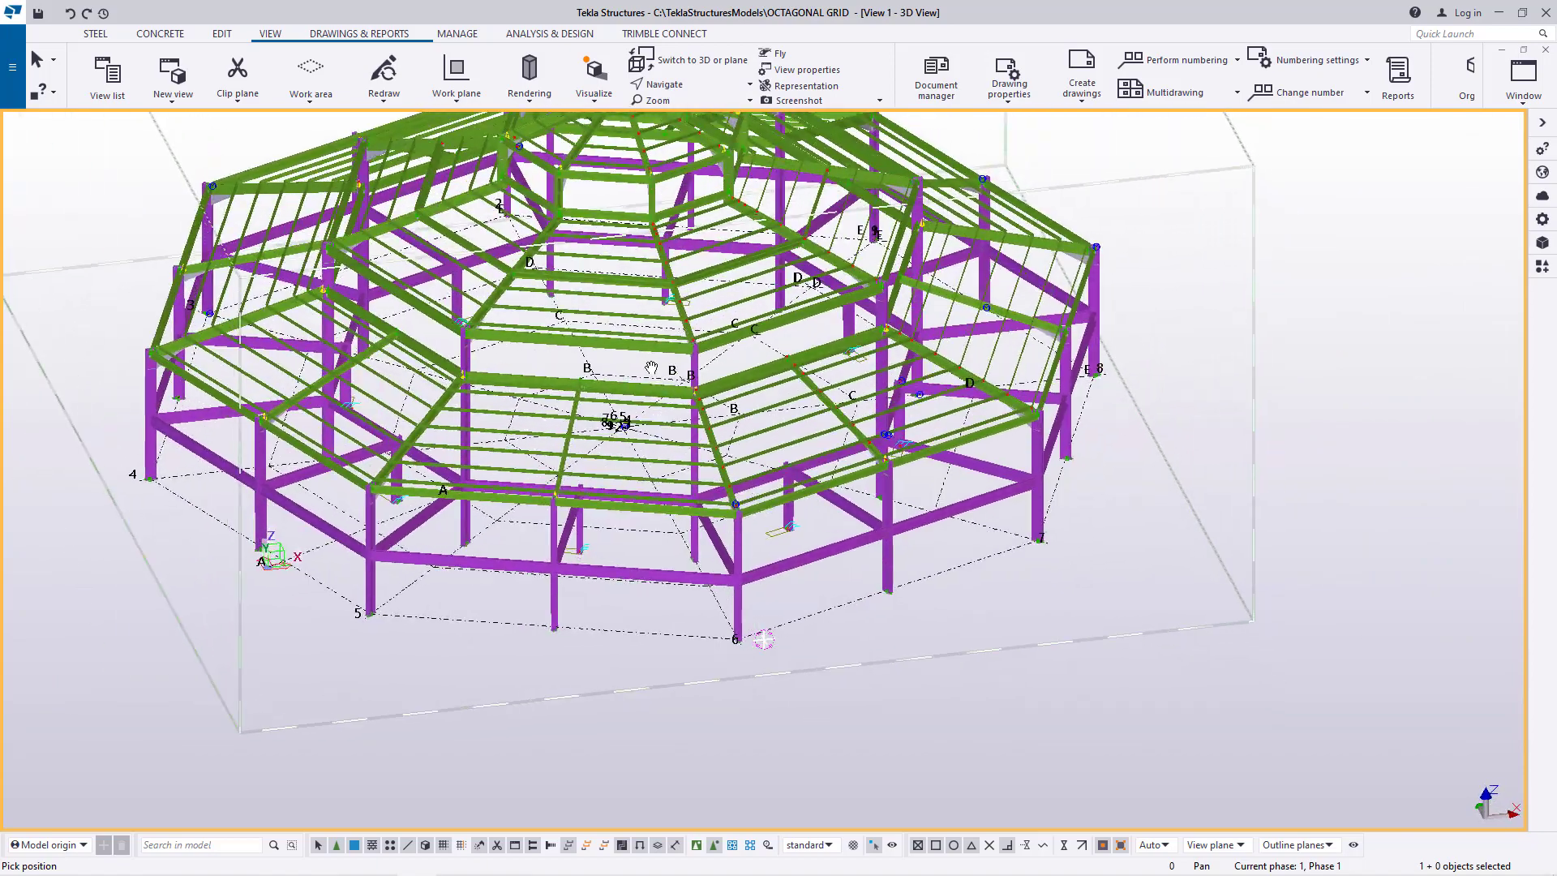
scroll(612, 400, "up", 3)
scroll(674, 447, "down", 6)
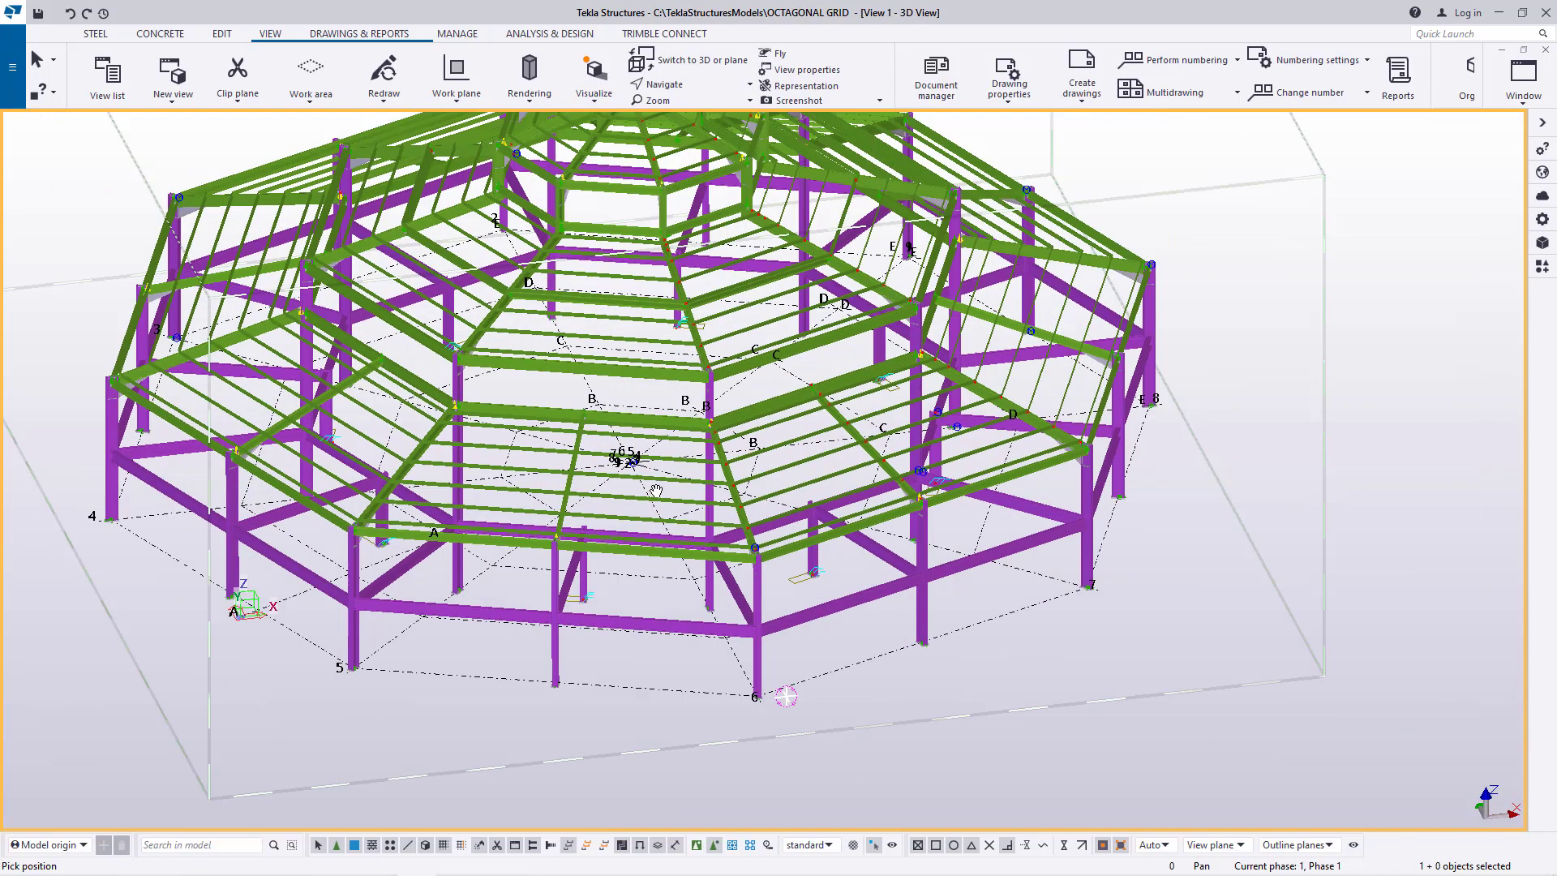
middle_click_drag(666, 430, 441, 394, "ctrl")
scroll(438, 394, "up", 1)
scroll(438, 394, "up", 3)
scroll(840, 590, "down", 4)
middle_click_drag(840, 632, 794, 607, "ctrl")
scroll(760, 650, "up", 4)
scroll(676, 569, "down", 2)
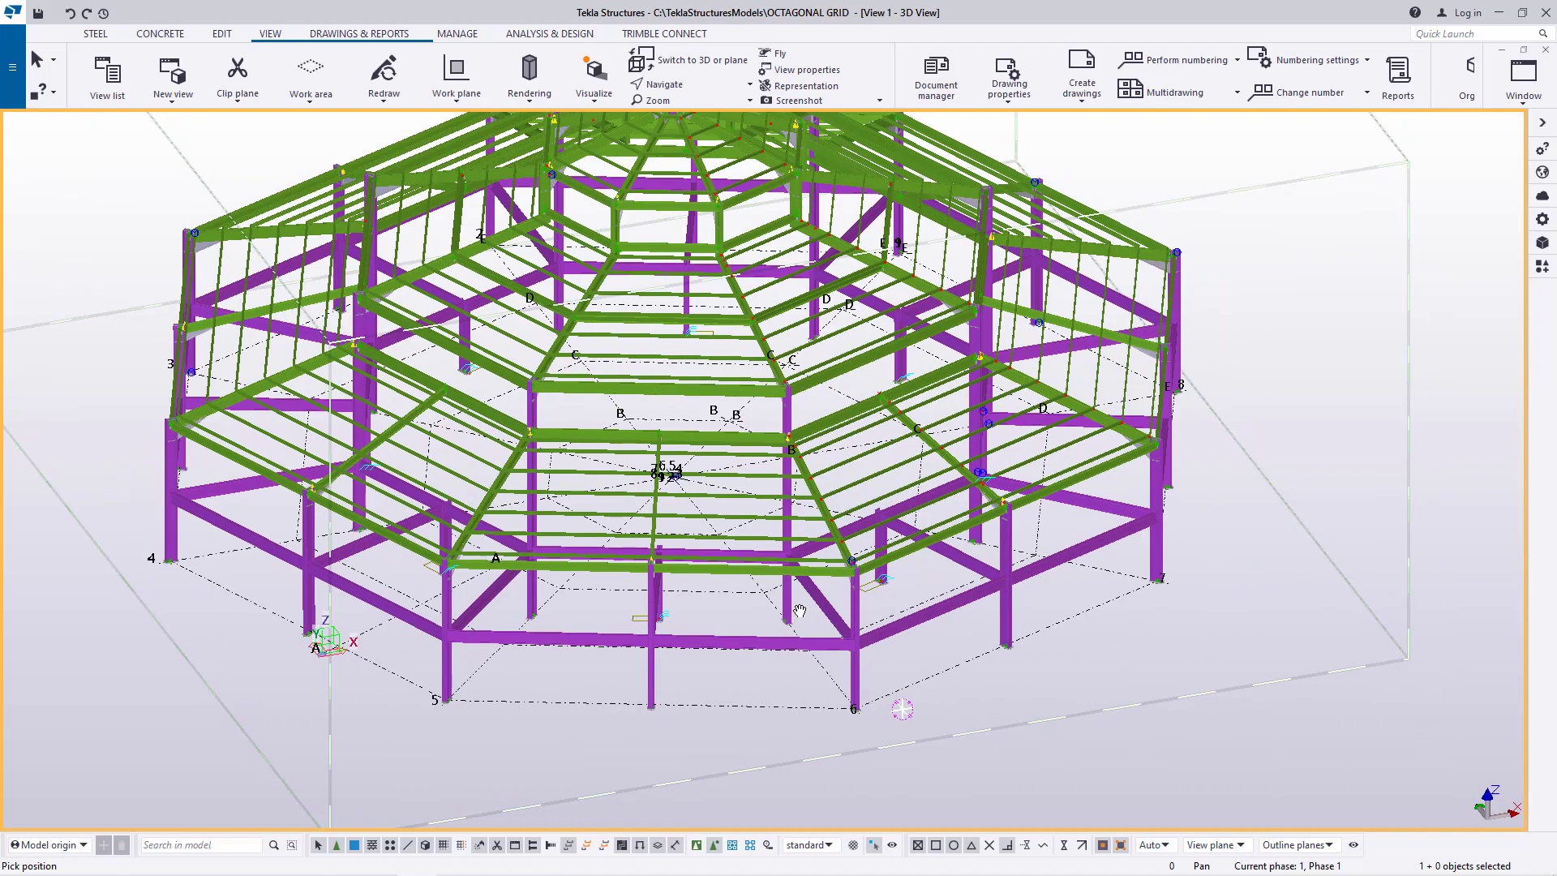
mouse_move(789, 548)
middle_mouse_down("ctrl")
mouse_move(750, 545)
mouse_move(778, 555)
middle_mouse_up("ctrl")
scroll(875, 448, "up", 6)
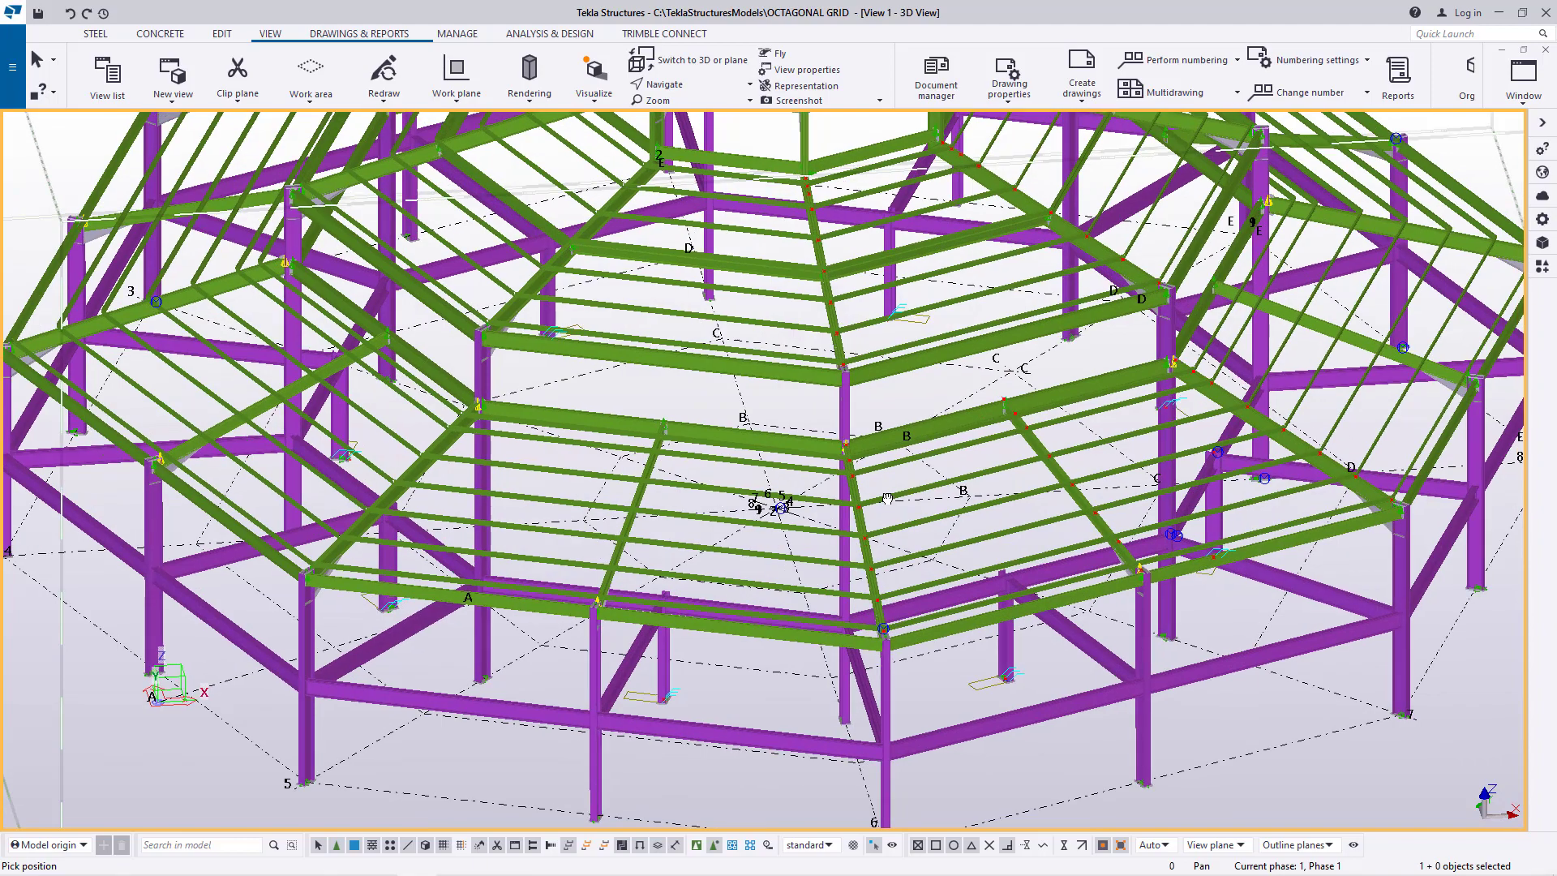
scroll(714, 497, "down", 2)
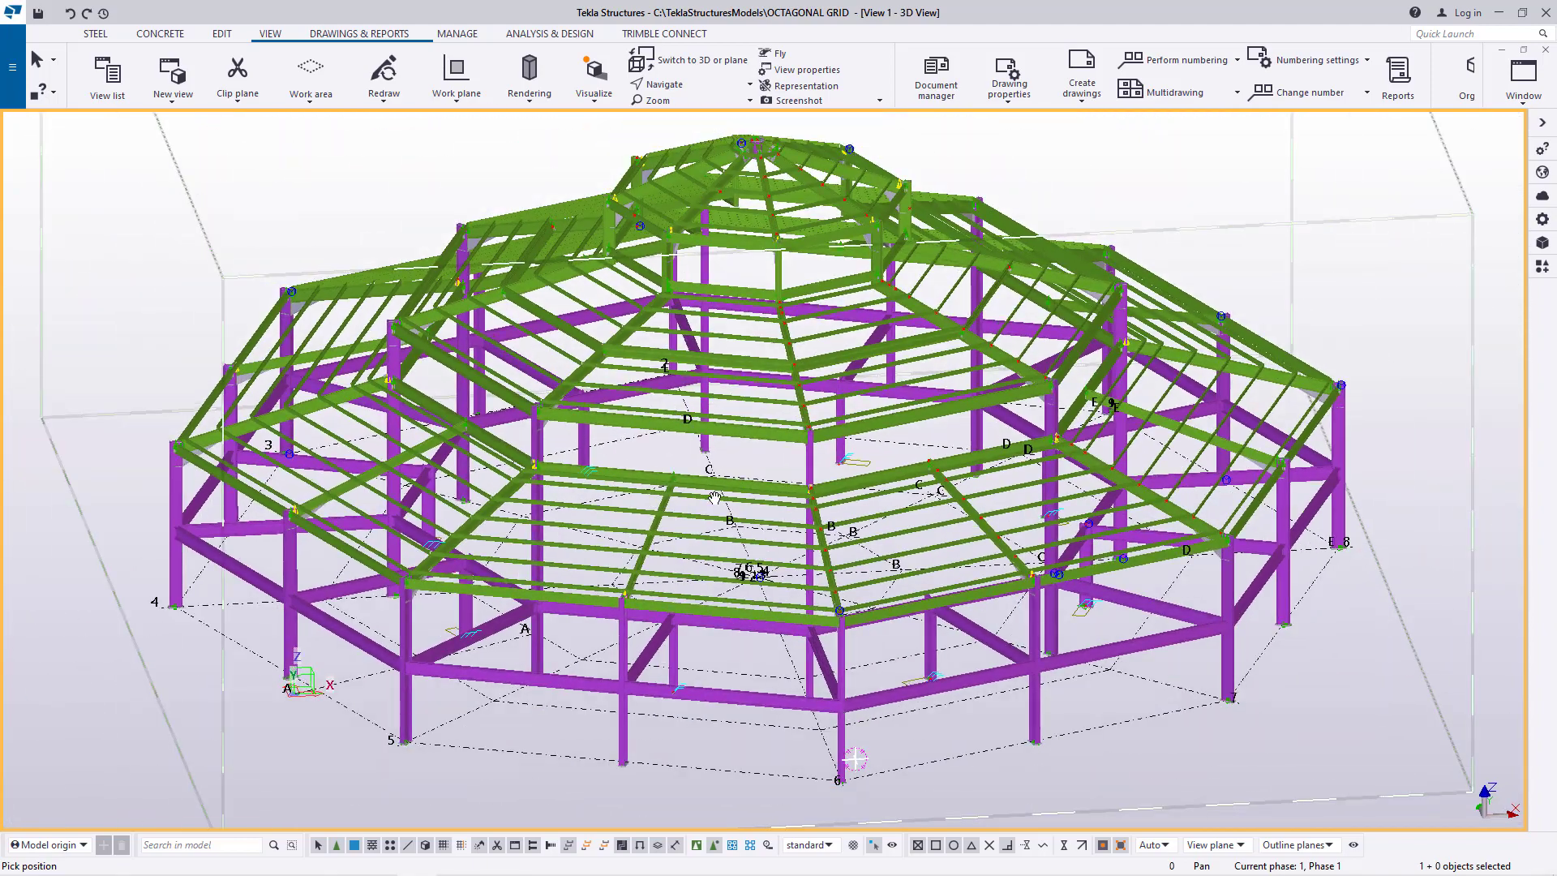